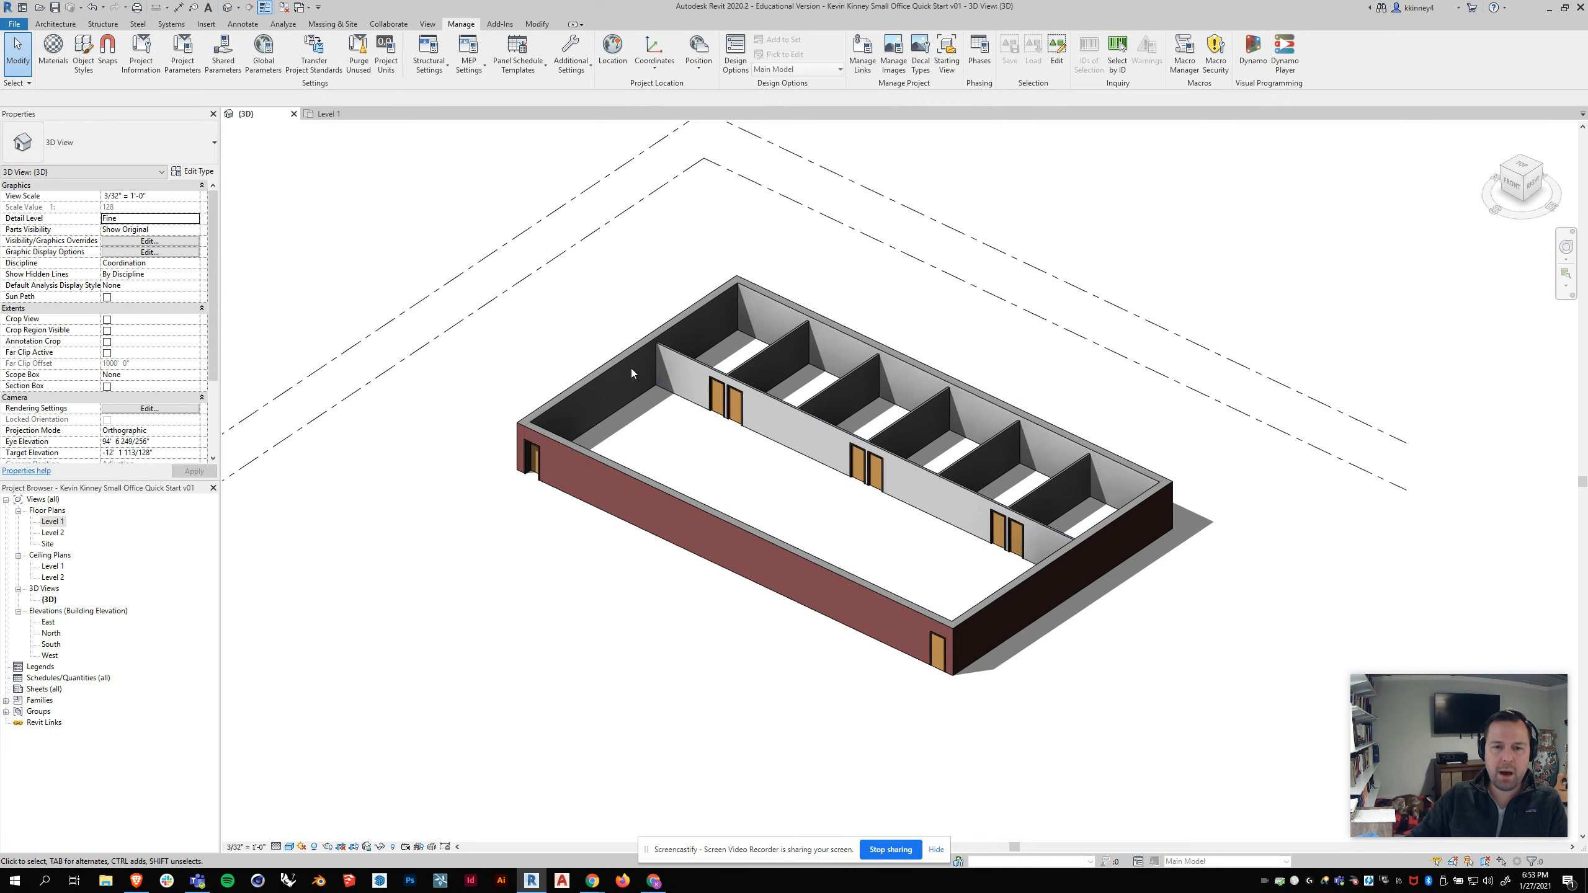
# Step: Switch the 3D view from orthographic to perspective
pyautogui.keyDown('shift'); pyautogui.moveTo(590, 361); pyautogui.dragTo(622, 353, button='middle'); pyautogui.keyUp('shift')
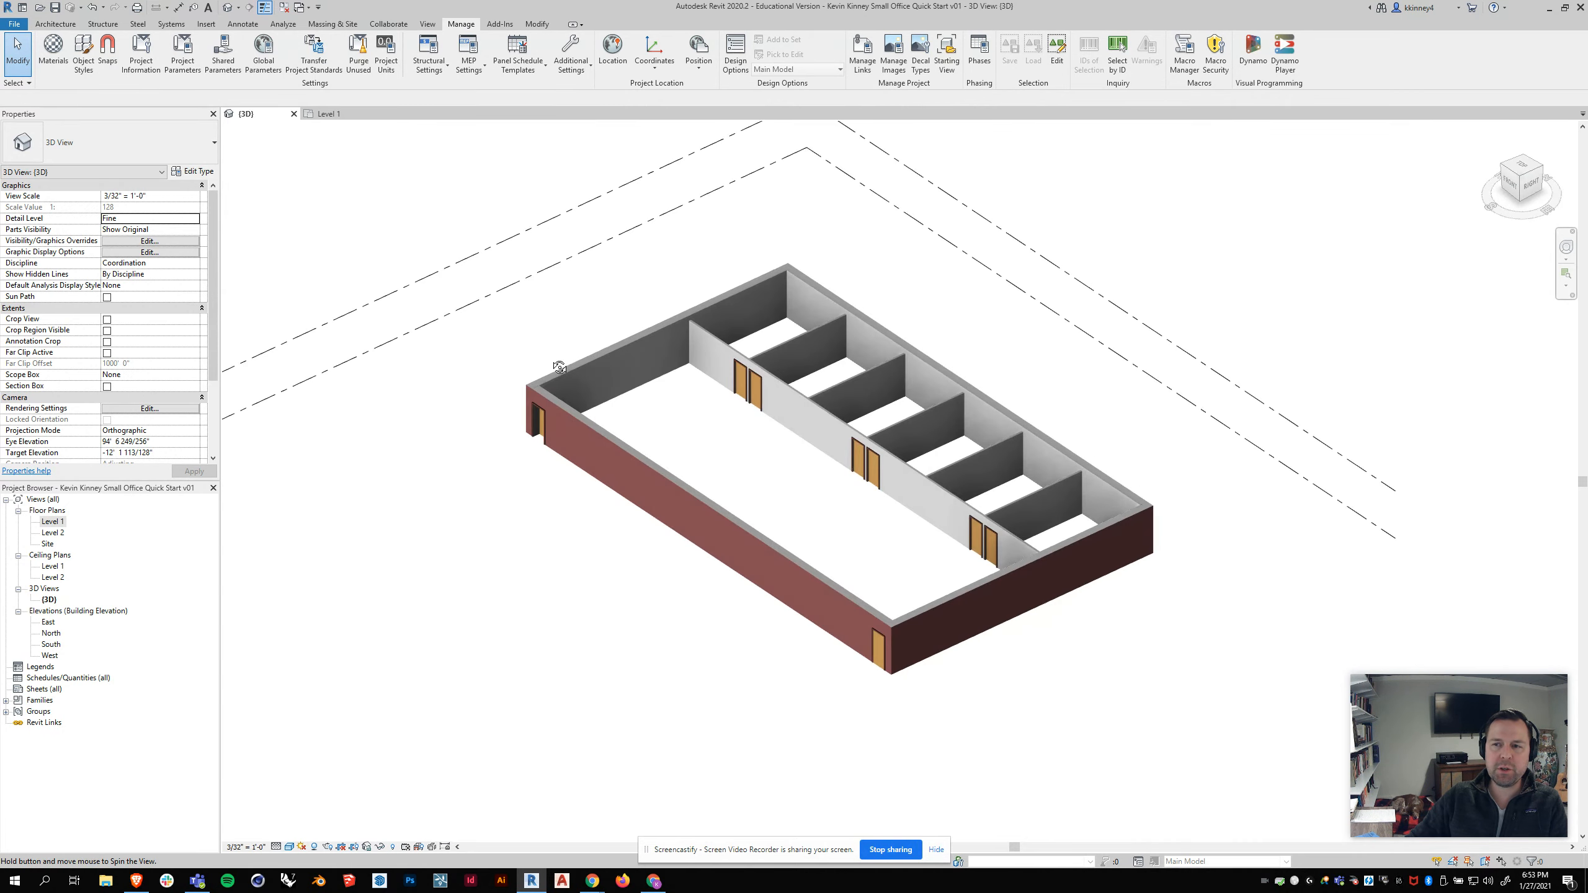
pyautogui.rightClick(1523, 194)
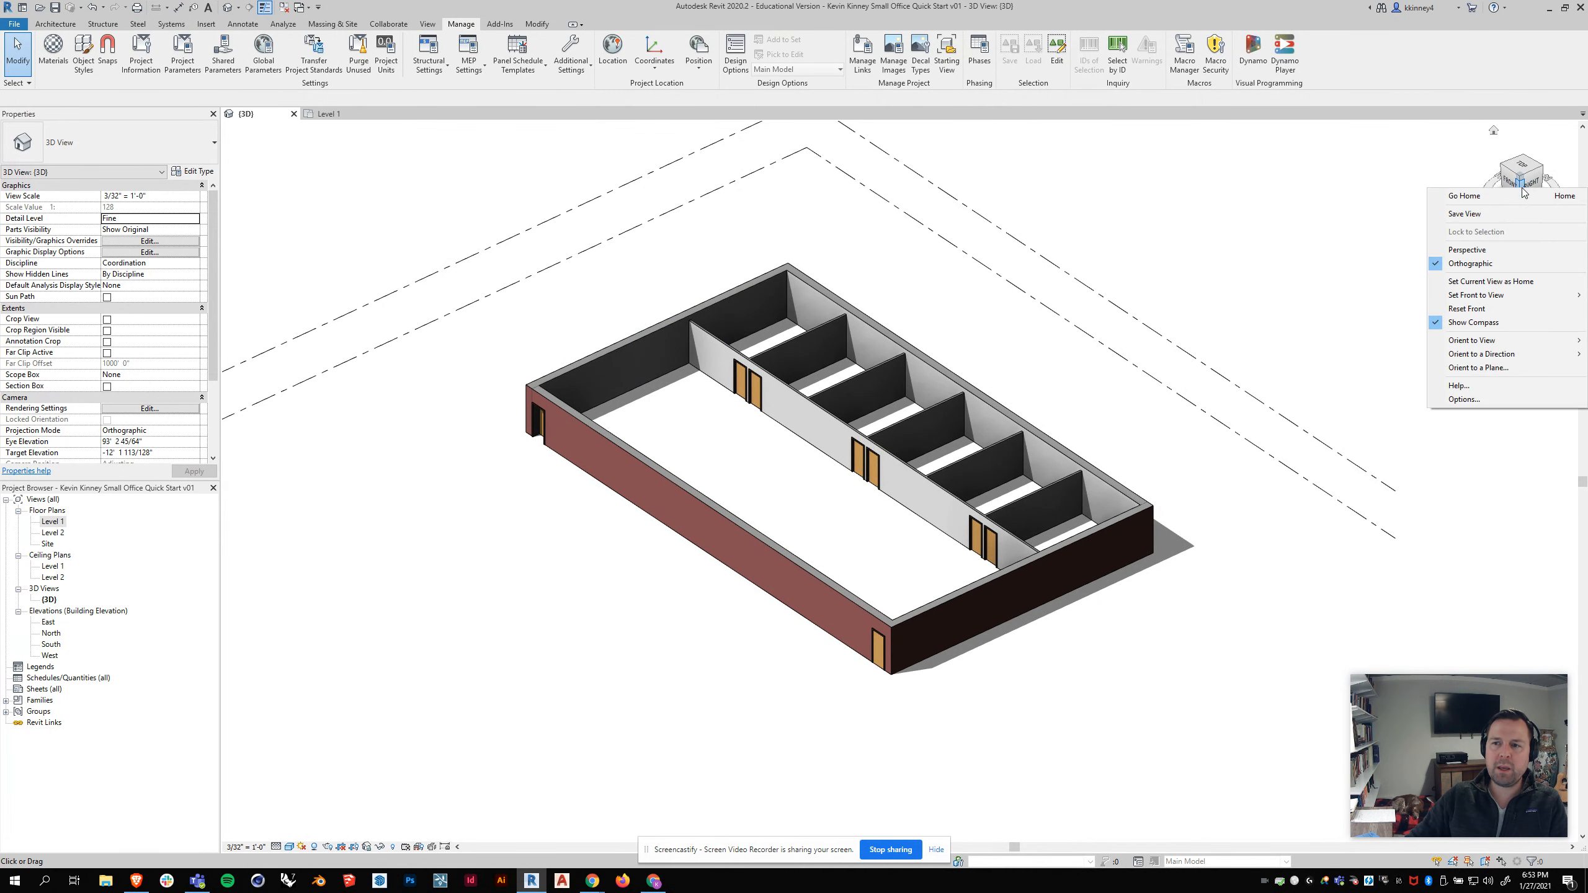
pyautogui.click(1462, 241)
pyautogui.keyDown('shift'); pyautogui.moveTo(694, 375); pyautogui.dragTo(716, 425, button='middle'); pyautogui.keyUp('shift')
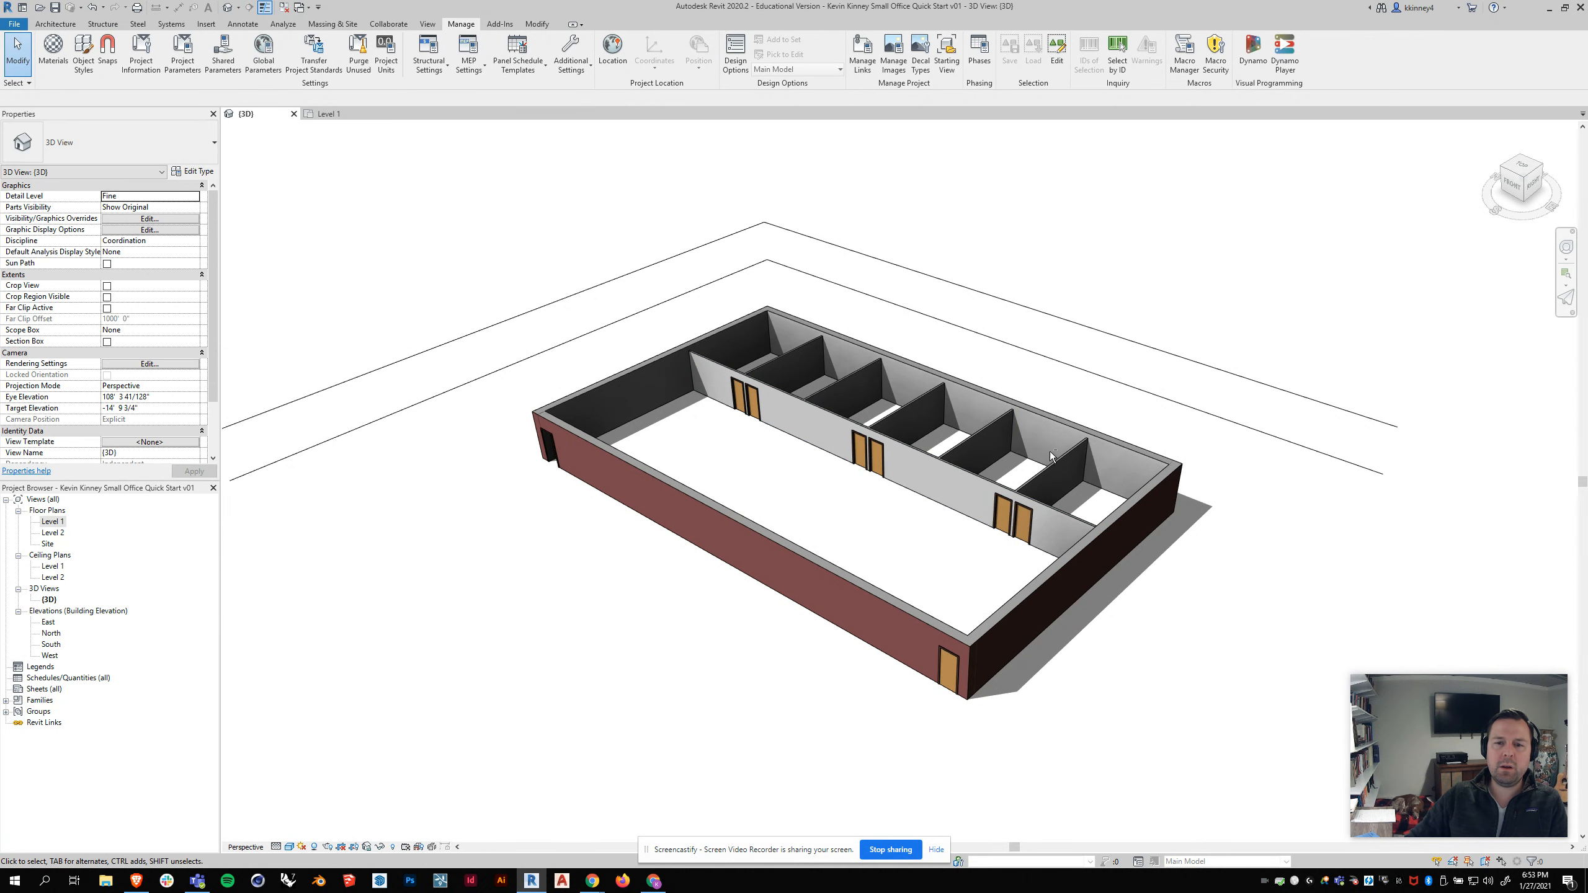
# Step: Select the two level planes in the 3D view and hide them in the view as elements
pyautogui.keyDown('shift'); pyautogui.moveTo(1050, 456); pyautogui.dragTo(774, 434, button='middle'); pyautogui.keyUp('shift')
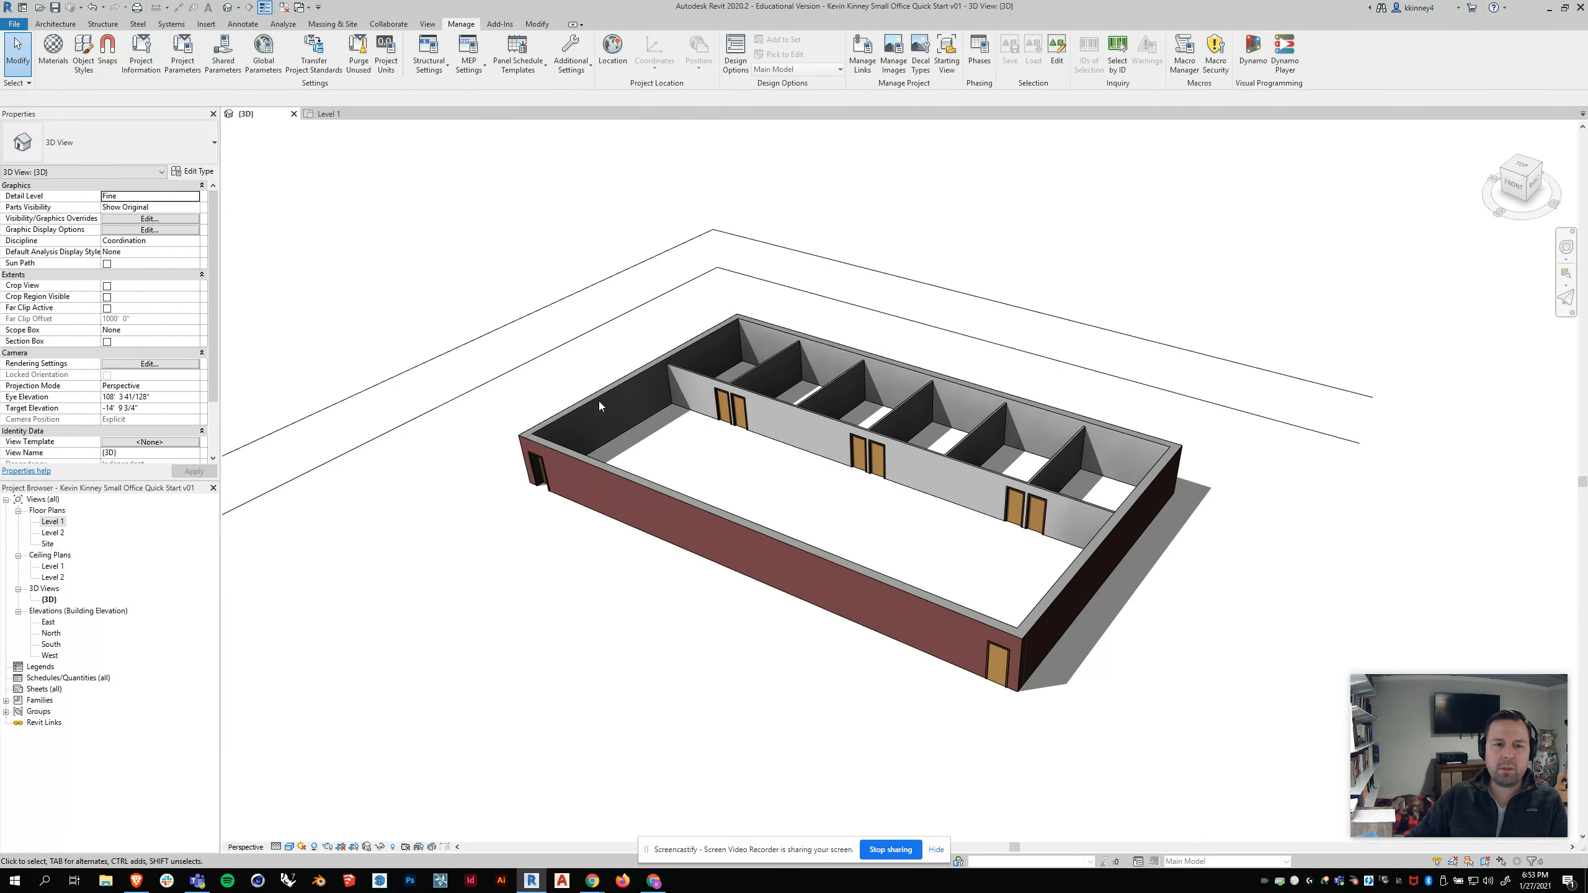
pyautogui.moveTo(418, 507); pyautogui.dragTo(341, 387)
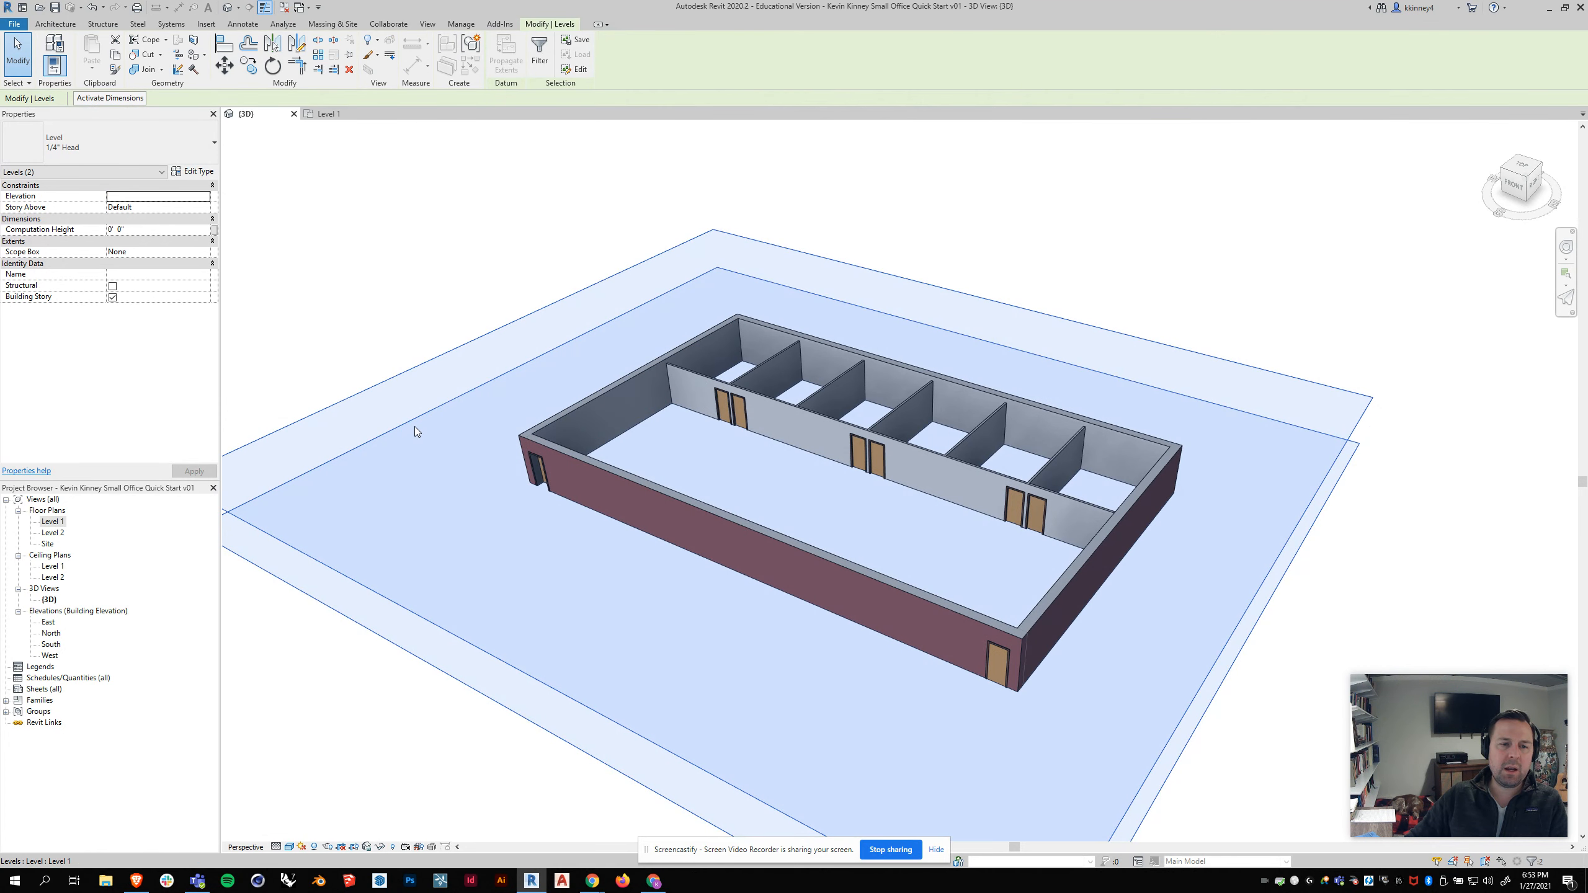
pyautogui.click(389, 298)
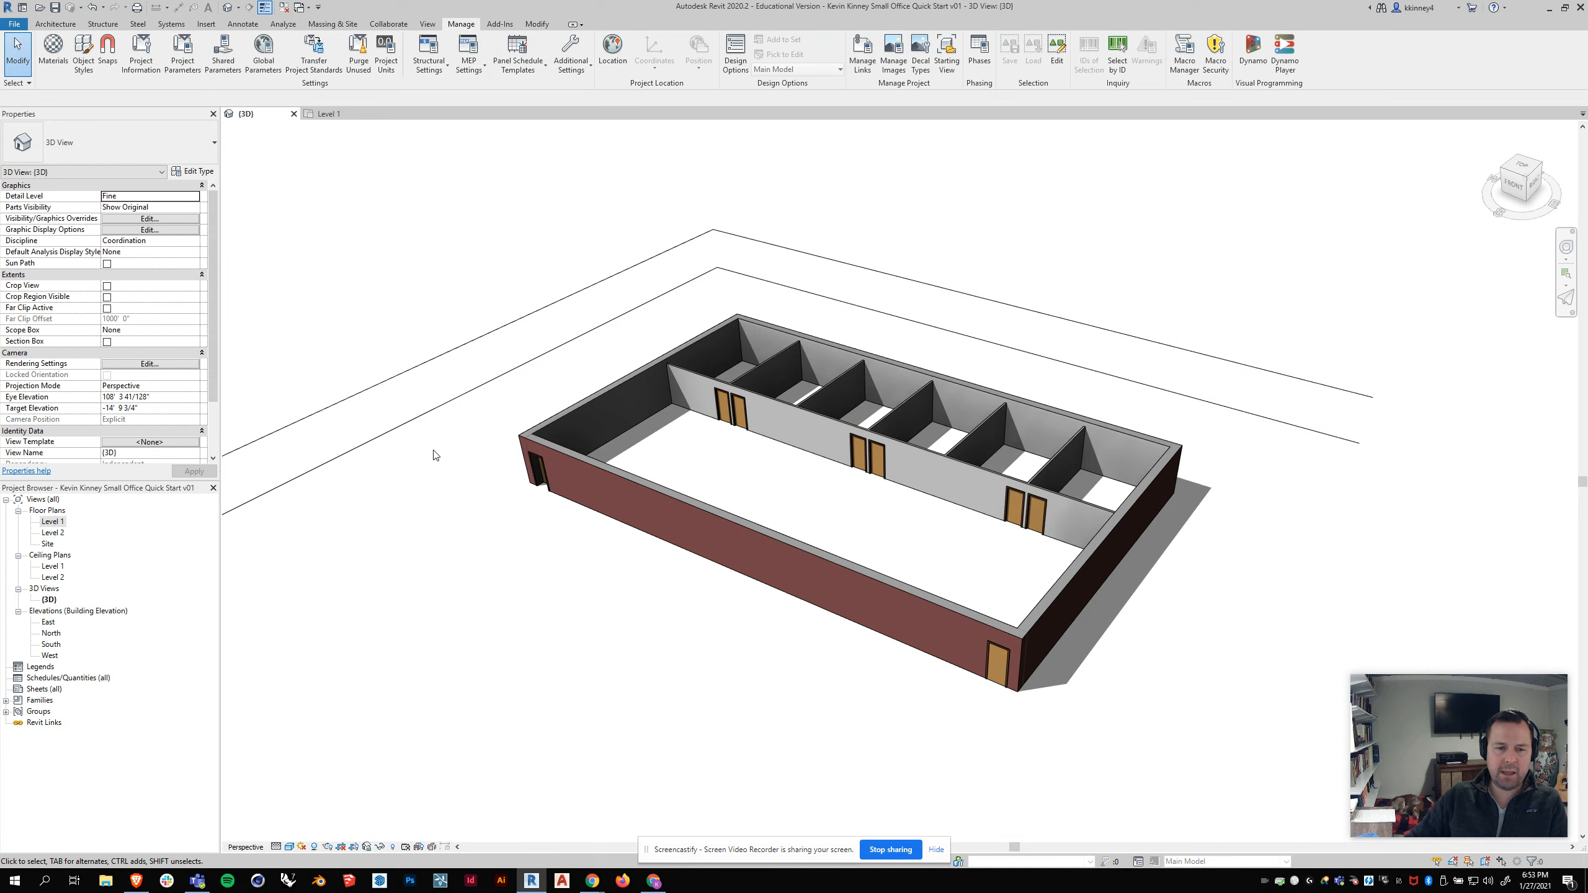
pyautogui.moveTo(429, 449); pyautogui.dragTo(316, 366)
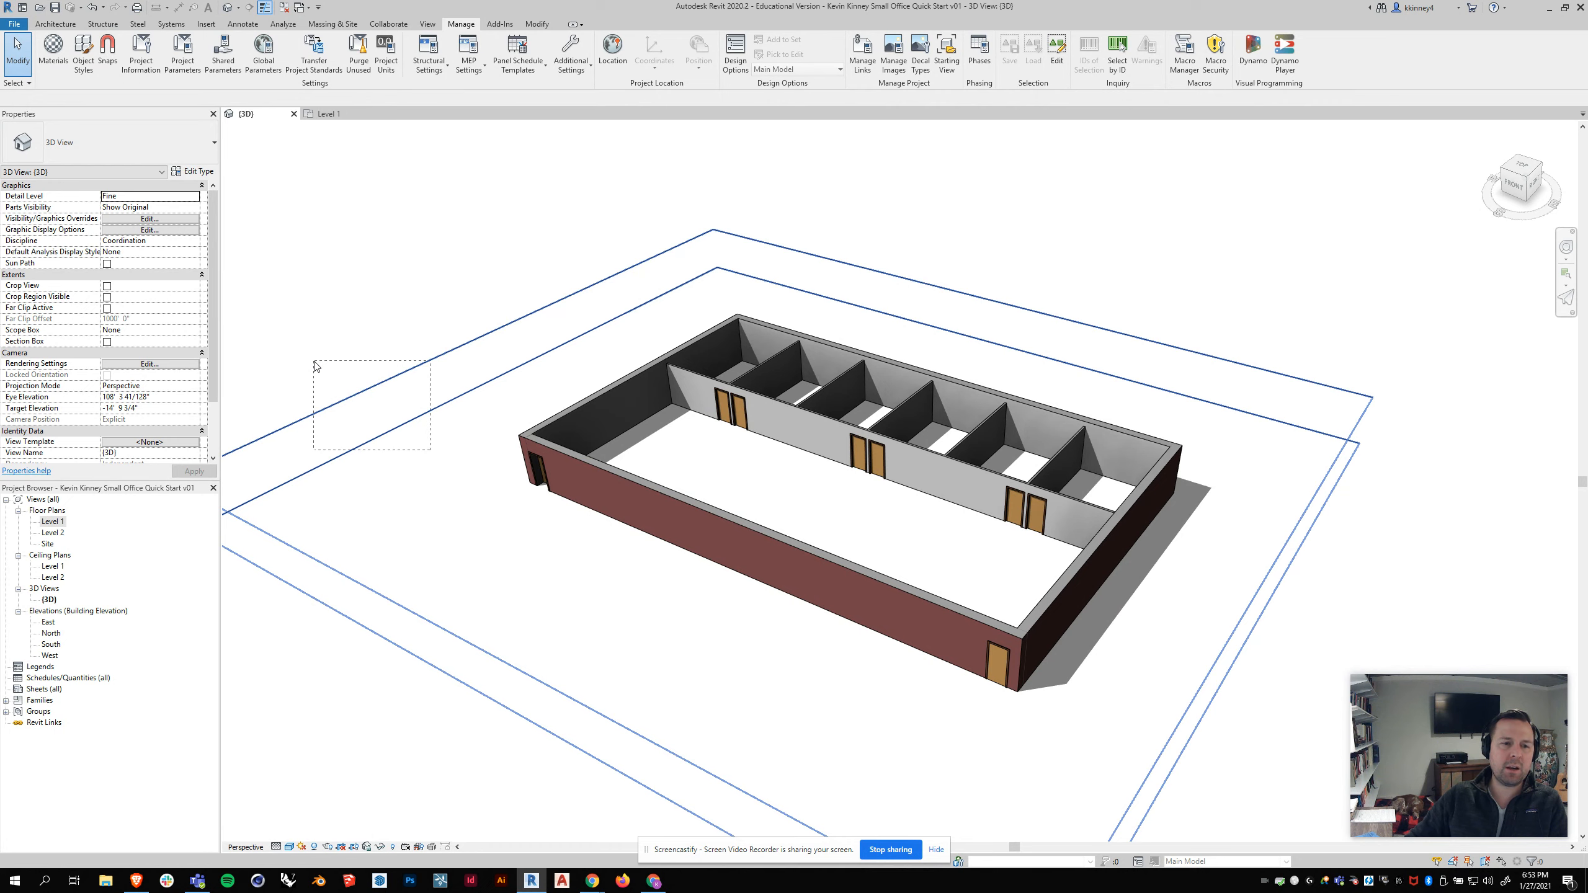
pyautogui.moveTo(316, 366); pyautogui.dragTo(385, 367)
pyautogui.click(316, 349)
pyautogui.click(273, 355)
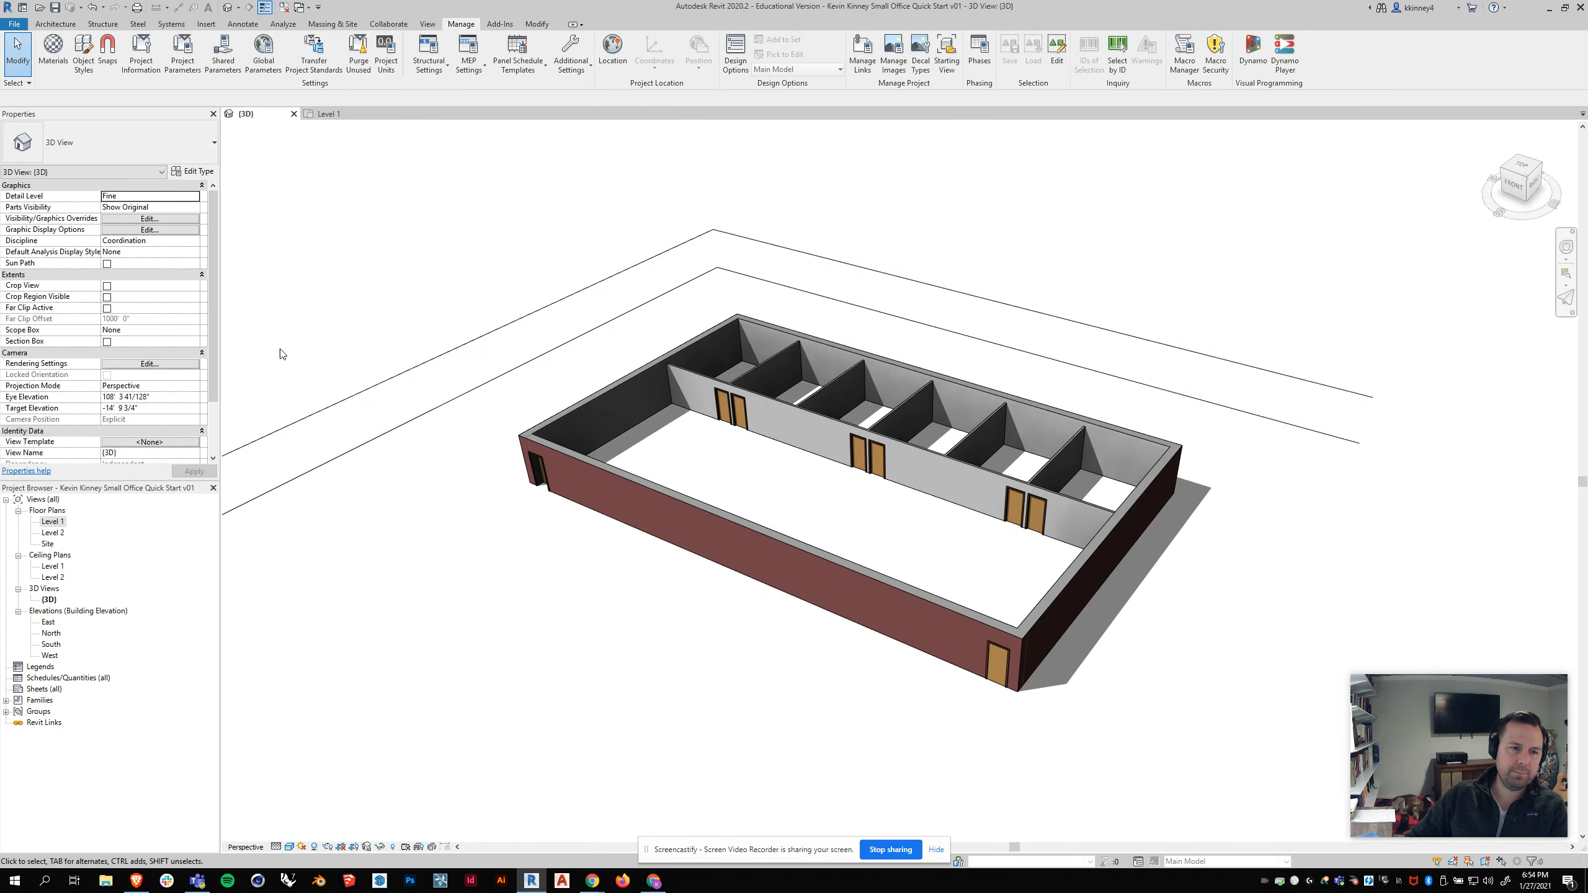
pyautogui.moveTo(275, 336); pyautogui.dragTo(333, 360)
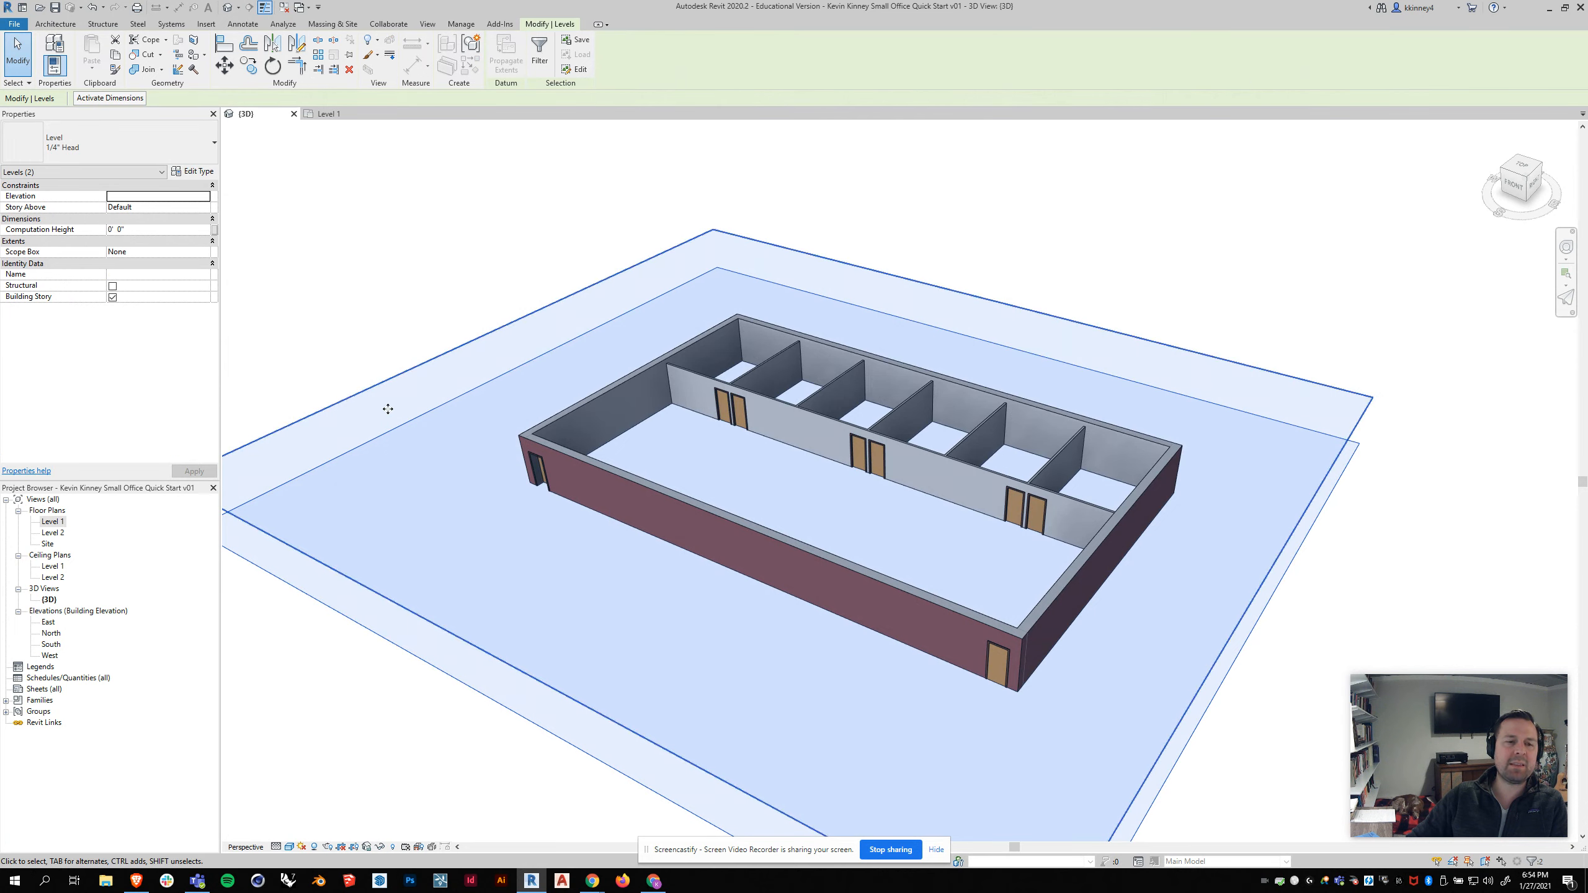
pyautogui.scroll(-4, 418, 432)
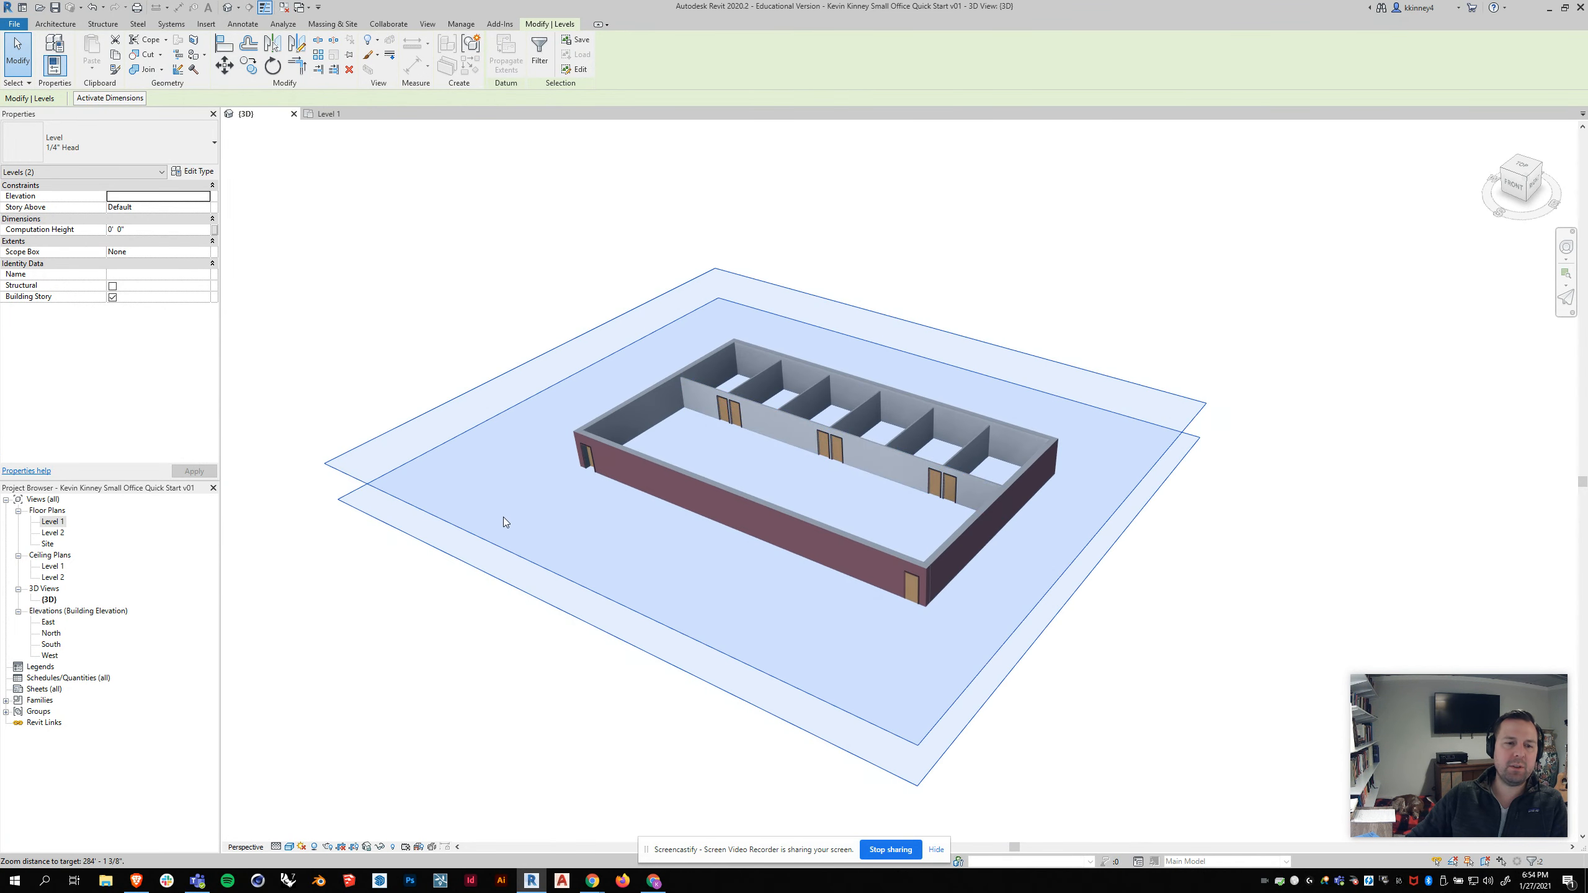
pyautogui.rightClick(474, 438)
pyautogui.moveTo(556, 499)
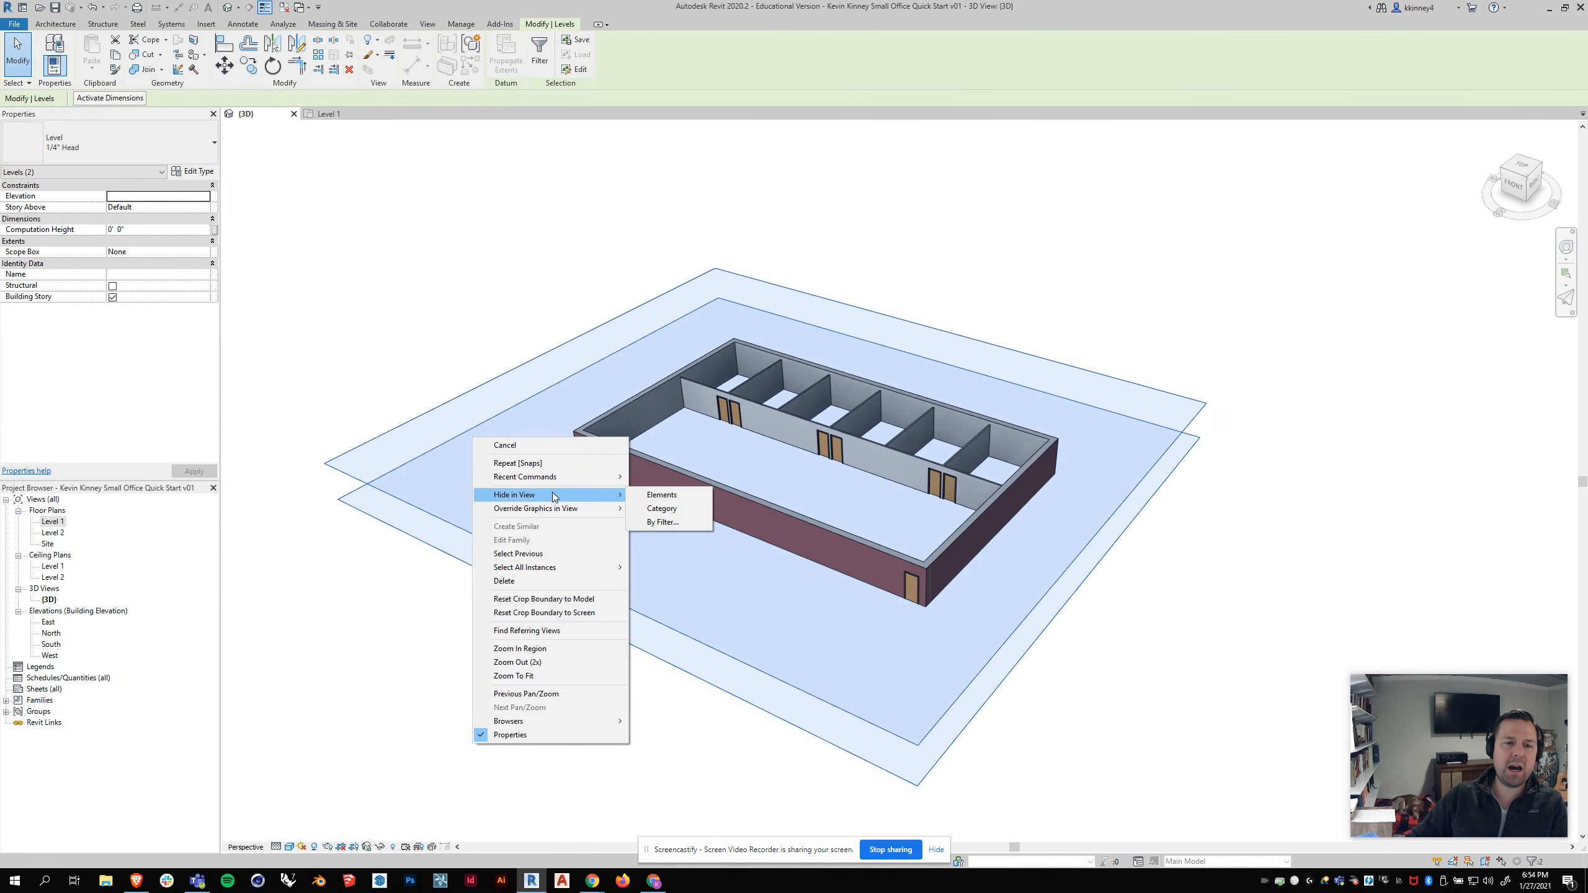
pyautogui.click(661, 495)
# Step: Open the Level 1 floor plan and switch off the Thin Lines display
pyautogui.keyDown('shift'); pyautogui.moveTo(983, 504); pyautogui.dragTo(766, 432, button='middle'); pyautogui.keyUp('shift')
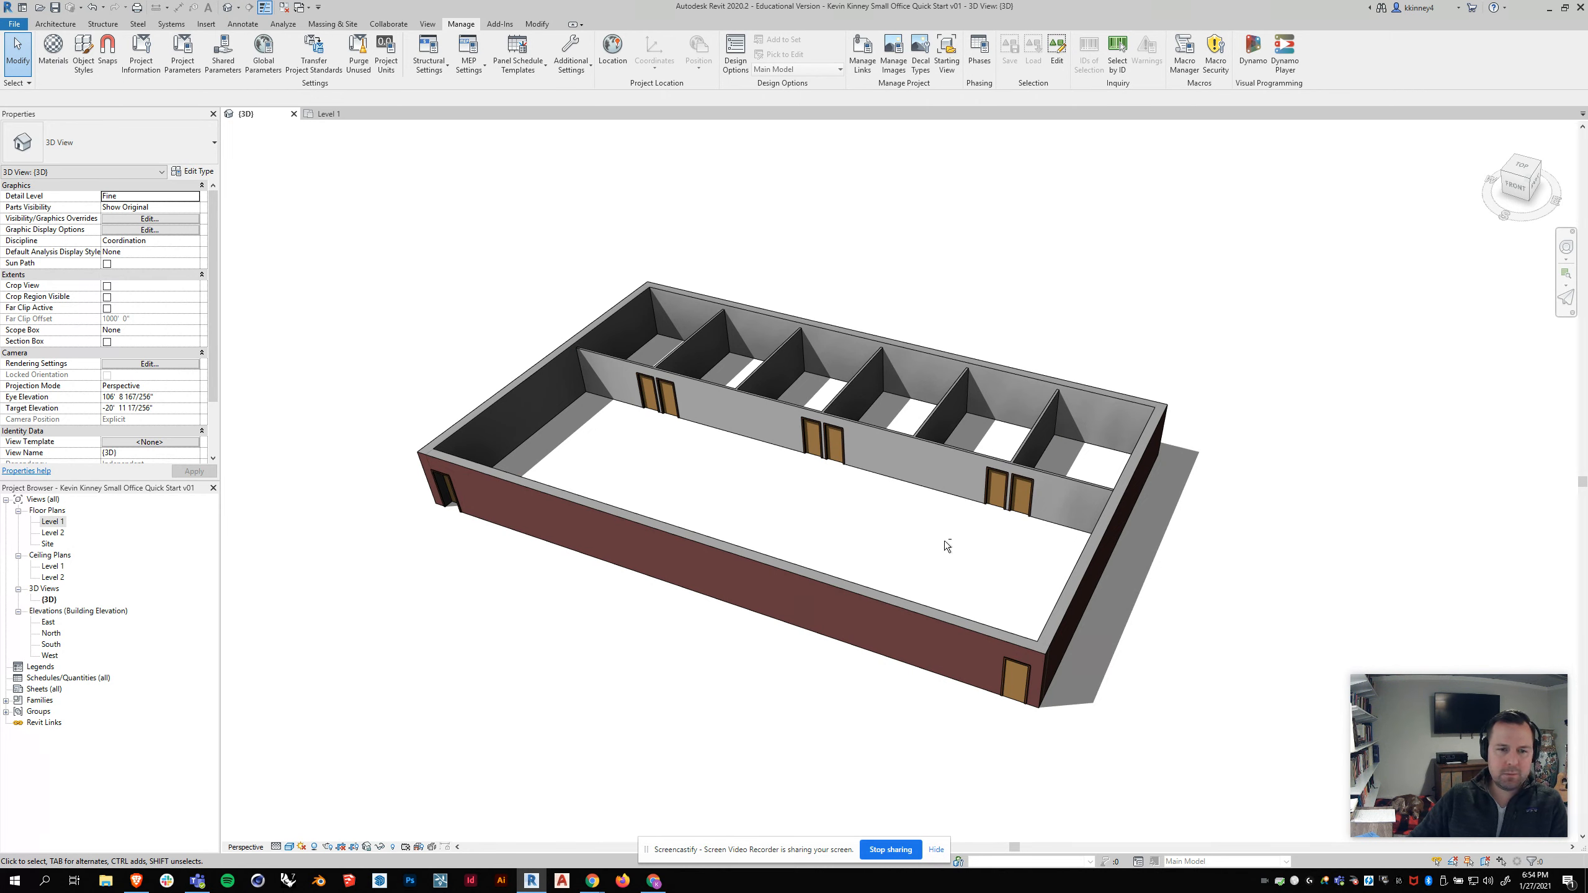
pyautogui.doubleClick(53, 521)
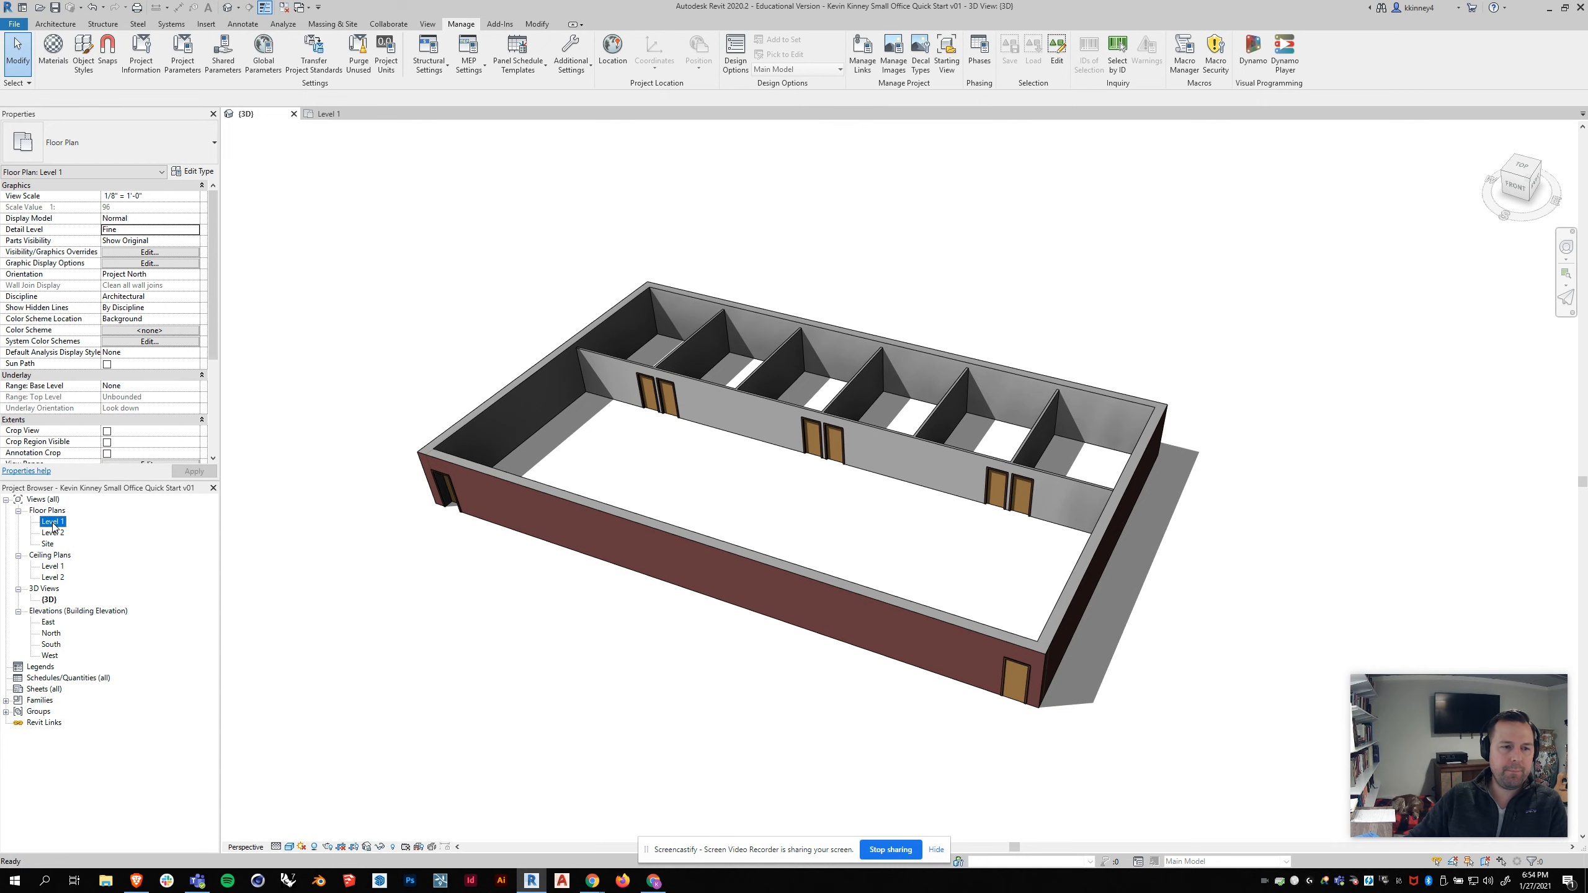
pyautogui.scroll(-2, 592, 403)
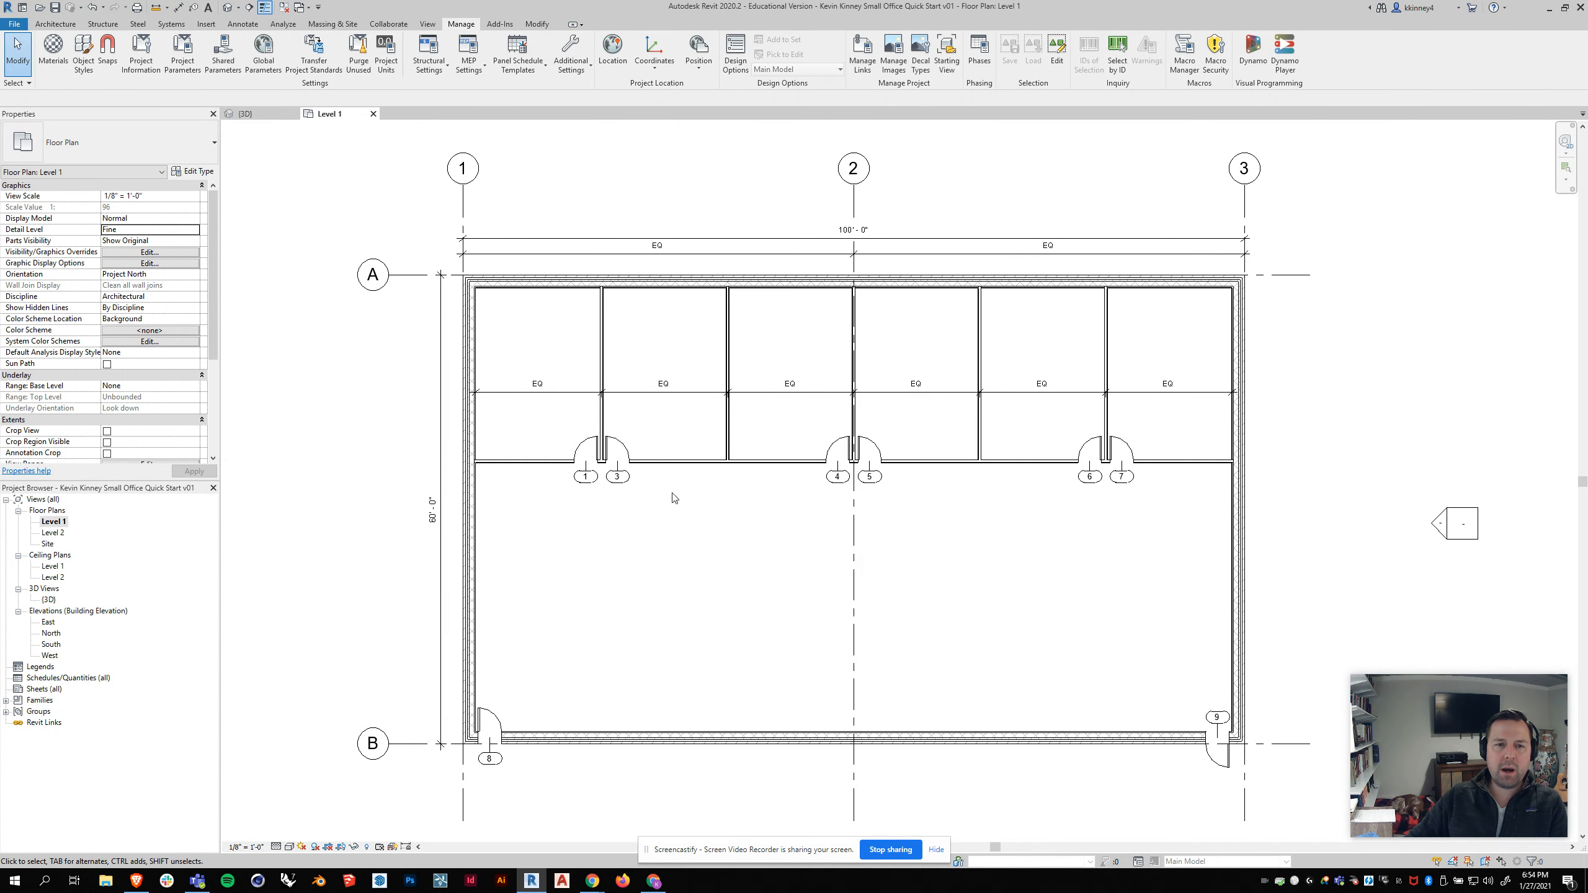
pyautogui.scroll(3, 530, 317)
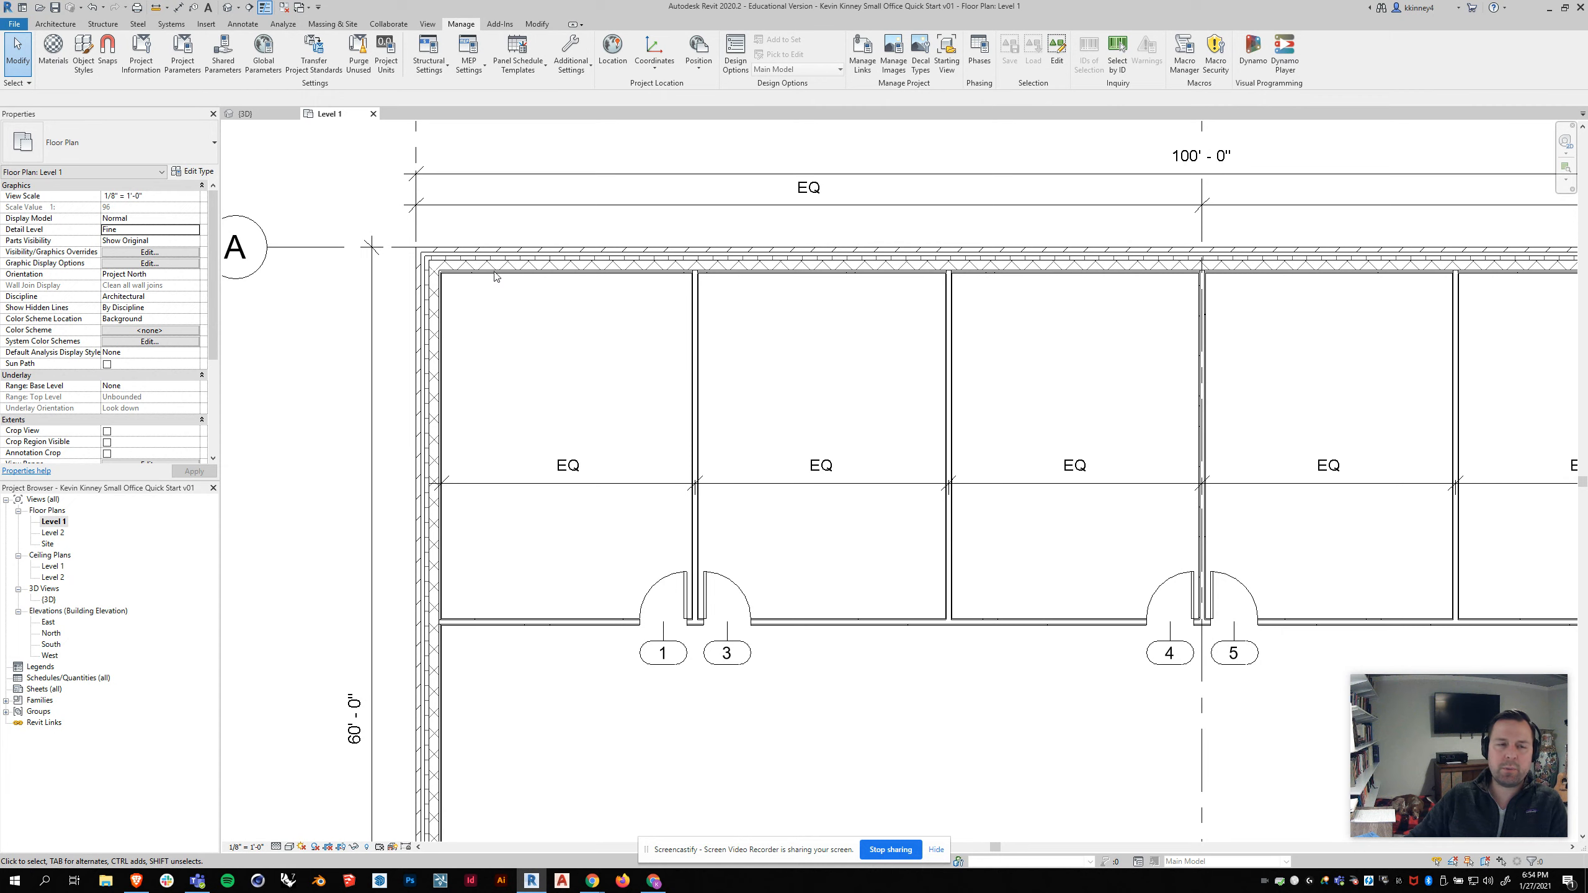
pyautogui.click(267, 8)
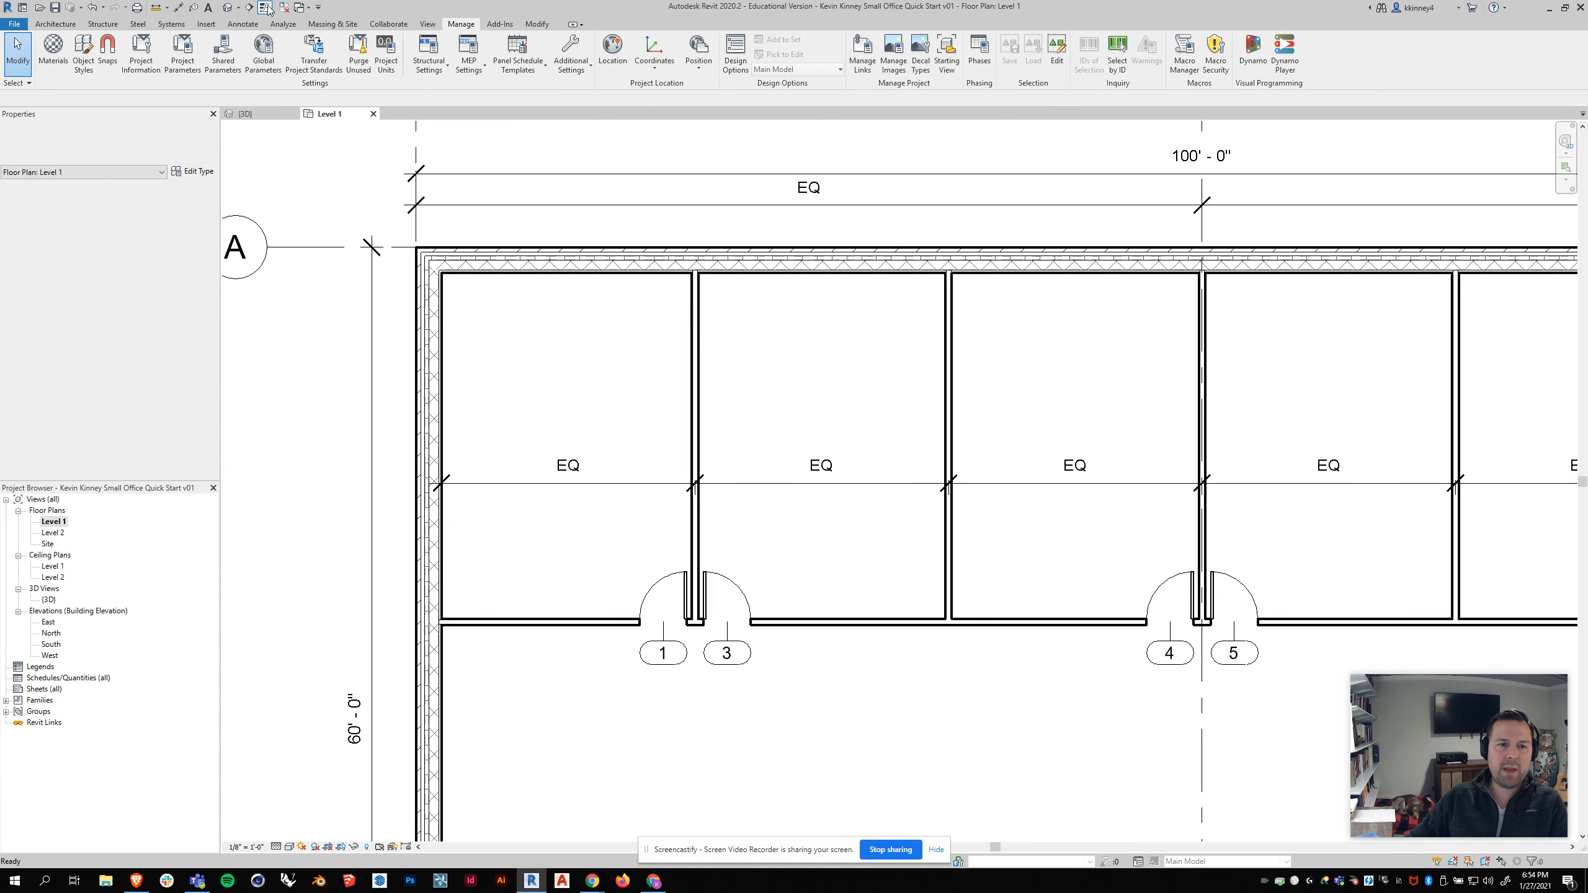
# Step: Zoom and pan around the floor plan to examine the top exterior wall of the offices
pyautogui.scroll(-1, 642, 341)
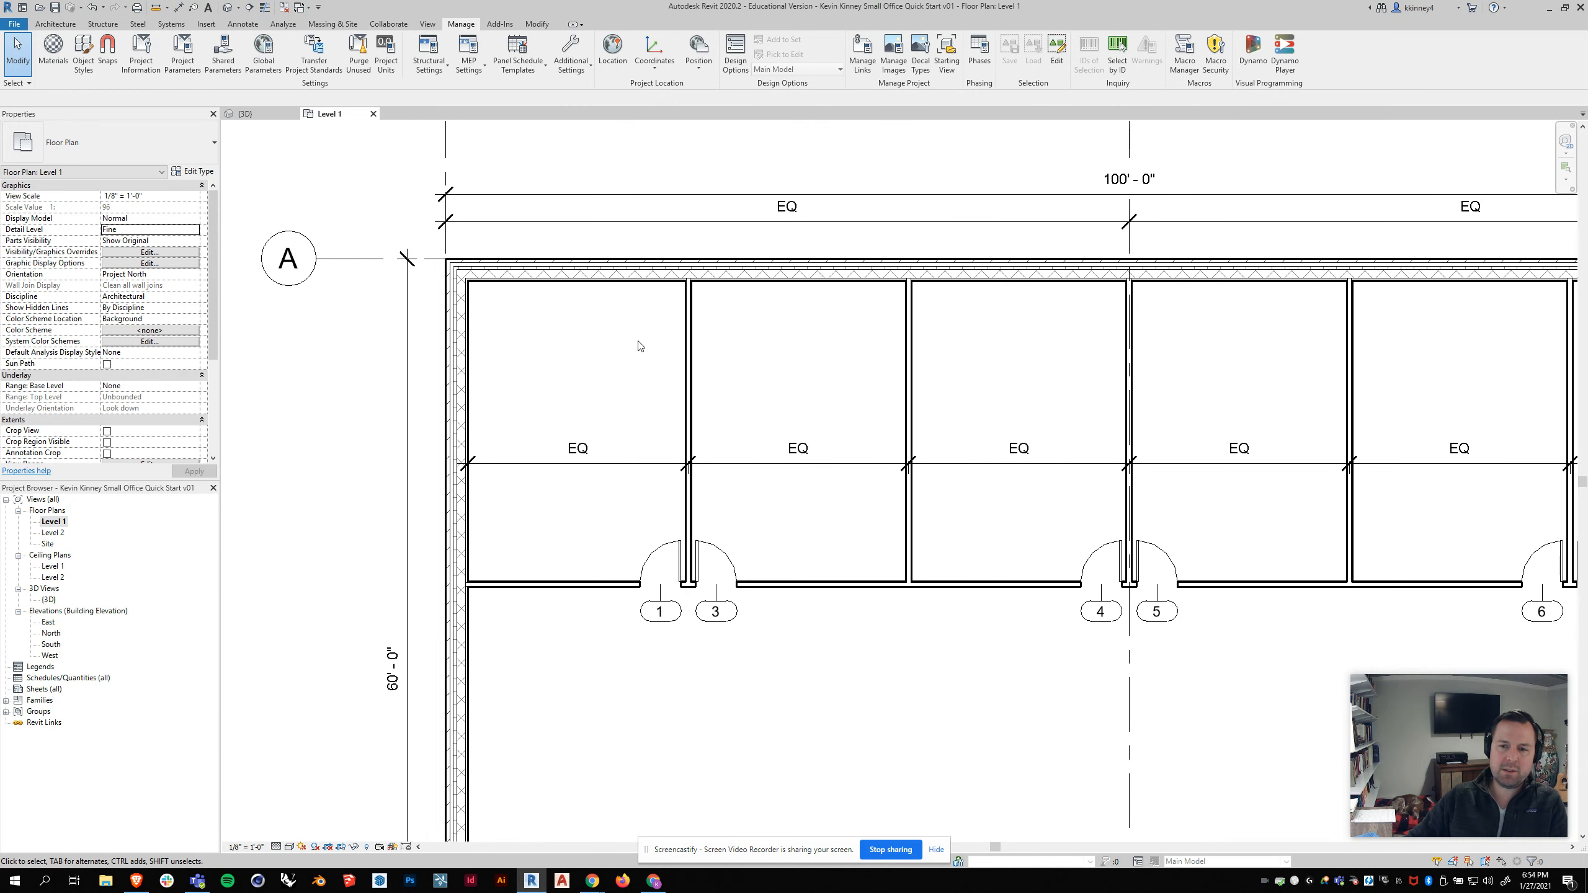
pyautogui.scroll(-1, 639, 346)
pyautogui.scroll(1, 1431, 501)
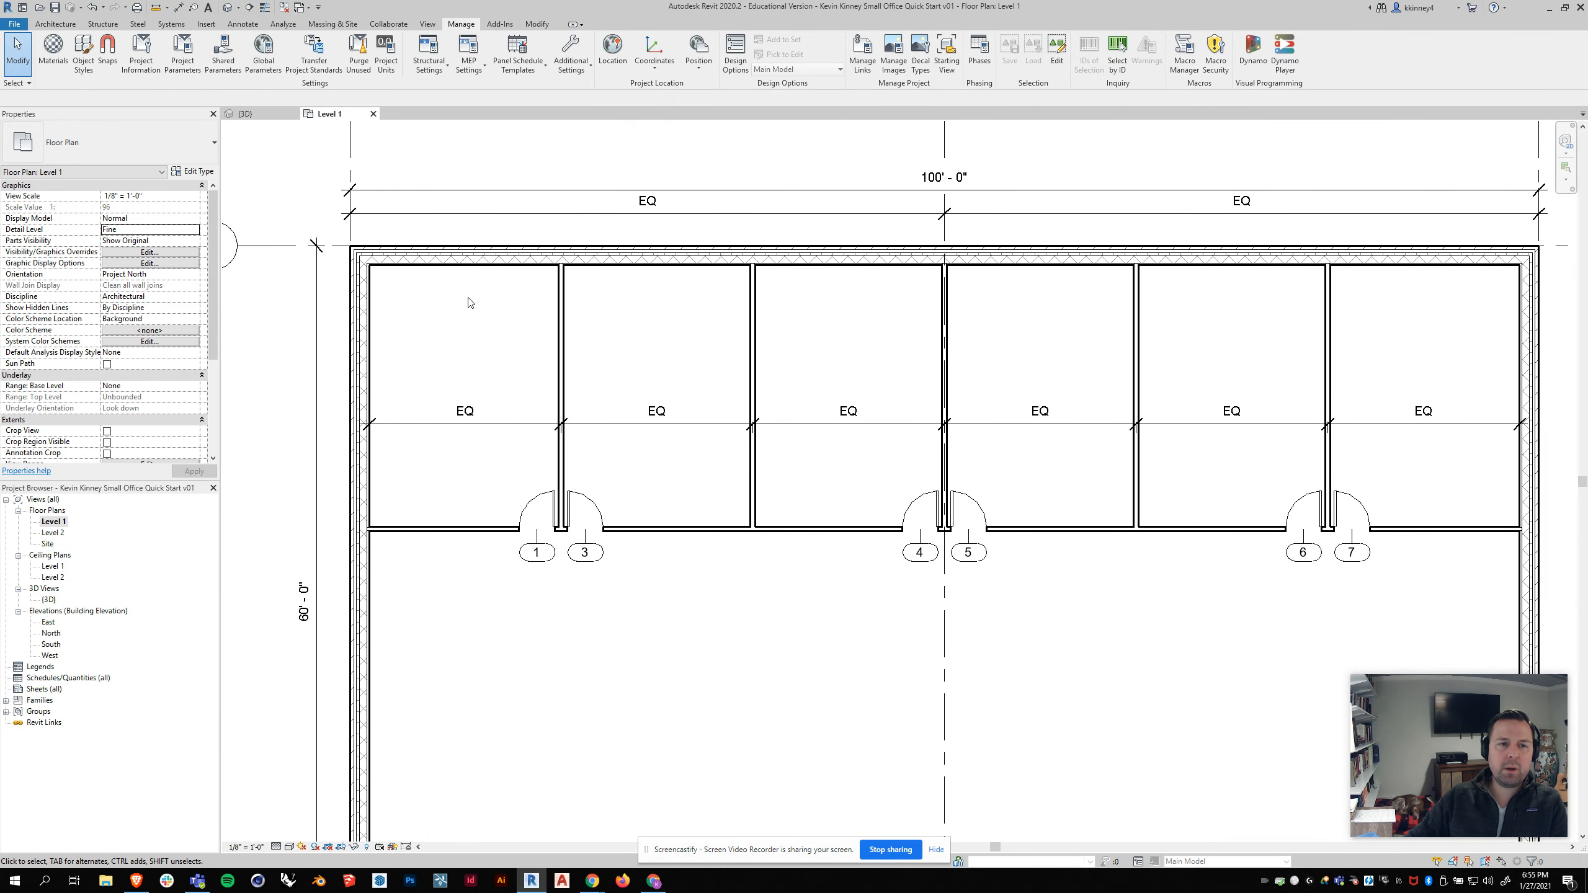
pyautogui.scroll(1, 347, 300)
pyautogui.scroll(1, 405, 285)
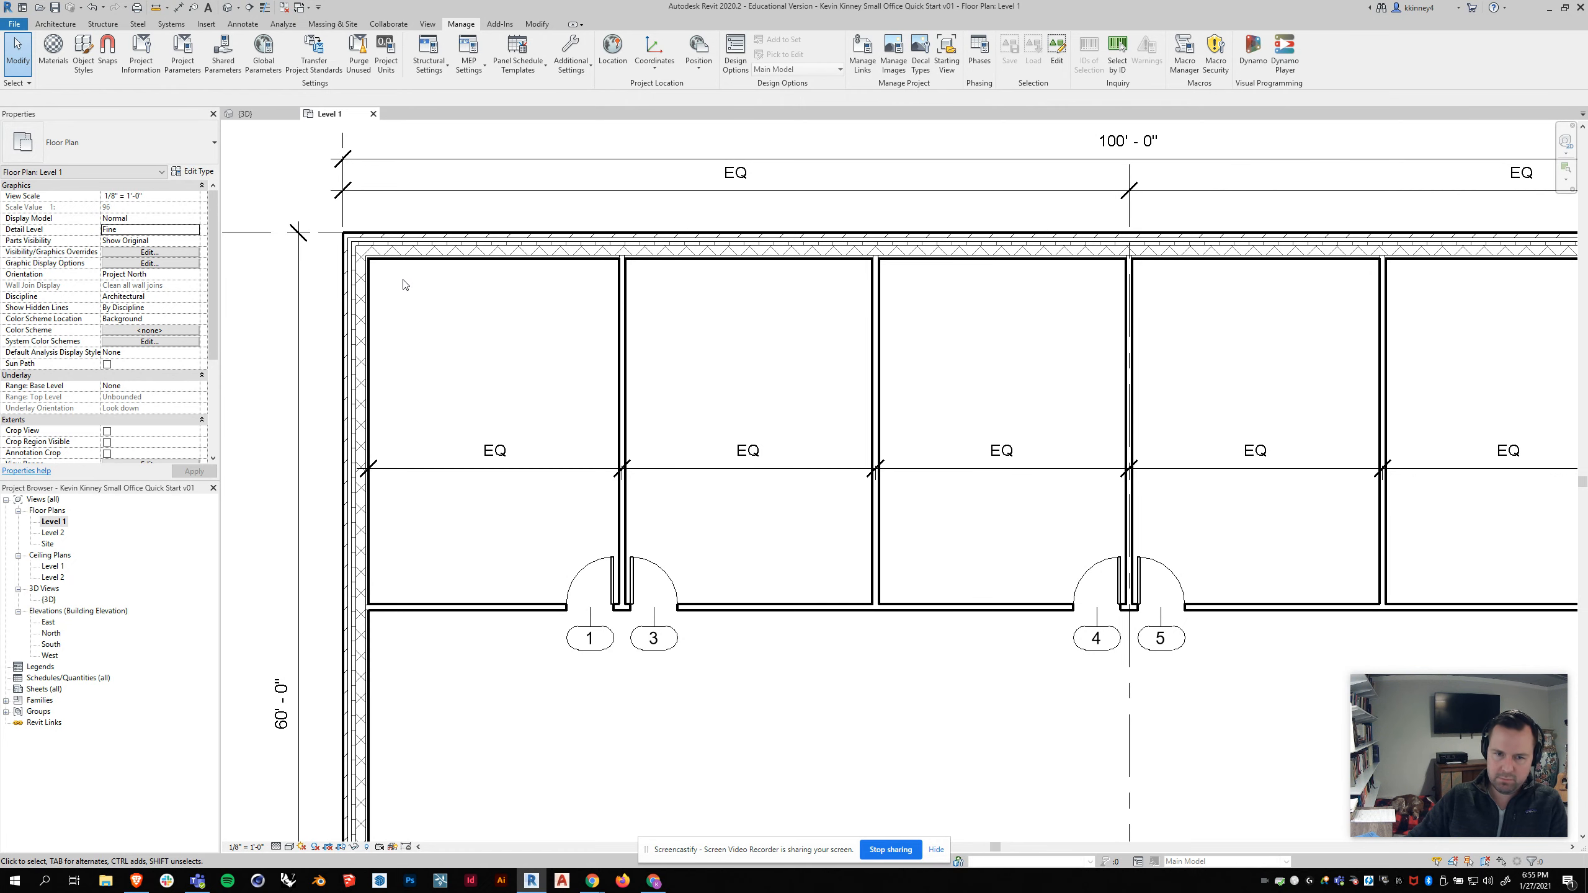
pyautogui.scroll(-1, 403, 284)
pyautogui.scroll(-1, 807, 500)
pyautogui.moveTo(801, 598); pyautogui.dragTo(799, 548, button='middle')
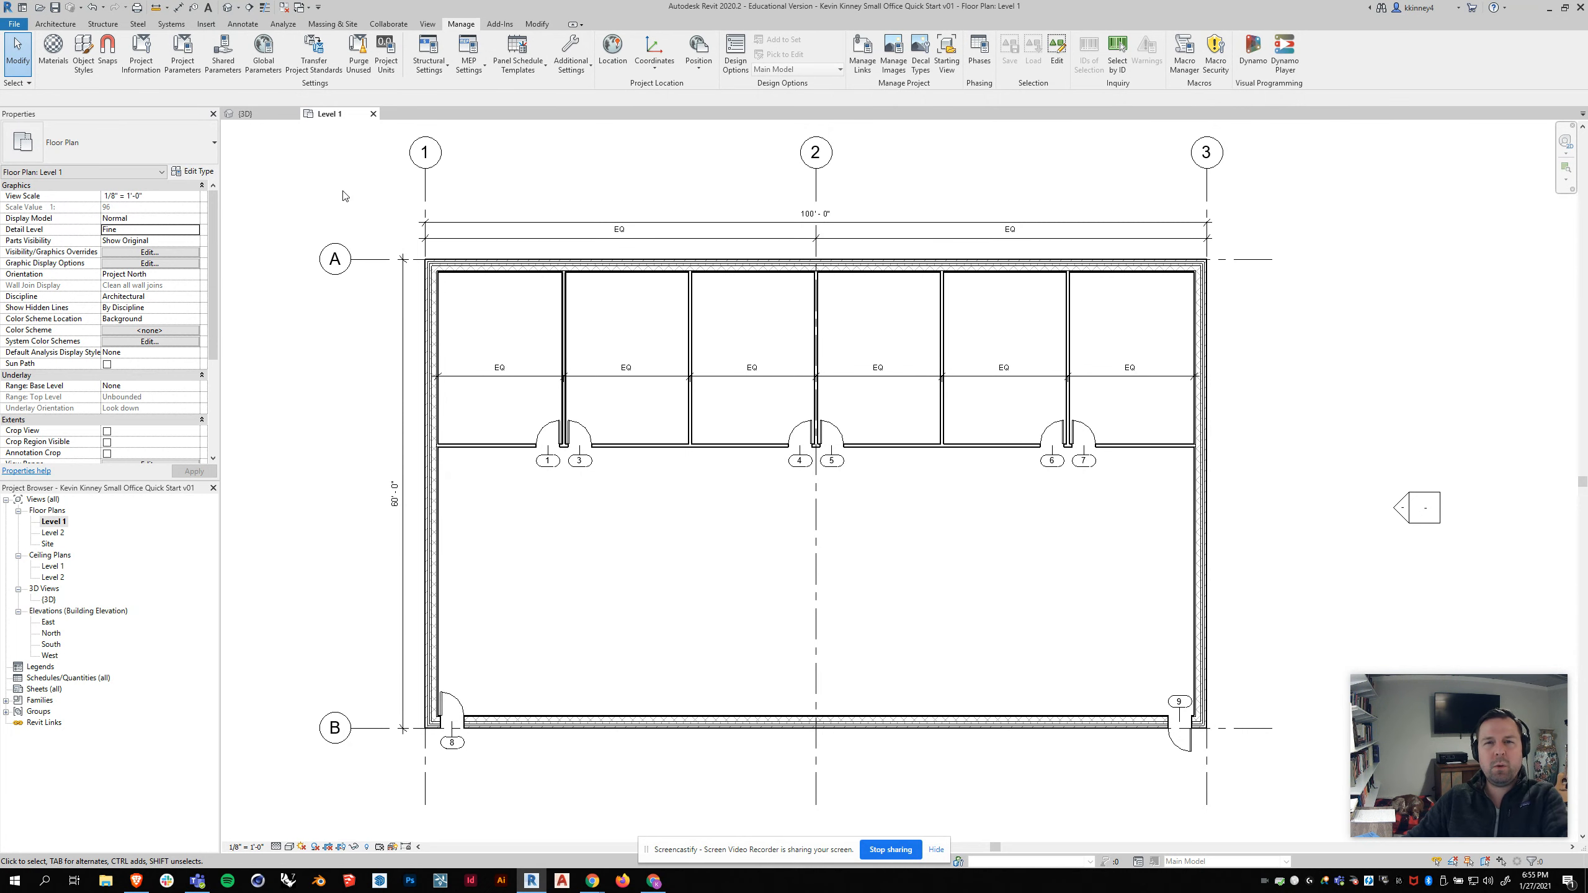
pyautogui.scroll(4, 597, 316)
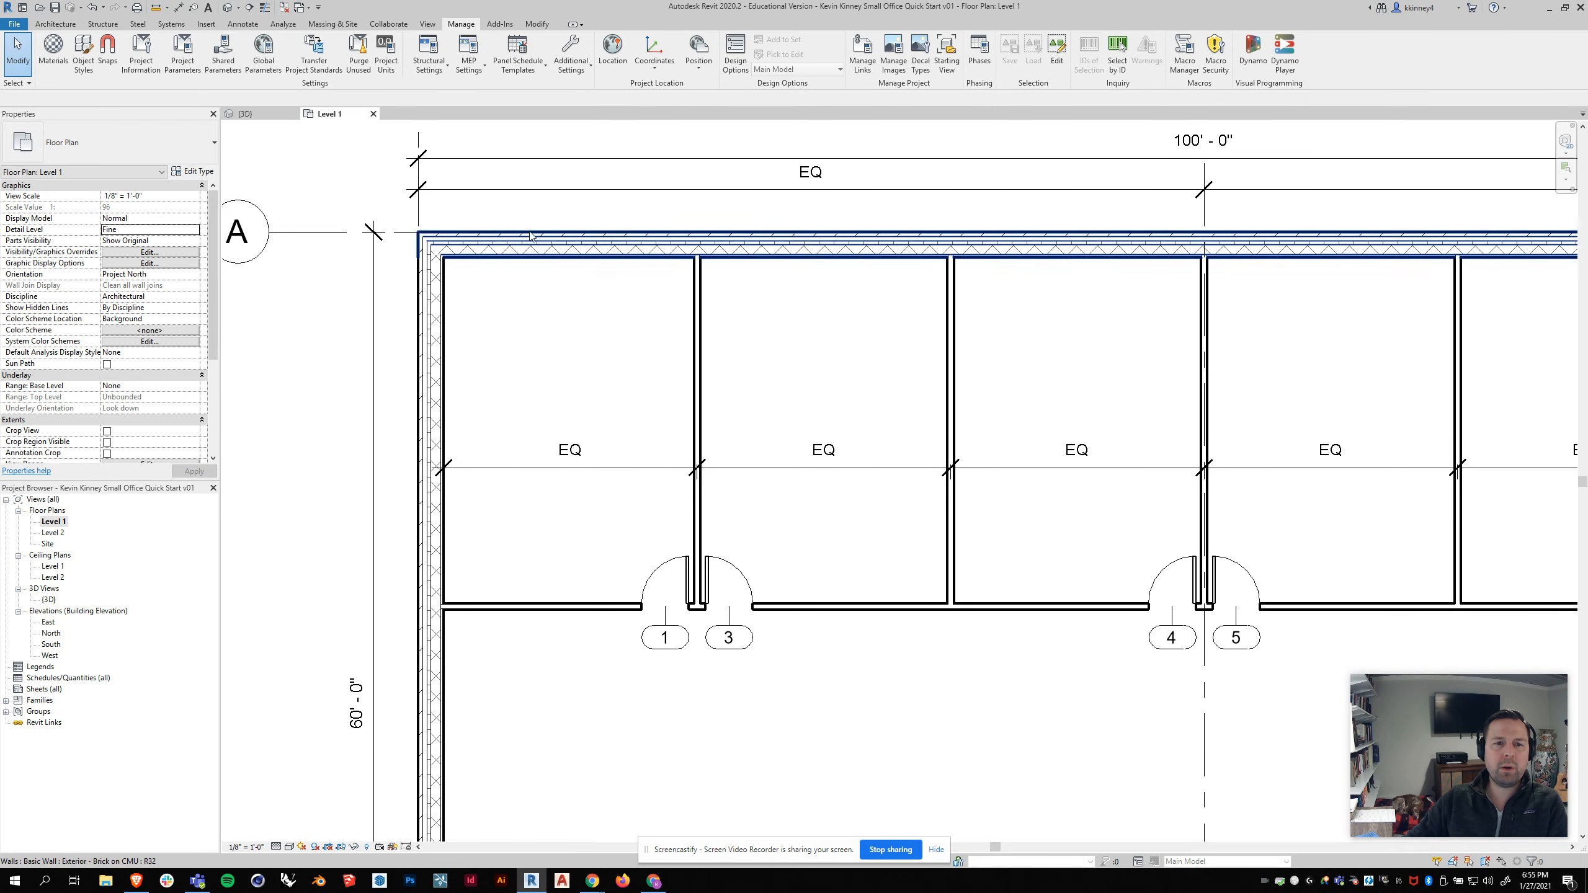
# Step: Place two Fixed 16" x 72" windows in the top exterior wall of the first office
pyautogui.click(55, 23)
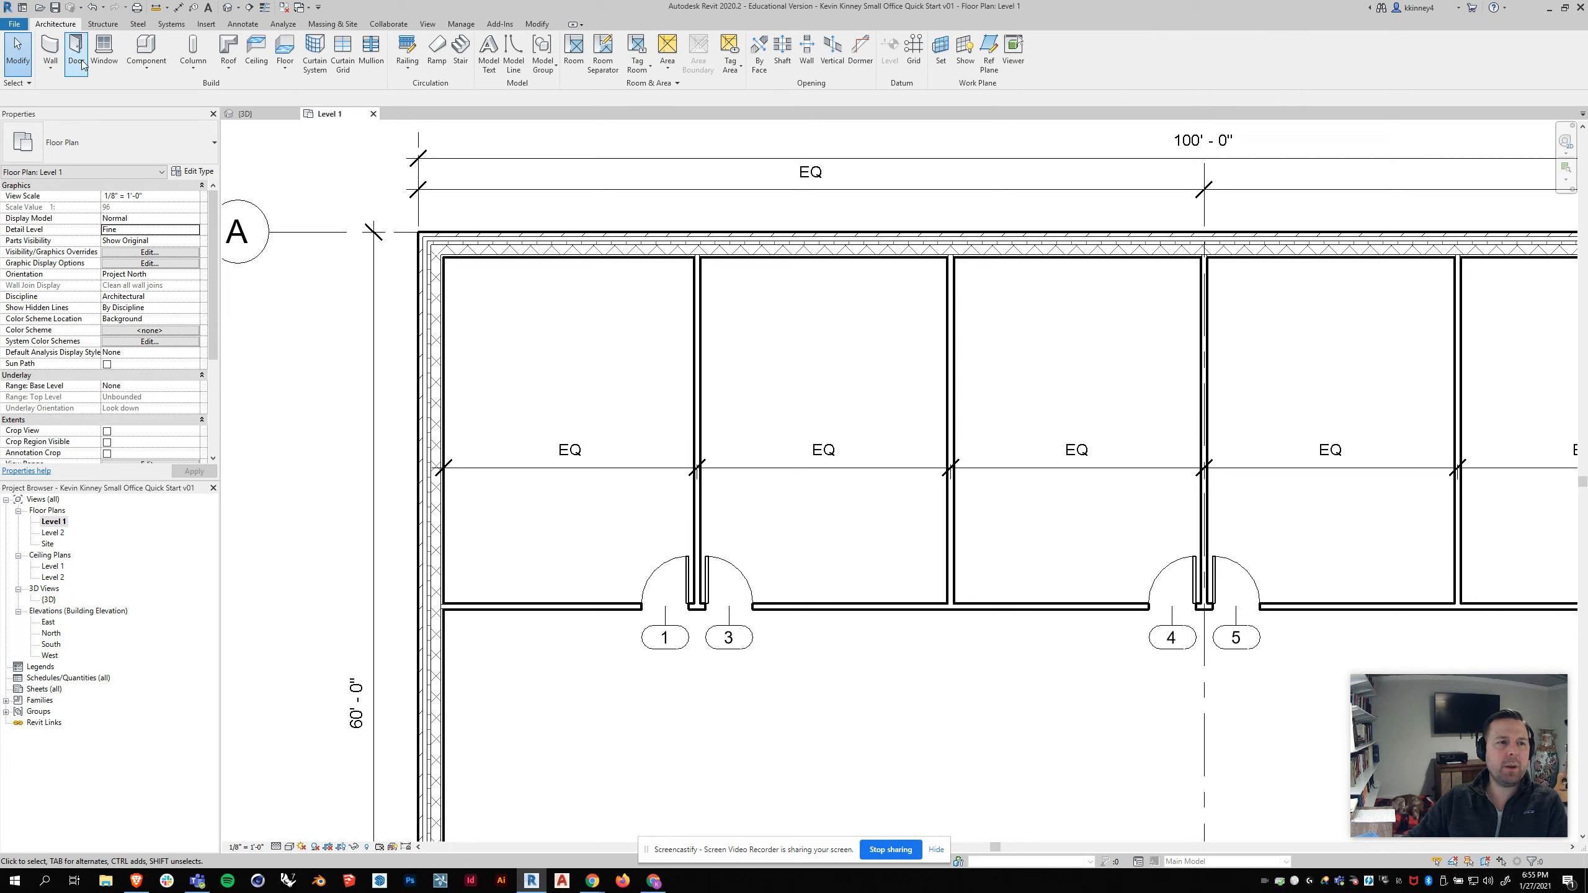
pyautogui.click(103, 50)
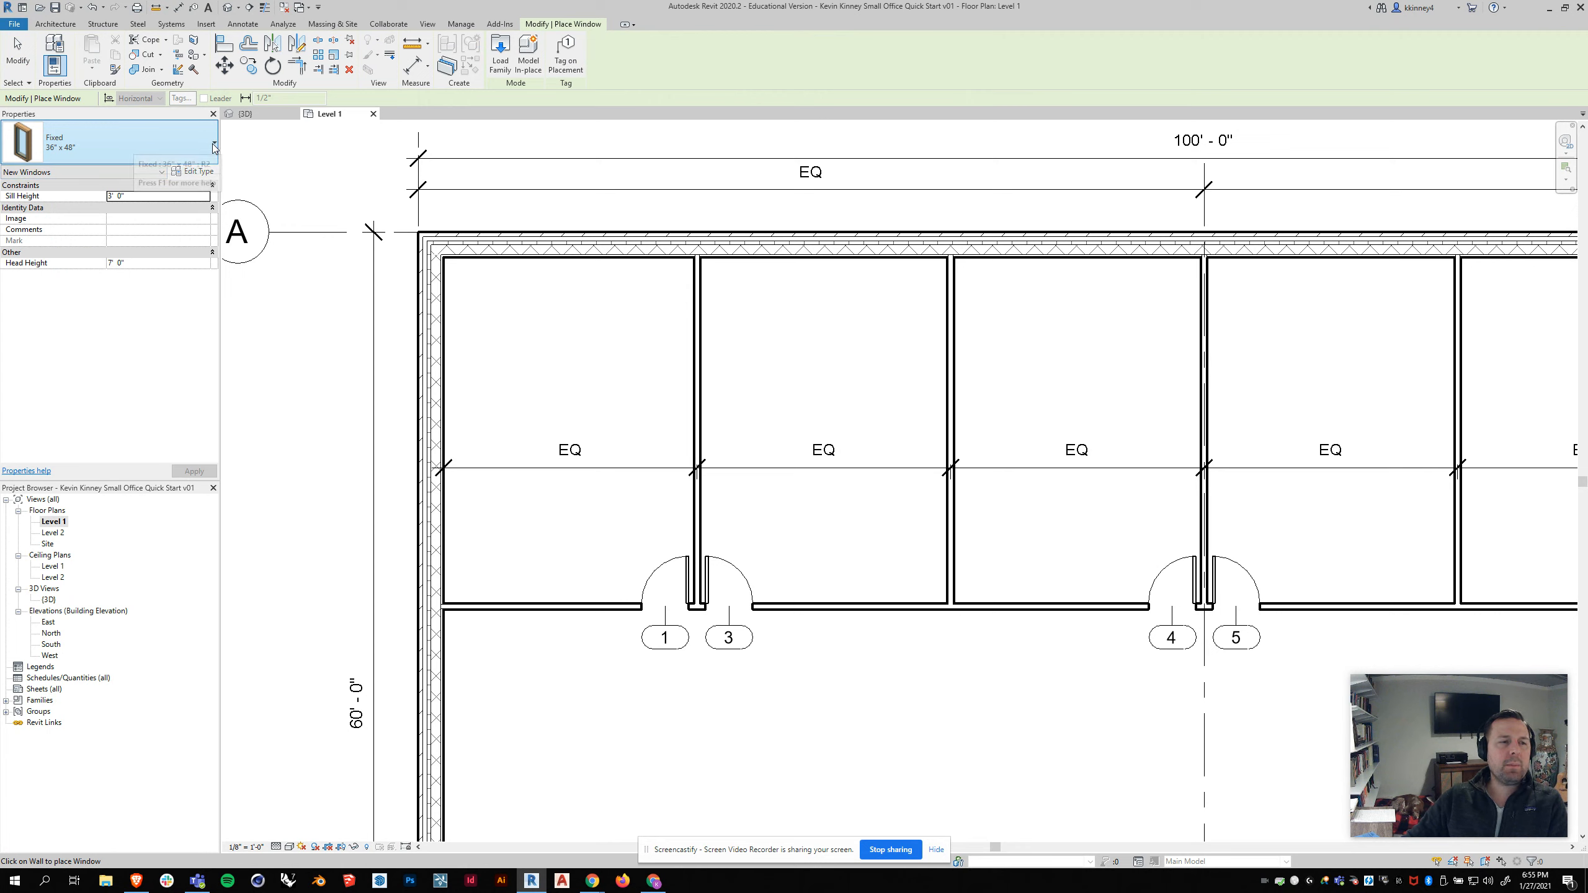
pyautogui.click(214, 147)
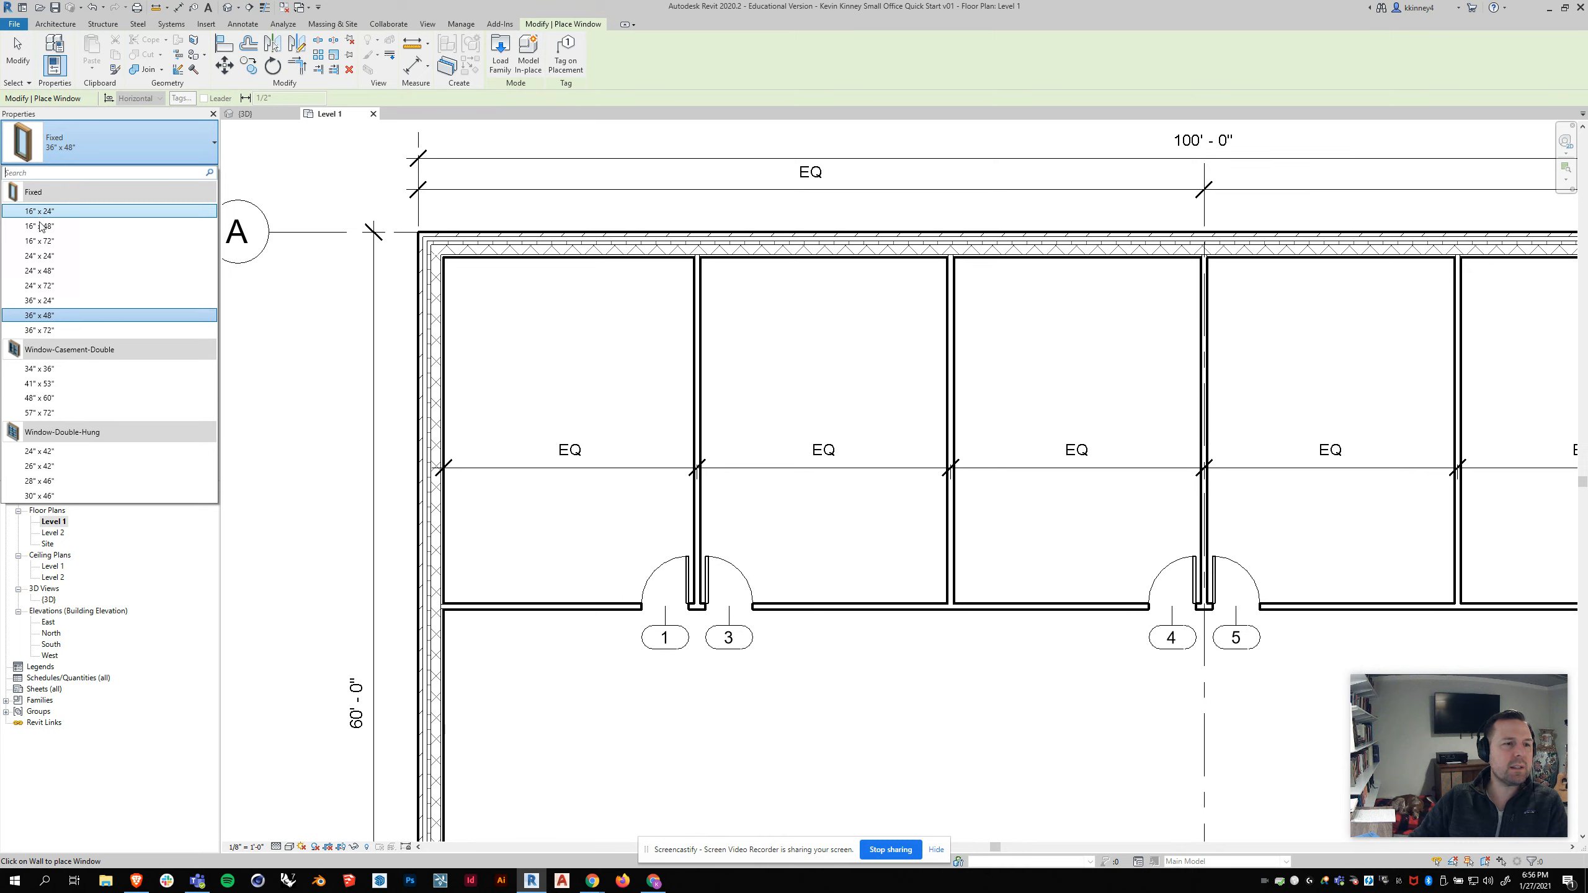
pyautogui.moveTo(39, 244)
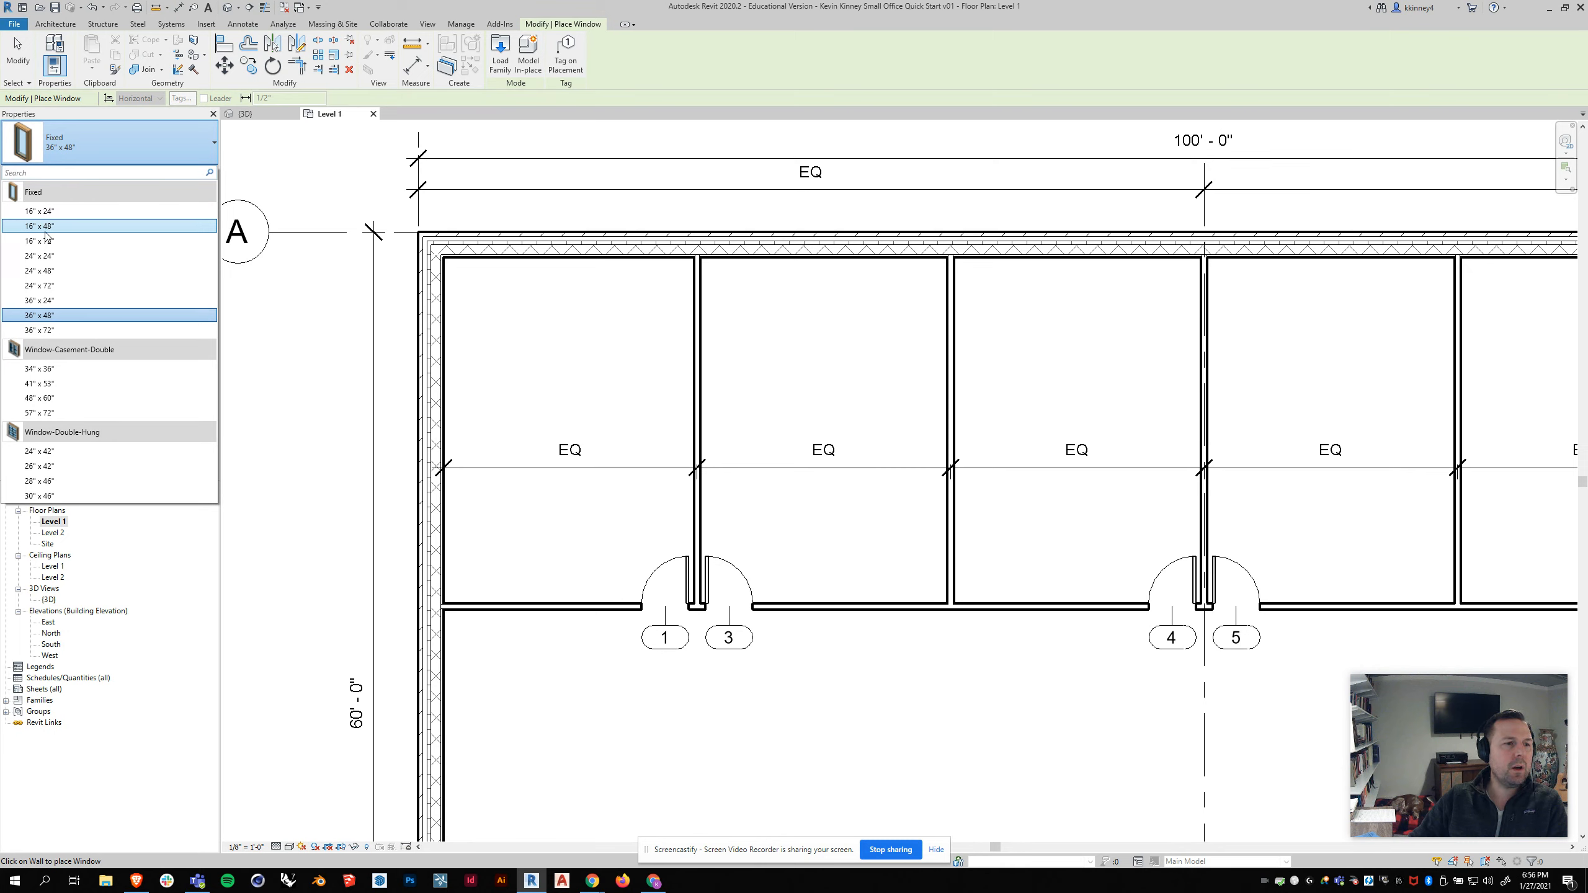
pyautogui.moveTo(90, 214)
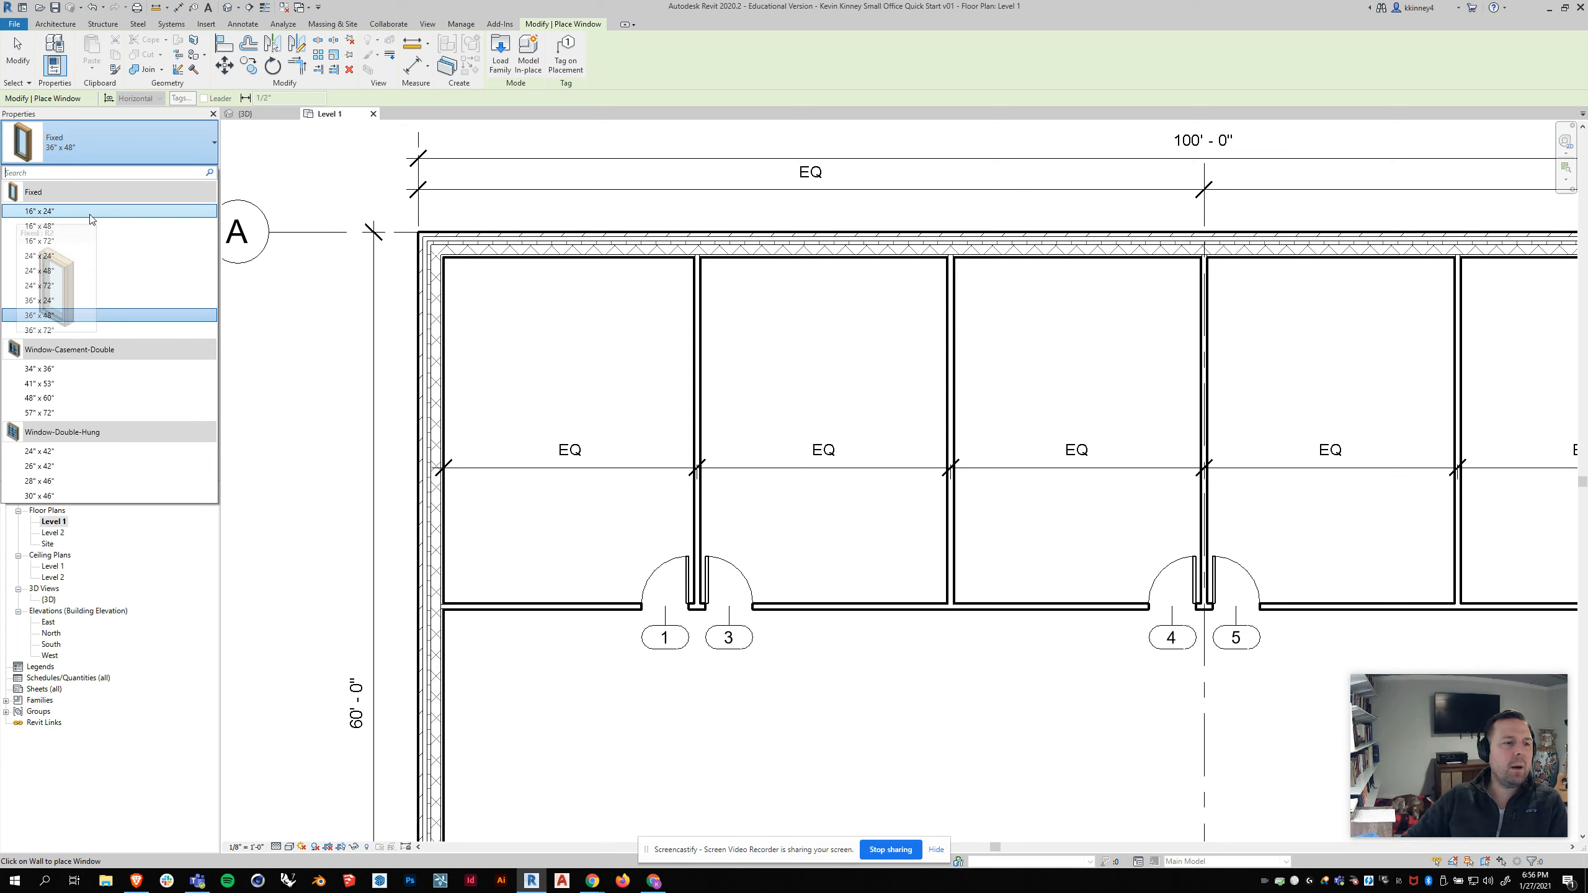
pyautogui.click(54, 242)
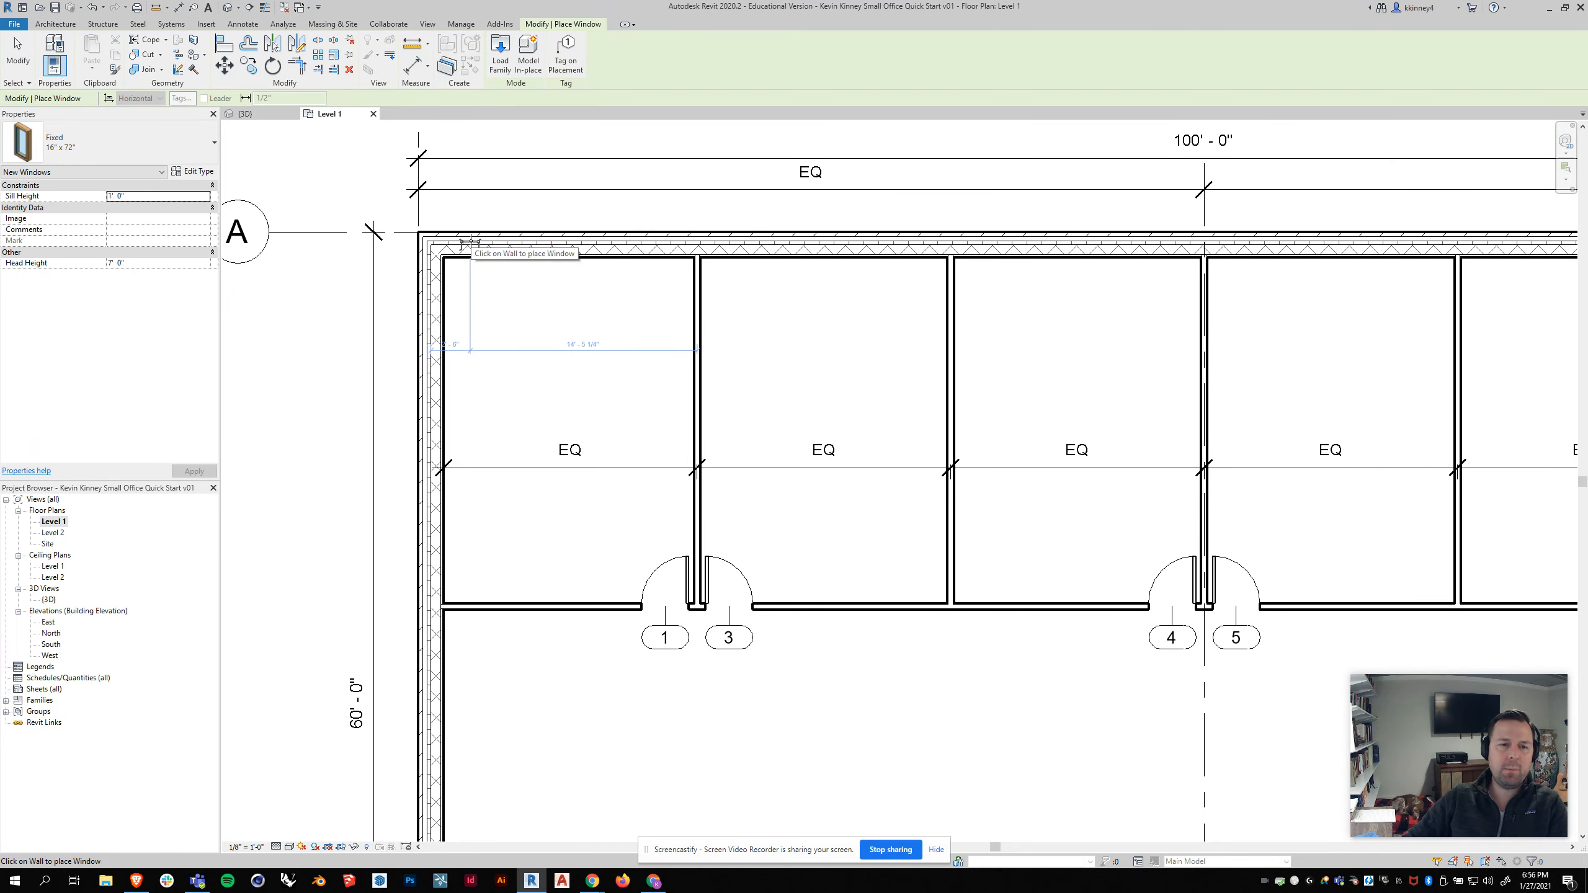
pyautogui.click(471, 242)
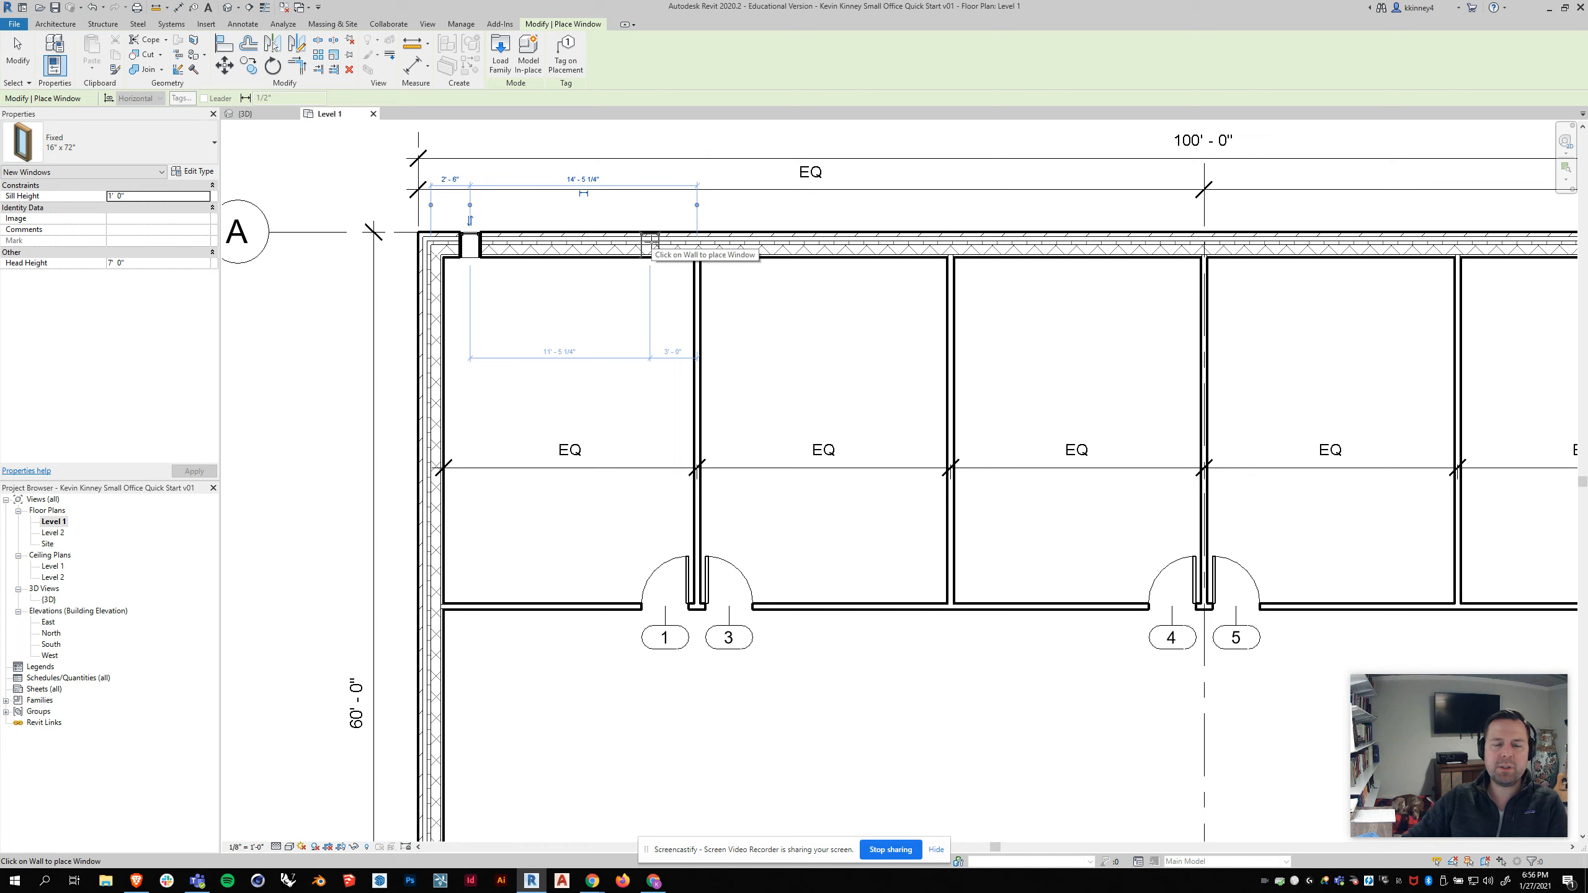
pyautogui.click(650, 243)
pyautogui.press('Escape')
pyautogui.press('Escape')
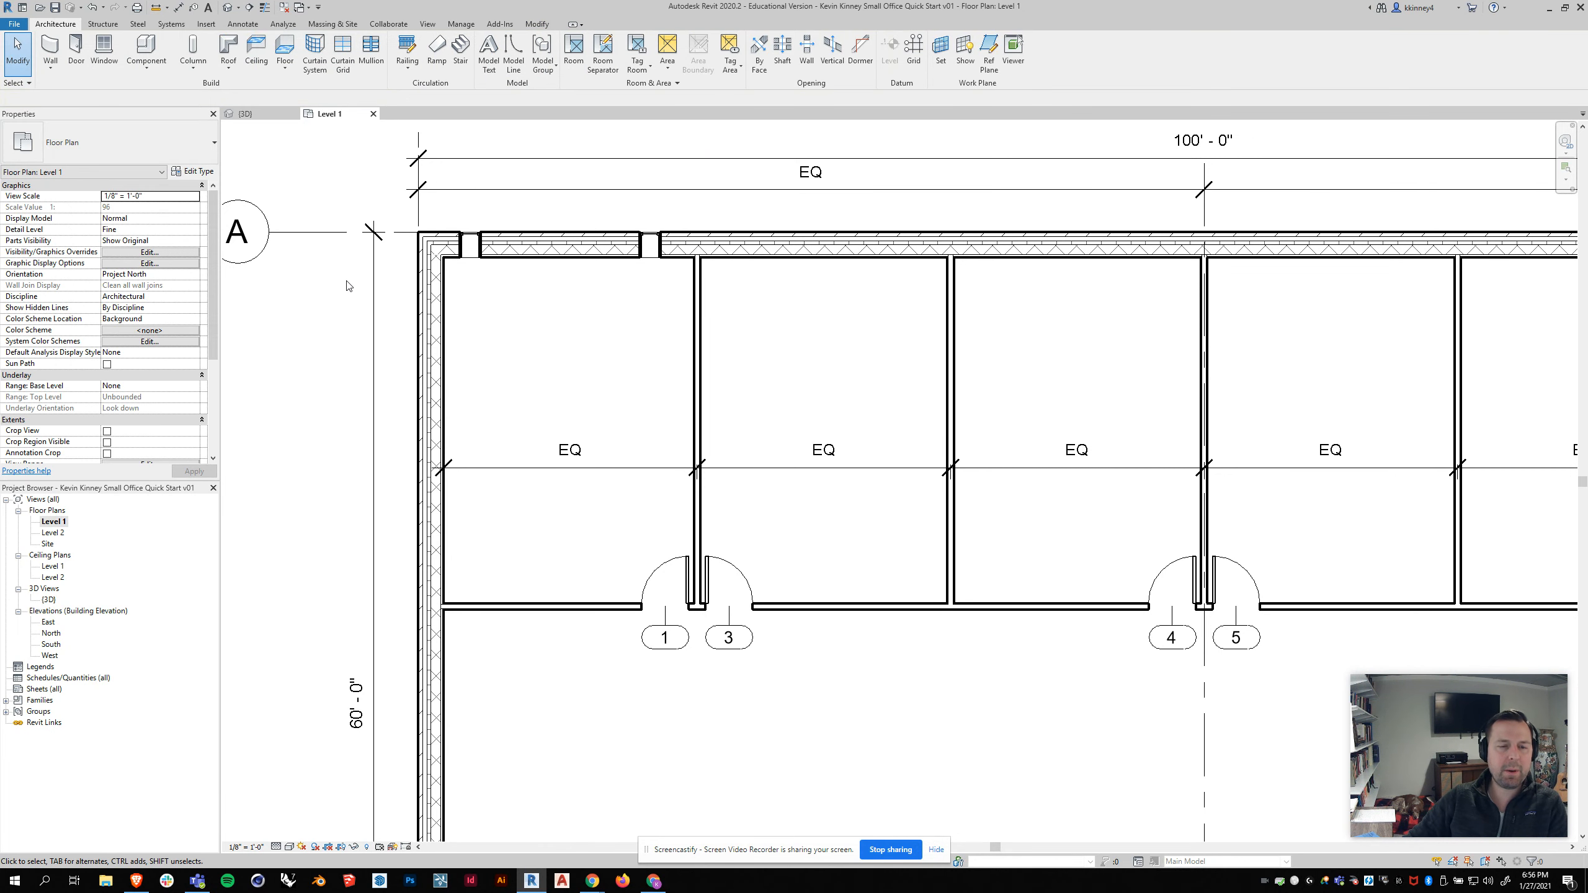
# Step: Open the 3D view and orbit and zoom in to inspect the new windows in the wall
pyautogui.scroll(-1, 348, 286)
pyautogui.scroll(2, 463, 306)
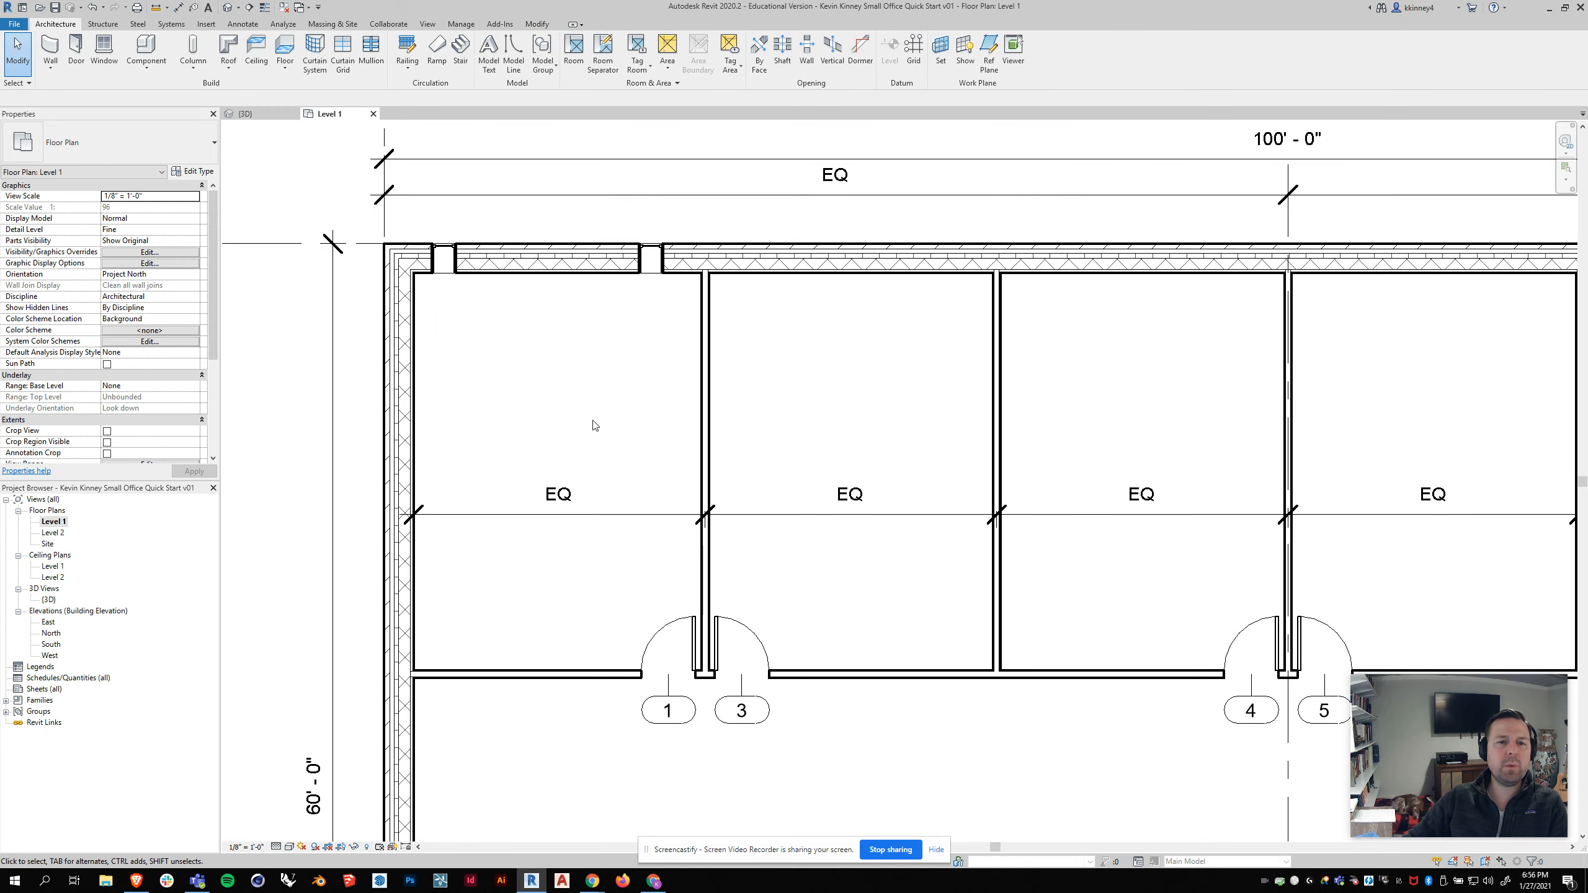
pyautogui.click(247, 113)
pyautogui.keyDown('shift'); pyautogui.moveTo(1042, 337); pyautogui.dragTo(450, 312, button='middle'); pyautogui.keyUp('shift')
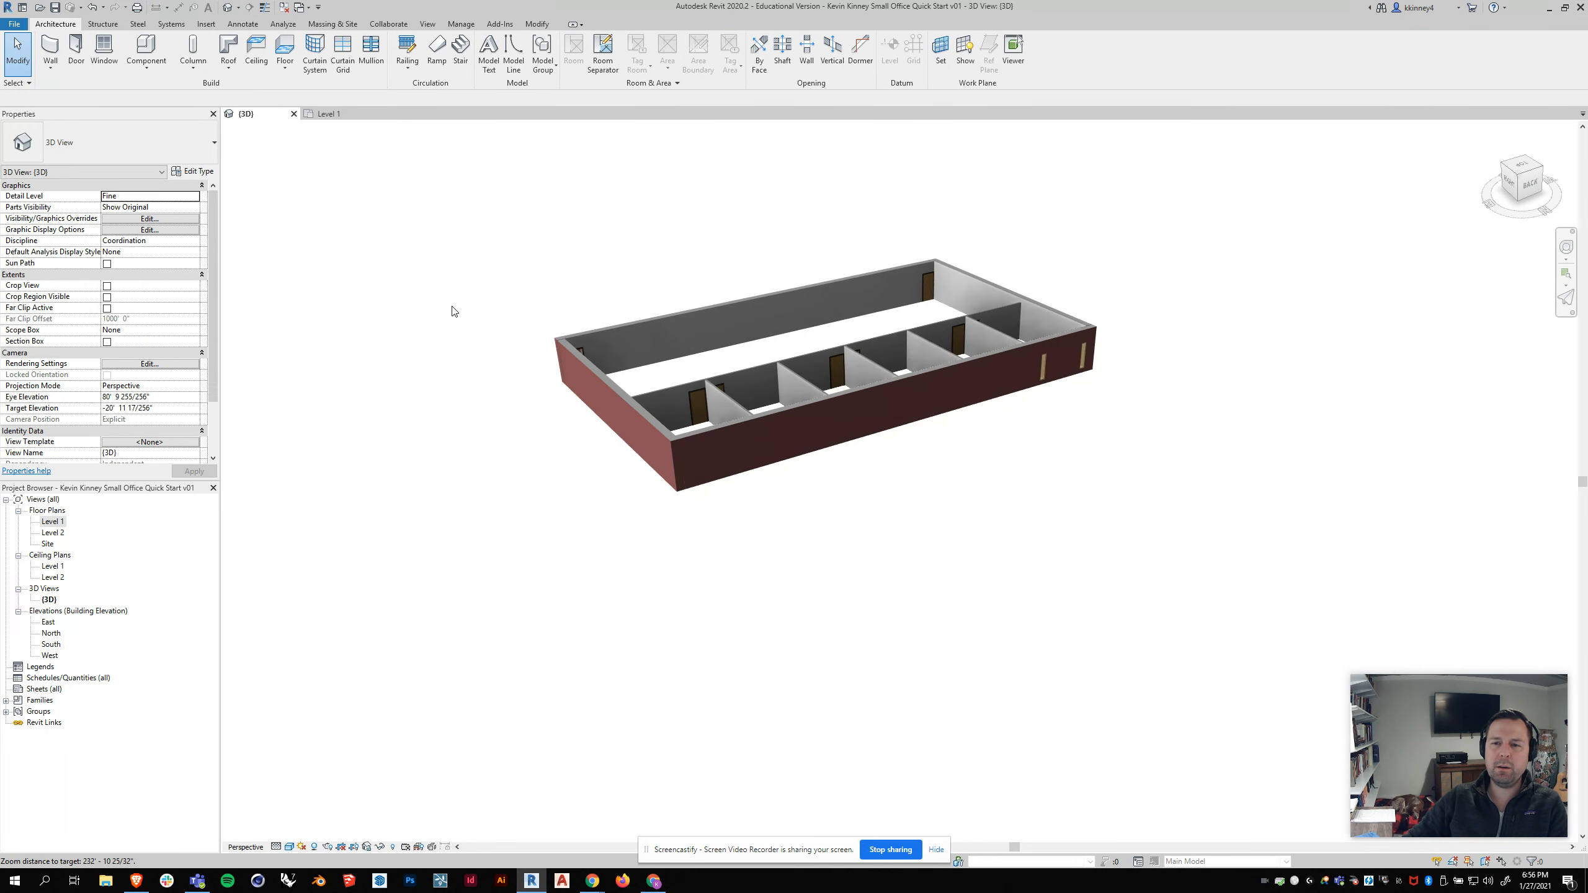
pyautogui.scroll(2, 1155, 351)
pyautogui.scroll(2, 1155, 351)
pyautogui.keyDown('shift'); pyautogui.moveTo(1131, 344); pyautogui.dragTo(1040, 413, button='middle'); pyautogui.keyUp('shift')
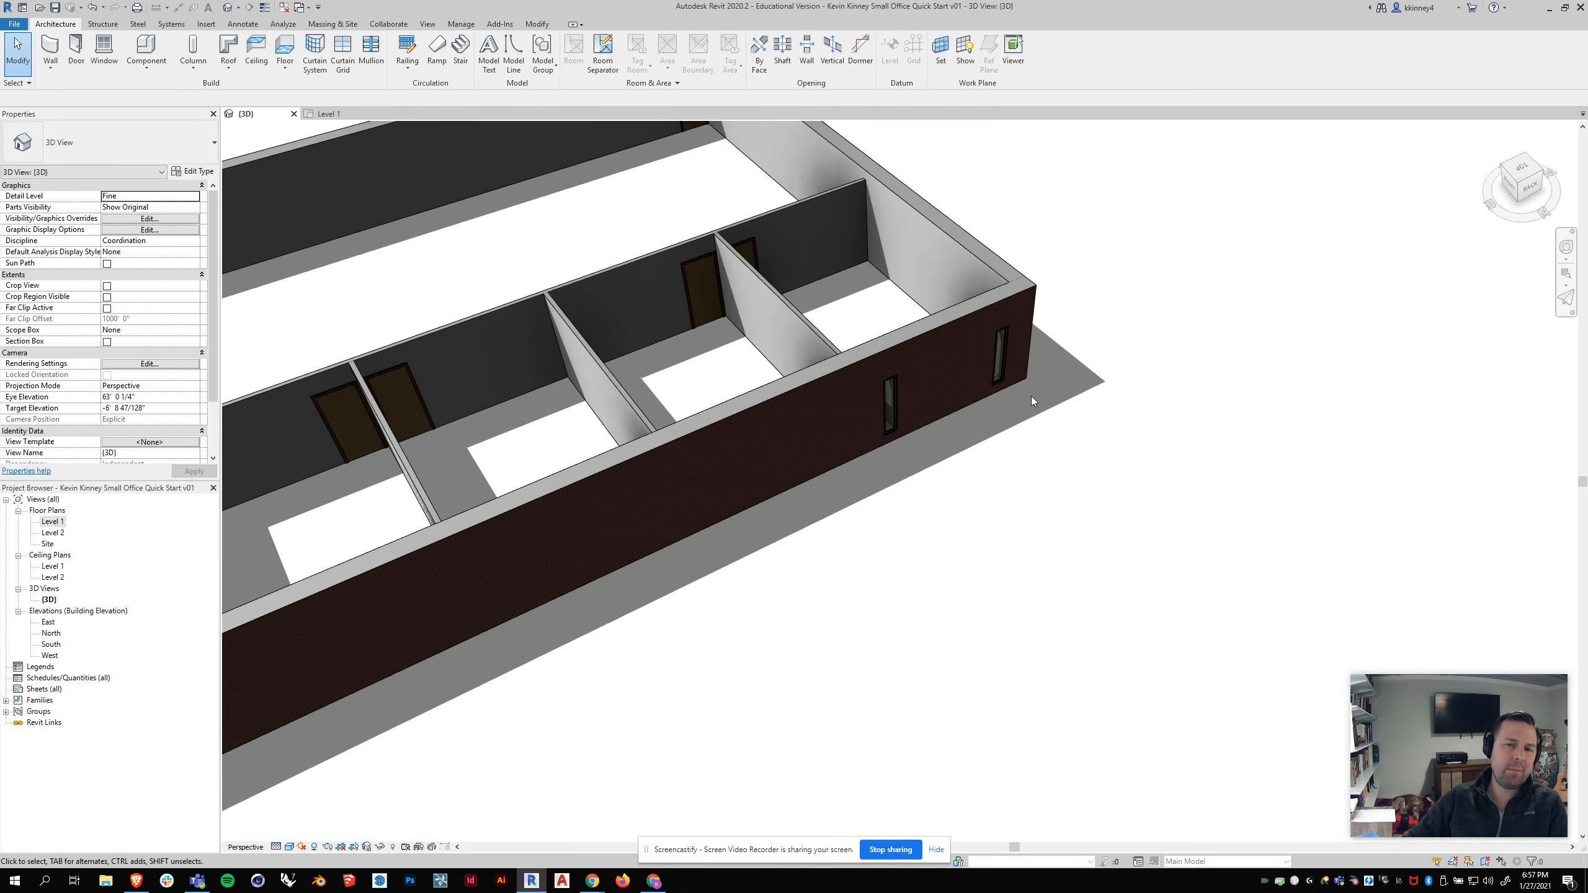
pyautogui.scroll(3, 1038, 387)
pyautogui.keyDown('shift'); pyautogui.moveTo(1199, 397); pyautogui.dragTo(1153, 401, button='middle'); pyautogui.keyUp('shift')
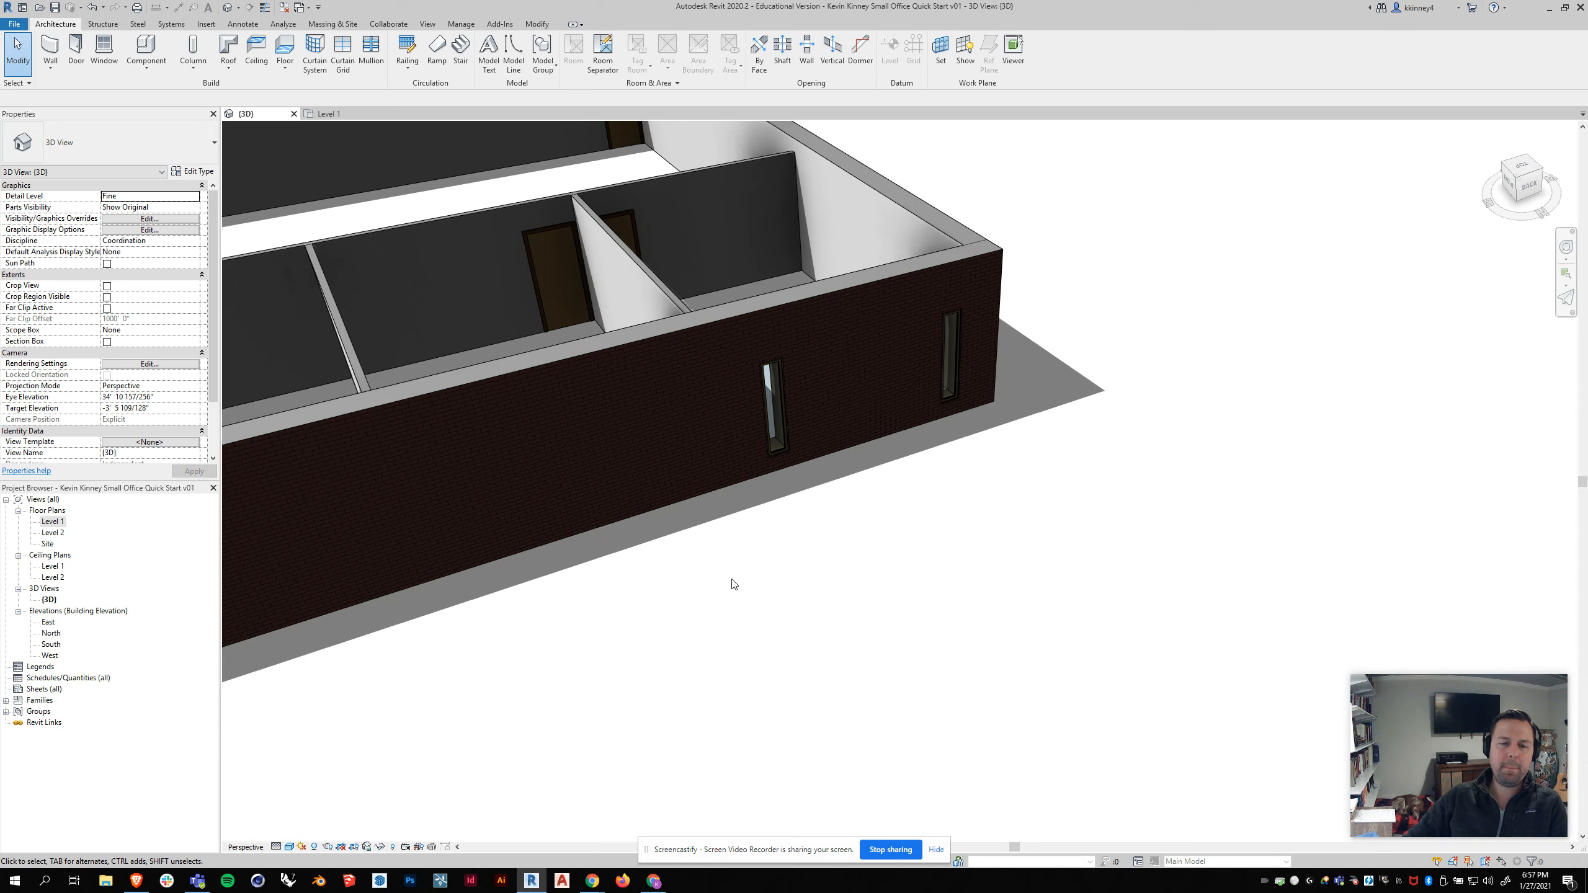
# Step: Turn off shadows in the 3D view and orbit around the window
pyautogui.click(315, 846)
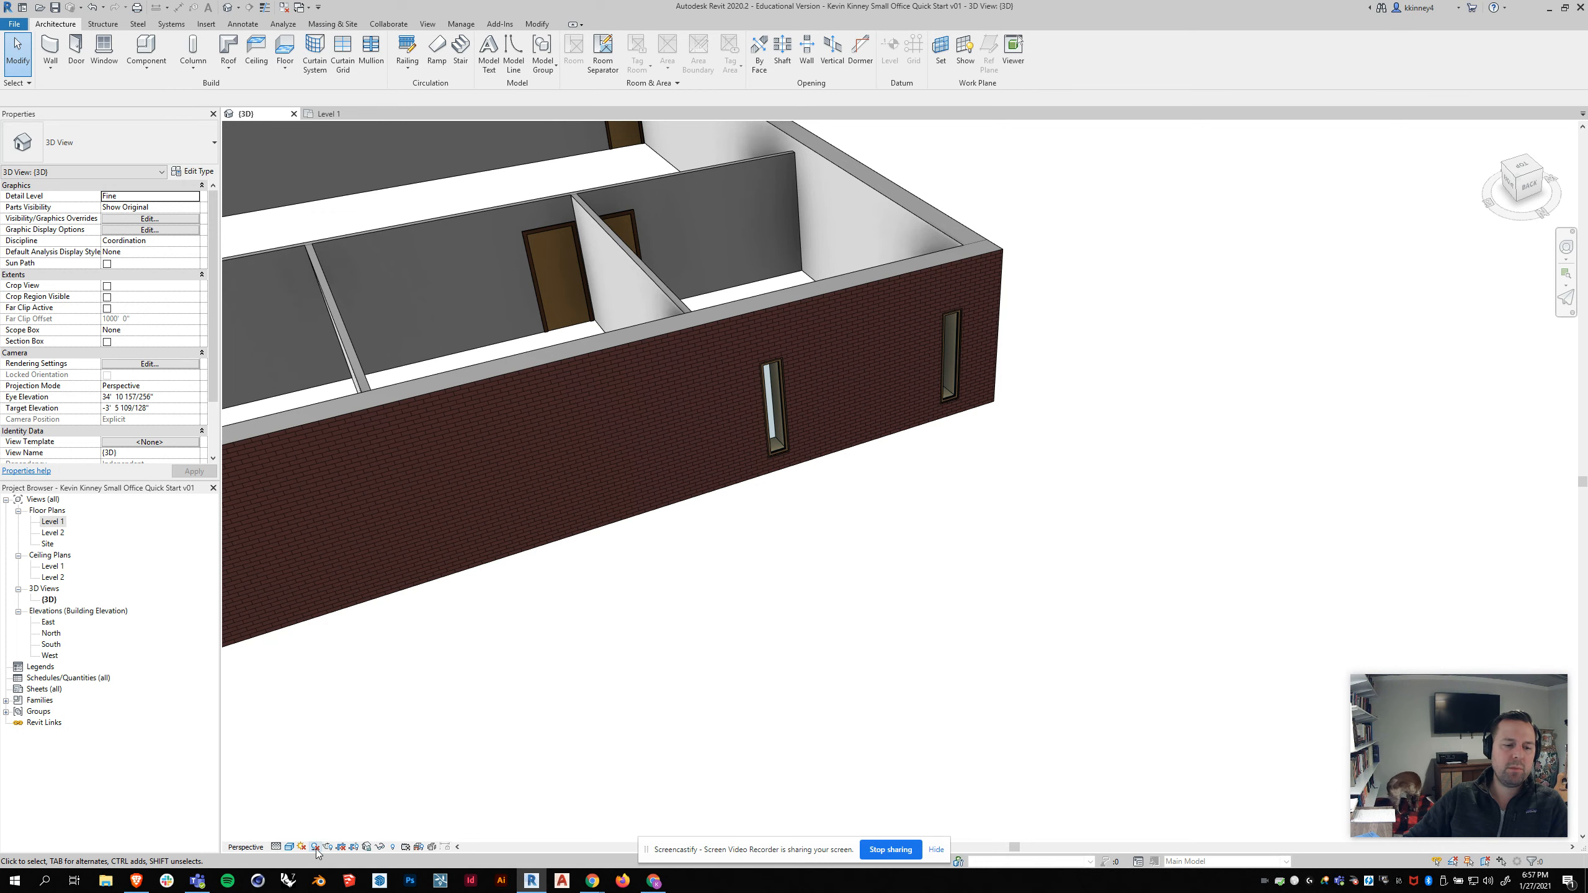
pyautogui.moveTo(849, 554)
pyautogui.keyDown('shift'); pyautogui.mouseDown(button='middle')
pyautogui.moveTo(784, 546)
pyautogui.moveTo(879, 552)
pyautogui.mouseUp(button='middle'); pyautogui.keyUp('shift')
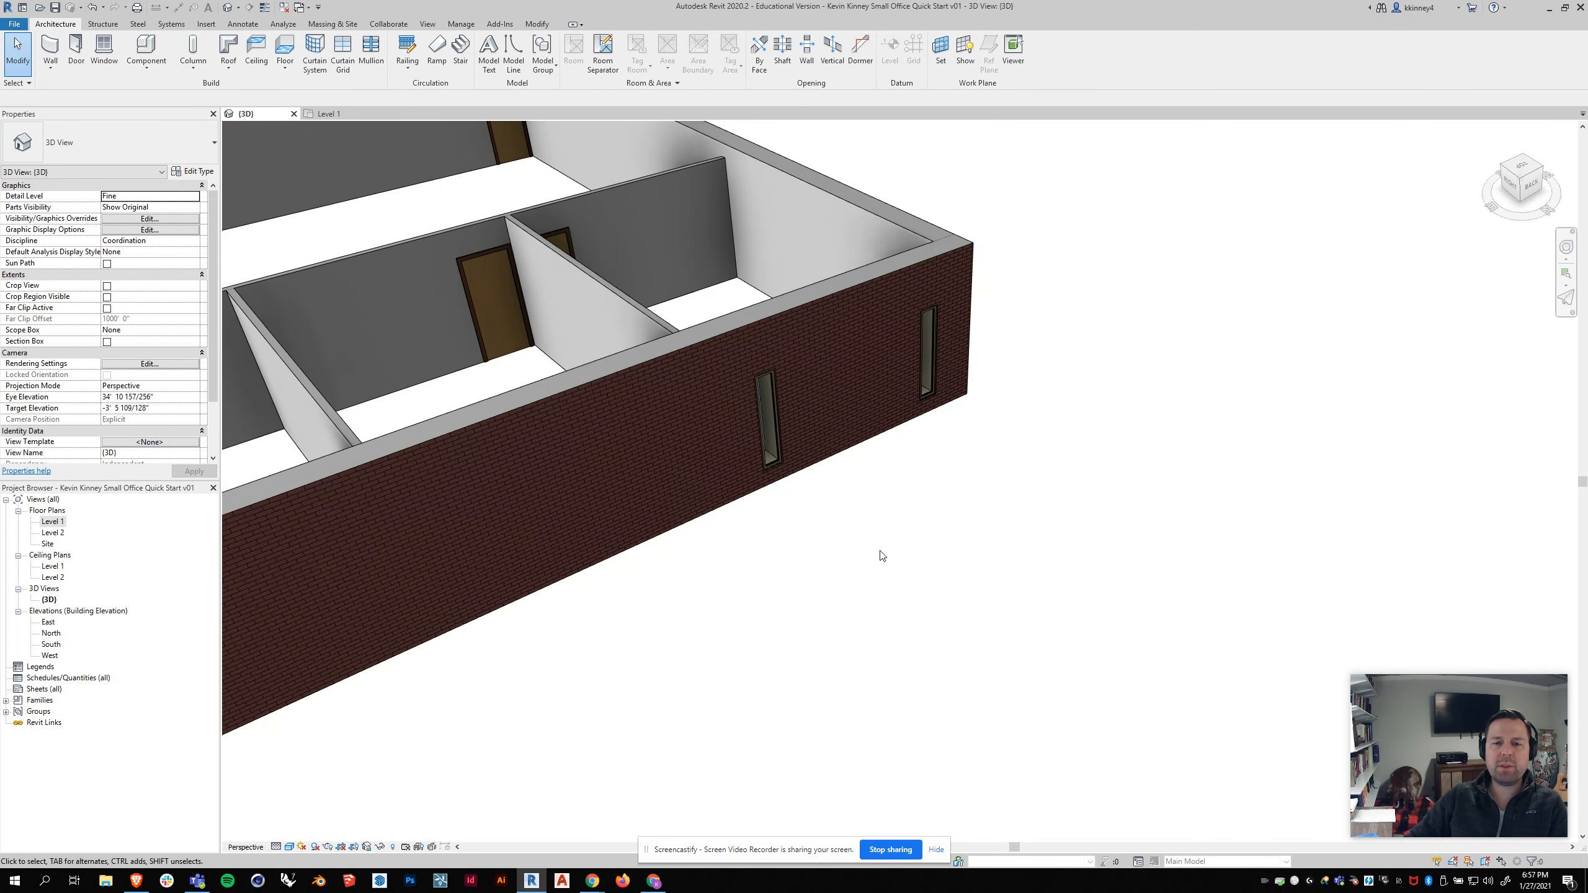
# Step: Set the selected window's sill height to 1' 6" in its properties
pyautogui.click(778, 458)
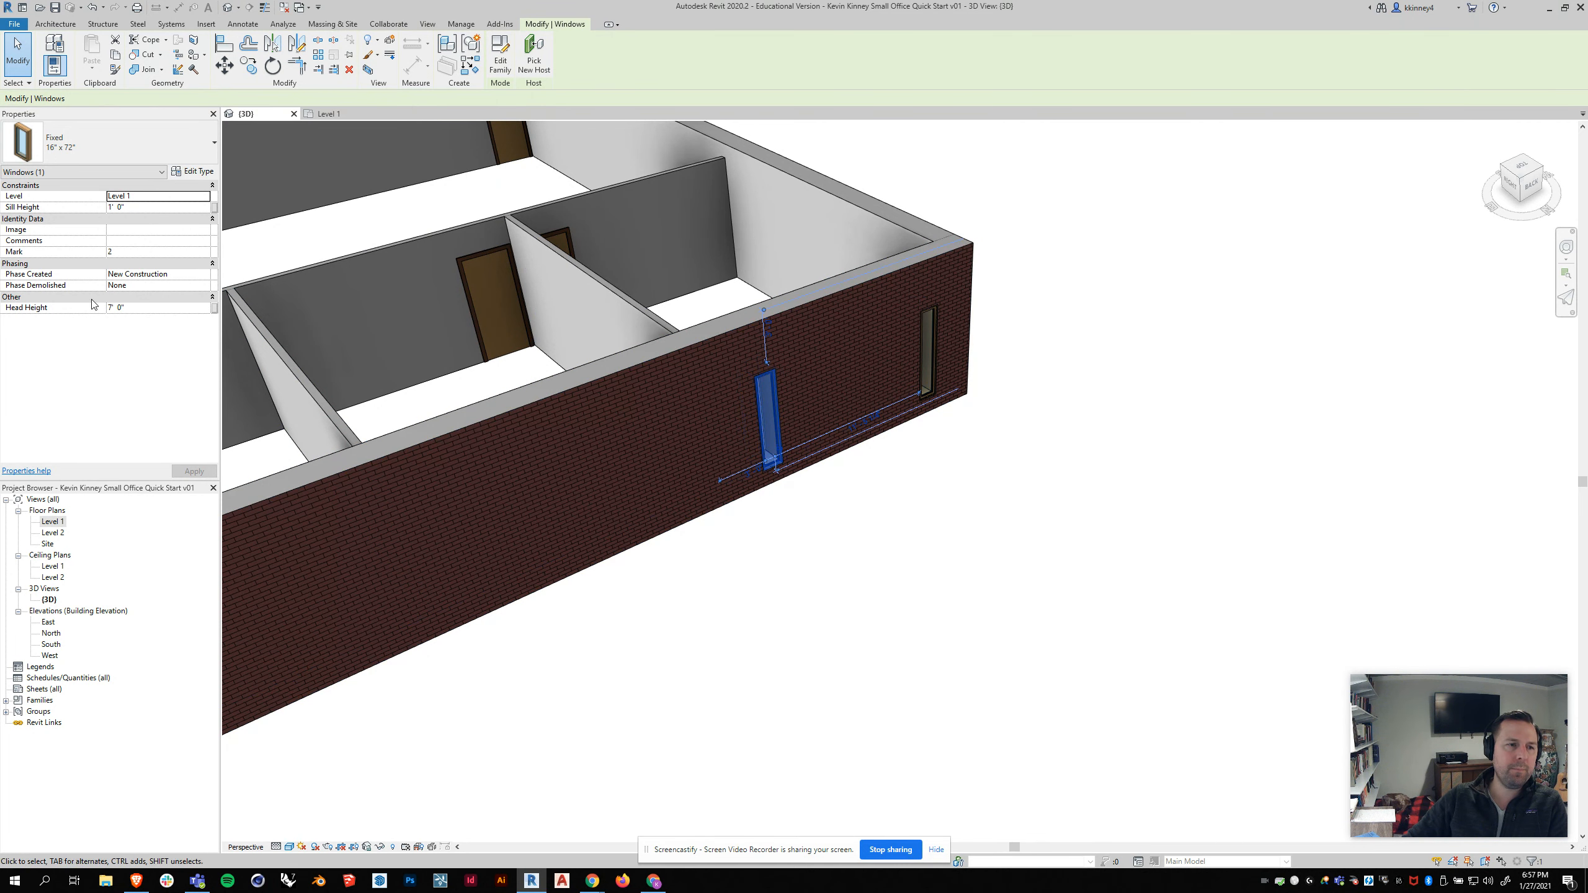
pyautogui.click(168, 207)
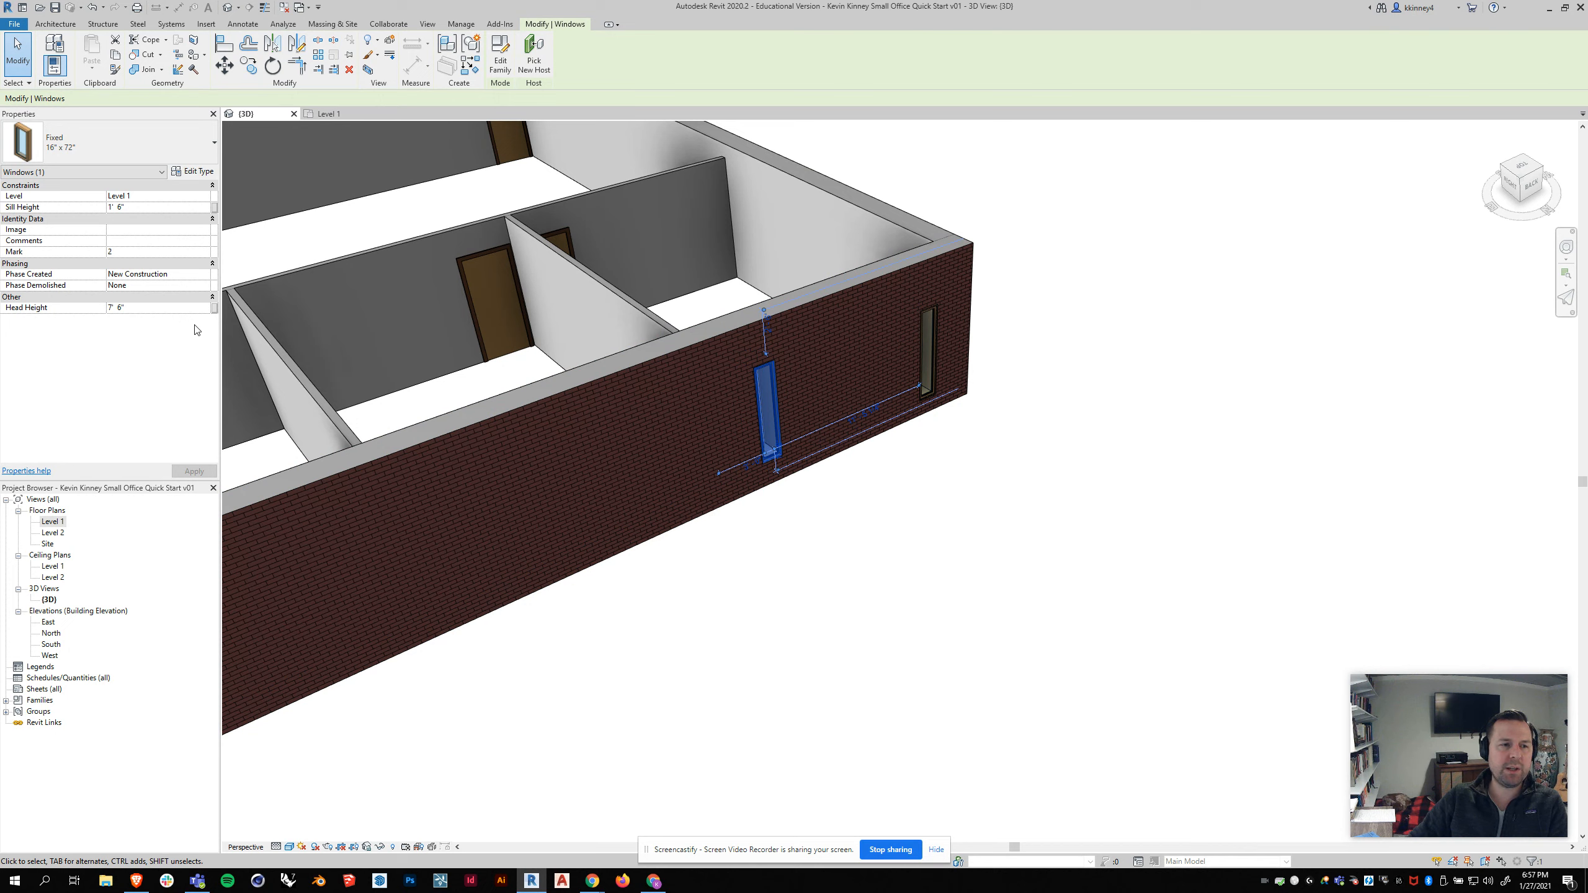
pyautogui.click(967, 593)
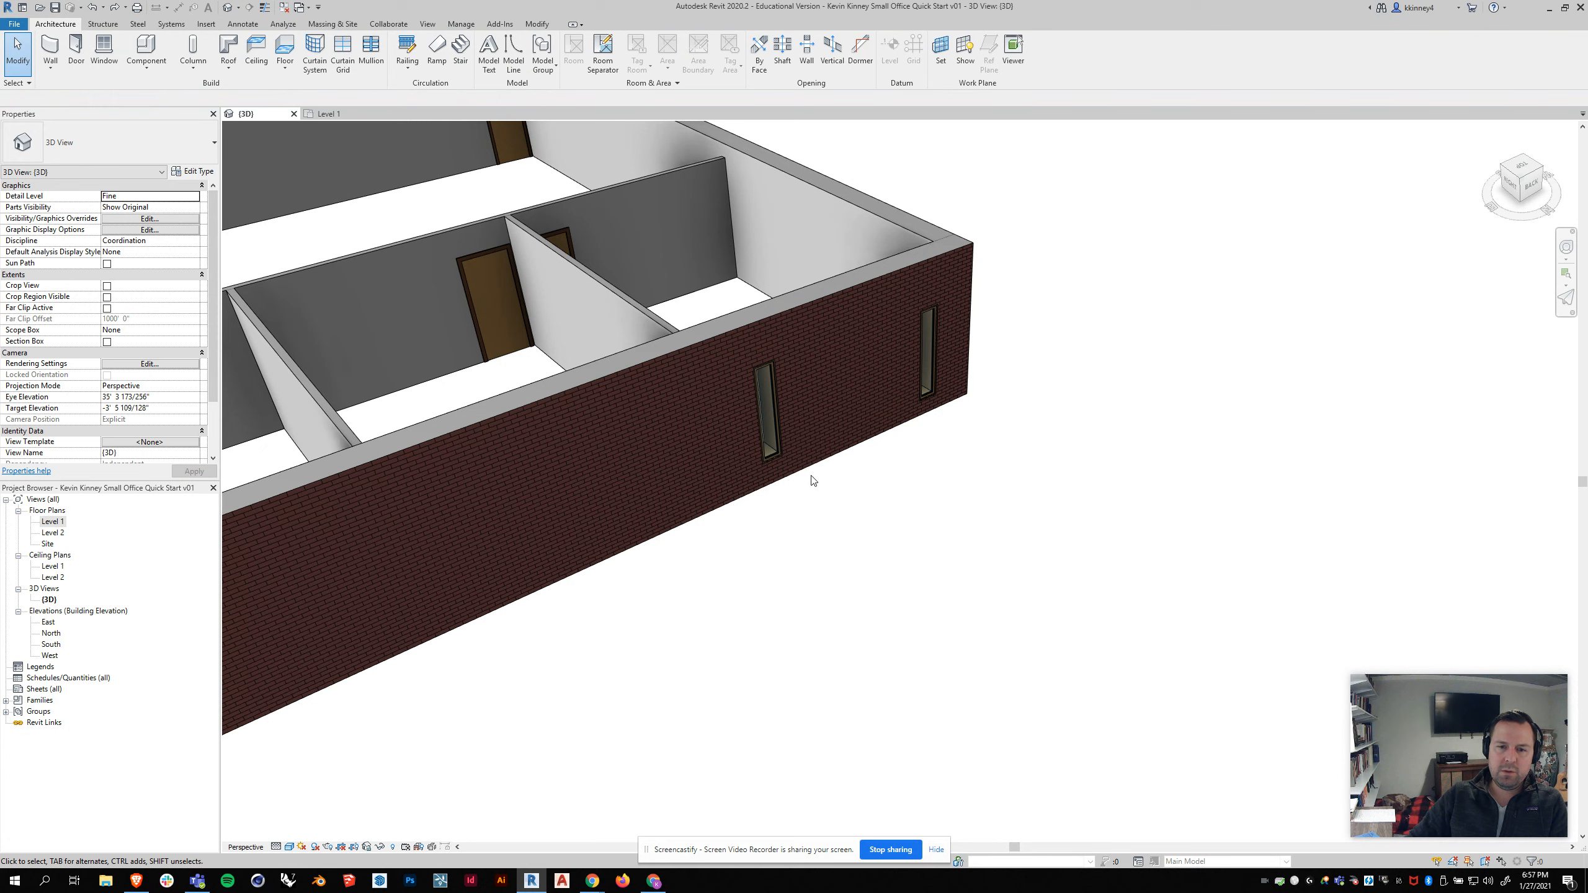
pyautogui.click(771, 451)
pyautogui.keyDown('ctrl'); pyautogui.click(930, 396); pyautogui.keyUp('ctrl')
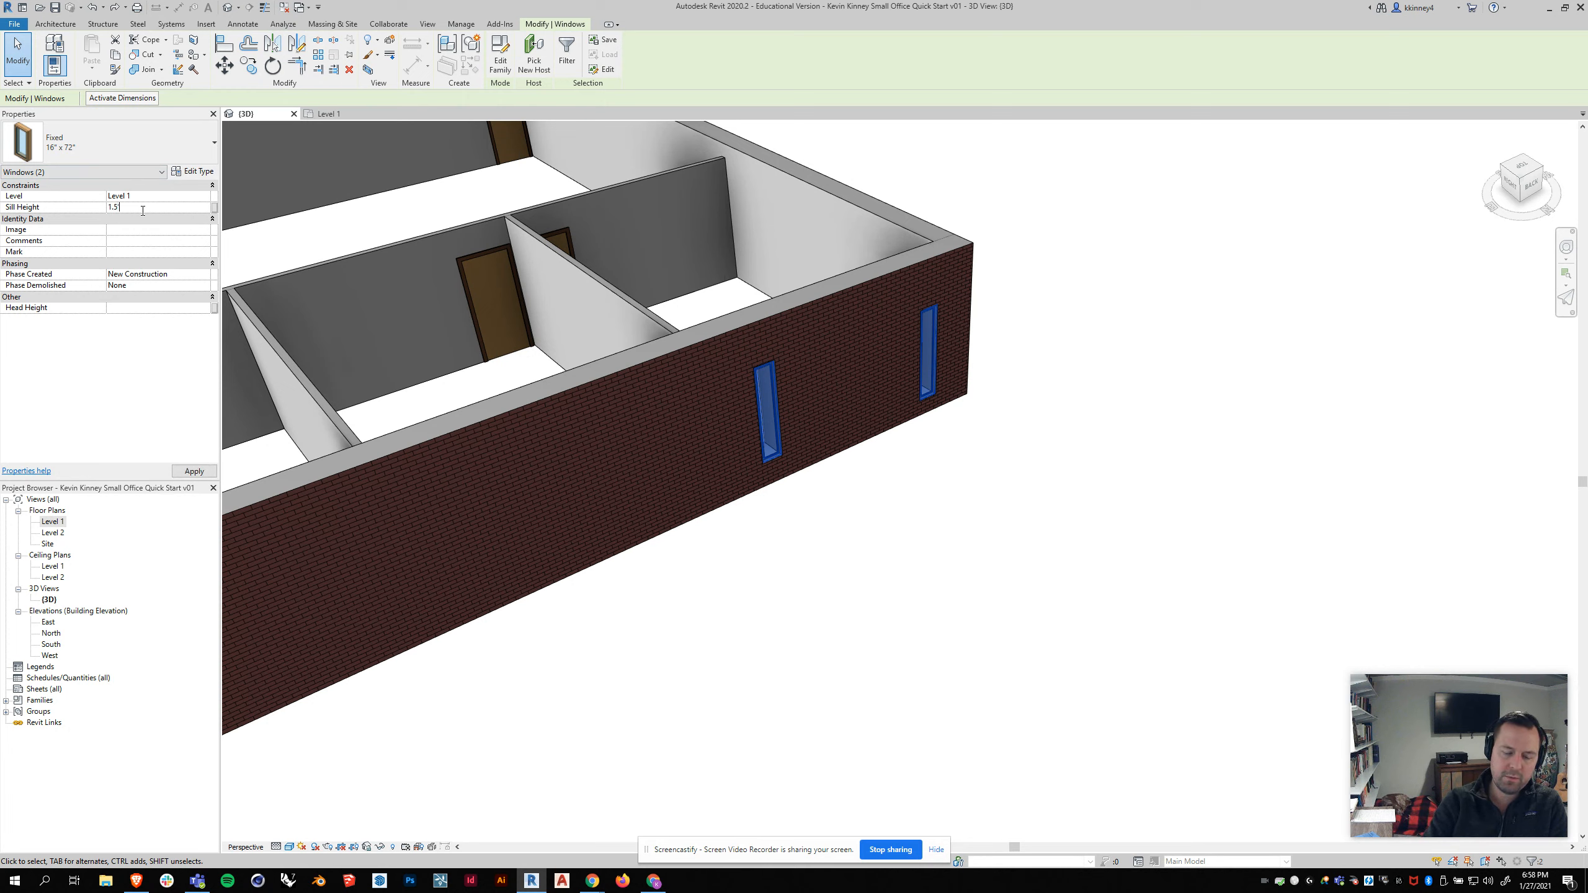
pyautogui.press('Escape')
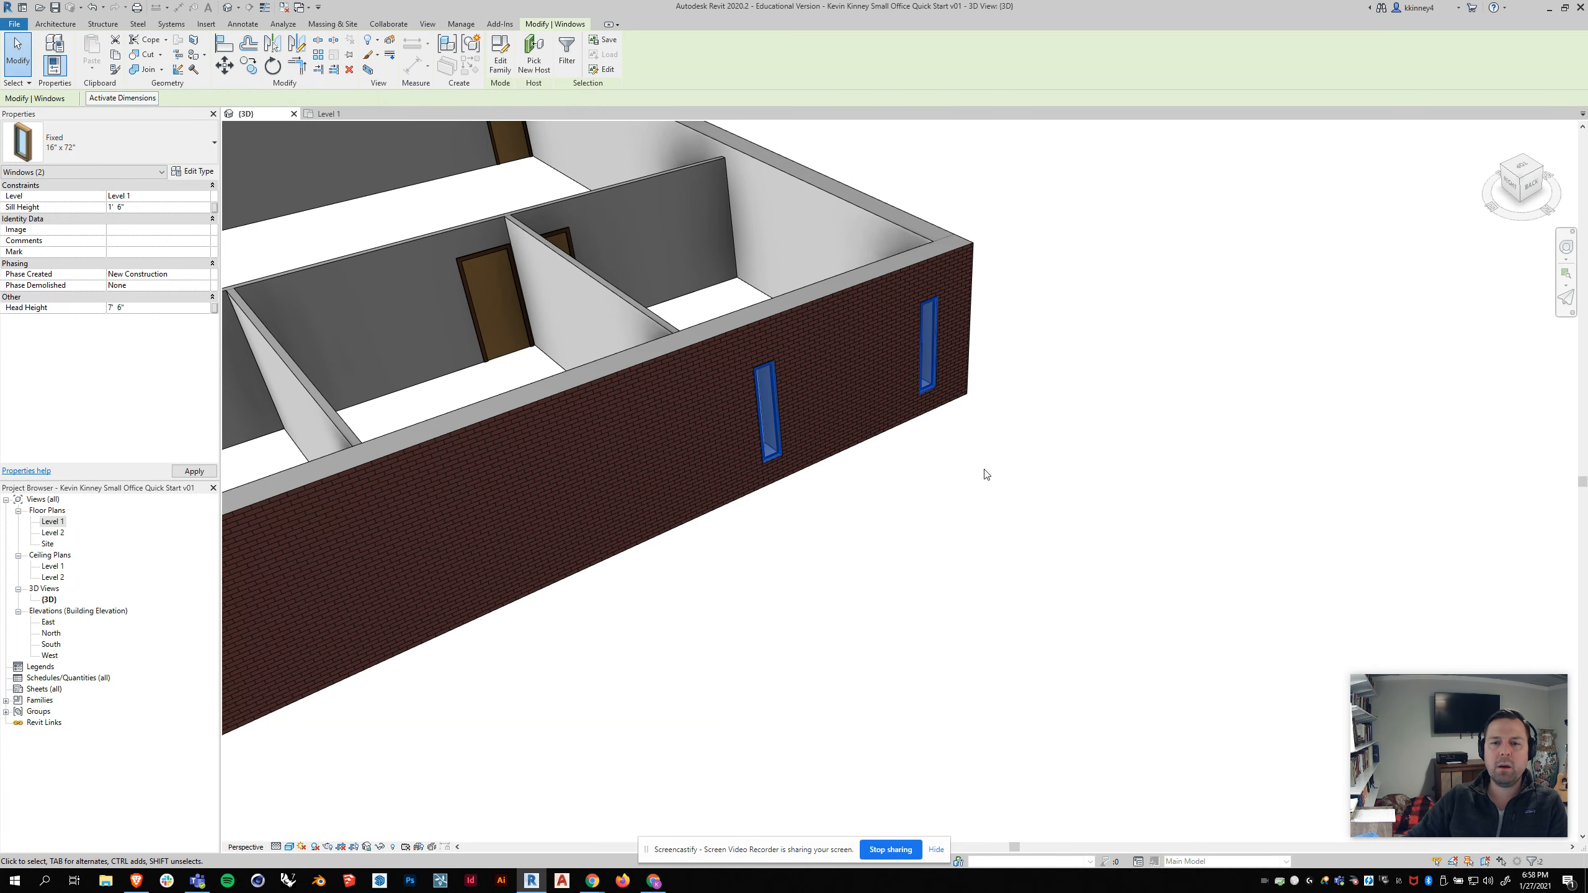
# Step: Select each window in the wall in turn to compare their sill and head heights
pyautogui.keyDown('shift'); pyautogui.moveTo(986, 474); pyautogui.dragTo(913, 462, button='middle'); pyautogui.keyUp('shift')
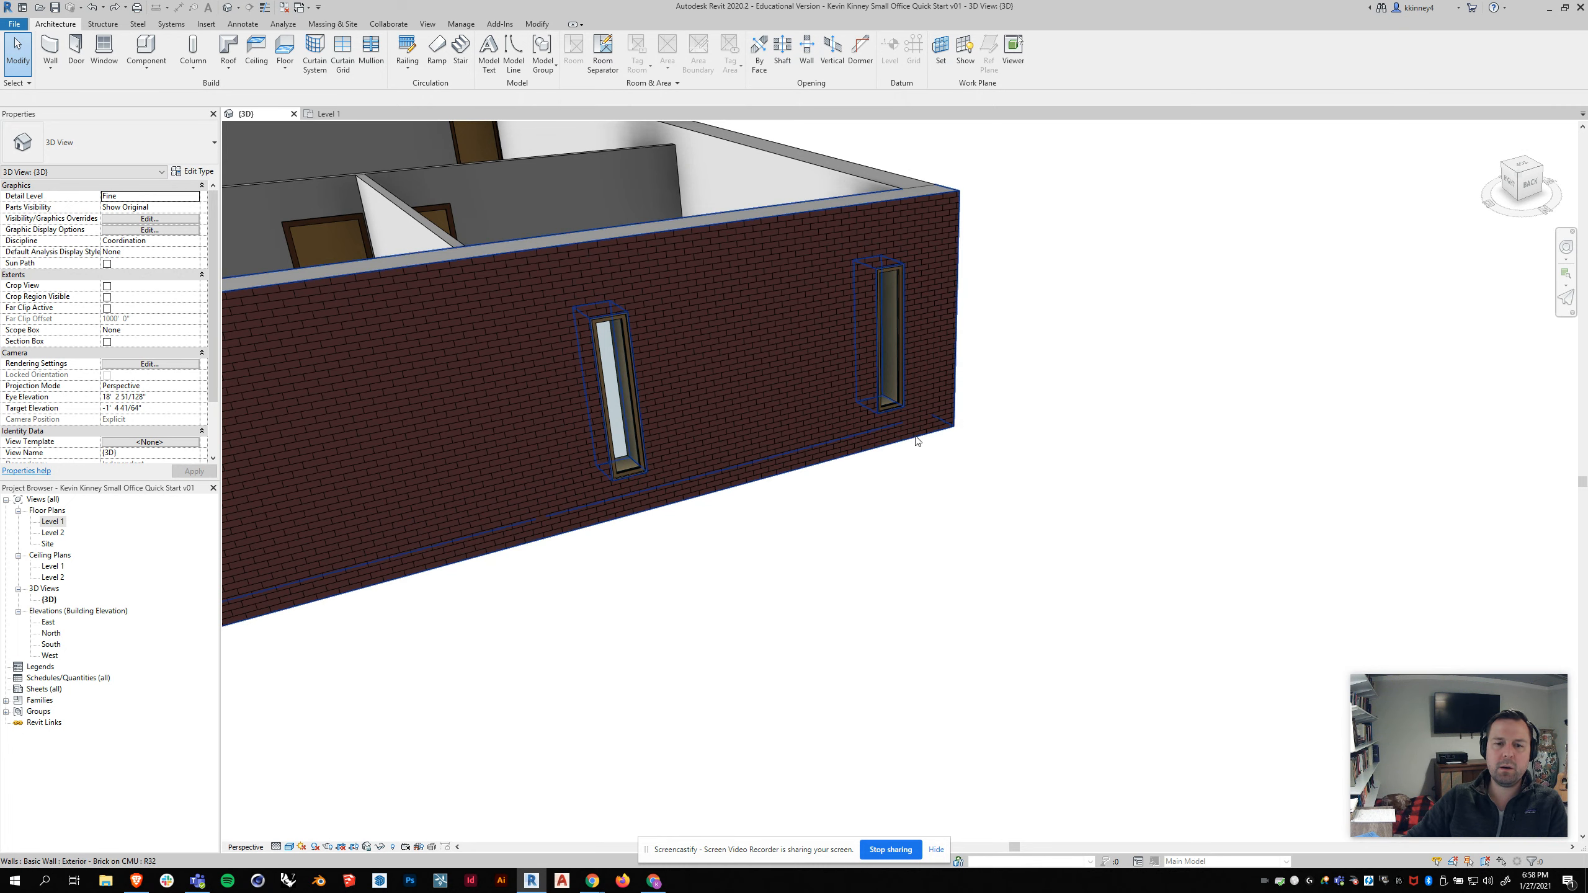
pyautogui.click(647, 466)
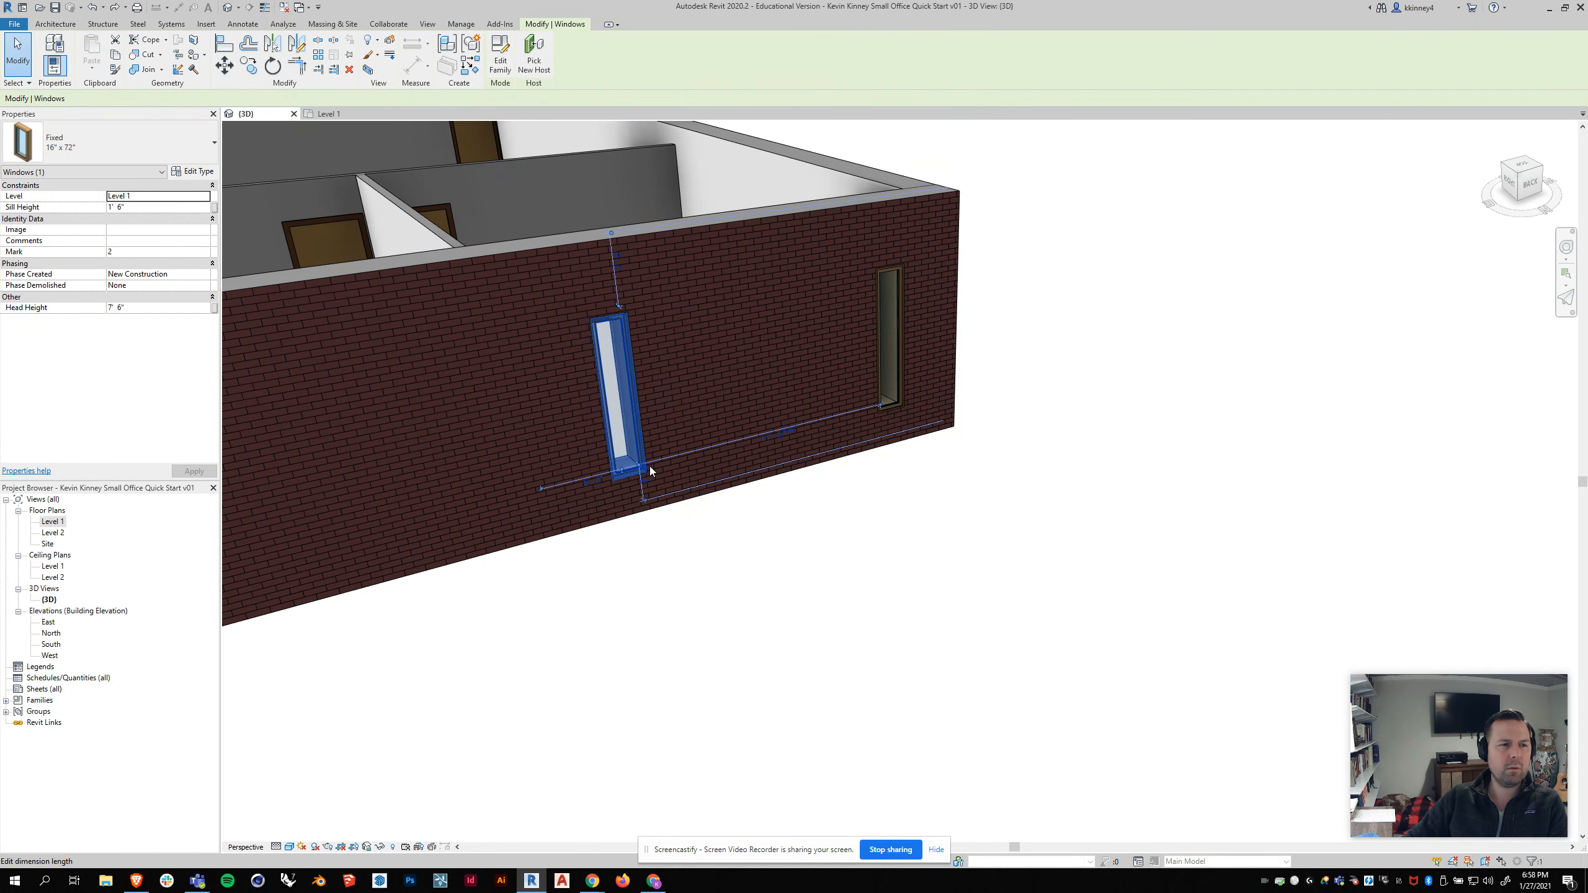
pyautogui.click(887, 402)
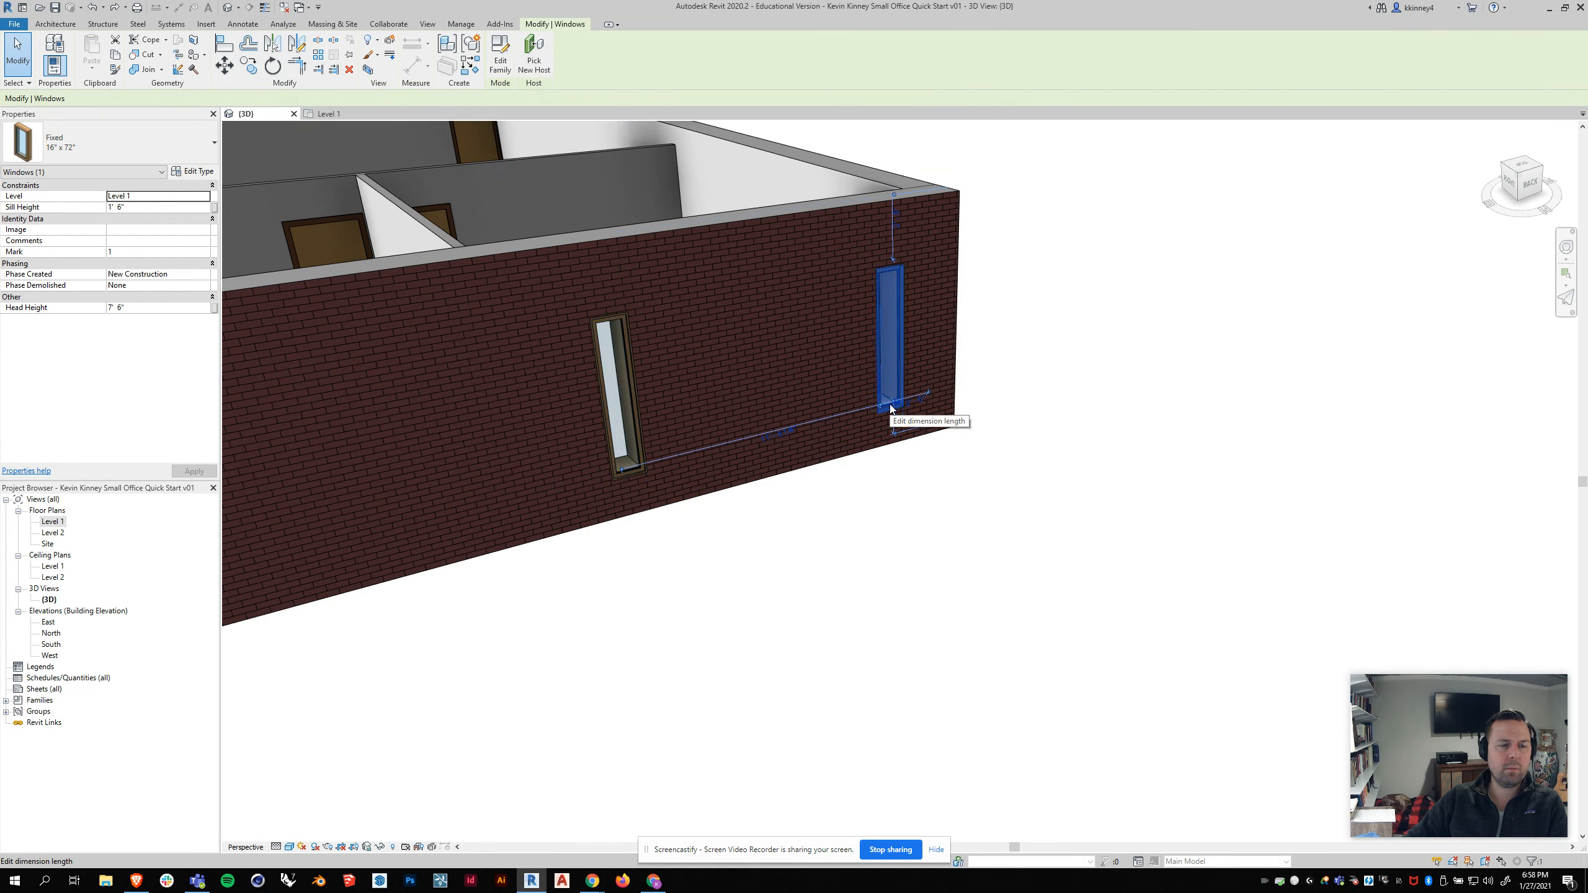
pyautogui.press('Escape')
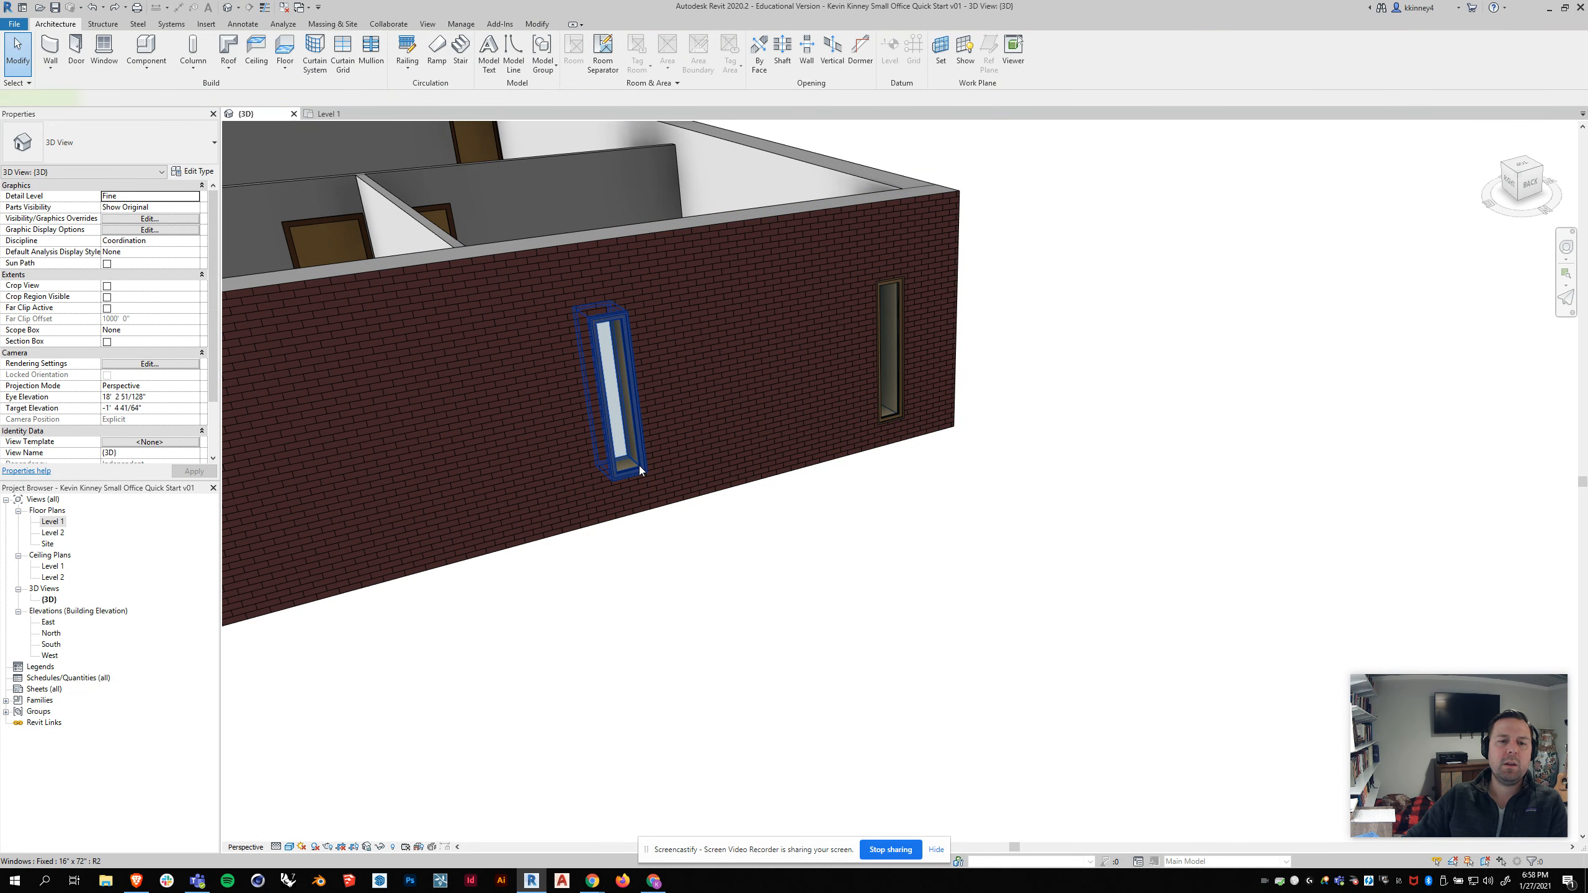
pyautogui.click(640, 470)
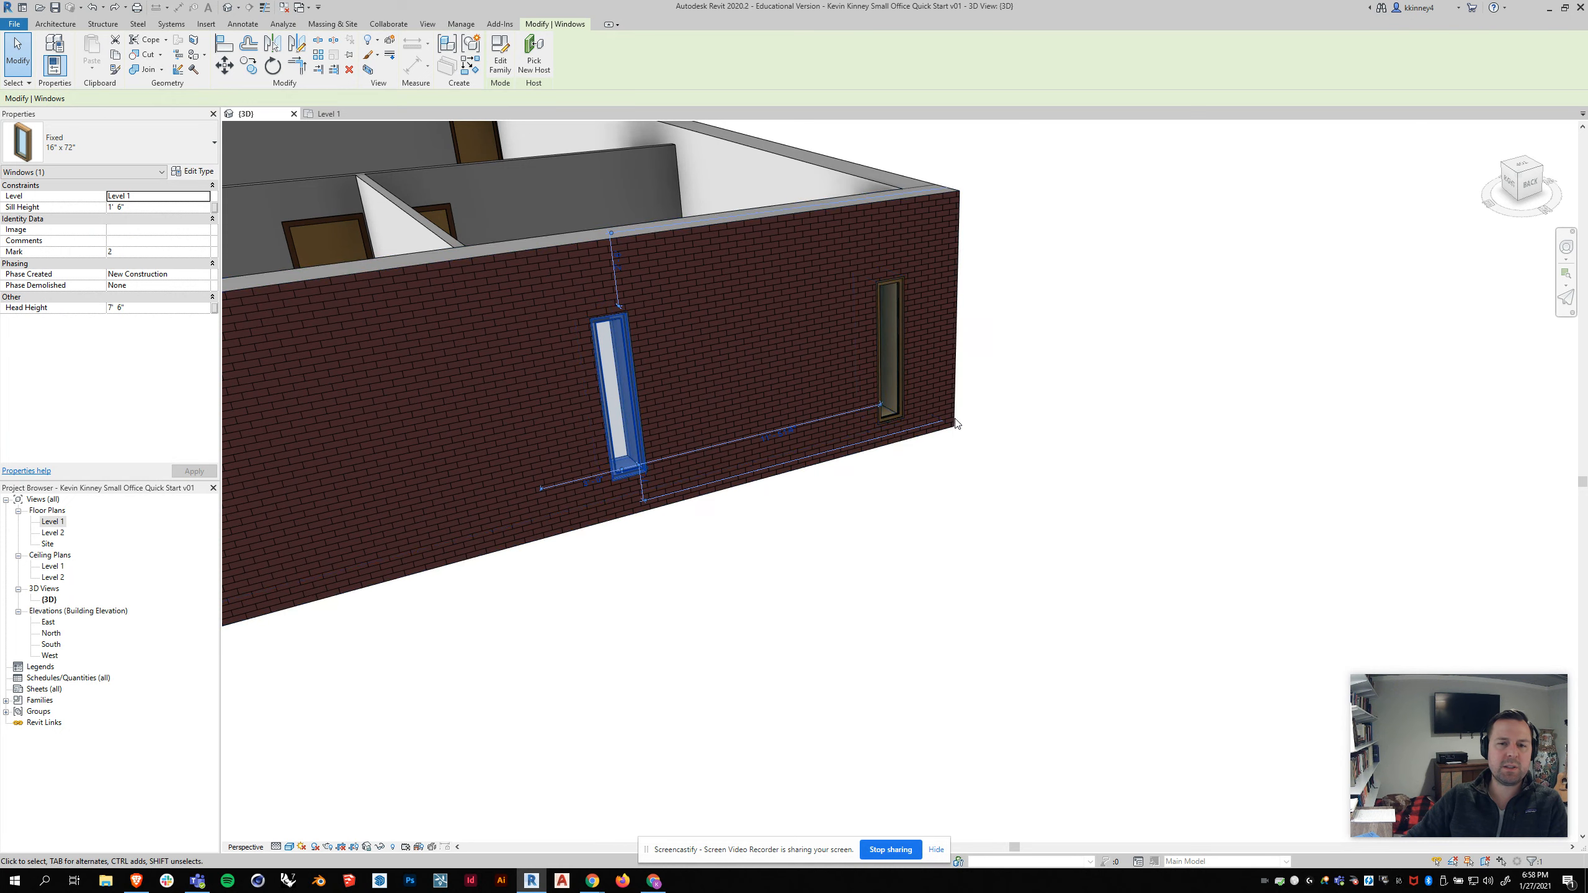
pyautogui.click(895, 418)
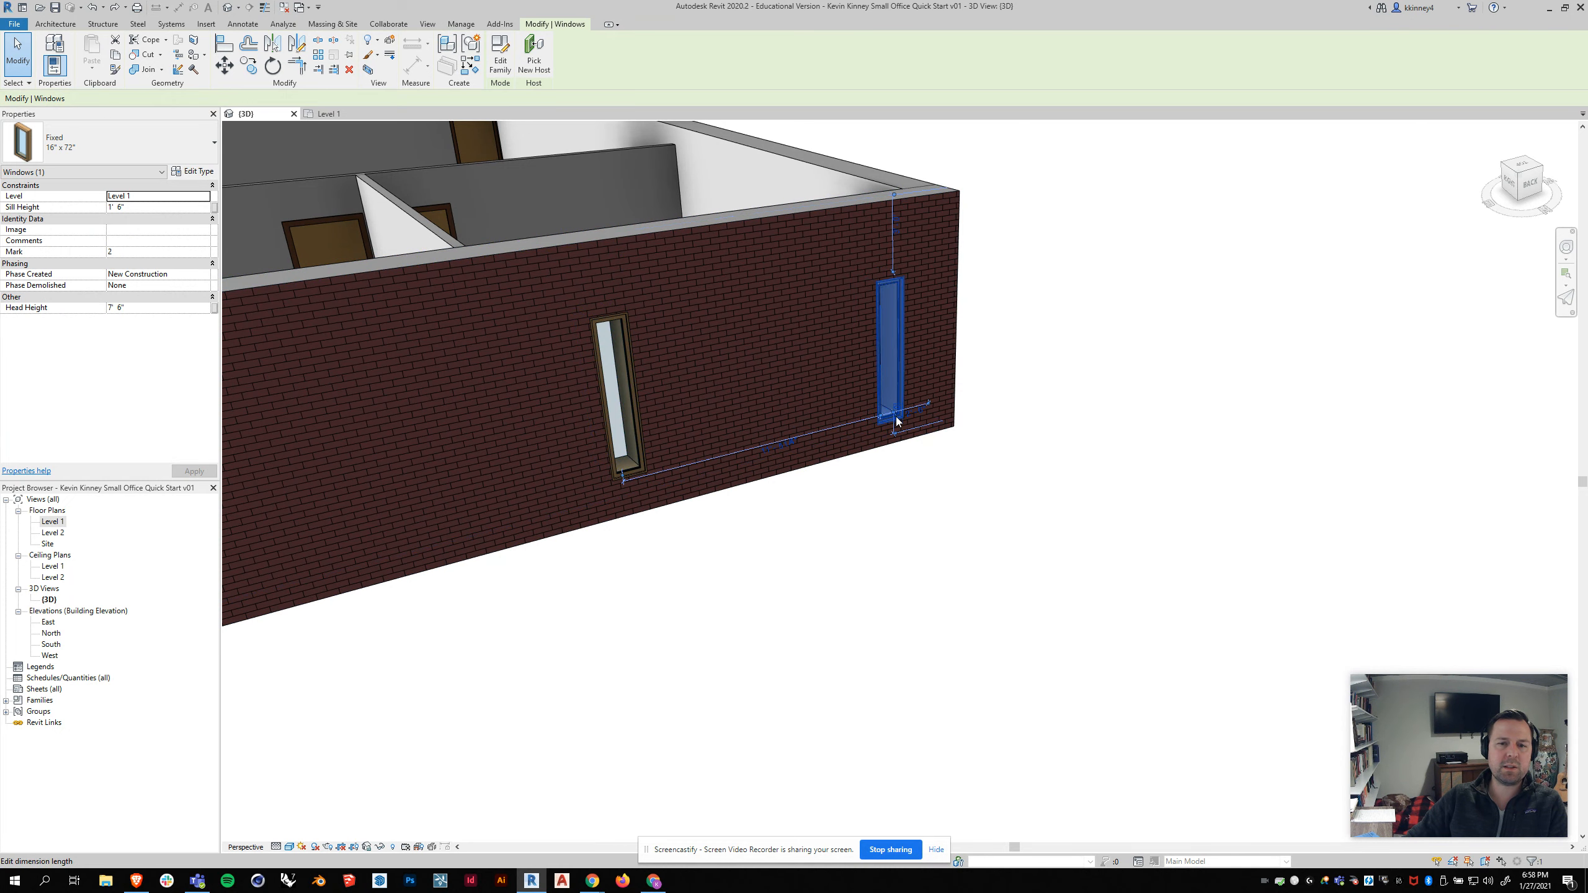
# Step: Select both windows and apply a sill height of 1' 6" to them
pyautogui.keyDown('ctrl'); pyautogui.click(632, 470); pyautogui.keyUp('ctrl')
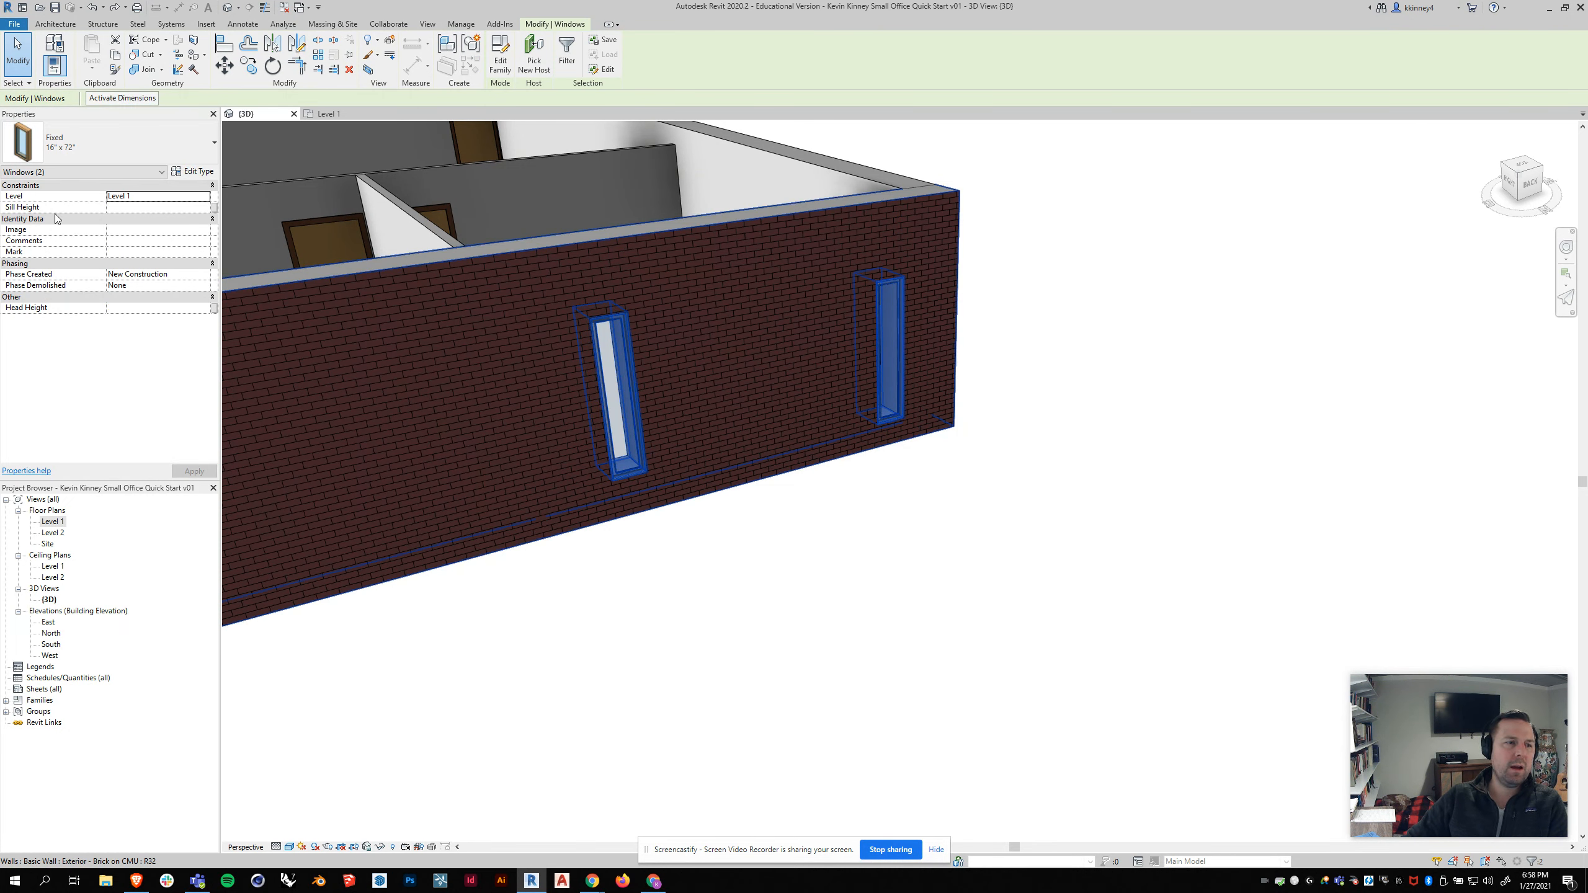
pyautogui.click(121, 208)
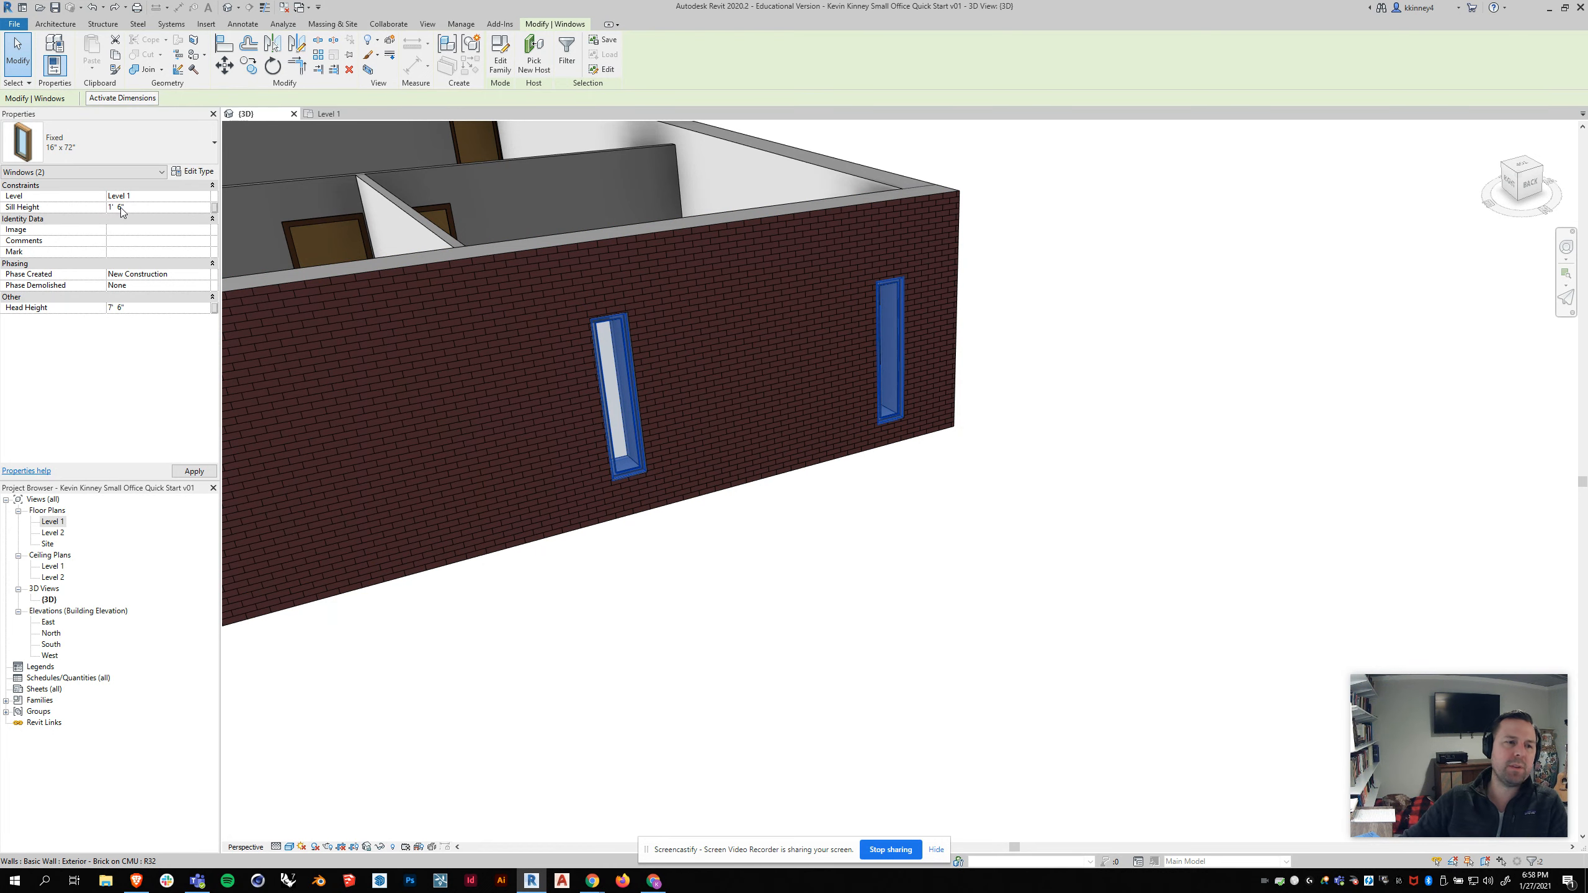
pyautogui.click(192, 471)
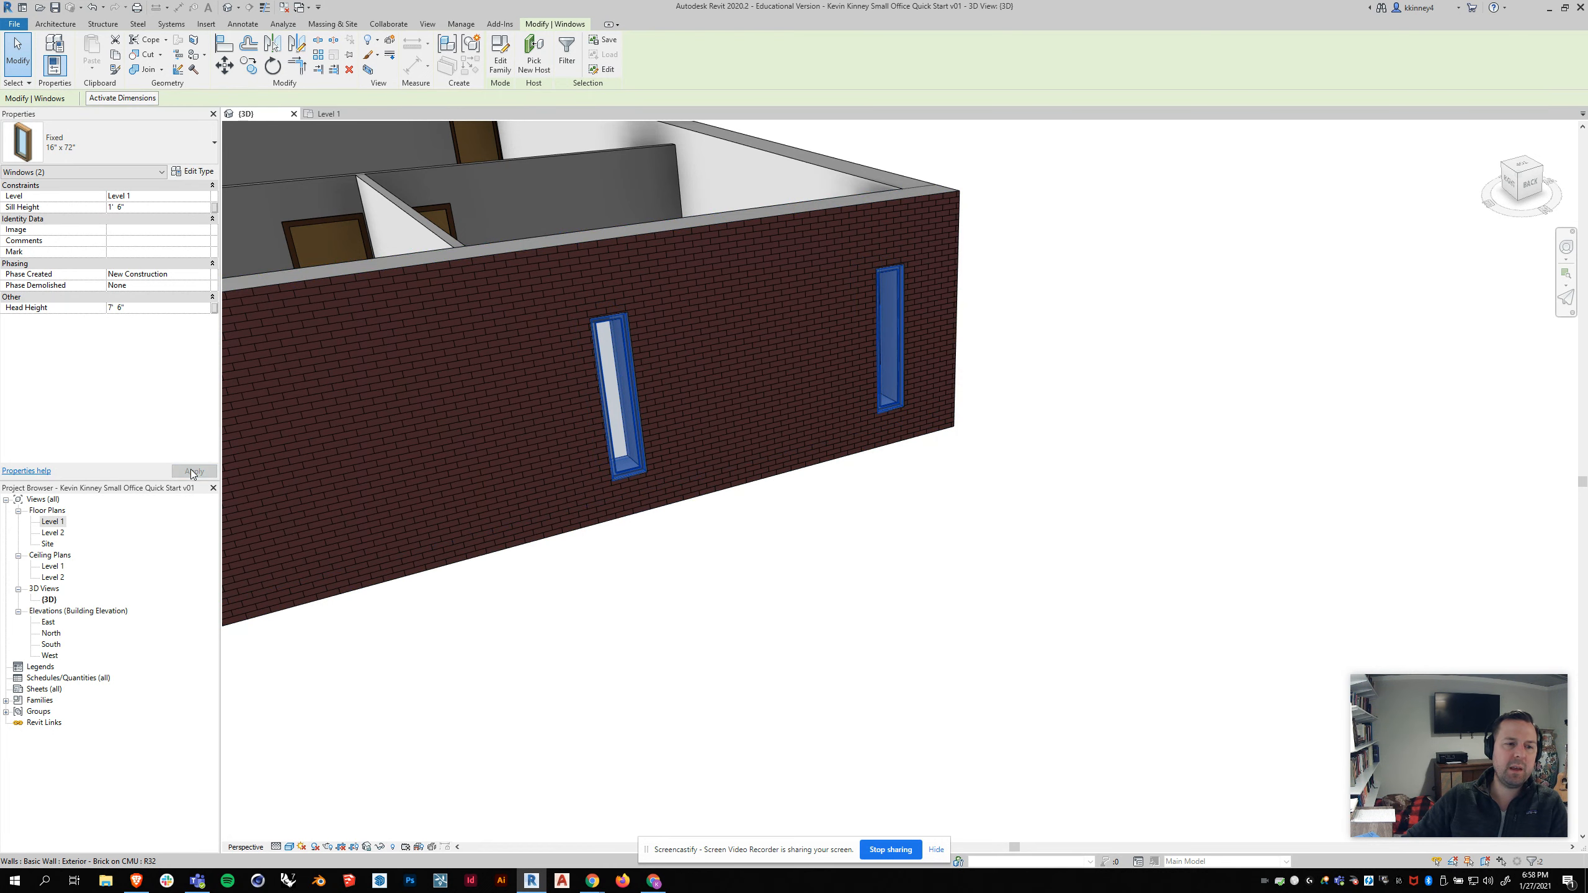
pyautogui.click(978, 495)
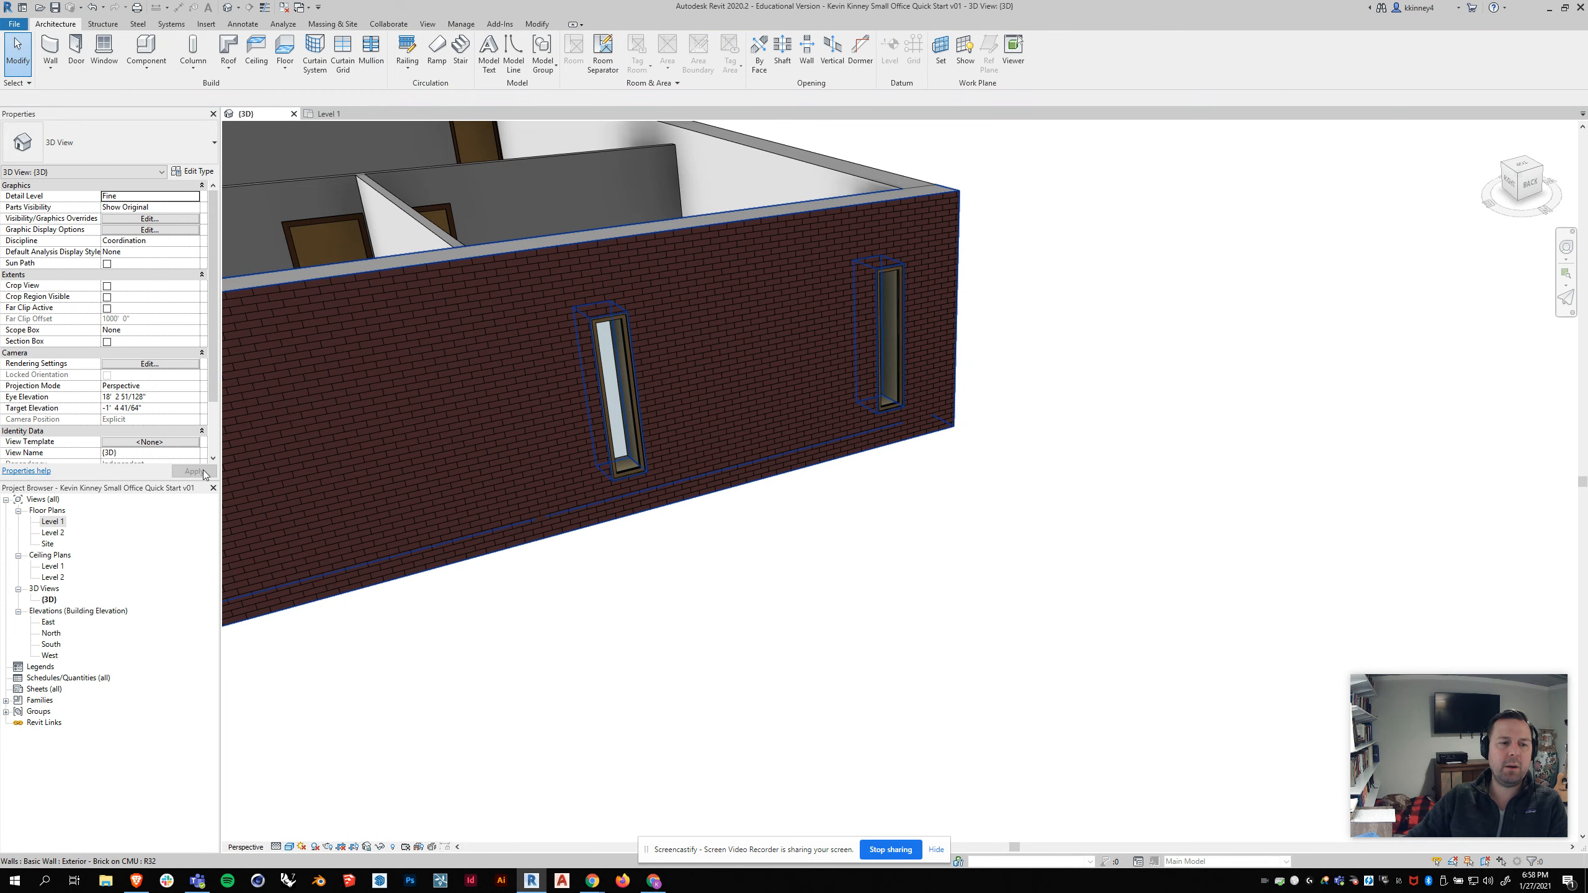
# Step: In the Level 1 plan, move the first window's dimension witness line to its edge and set it 2' from the corner wall
pyautogui.keyDown('shift'); pyautogui.moveTo(851, 482); pyautogui.dragTo(945, 551, button='middle'); pyautogui.keyUp('shift')
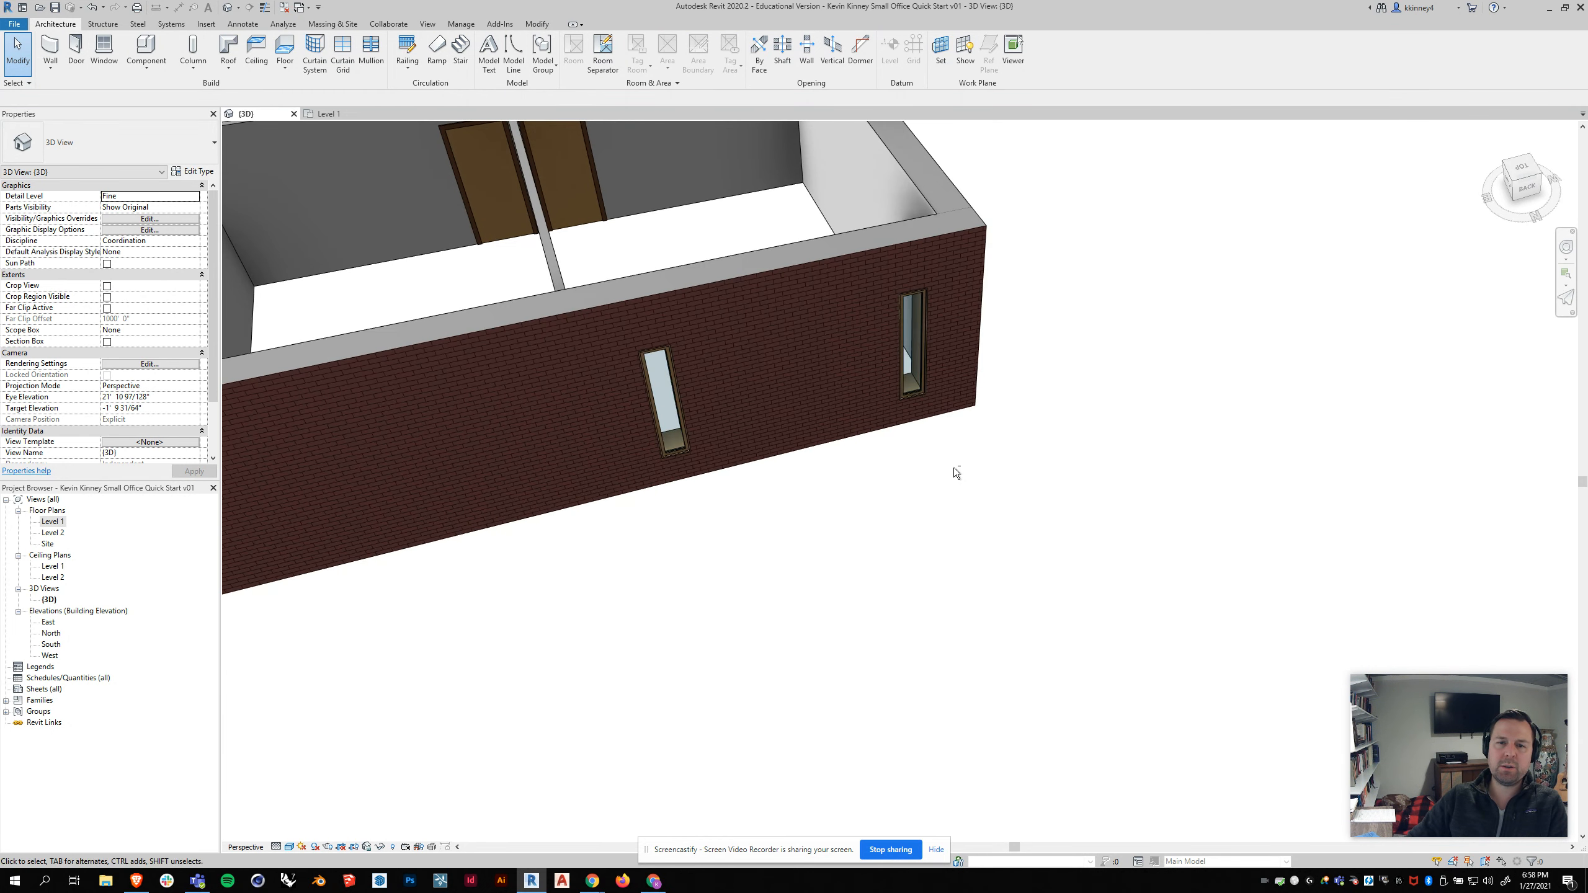
pyautogui.scroll(-2, 773, 552)
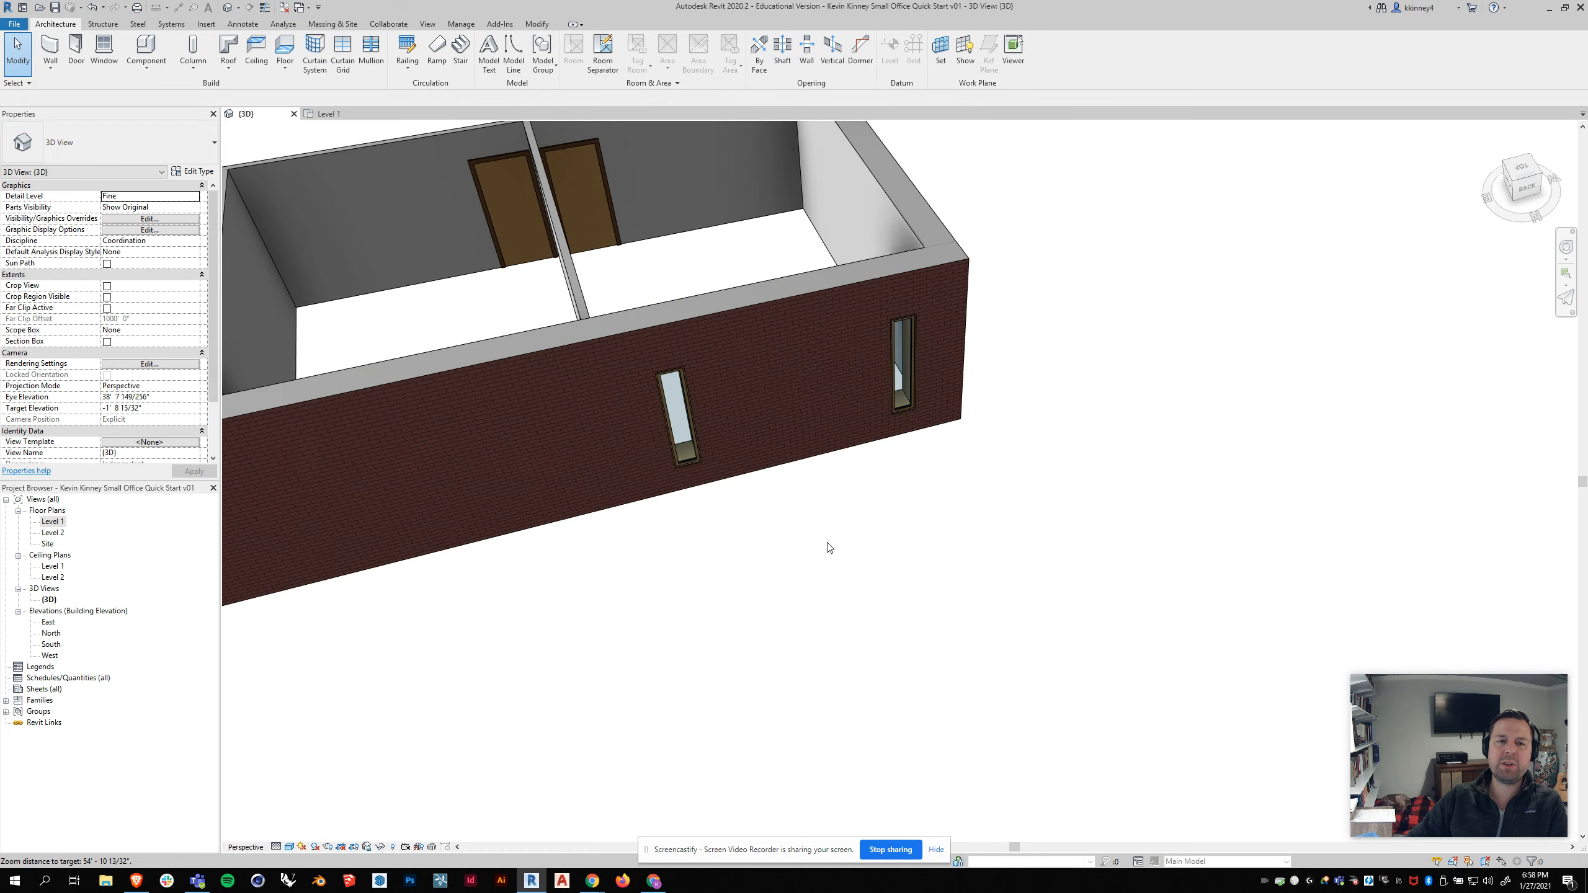
pyautogui.click(331, 114)
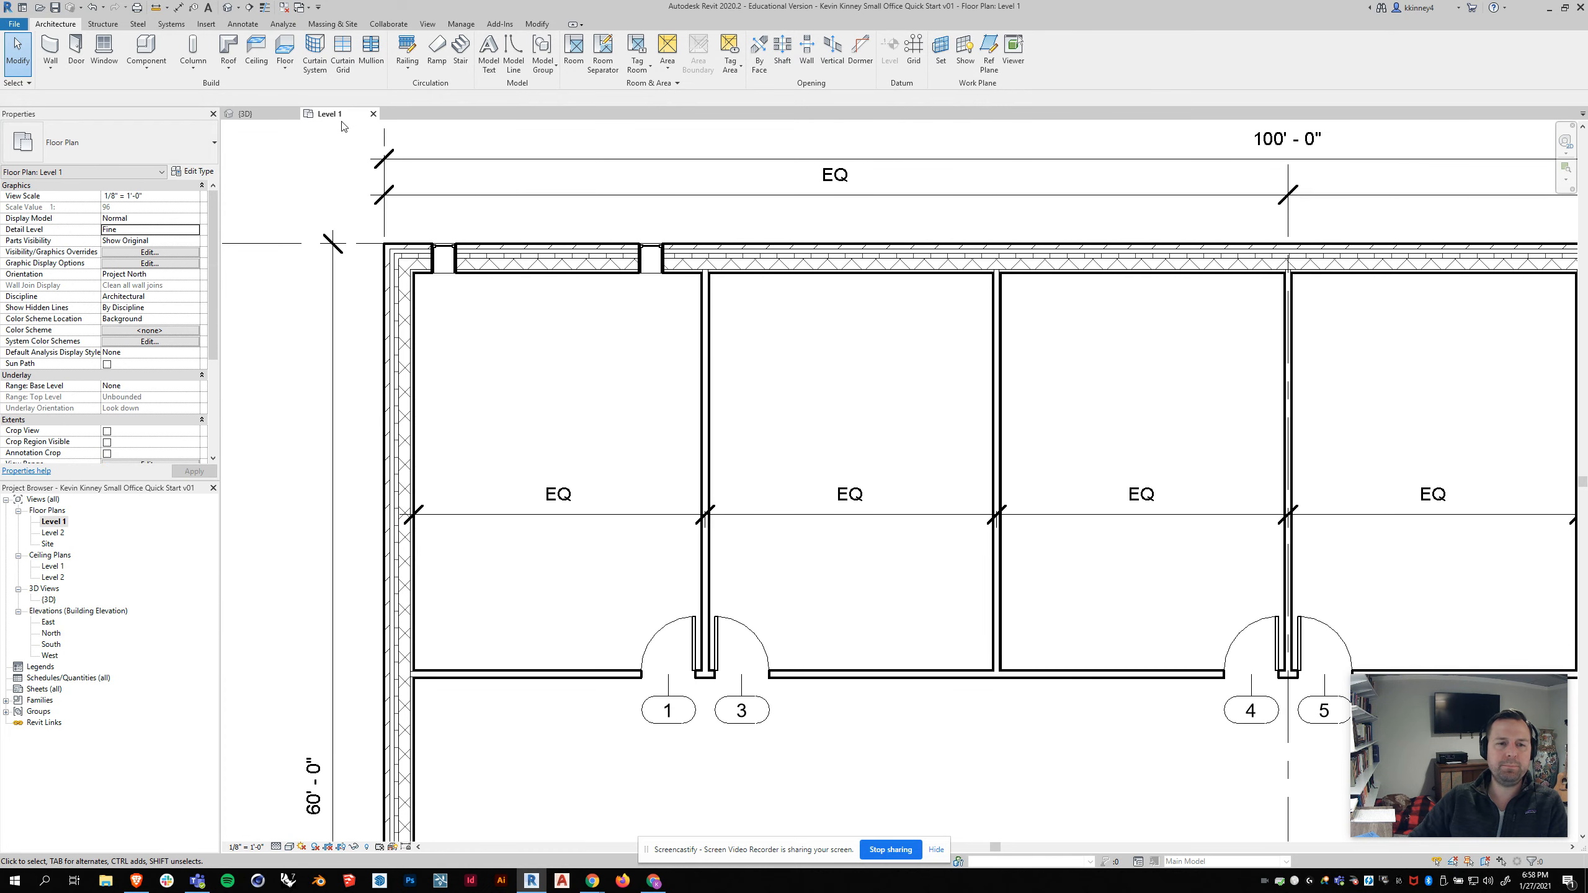
pyautogui.click(444, 258)
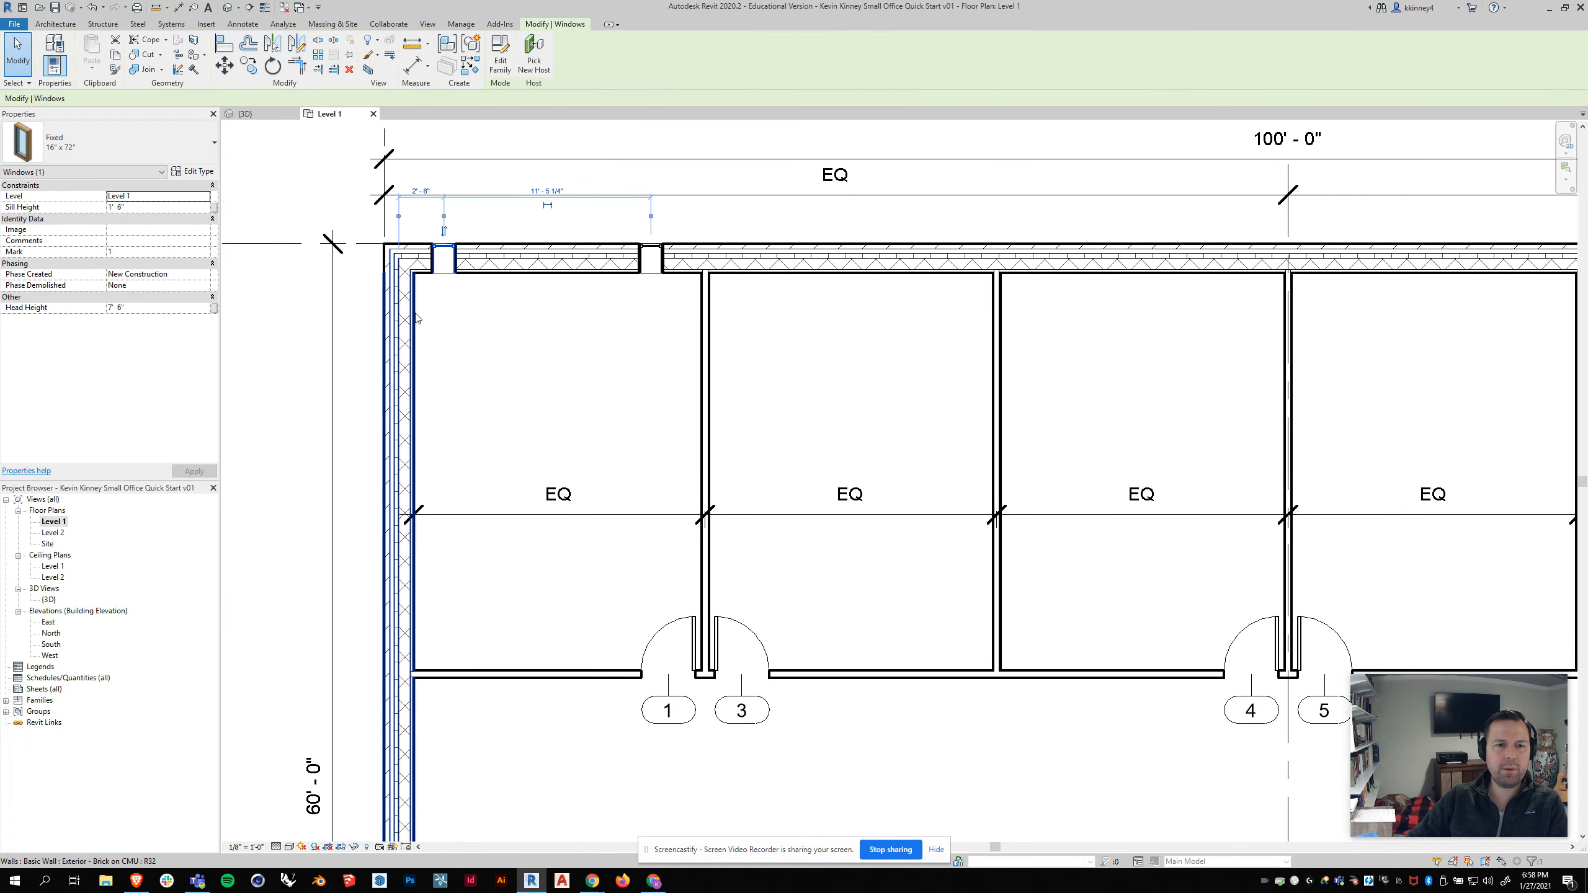
pyautogui.scroll(2, 361, 157)
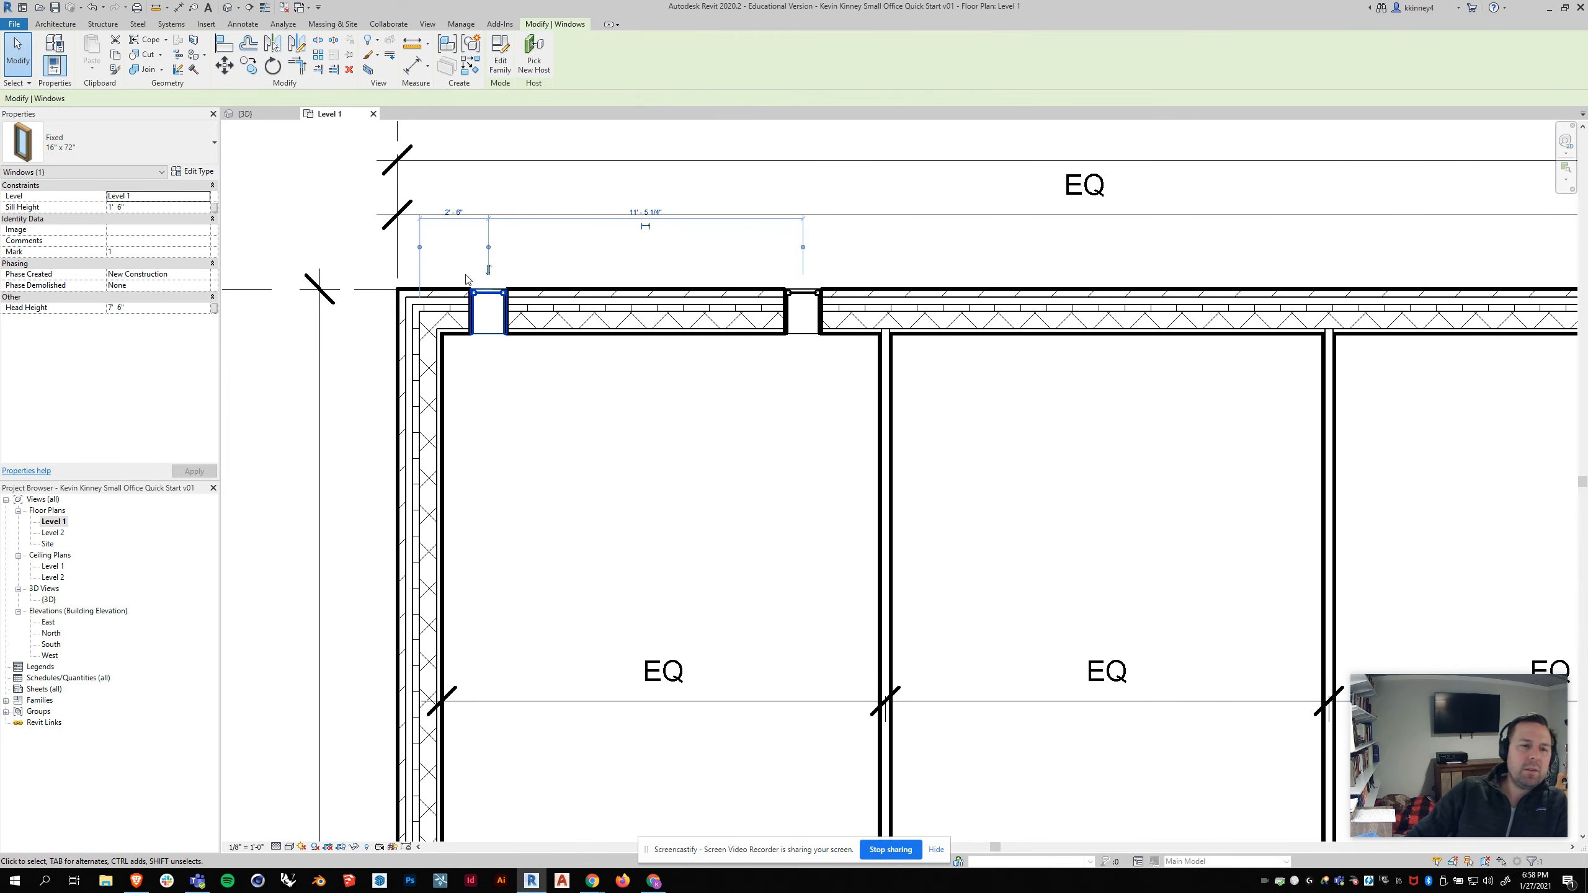
pyautogui.click(419, 247)
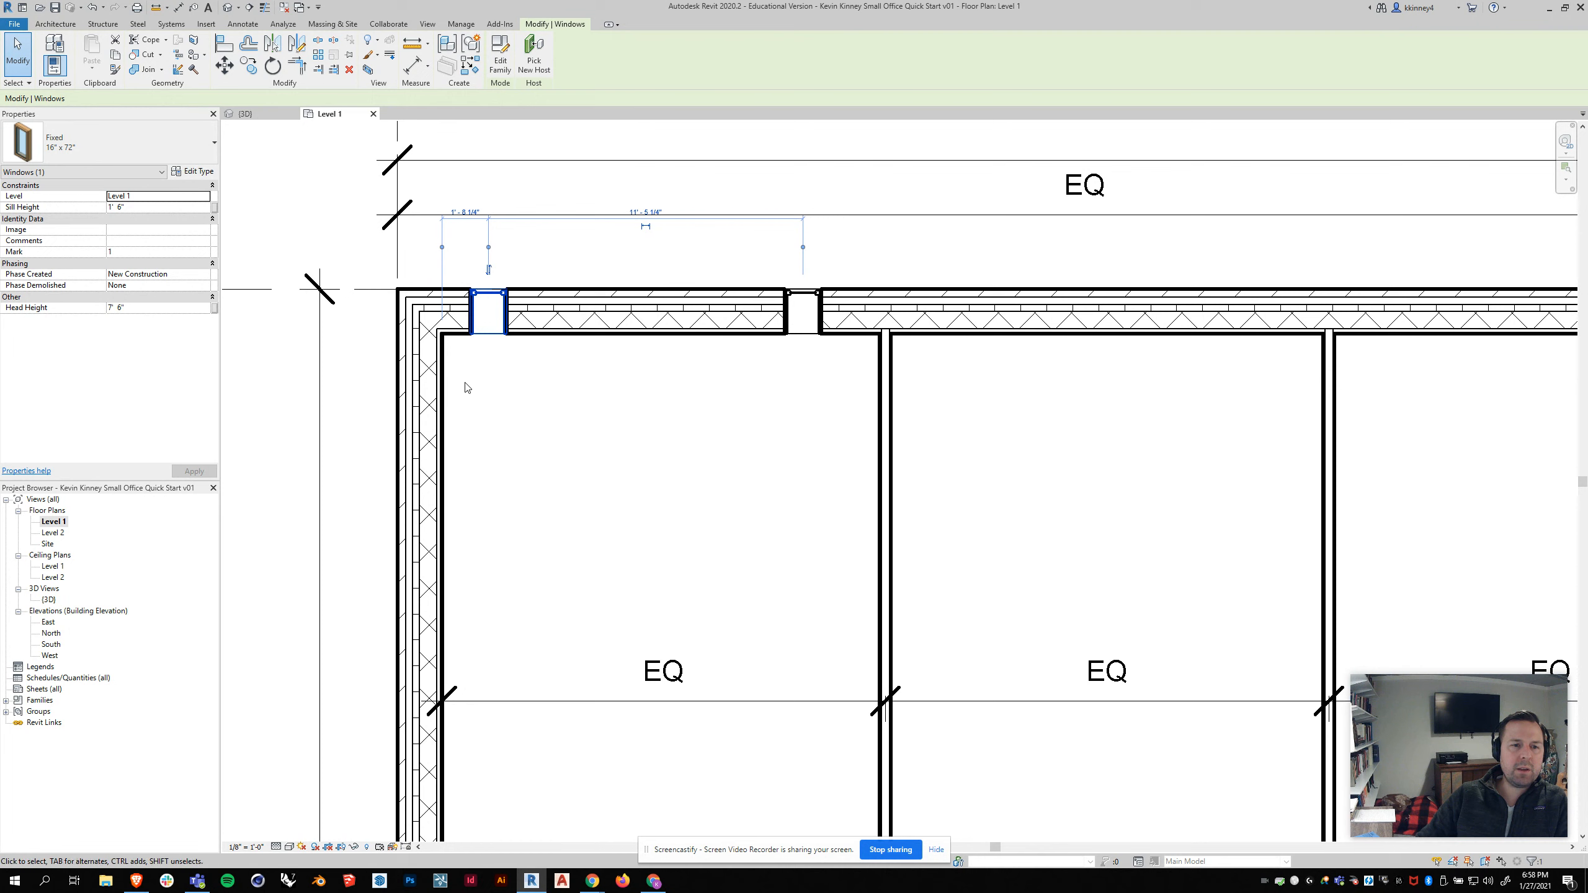
pyautogui.click(488, 247)
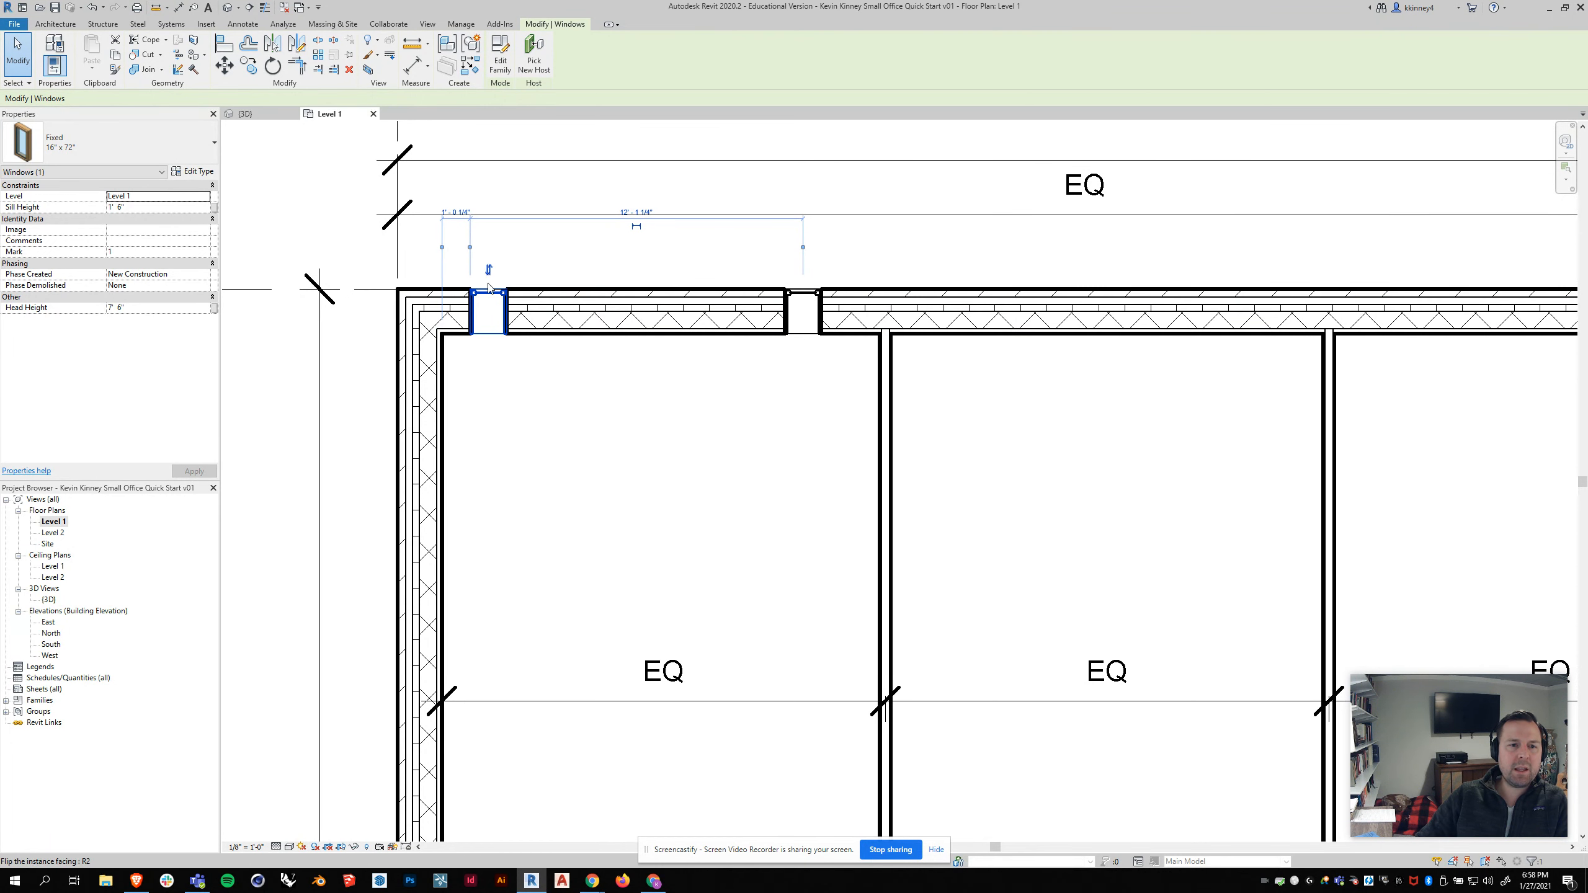
pyautogui.click(455, 213)
pyautogui.write('2')
pyautogui.press('Return')
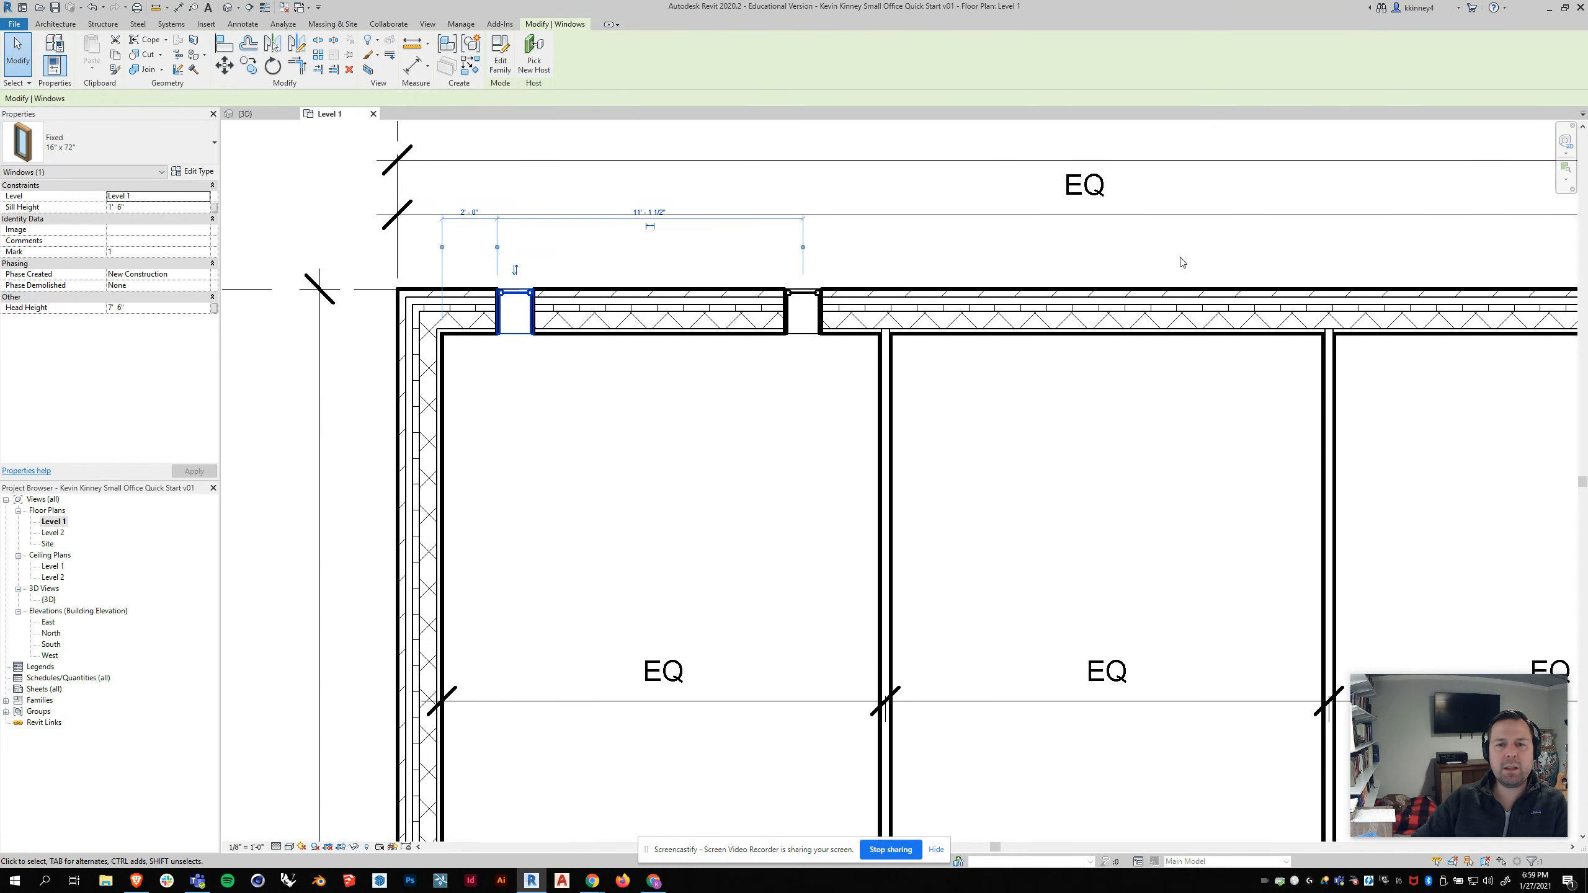
# Step: Move the second window's witness line to the partition wall and set the window 2' from it
pyautogui.click(802, 312)
pyautogui.click(804, 260)
pyautogui.click(885, 259)
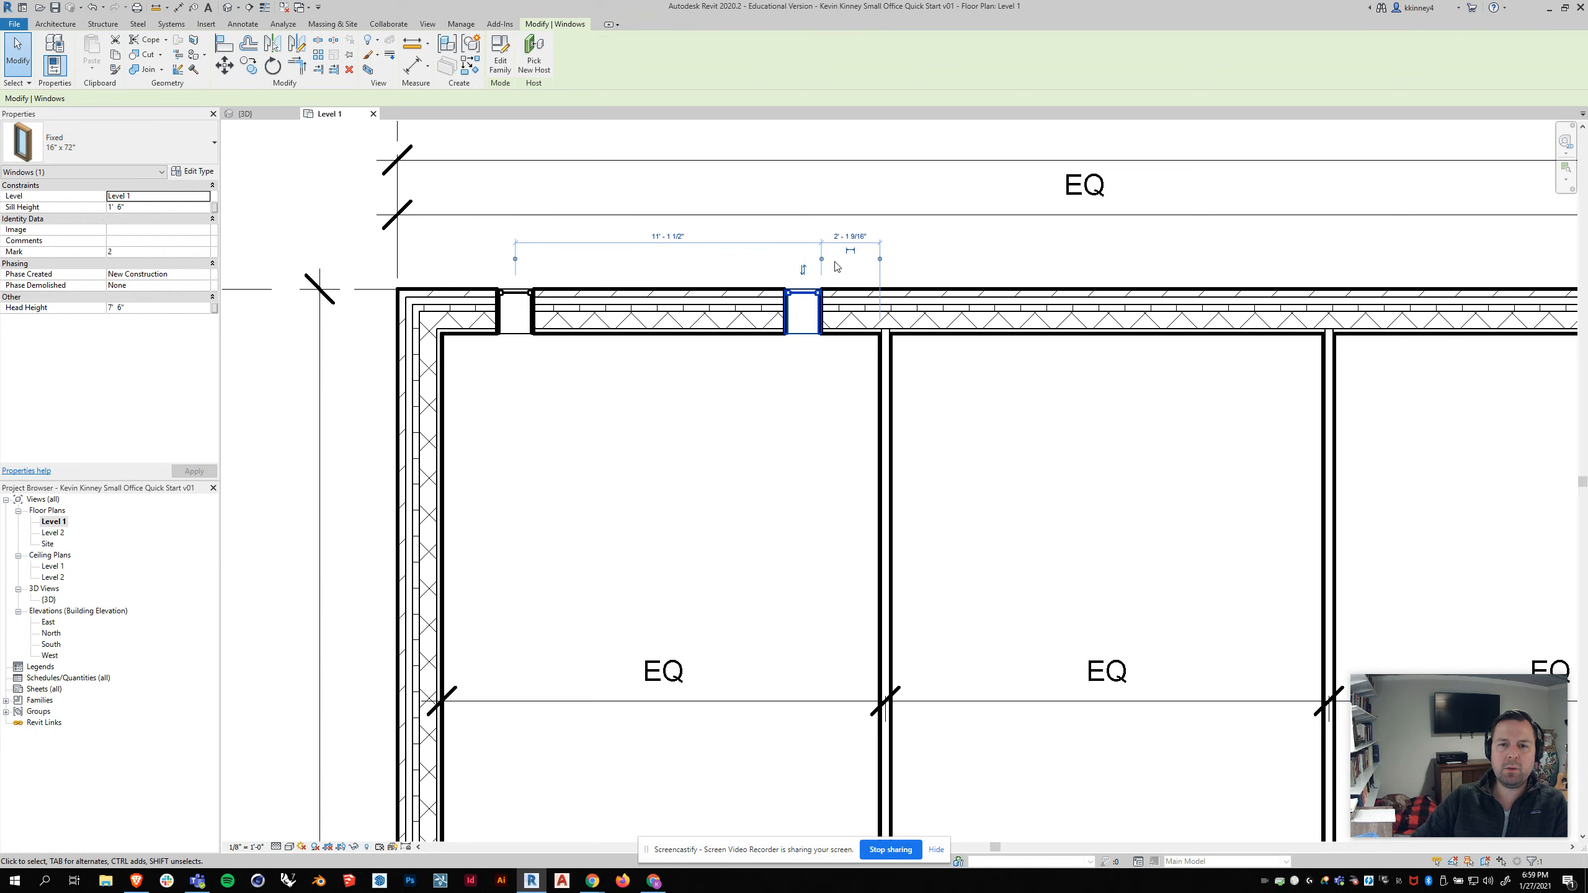
pyautogui.click(850, 238)
pyautogui.write("2'")
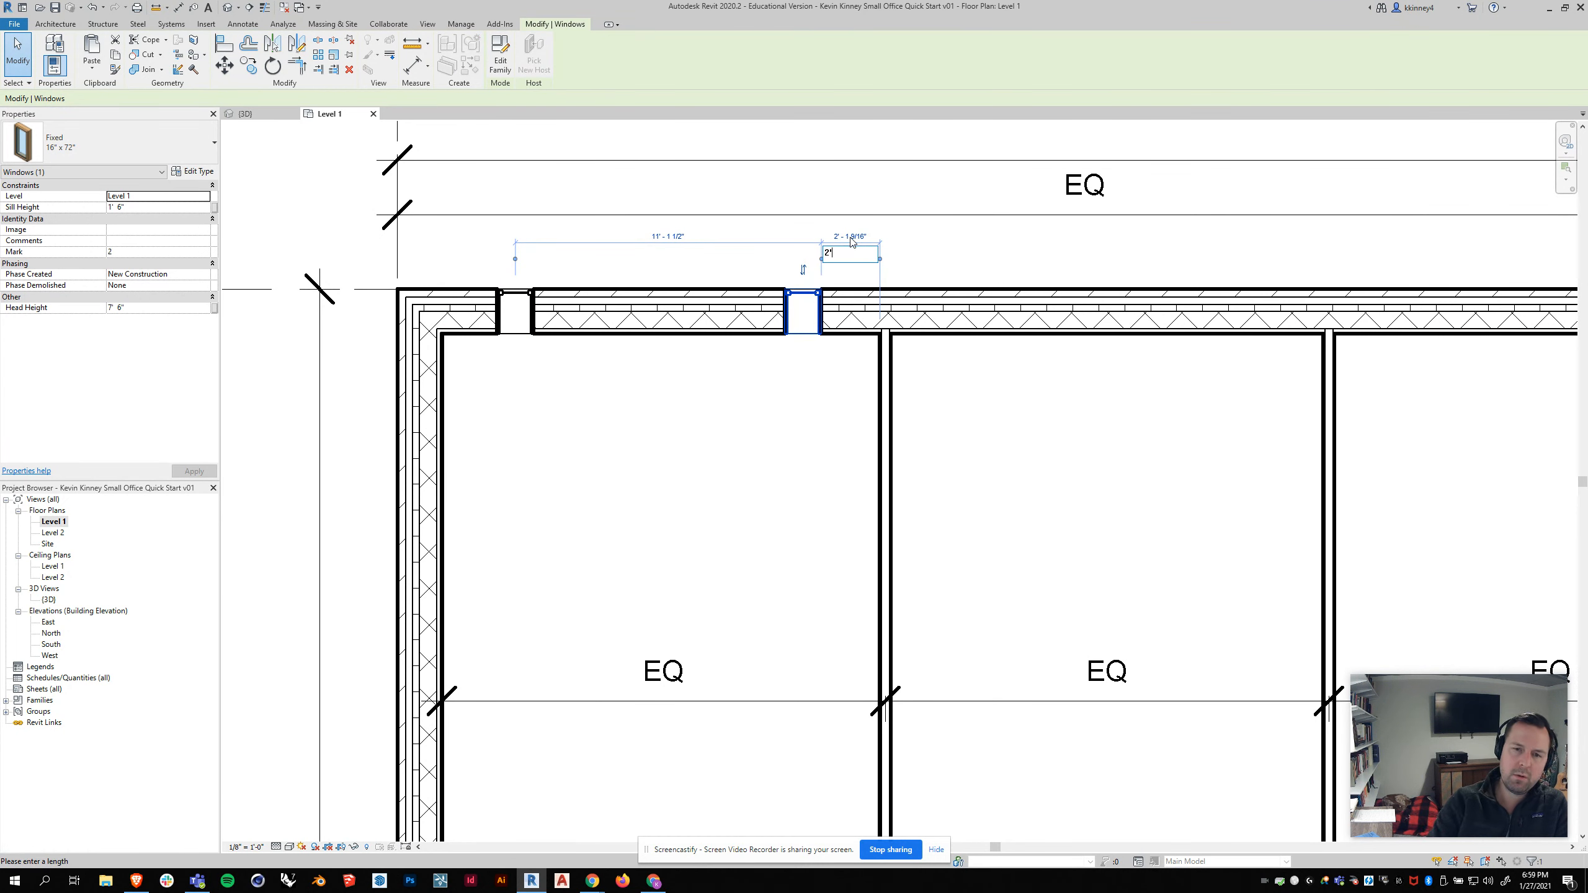
pyautogui.press('Return')
# Step: Select both windows of the first office and mirror them across the partition wall into the next office
pyautogui.click(354, 312)
pyautogui.scroll(-2, 351, 331)
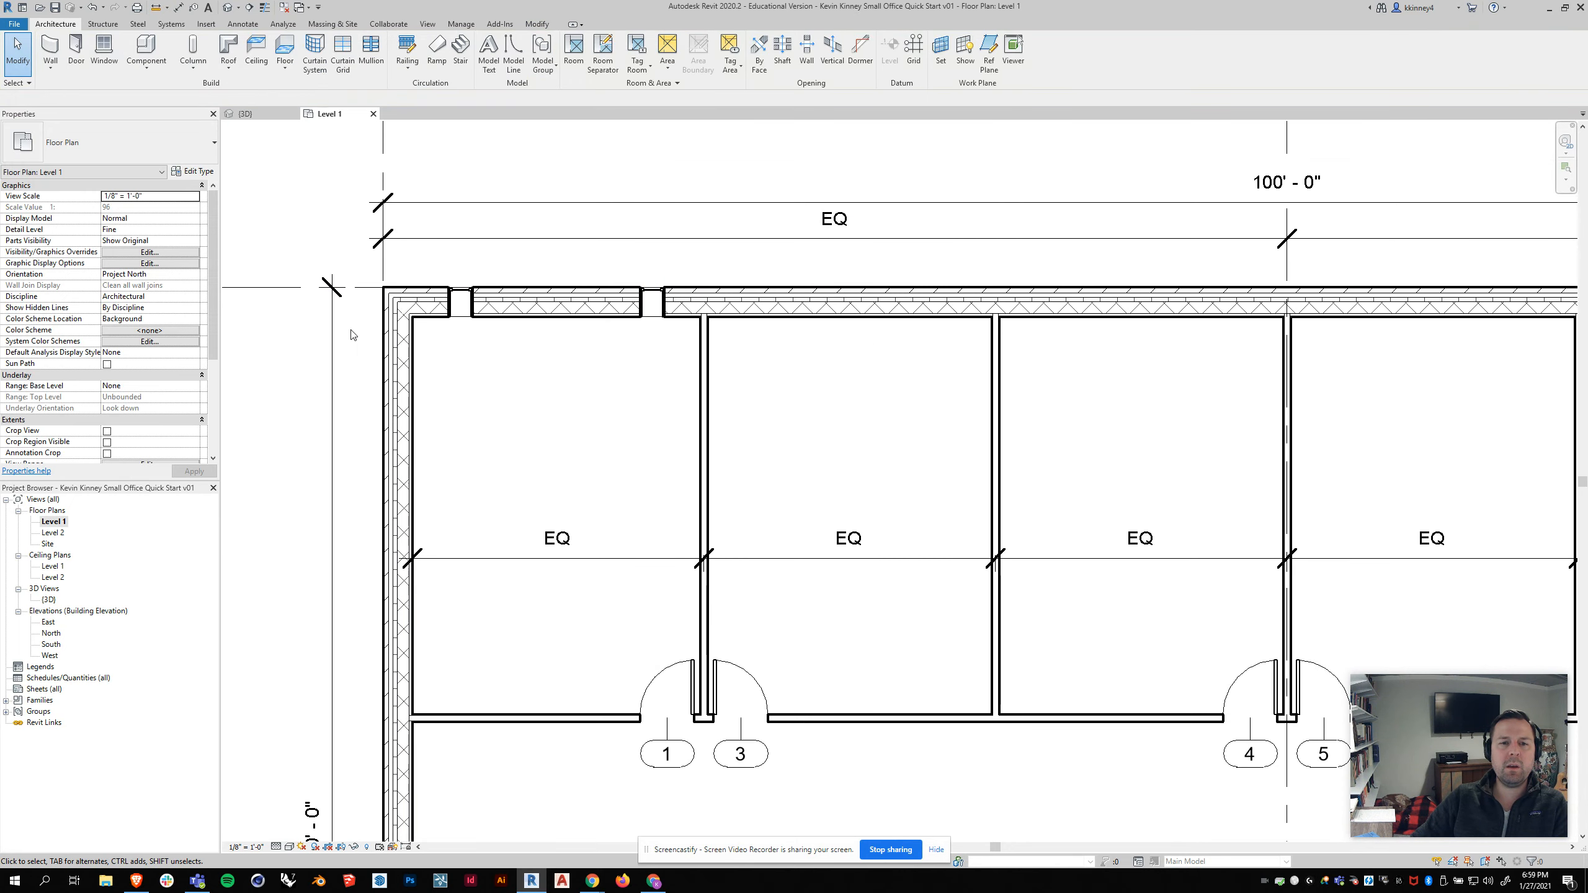
pyautogui.click(461, 301)
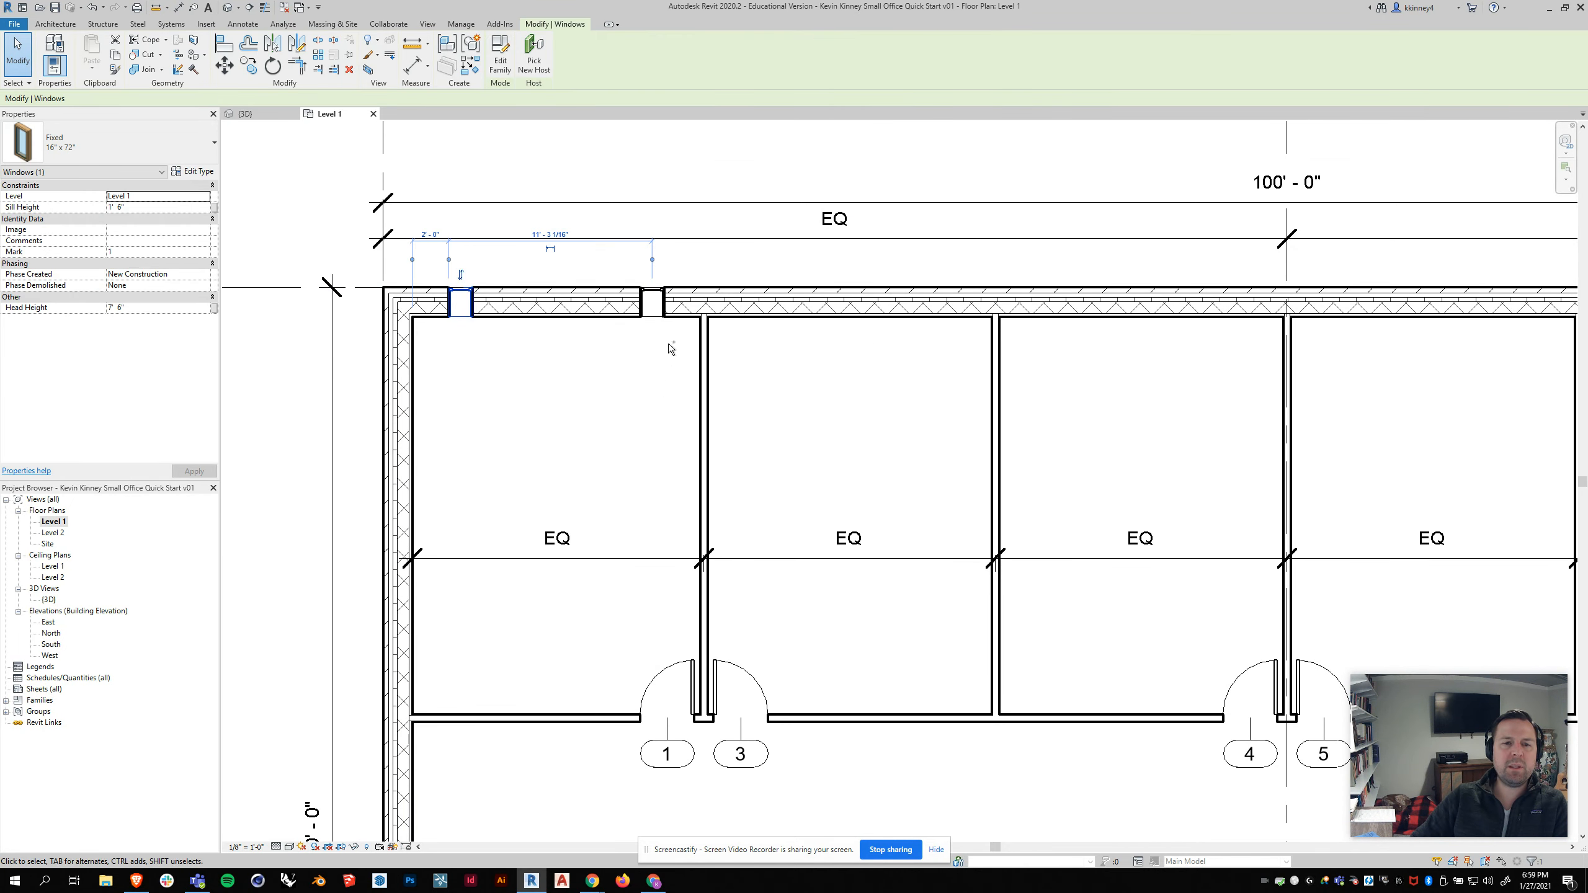
pyautogui.keyDown('ctrl'); pyautogui.click(649, 295); pyautogui.keyUp('ctrl')
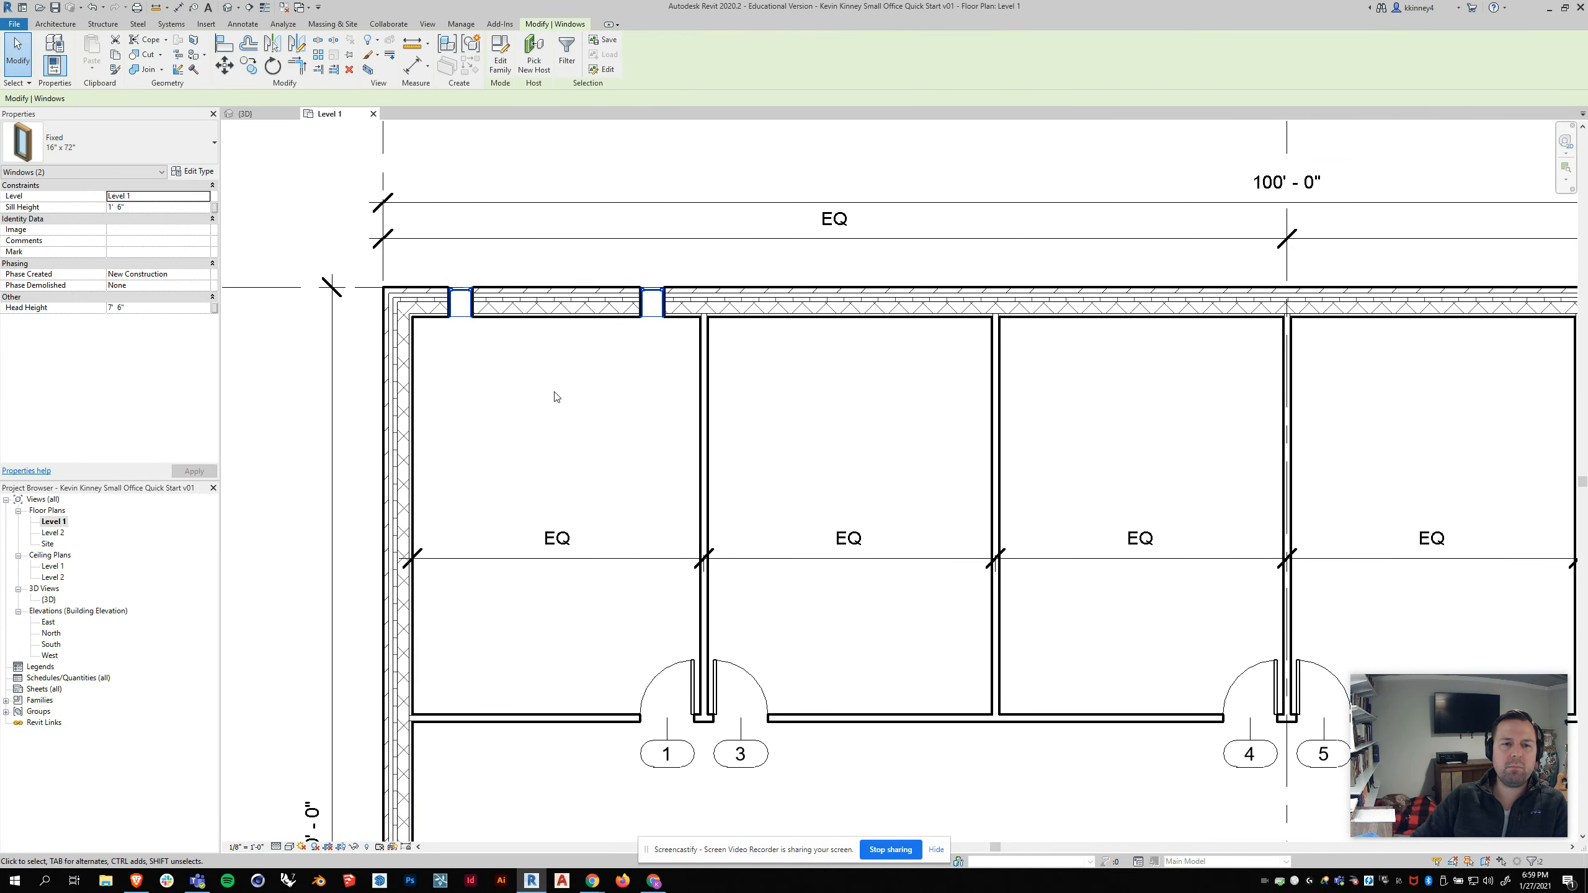
pyautogui.click(457, 276)
pyautogui.click(465, 292)
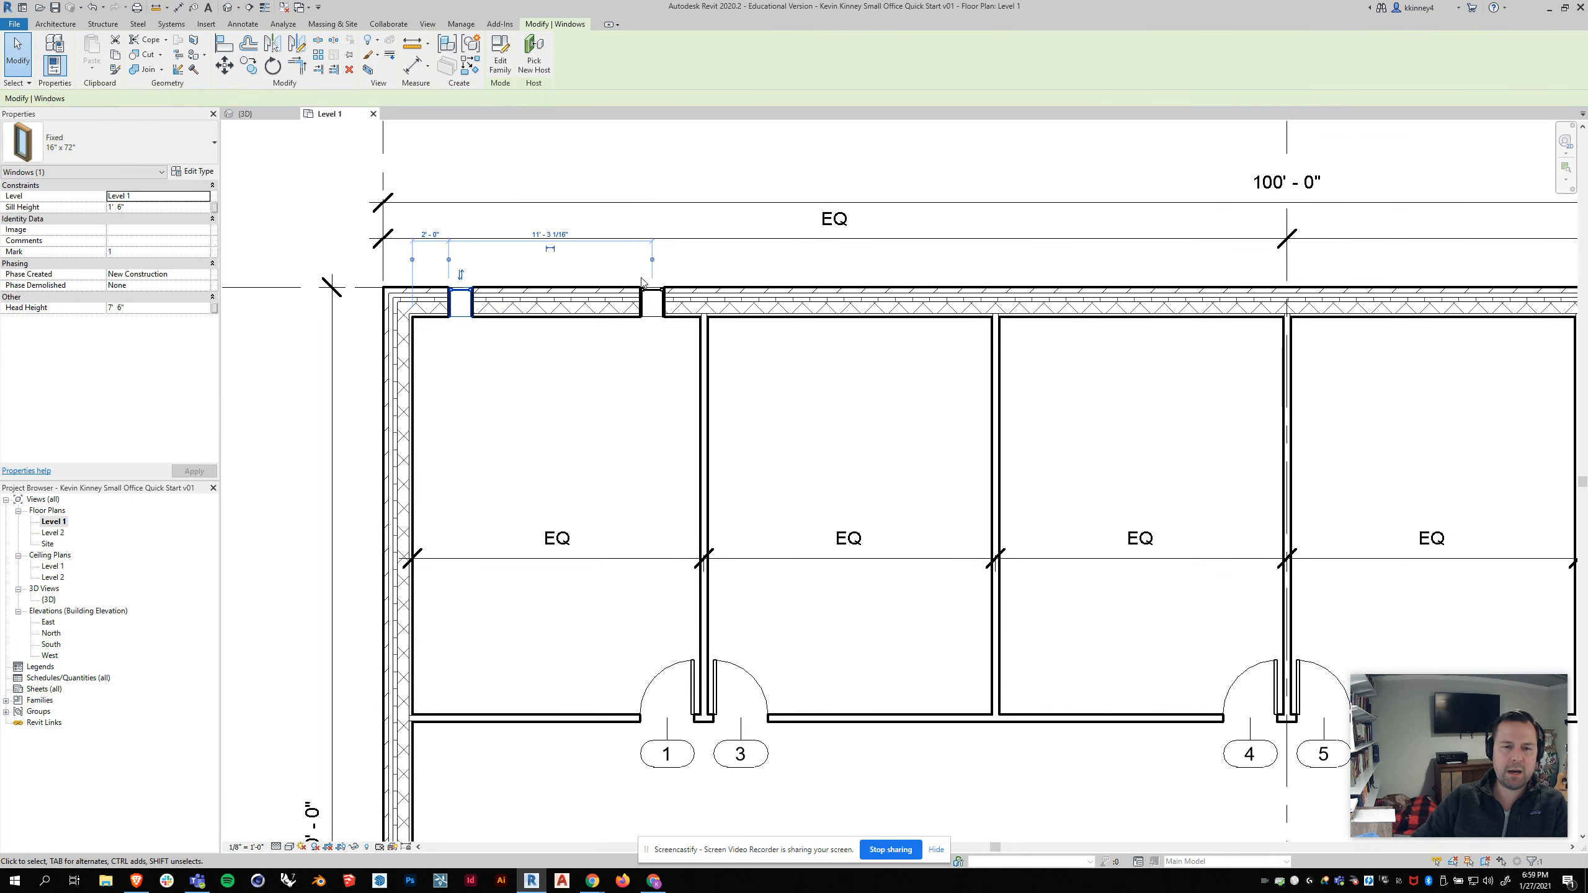
pyautogui.keyDown('ctrl'); pyautogui.click(654, 296); pyautogui.keyUp('ctrl')
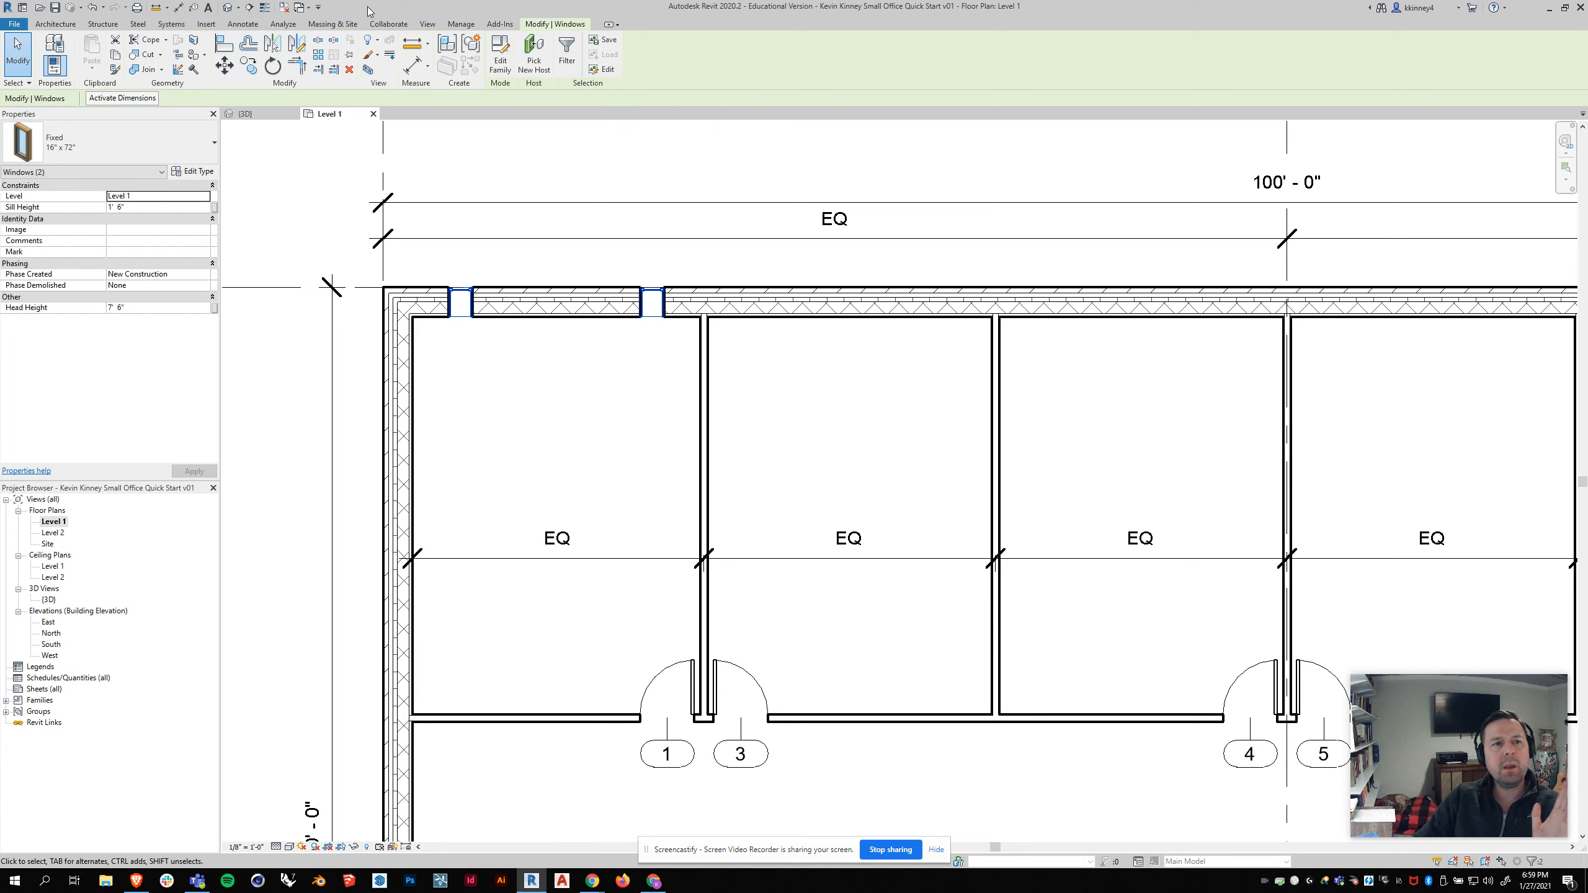
pyautogui.click(273, 45)
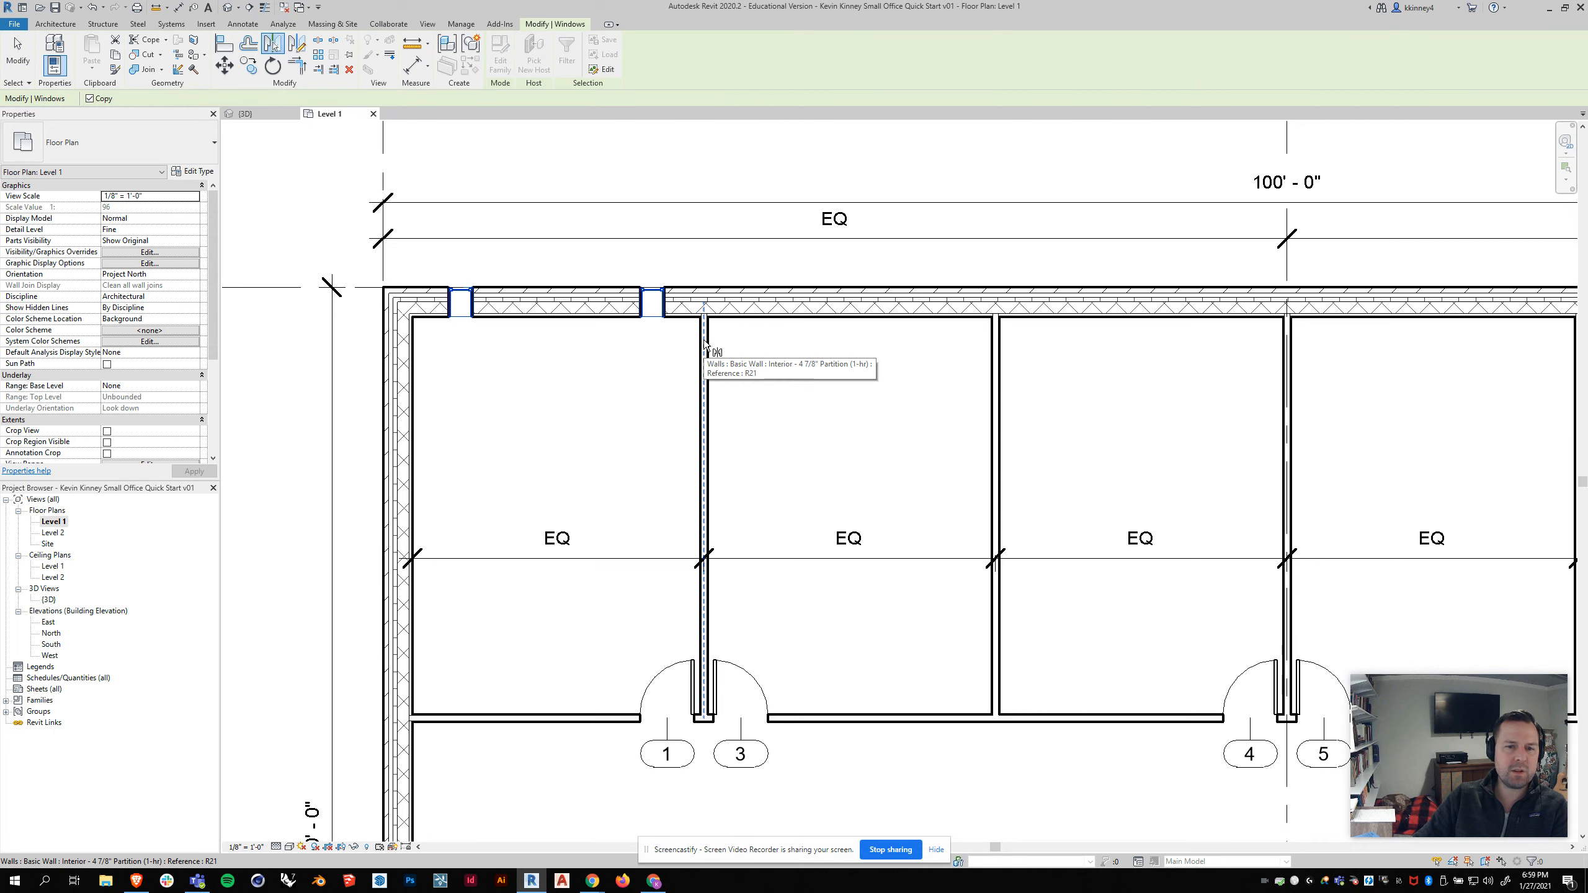
pyautogui.click(704, 341)
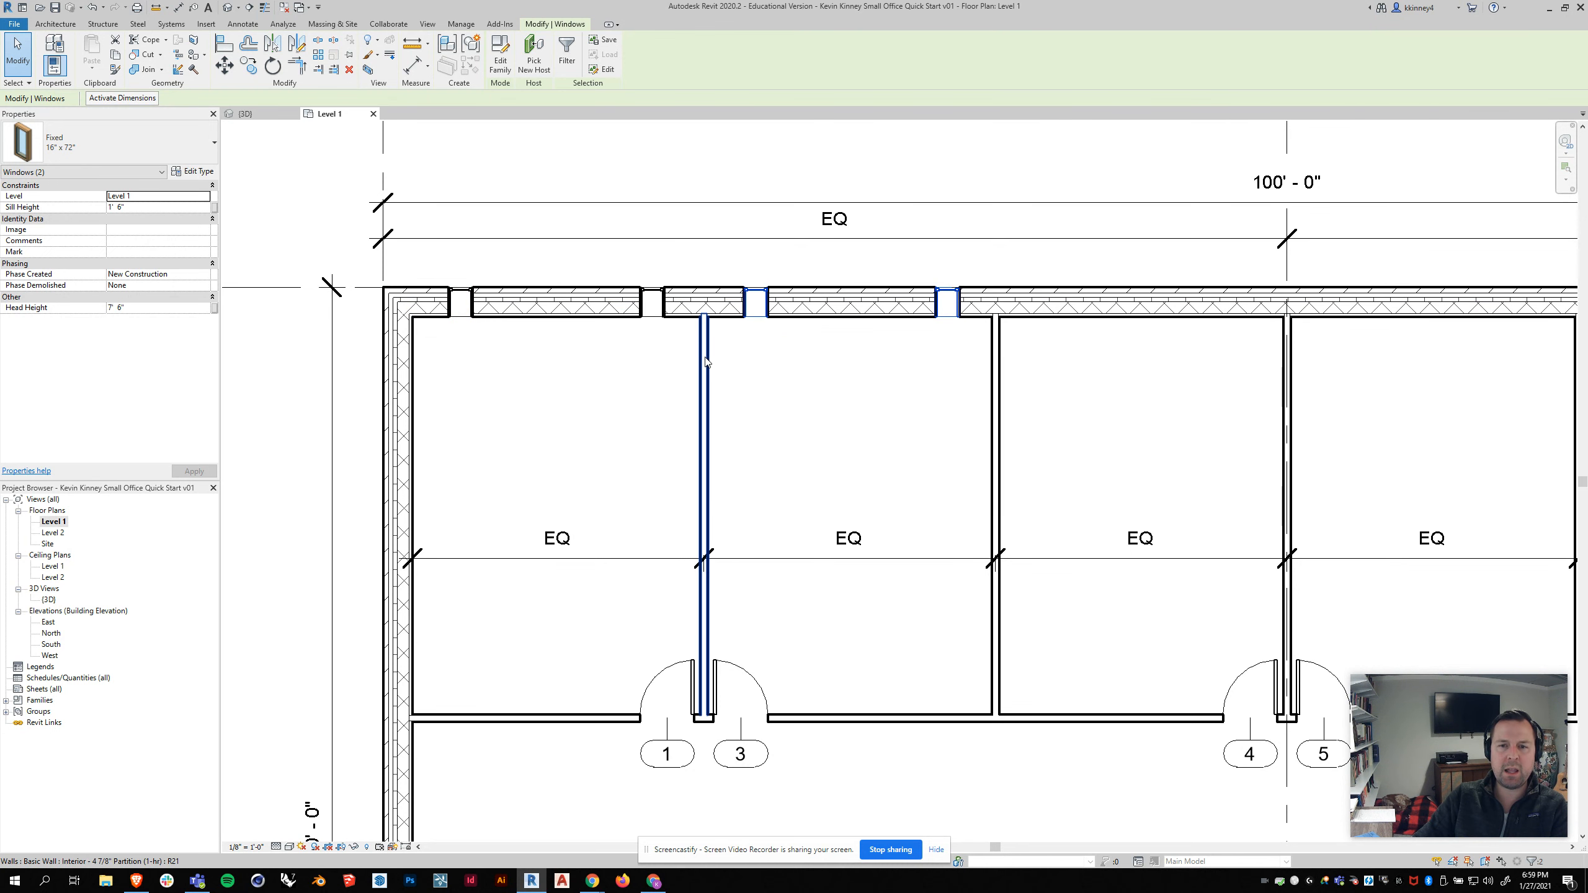
# Step: Move the witness lines of the first mirrored window so its dimension measures from the partition wall to the window edge
pyautogui.scroll(-1, 702, 354)
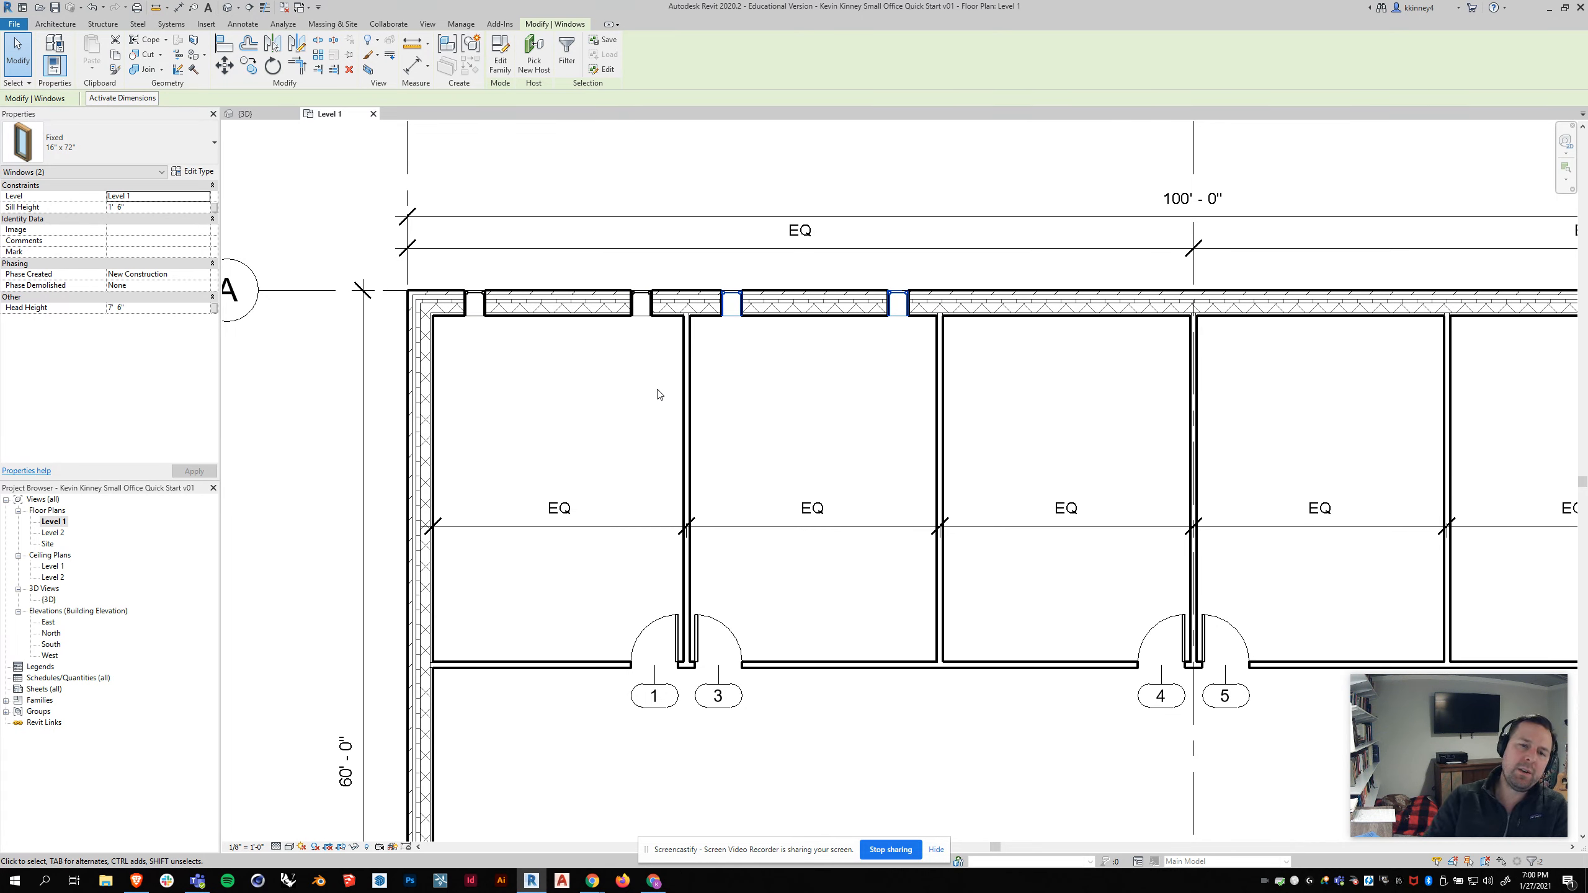
pyautogui.click(735, 294)
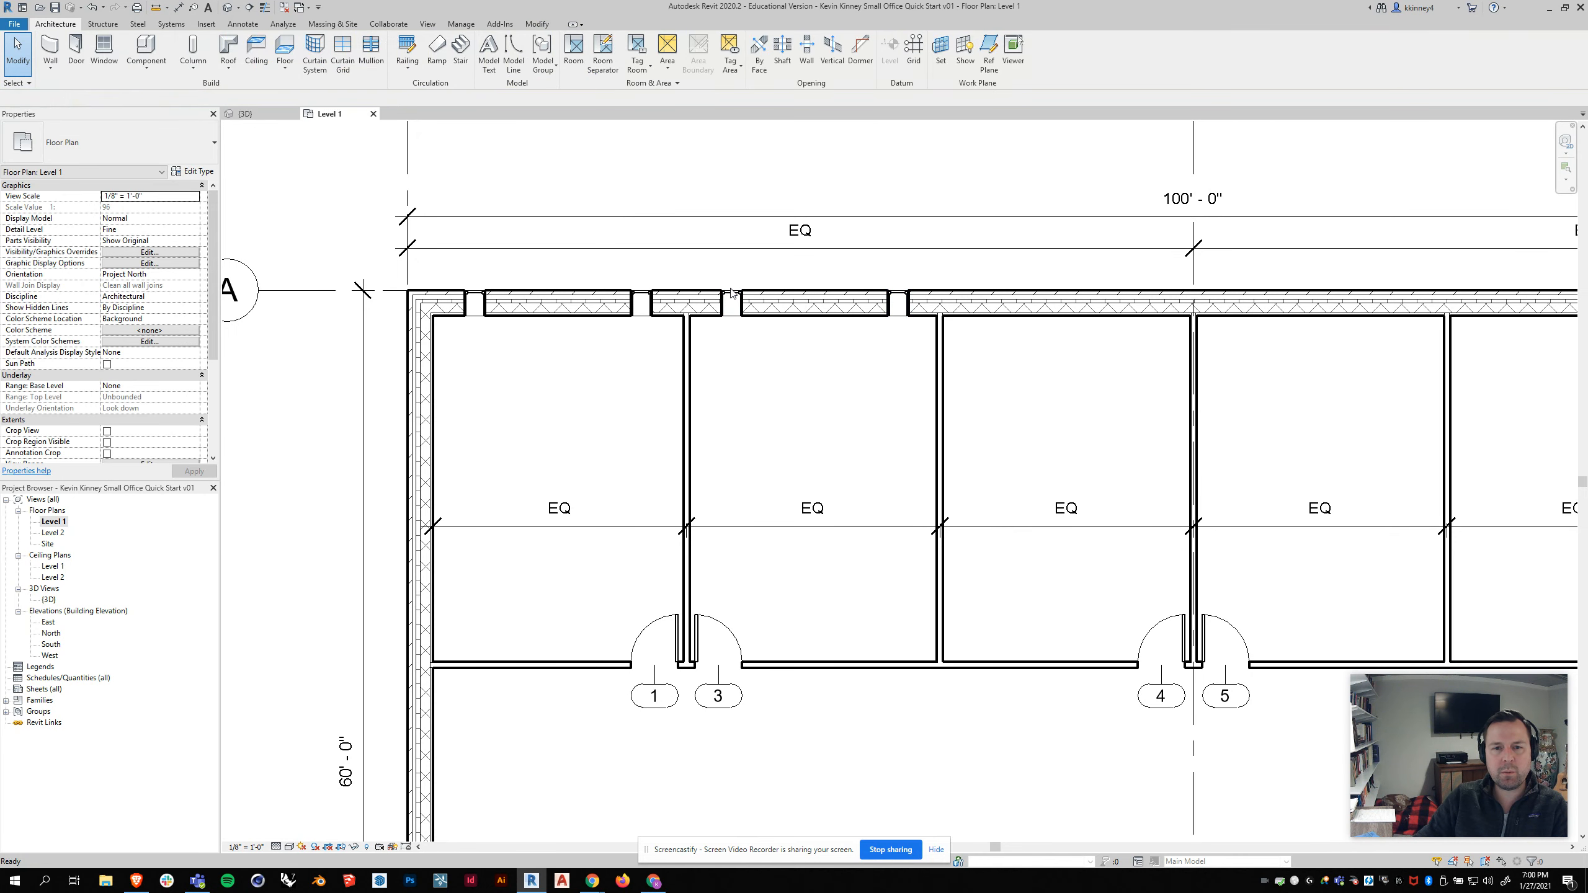
pyautogui.scroll(2, 897, 270)
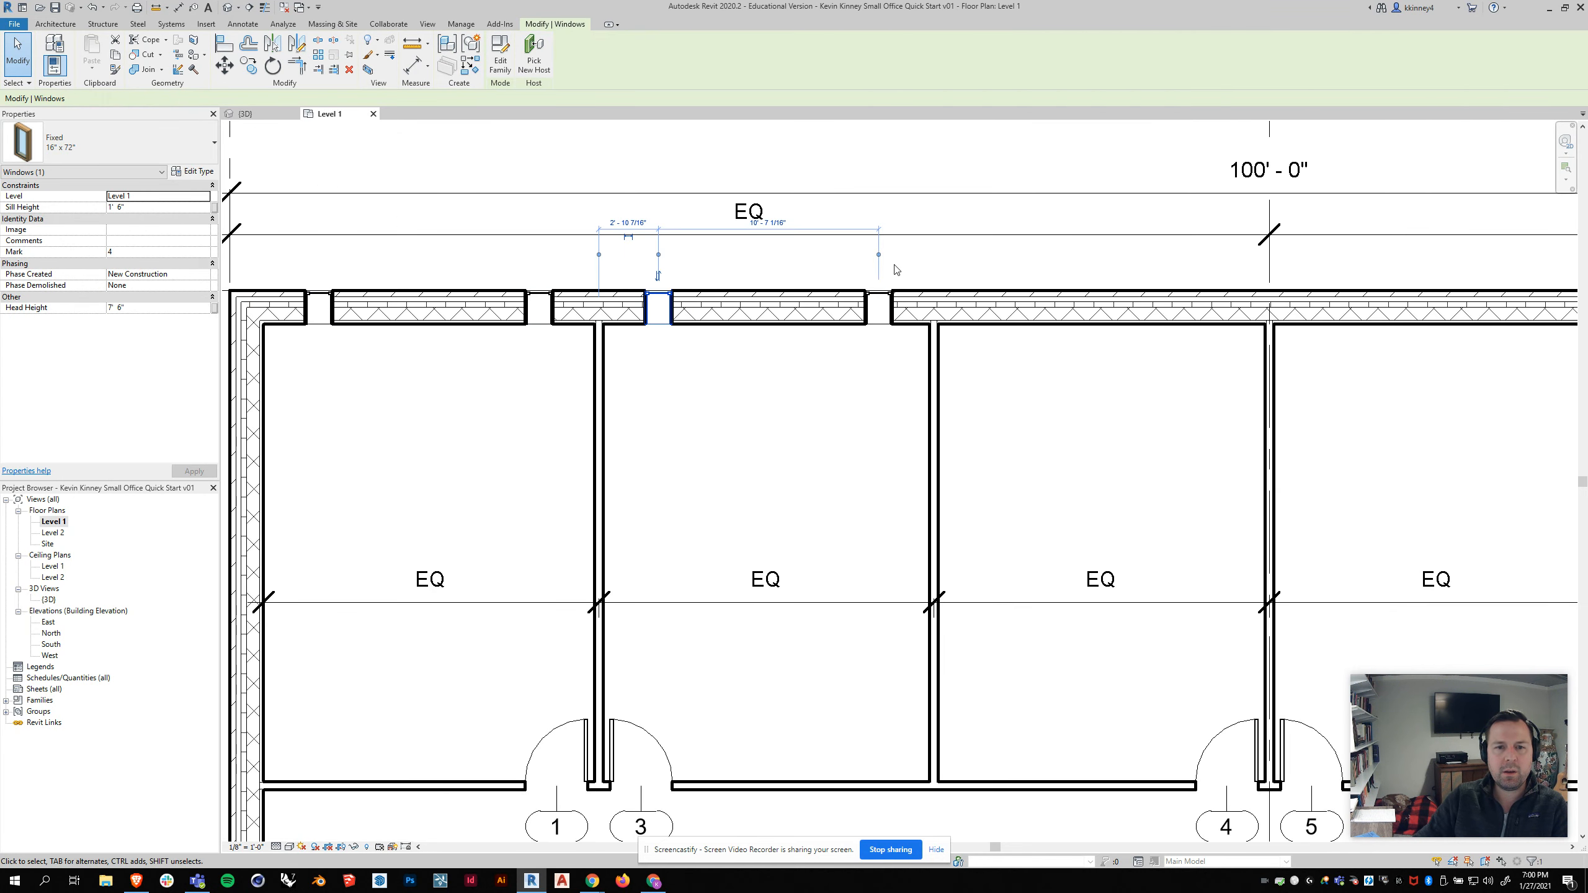
pyautogui.click(600, 255)
pyautogui.click(595, 255)
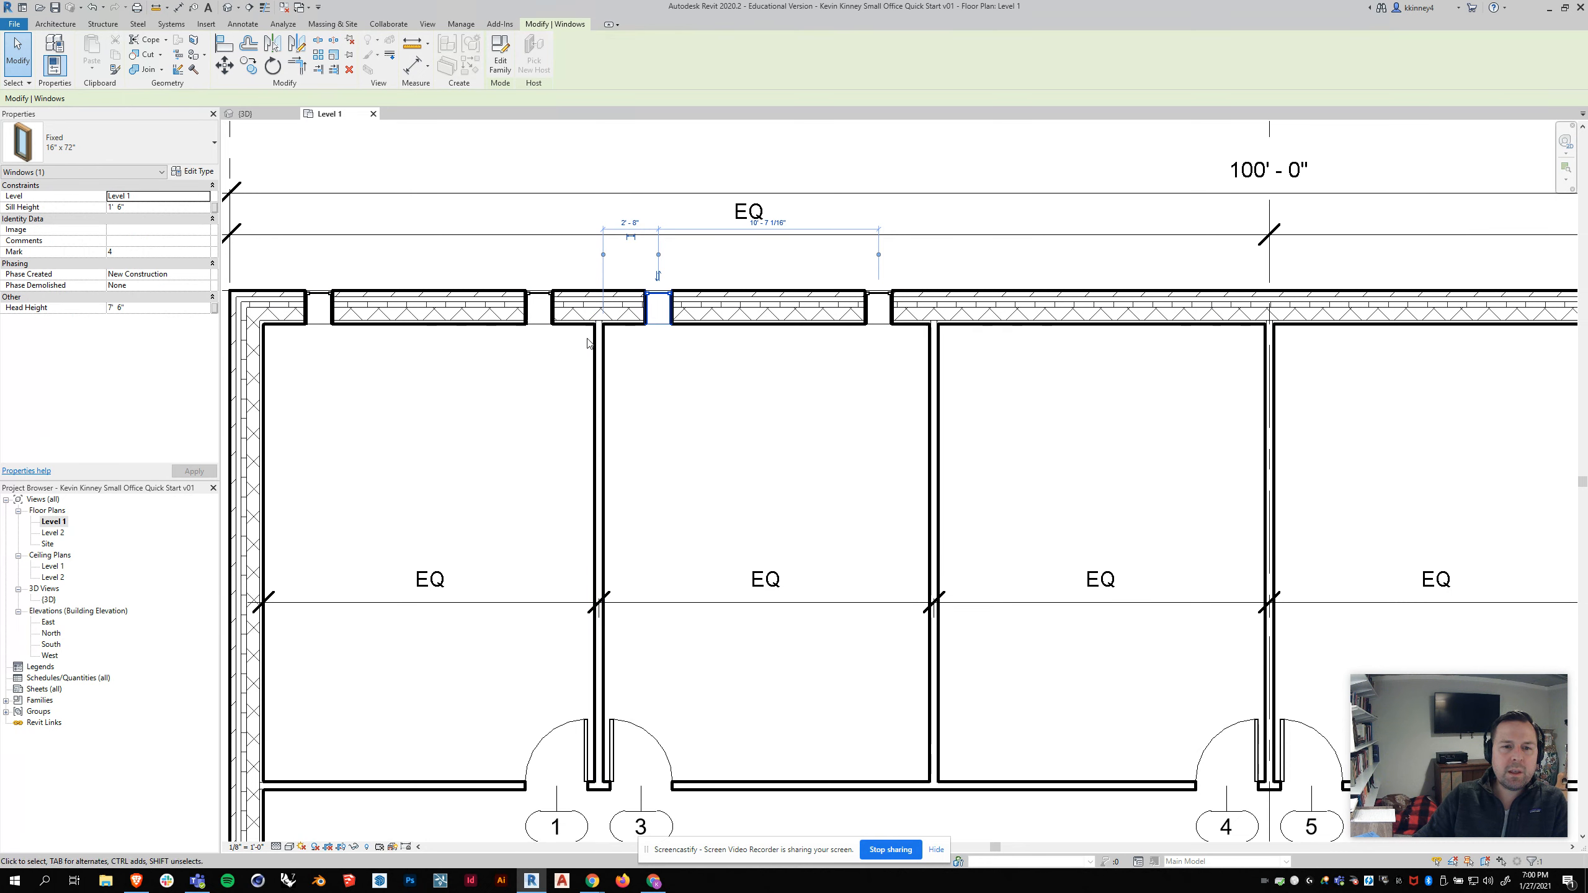
pyautogui.click(658, 255)
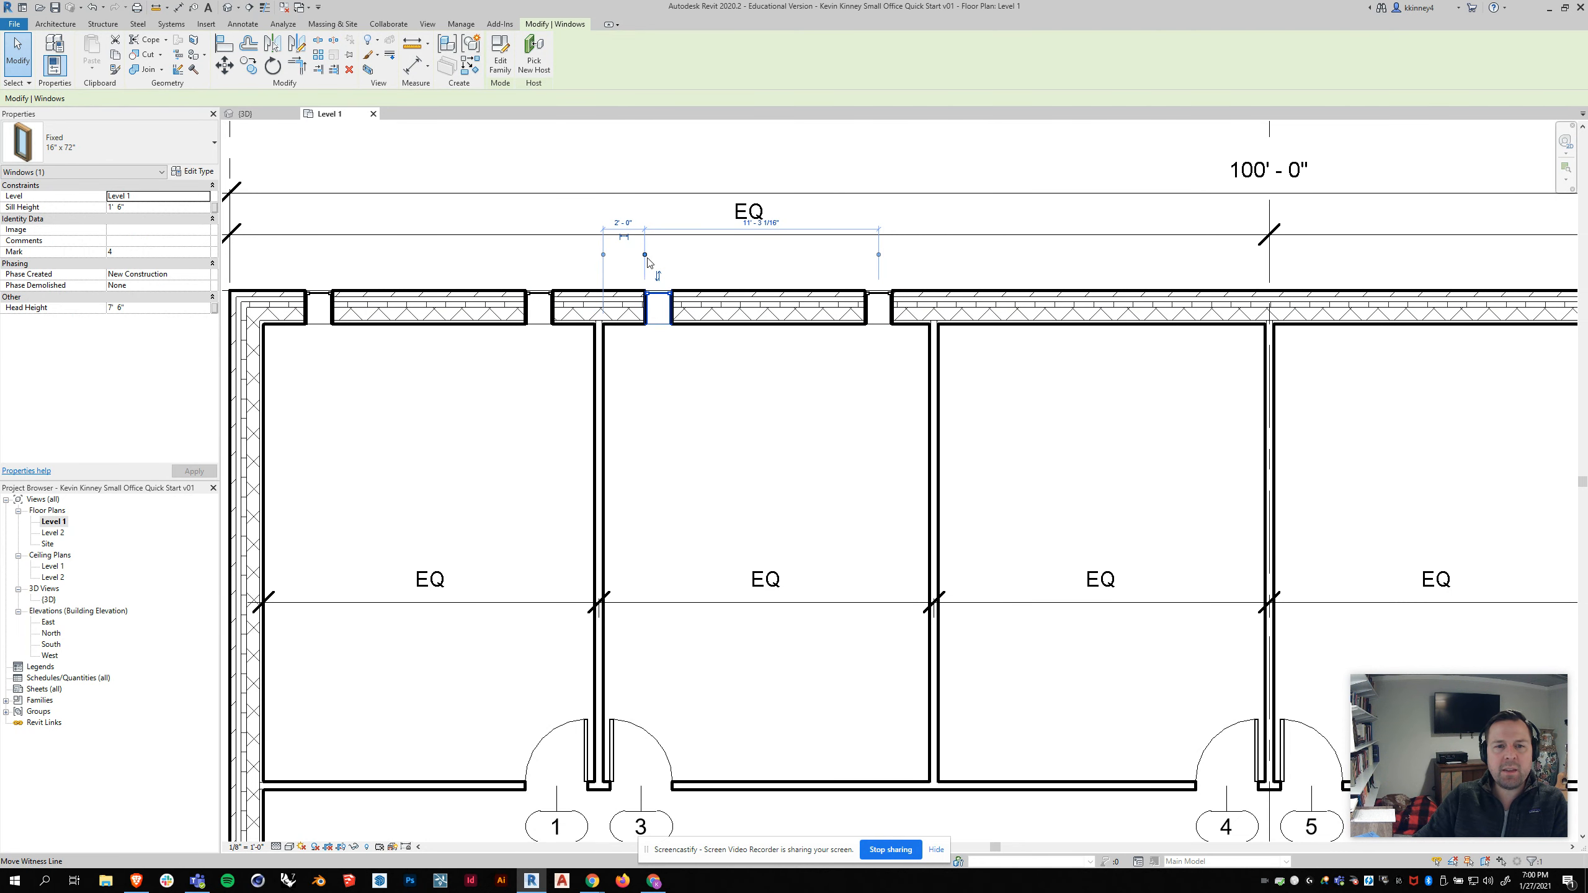
# Step: Move the second mirrored window's witness lines and set it 2' from the partition wall
pyautogui.click(874, 299)
pyautogui.click(933, 263)
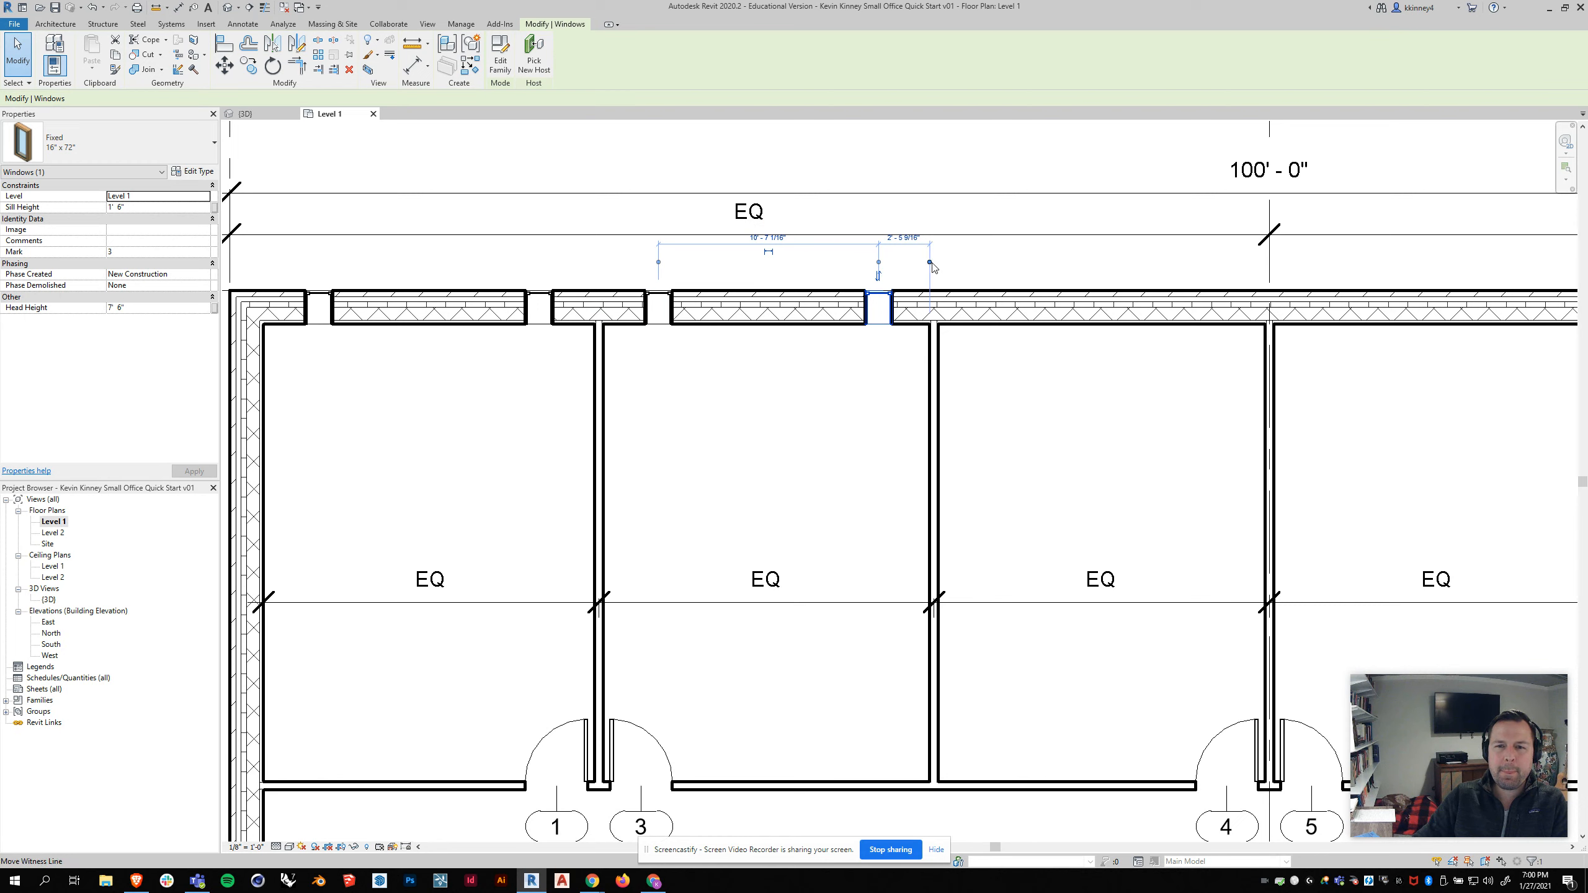
pyautogui.click(878, 263)
pyautogui.click(865, 263)
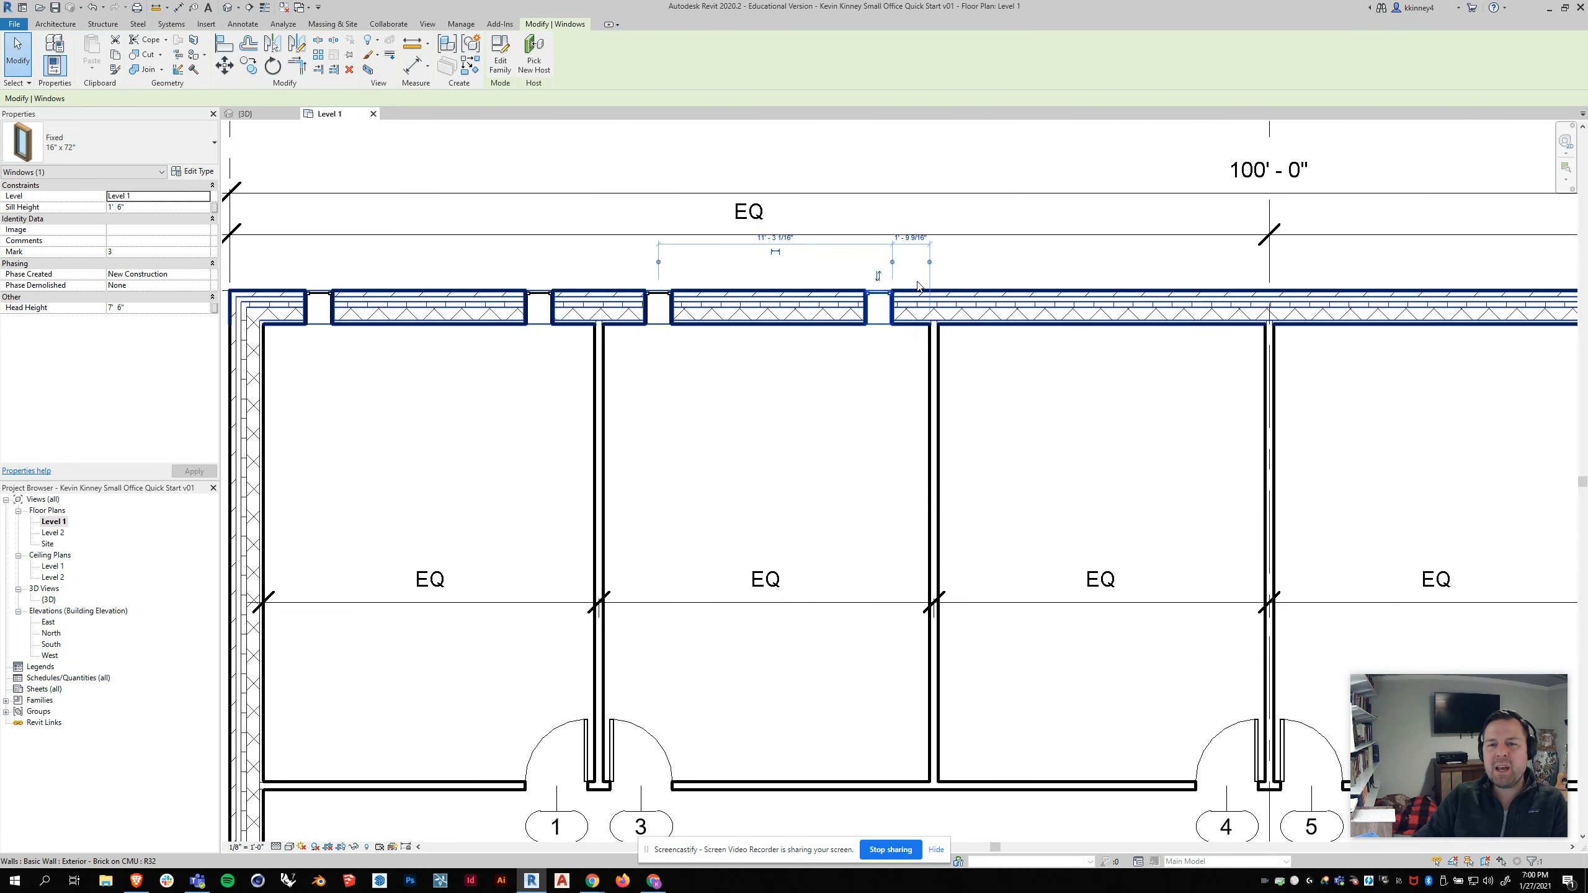
pyautogui.click(911, 238)
pyautogui.write("2'")
pyautogui.press('Return')
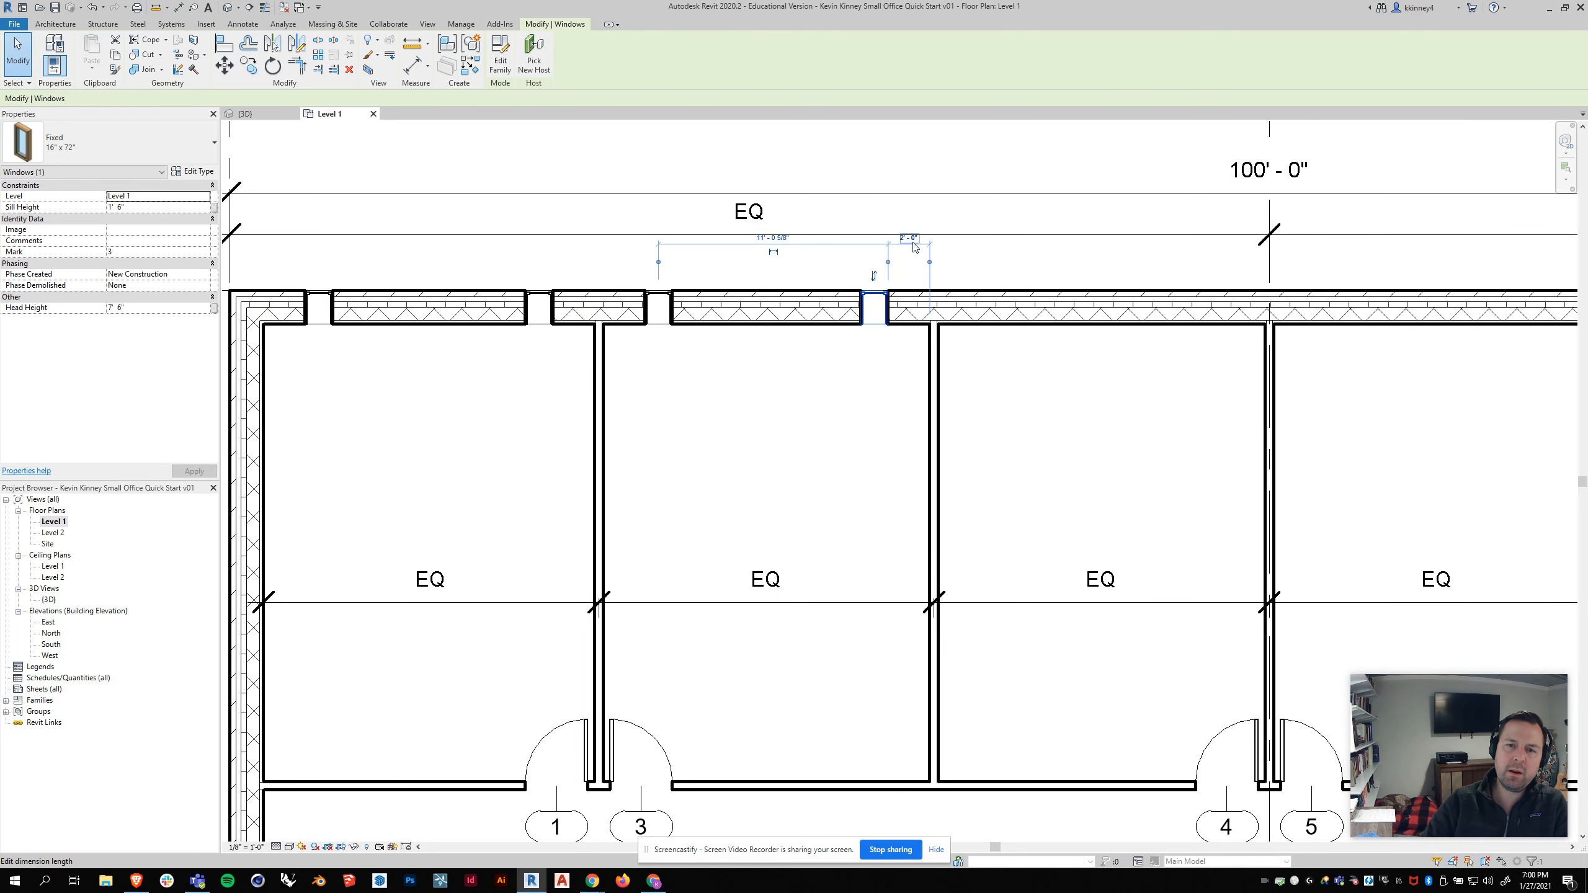
# Step: Select both windows of the second office and mirror them across the next partition wall
pyautogui.click(766, 487)
pyautogui.scroll(-2, 676, 367)
pyautogui.scroll(-1, 566, 347)
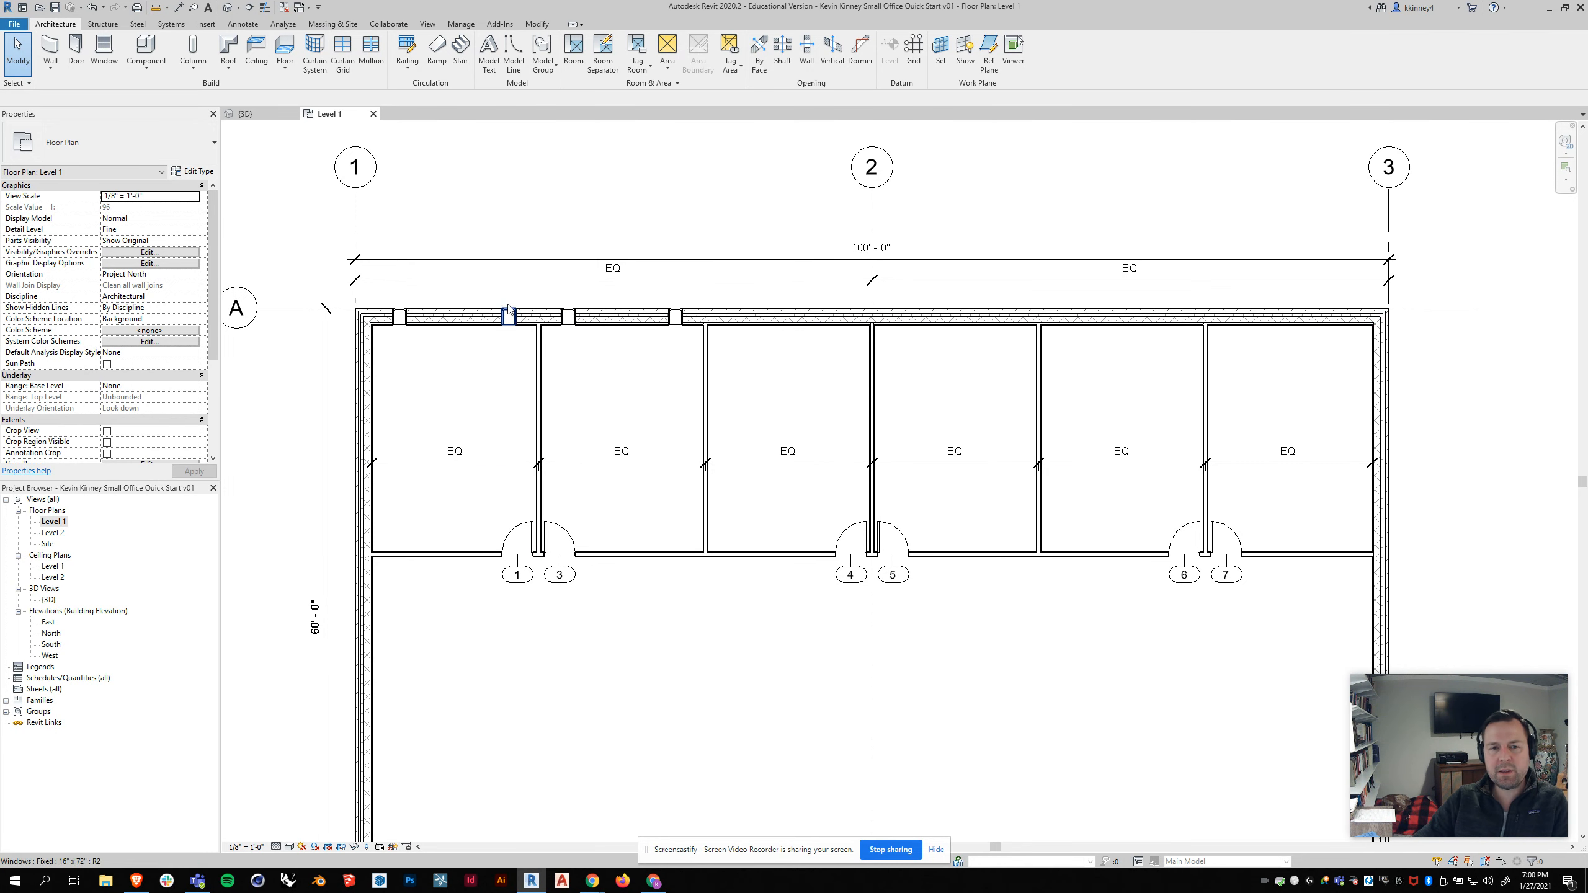
pyautogui.click(568, 316)
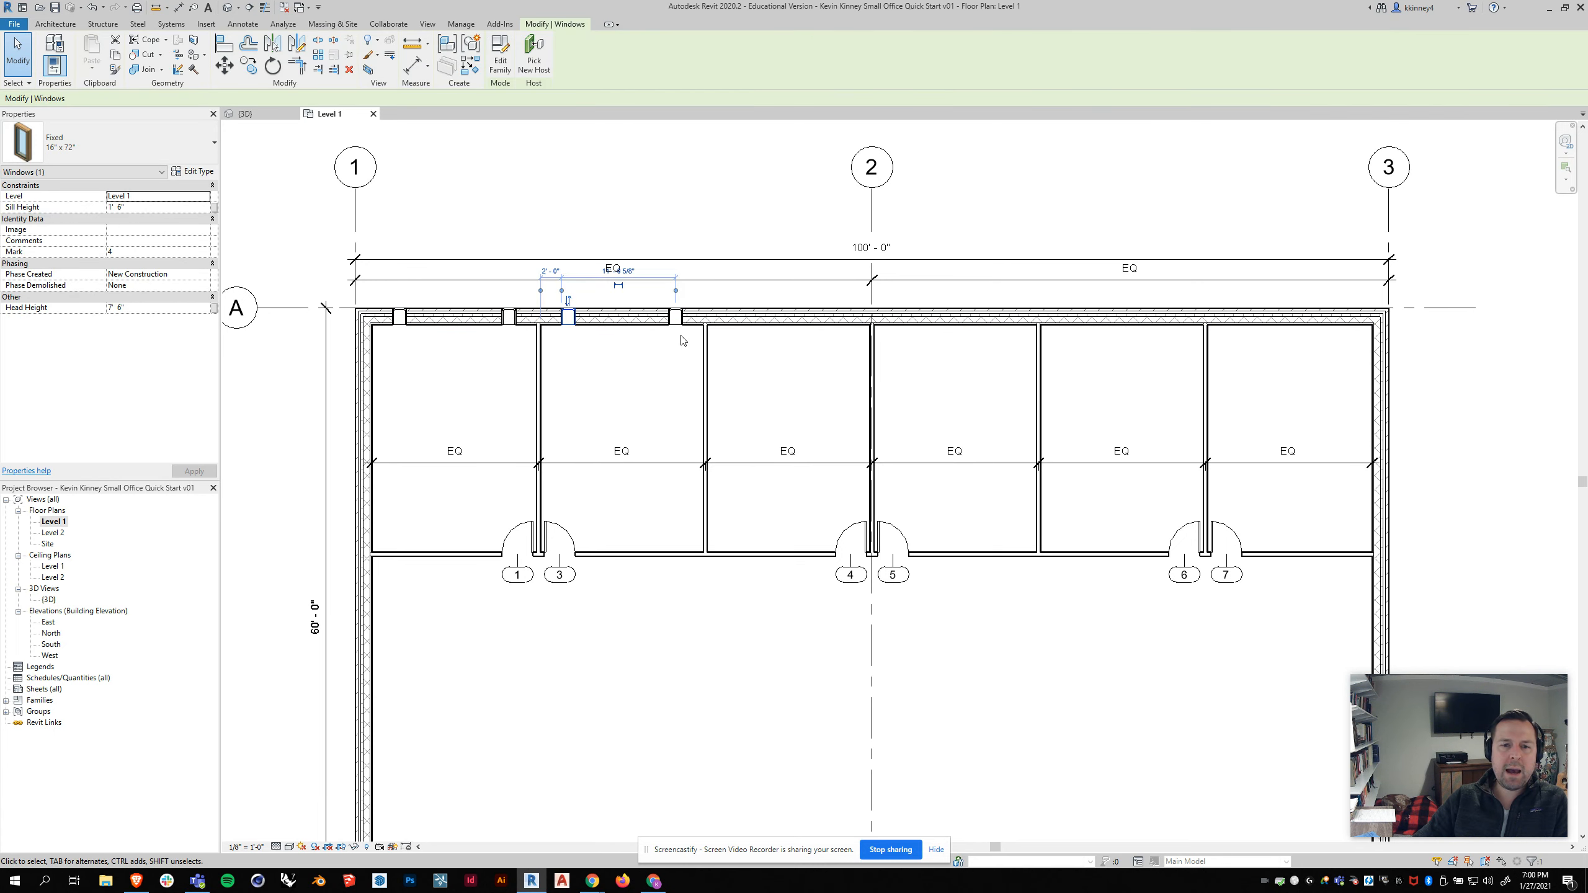
pyautogui.keyDown('ctrl'); pyautogui.click(676, 311); pyautogui.keyUp('ctrl')
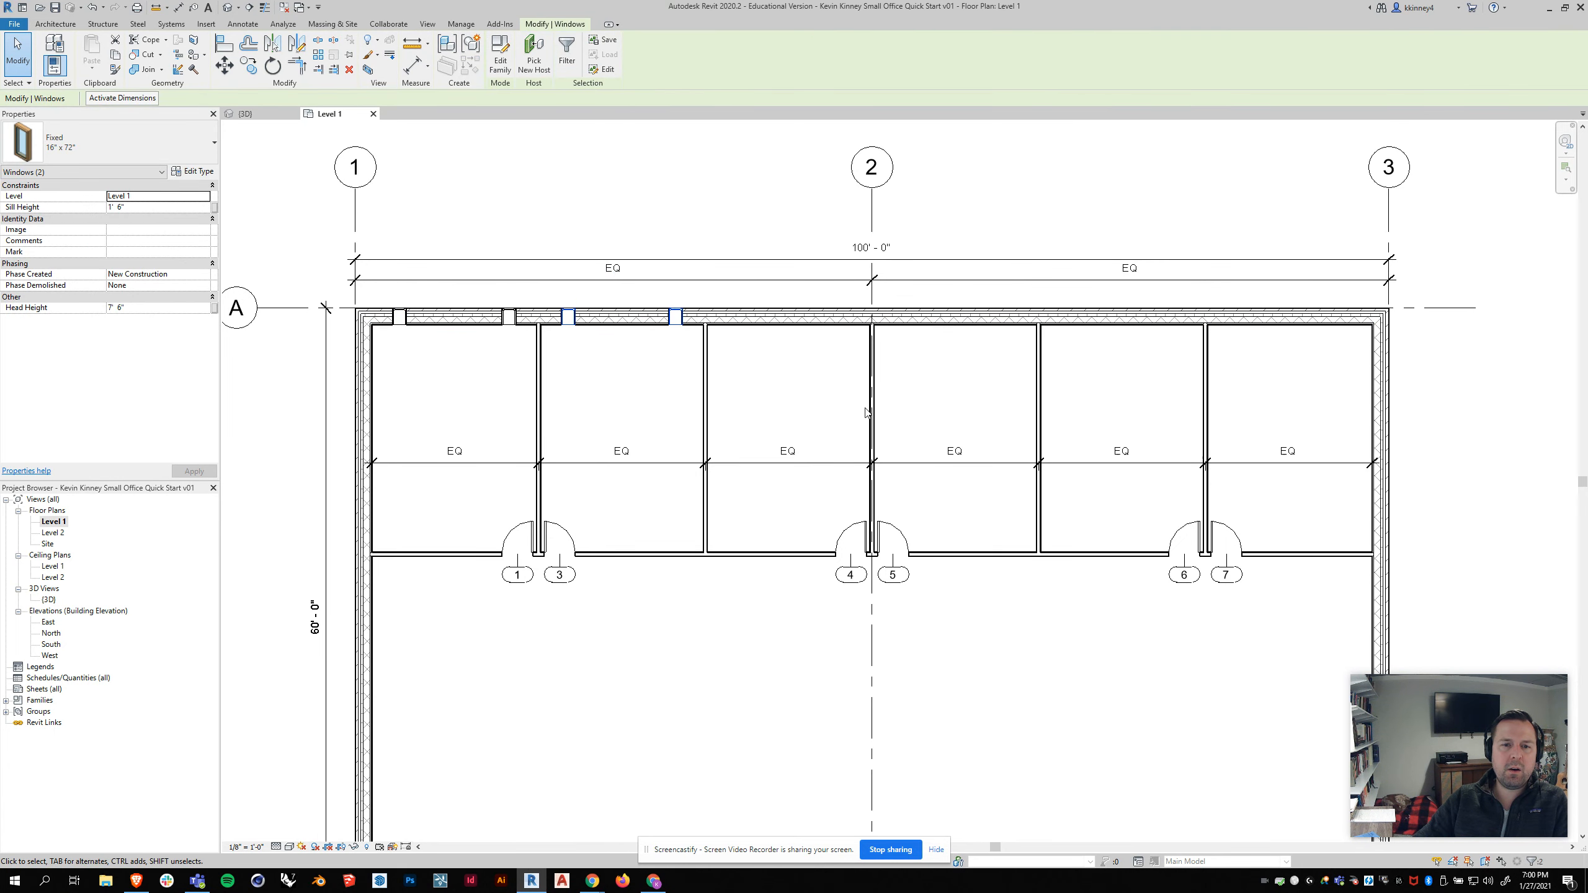
pyautogui.scroll(5, 604, 342)
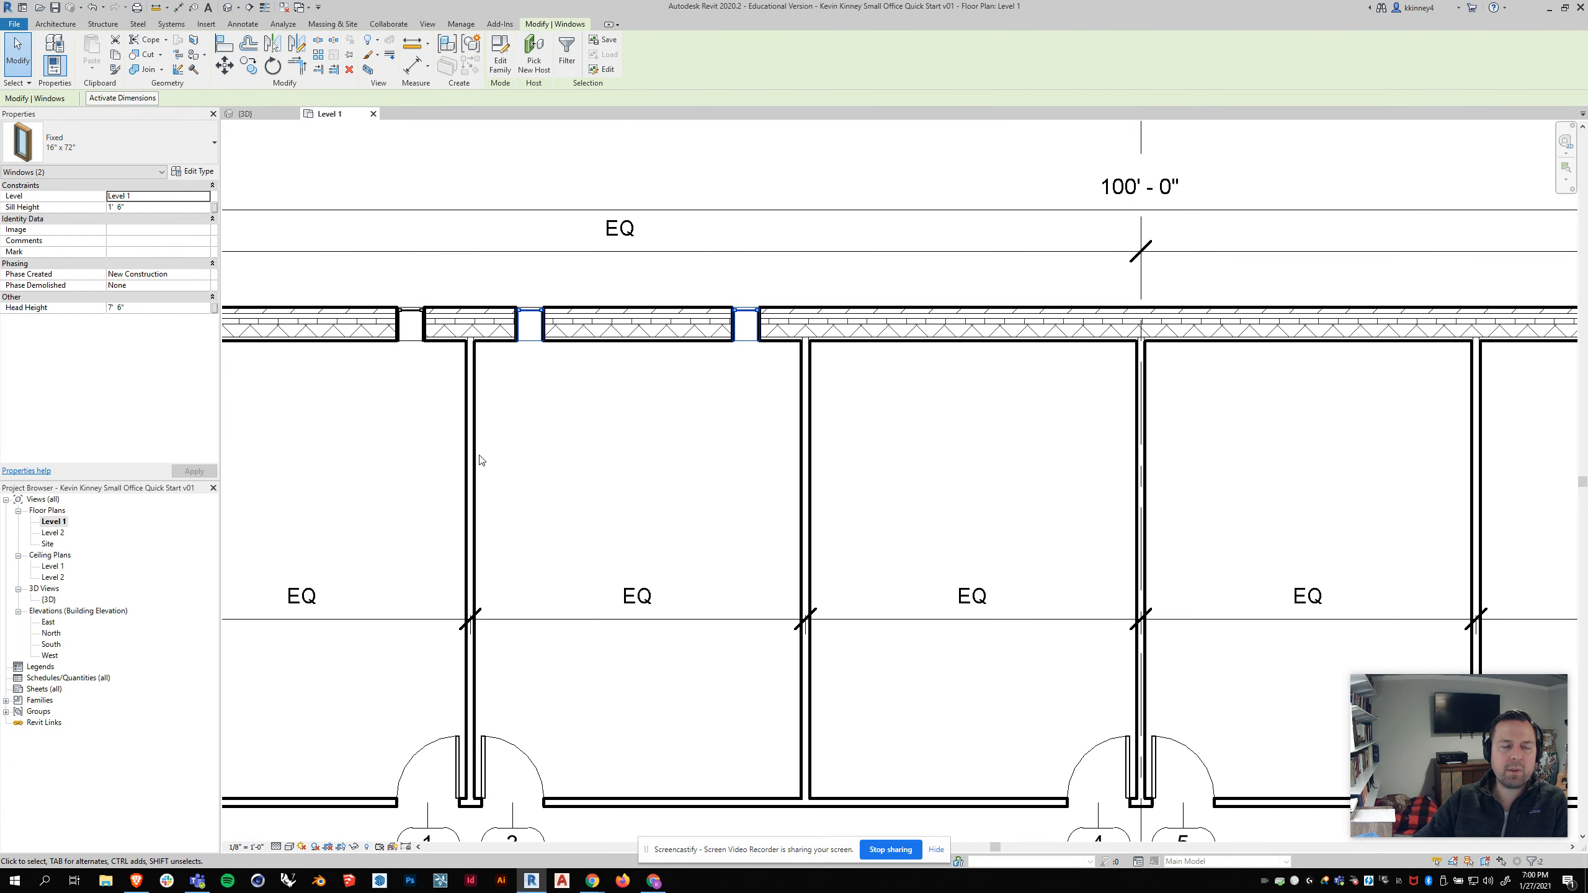
pyautogui.scroll(-1, 479, 454)
pyautogui.click(273, 43)
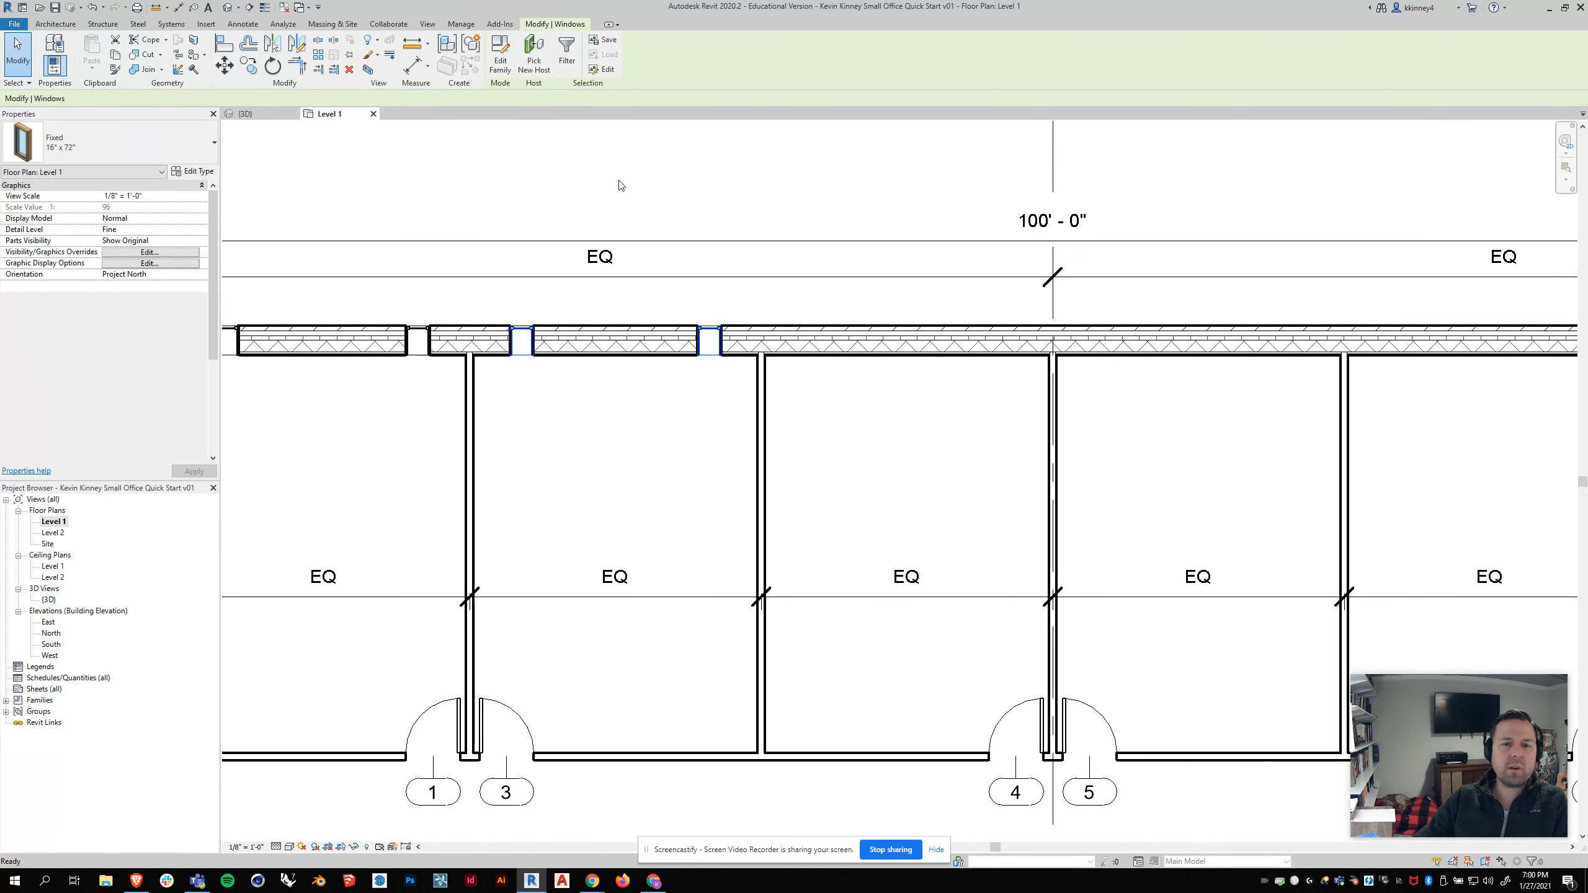
pyautogui.click(760, 375)
# Step: Mirror the selected window pair across each remaining partition wall into the last offices
pyautogui.scroll(-2, 737, 433)
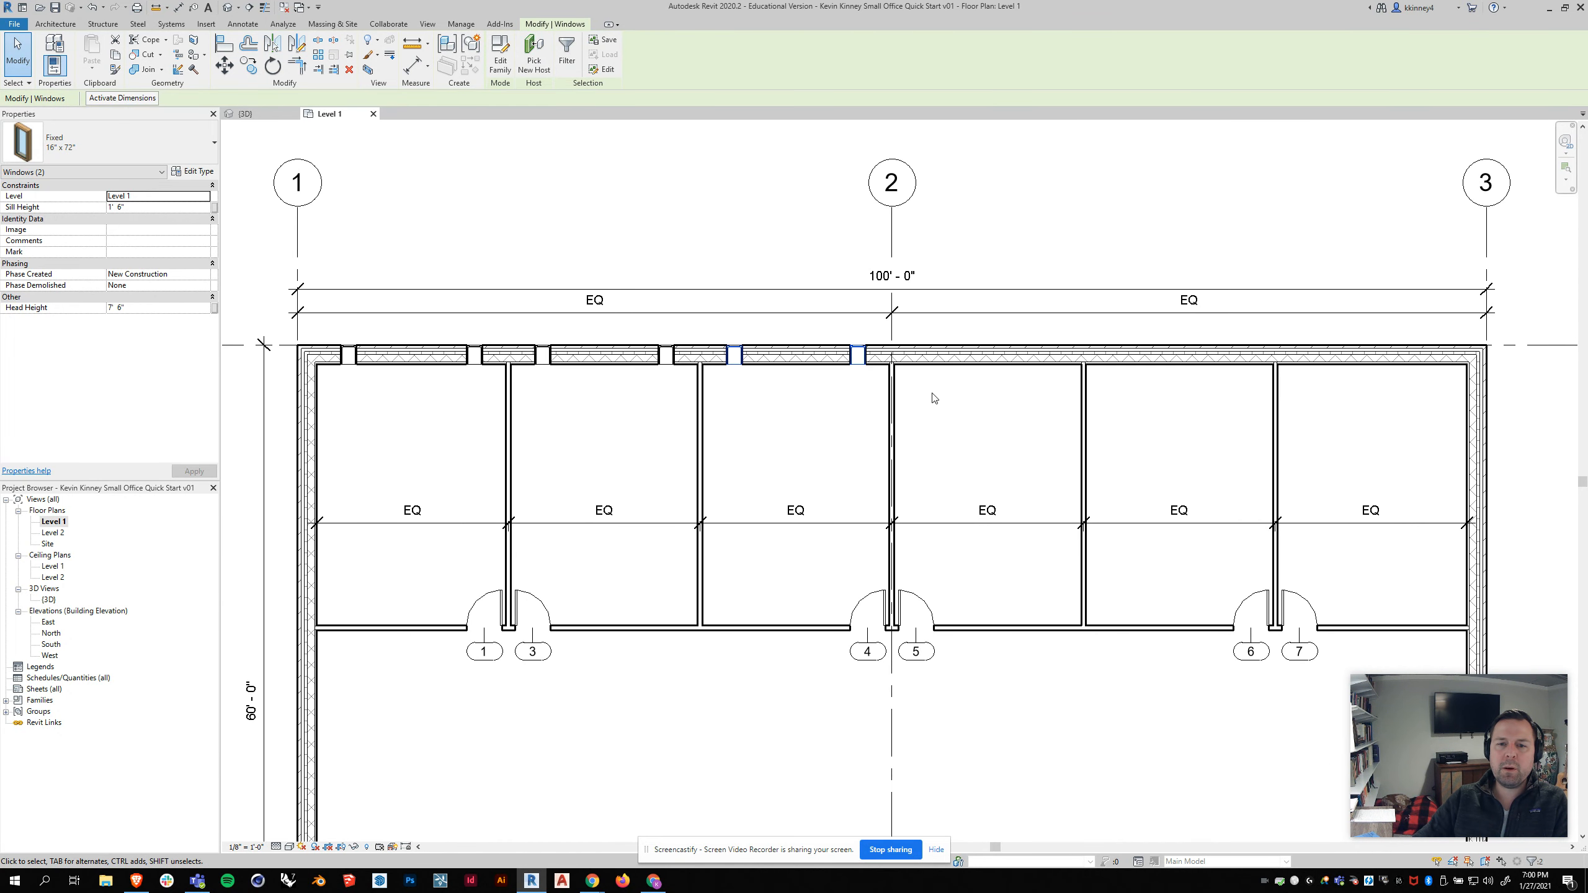
pyautogui.click(272, 43)
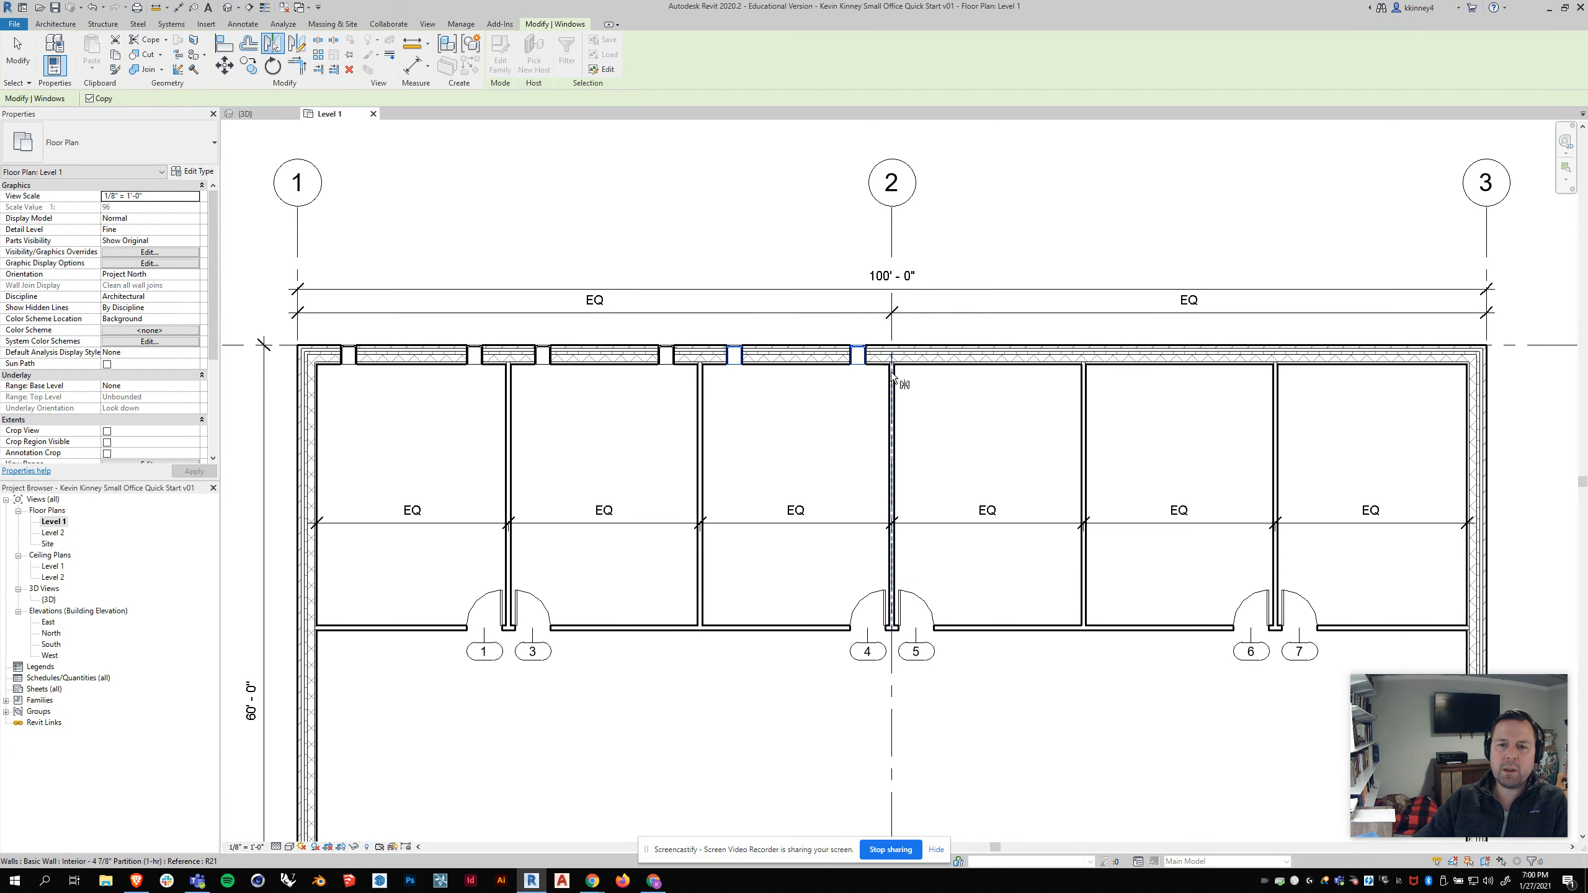
pyautogui.click(892, 376)
pyautogui.click(272, 44)
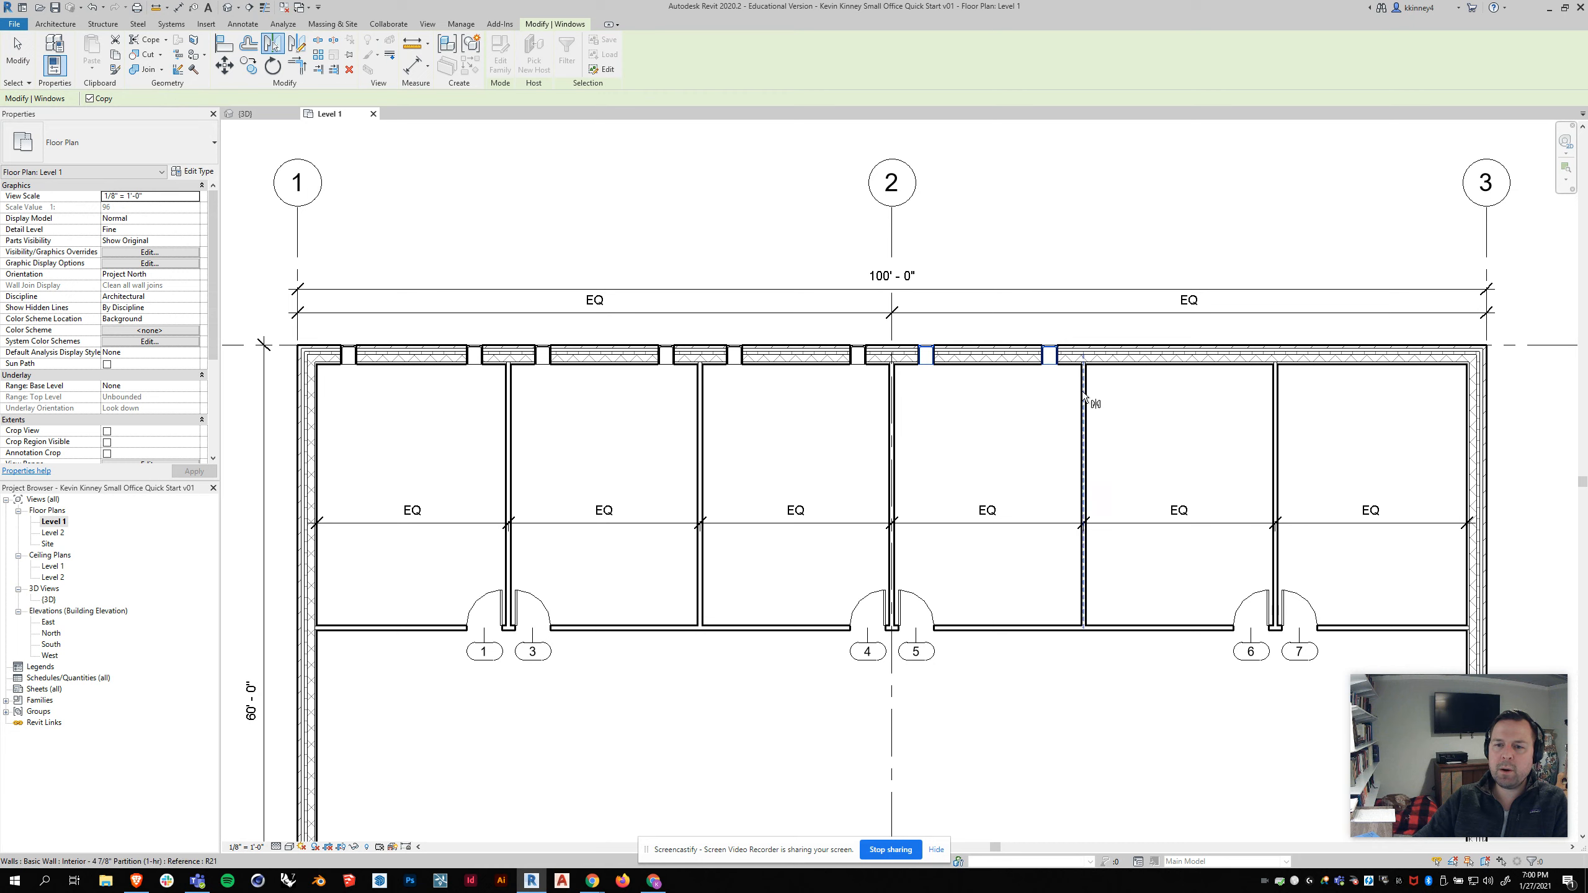
pyautogui.click(1084, 395)
pyautogui.click(272, 44)
pyautogui.click(1274, 377)
# Step: Move the end window's witness line to the exterior end wall and set the window 2' from it
pyautogui.scroll(-3, 1274, 377)
pyautogui.scroll(4, 1215, 360)
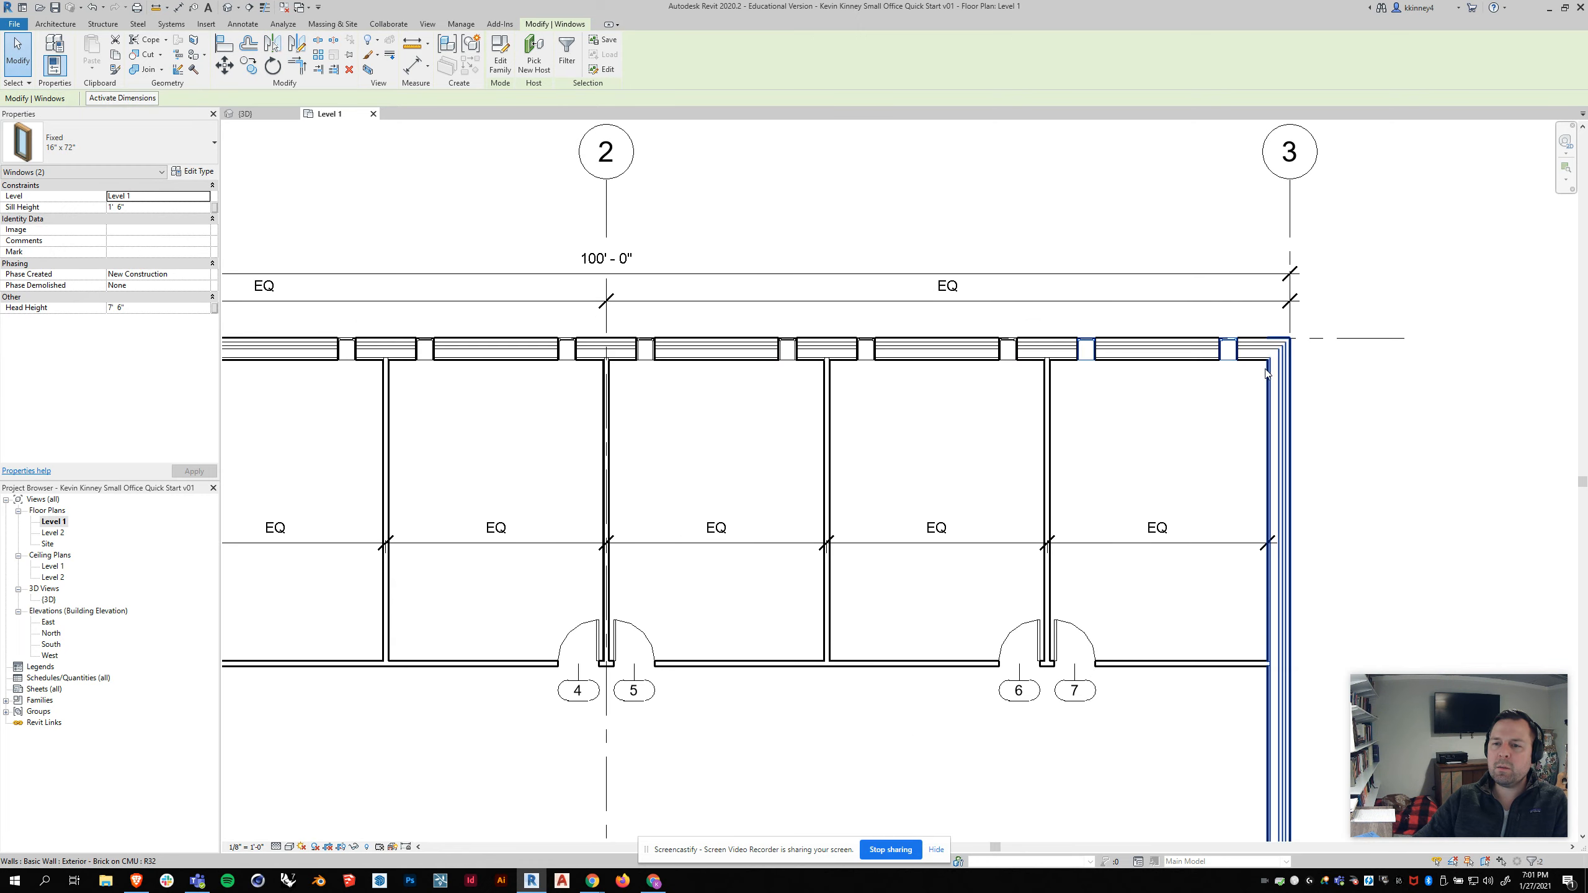
pyautogui.click(1227, 350)
pyautogui.scroll(2, 1288, 337)
pyautogui.click(1274, 304)
pyautogui.click(1194, 299)
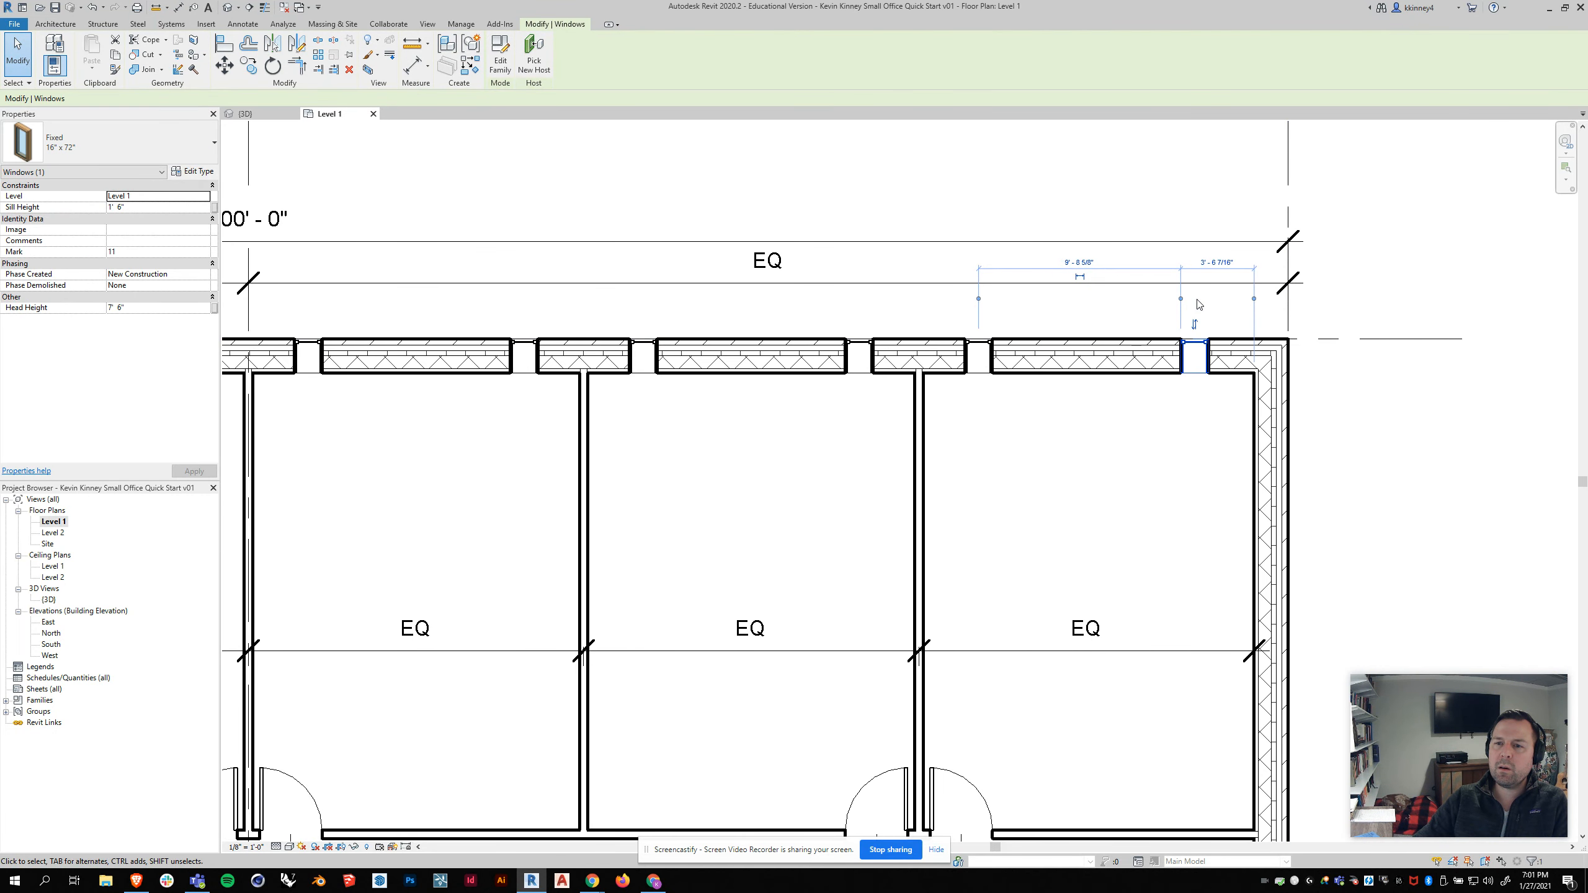
pyautogui.click(1181, 299)
pyautogui.click(1230, 263)
pyautogui.write('2\' 2 7/16"')
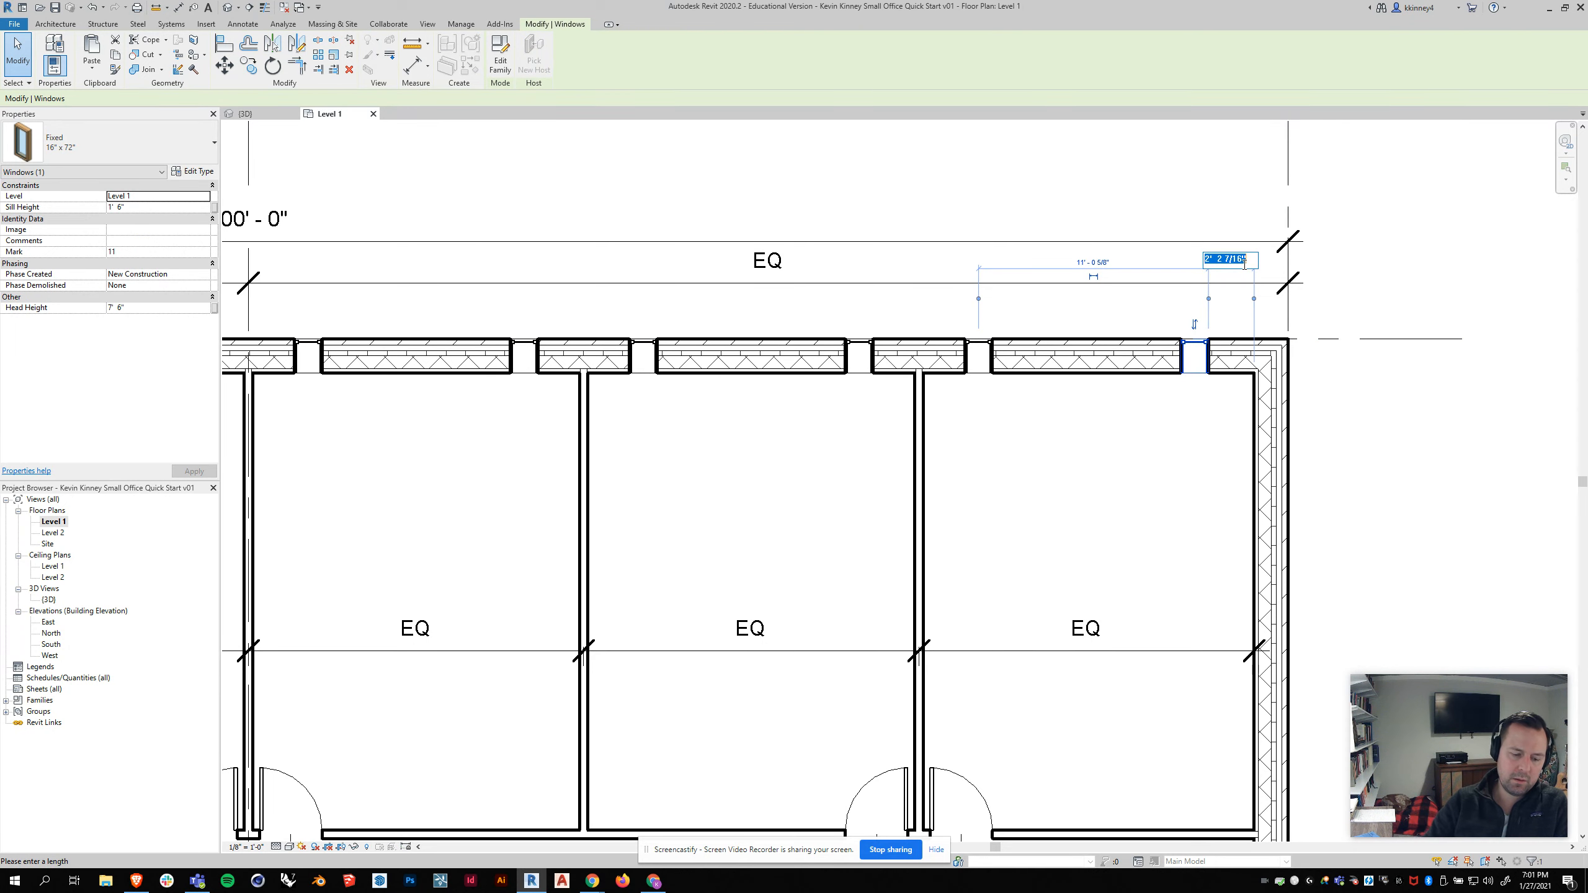
pyautogui.press('Return')
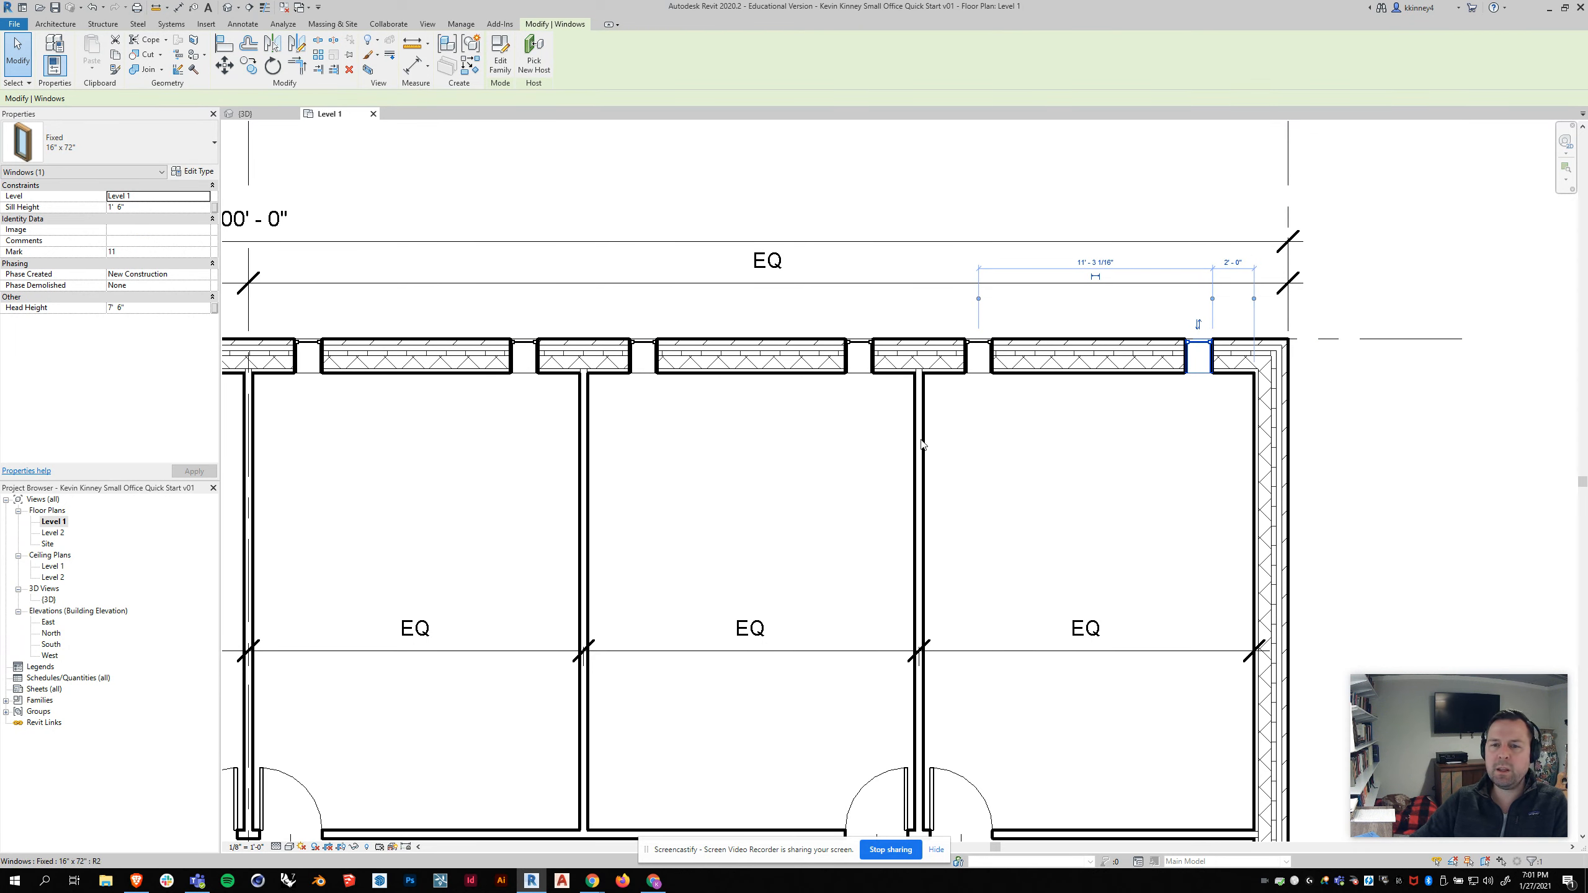
# Step: Check the distances of the windows in the fifth office from their partition walls
pyautogui.press('Escape')
pyautogui.click(980, 350)
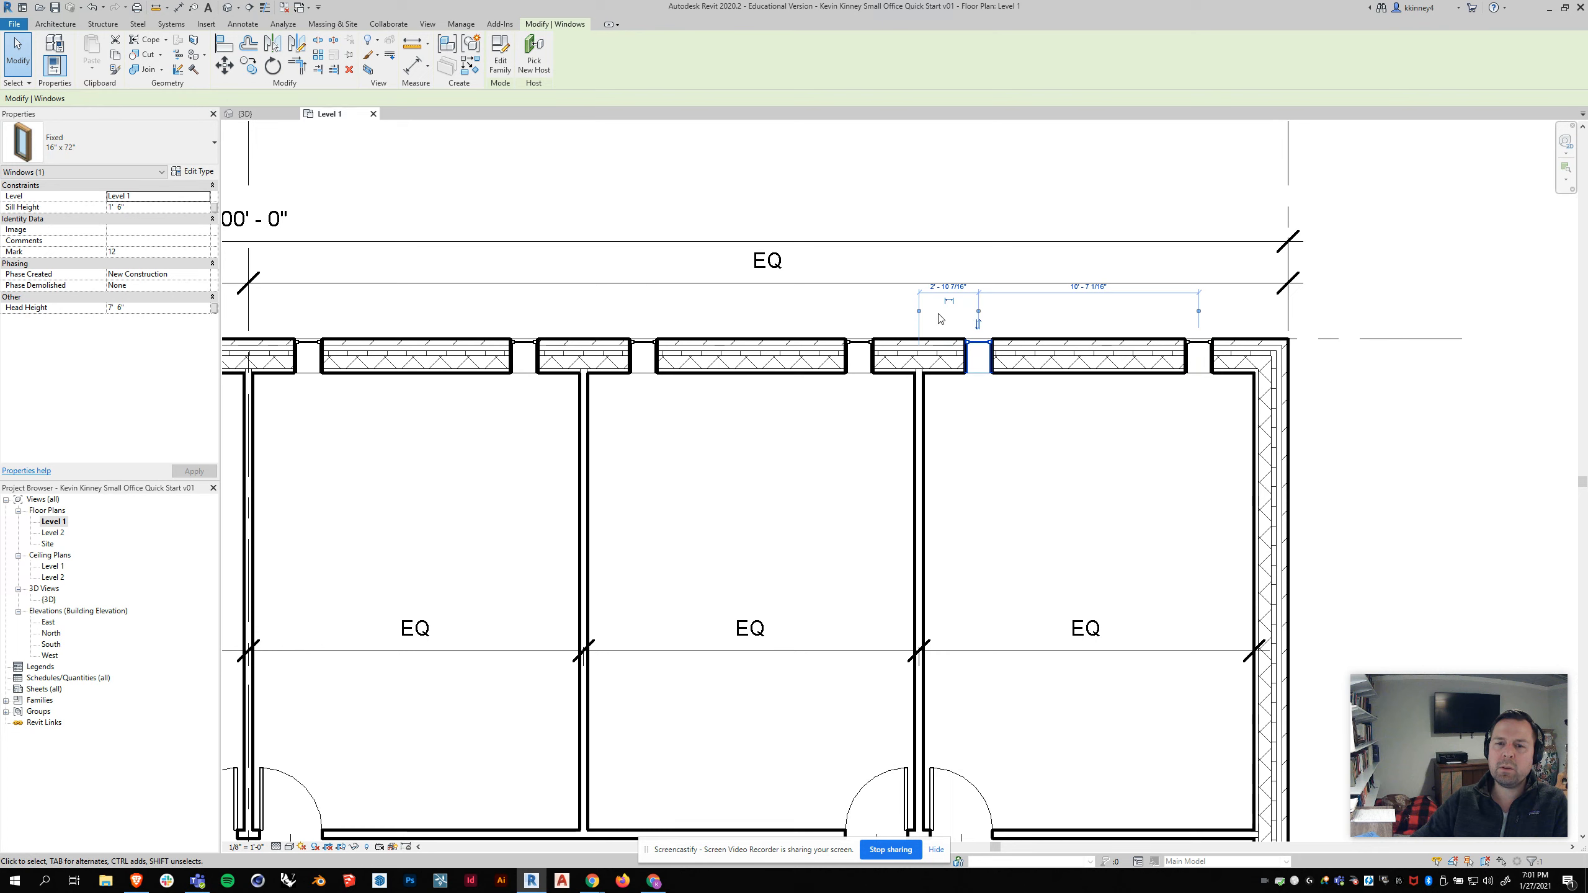
pyautogui.click(915, 312)
pyautogui.click(977, 312)
pyautogui.press('Escape')
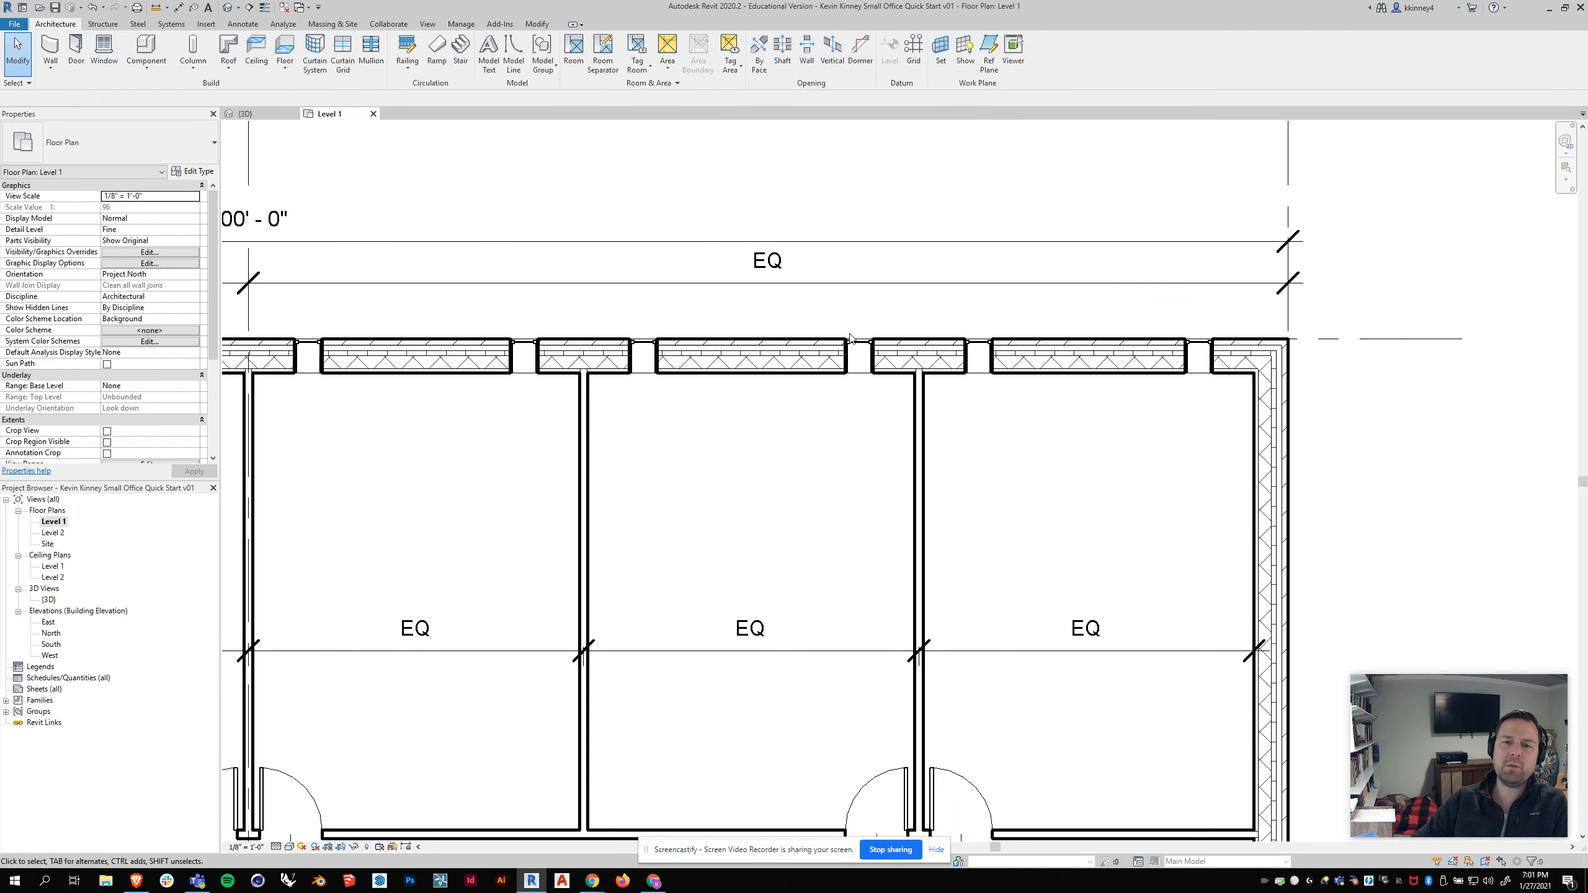
pyautogui.click(859, 357)
pyautogui.click(919, 311)
pyautogui.click(860, 311)
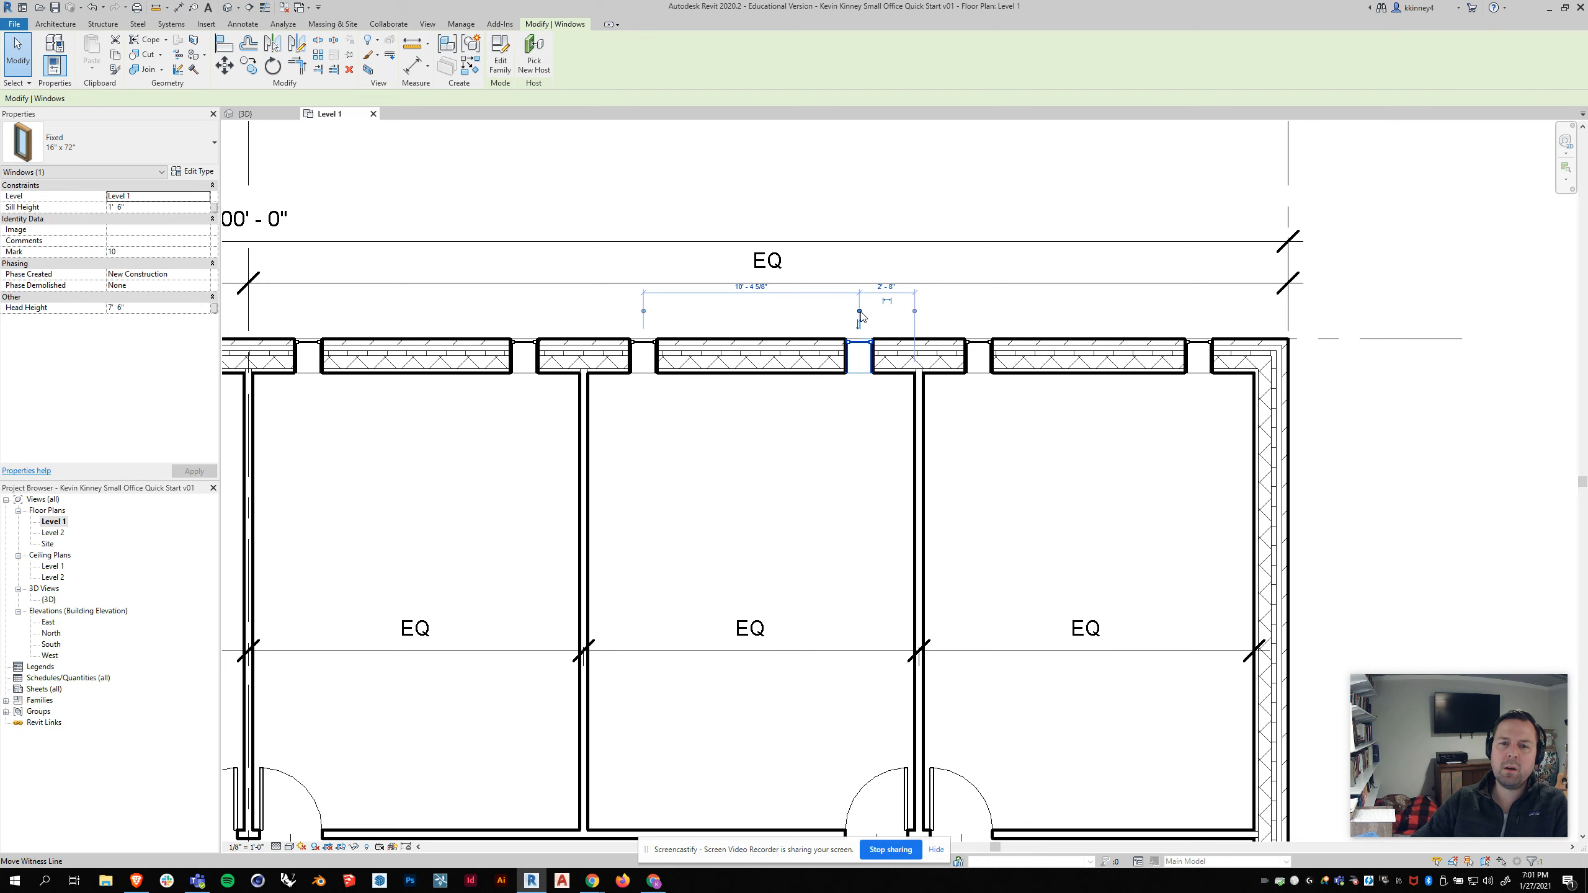
pyautogui.click(1037, 435)
pyautogui.scroll(-7, 1028, 381)
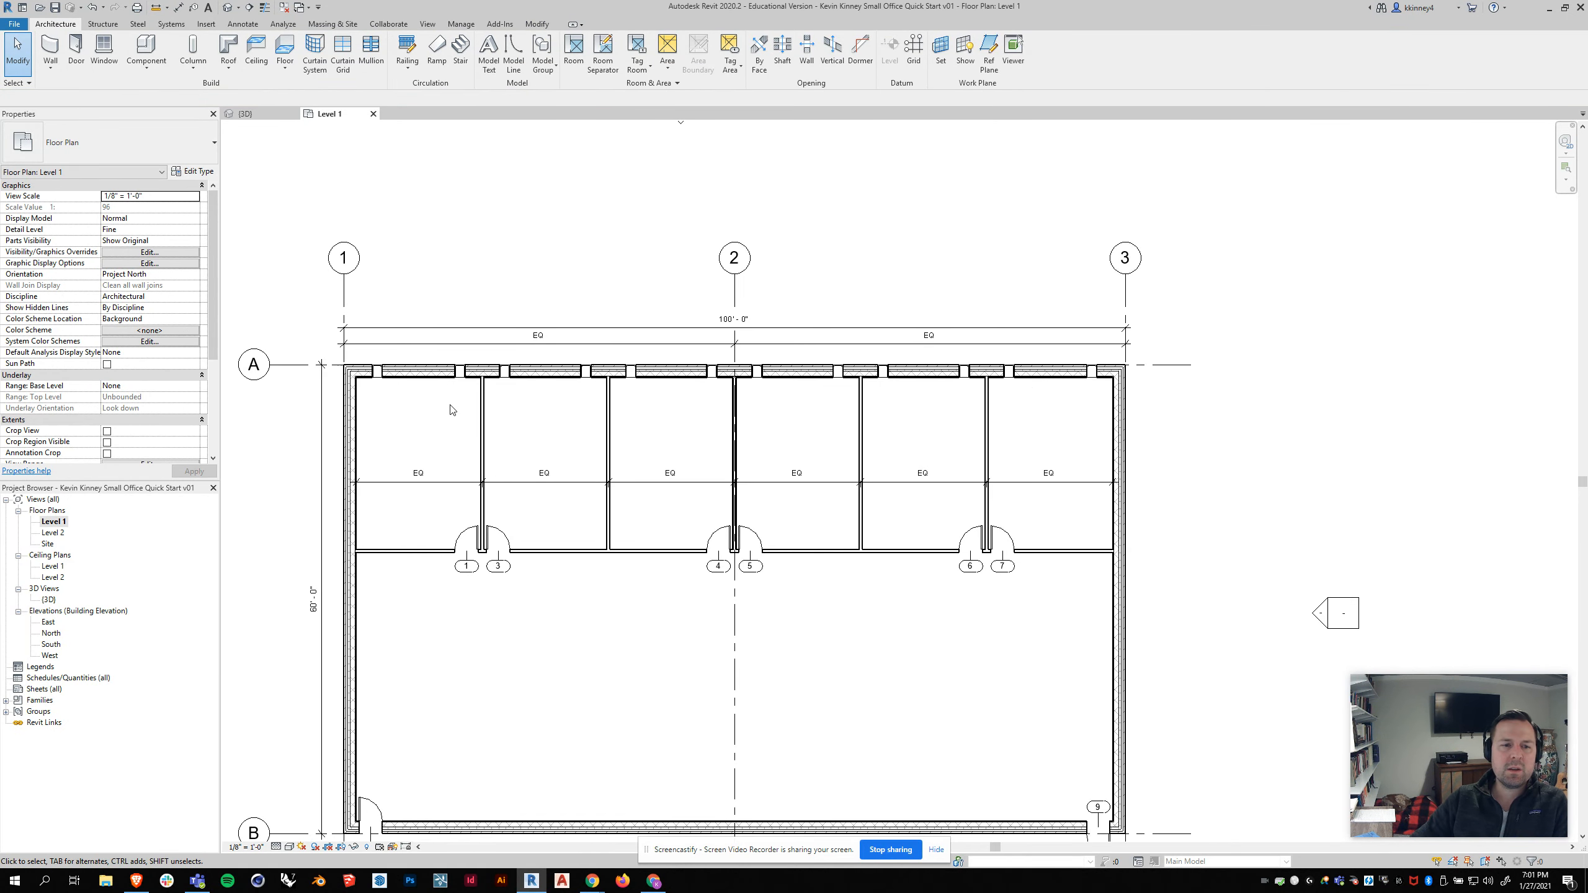
pyautogui.scroll(2, 452, 410)
pyautogui.scroll(-2, 1071, 350)
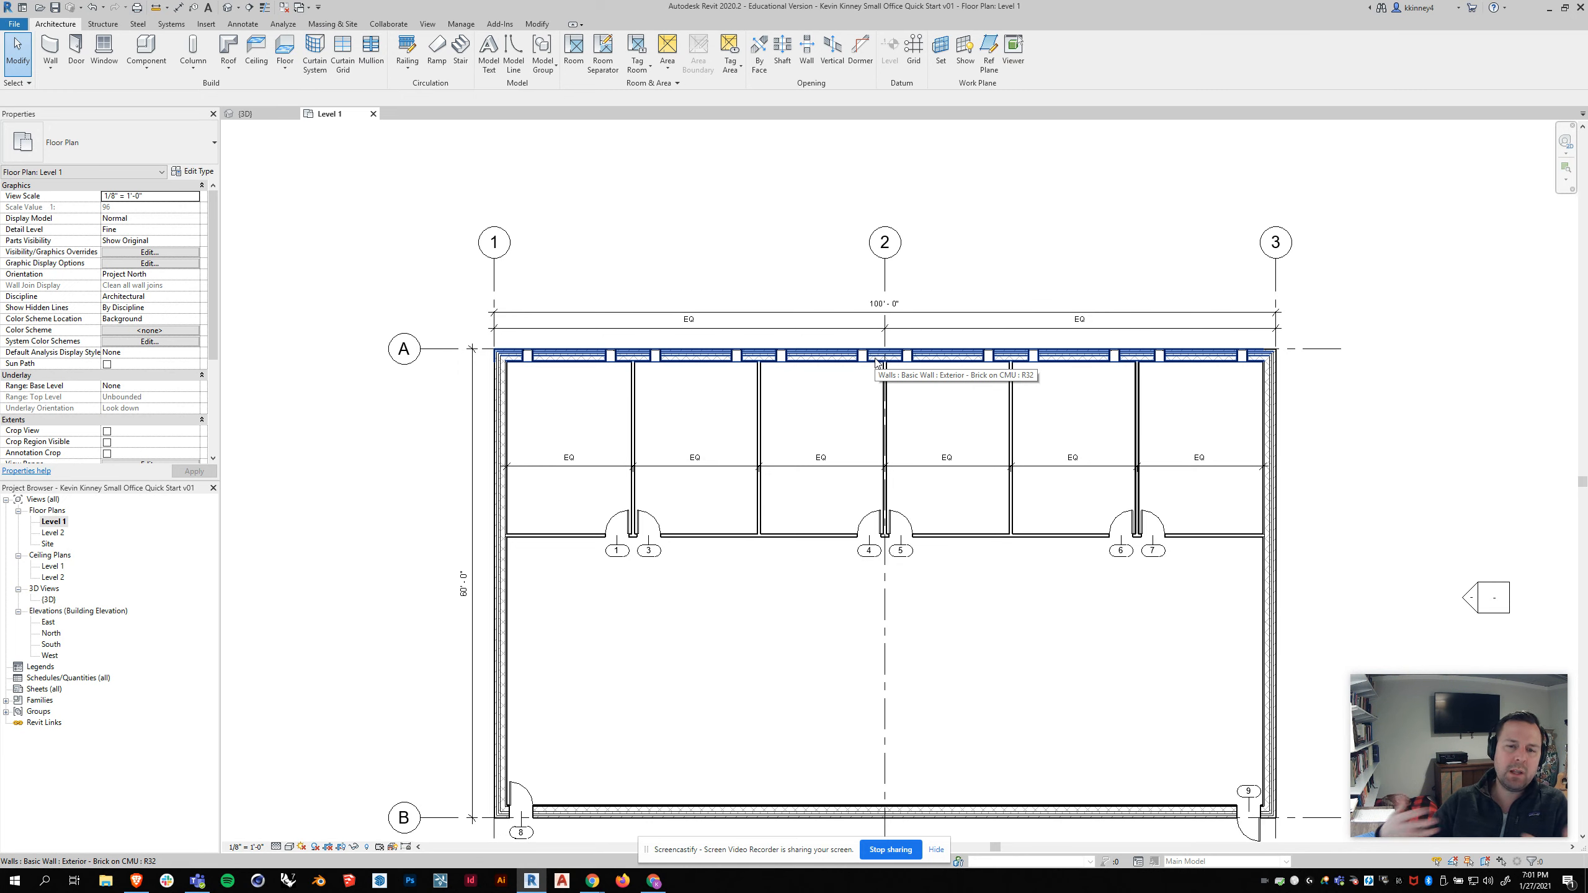
# Step: Open the 3D view and orbit and zoom to examine the windows along the exterior wall
pyautogui.click(249, 114)
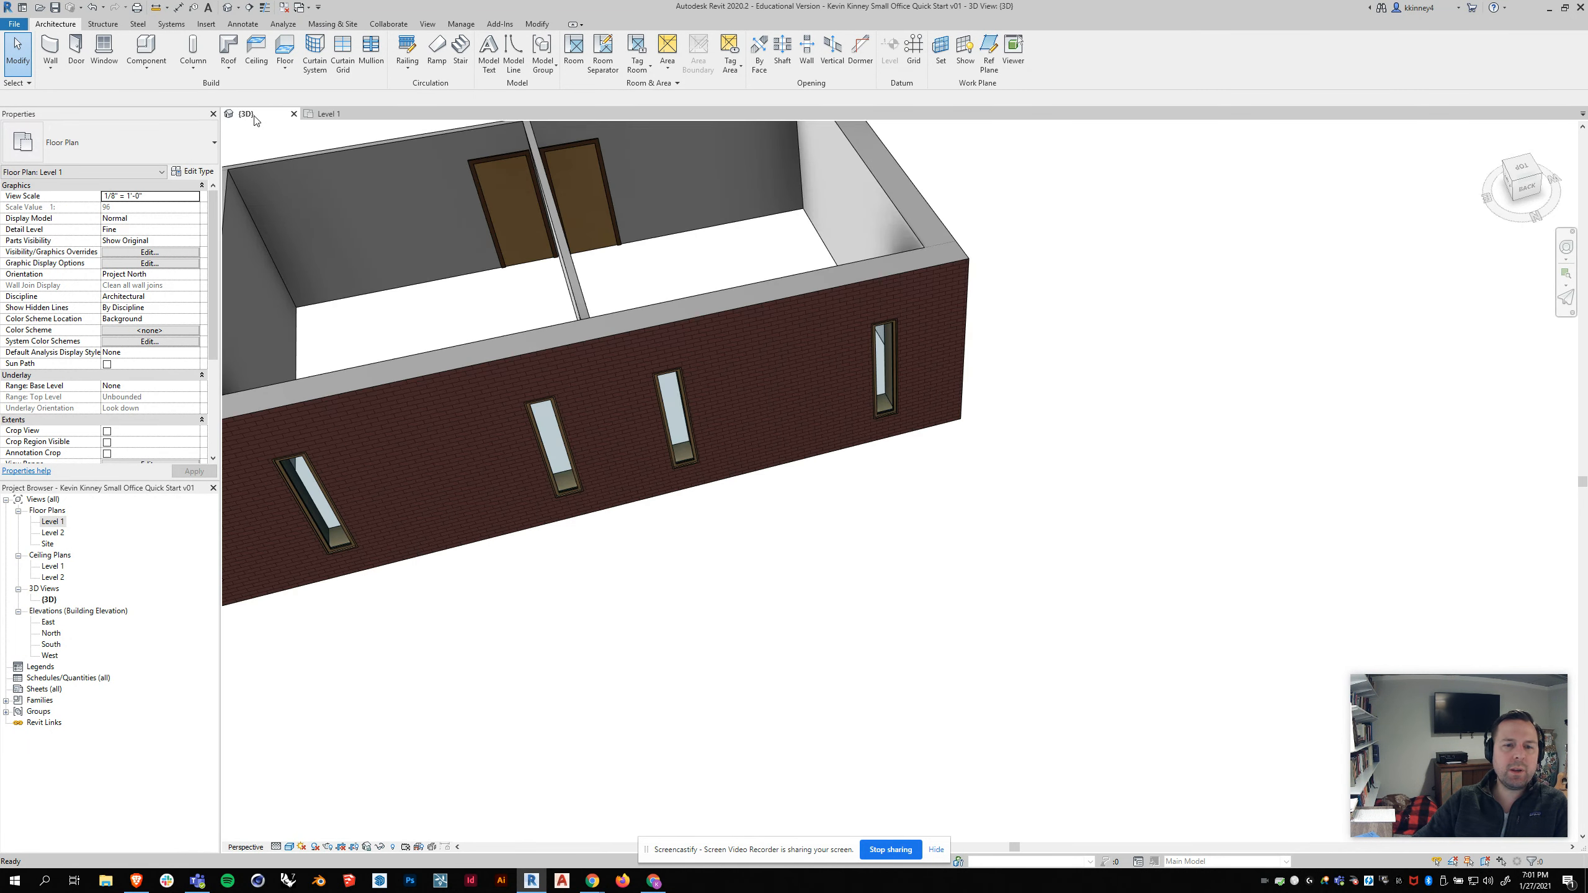
pyautogui.scroll(4, 1198, 376)
pyautogui.keyDown('shift'); pyautogui.moveTo(1204, 394); pyautogui.dragTo(1162, 365, button='middle'); pyautogui.keyUp('shift')
pyautogui.scroll(-3, 1162, 365)
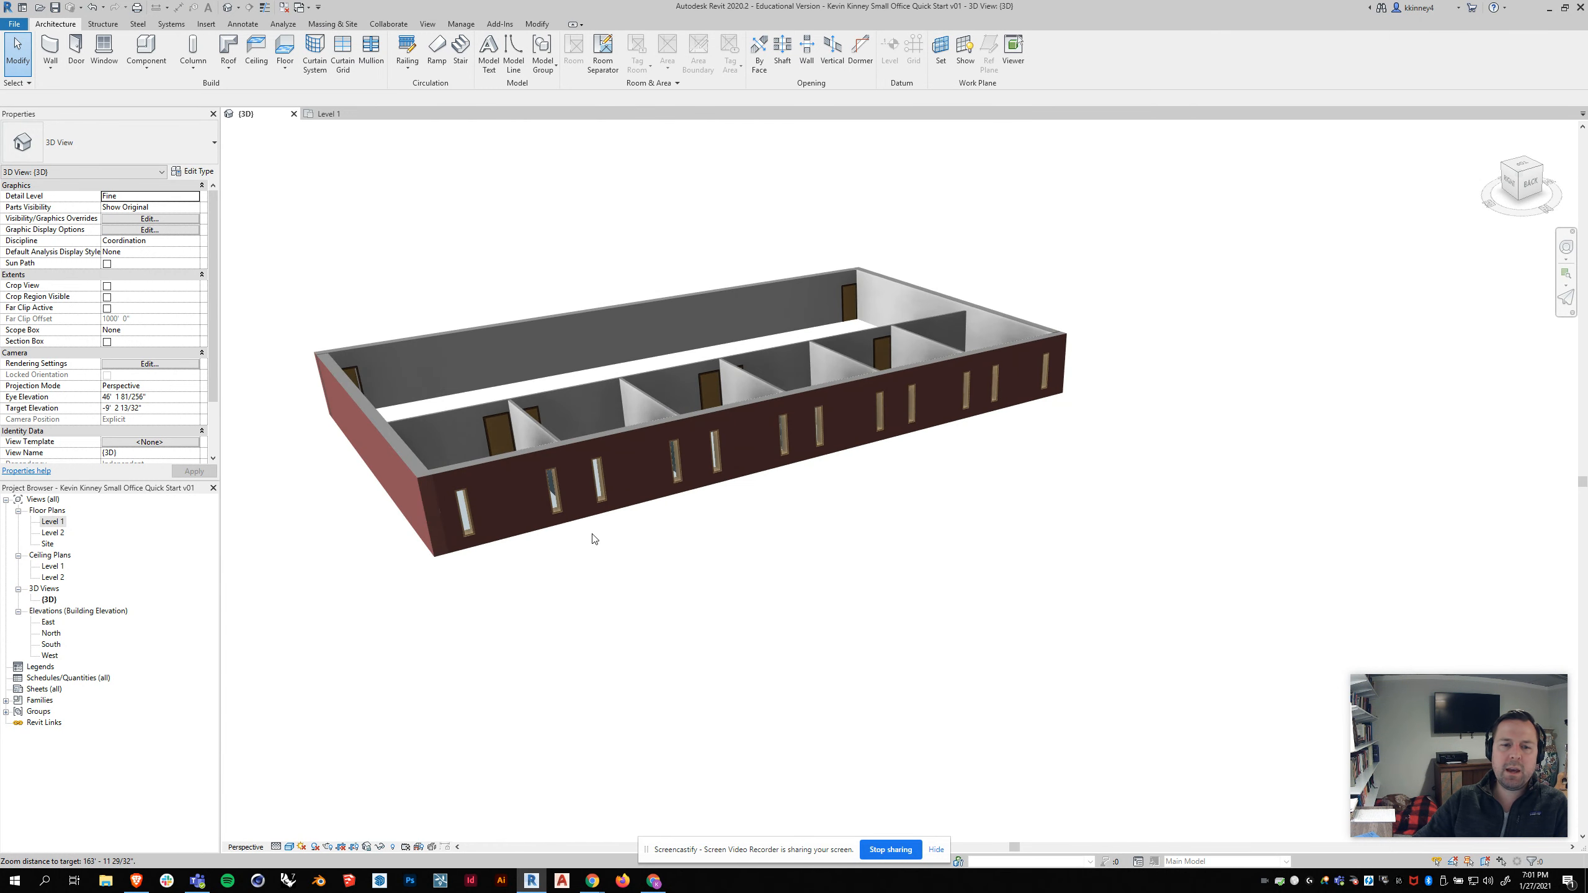
pyautogui.scroll(5, 625, 532)
pyautogui.keyDown('shift'); pyautogui.moveTo(656, 527); pyautogui.dragTo(529, 578, button='middle'); pyautogui.keyUp('shift')
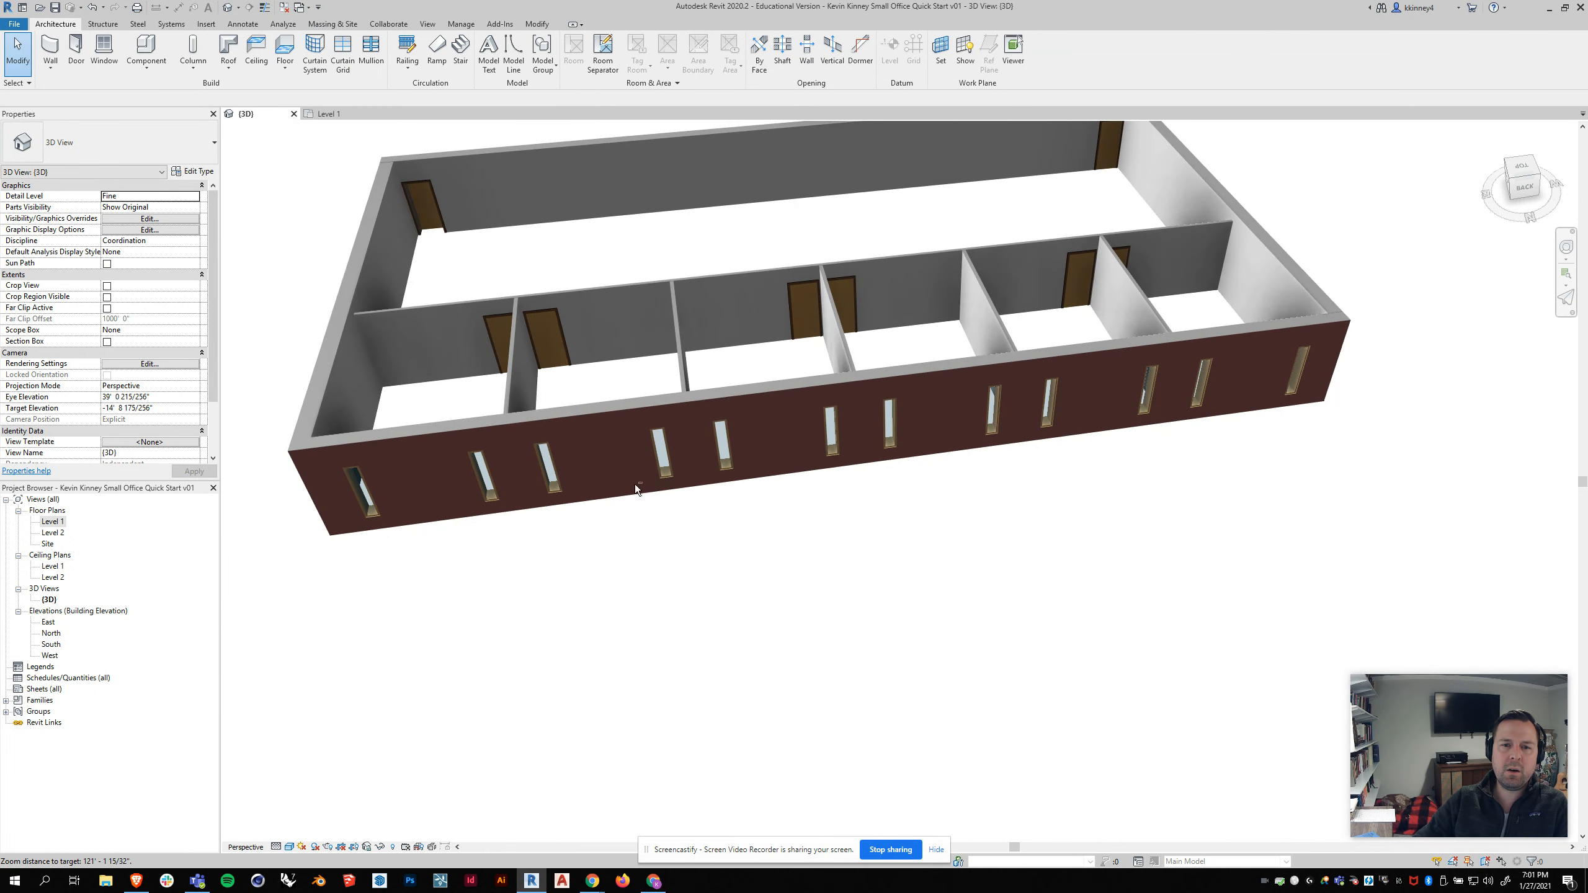
pyautogui.scroll(5, 809, 281)
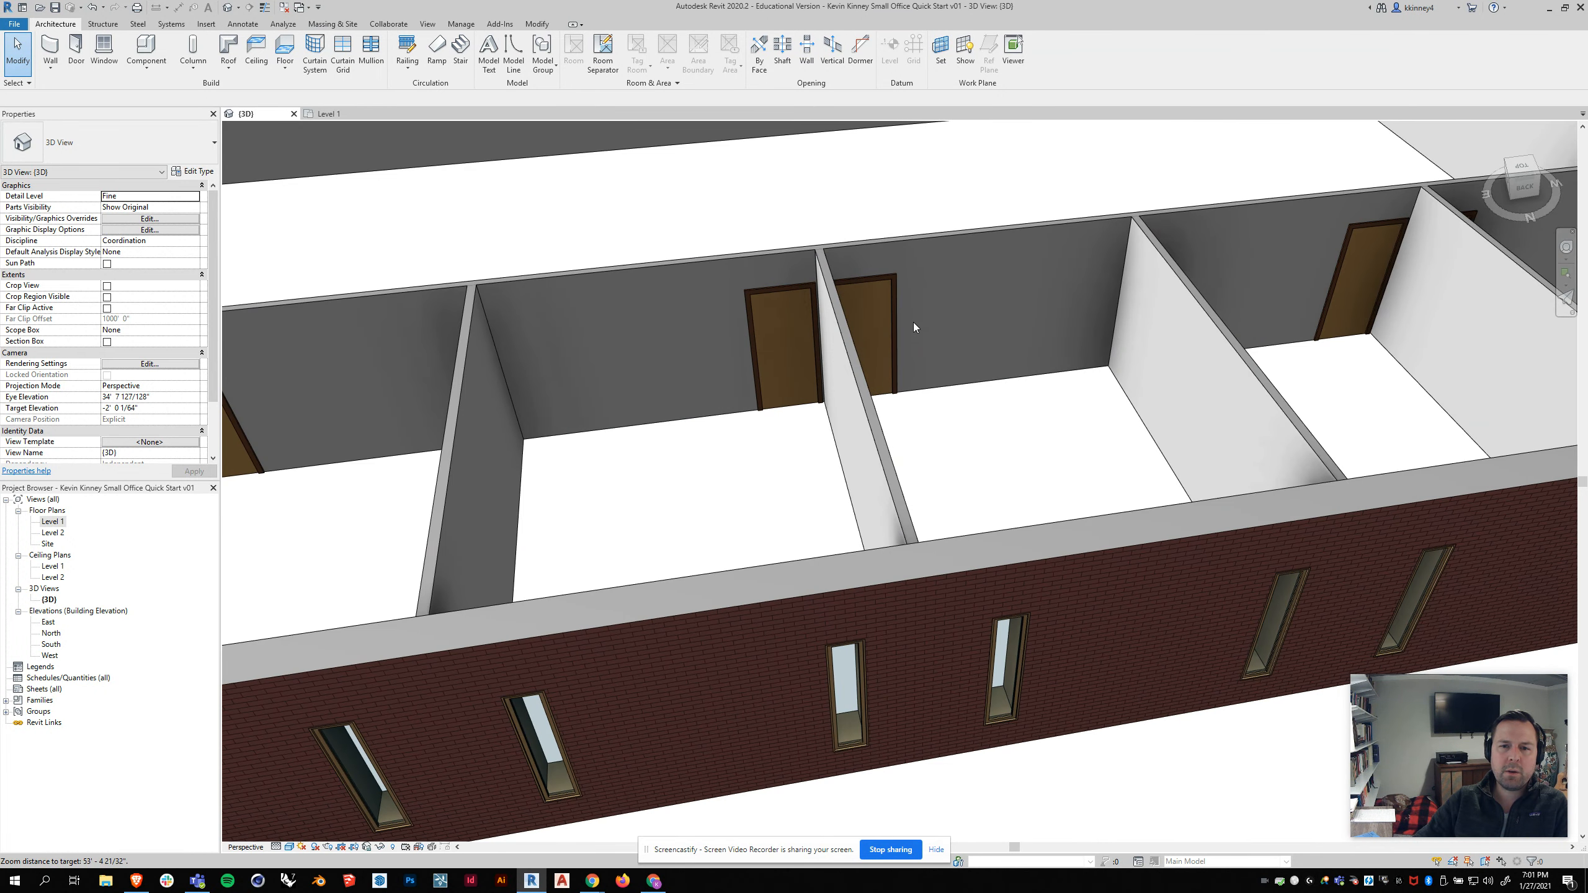
pyautogui.scroll(-6, 914, 320)
pyautogui.keyDown('shift'); pyautogui.moveTo(731, 645); pyautogui.dragTo(844, 636, button='middle'); pyautogui.keyUp('shift')
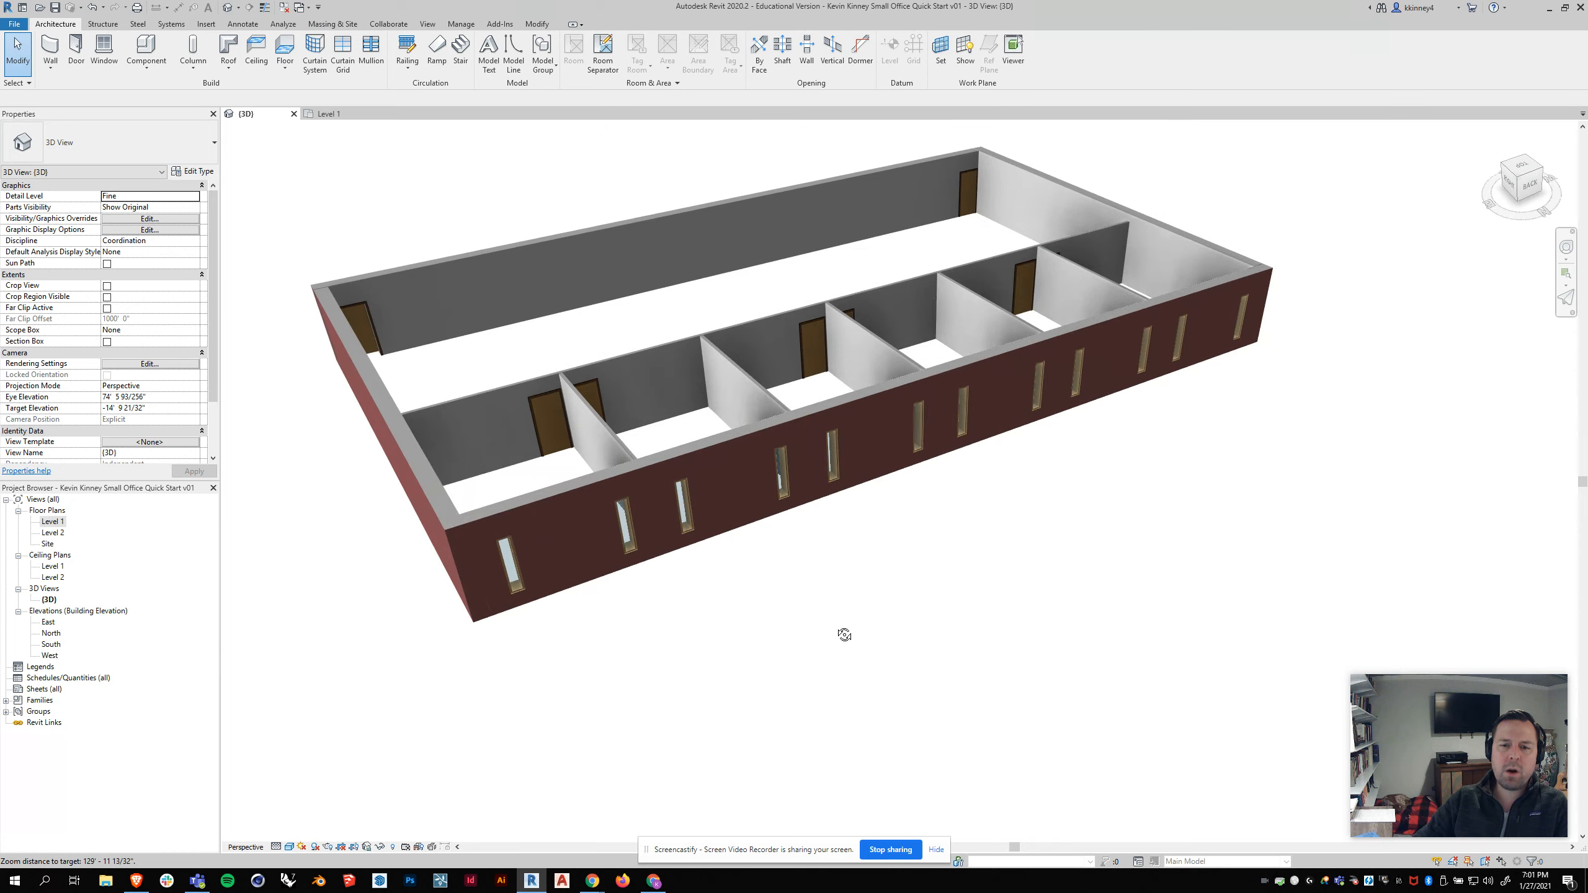
pyautogui.scroll(2, 532, 610)
pyautogui.click(328, 114)
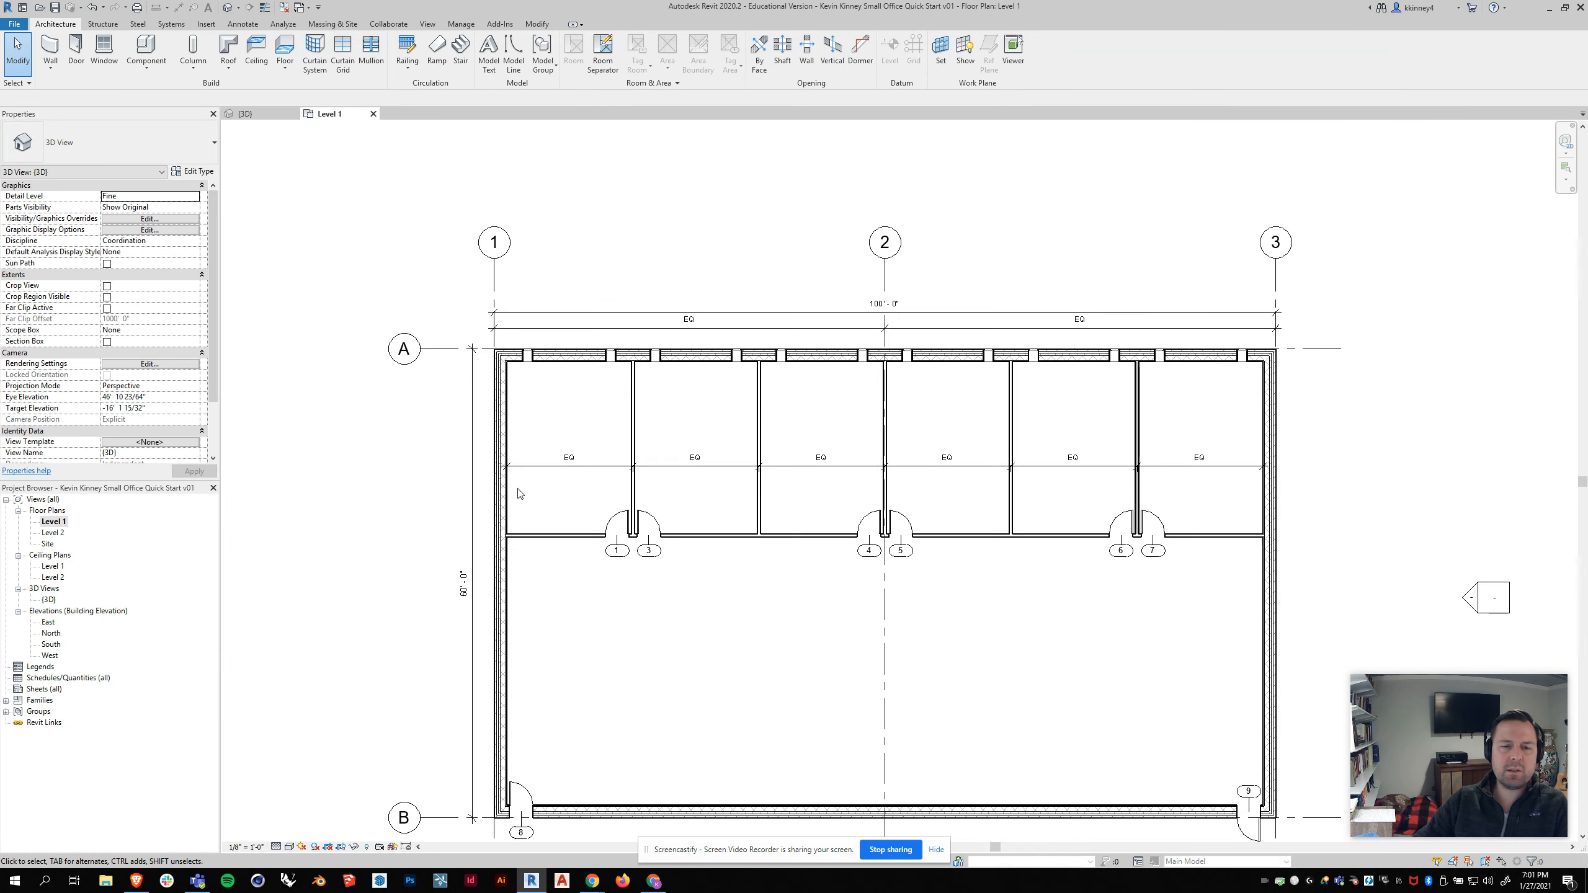
pyautogui.click(267, 115)
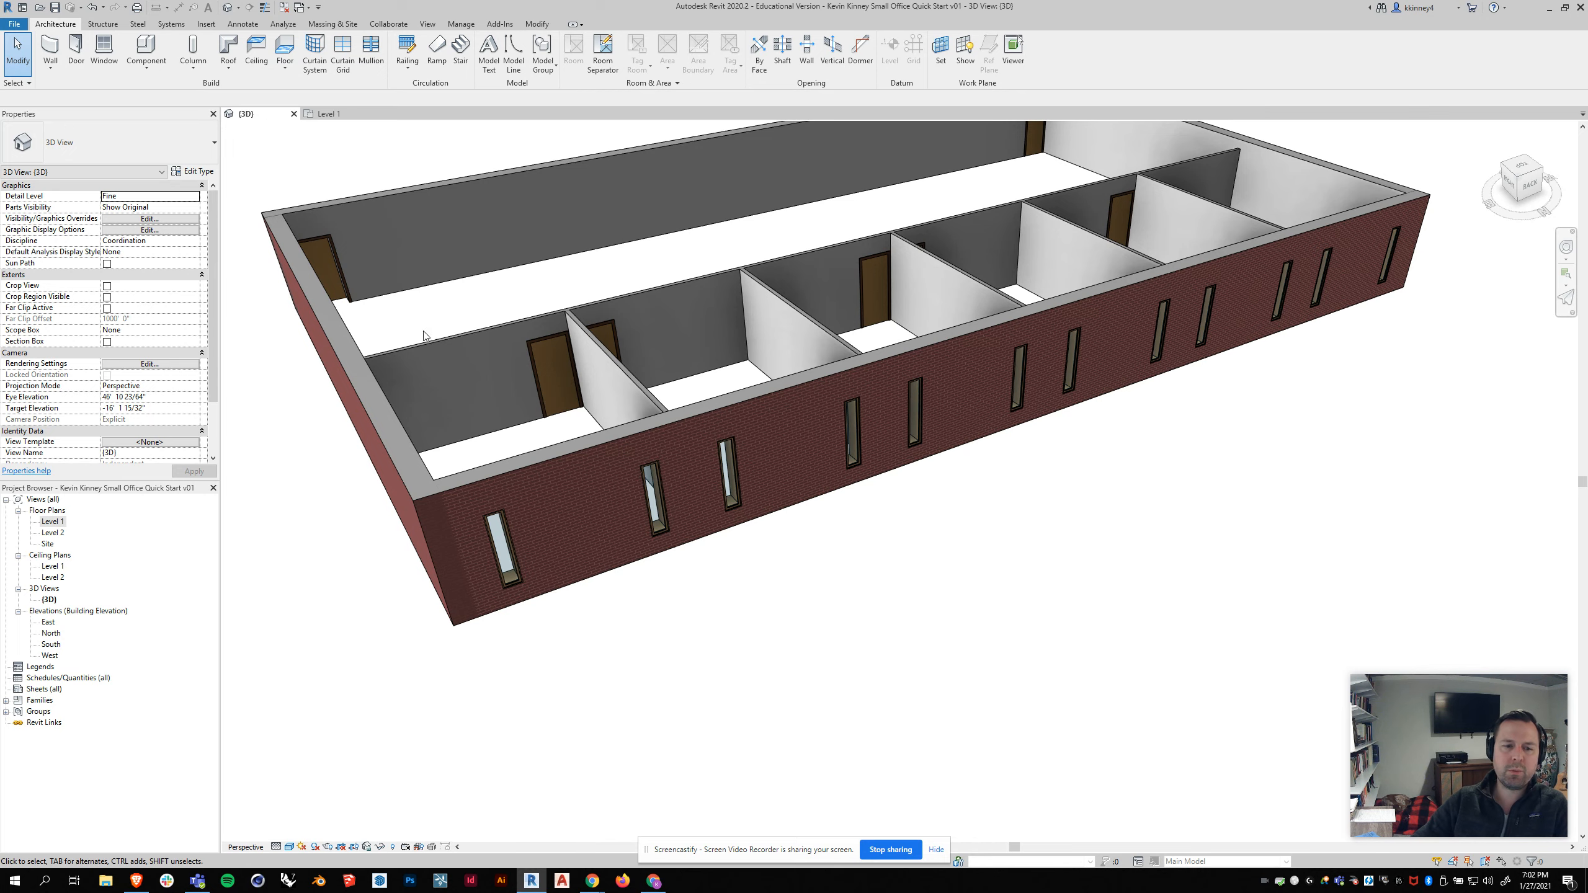
pyautogui.scroll(-1, 895, 472)
pyautogui.keyDown('shift'); pyautogui.moveTo(895, 473); pyautogui.dragTo(946, 508, button='middle'); pyautogui.keyUp('shift')
# Step: Return to the Level 1 plan and check the first office window's distance from the partition
pyautogui.click(334, 115)
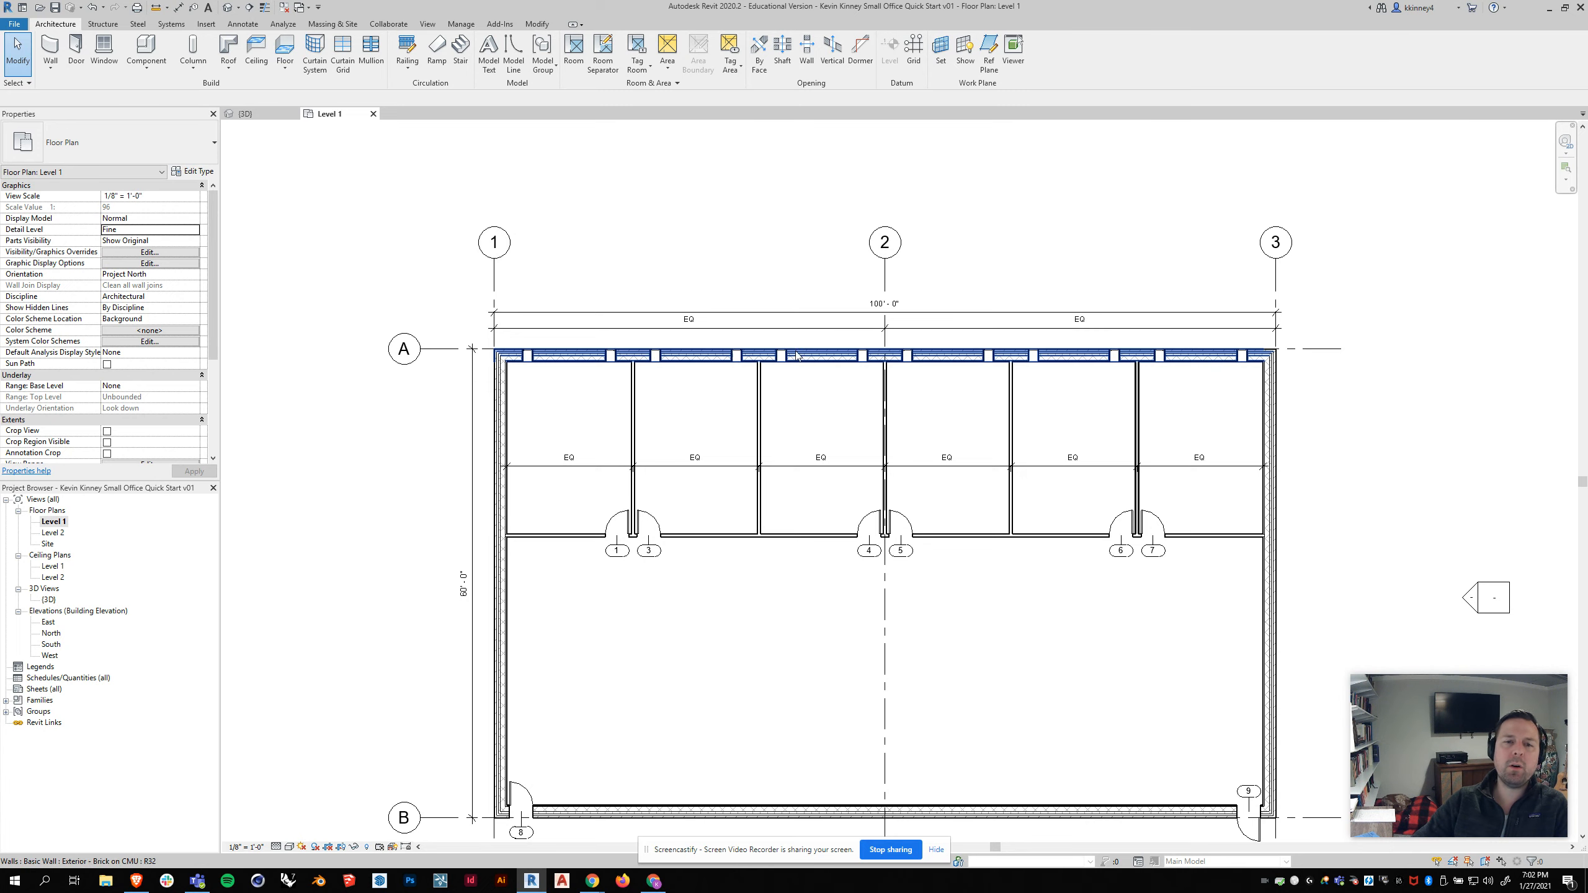
pyautogui.scroll(2, 649, 403)
pyautogui.click(580, 319)
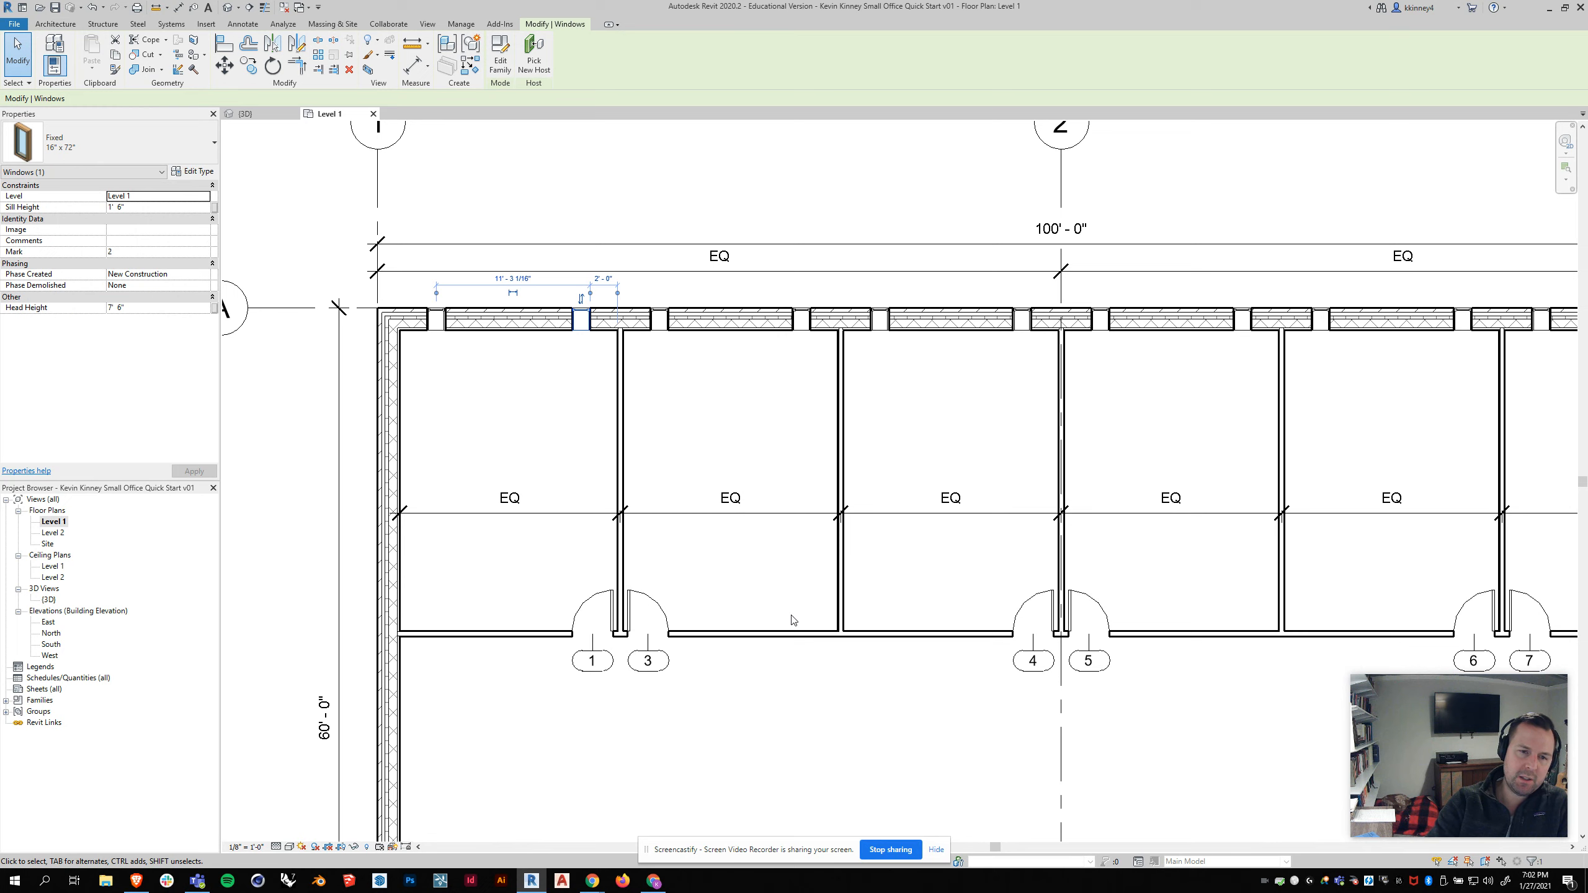
pyautogui.press('Escape')
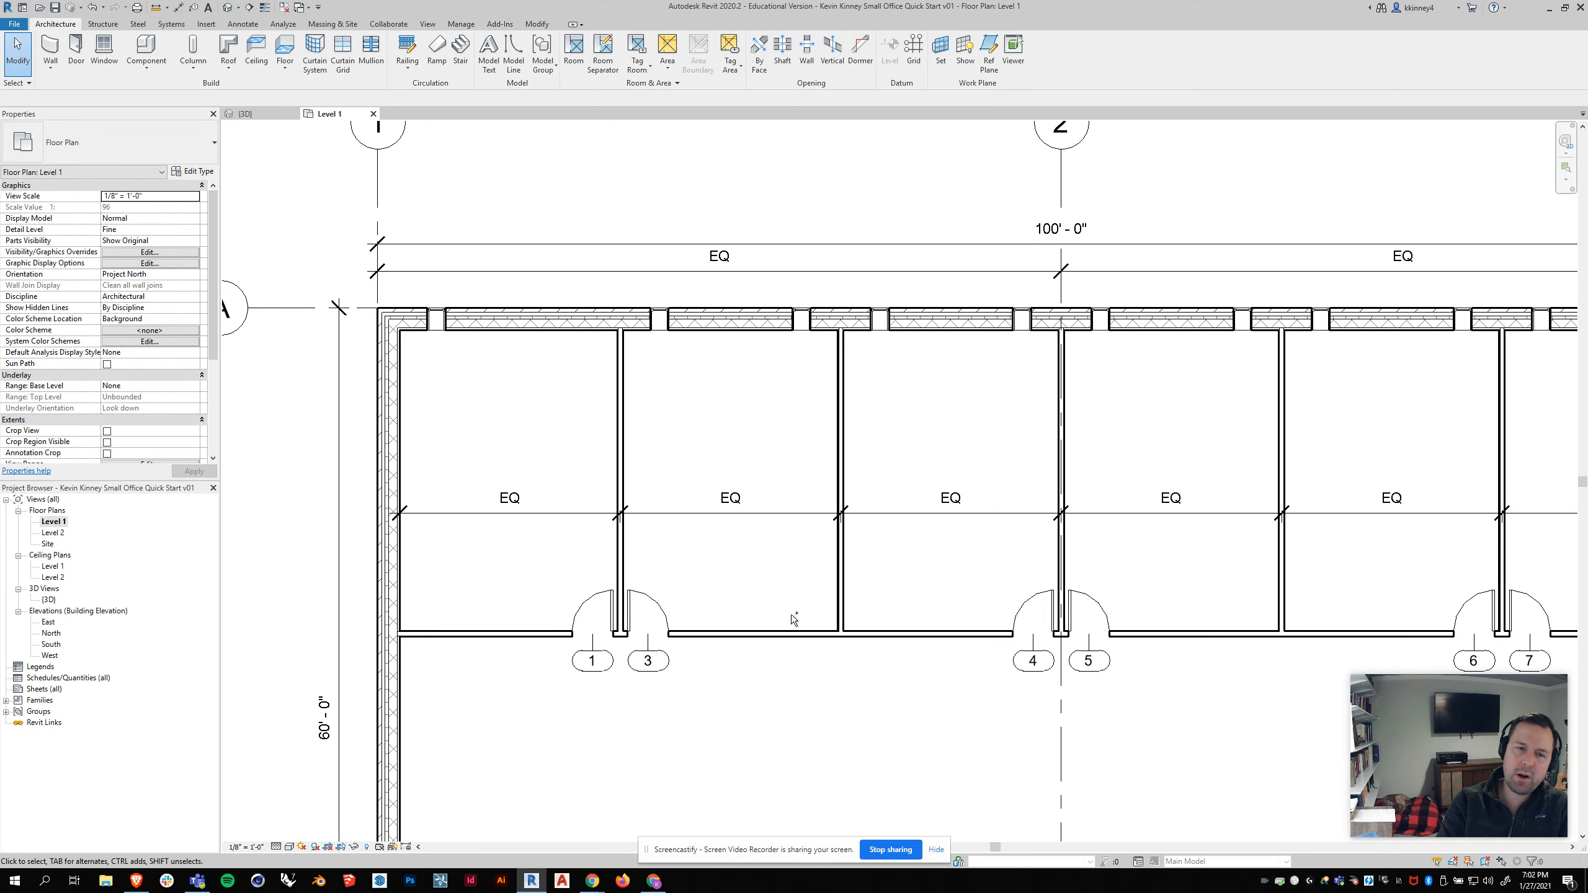
# Step: Undo the last change to the floor plan
pyautogui.hotkey('ctrl', 'z')
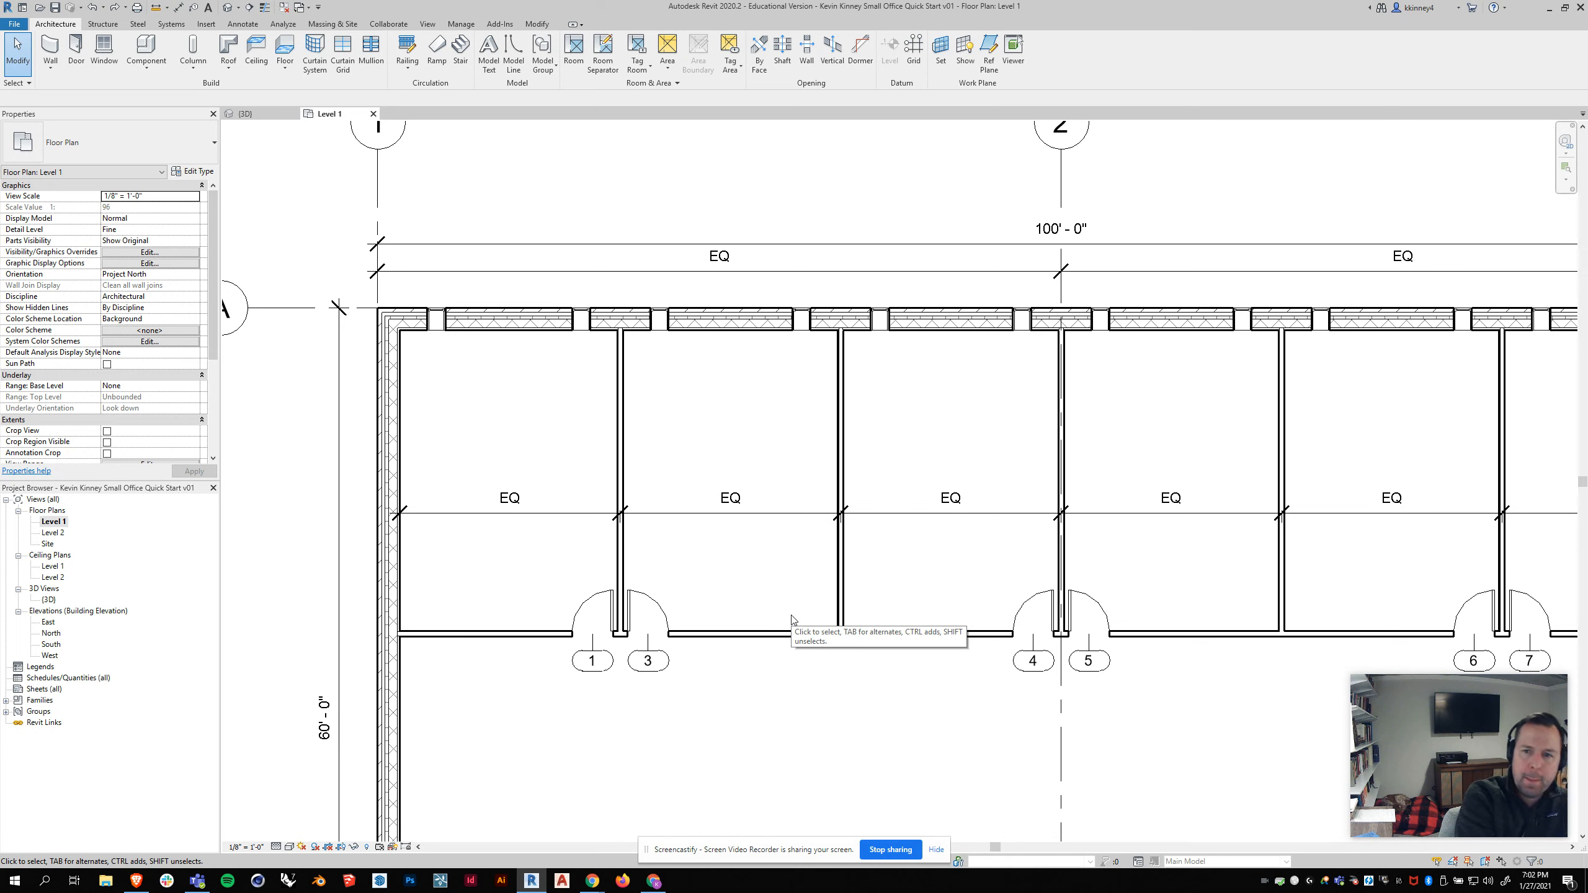
pyautogui.scroll(-5, 563, 432)
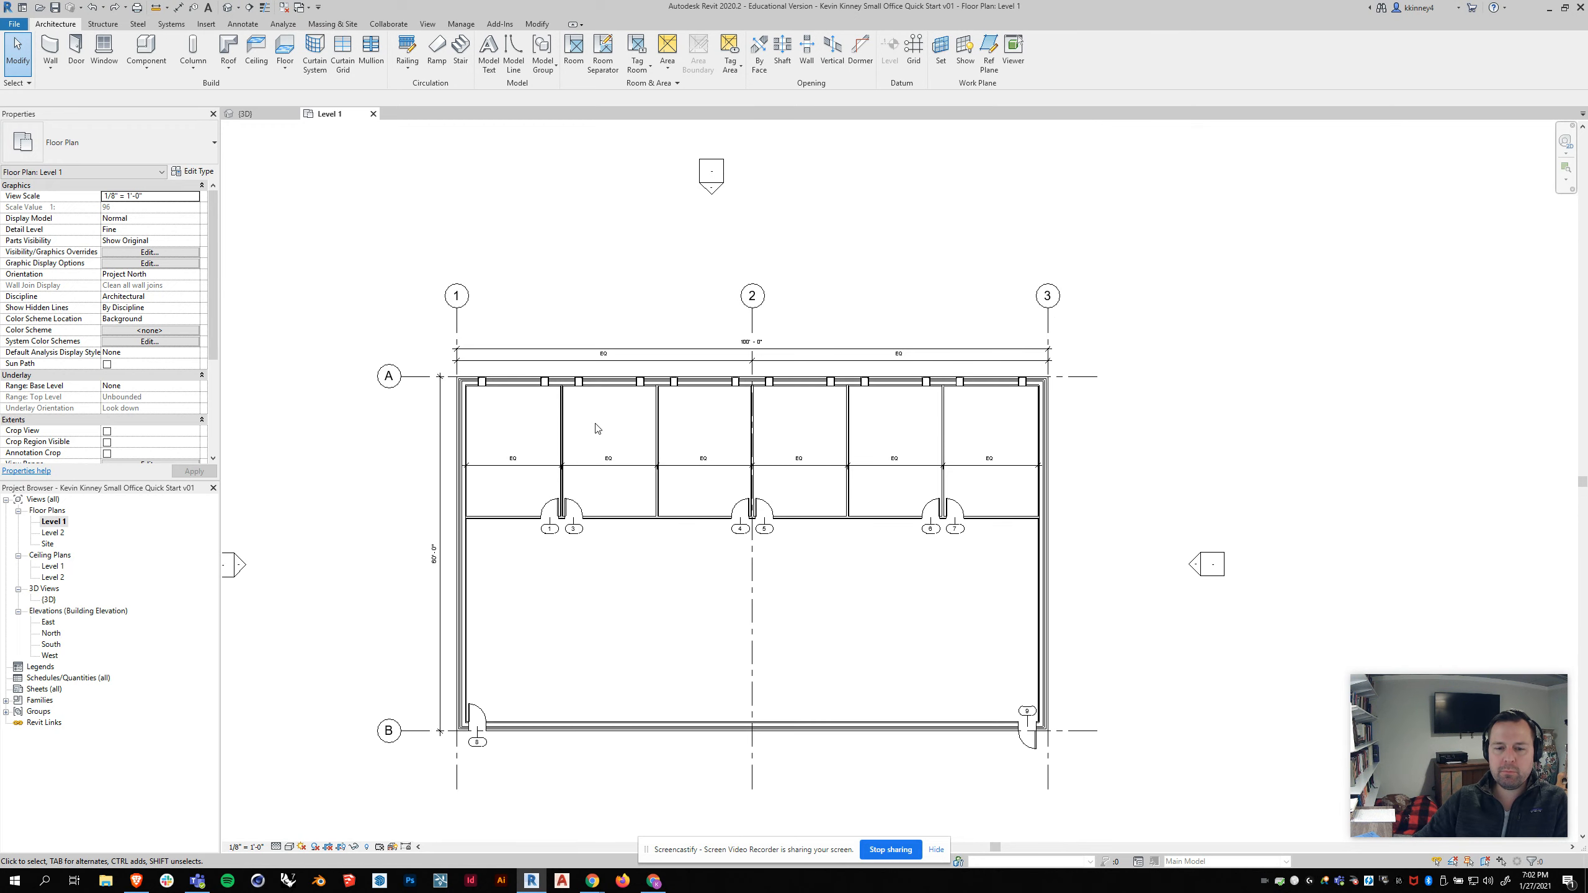
pyautogui.scroll(-1, 997, 425)
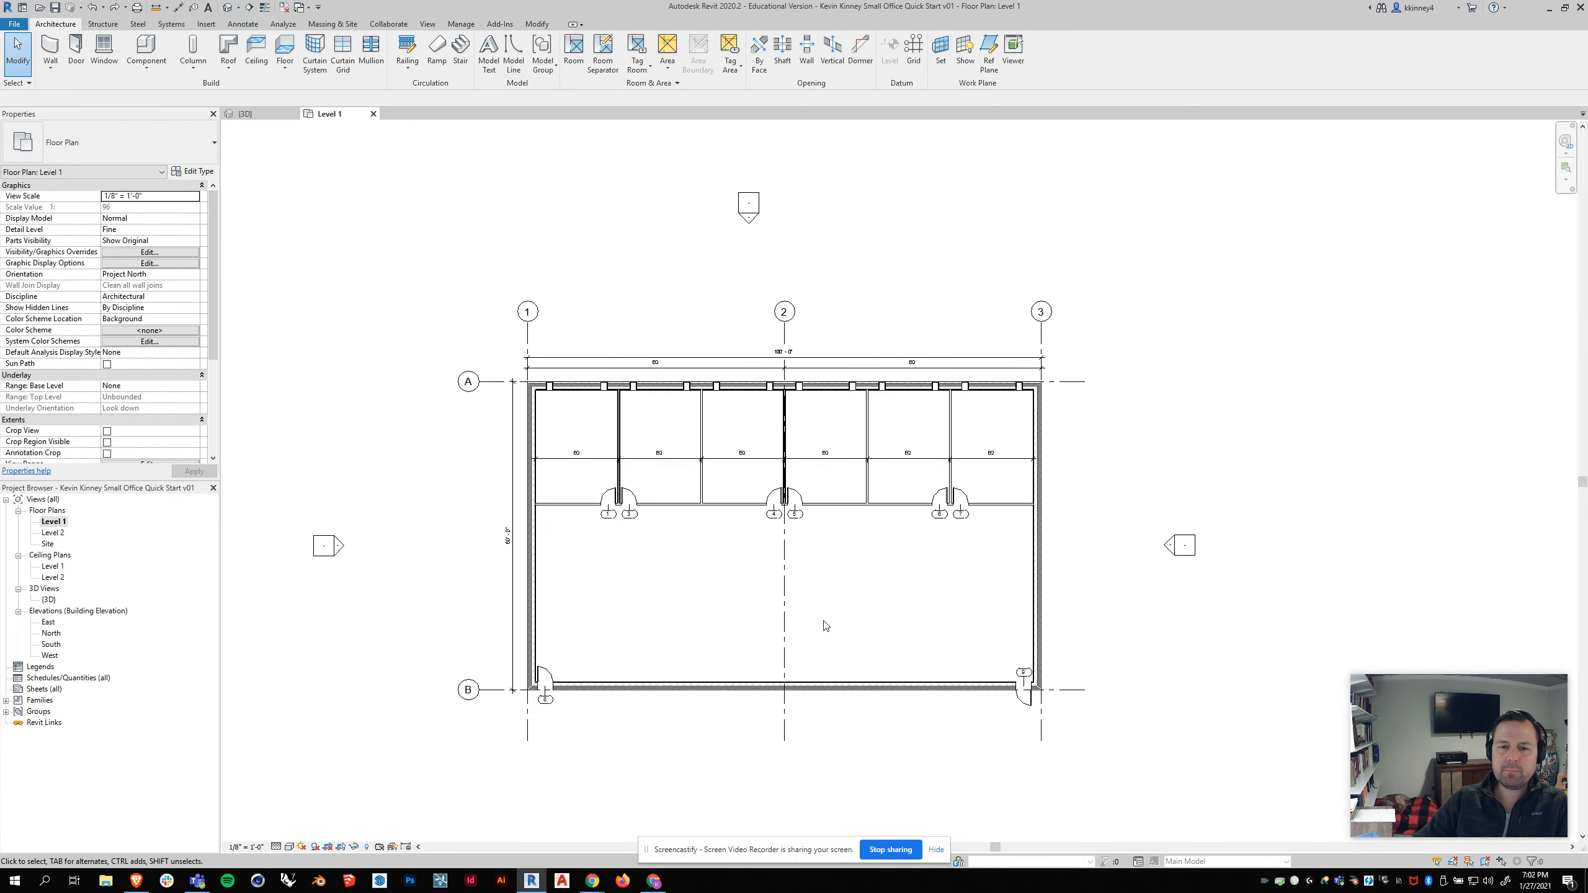
pyautogui.scroll(2, 821, 614)
pyautogui.scroll(1, 653, 383)
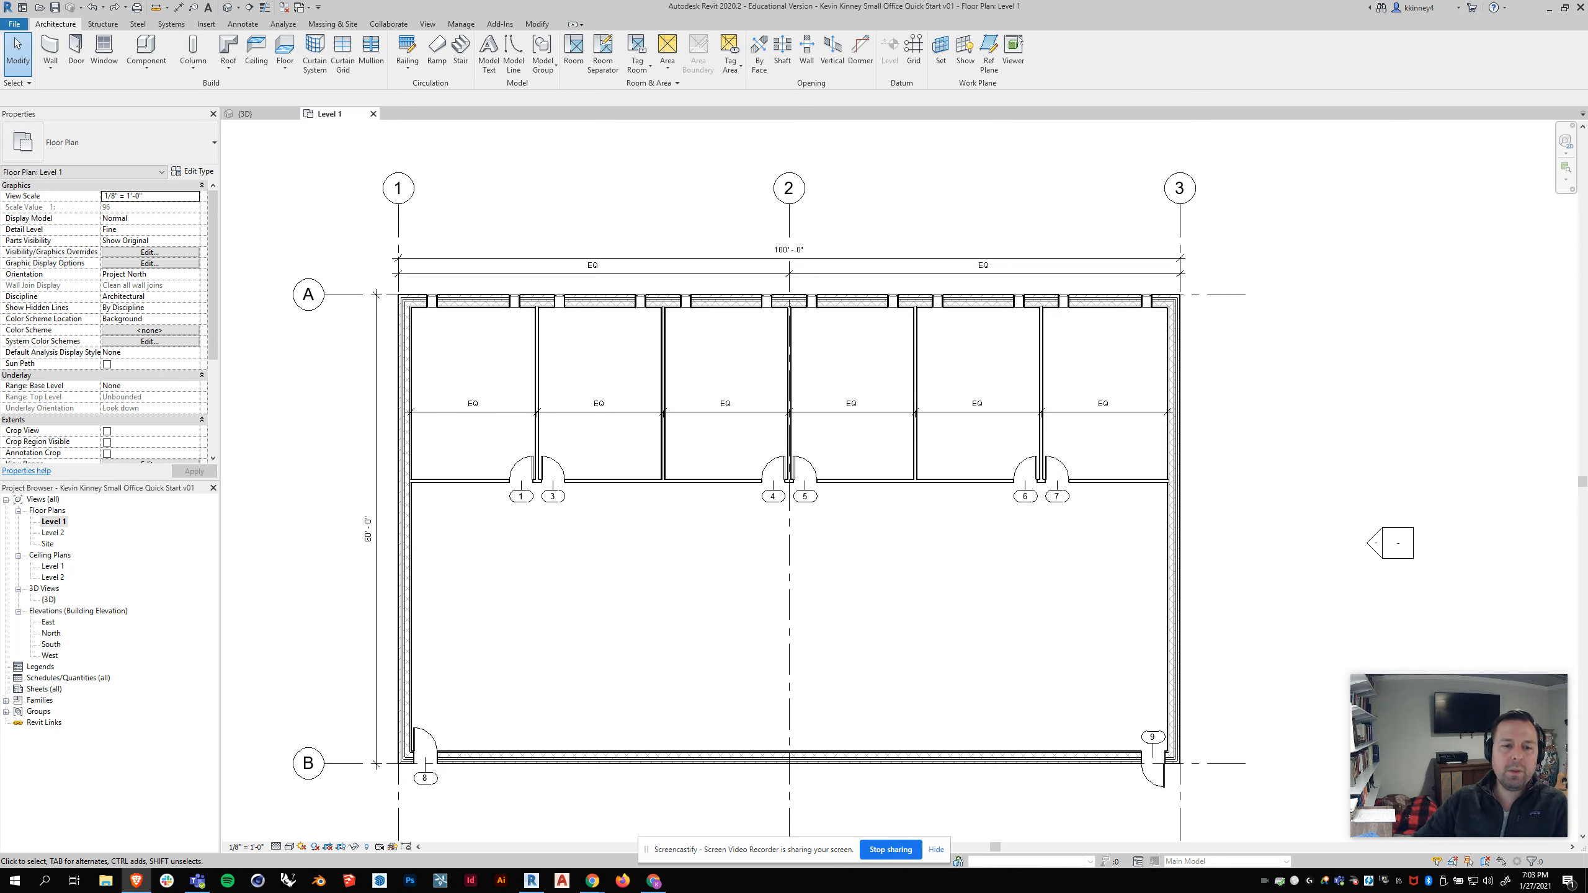
pyautogui.scroll(5, 427, 288)
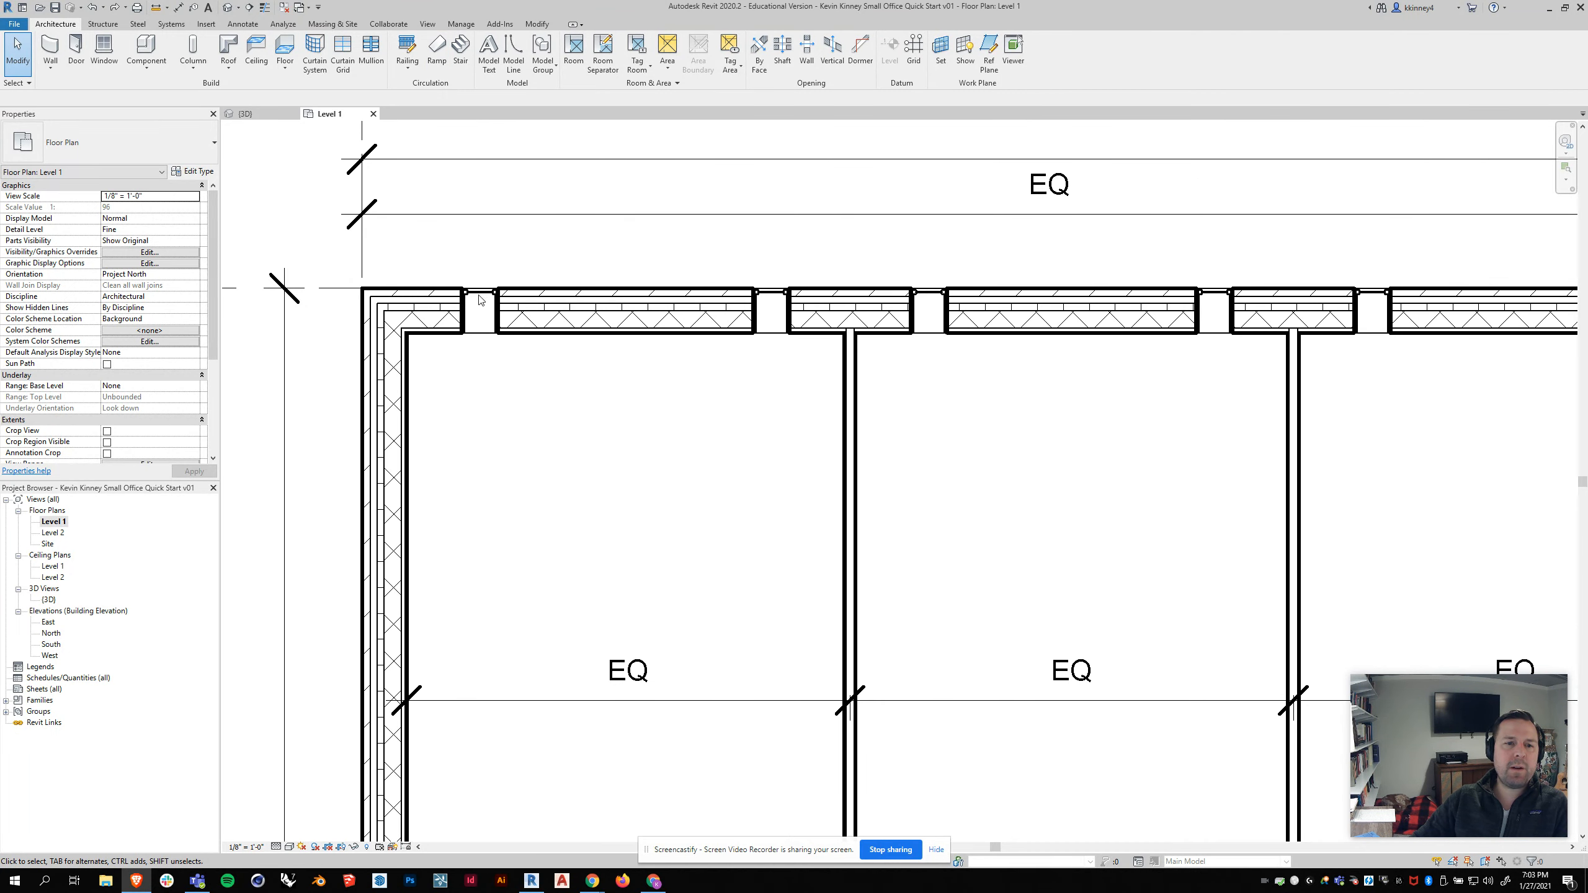
# Step: Select the first office window and zoom in to inspect its temporary dimensions to the end wall
pyautogui.click(483, 299)
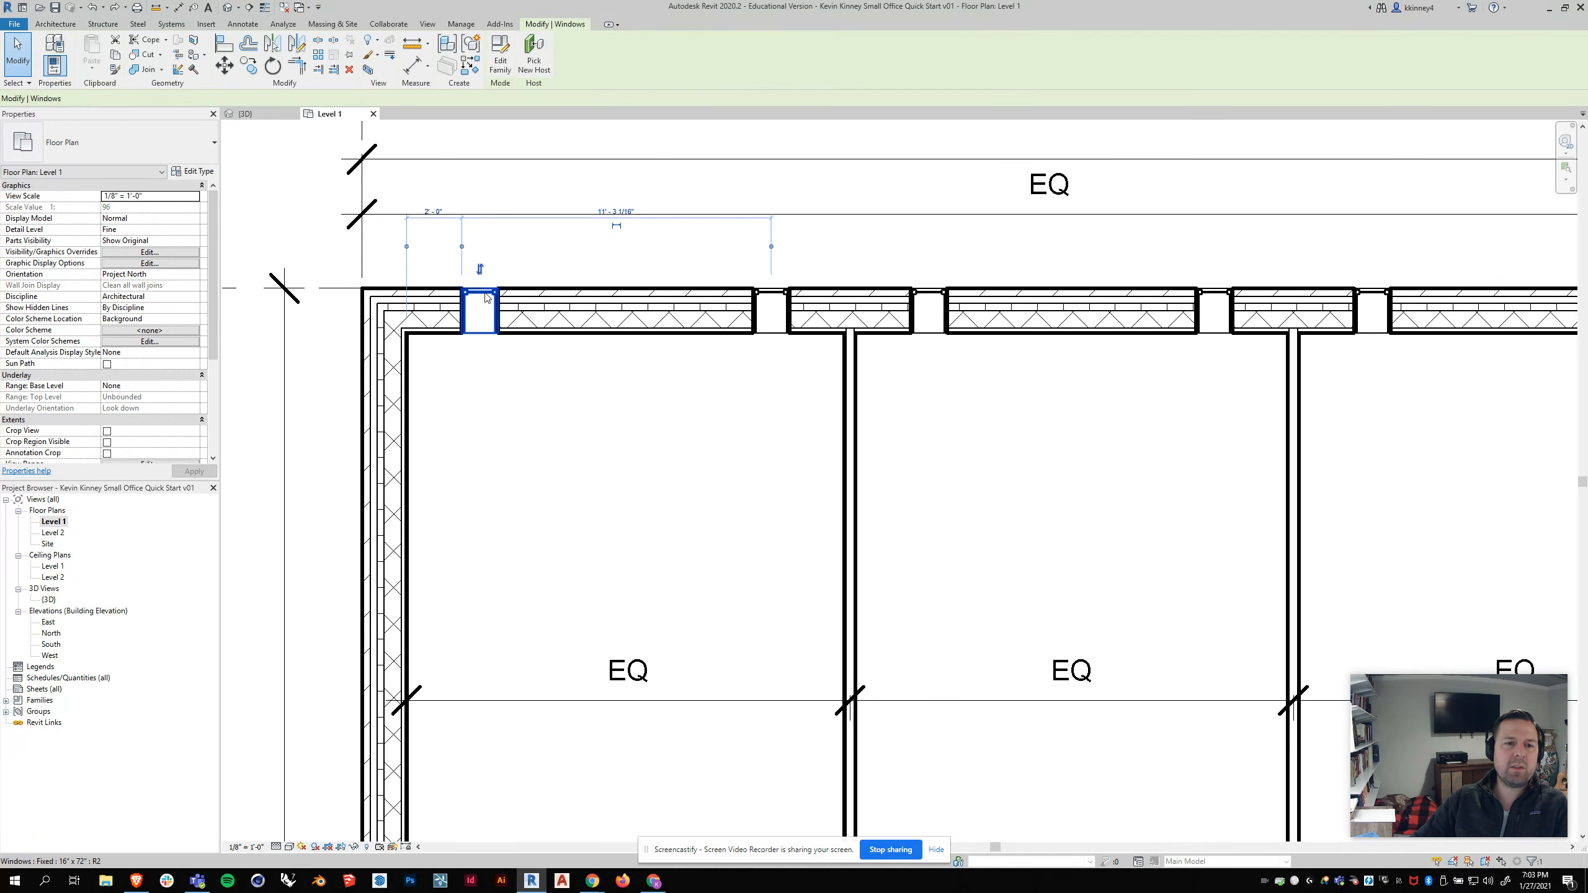
pyautogui.scroll(1, 497, 300)
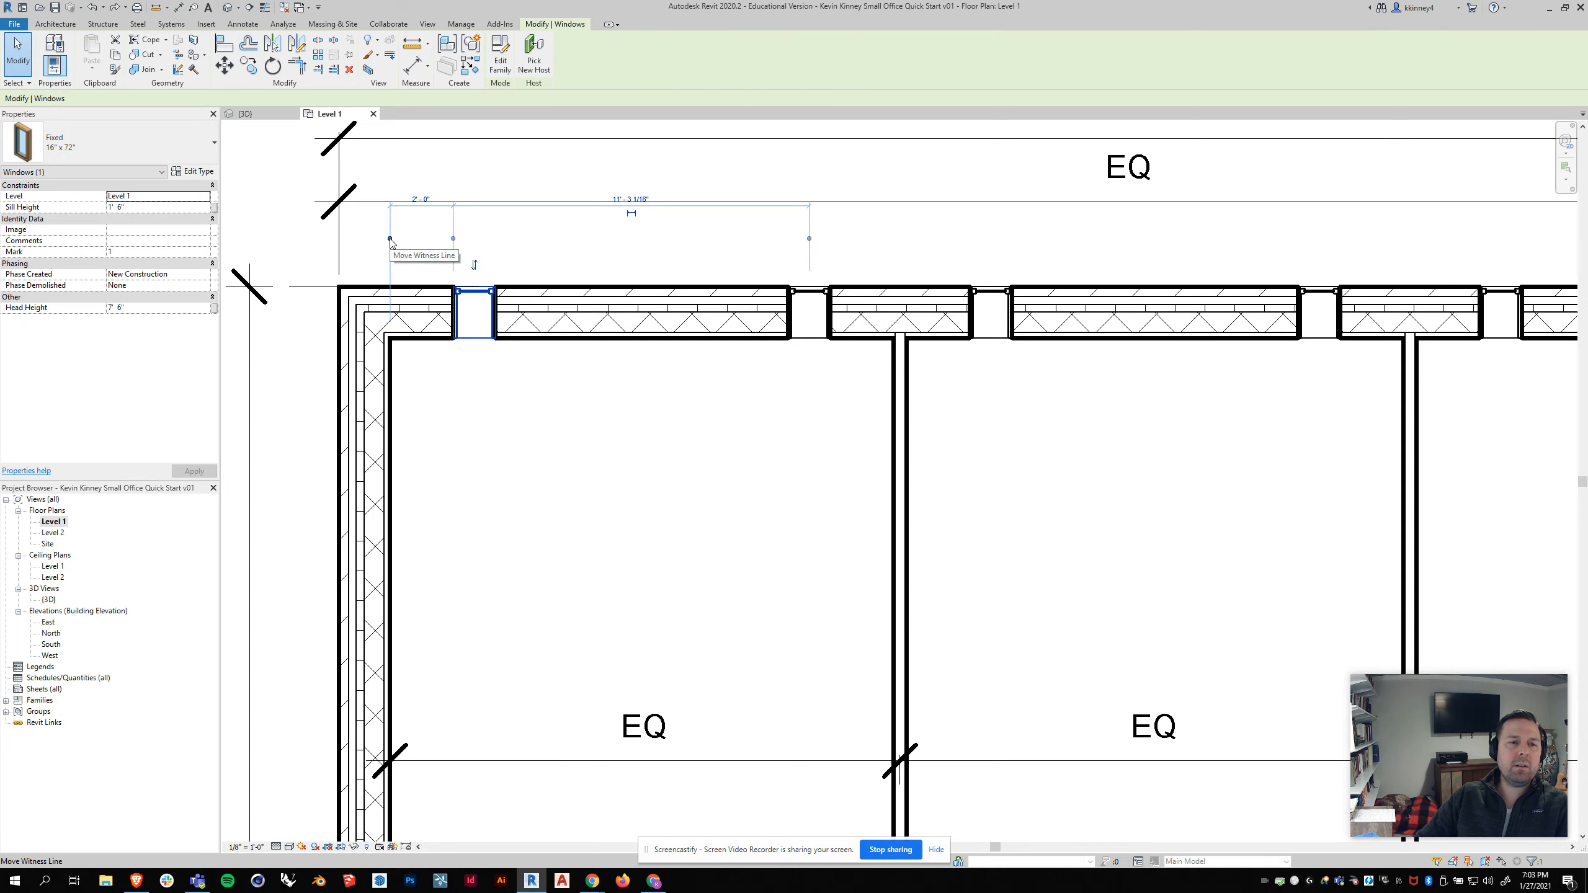
pyautogui.scroll(-3, 336, 341)
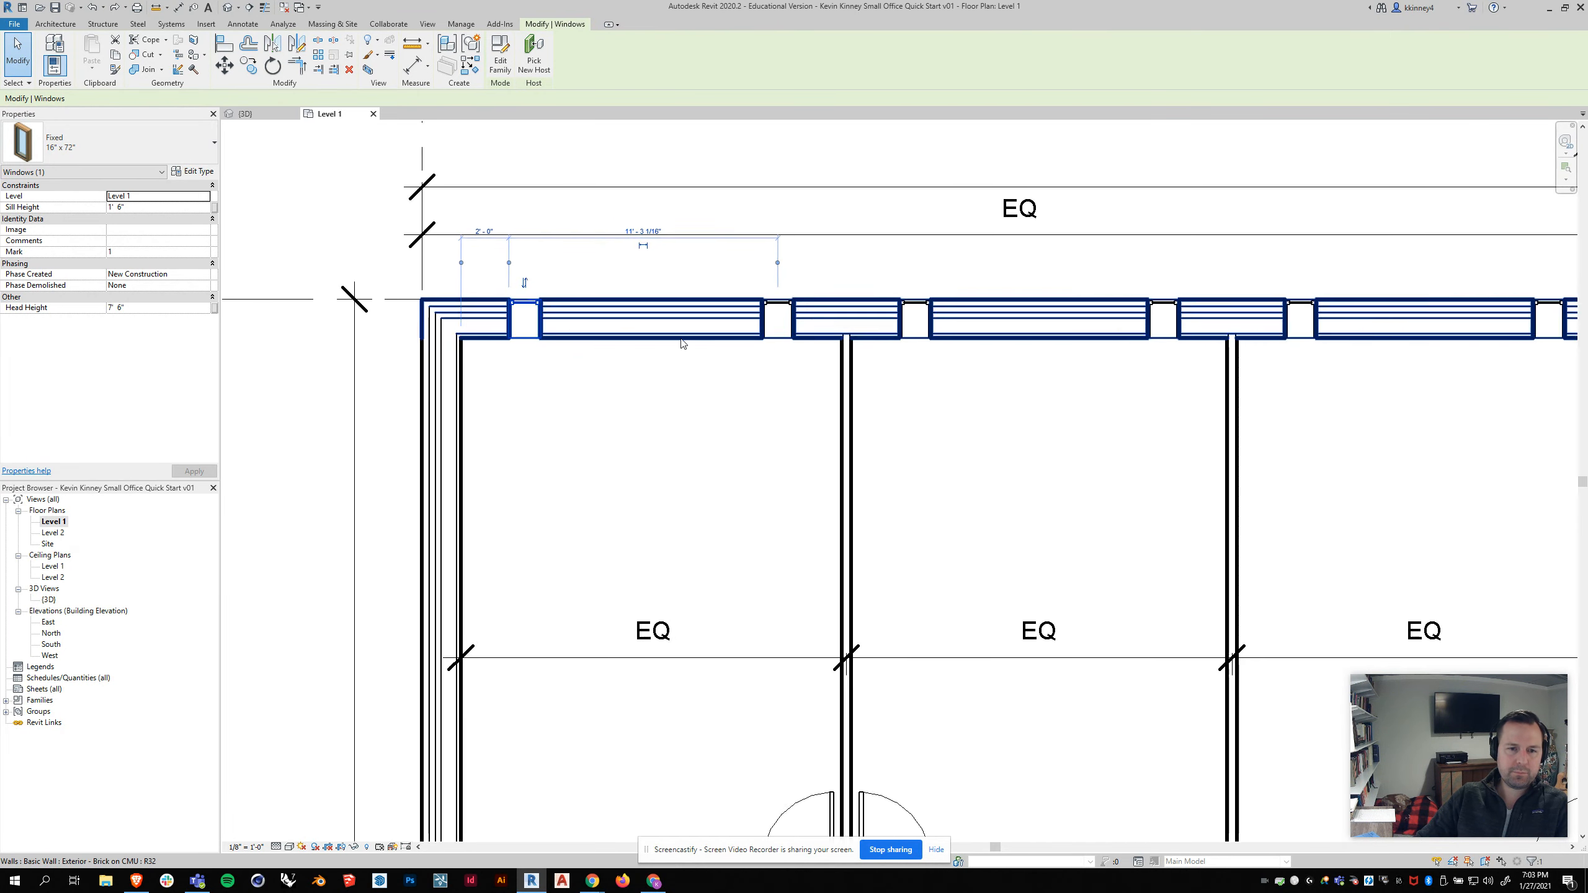
pyautogui.scroll(2, 336, 341)
pyautogui.press('Escape')
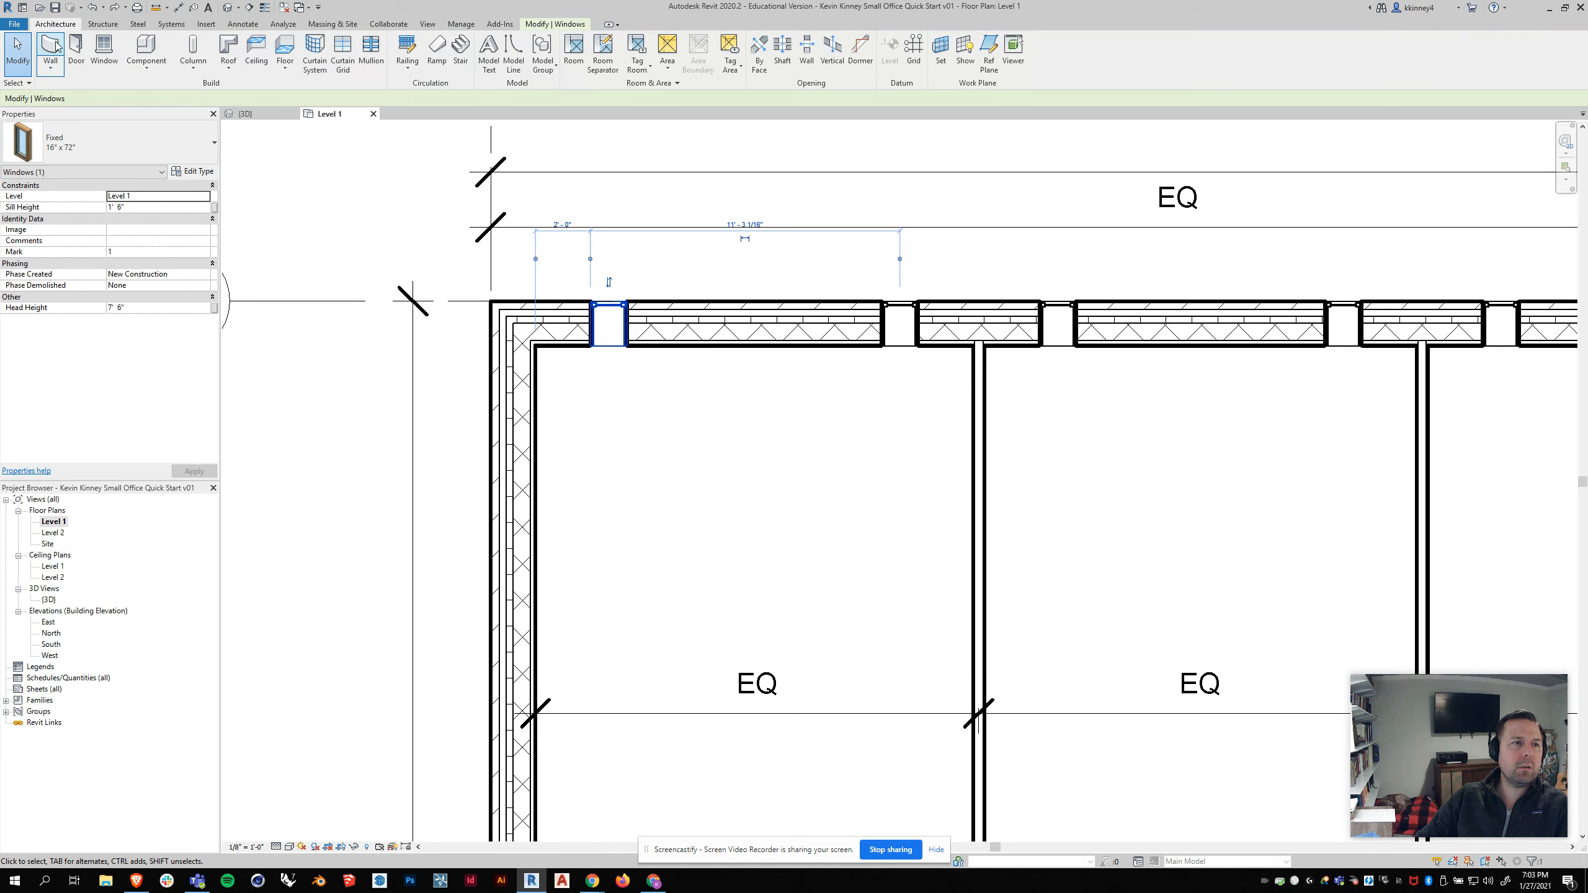
# Step: Draw a temporary wall about 9' long outside the building's west end wall
pyautogui.press('w')
pyautogui.press('a')
pyautogui.click(280, 245)
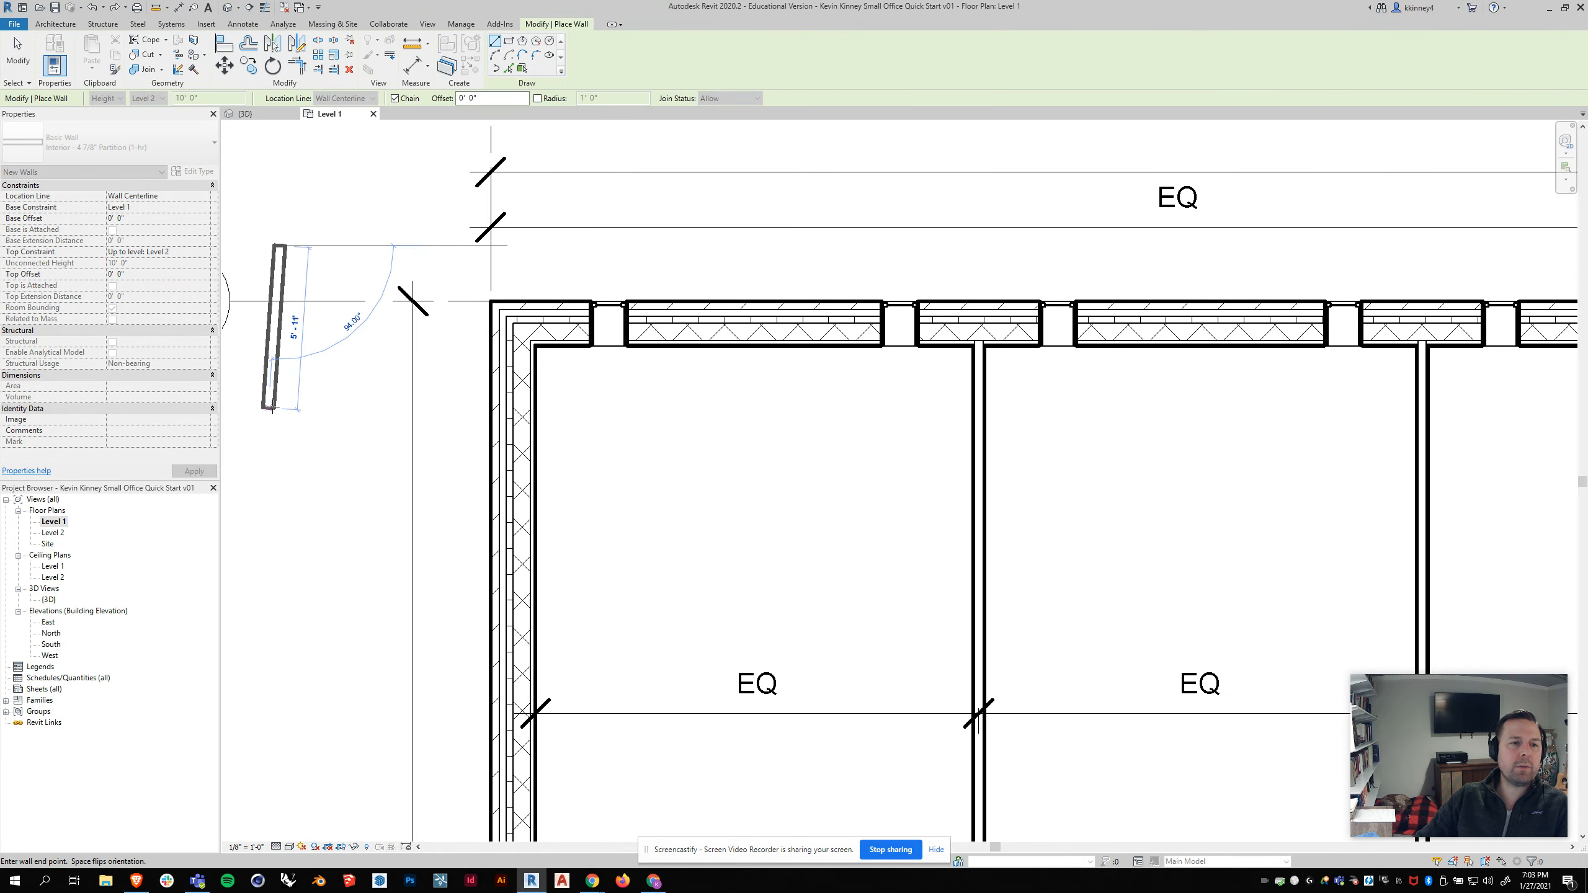
pyautogui.click(279, 406)
pyautogui.press('Escape')
pyautogui.press('Escape')
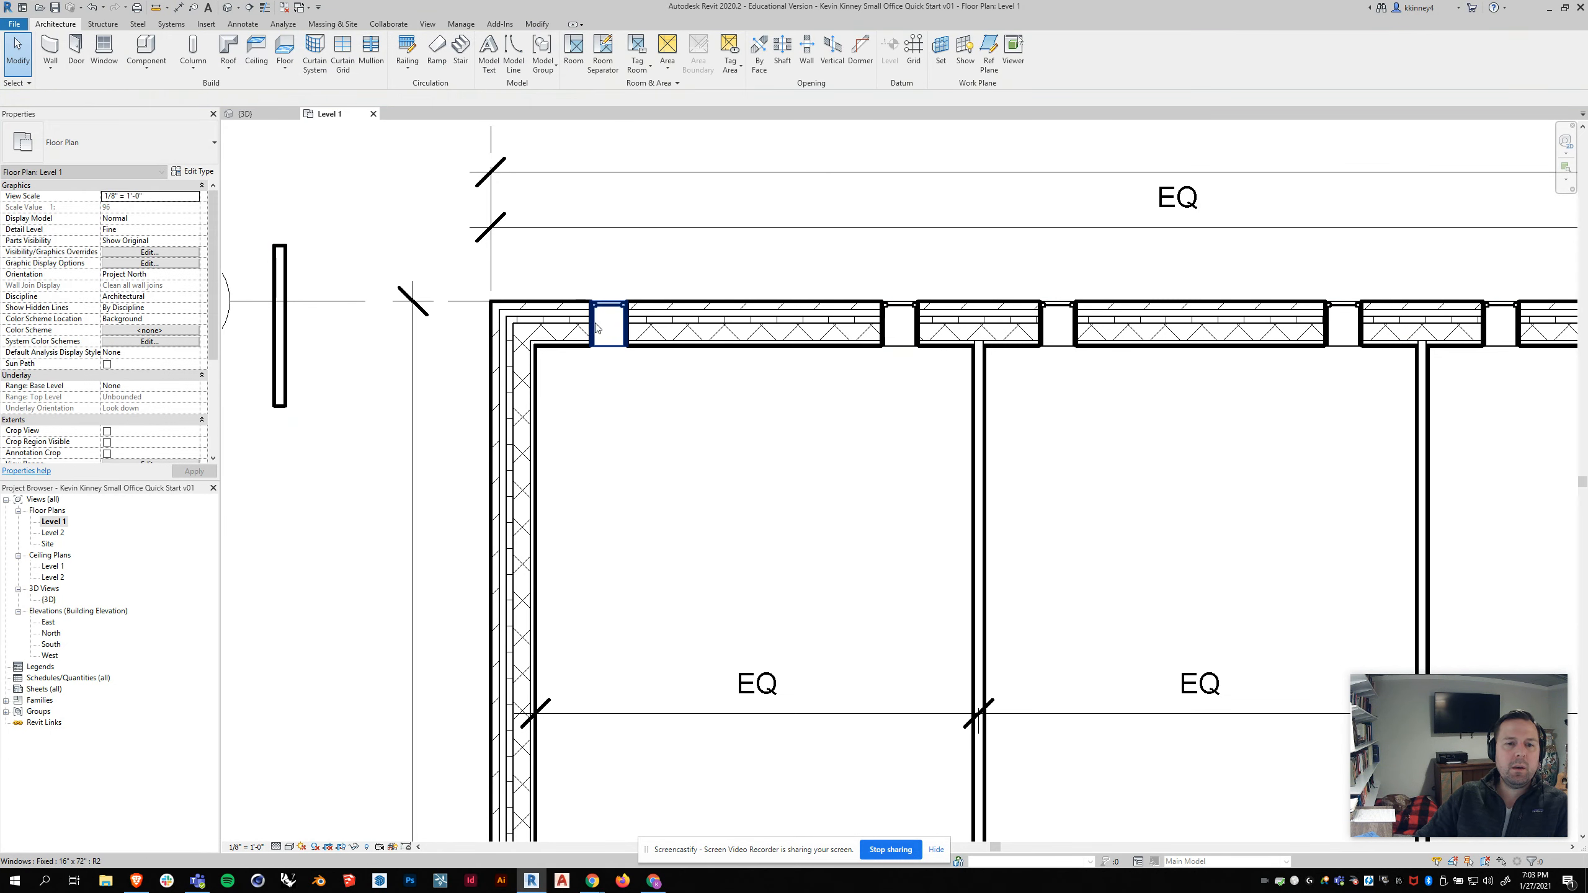
# Step: Try moving the first window's witness line to the end wall and the temporary wall, then delete the temporary wall
pyautogui.click(610, 311)
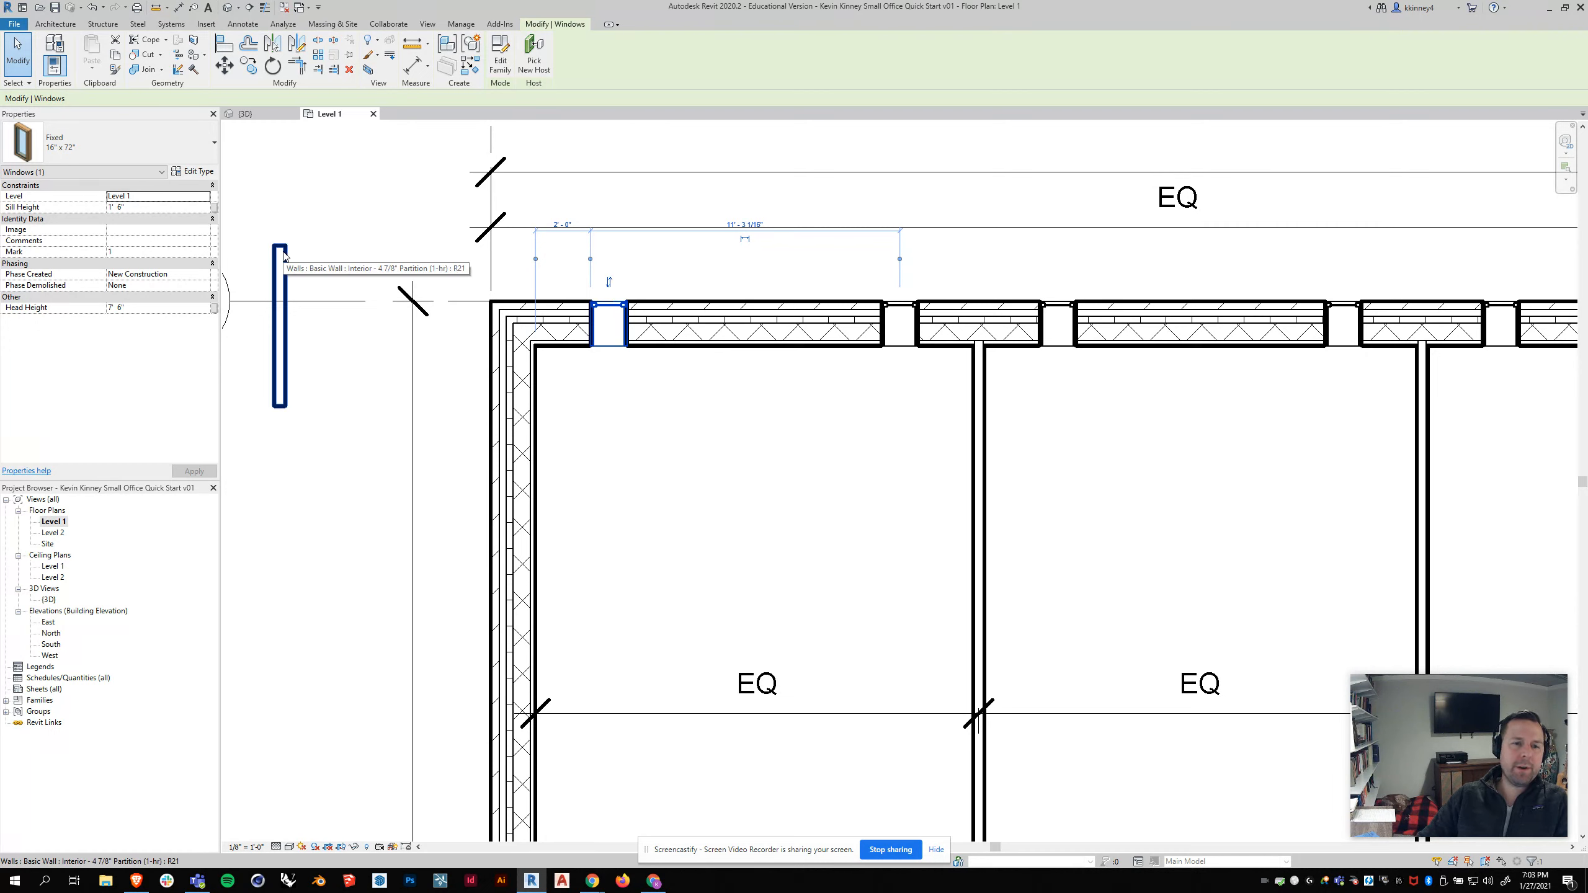
pyautogui.moveTo(536, 258)
pyautogui.mouseDown()
pyautogui.moveTo(493, 267)
pyautogui.moveTo(513, 265)
pyautogui.mouseUp()
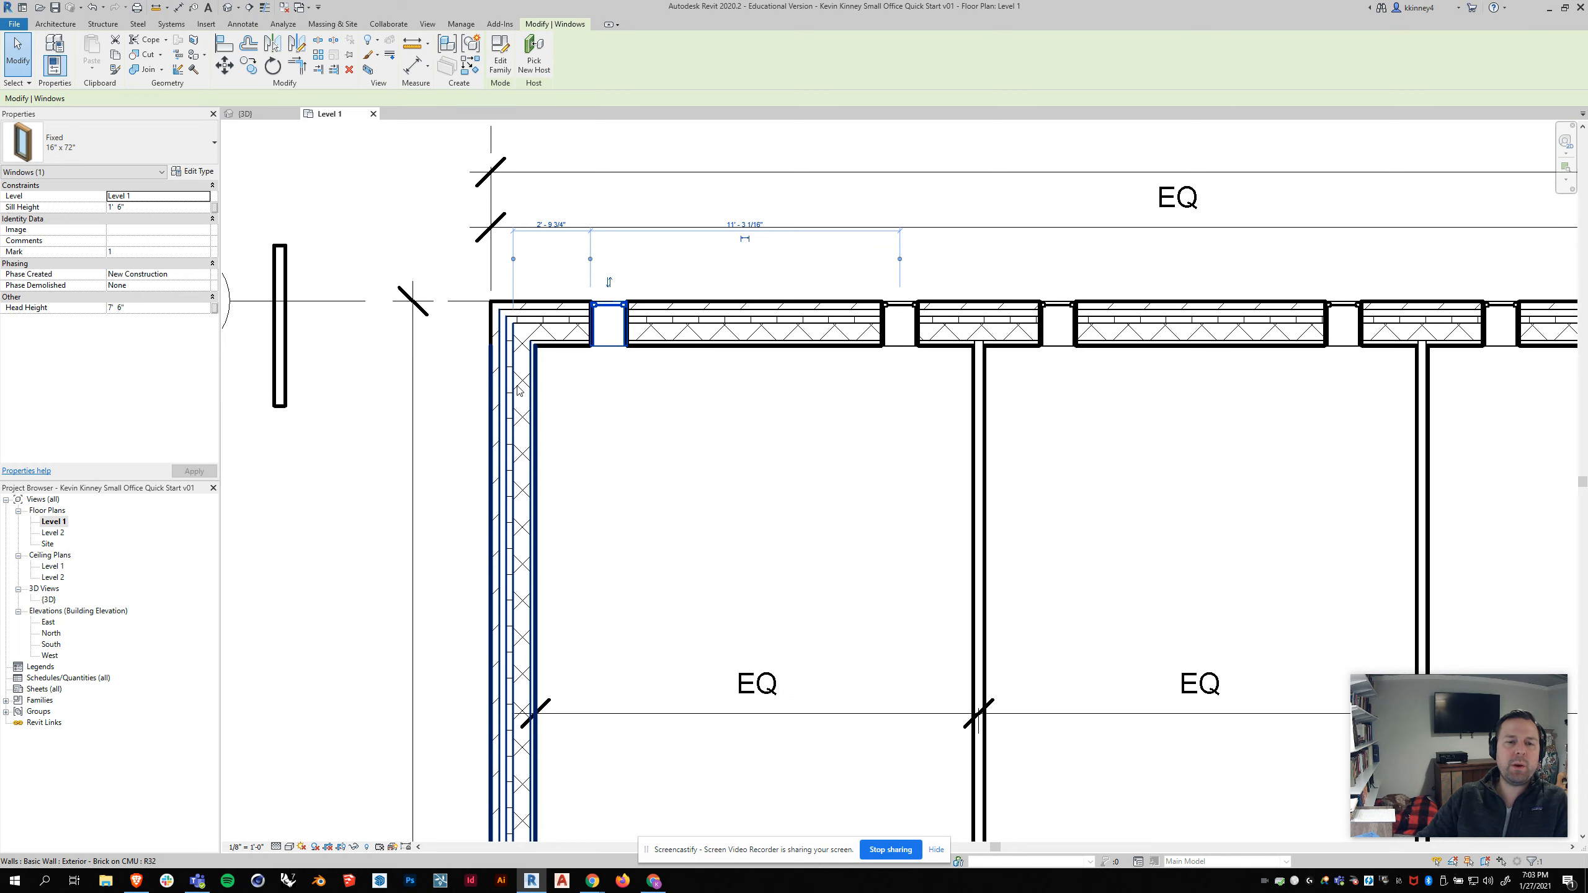
pyautogui.click(515, 259)
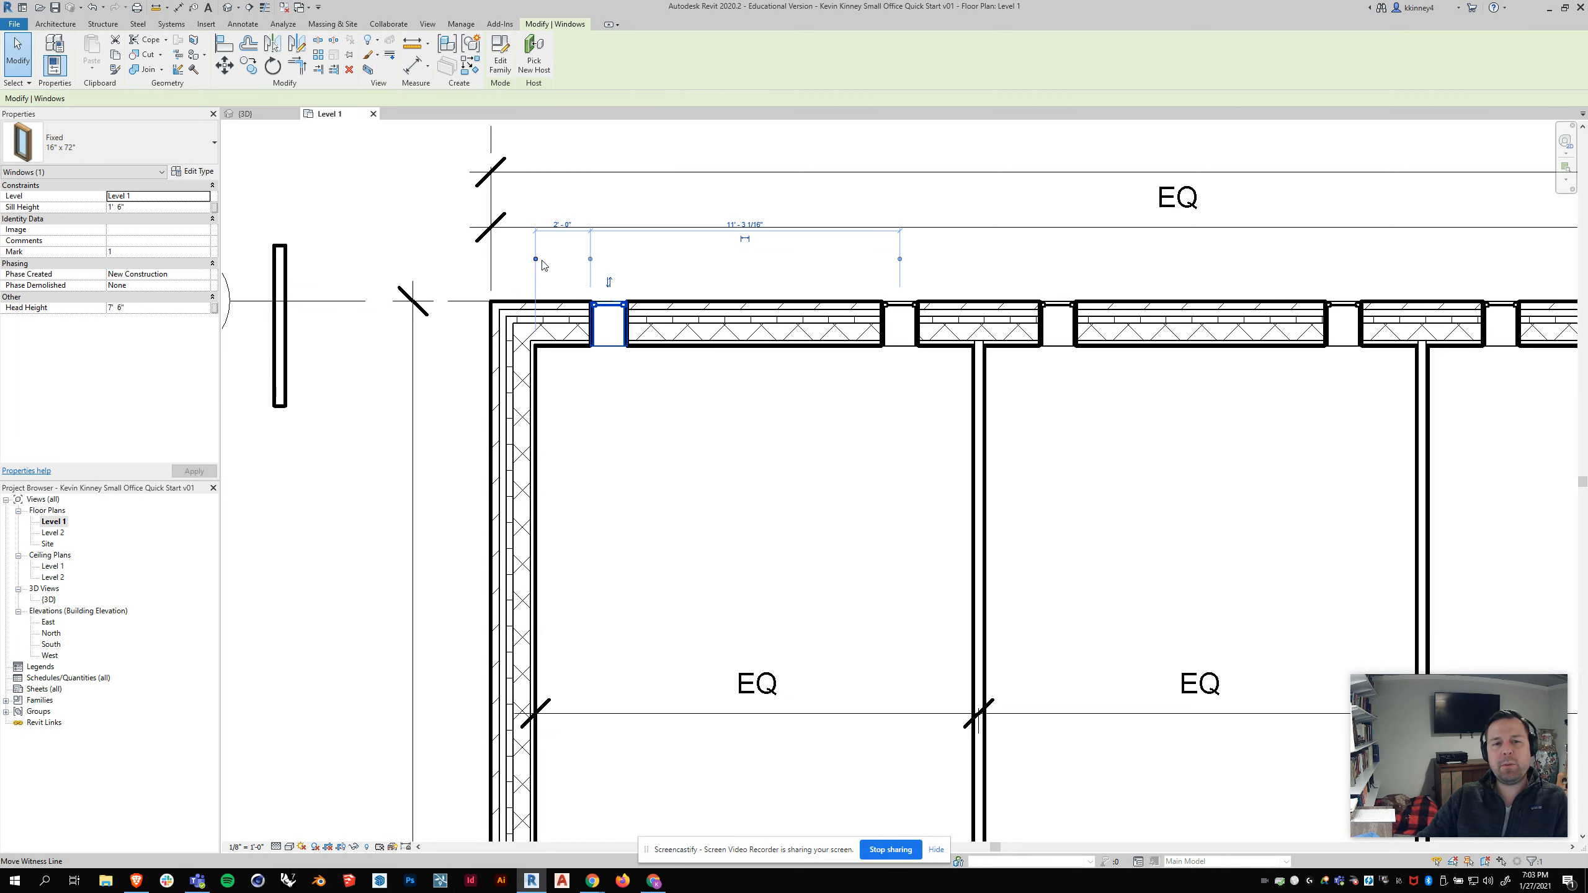
pyautogui.moveTo(536, 259); pyautogui.dragTo(501, 262)
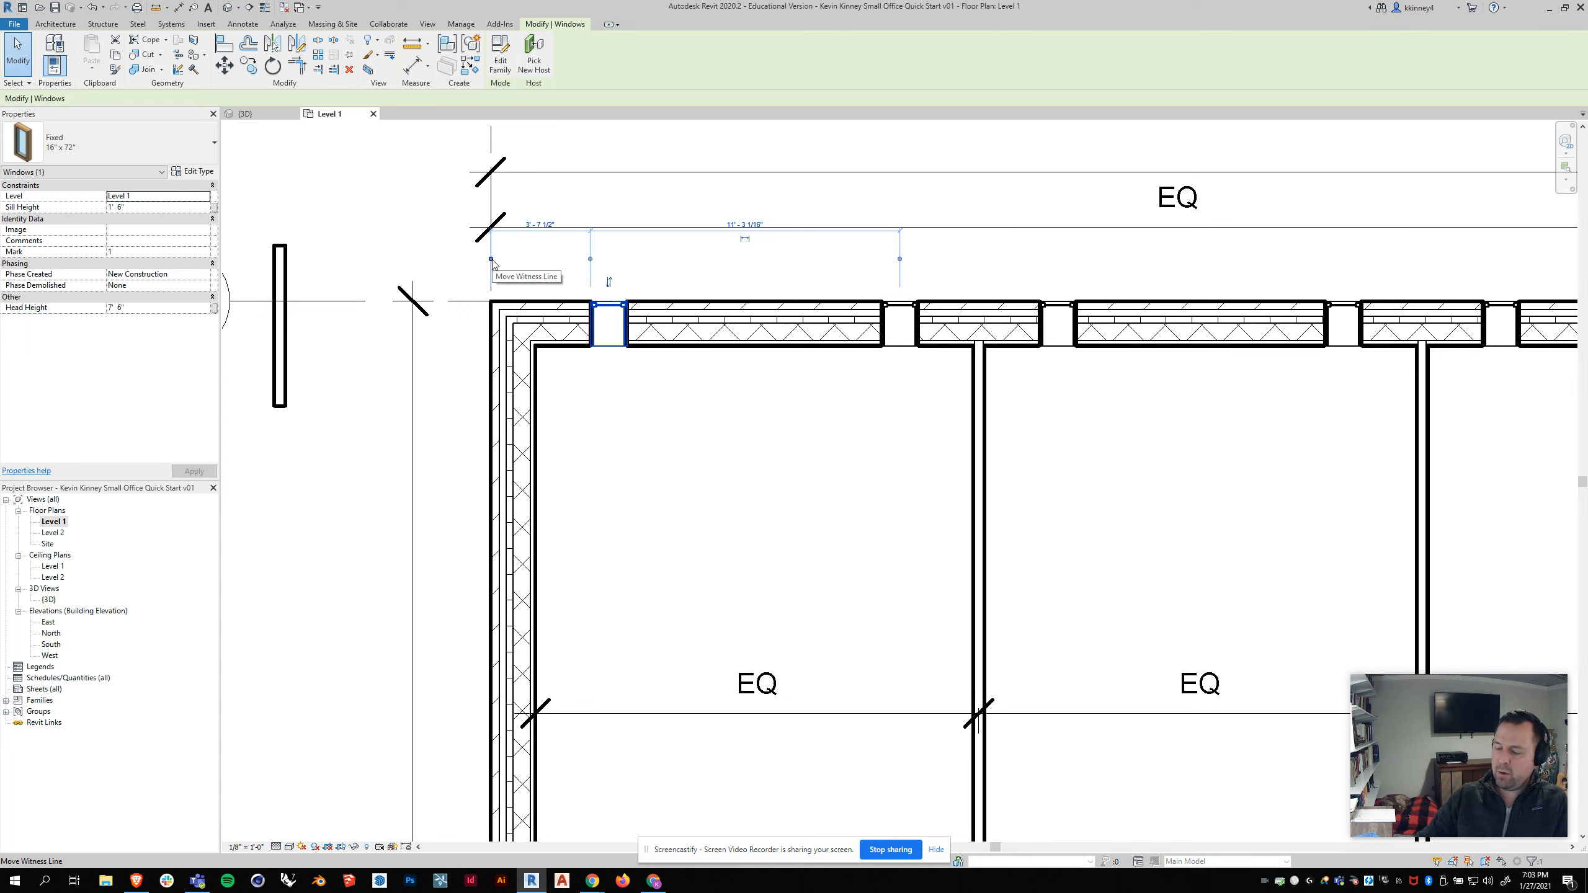
pyautogui.moveTo(492, 262); pyautogui.dragTo(281, 289)
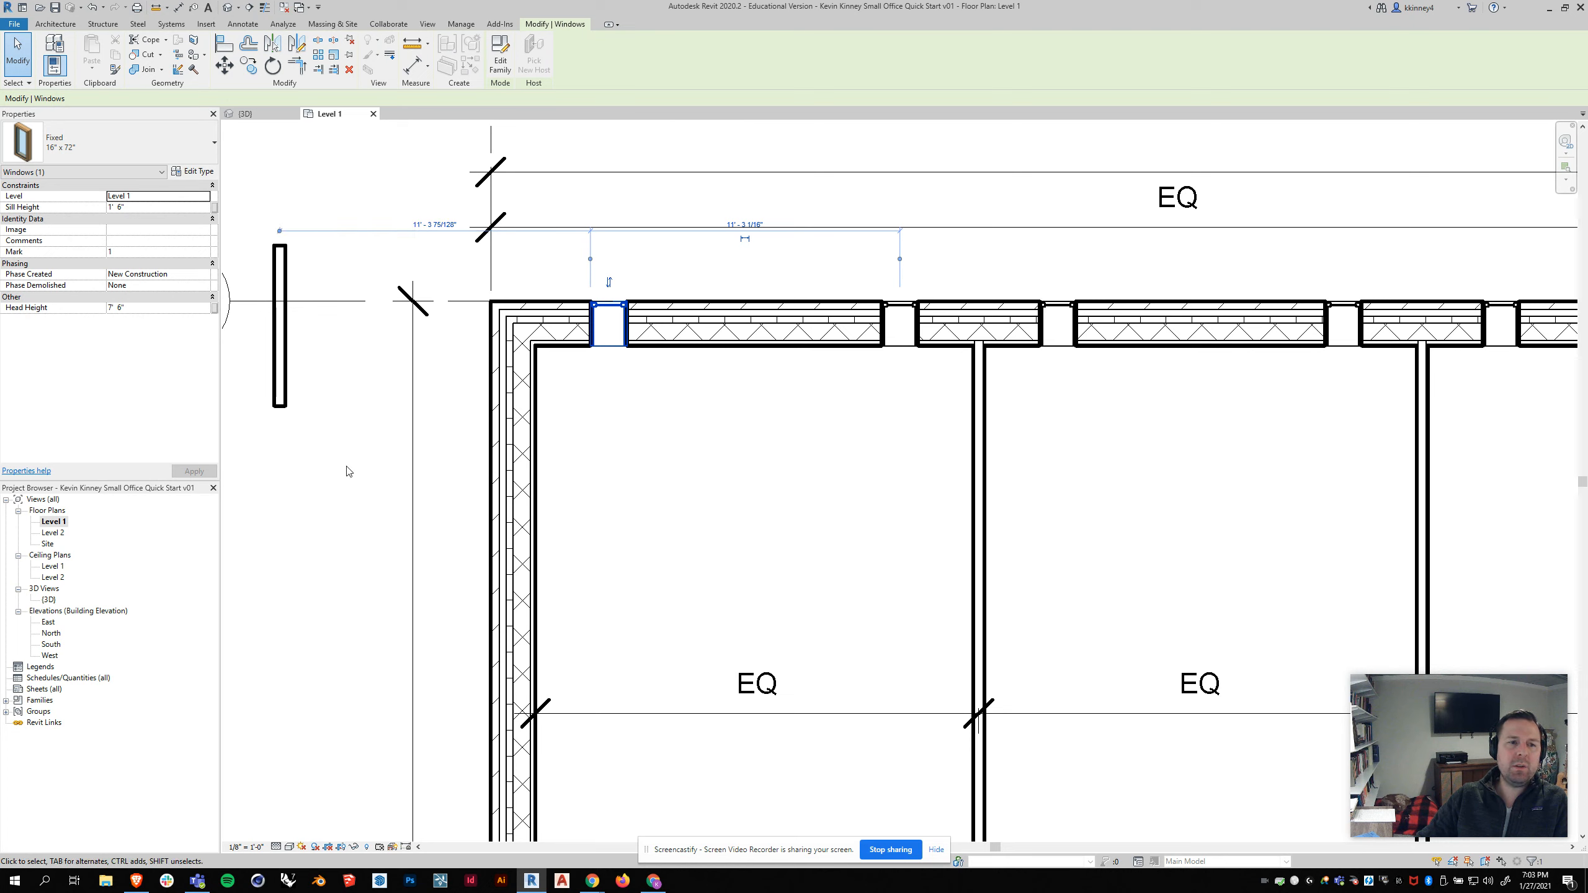
pyautogui.click(278, 234)
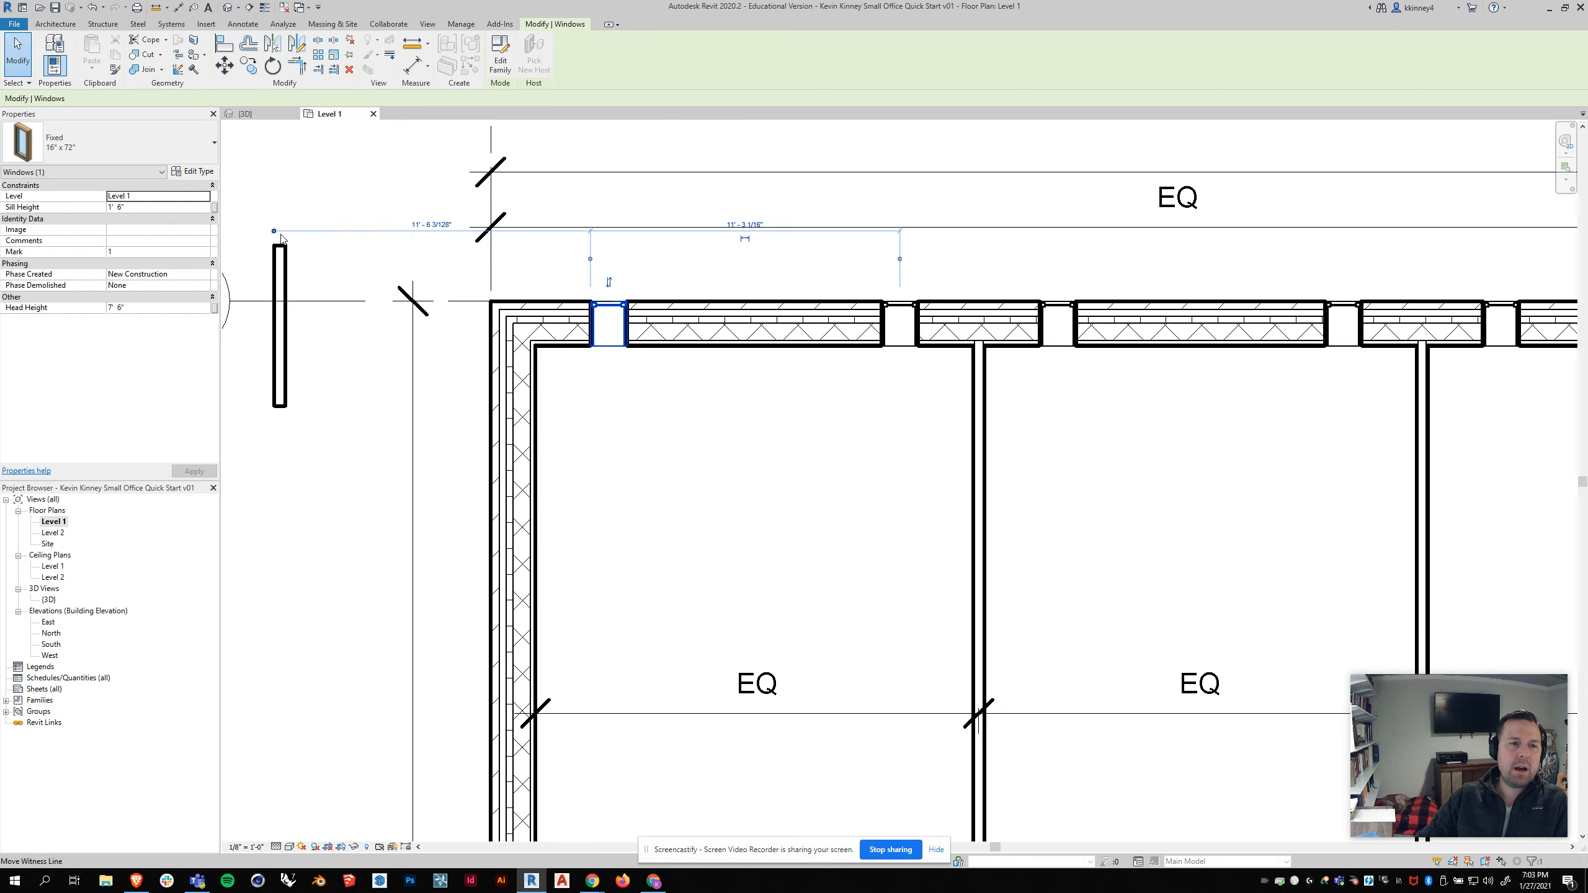
pyautogui.click(274, 233)
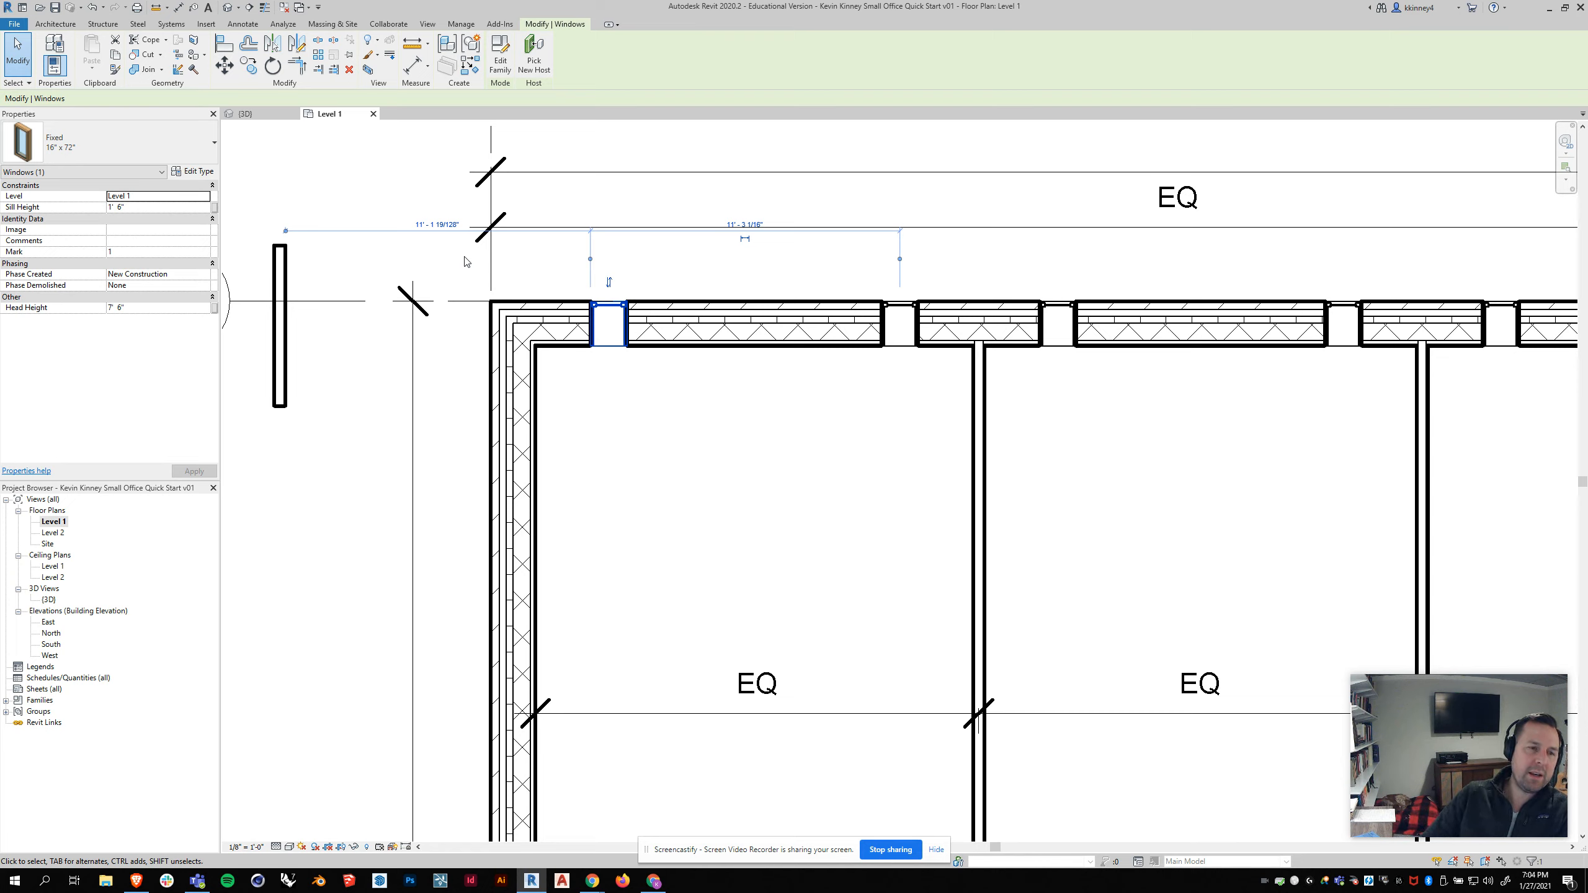
pyautogui.click(436, 226)
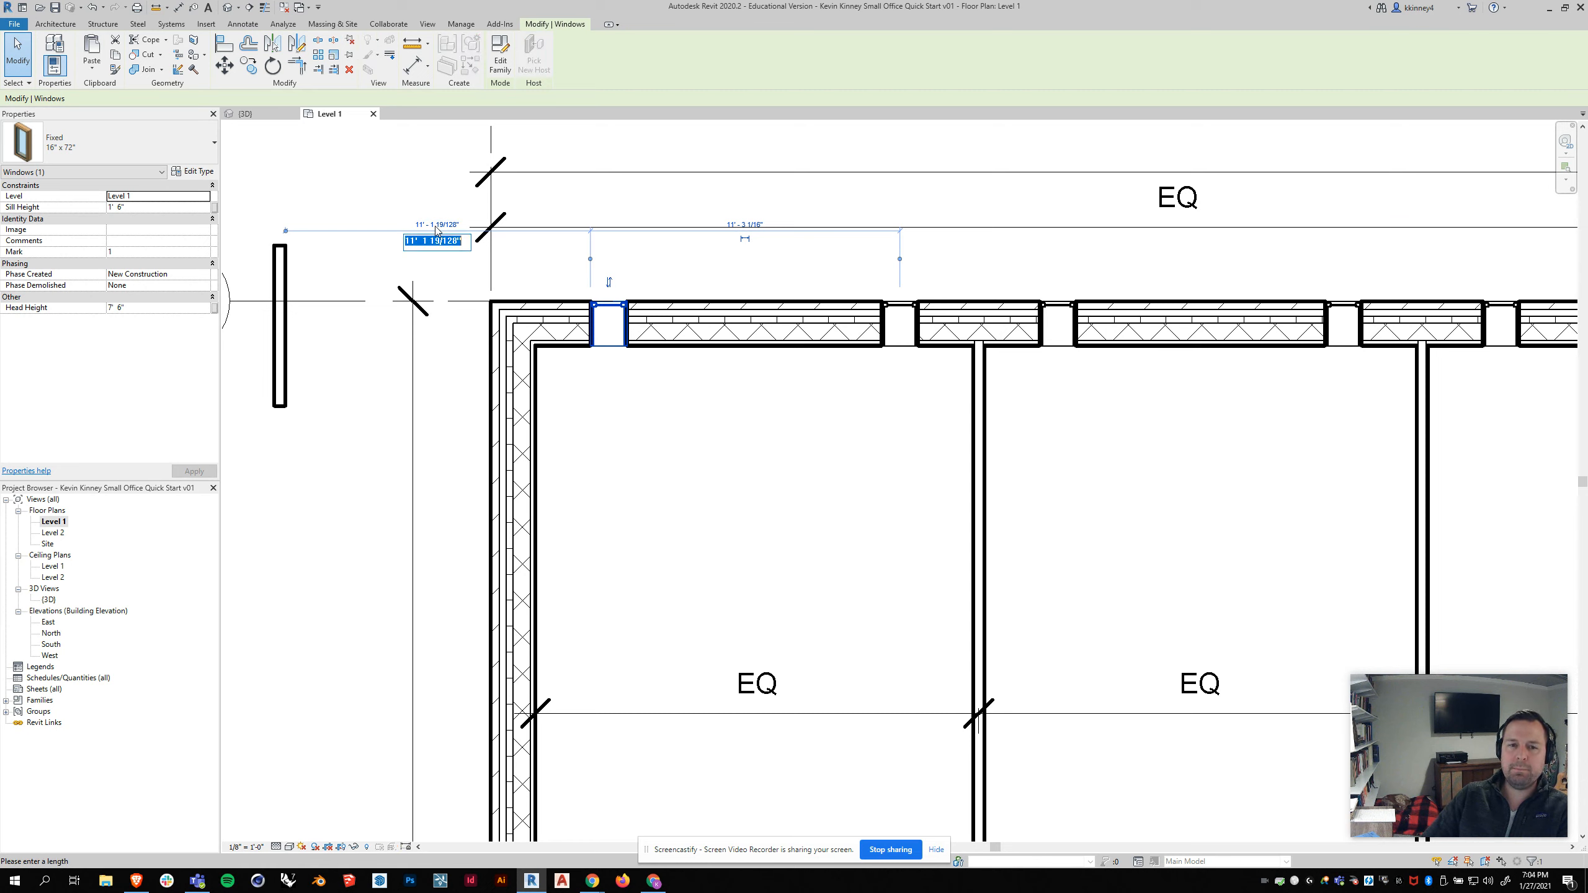
pyautogui.press('Escape')
pyautogui.click(286, 269)
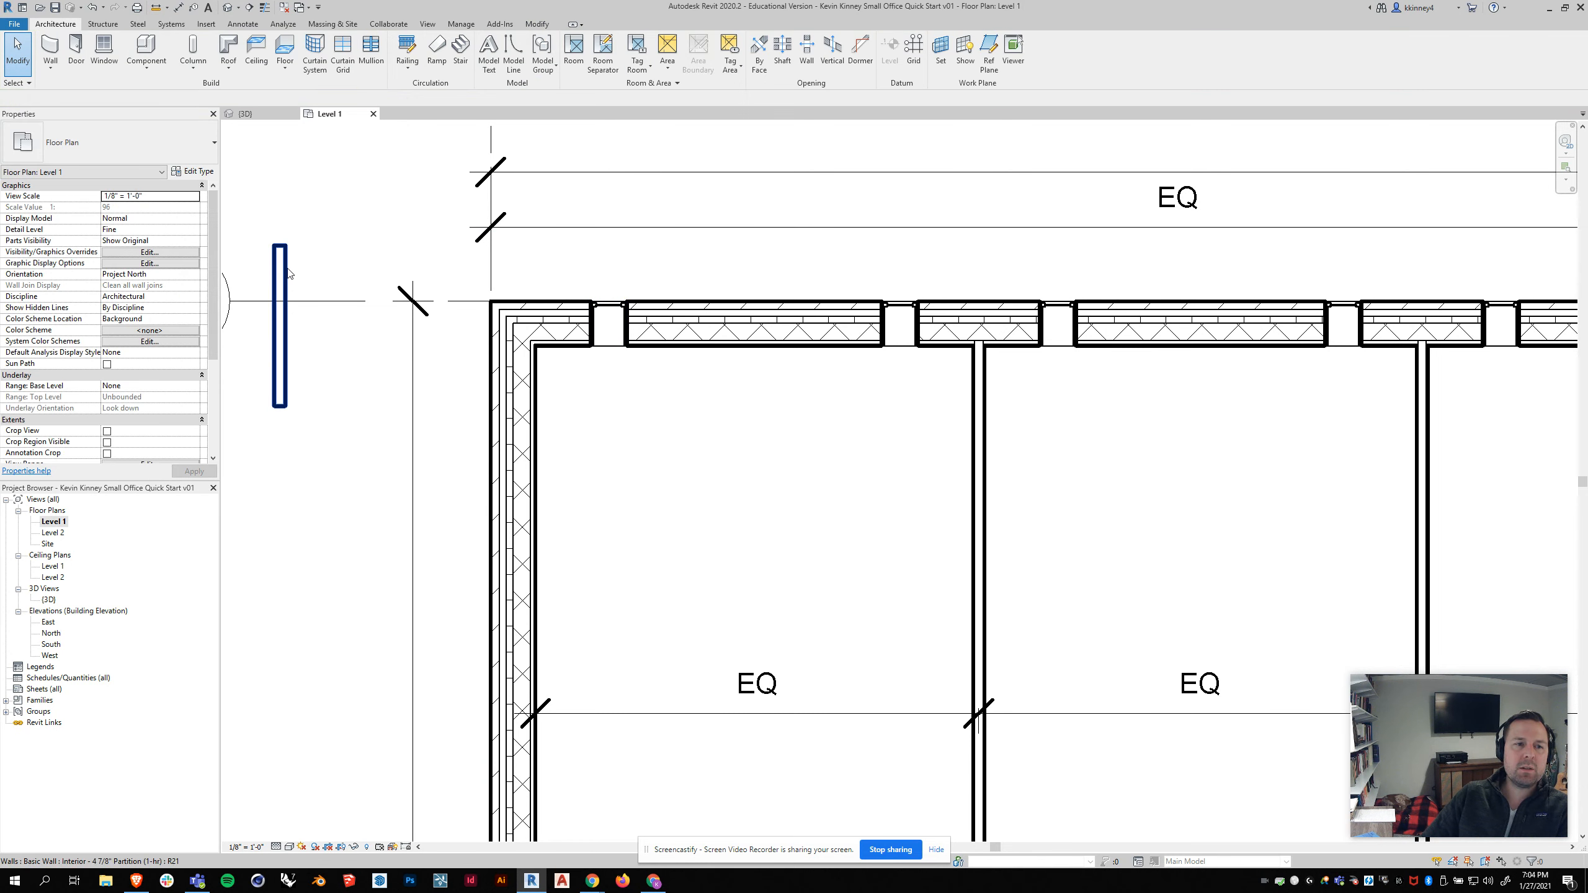
pyautogui.press('Delete')
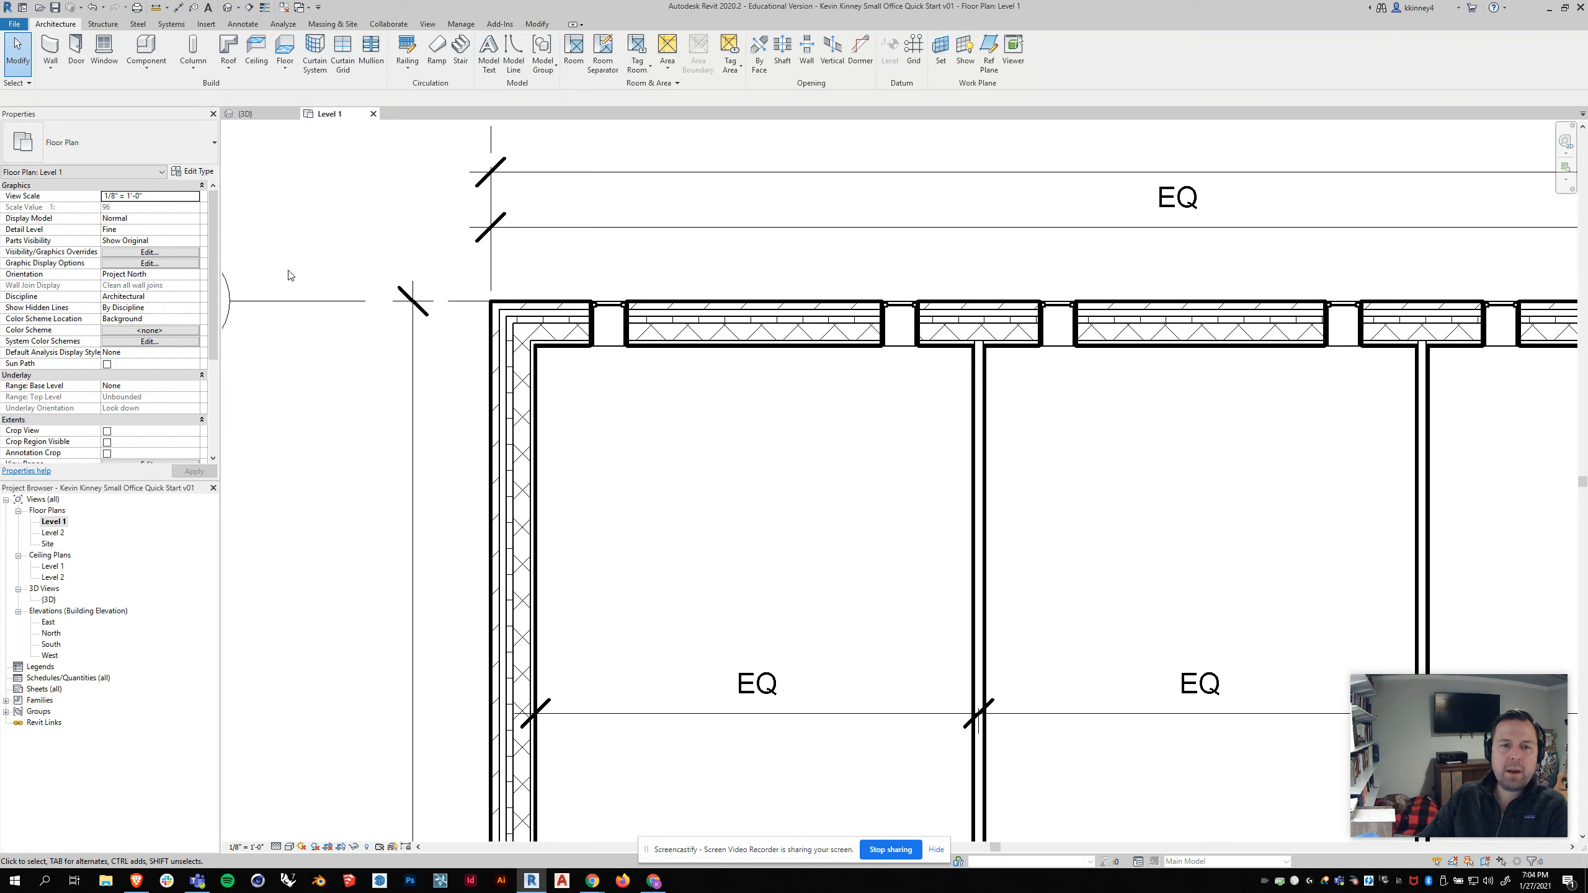
# Step: Select the first and second office windows to compare their temporary dimensions along the exterior wall
pyautogui.click(604, 311)
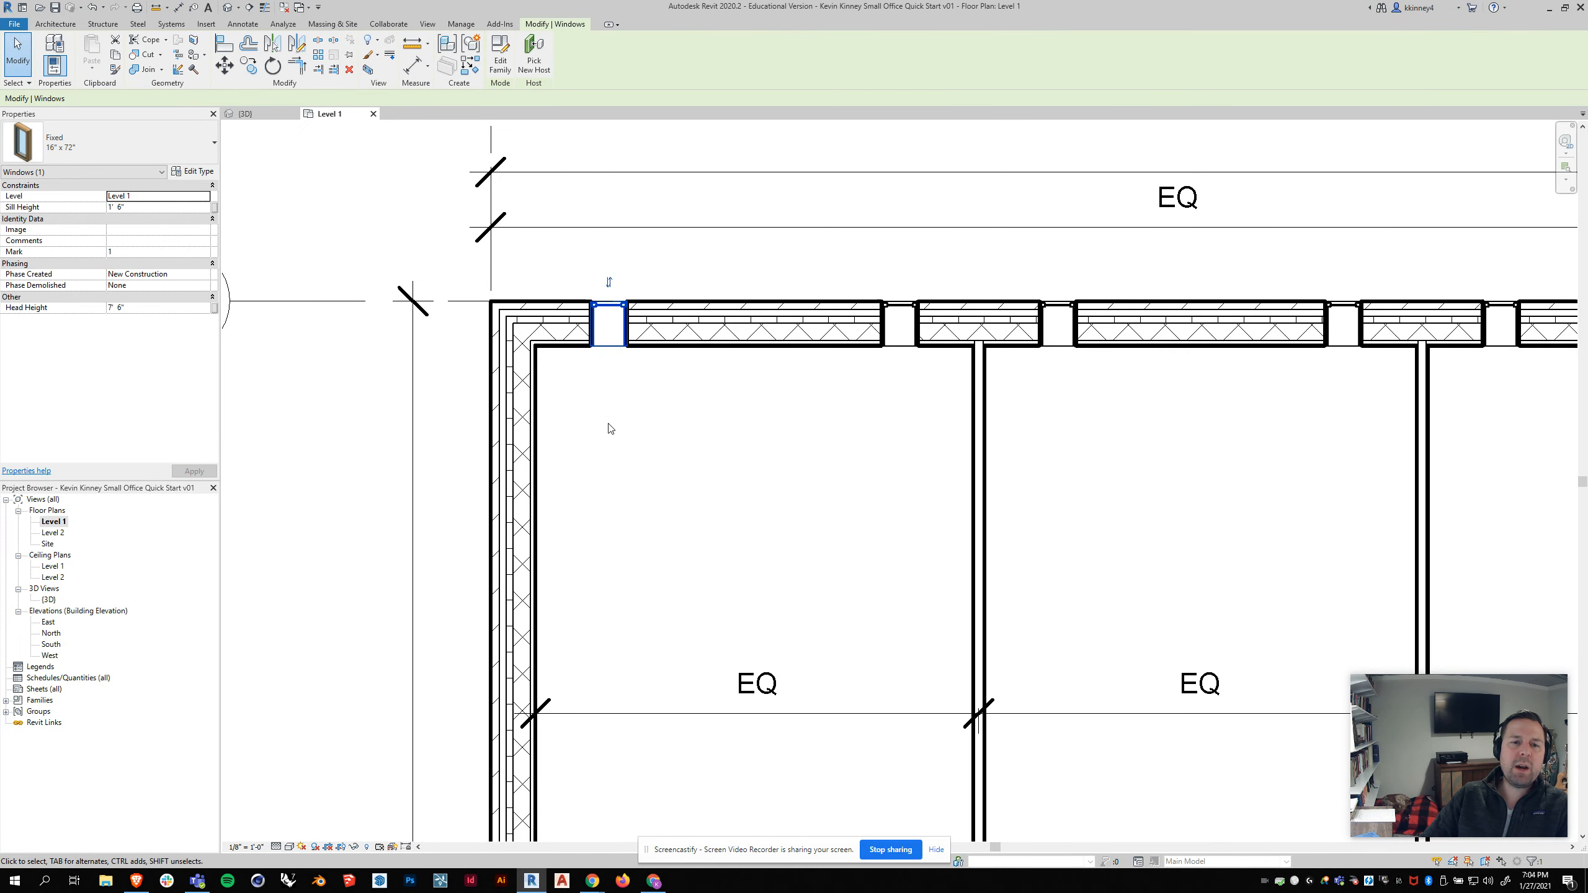
pyautogui.click(602, 368)
pyautogui.click(606, 311)
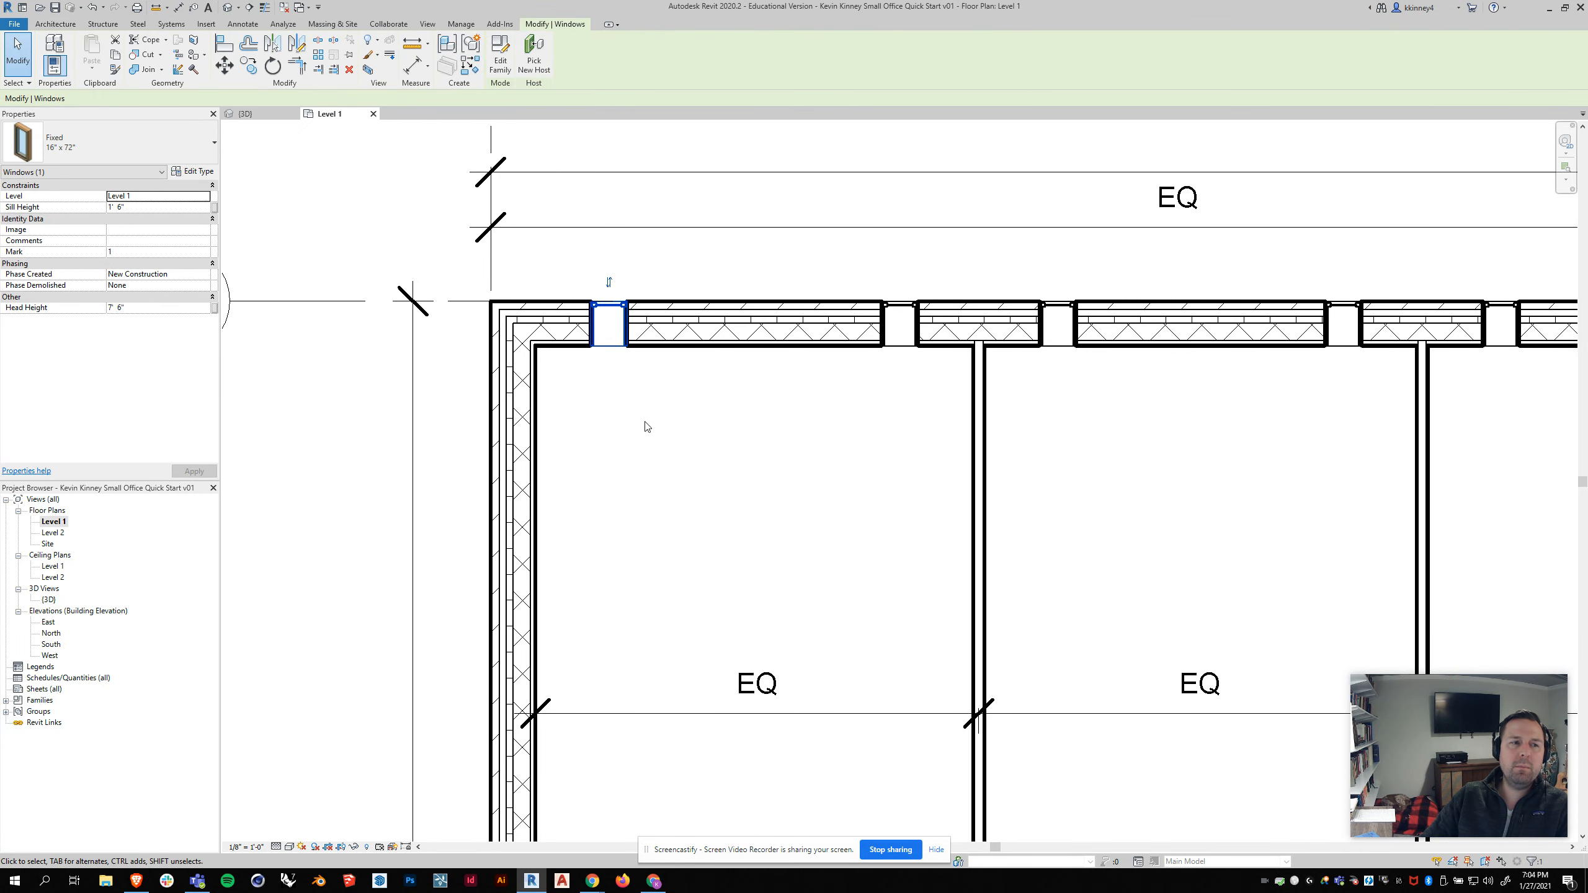
pyautogui.click(592, 430)
pyautogui.click(606, 318)
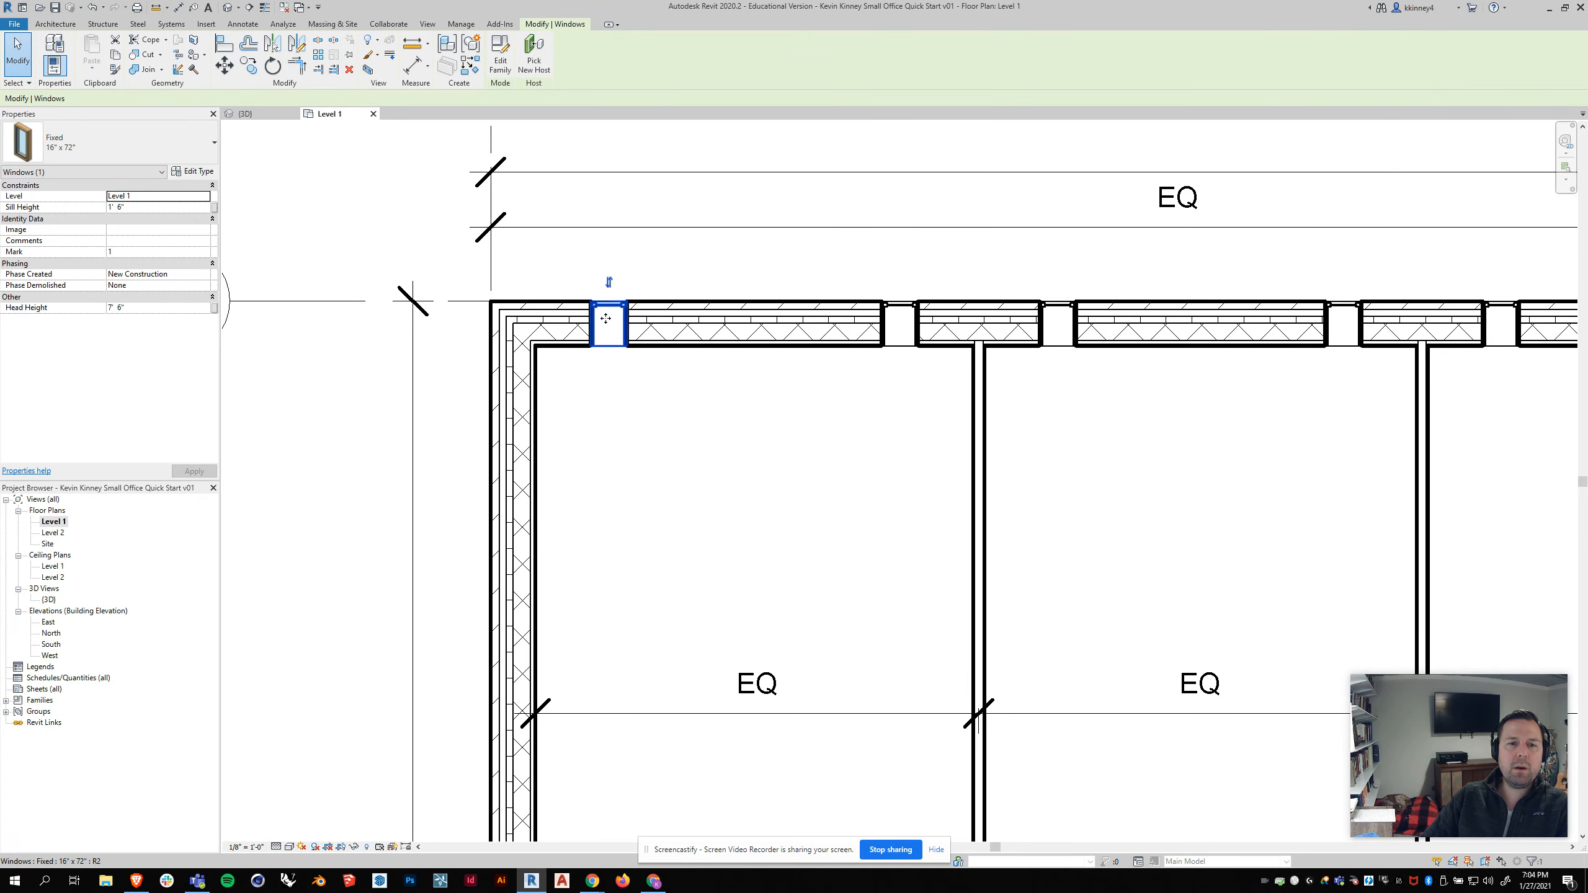
pyautogui.scroll(-2, 606, 318)
pyautogui.click(584, 400)
pyautogui.click(823, 341)
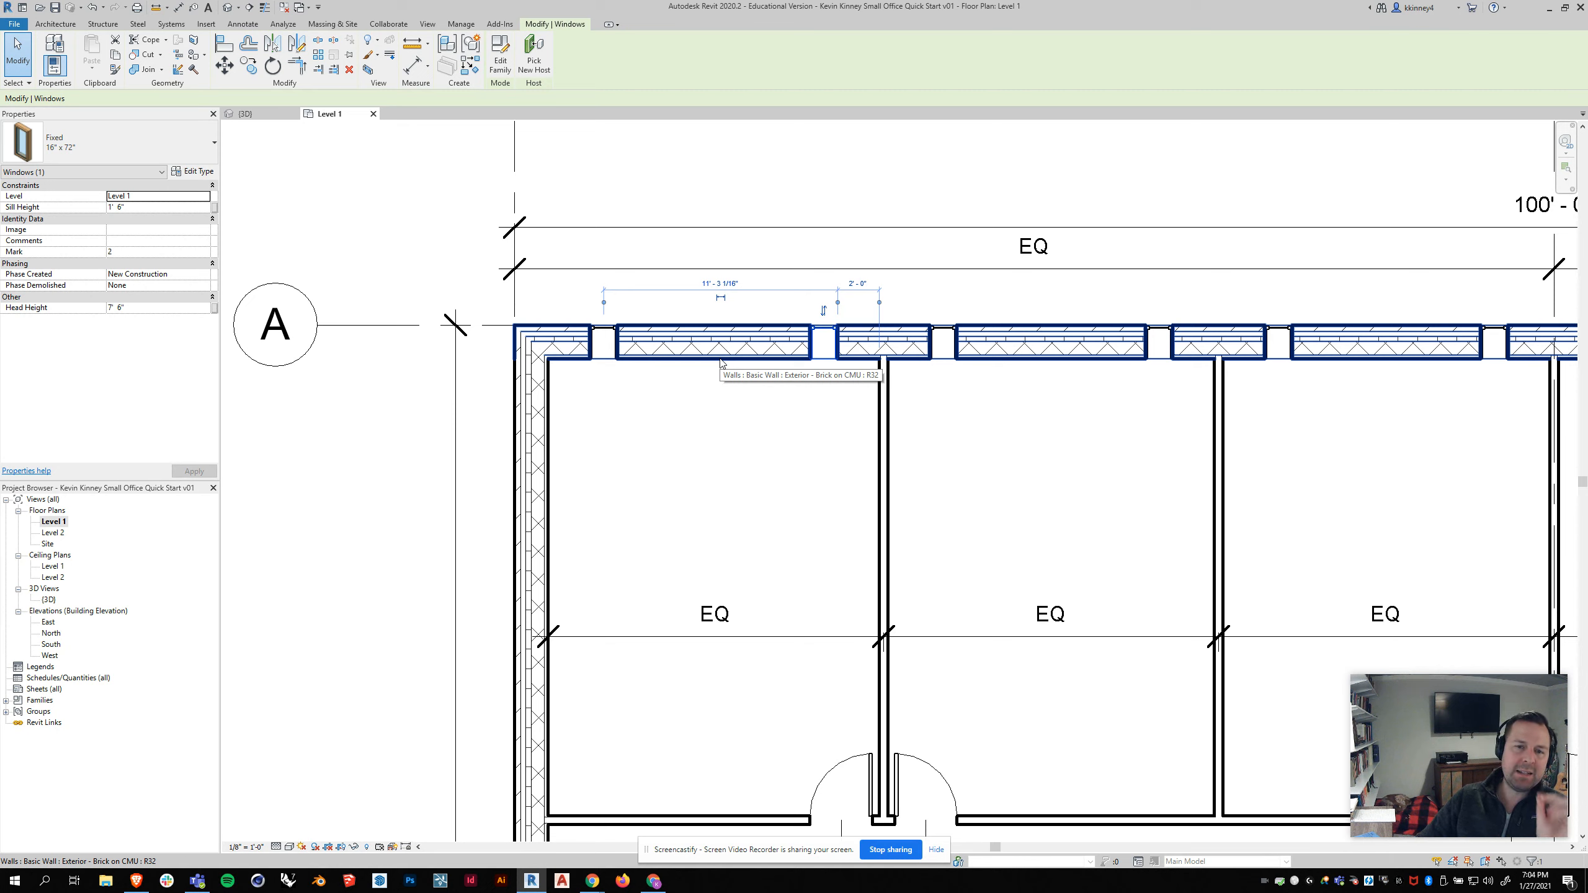
pyautogui.click(722, 283)
pyautogui.press('Escape')
pyautogui.press('Escape')
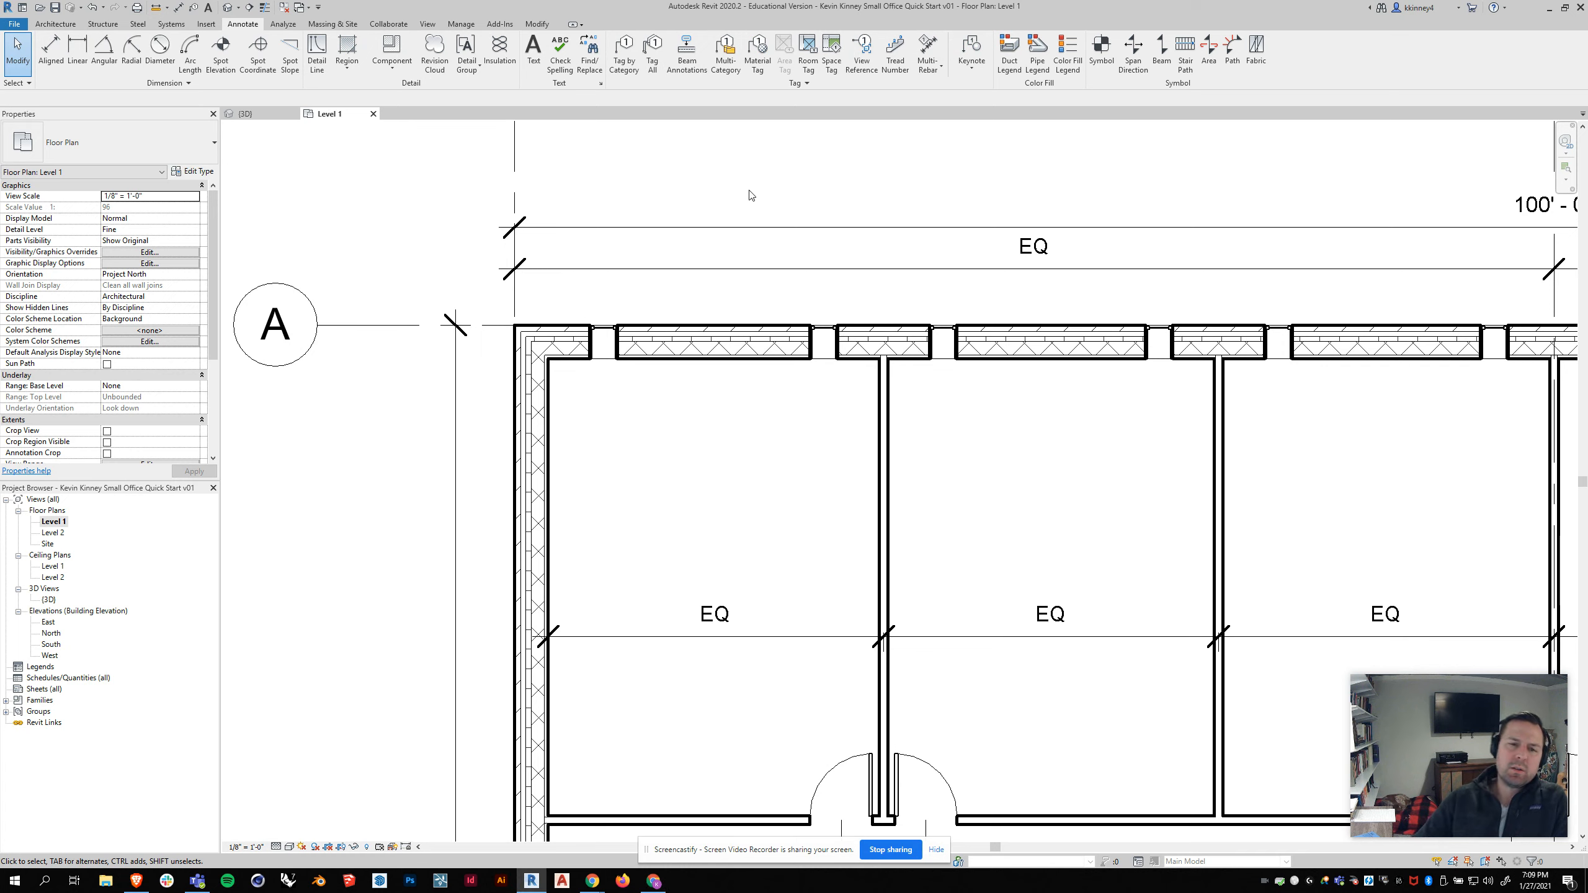
pyautogui.click(604, 327)
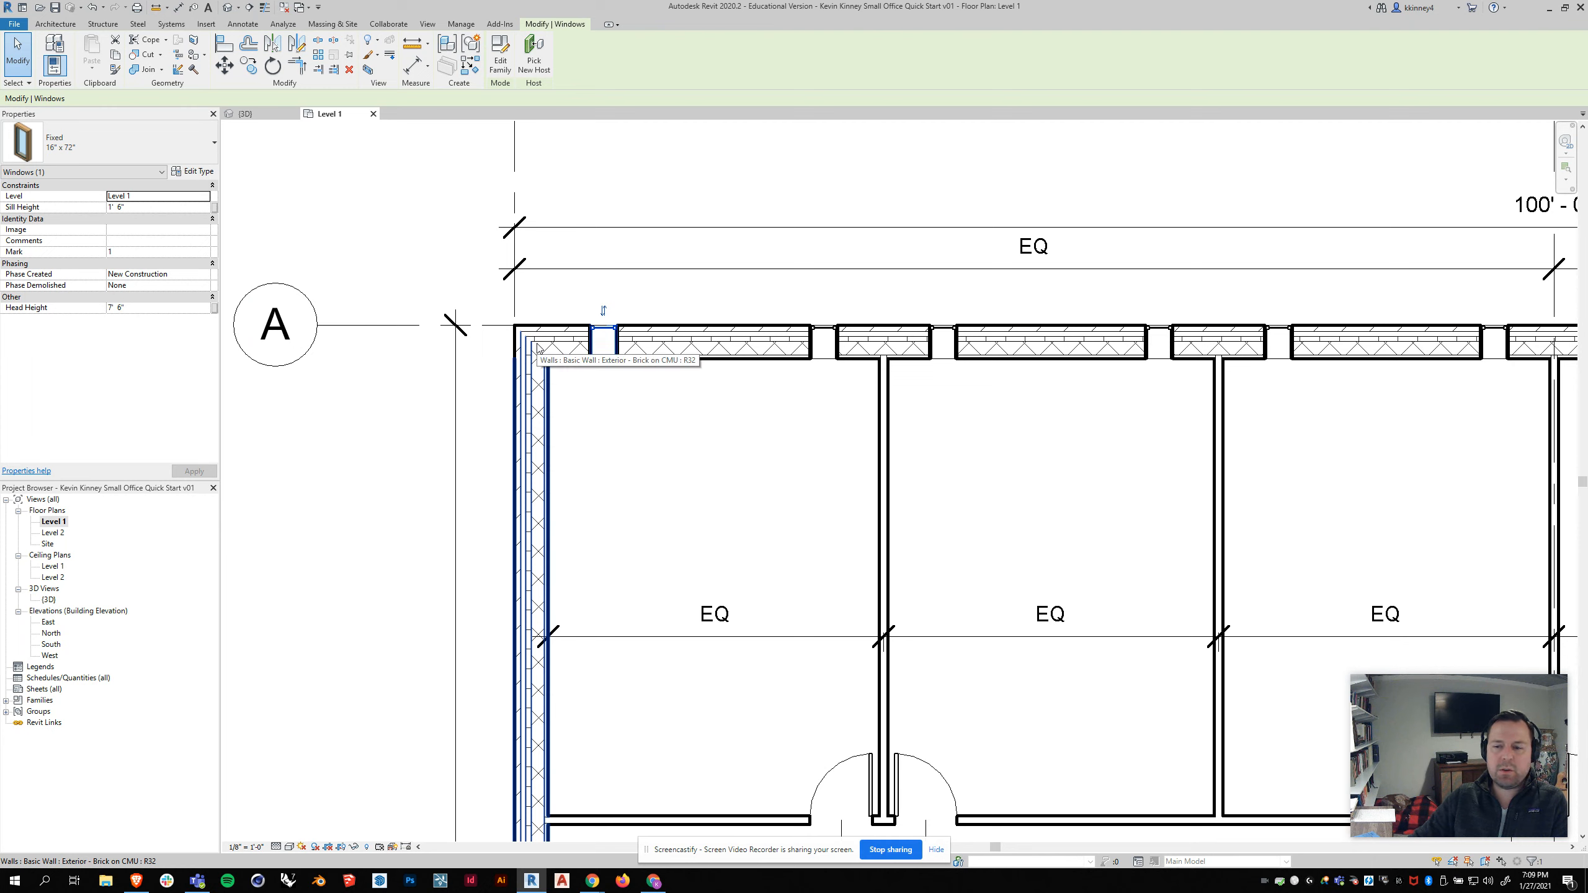
pyautogui.click(830, 332)
pyautogui.click(831, 331)
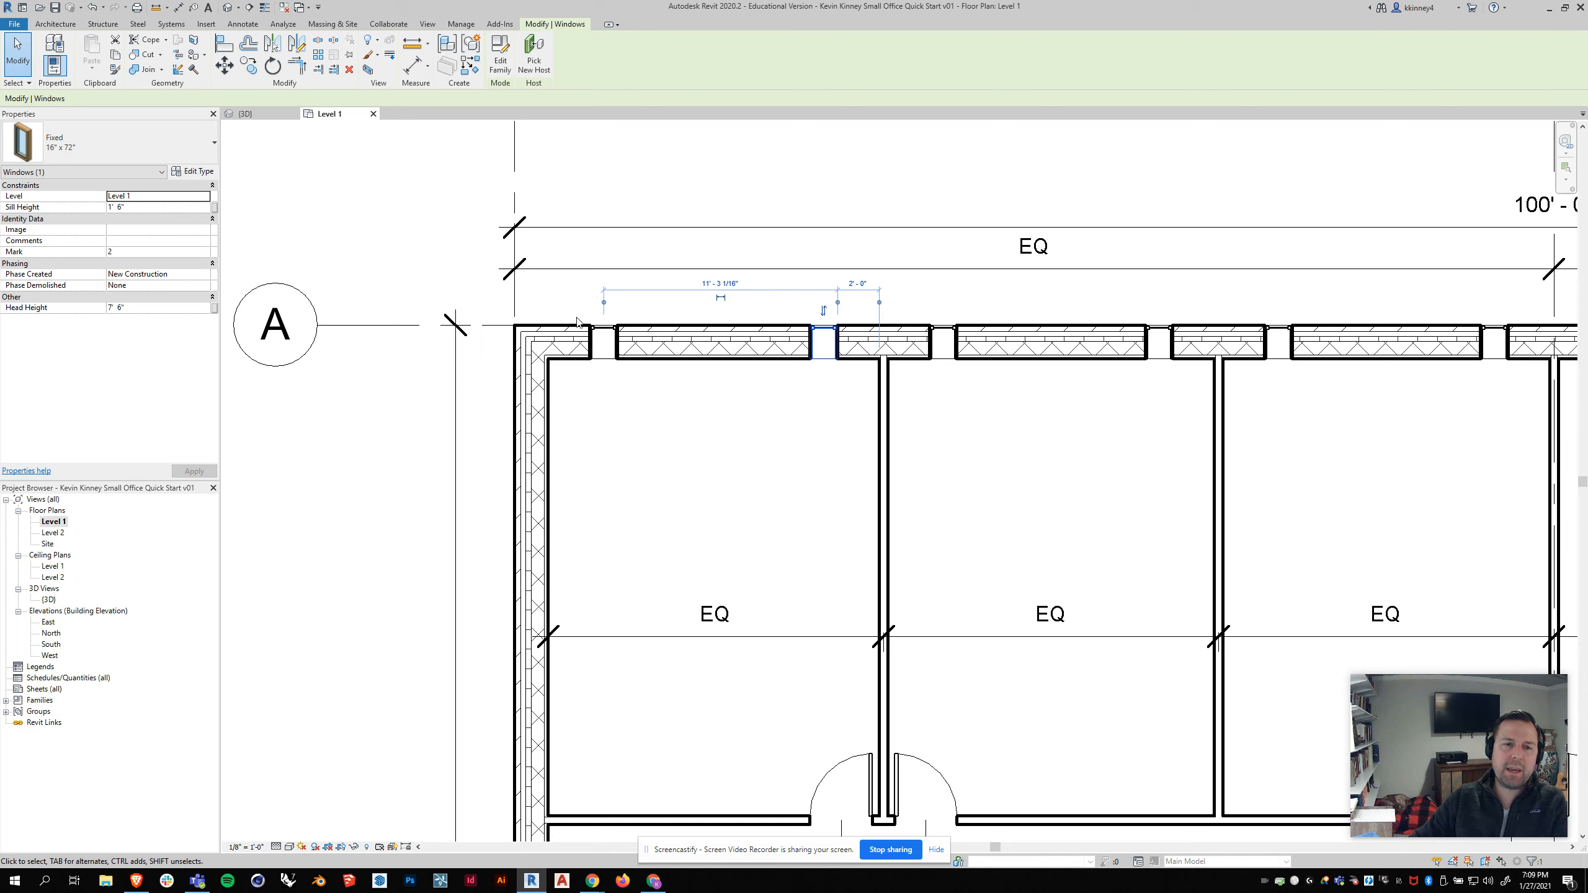
pyautogui.click(606, 335)
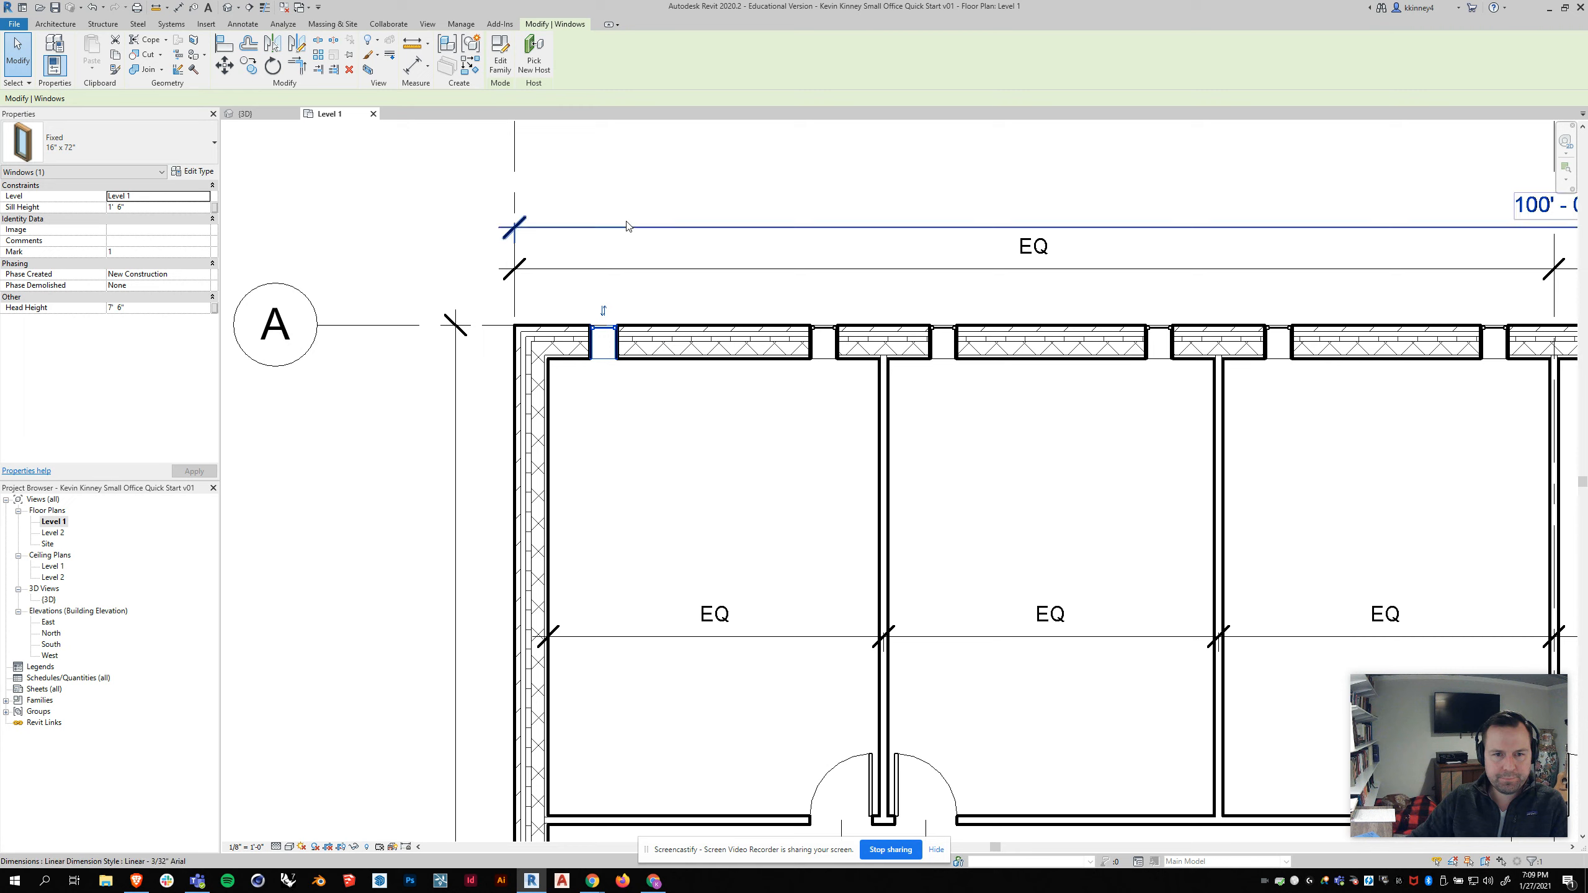
pyautogui.click(638, 198)
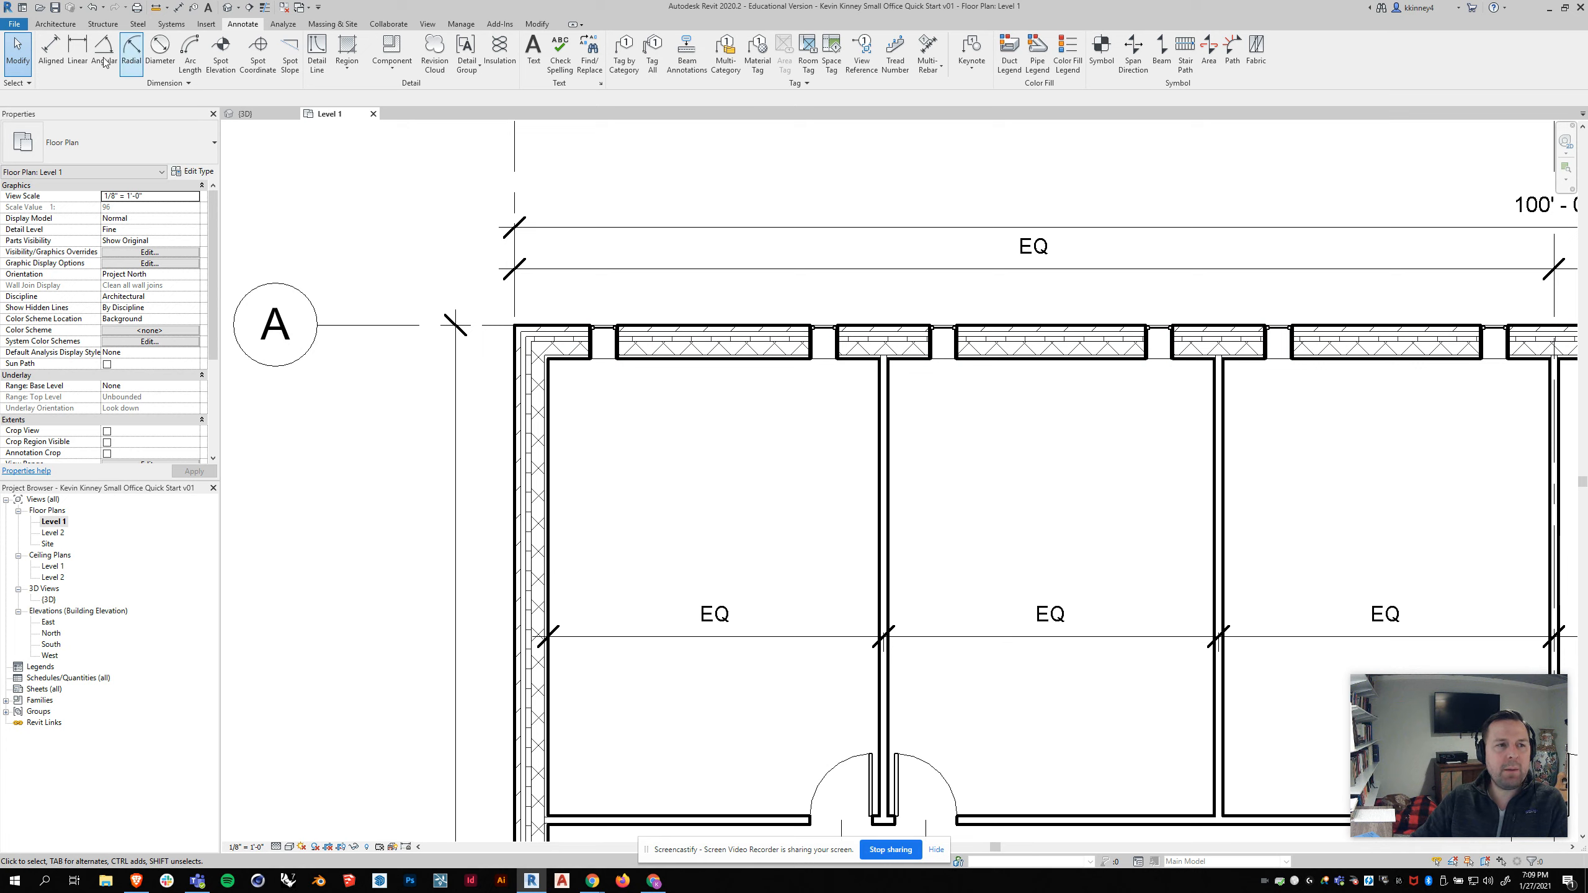
# Step: Place an aligned dimension from the end wall's interior face to the first office window's edge
pyautogui.click(48, 55)
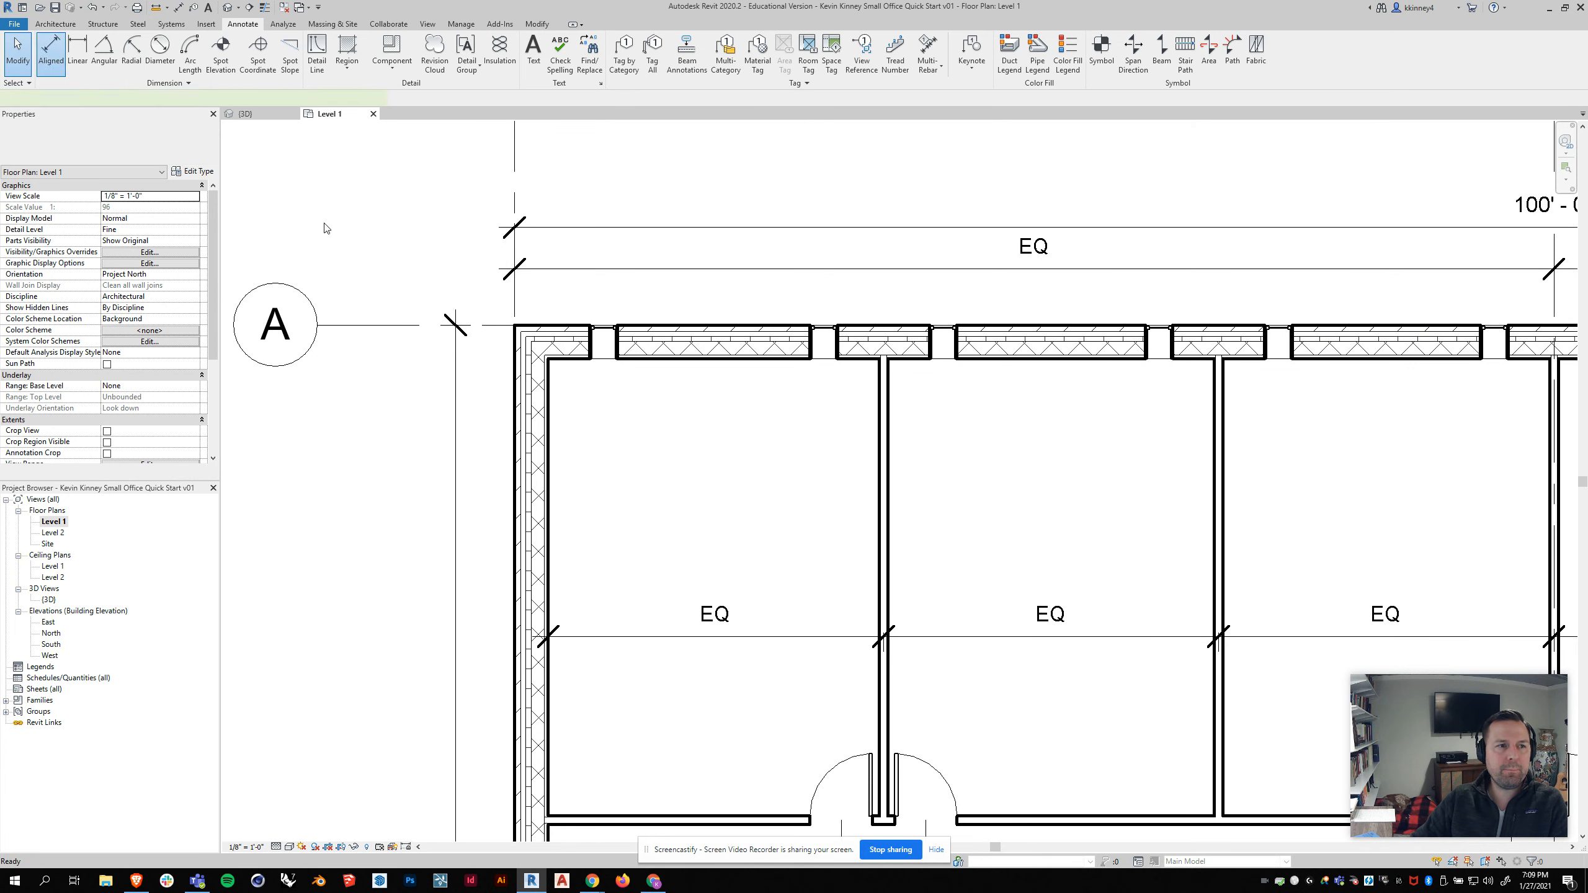
pyautogui.click(547, 387)
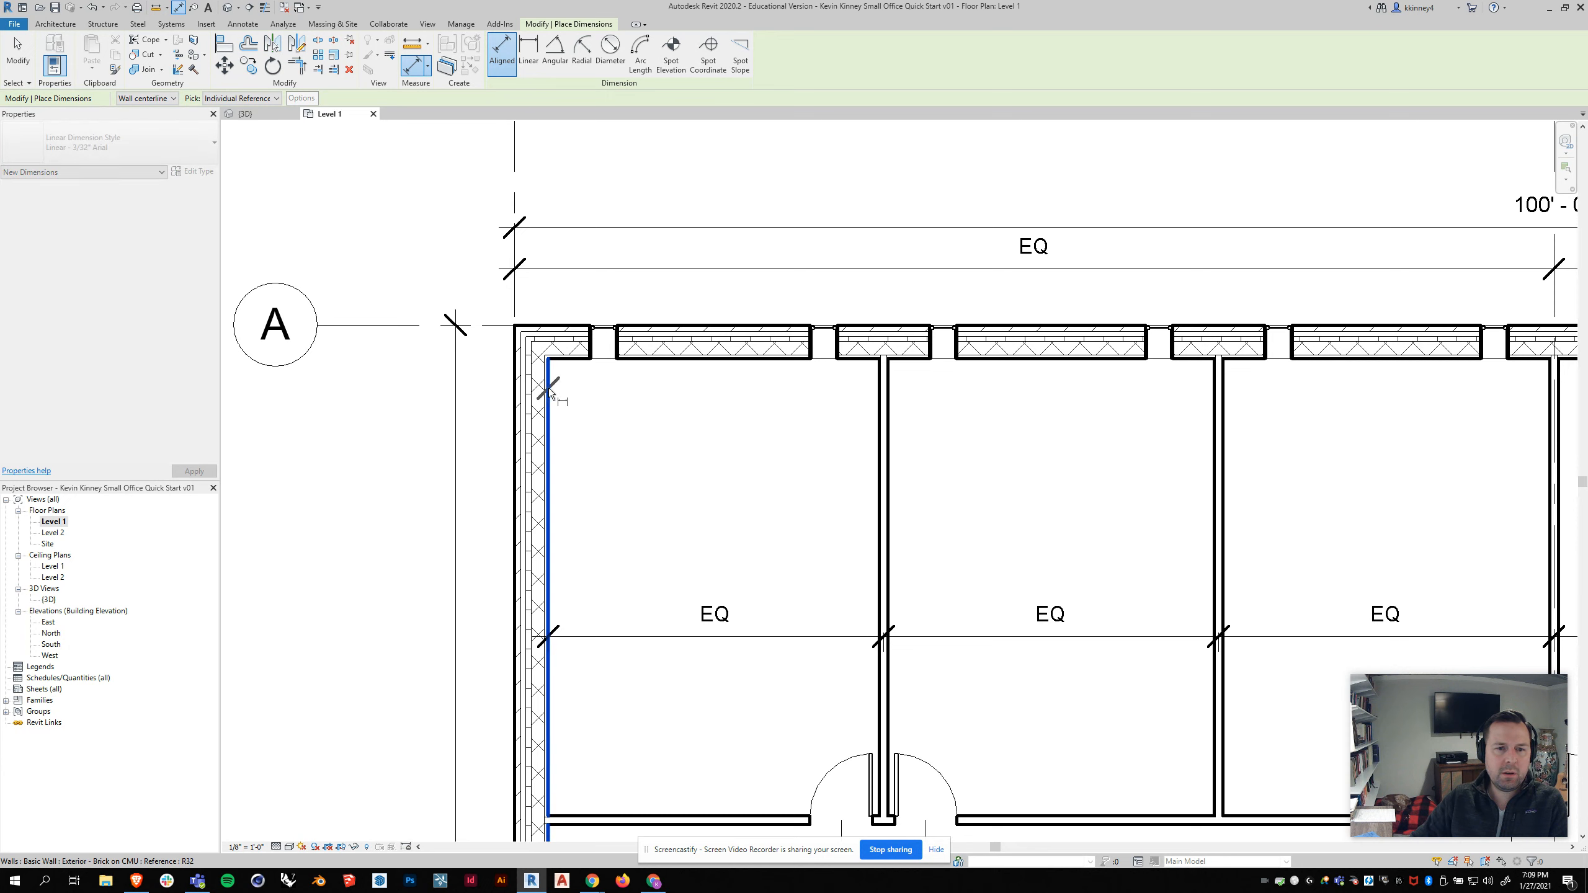
pyautogui.click(592, 354)
pyautogui.click(599, 433)
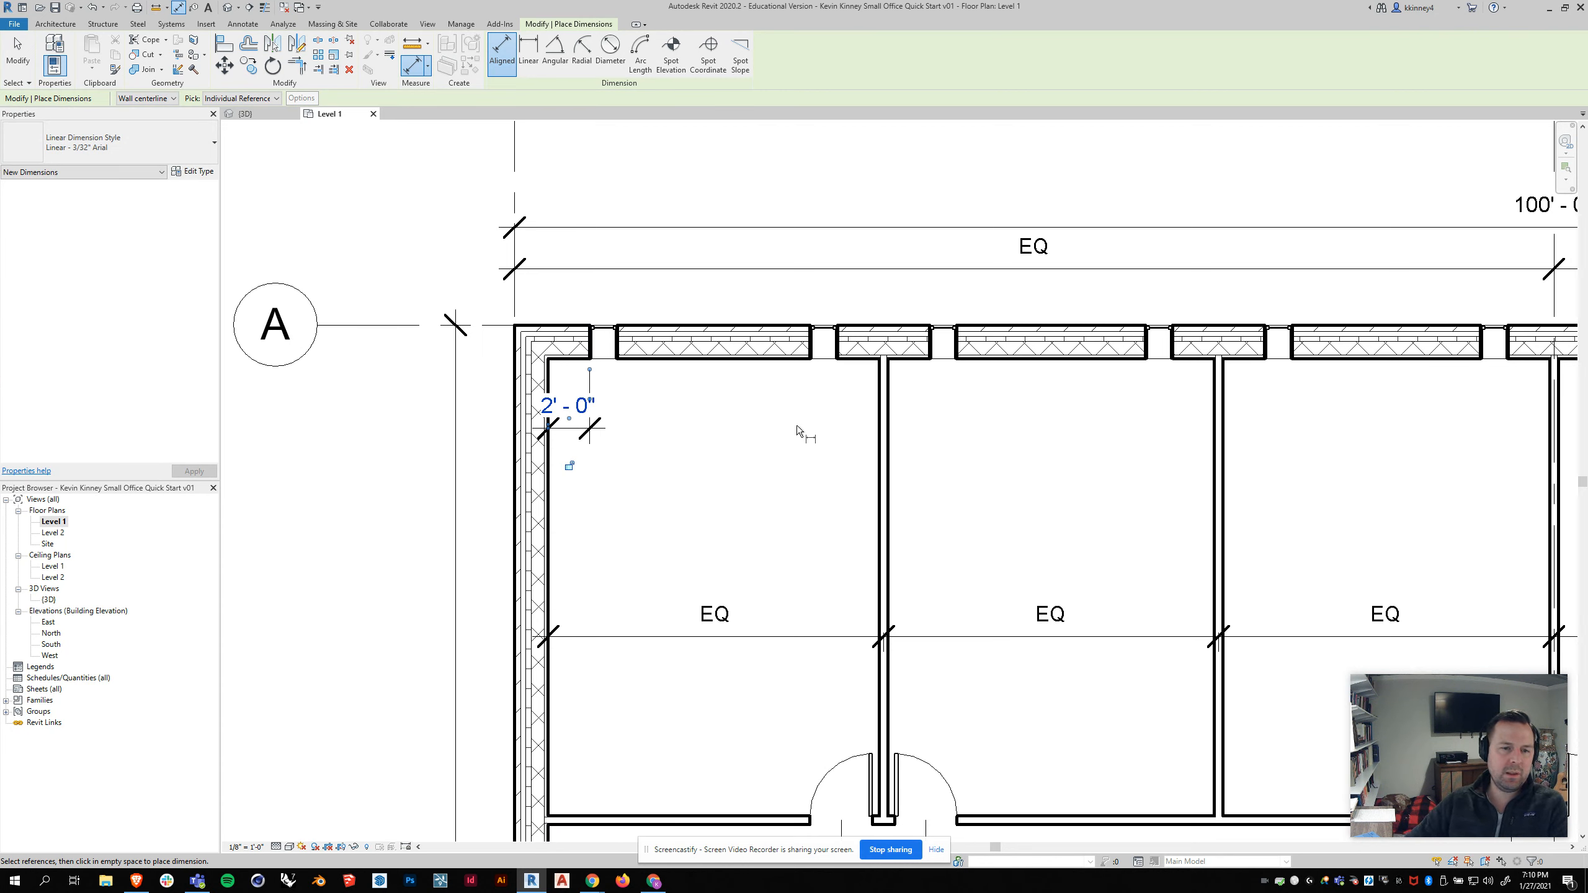
pyautogui.press('Escape')
pyautogui.press('Escape')
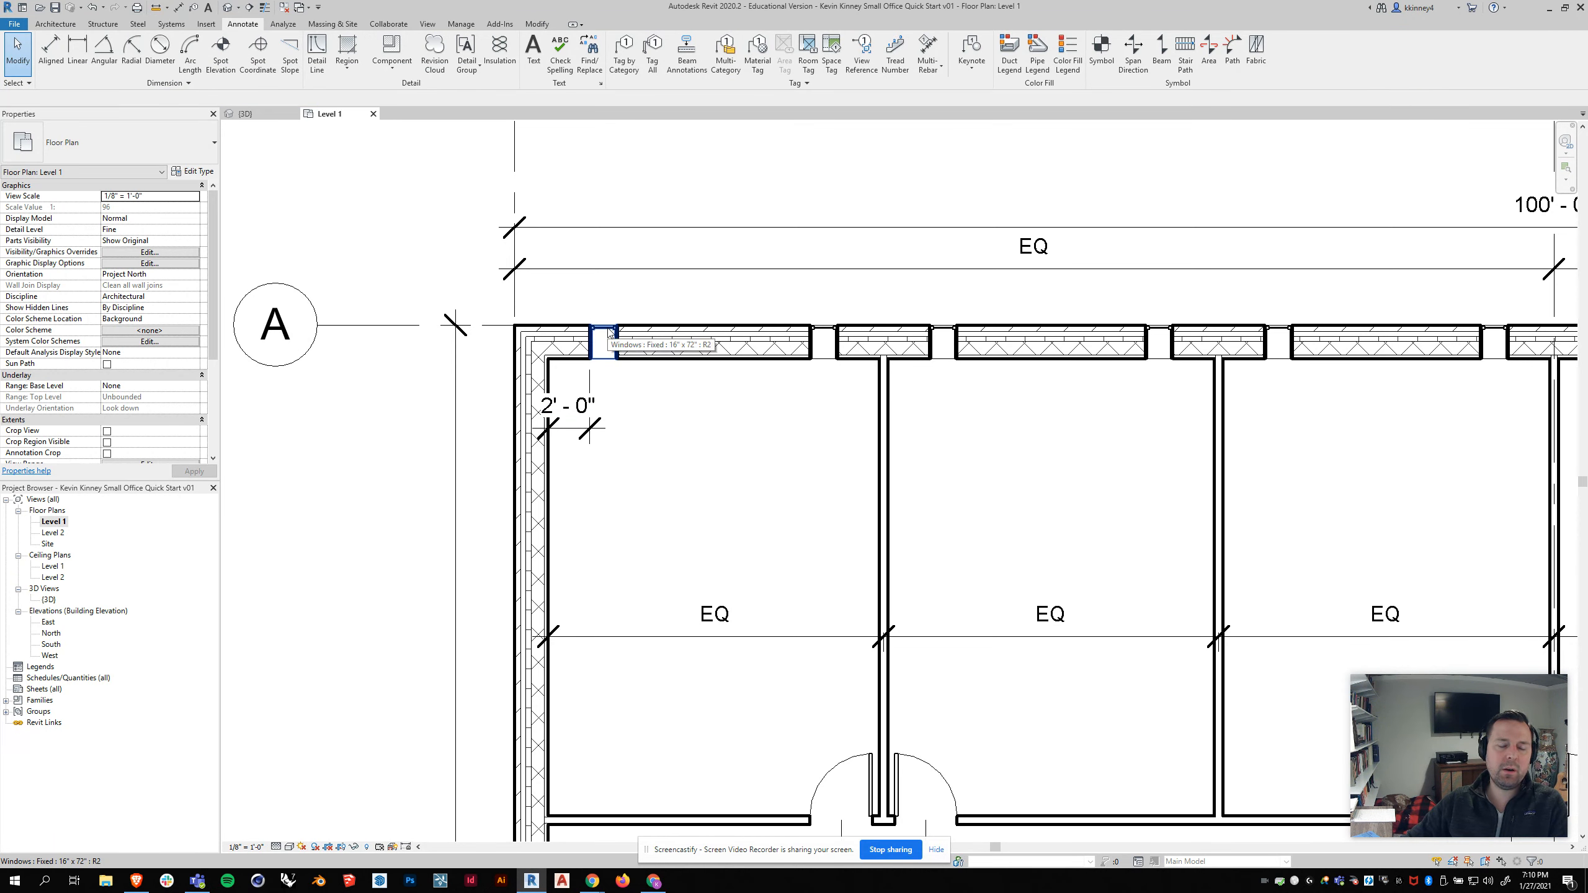
pyautogui.click(609, 332)
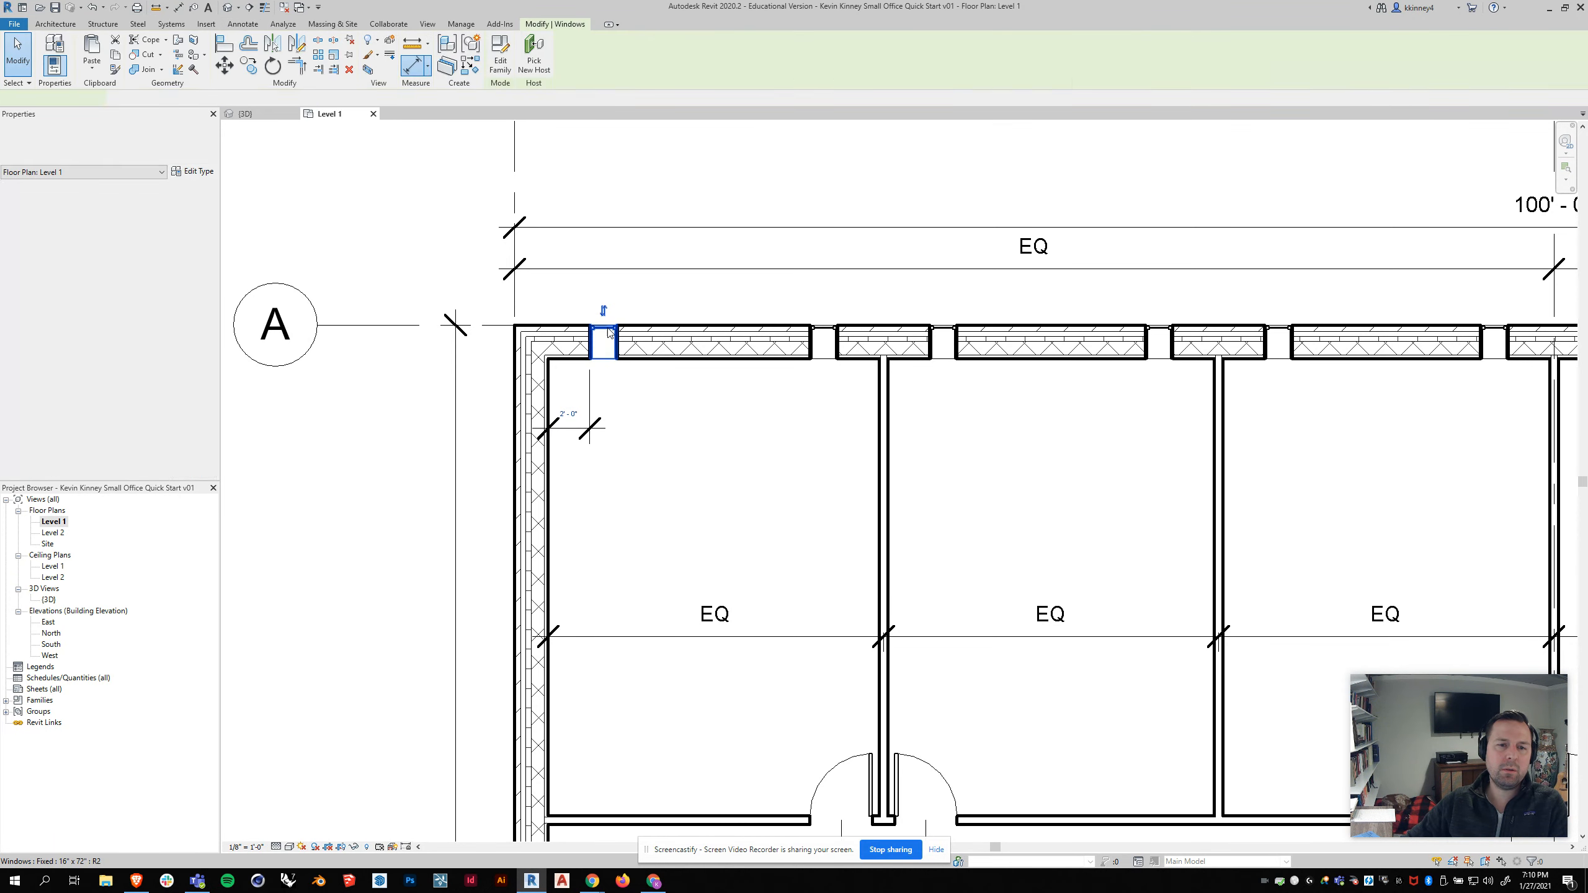
# Step: Set the first office window's distance from the end wall to 1', then undo the change
pyautogui.click(569, 415)
pyautogui.write("1'")
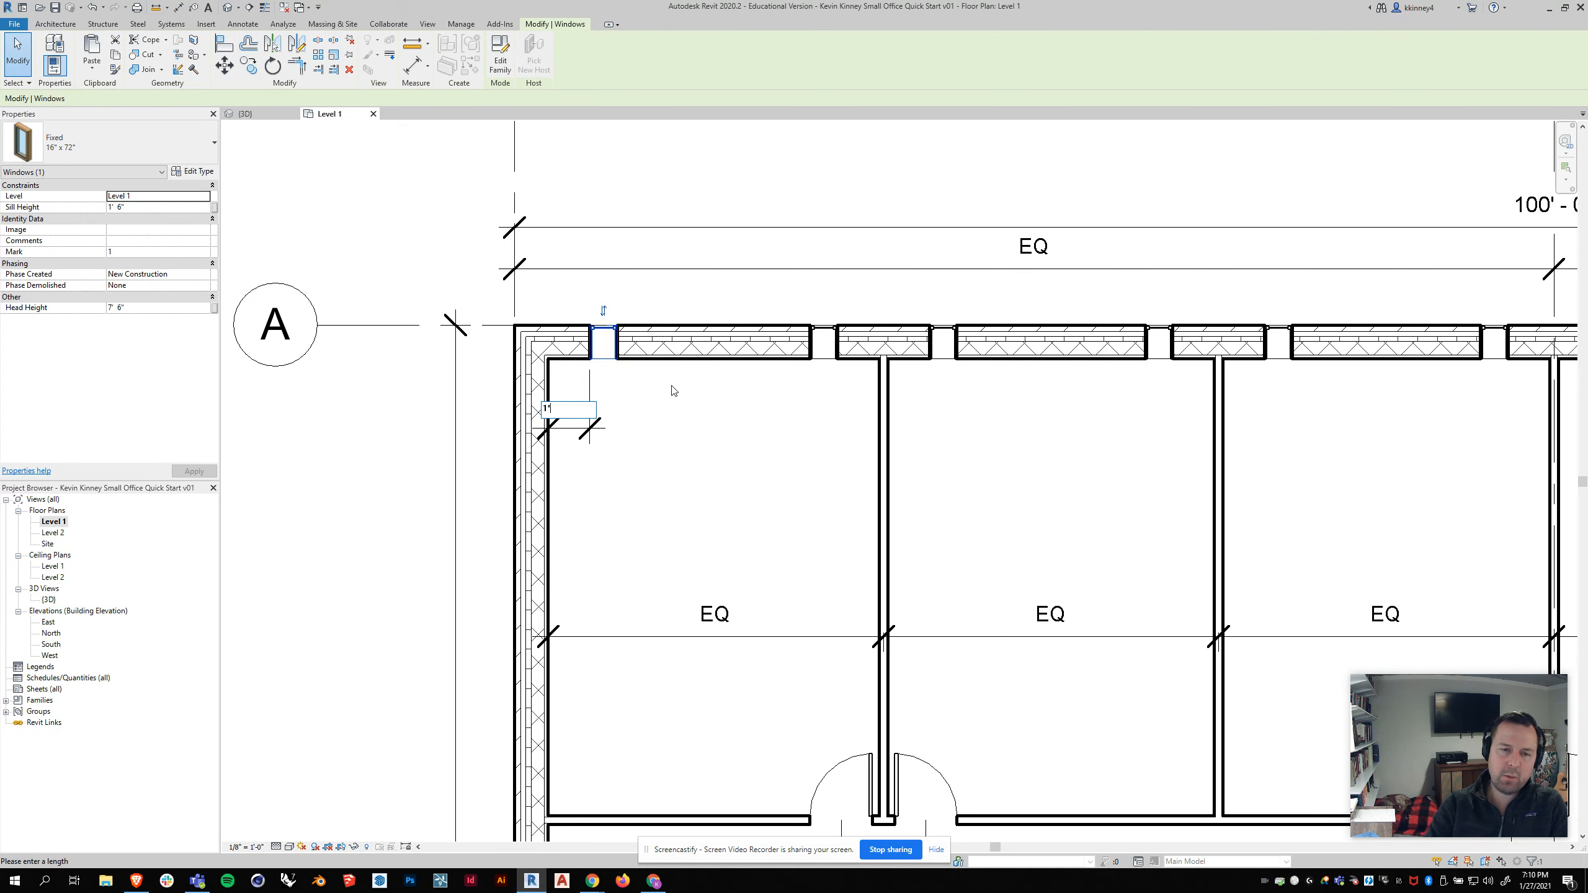
pyautogui.press('Return')
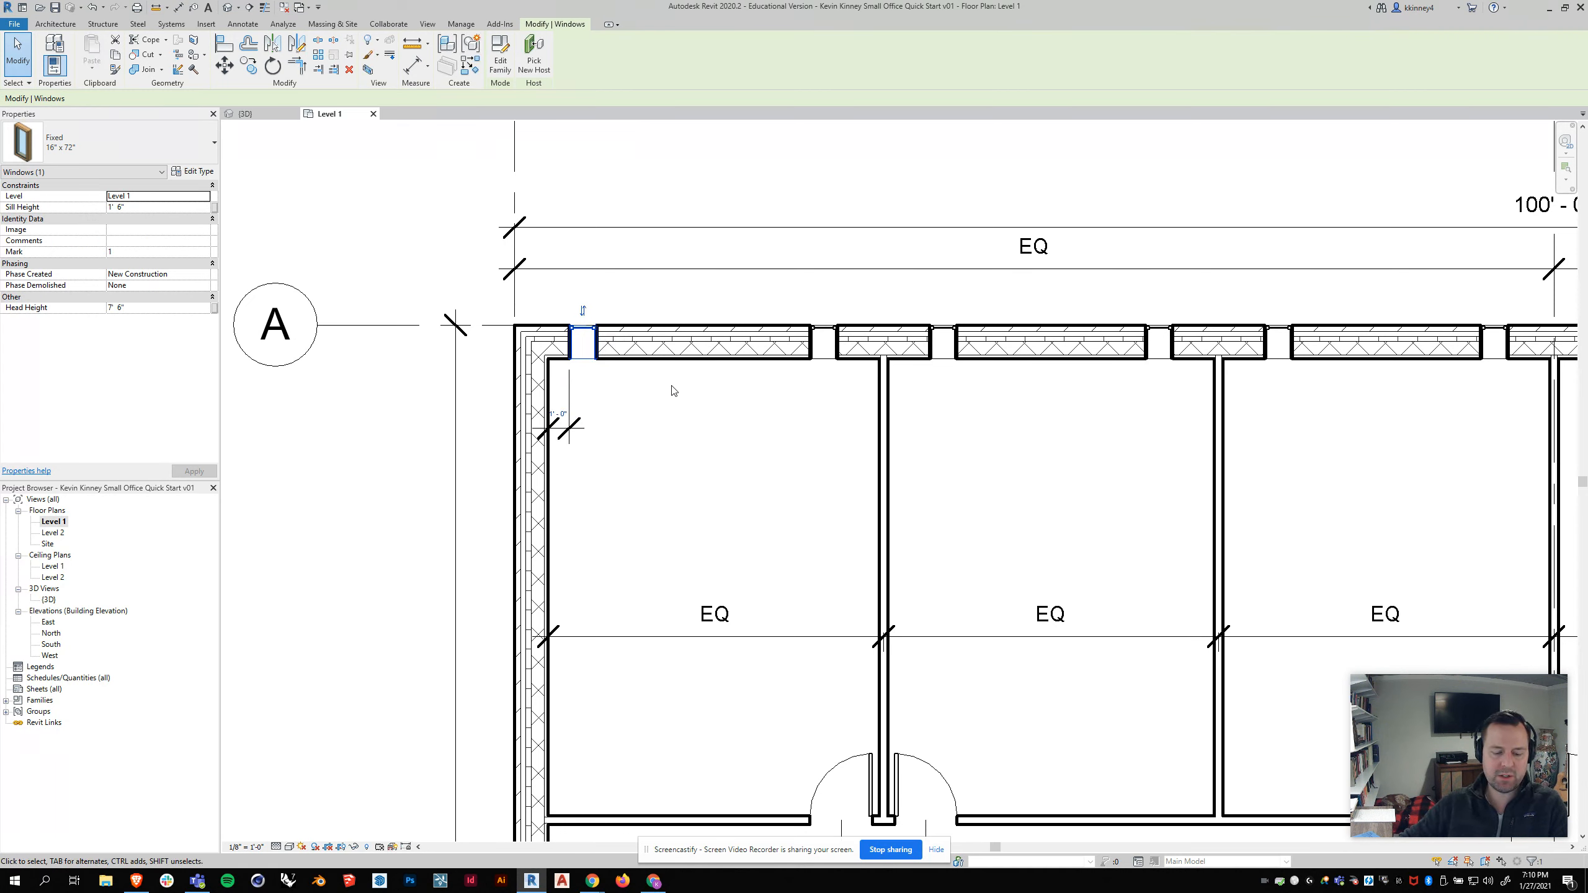
pyautogui.hotkey('ctrl', 'z')
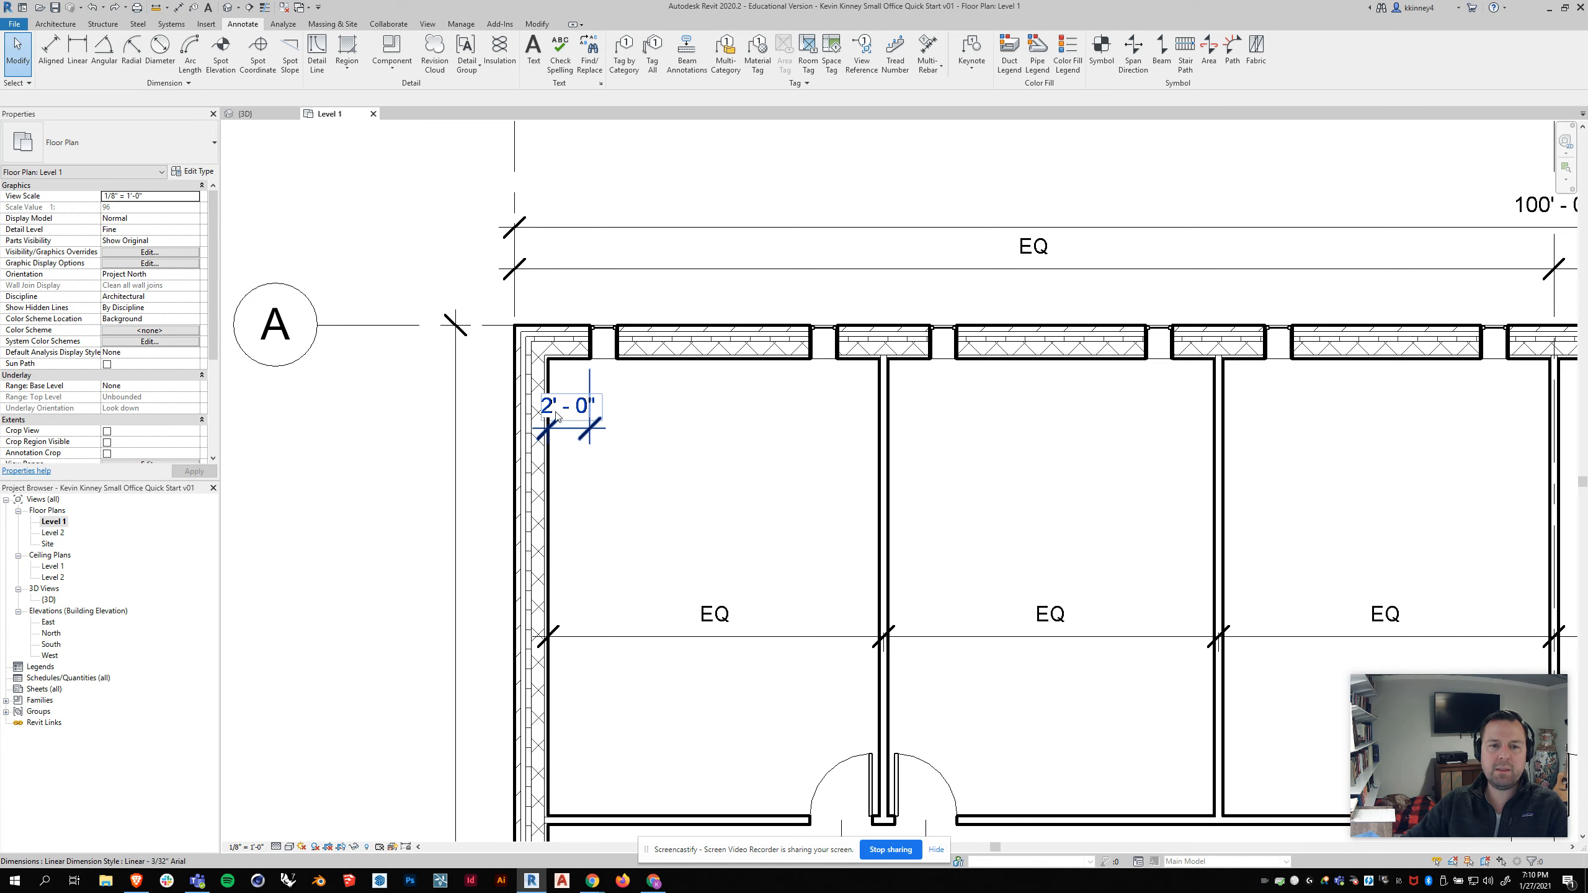
# Step: Delete the aligned dimension between the end wall and the first office window
pyautogui.scroll(-5, 580, 423)
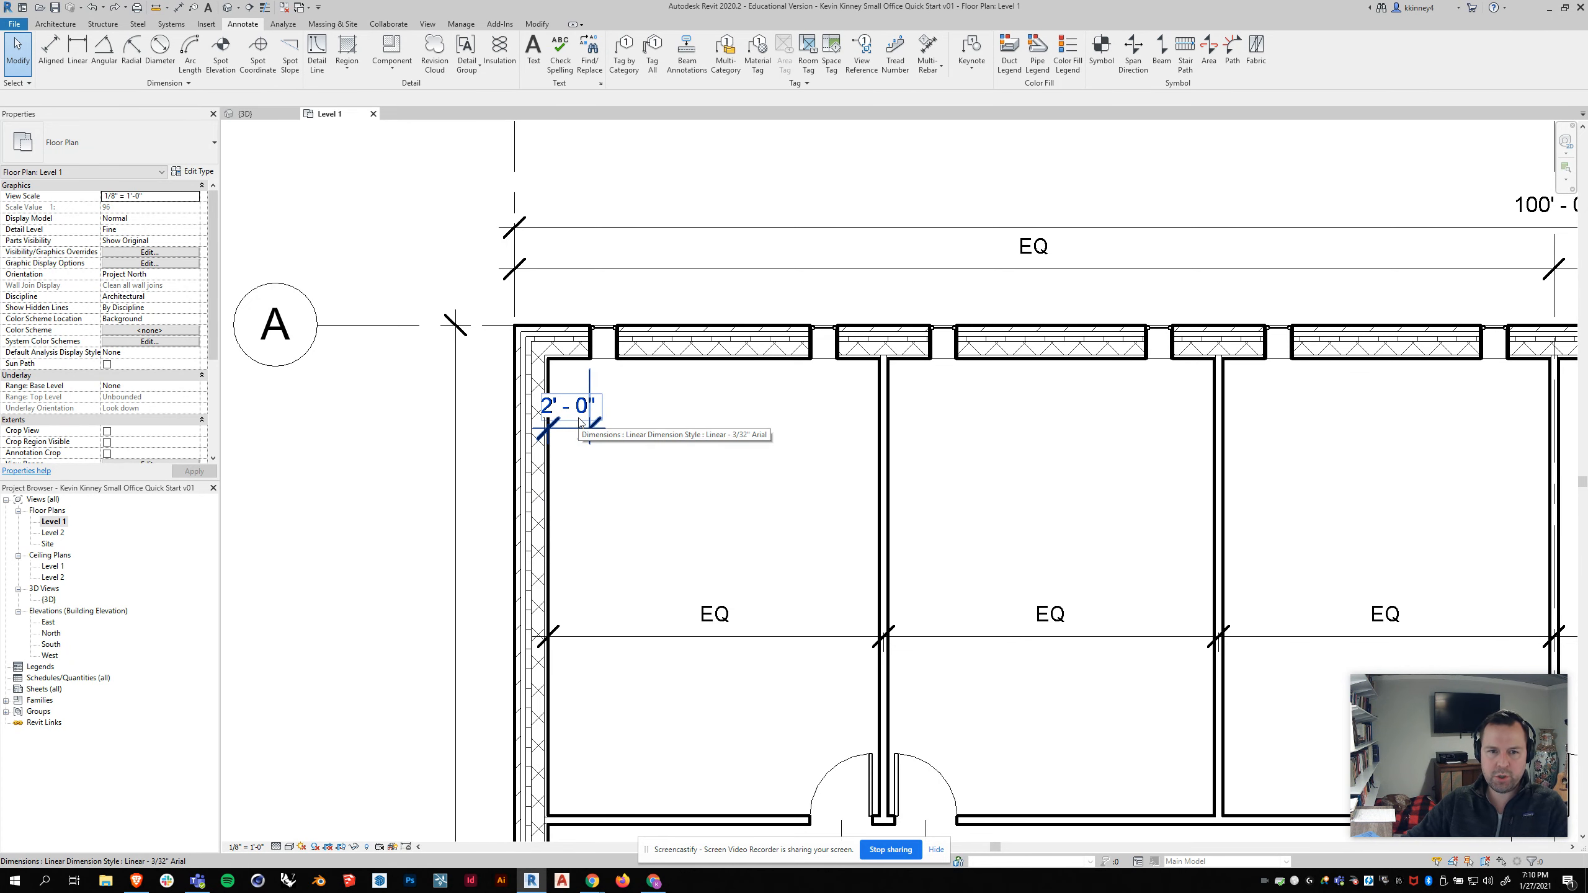
pyautogui.moveTo(1150, 609); pyautogui.dragTo(989, 530, button='middle')
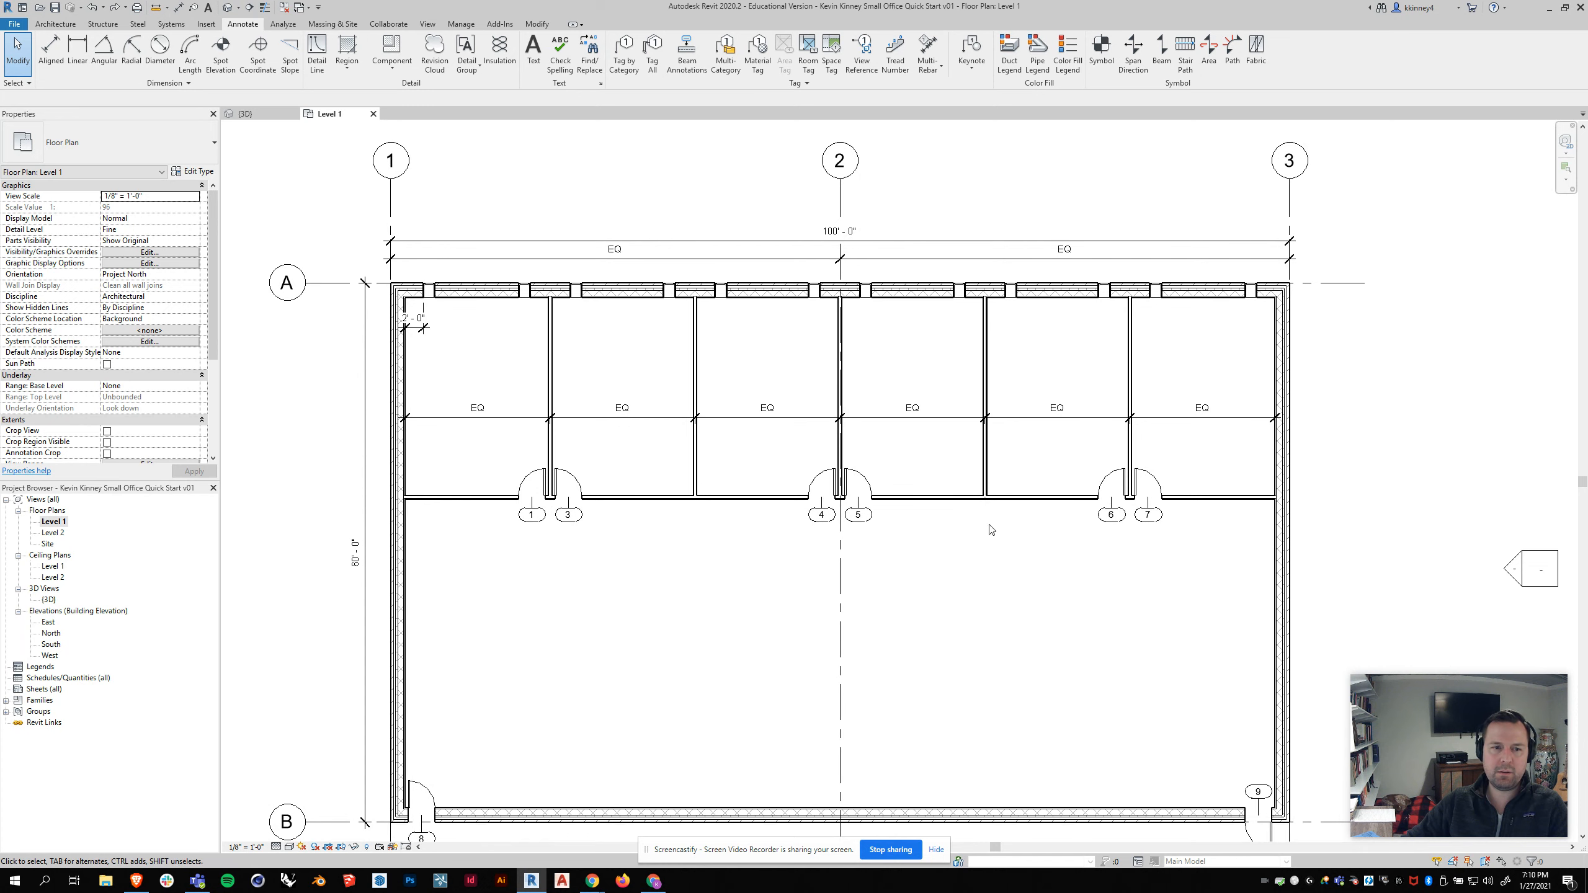
pyautogui.click(525, 290)
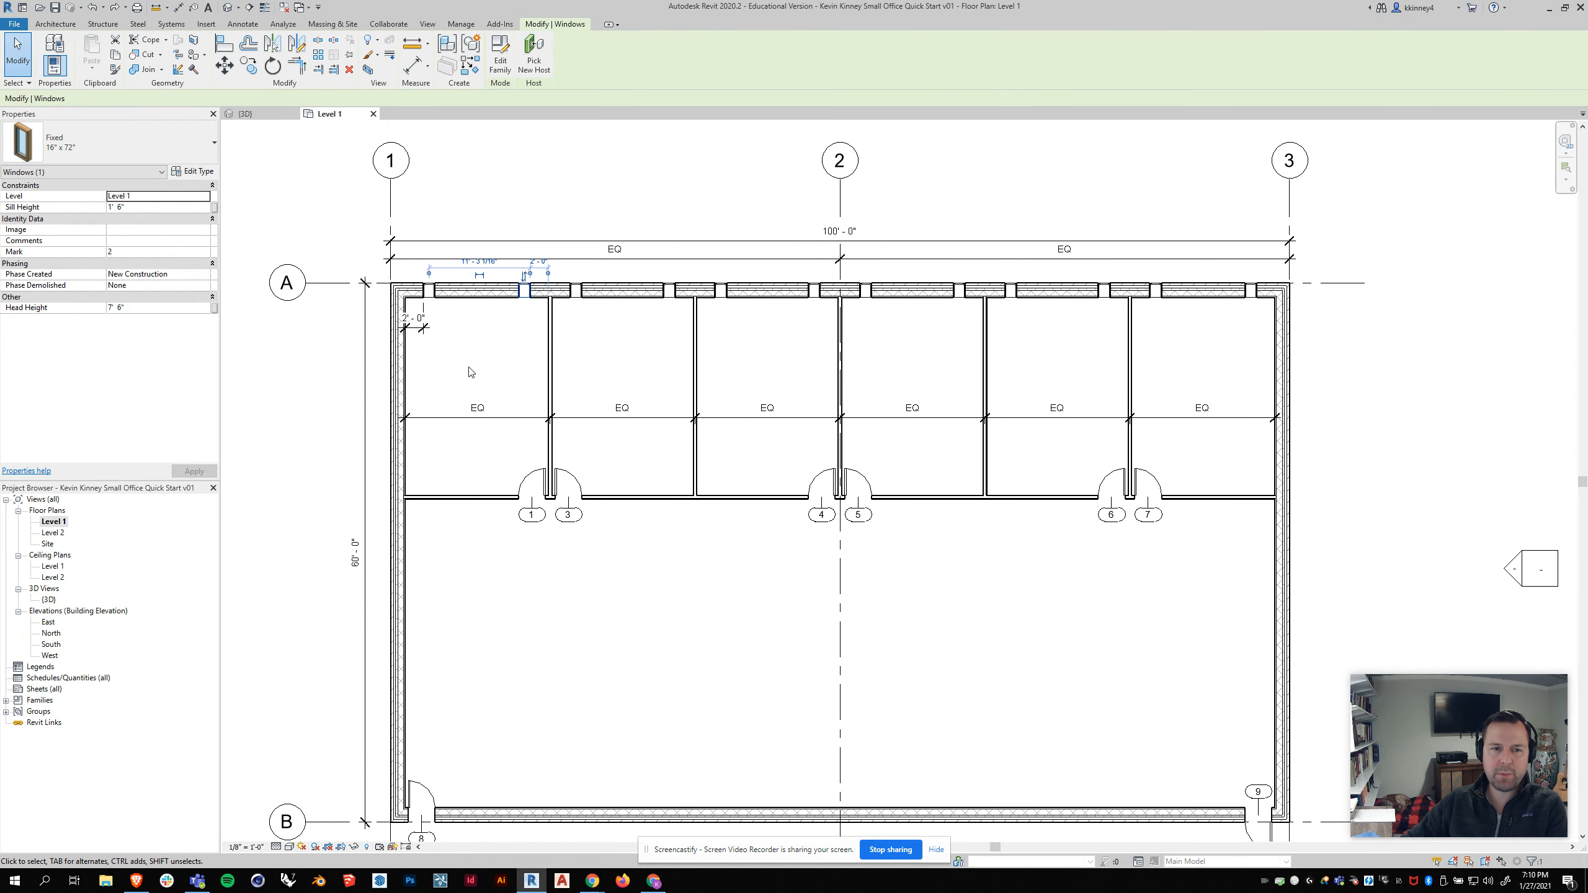
pyautogui.press('Escape')
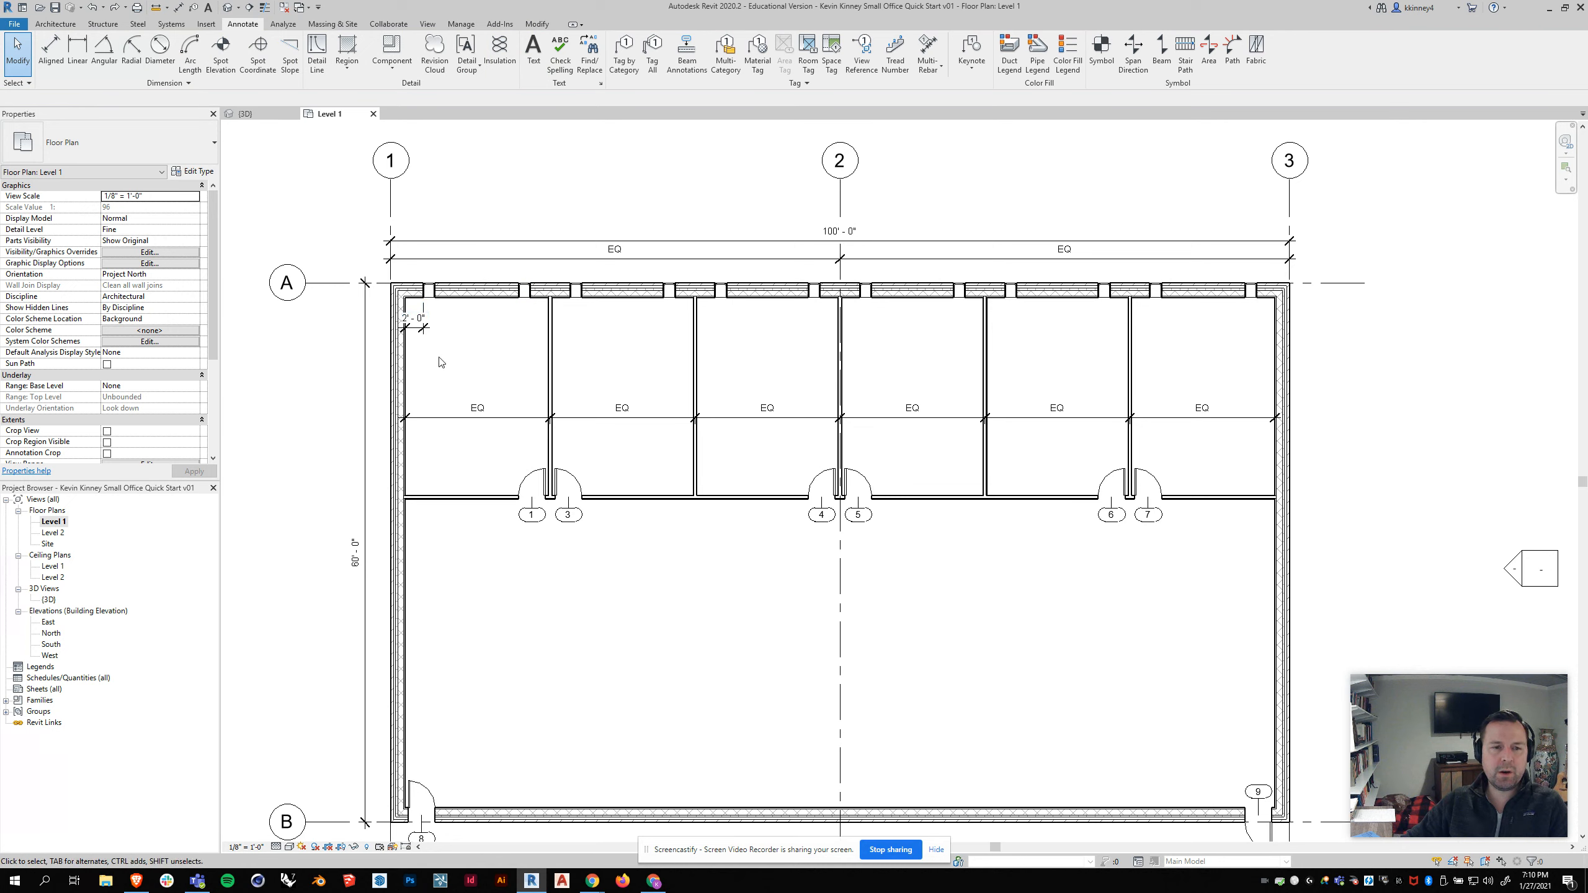
pyautogui.click(423, 326)
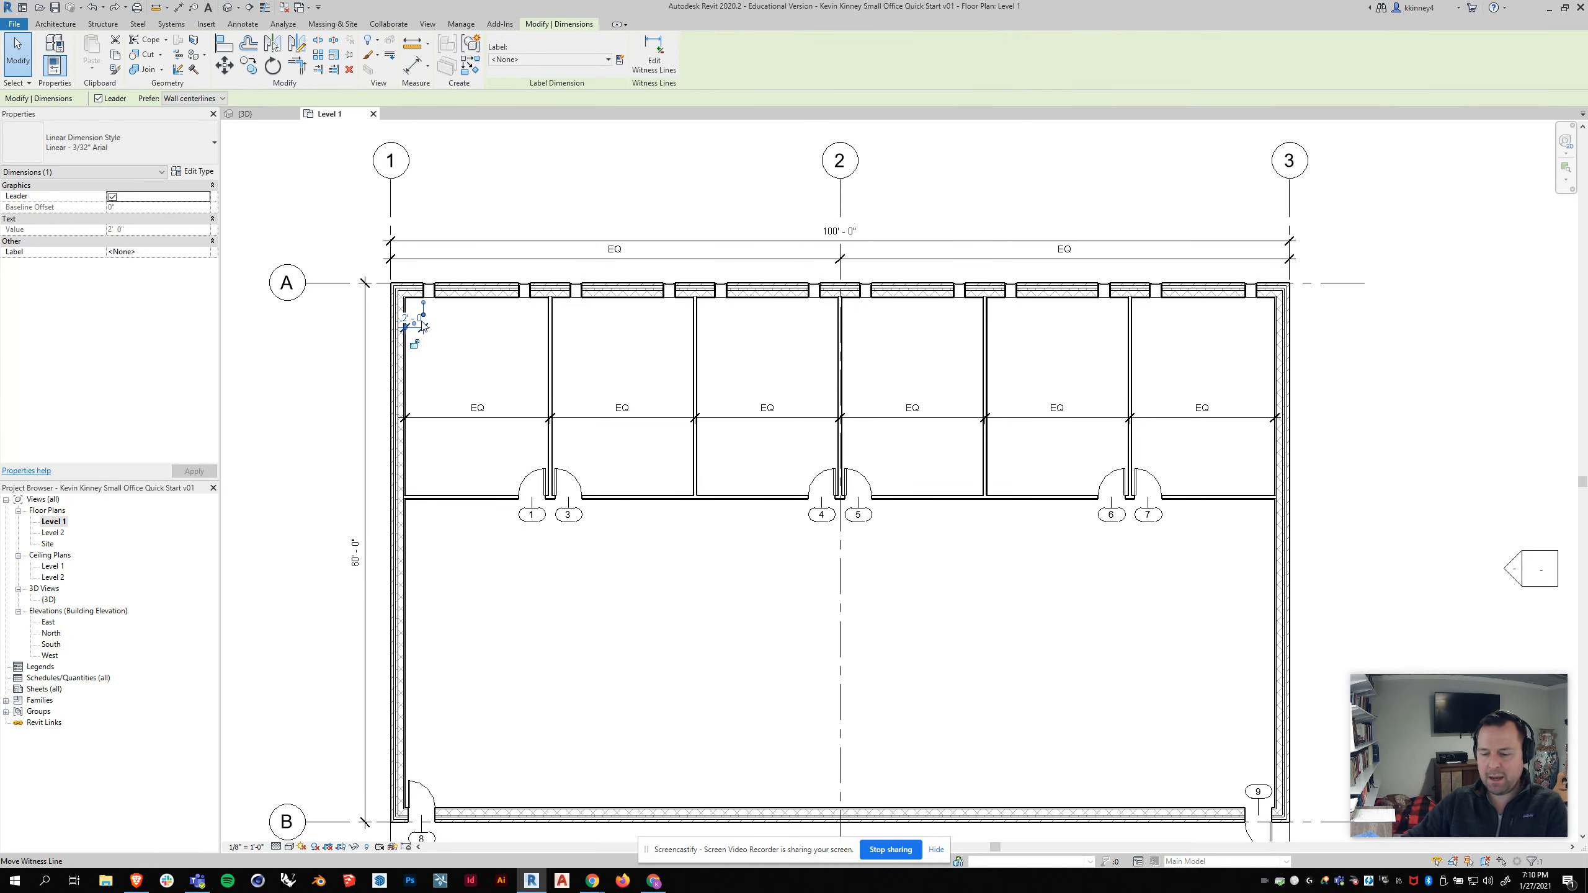
pyautogui.press('Delete')
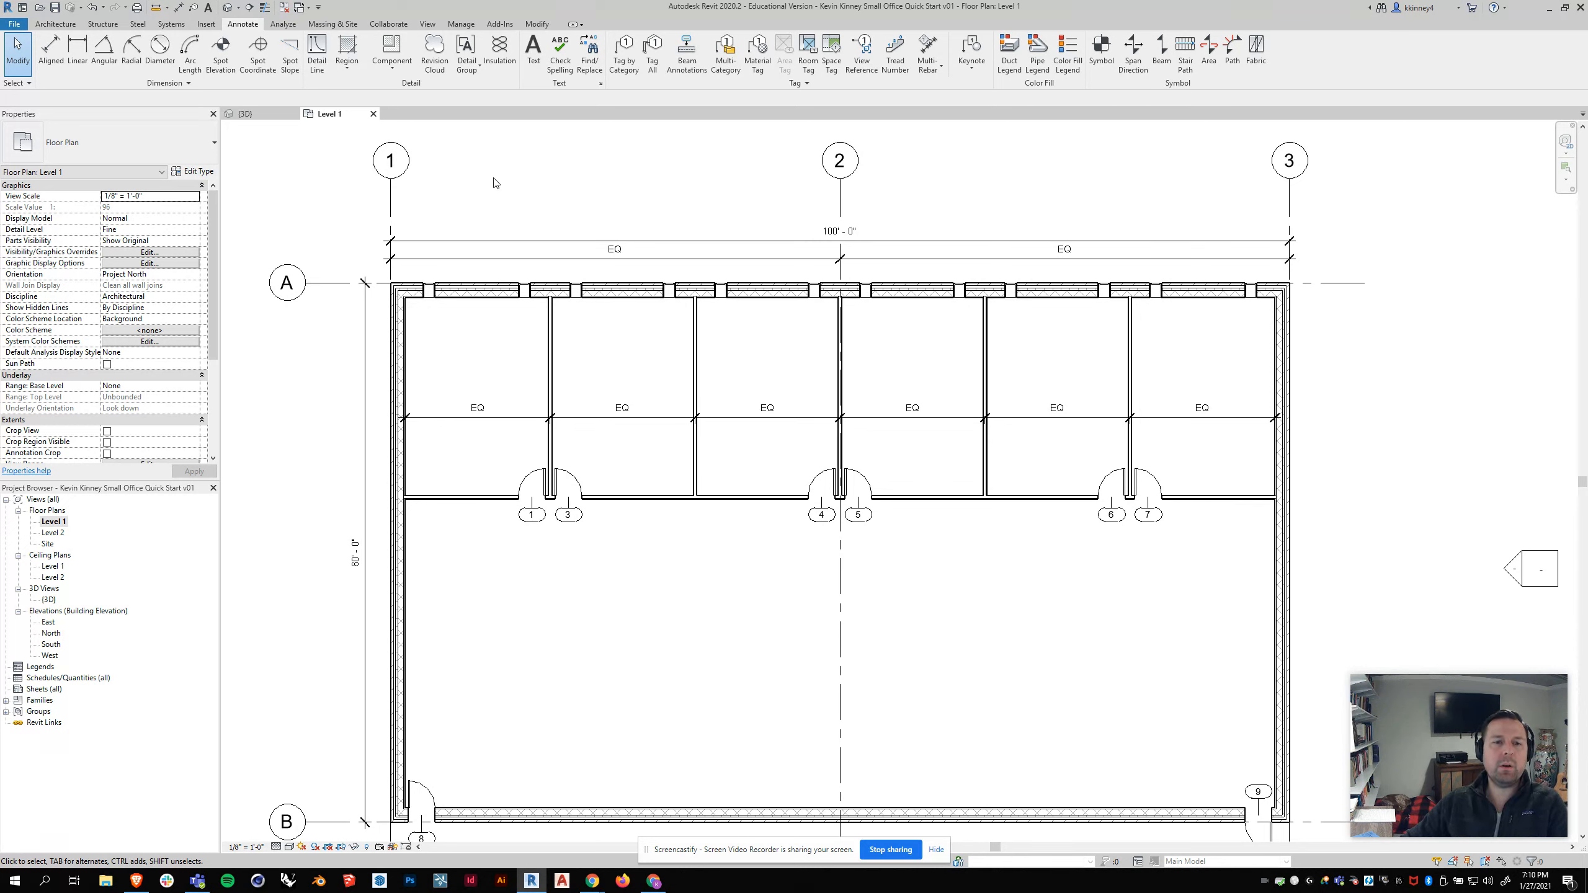
# Step: Inspect the placed windows along the exterior walls in the 3D view from several angles
pyautogui.moveTo(825, 431); pyautogui.dragTo(840, 406, button='middle')
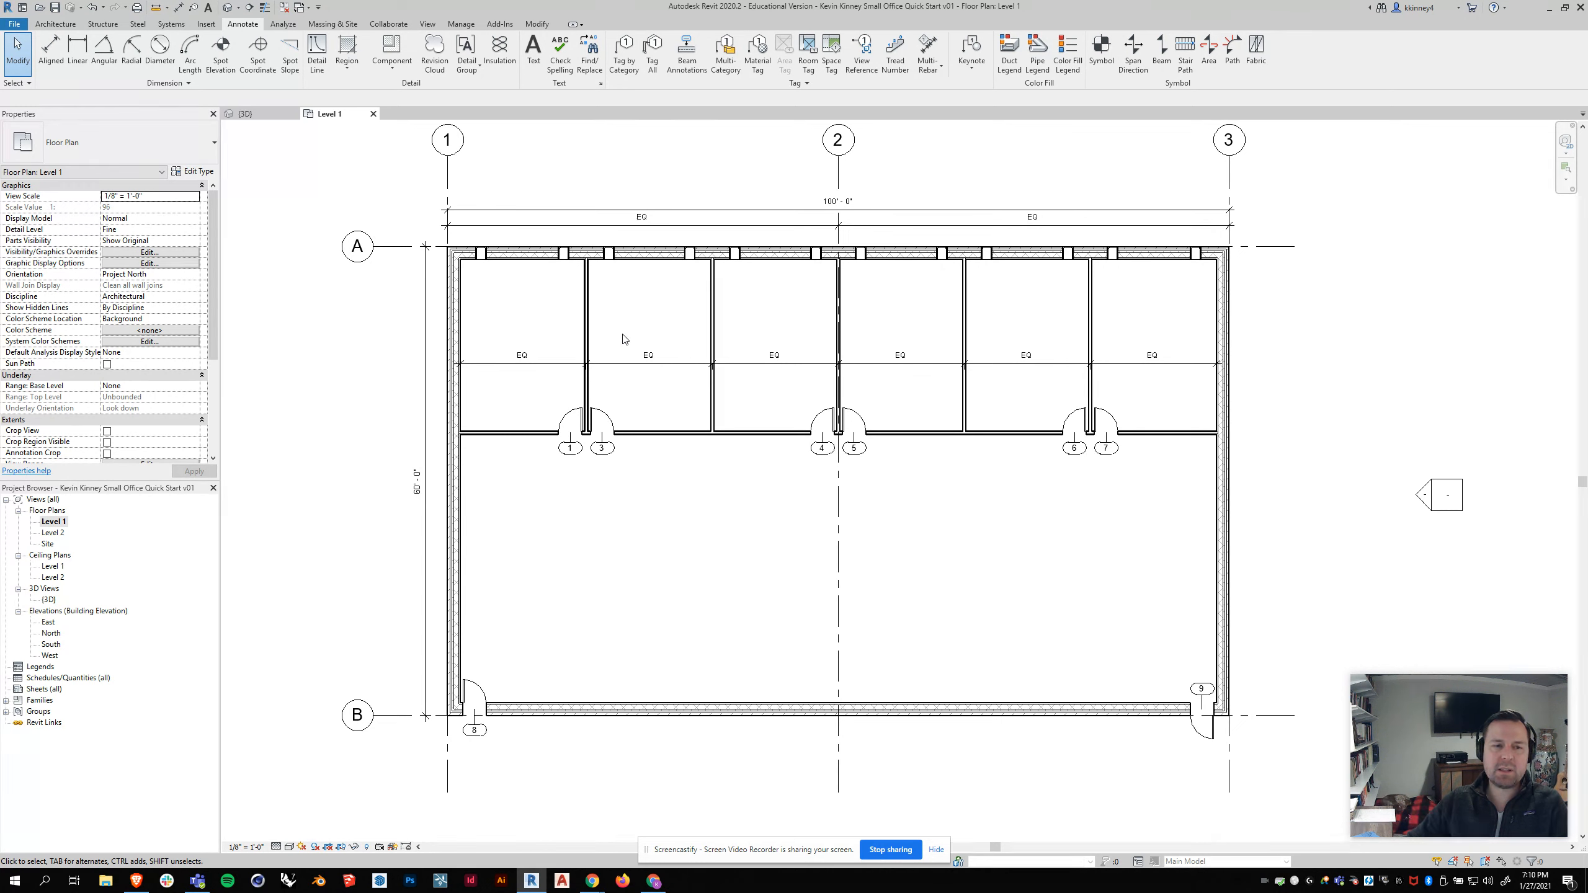
pyautogui.click(275, 114)
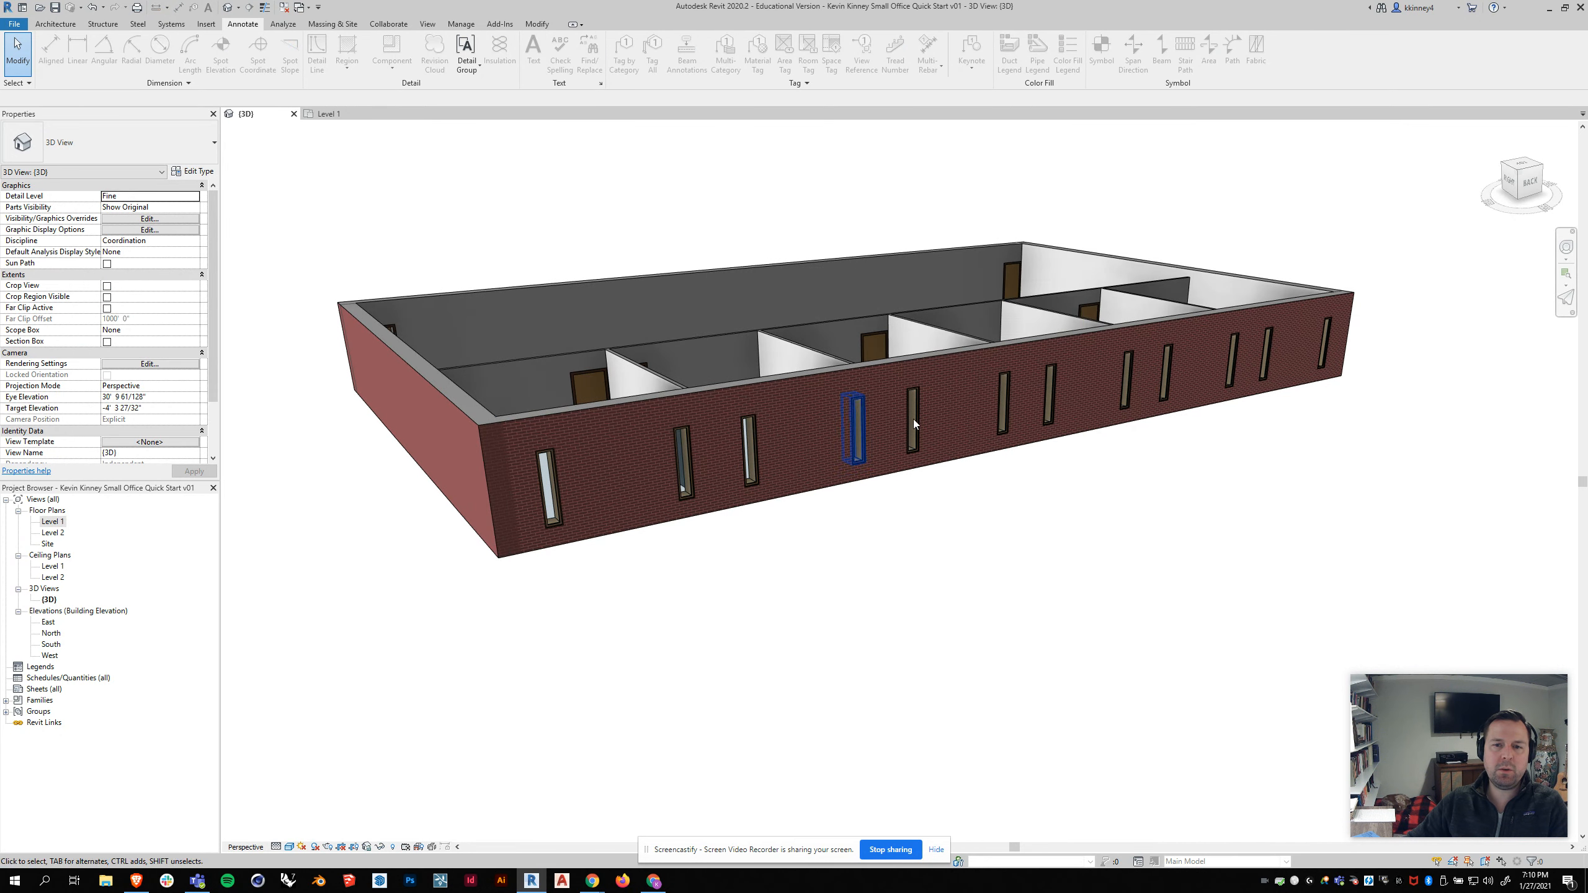
pyautogui.click(906, 412)
pyautogui.moveTo(969, 619); pyautogui.dragTo(946, 500, button='middle')
pyautogui.scroll(-1, 932, 466)
pyautogui.moveTo(707, 286)
pyautogui.keyDown('shift'); pyautogui.mouseDown(button='middle')
pyautogui.moveTo(771, 399)
pyautogui.moveTo(725, 351)
pyautogui.moveTo(710, 275)
pyautogui.mouseUp(button='middle'); pyautogui.keyUp('shift')
pyautogui.scroll(-3, 770, 399)
pyautogui.scroll(2, 756, 283)
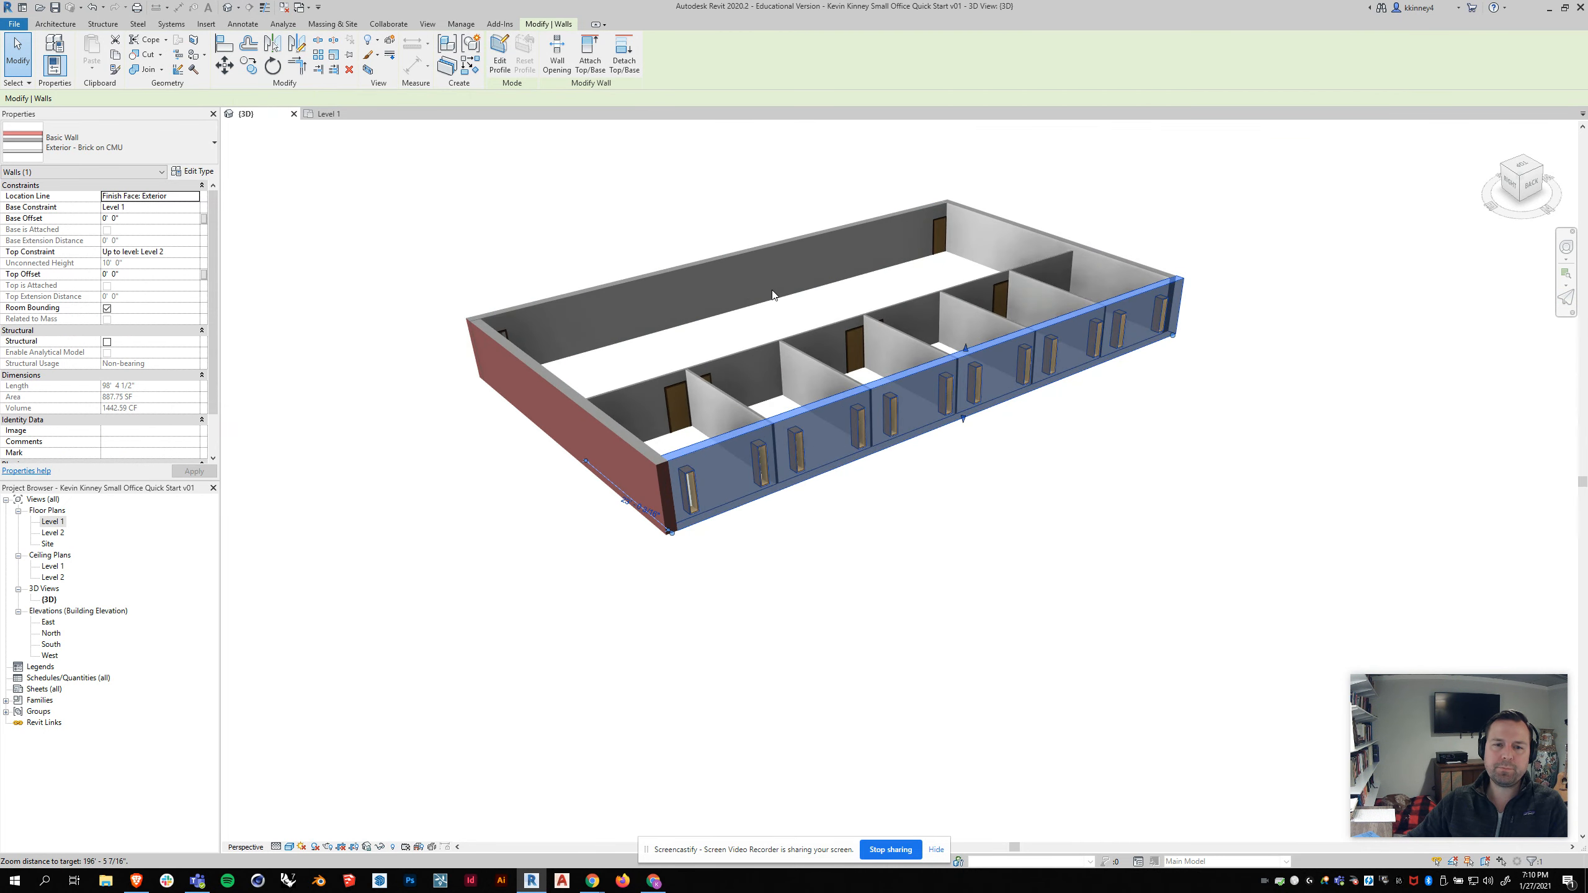
pyautogui.click(1226, 415)
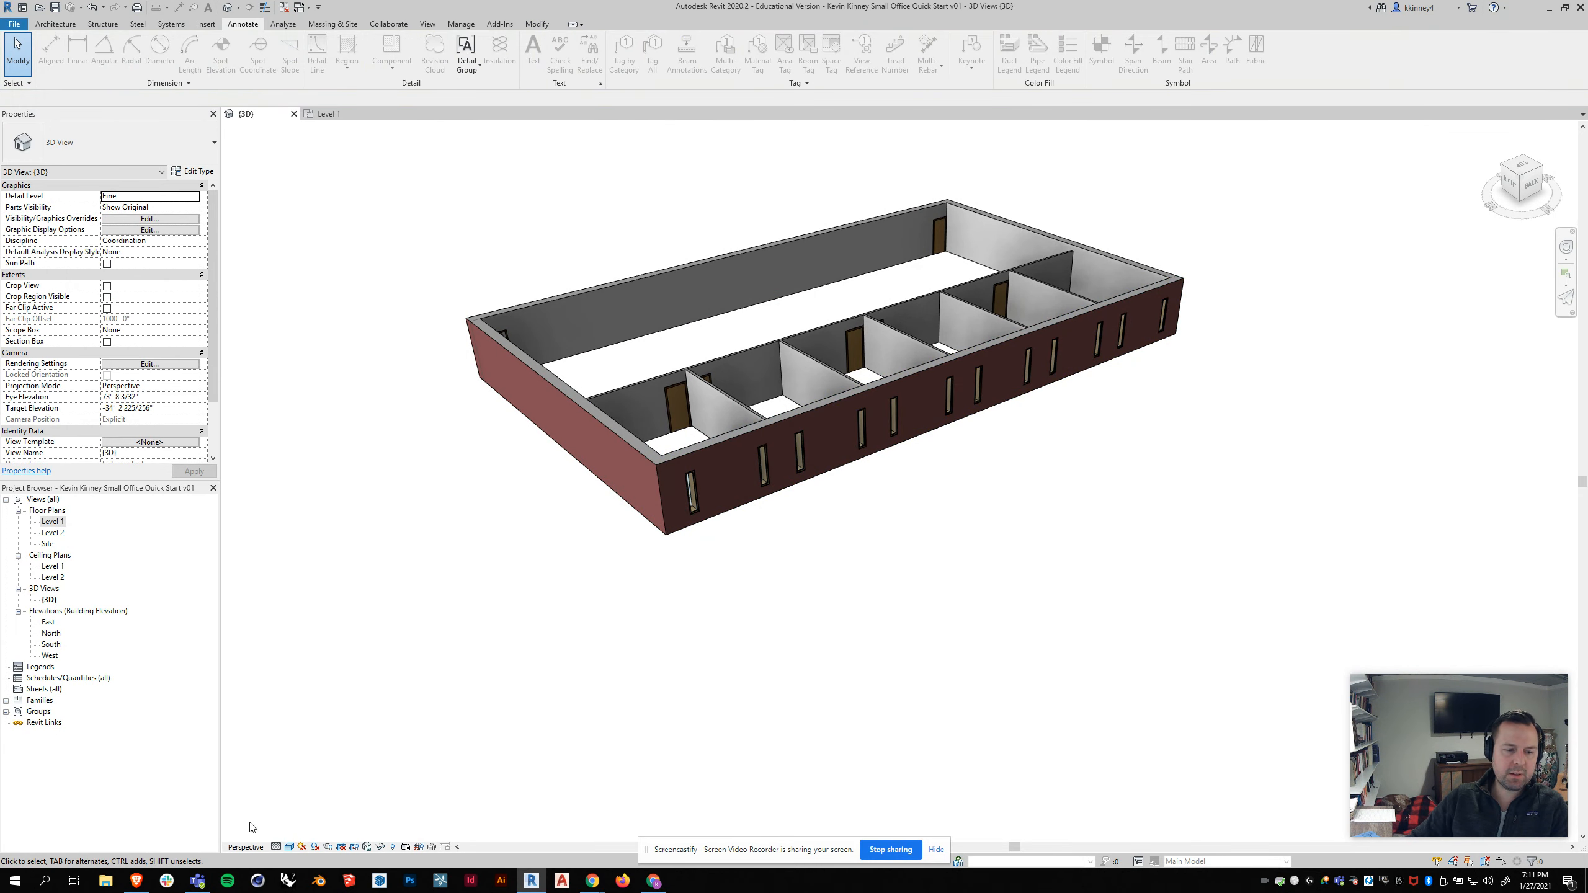
pyautogui.keyDown('shift'); pyautogui.moveTo(628, 358); pyautogui.dragTo(790, 433, button='middle'); pyautogui.keyUp('shift')
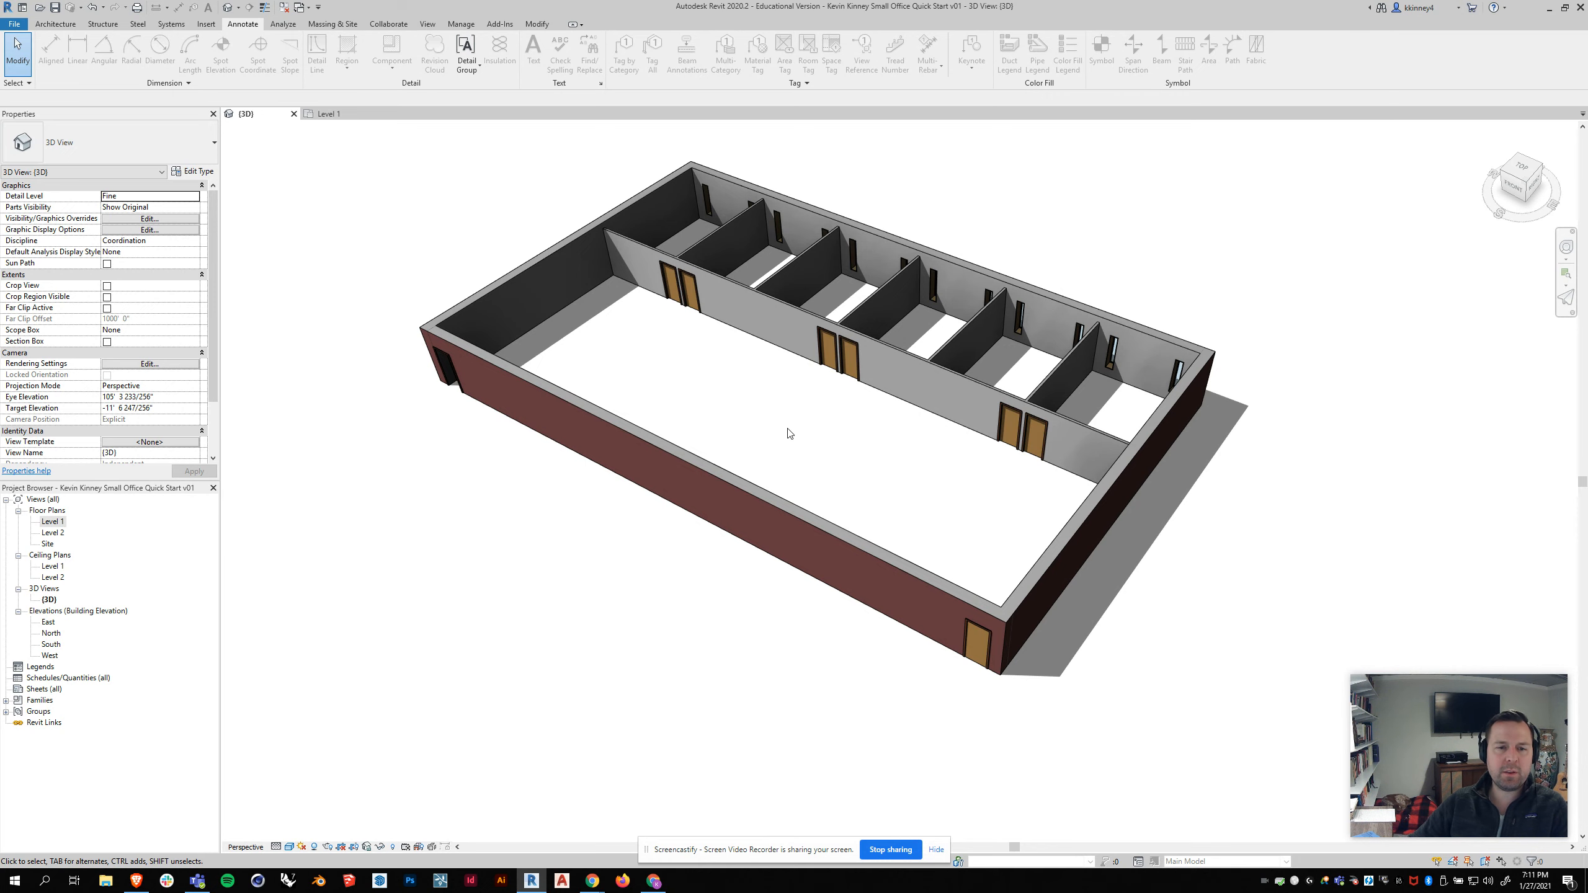
pyautogui.scroll(-1, 782, 454)
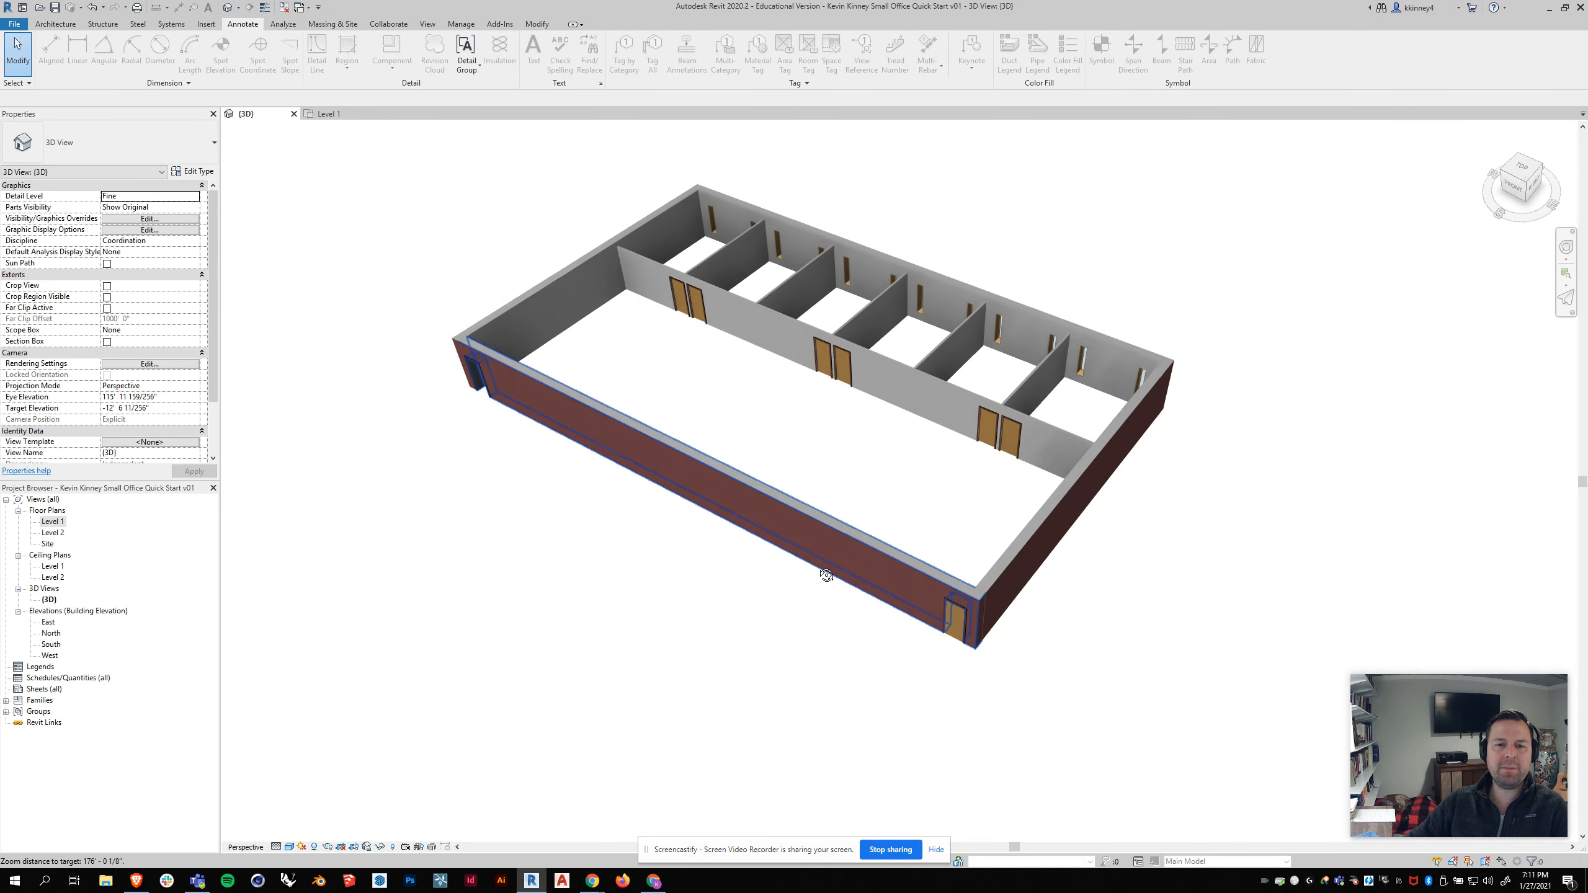
# Step: Review the whole Level 1 floor plan at full extents
pyautogui.click(325, 114)
pyautogui.scroll(-3, 879, 488)
pyautogui.moveTo(749, 159); pyautogui.dragTo(869, 291)
pyautogui.moveTo(1132, 447); pyautogui.dragTo(1215, 556)
pyautogui.click(906, 720)
pyautogui.moveTo(816, 738); pyautogui.dragTo(903, 839)
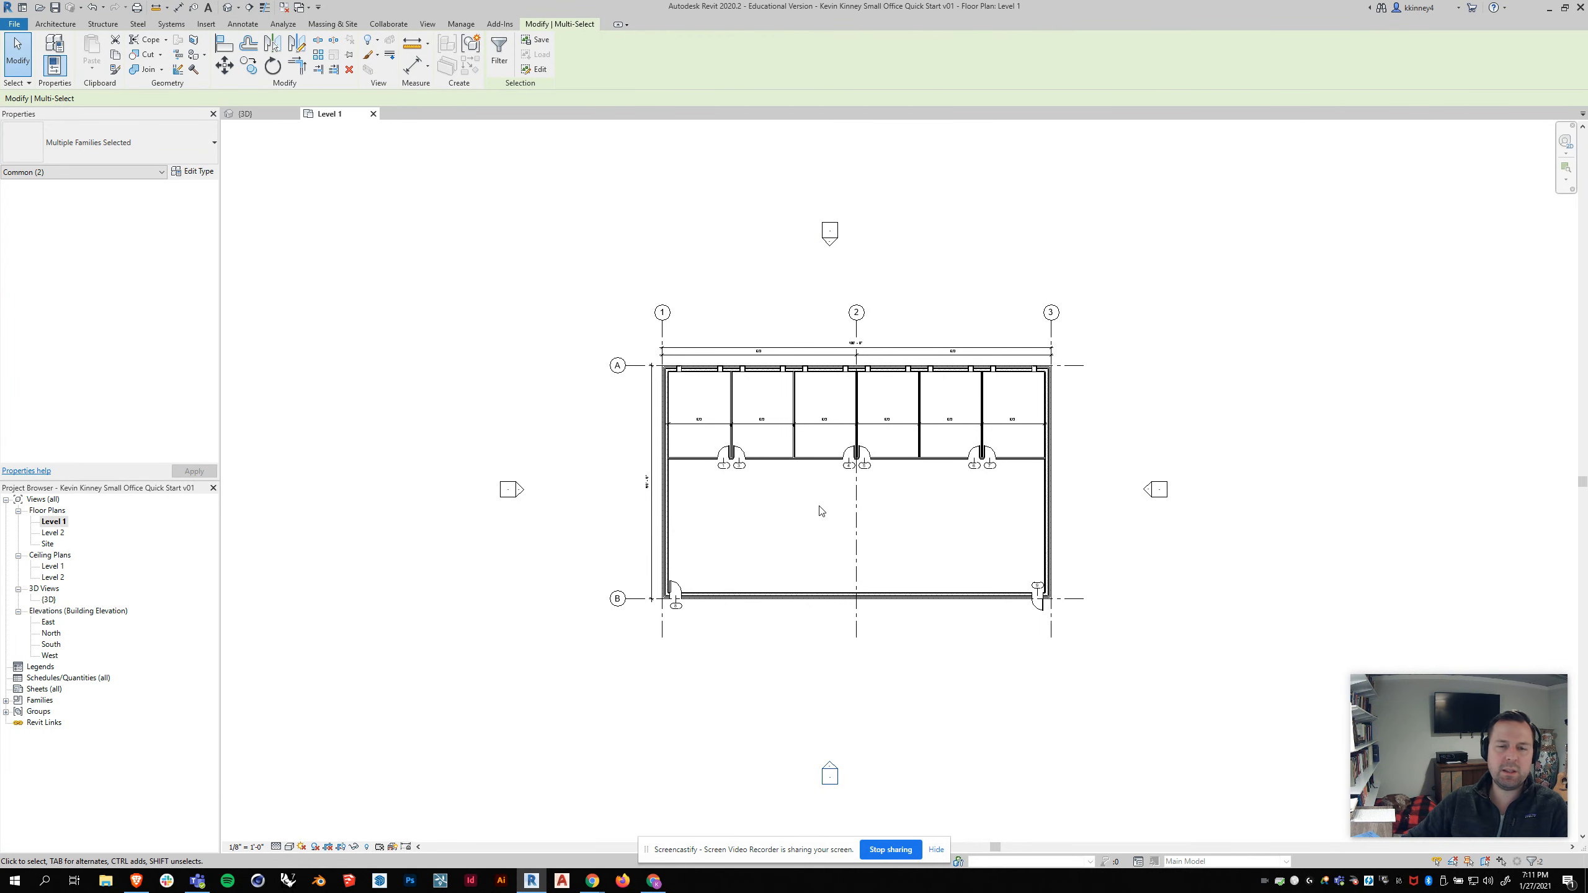
pyautogui.press('Escape')
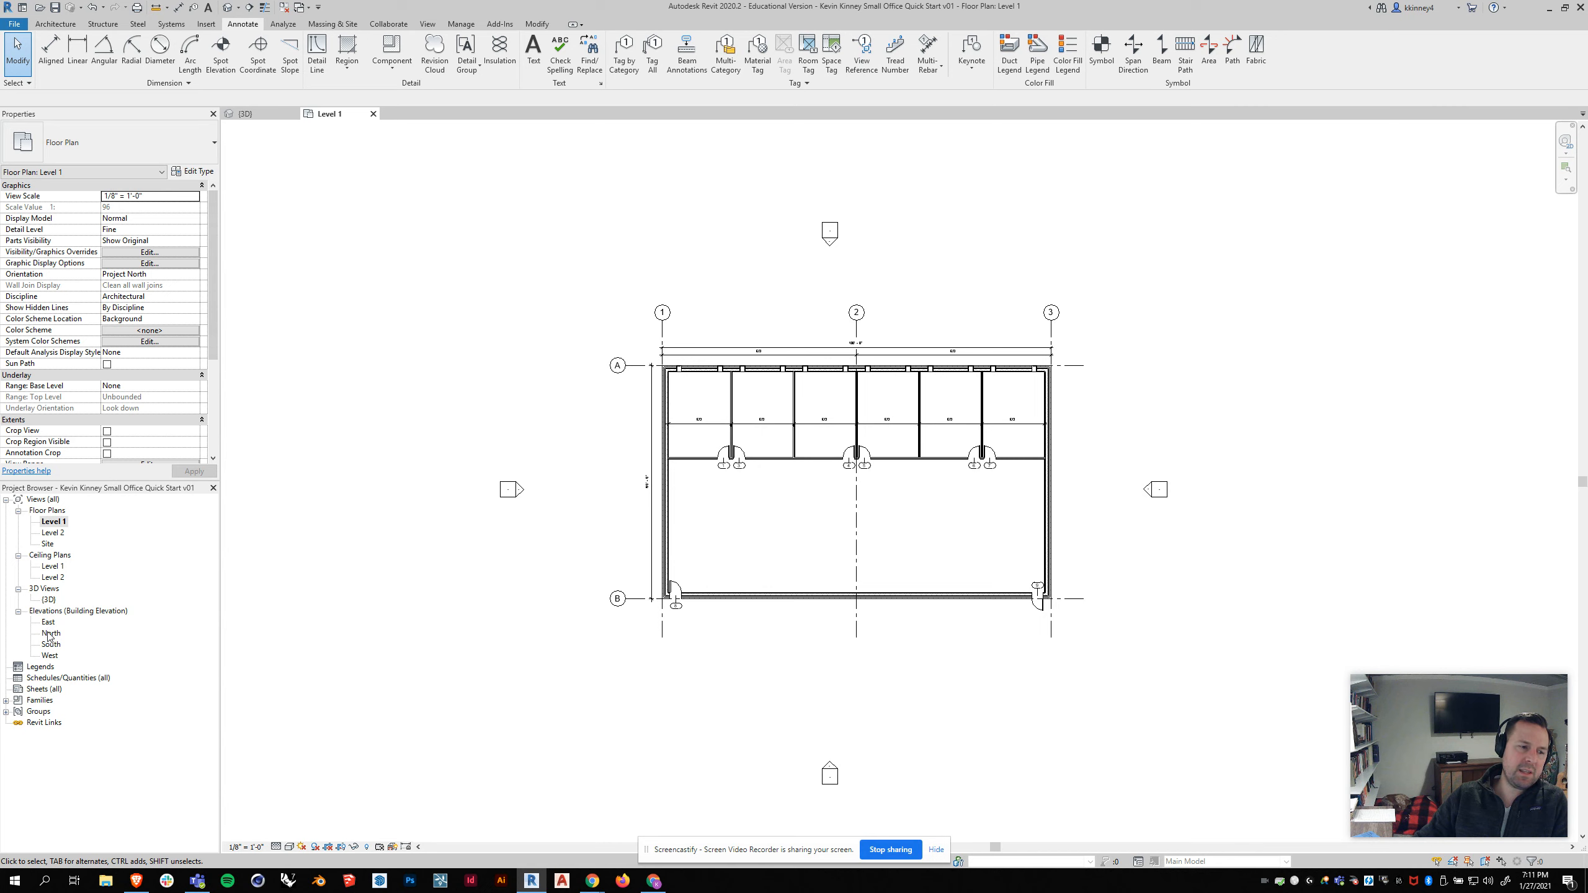
pyautogui.press('ctrl')
pyautogui.press('ctrl')
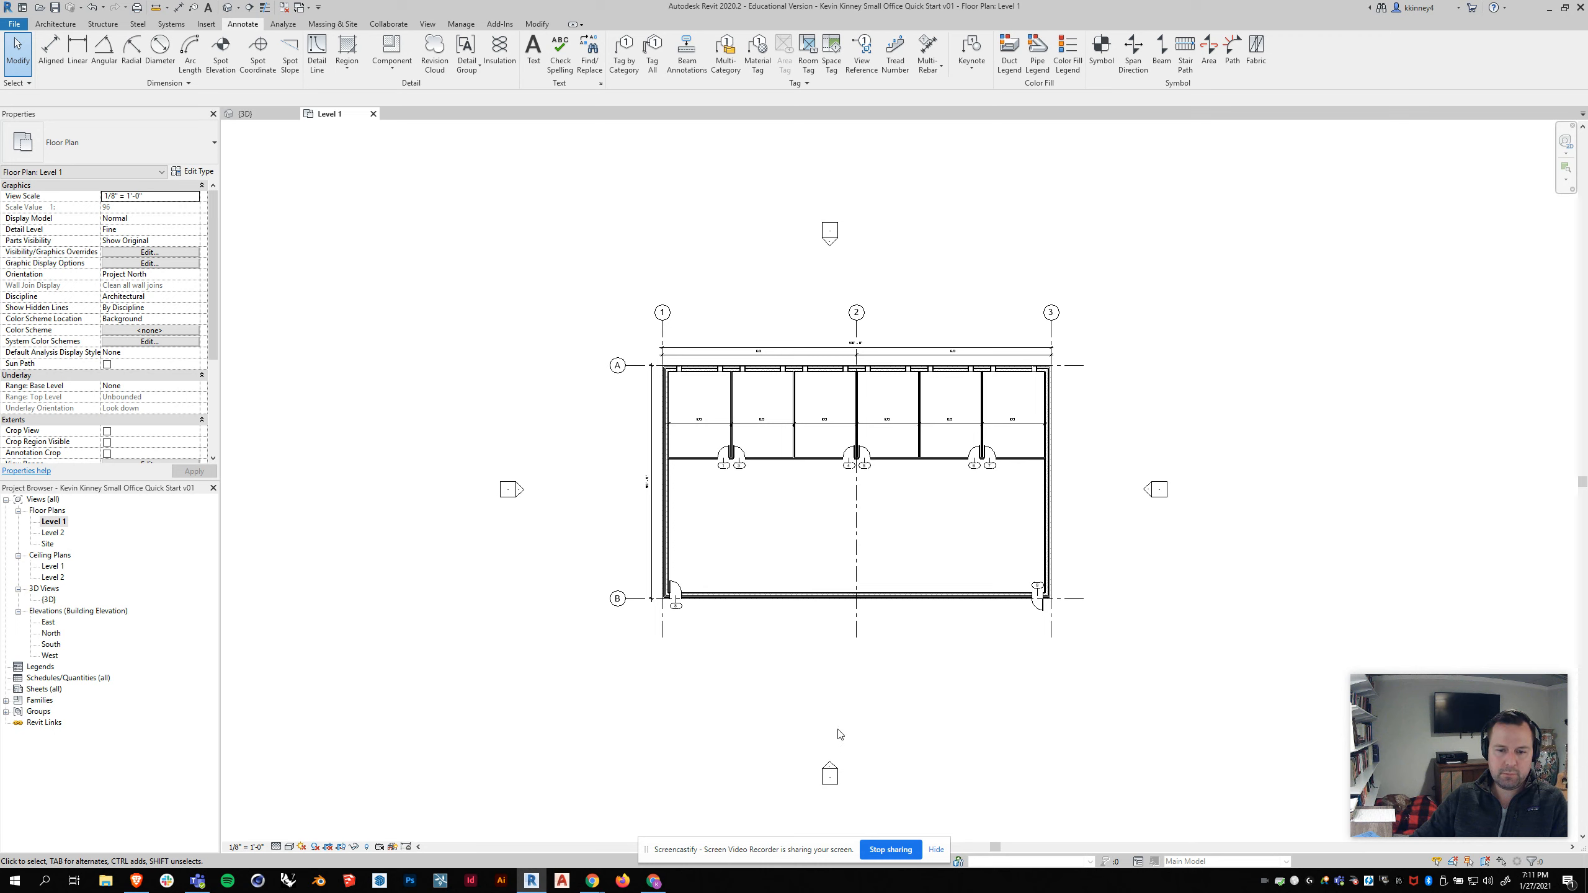
# Step: In the South elevation, extend the grid lines' lower ends further below Level 1
pyautogui.doubleClick(46, 645)
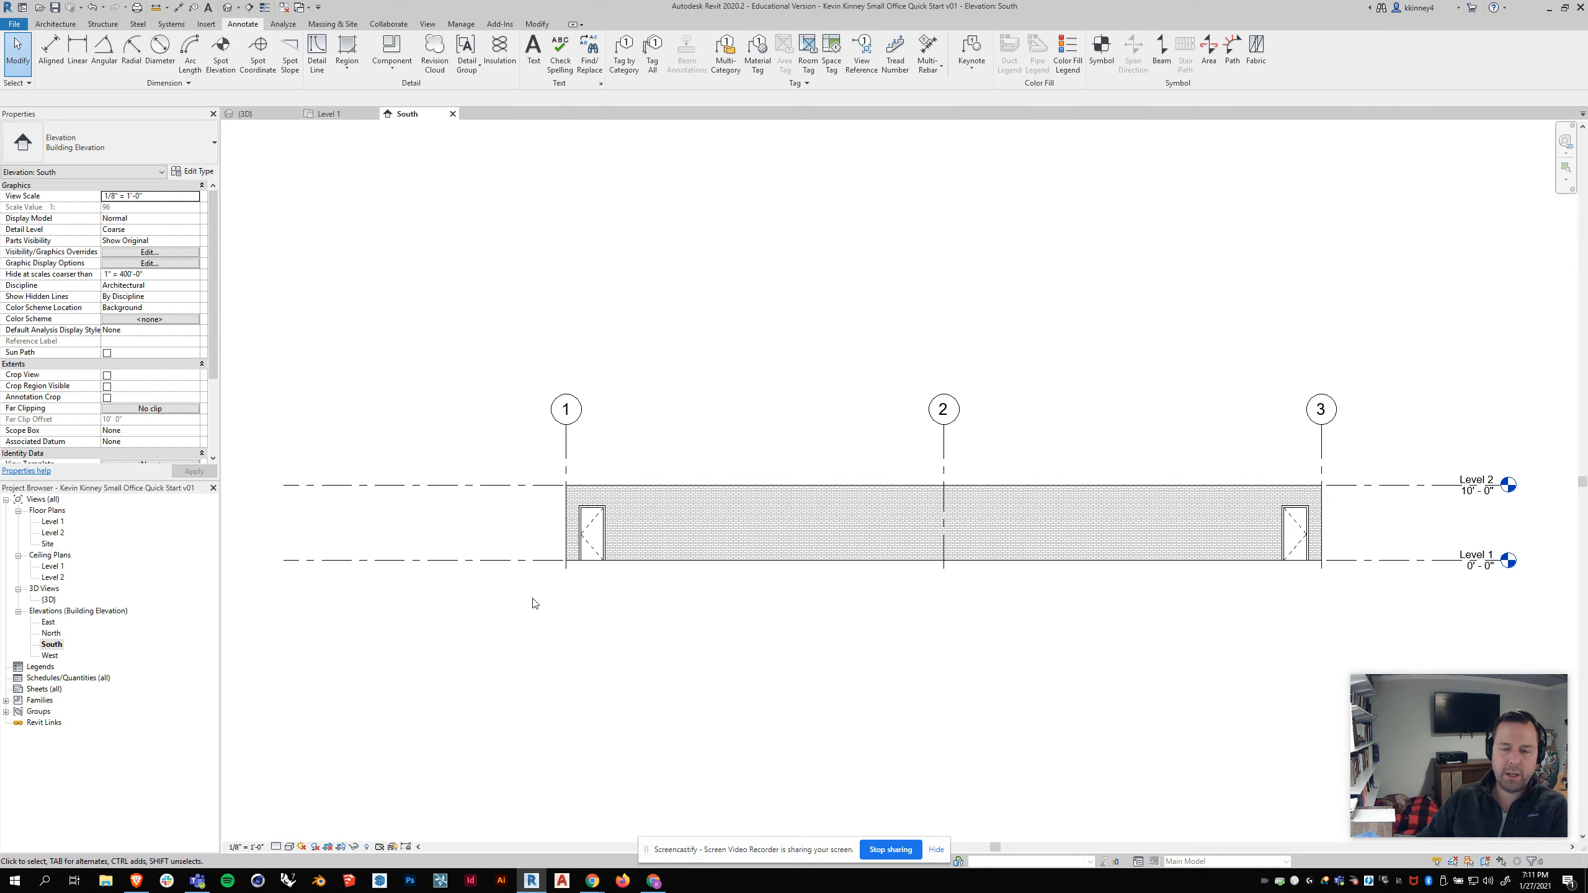
pyautogui.scroll(-1, 486, 501)
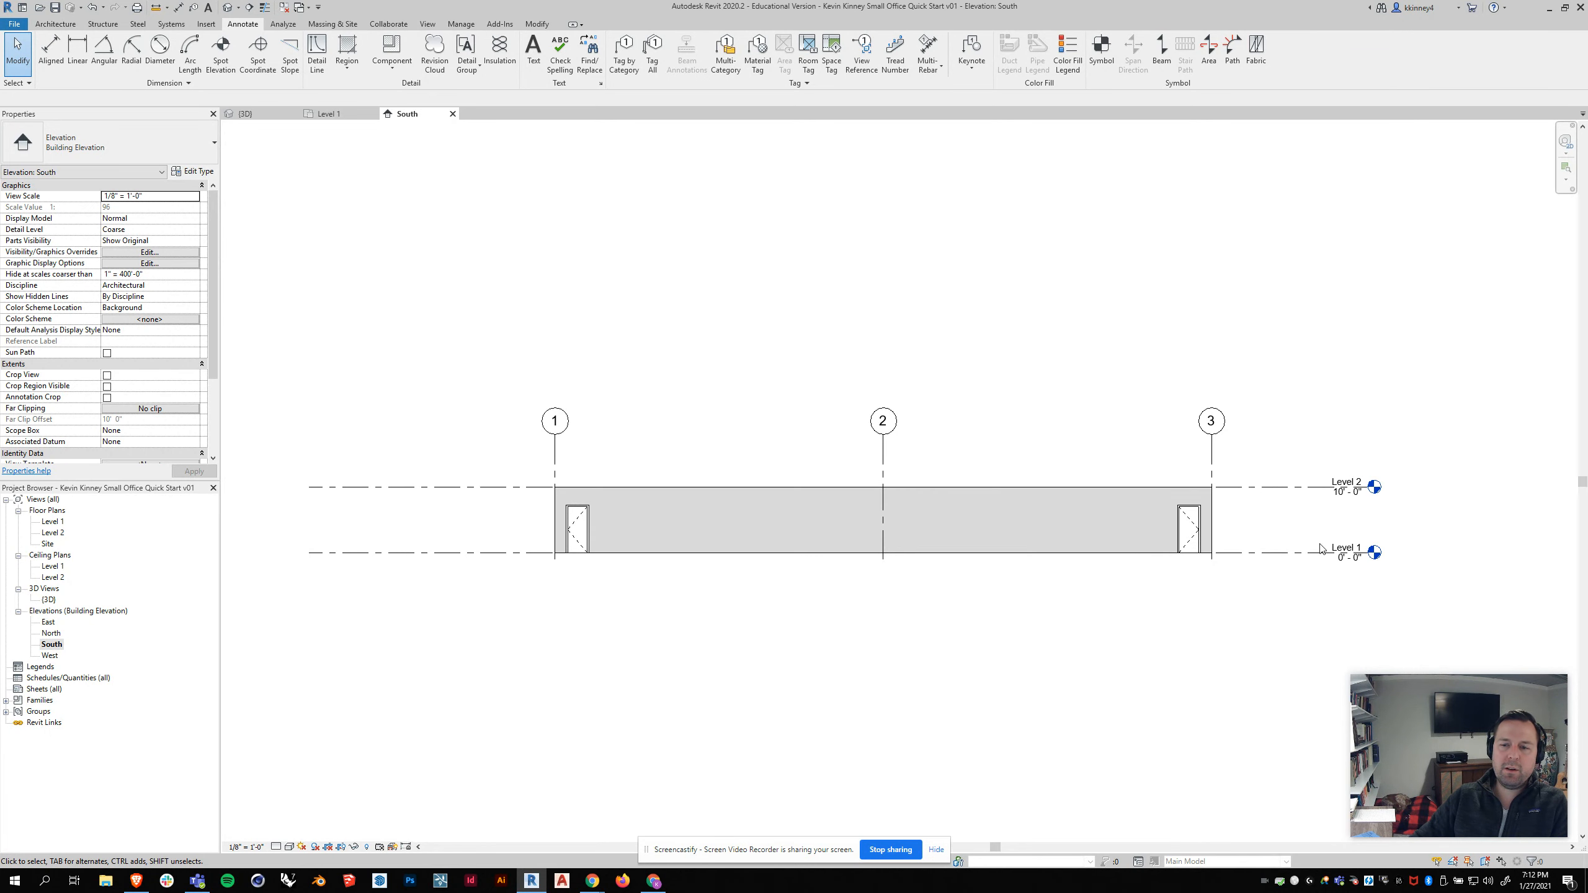
pyautogui.scroll(2, 1188, 552)
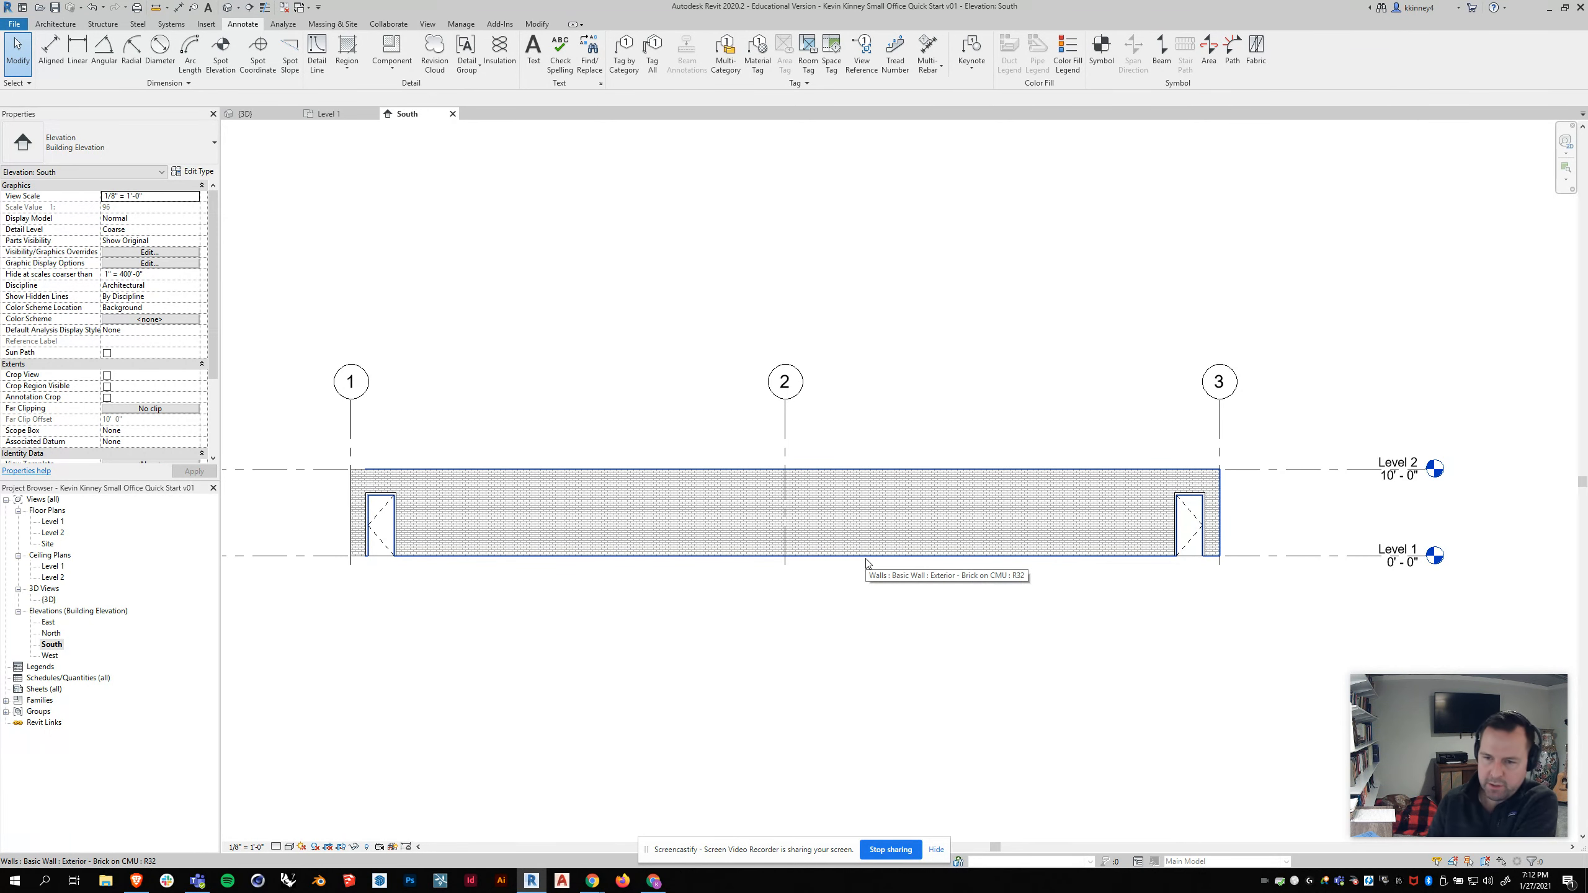
pyautogui.scroll(-1, 907, 521)
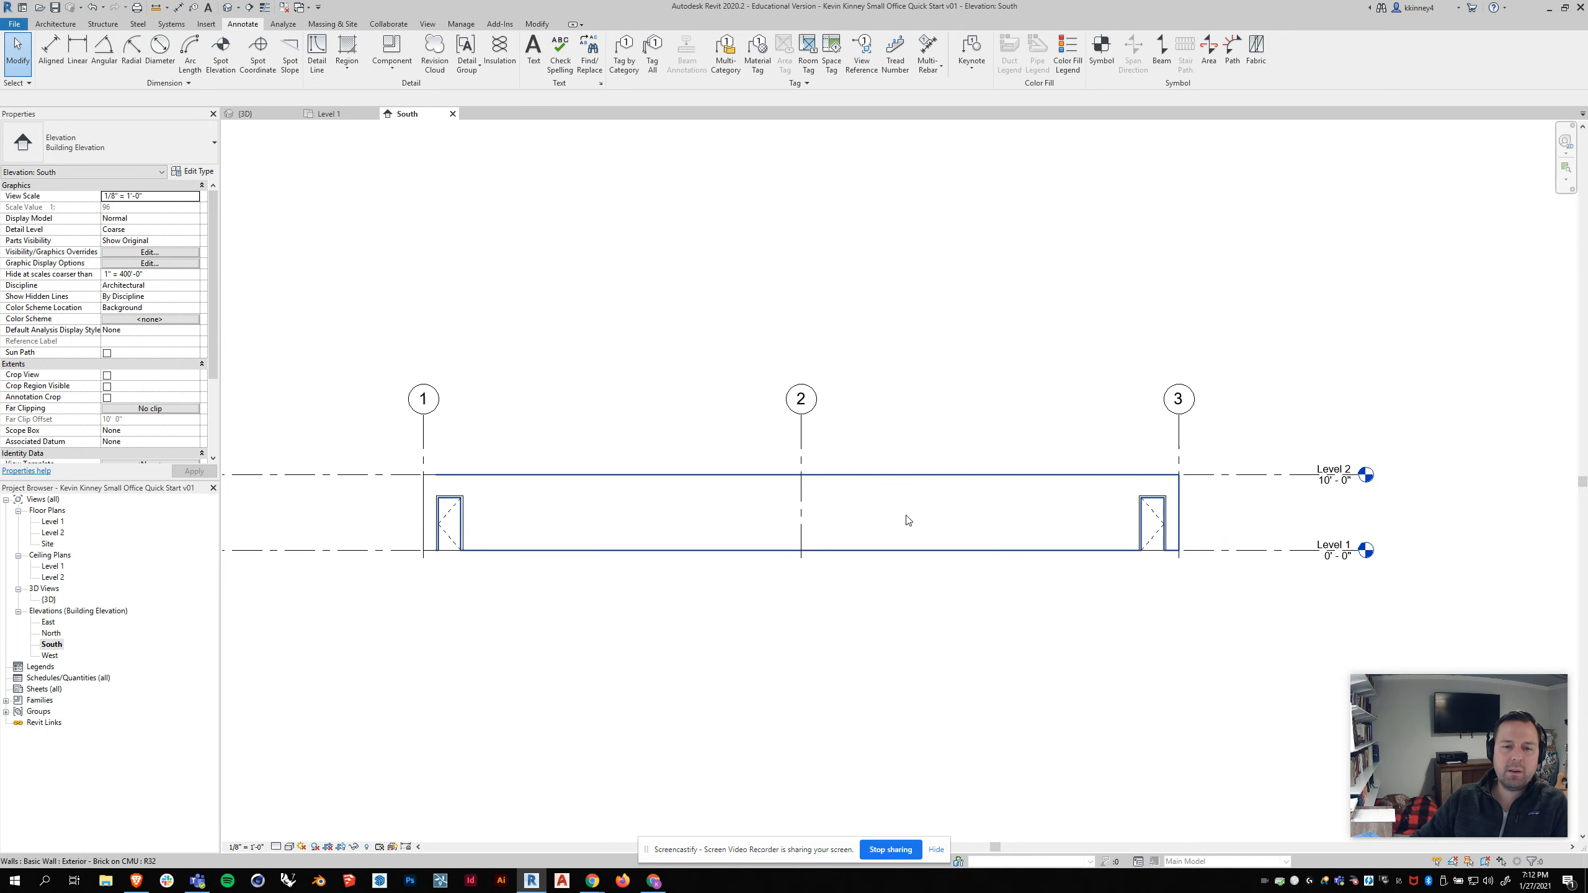
pyautogui.click(801, 563)
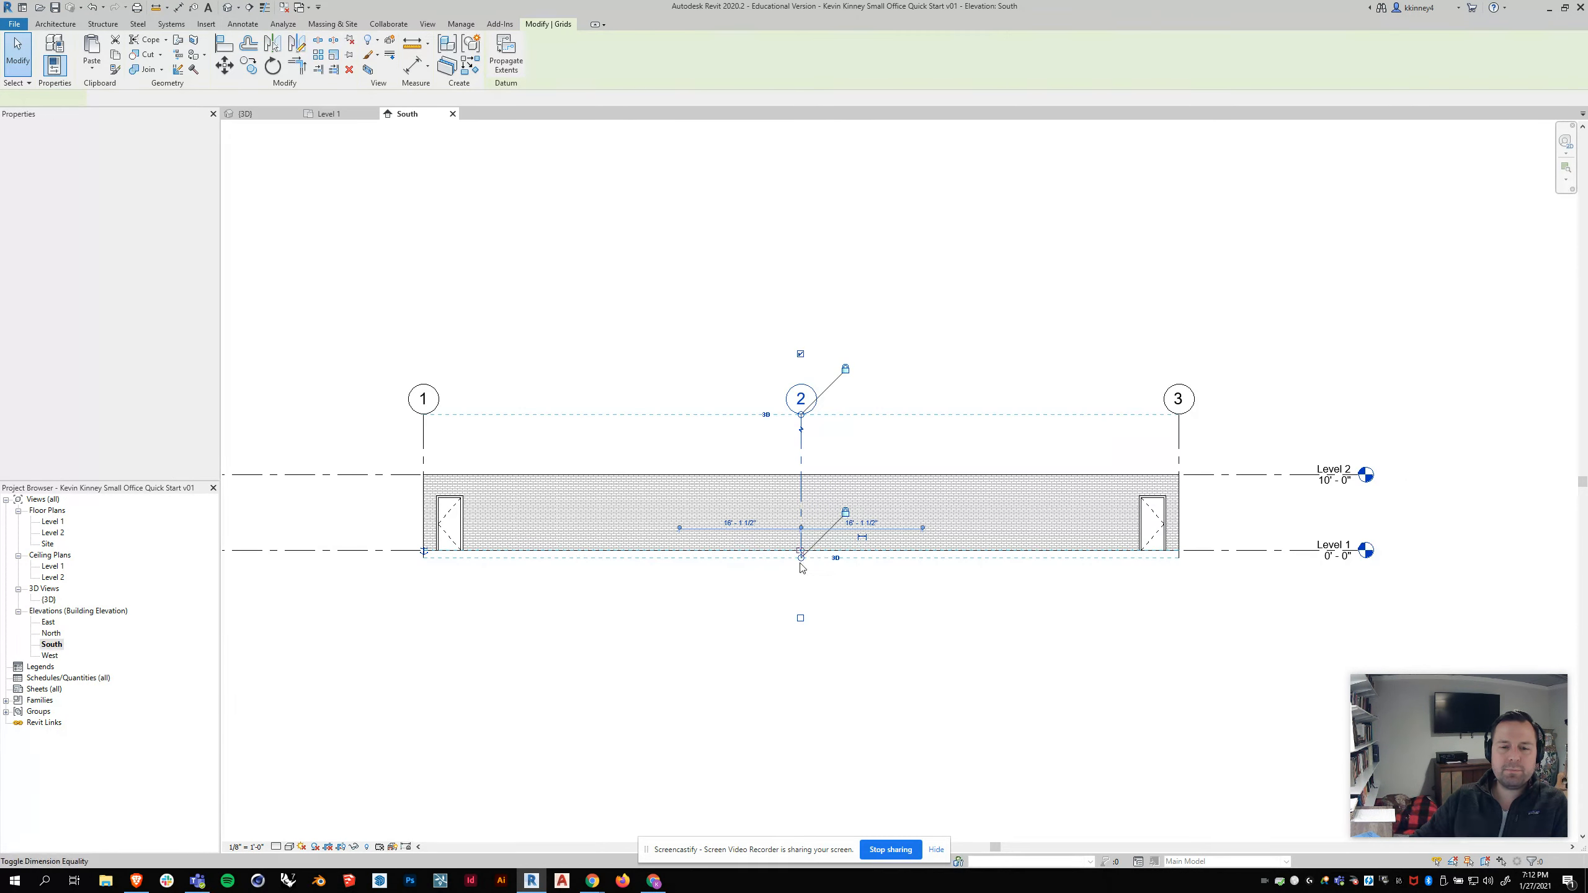
pyautogui.click(801, 615)
pyautogui.scroll(-2, 990, 536)
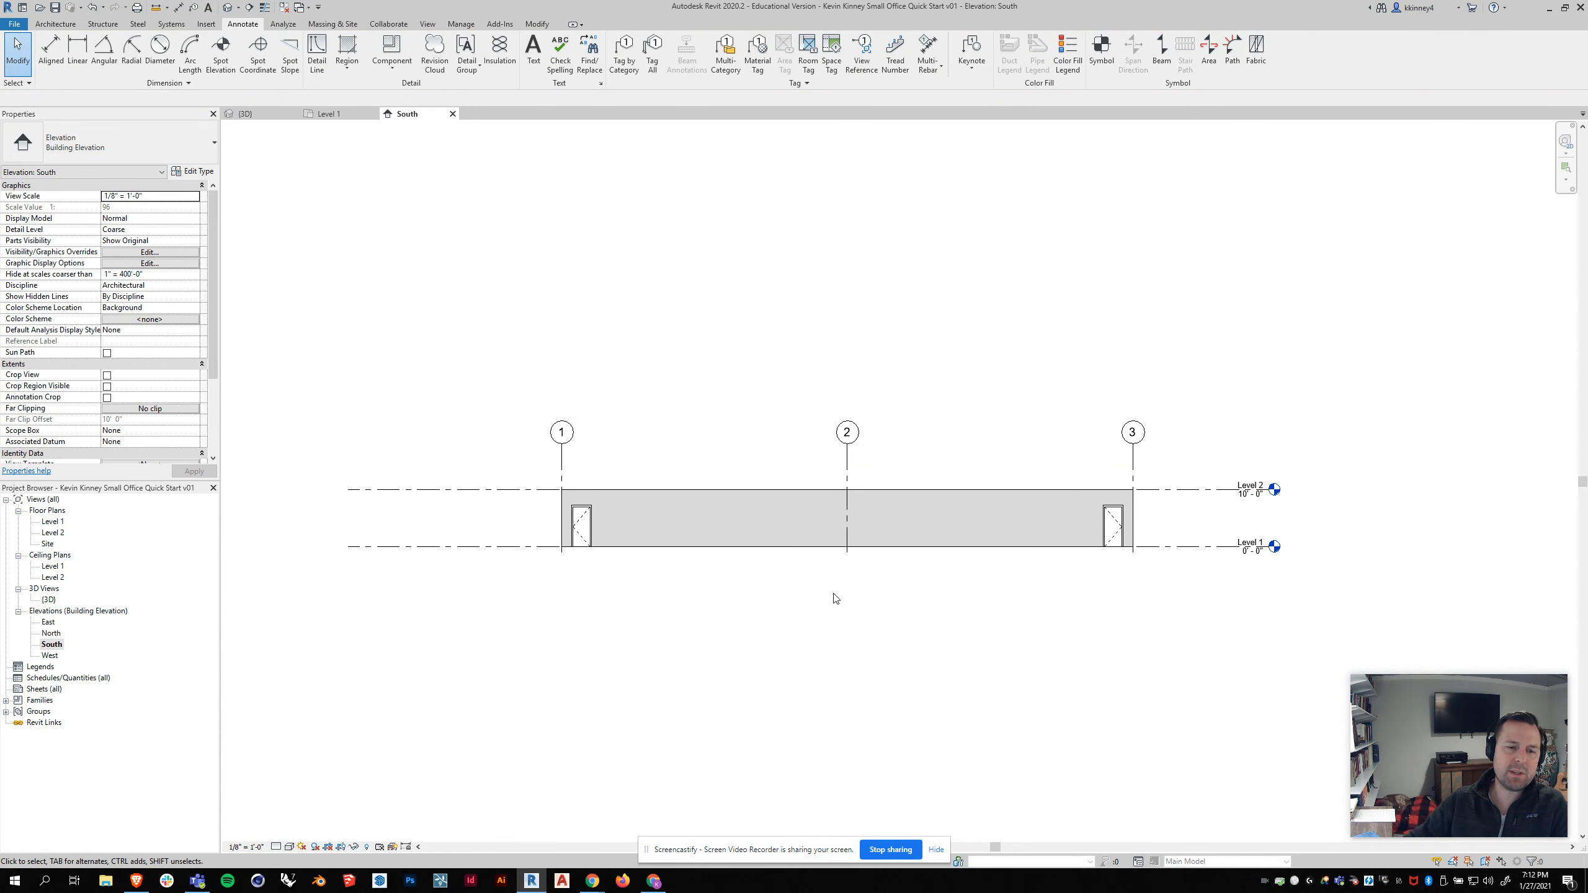
pyautogui.click(561, 465)
pyautogui.moveTo(560, 559); pyautogui.dragTo(560, 582)
pyautogui.scroll(1, 975, 488)
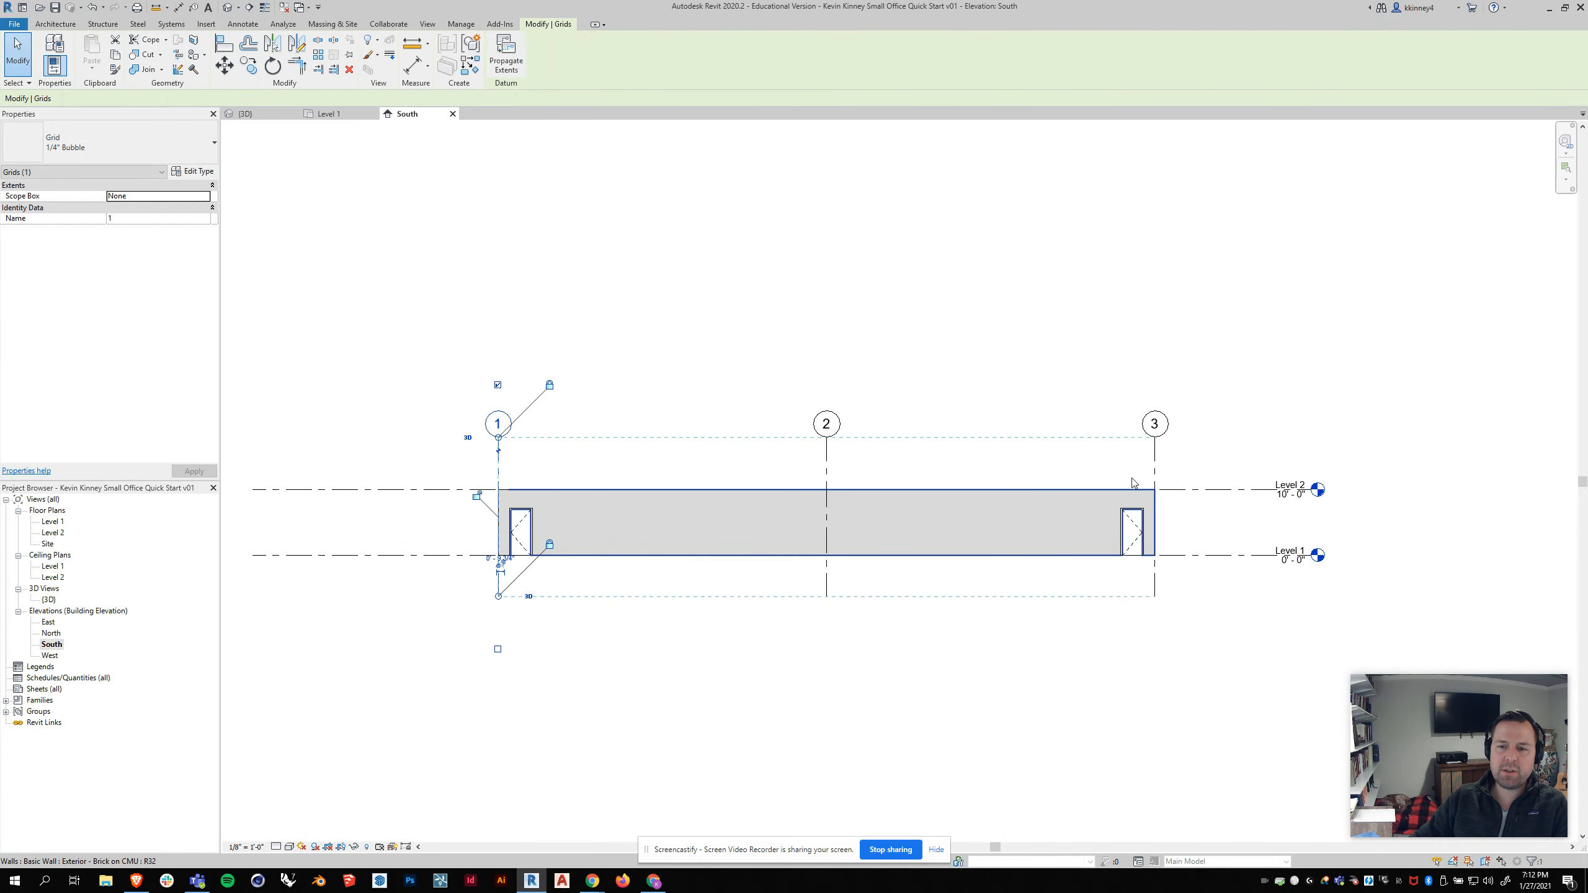
pyautogui.click(1016, 364)
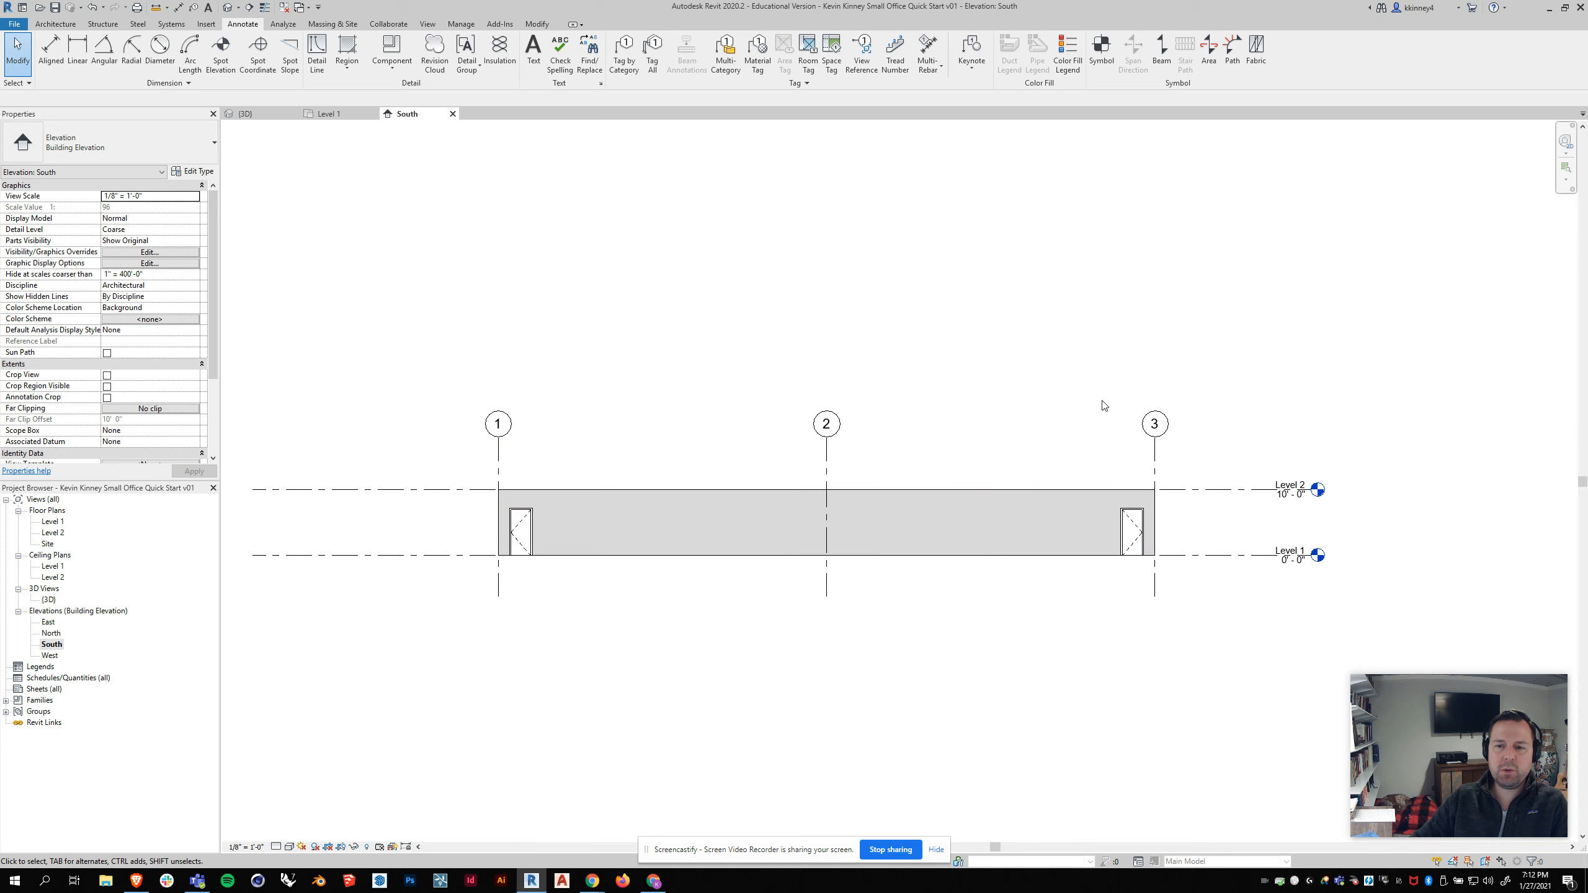
pyautogui.click(317, 117)
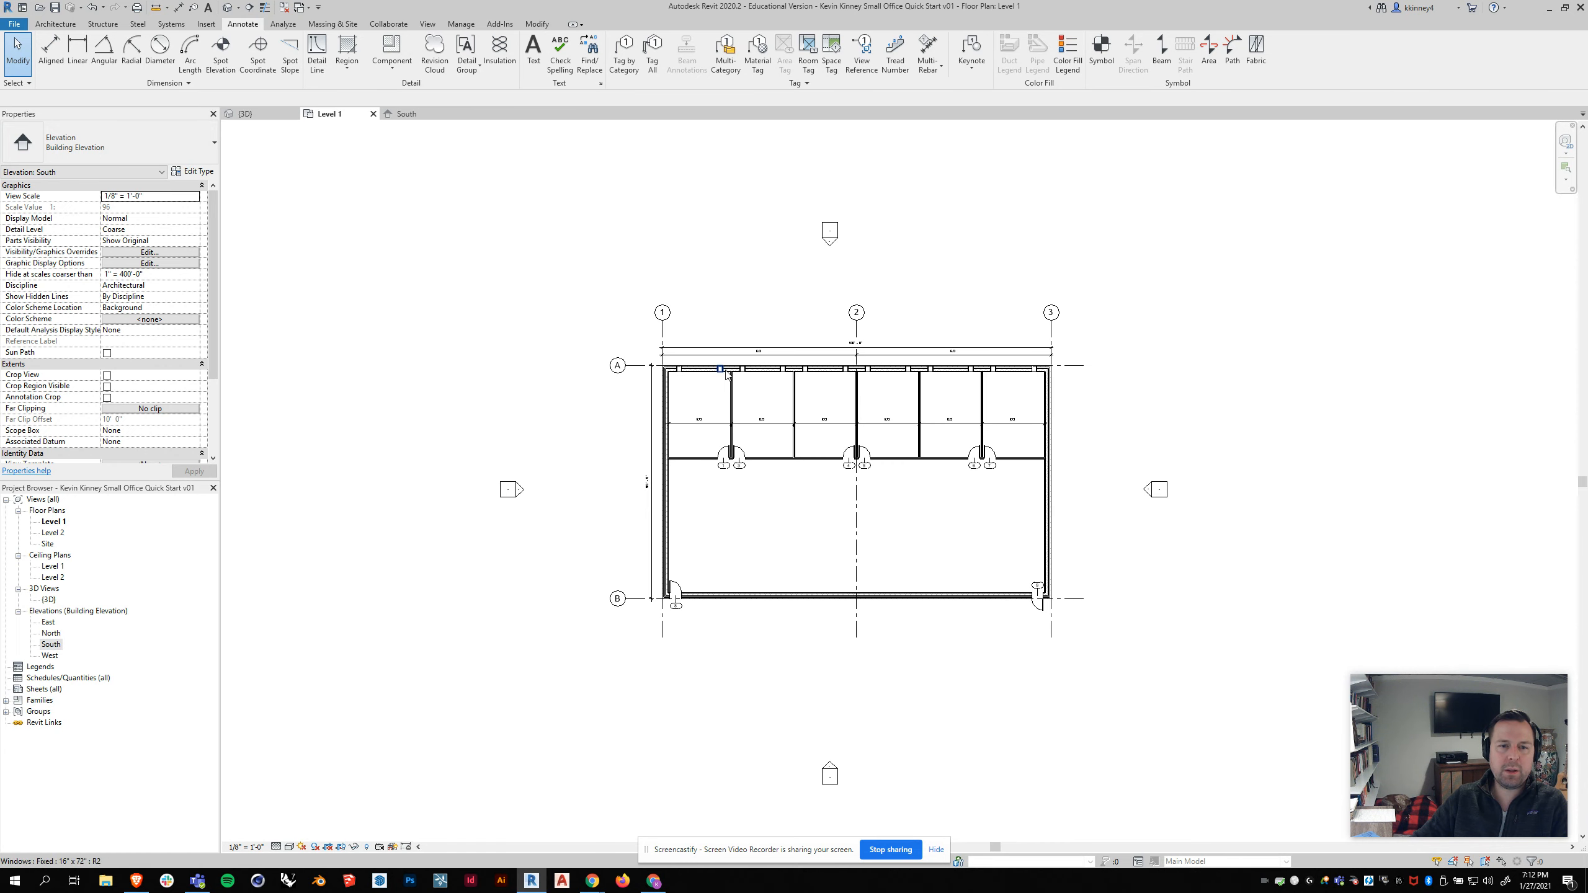
pyautogui.scroll(2, 1023, 595)
pyautogui.scroll(-1, 807, 656)
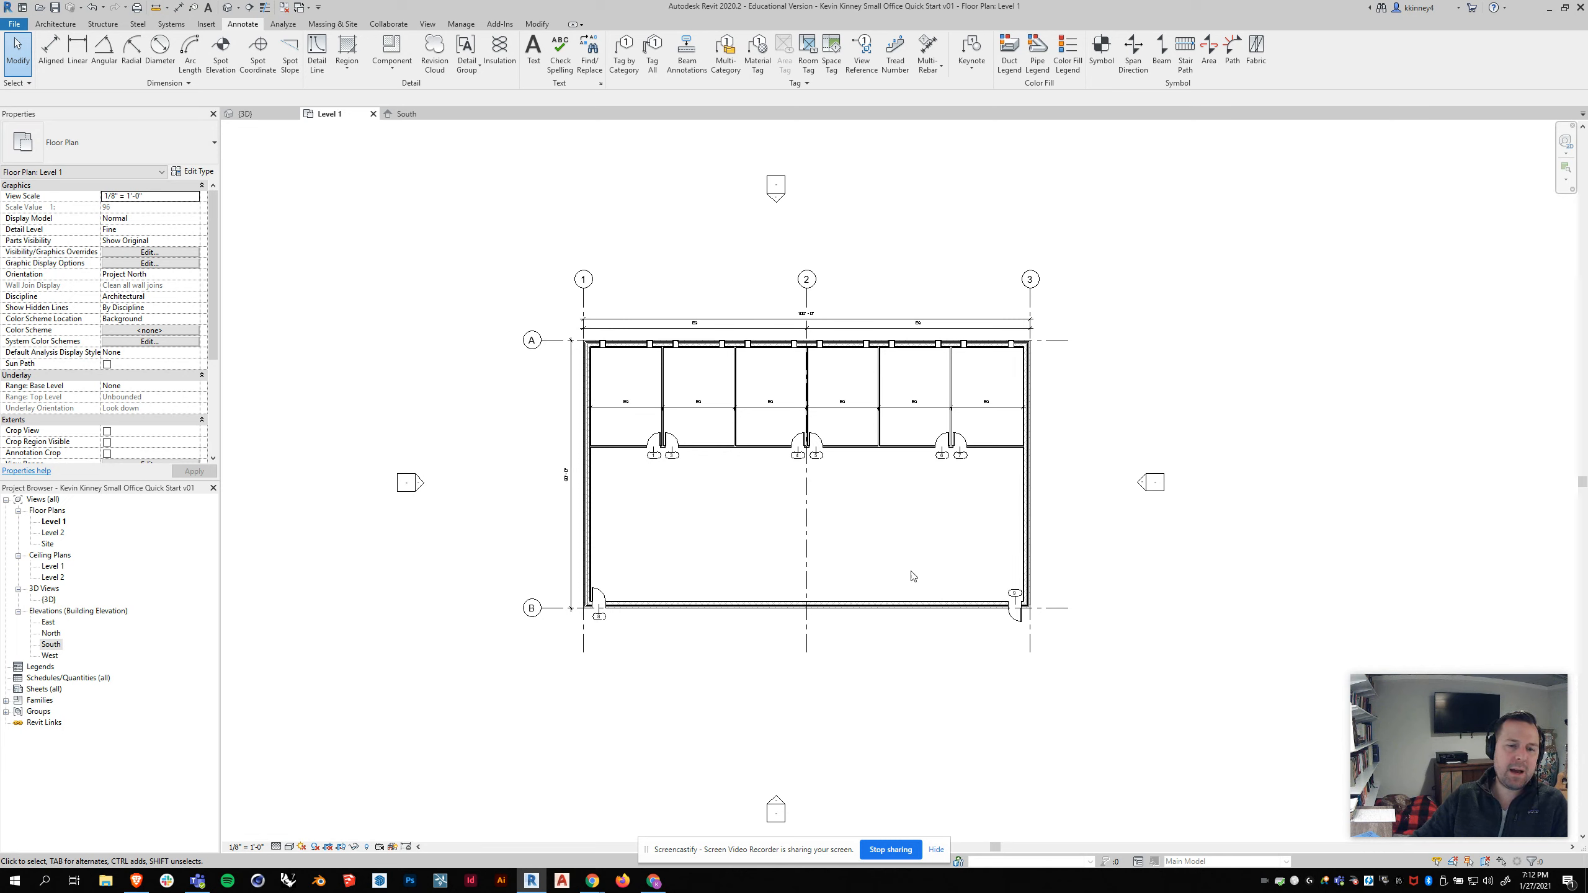
pyautogui.click(406, 115)
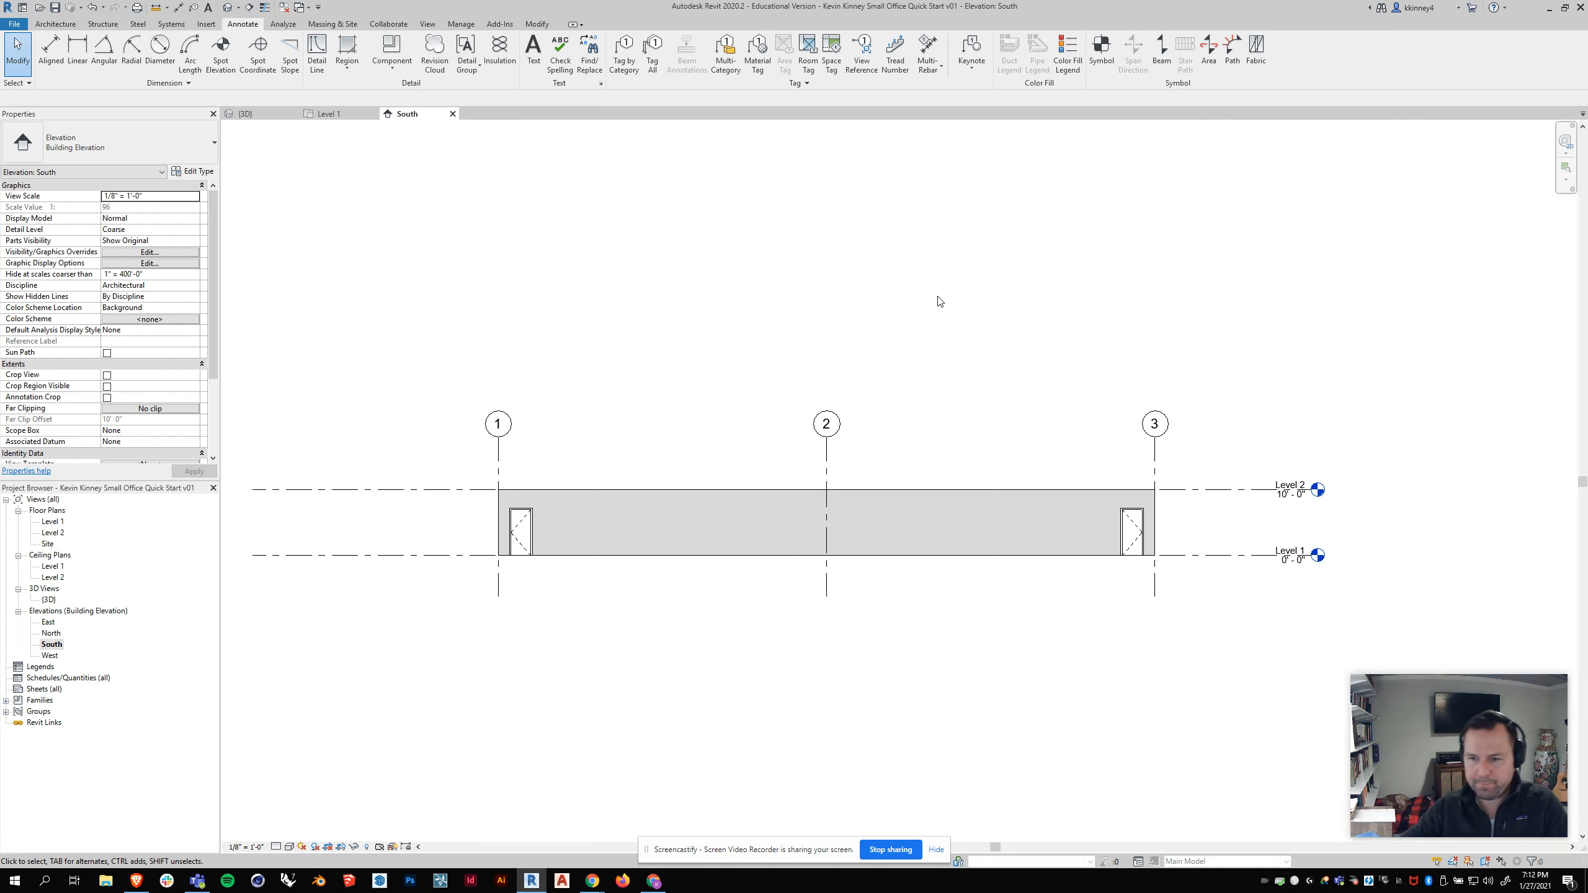
# Step: Rename Level 2 as Roof in the South elevation, also renaming its corresponding views
pyautogui.scroll(-1, 1196, 369)
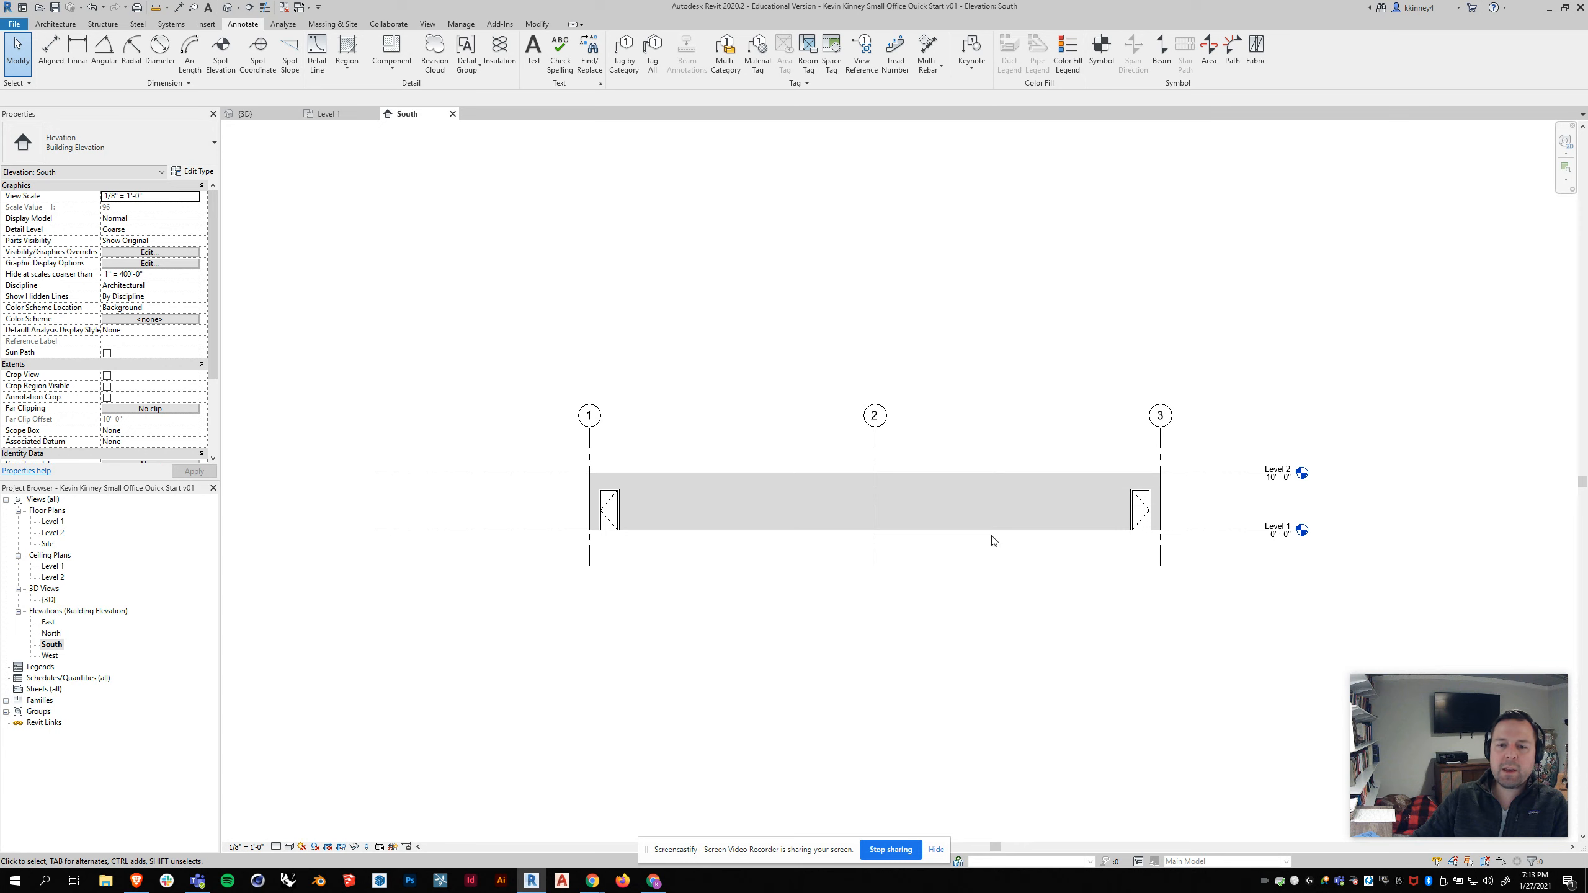
pyautogui.scroll(1, 995, 540)
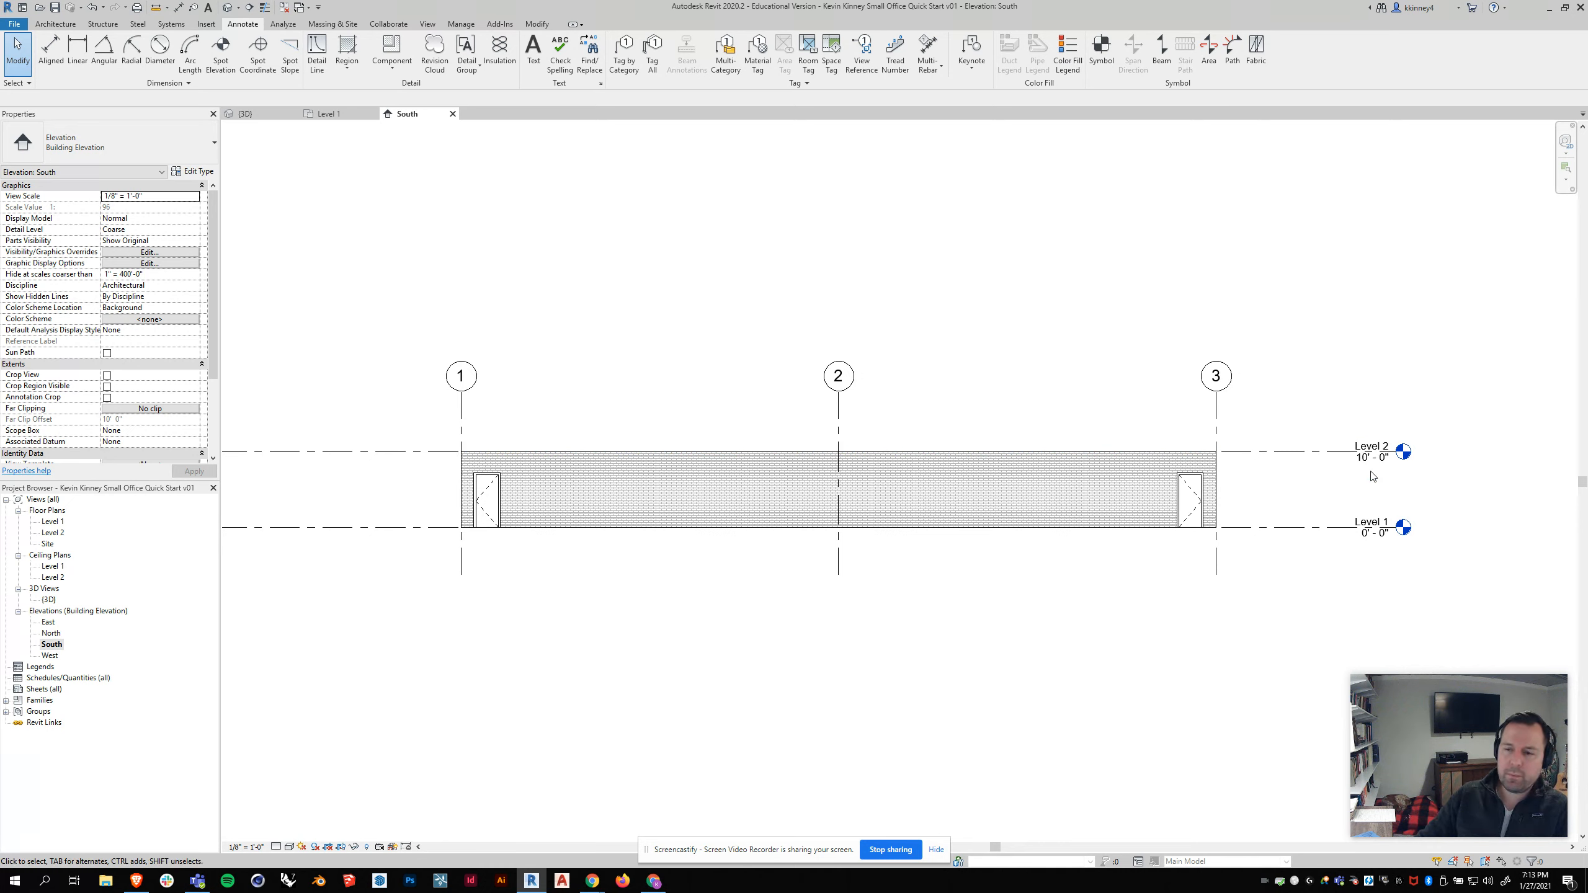
pyautogui.scroll(2, 1363, 451)
pyautogui.click(1385, 443)
pyautogui.click(1385, 443)
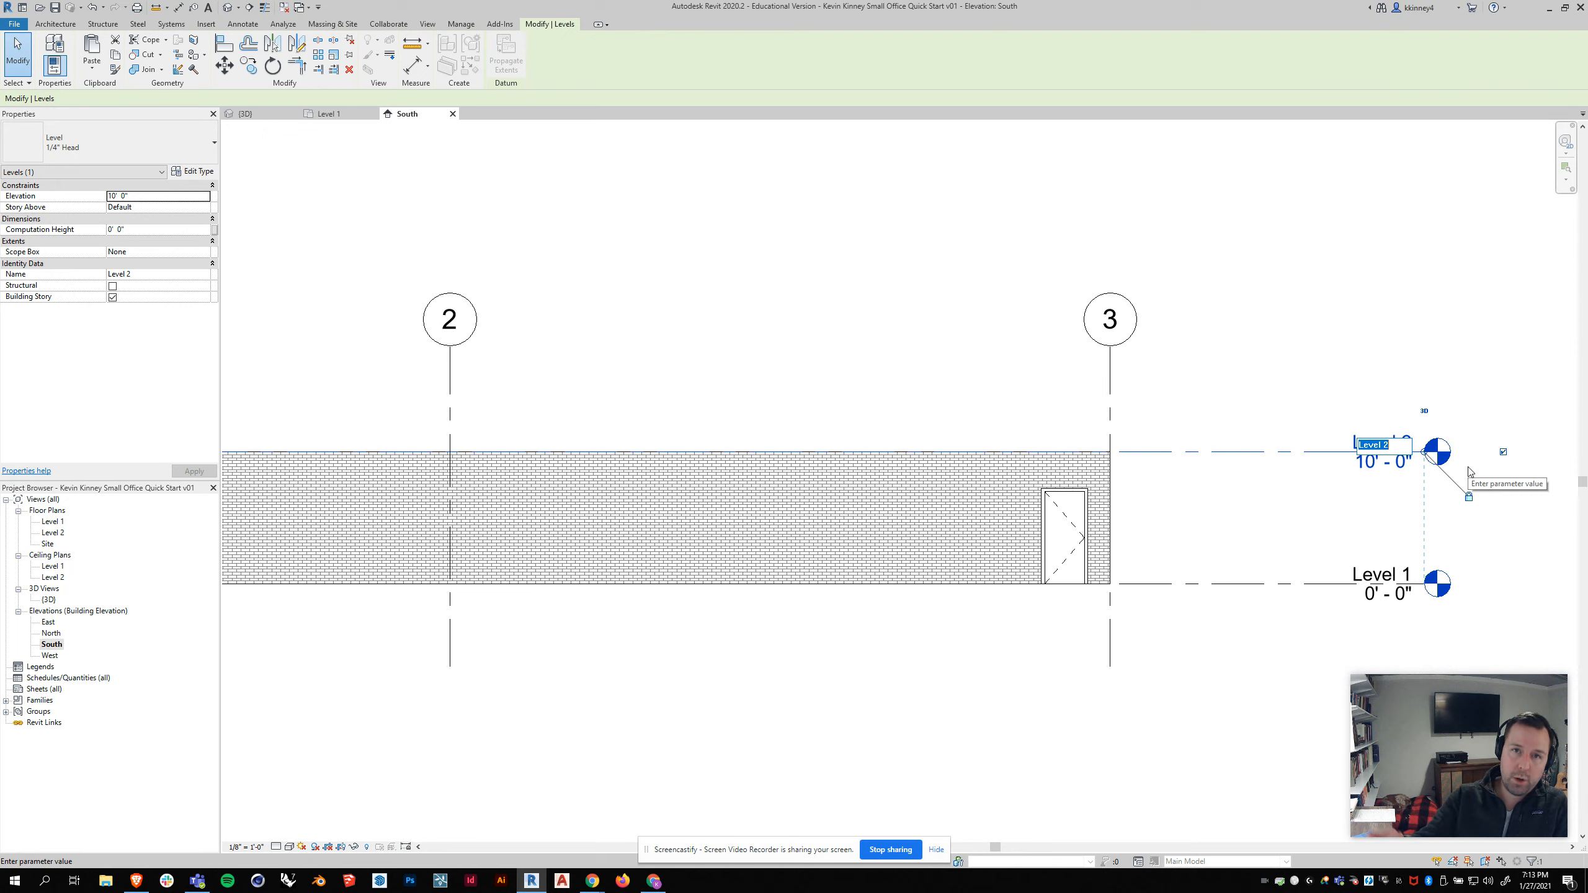
pyautogui.write('Roof')
pyautogui.press('Return')
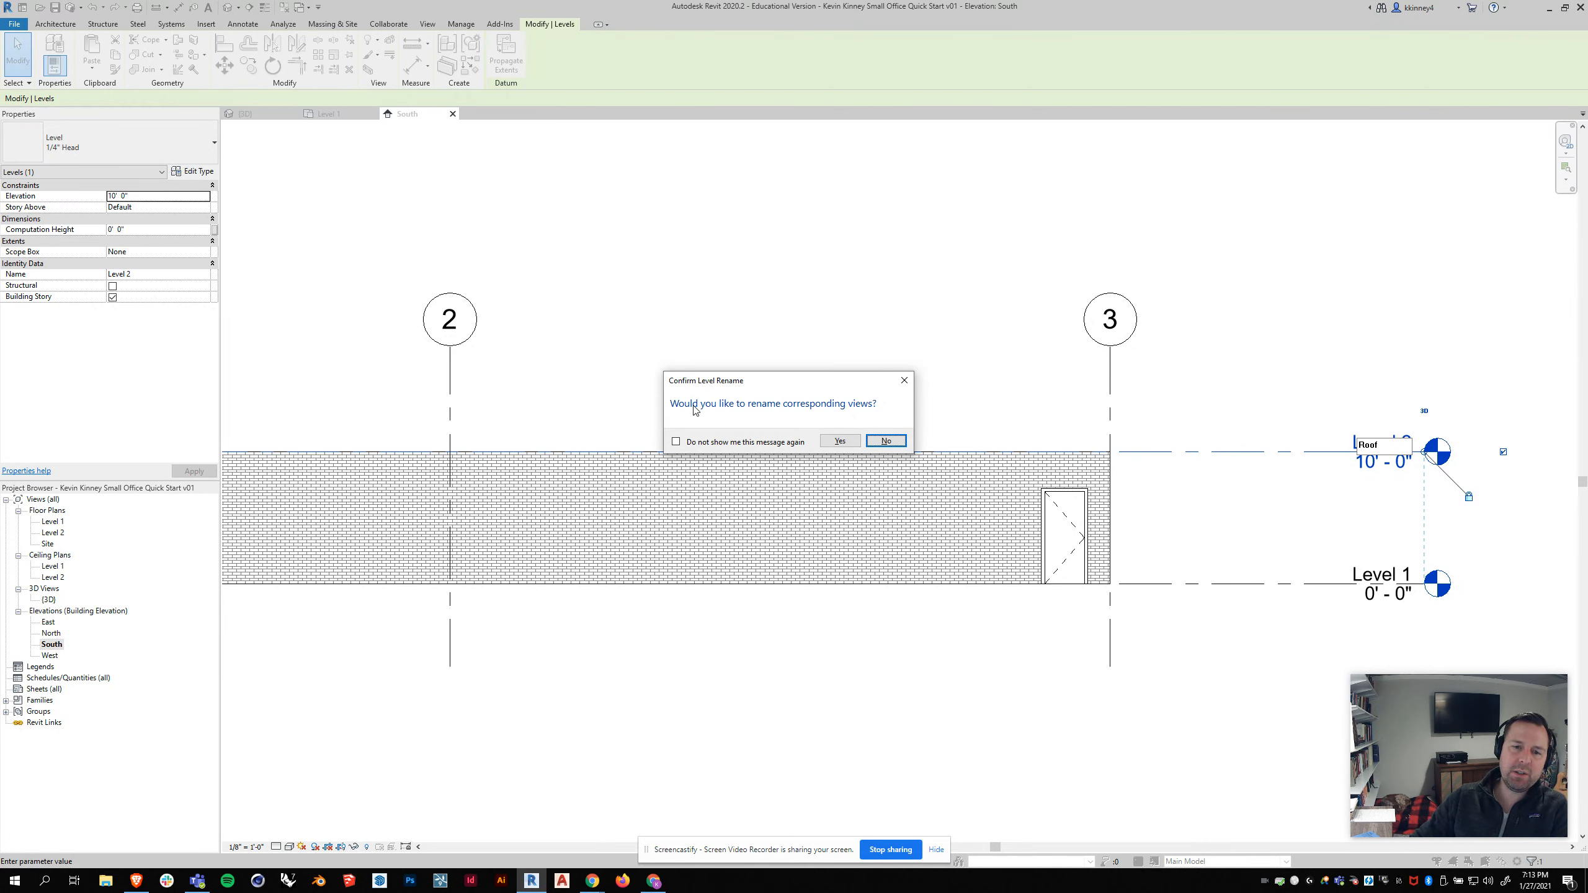
pyautogui.moveTo(757, 382); pyautogui.dragTo(791, 320)
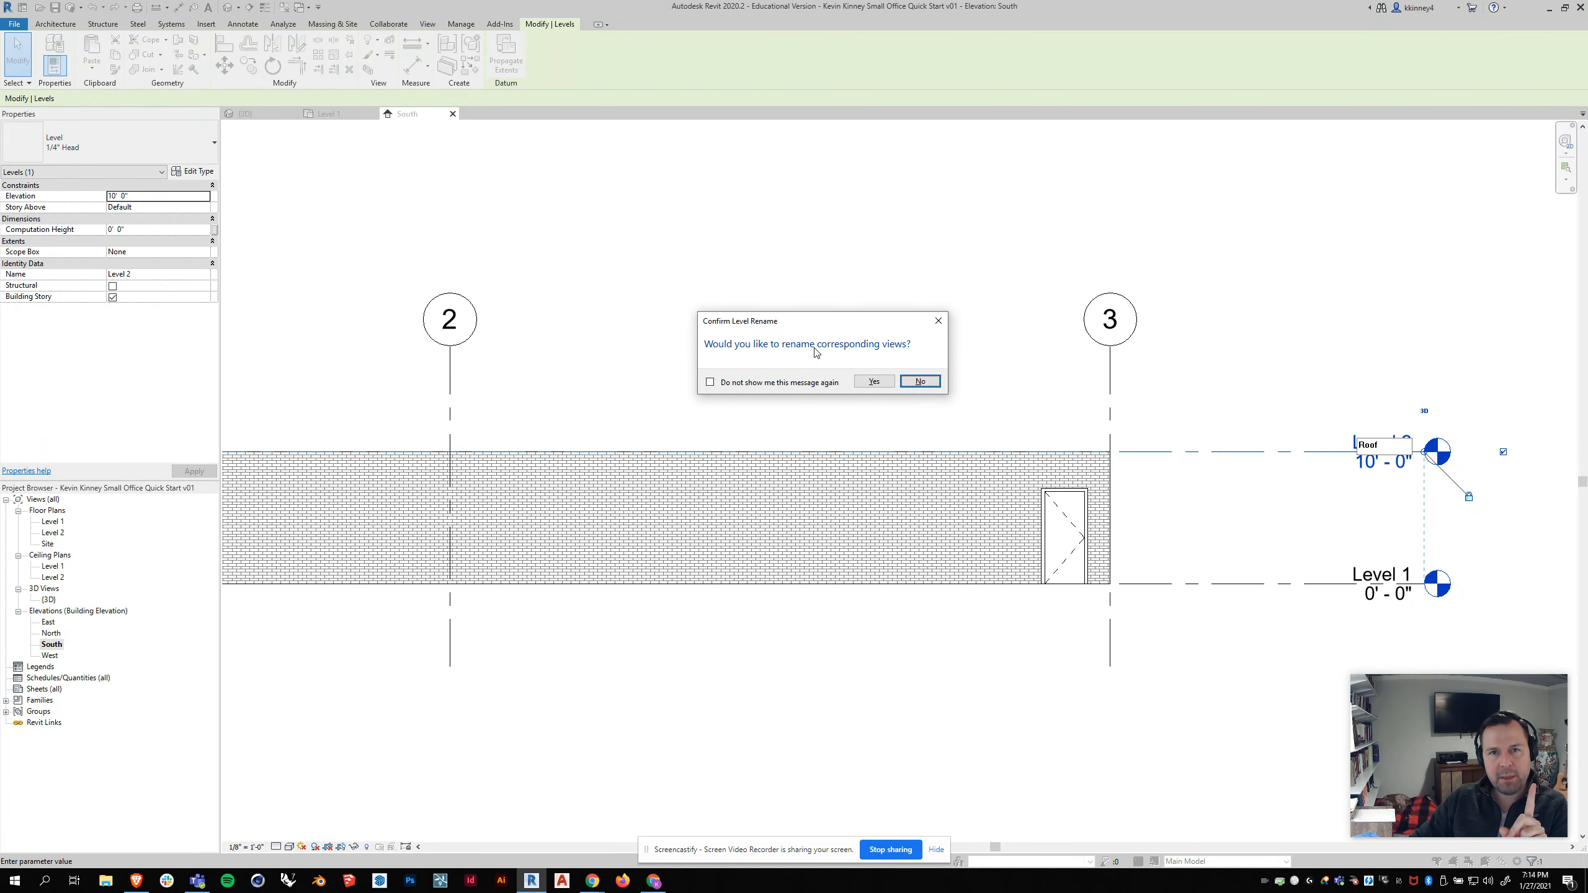
pyautogui.click(61, 541)
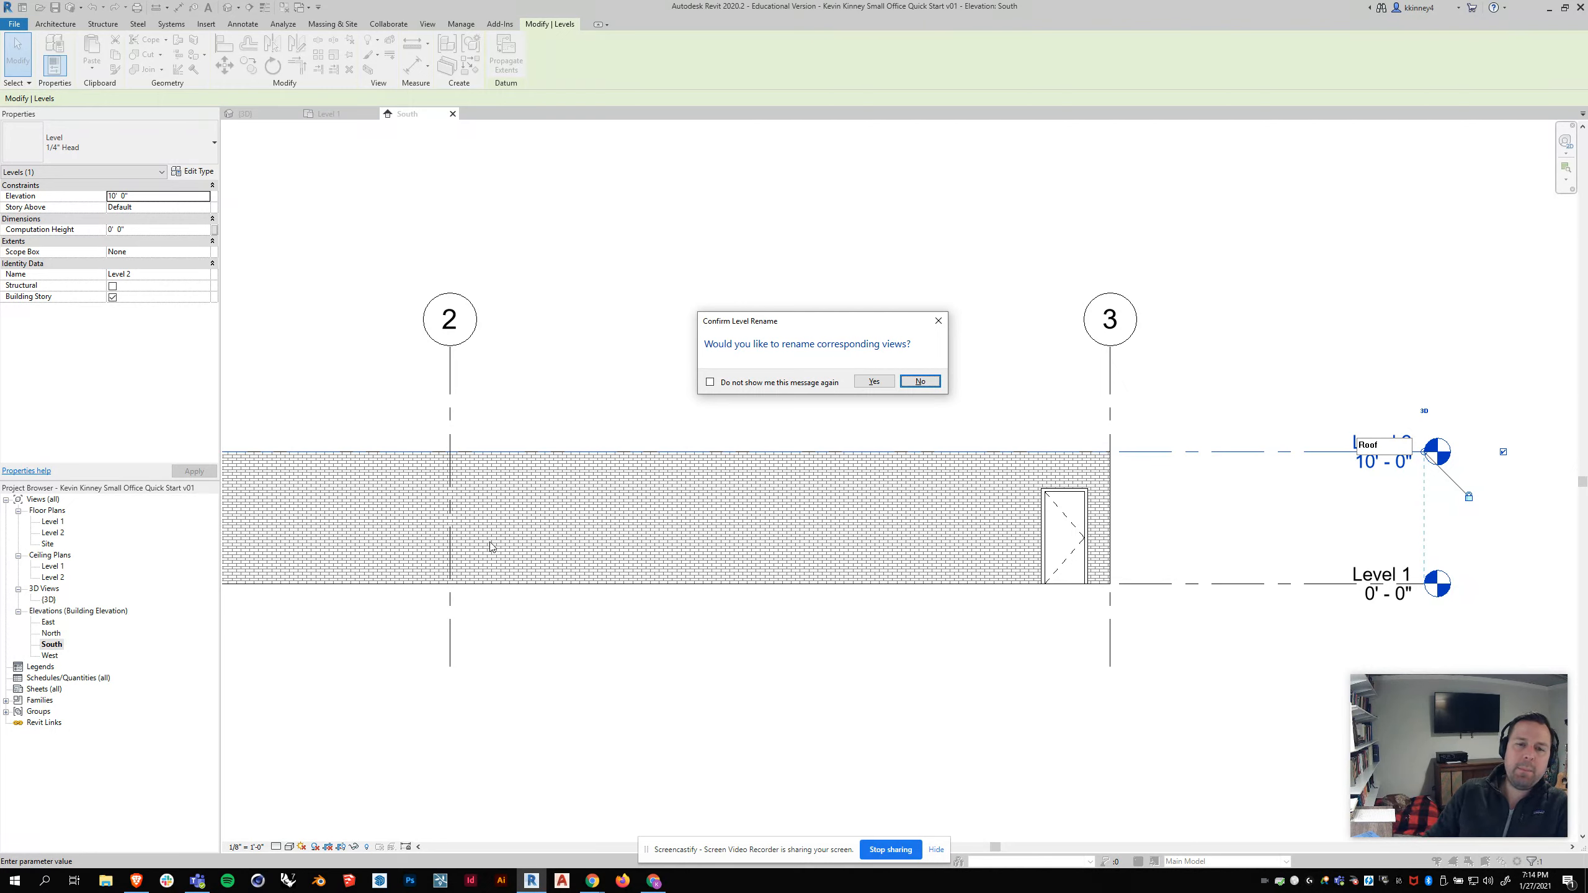
pyautogui.click(874, 382)
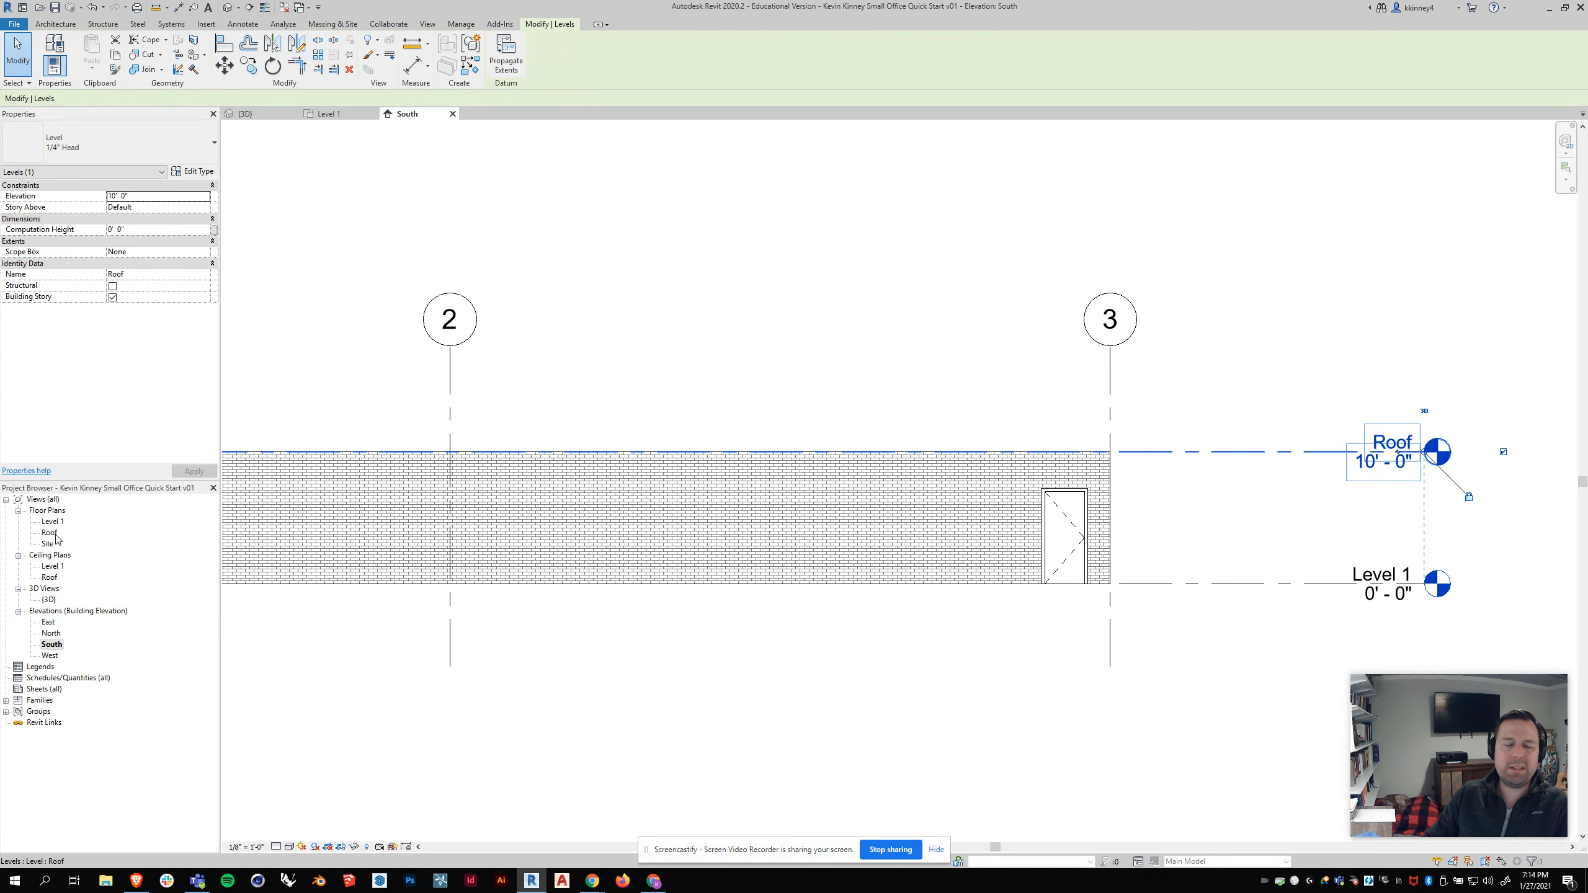
# Step: Check the exterior wall's top constraint and select the chain of exterior walls in the 3D view
pyautogui.click(620, 382)
pyautogui.scroll(-1, 1171, 392)
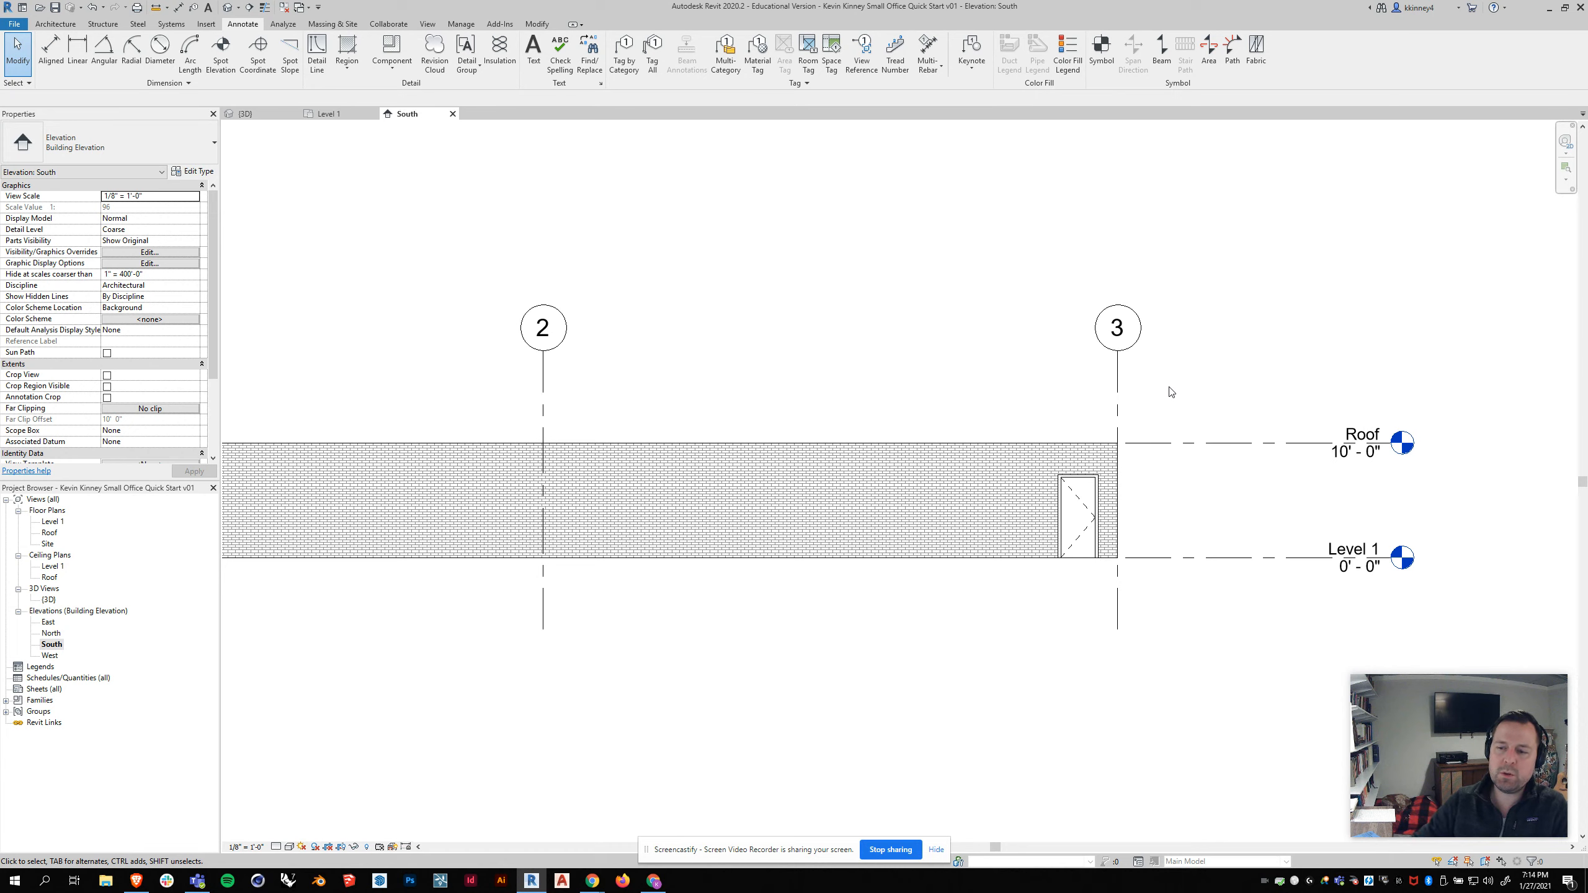
pyautogui.scroll(-1, 1193, 385)
pyautogui.scroll(1, 1286, 437)
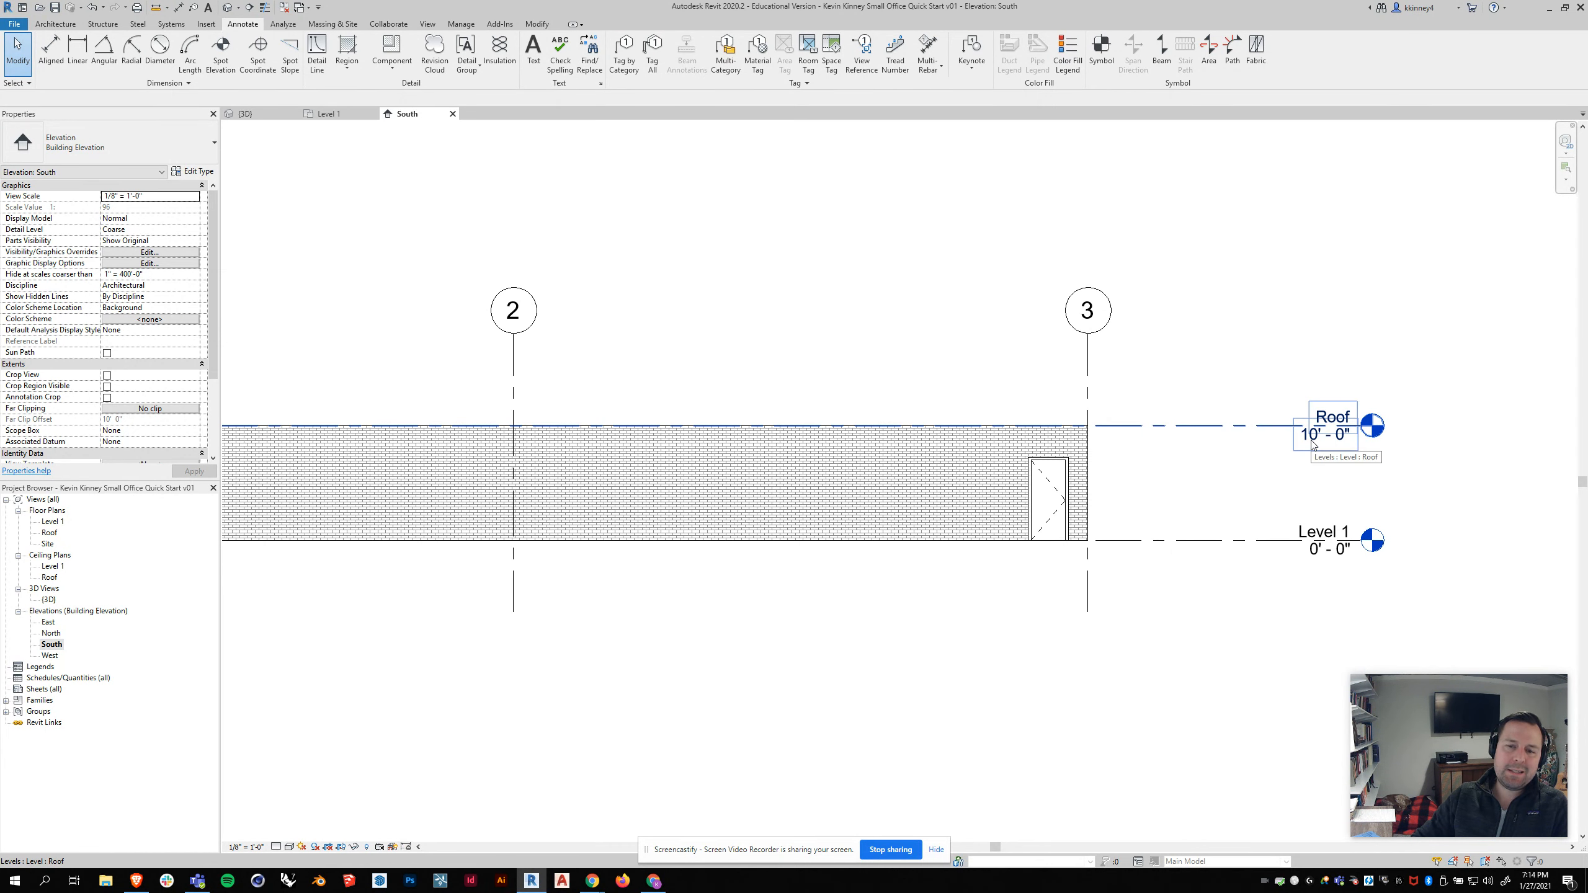
pyautogui.click(949, 430)
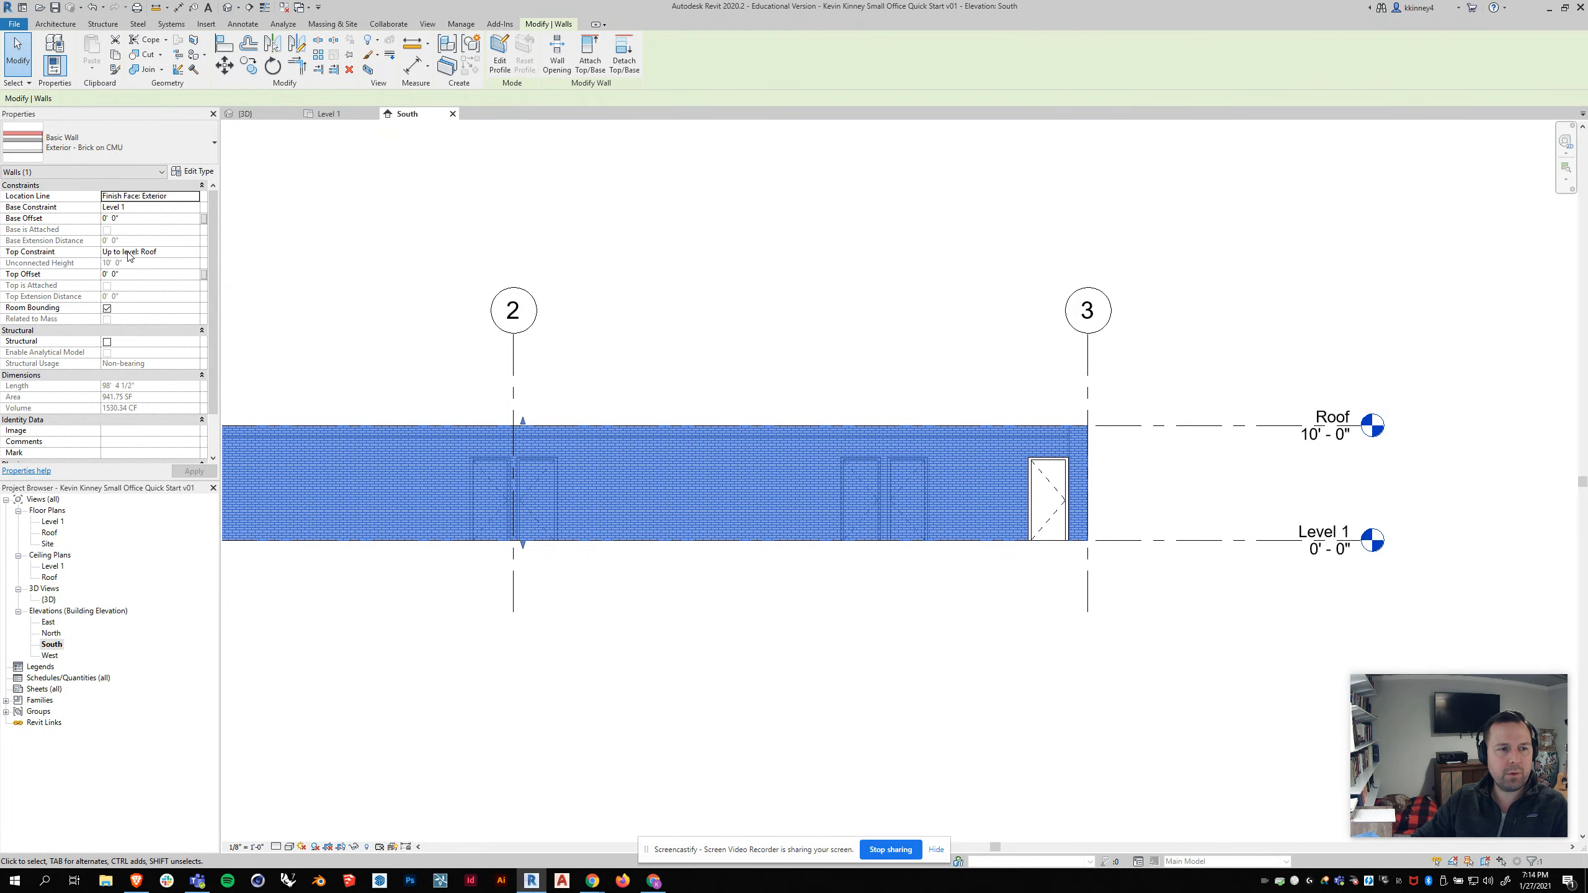
pyautogui.click(669, 241)
pyautogui.click(245, 113)
pyautogui.keyDown('shift'); pyautogui.moveTo(591, 392); pyautogui.dragTo(554, 411, button='middle'); pyautogui.keyUp('shift')
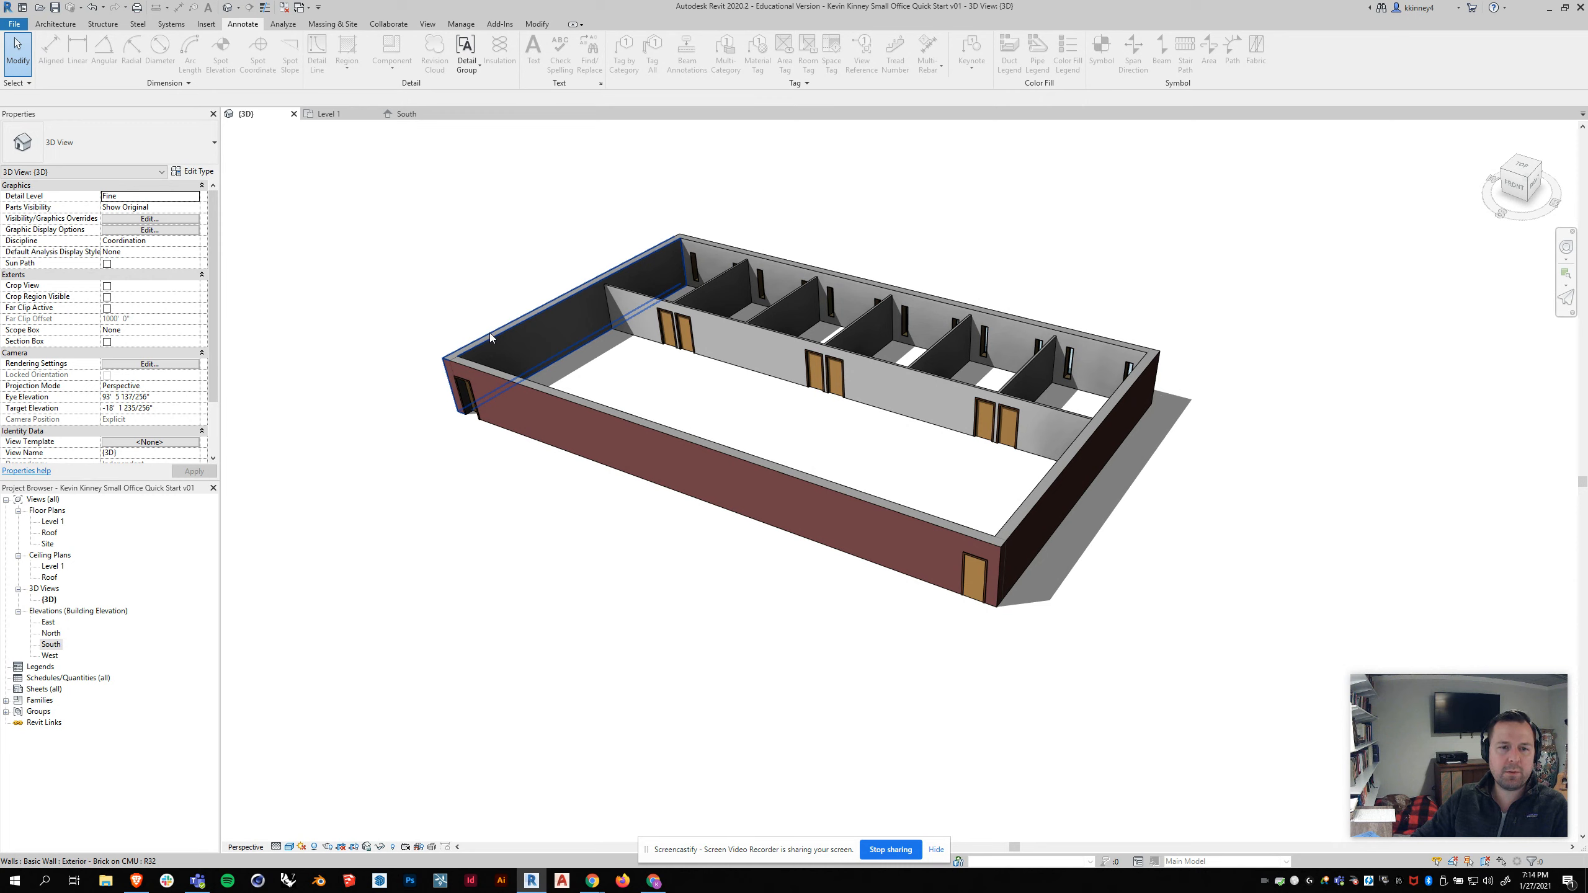
pyautogui.press('Tab')
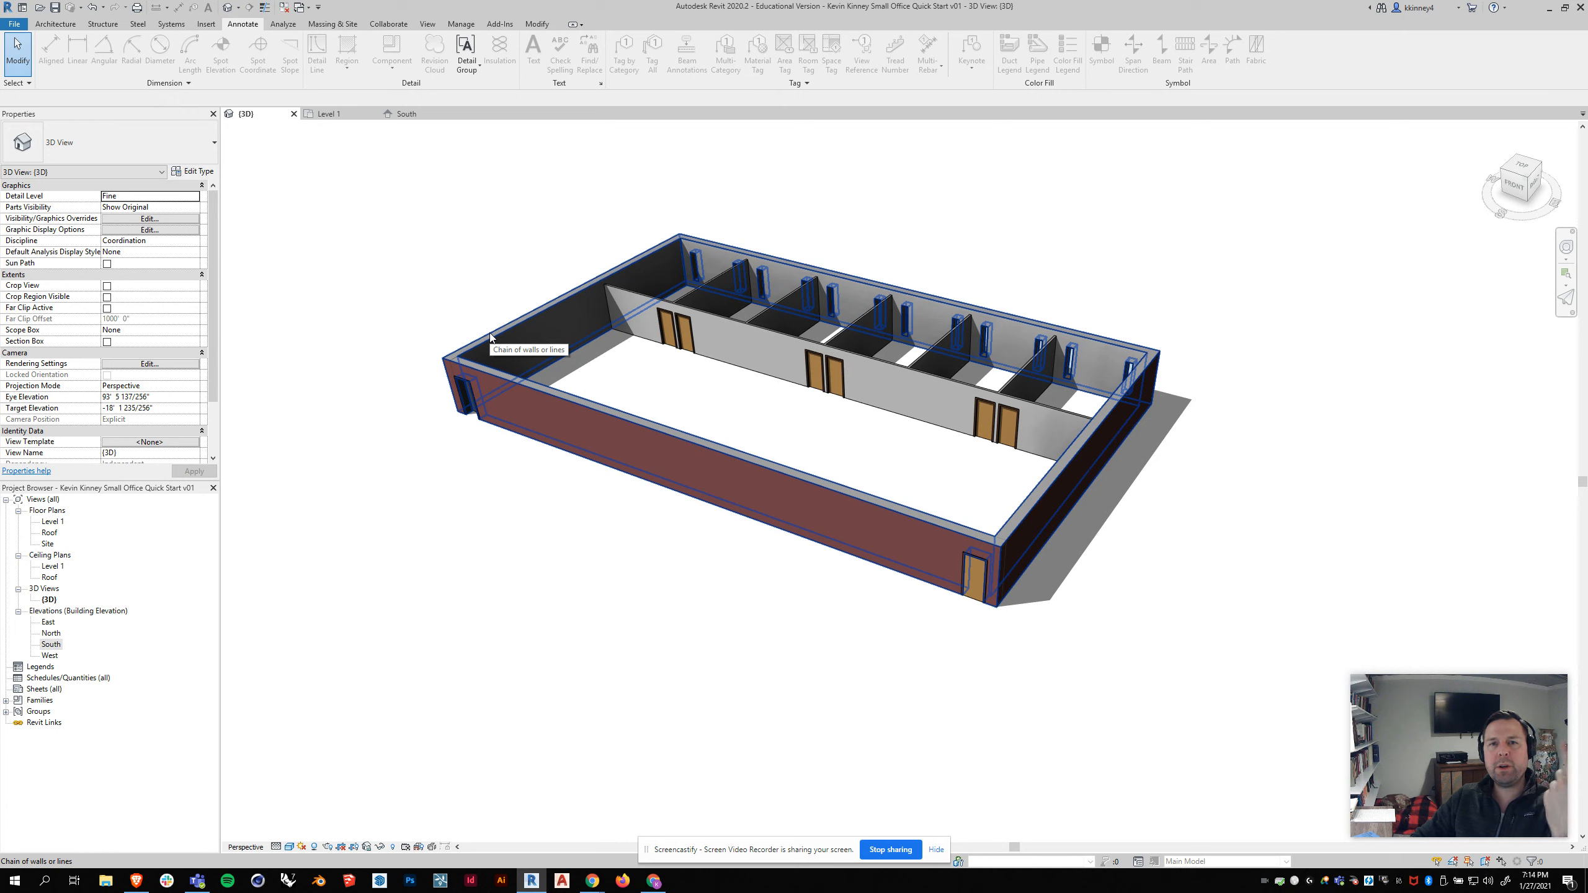
pyautogui.click(491, 337)
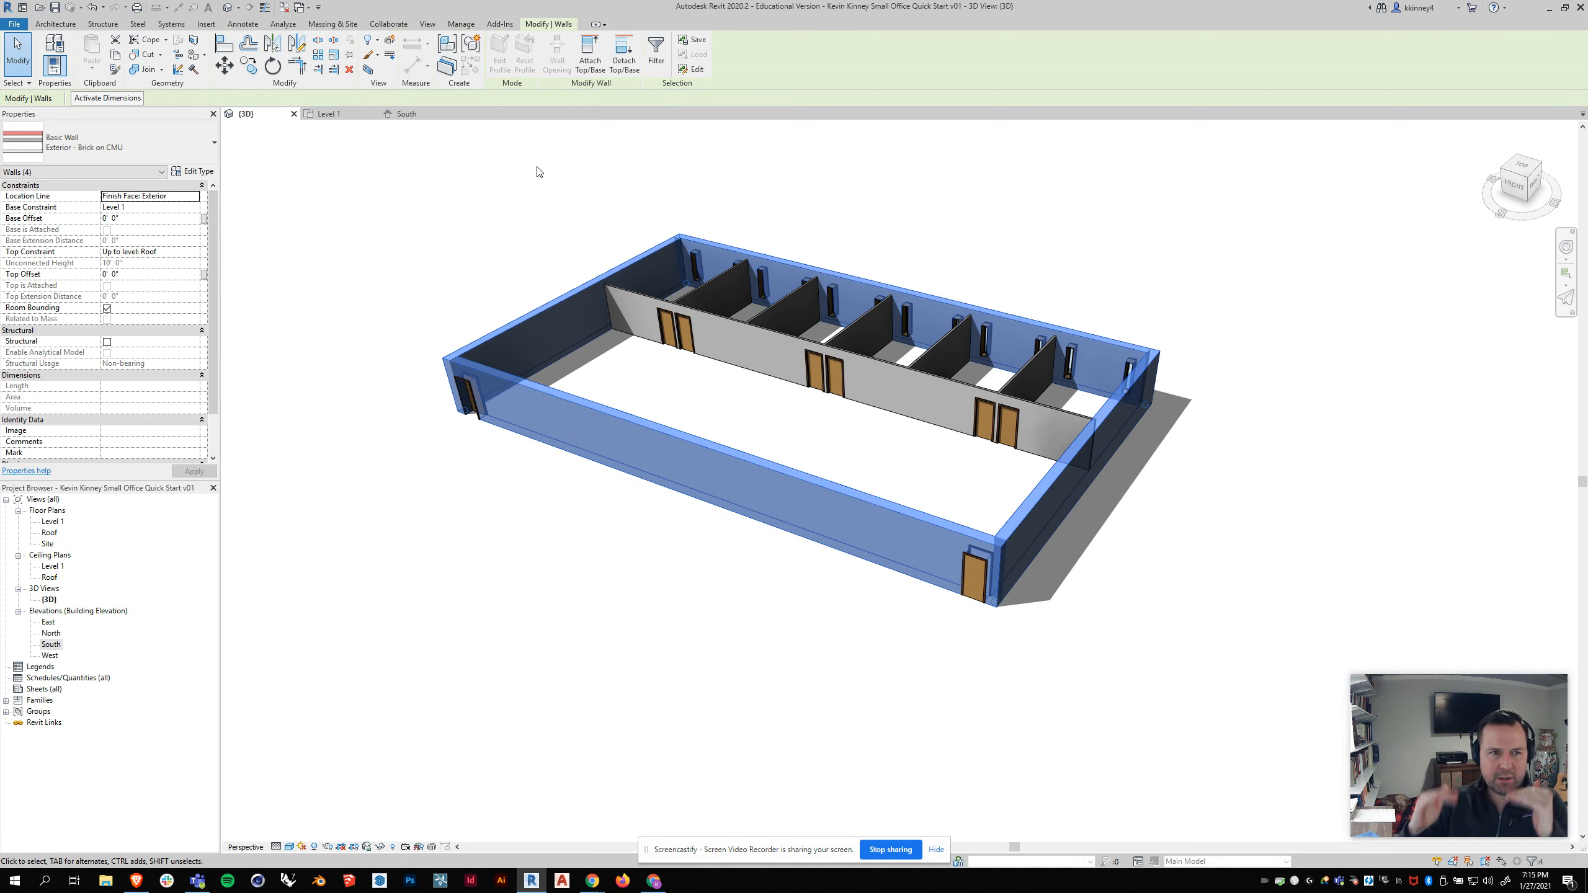
pyautogui.click(525, 193)
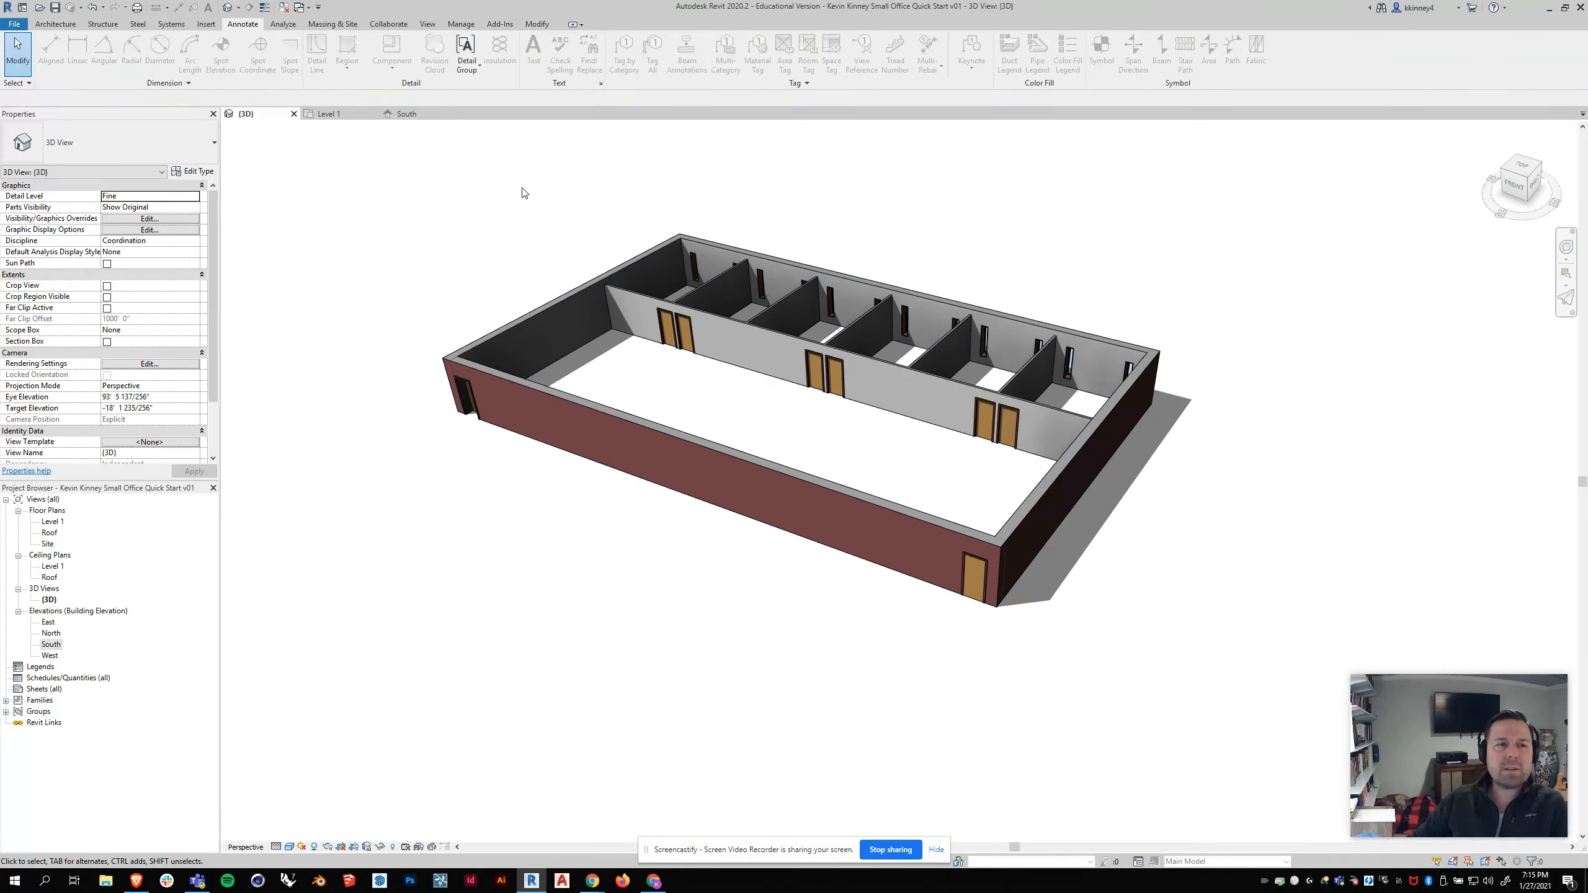
# Step: Open the Roof floor plan and compare it with the 3D view of the walls
pyautogui.doubleClick(51, 533)
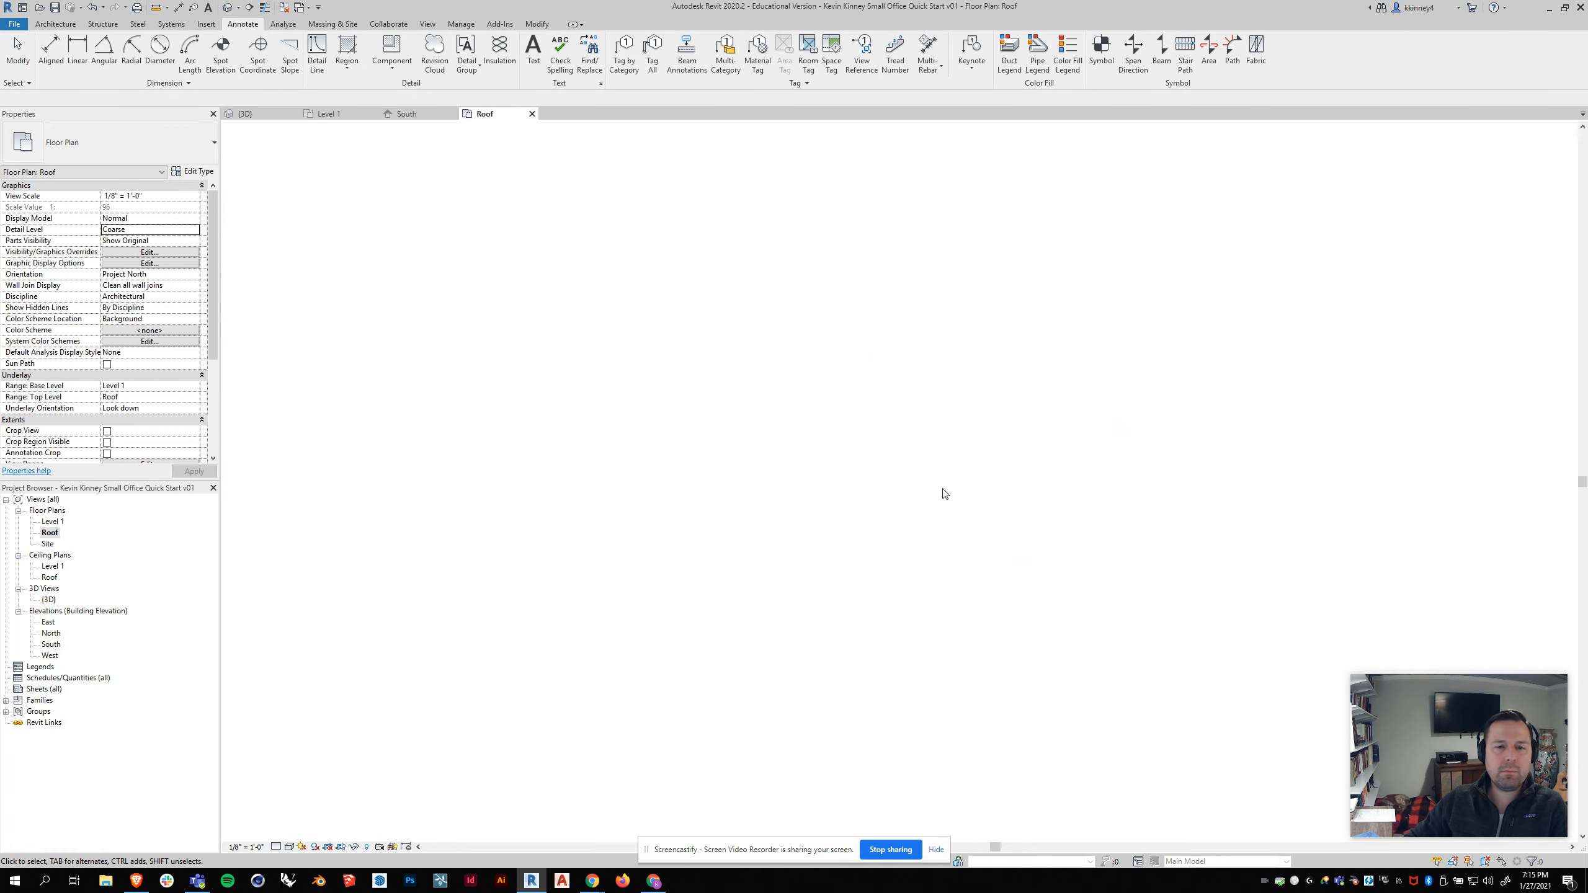
pyautogui.scroll(2, 336, 415)
pyautogui.scroll(-3, 515, 392)
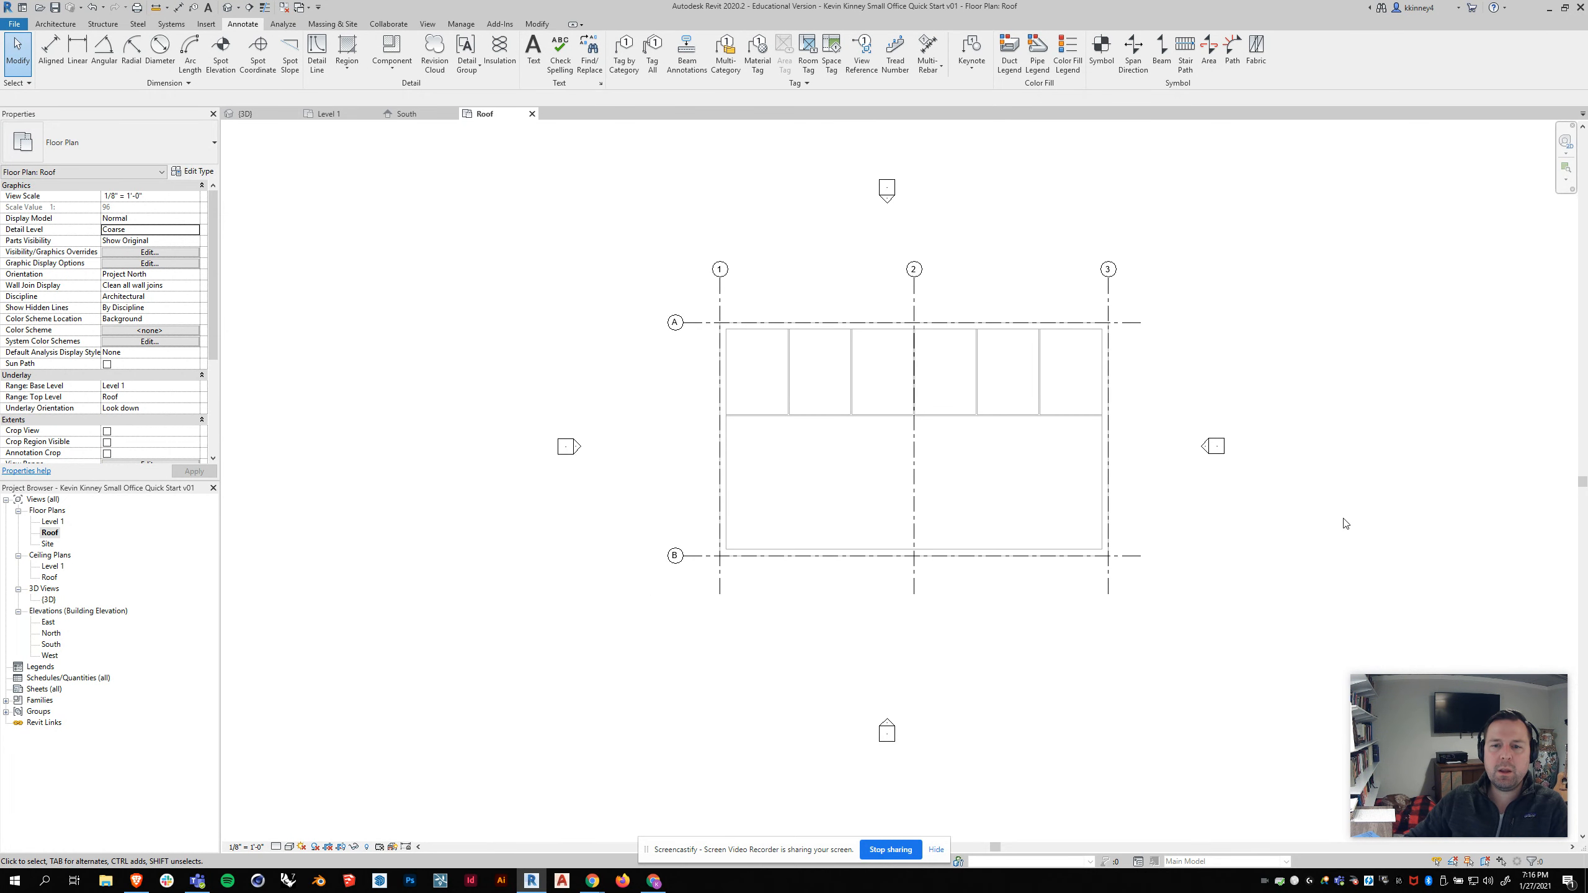
pyautogui.scroll(2, 1288, 516)
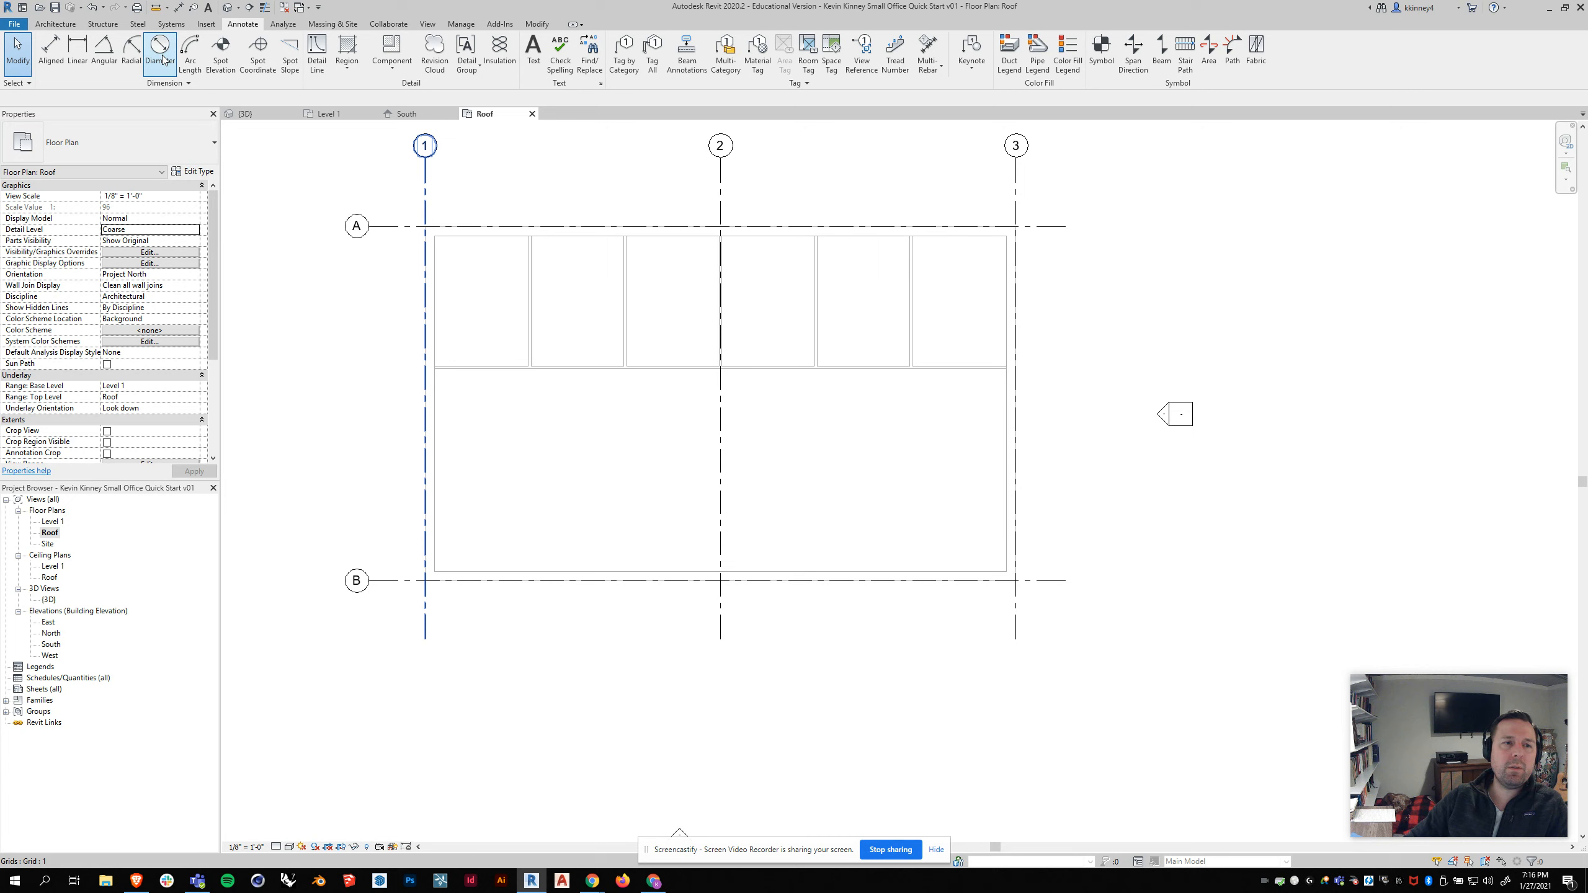
pyautogui.click(245, 114)
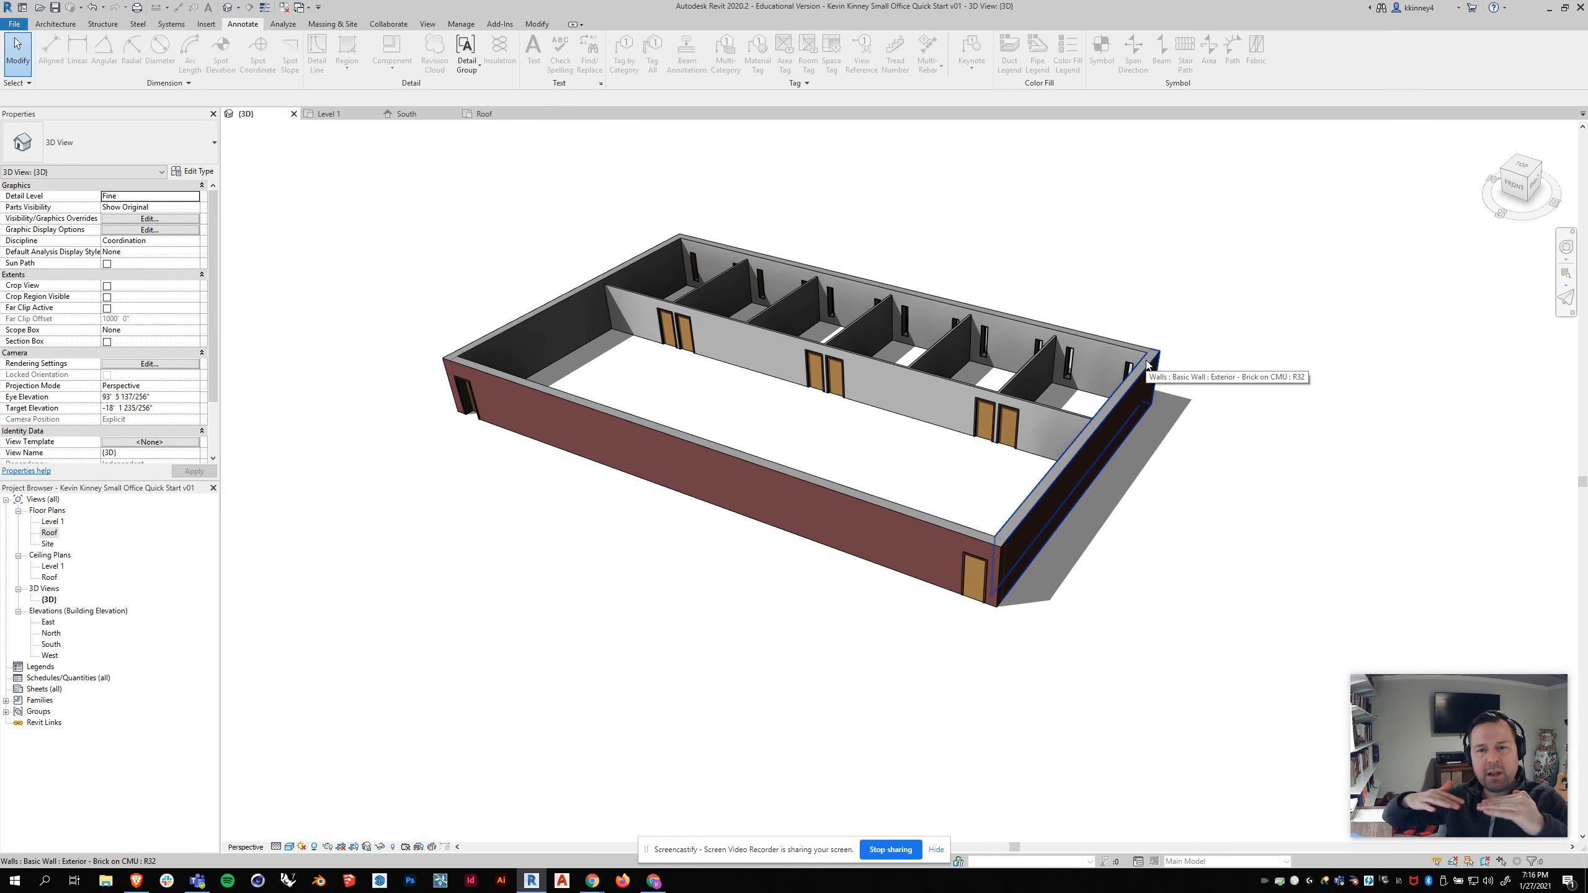
pyautogui.click(483, 114)
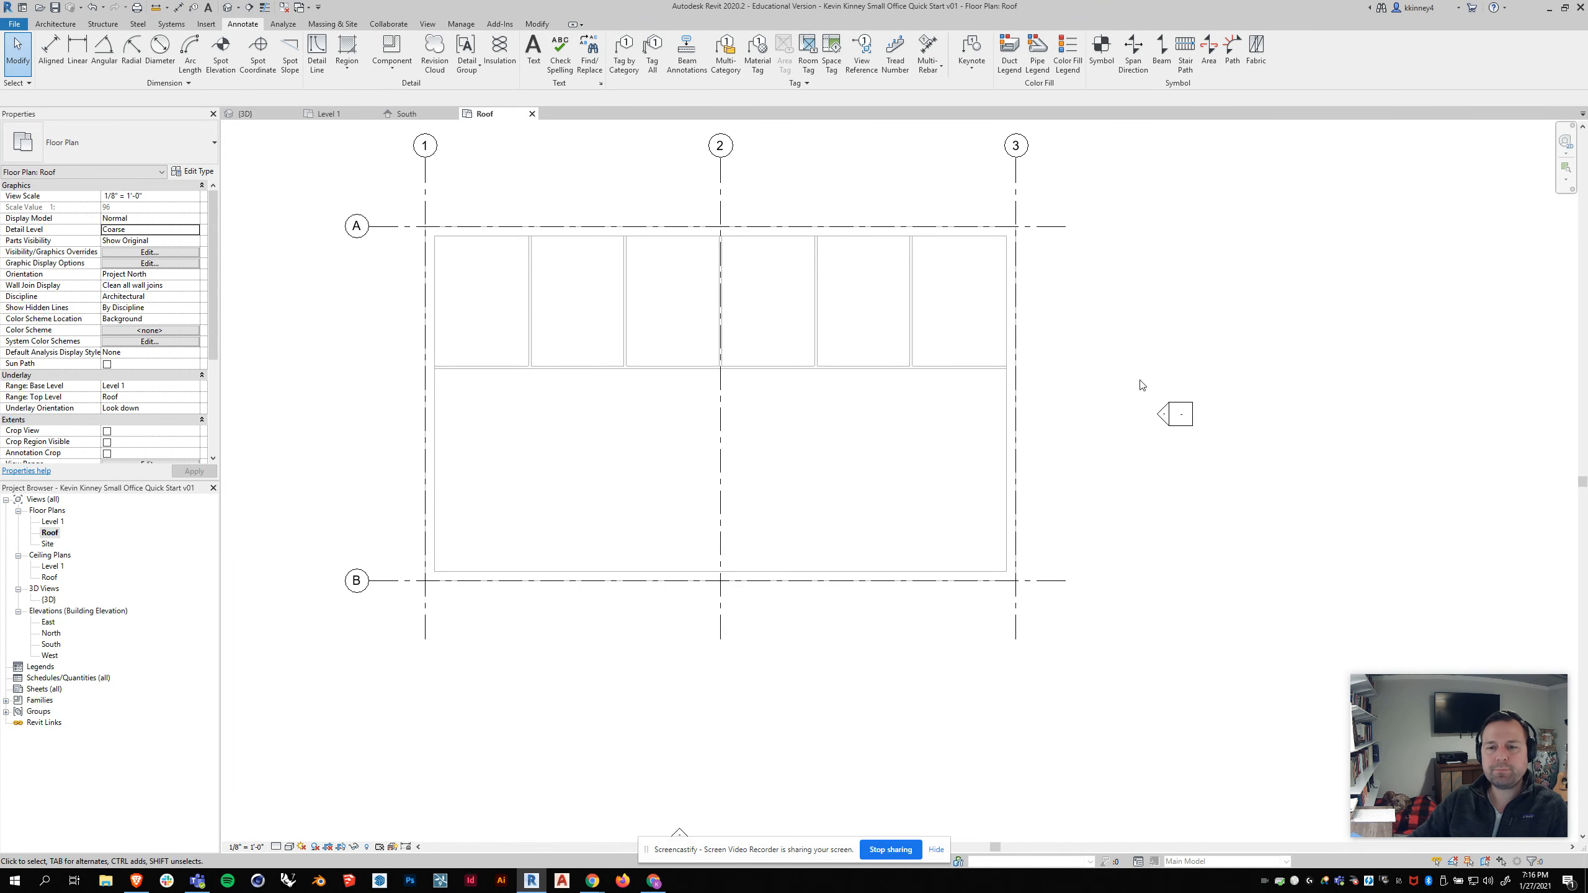
pyautogui.scroll(-2, 1144, 385)
pyautogui.scroll(2, 757, 309)
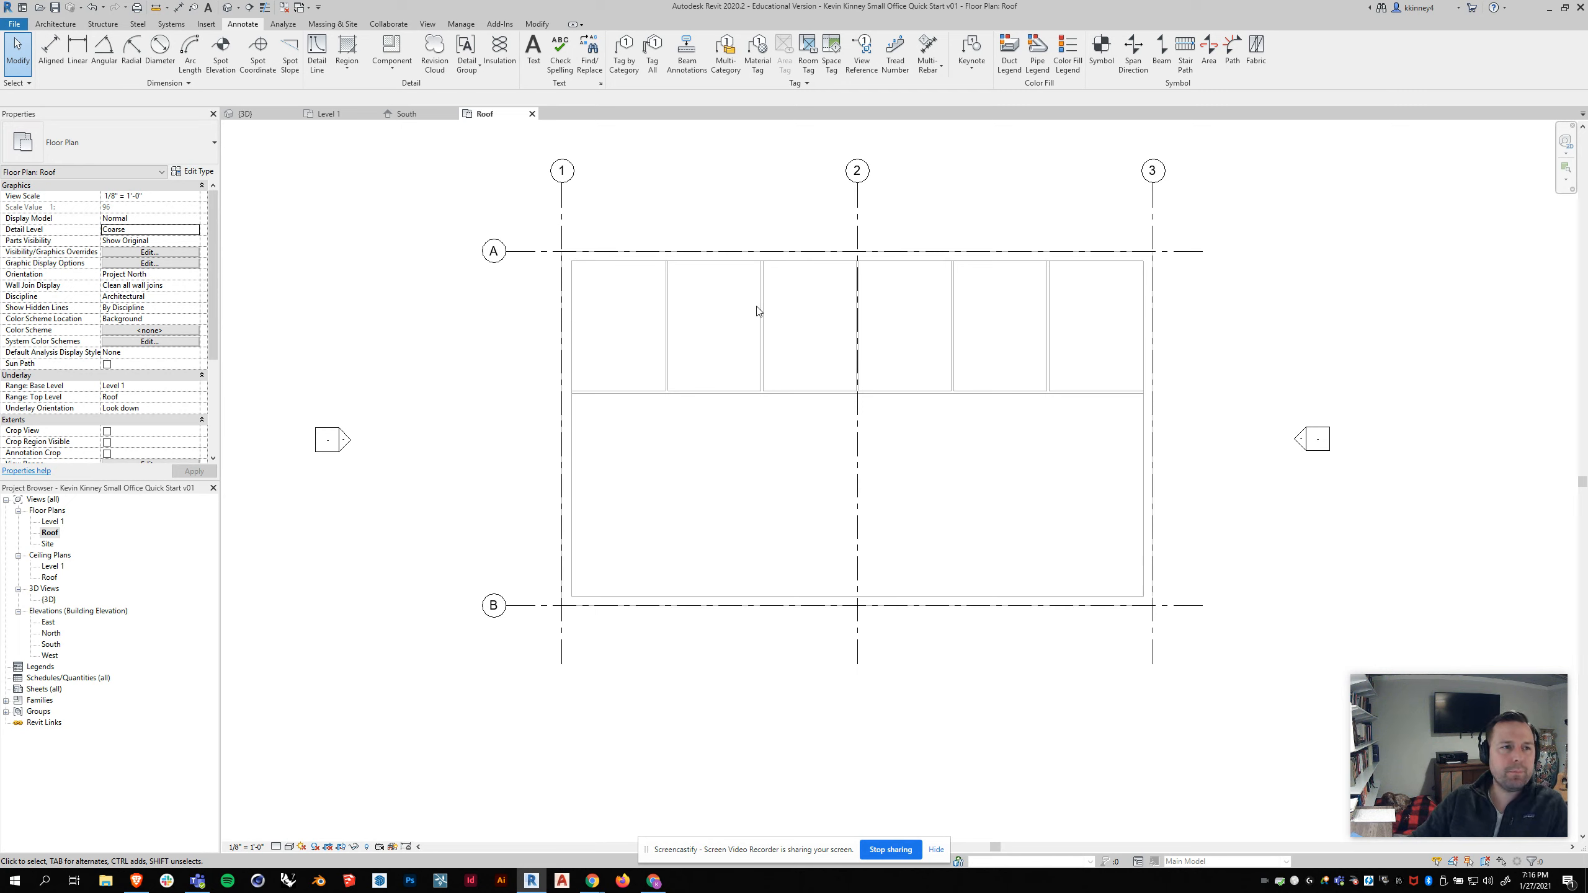
# Step: Start a Roof by Footprint using boundary line drawing, with its base level set to Roof
pyautogui.click(42, 23)
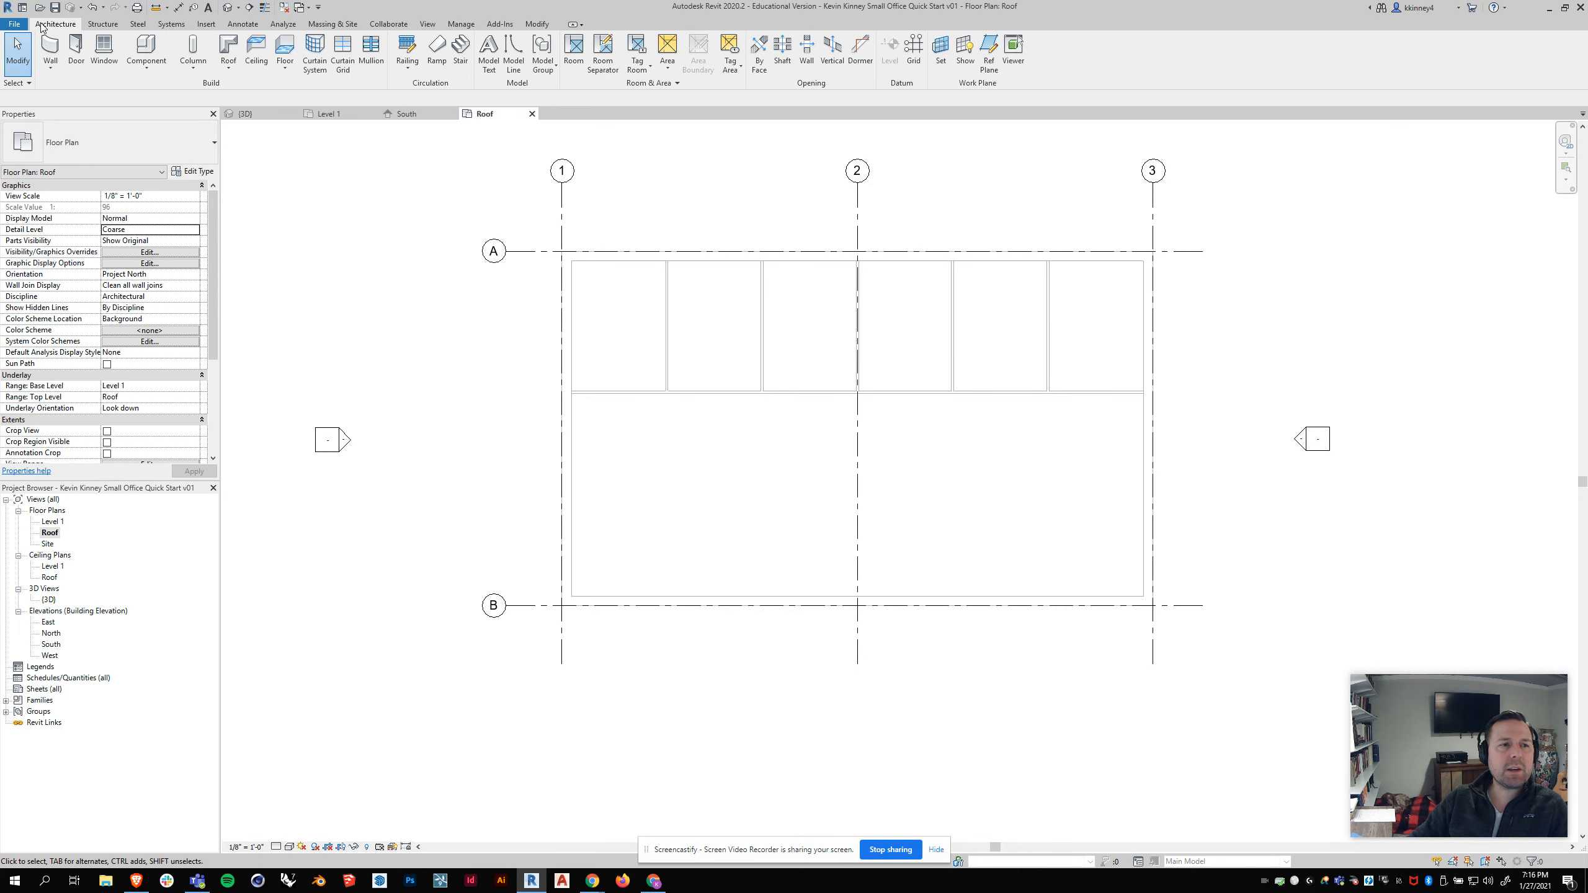
pyautogui.click(232, 69)
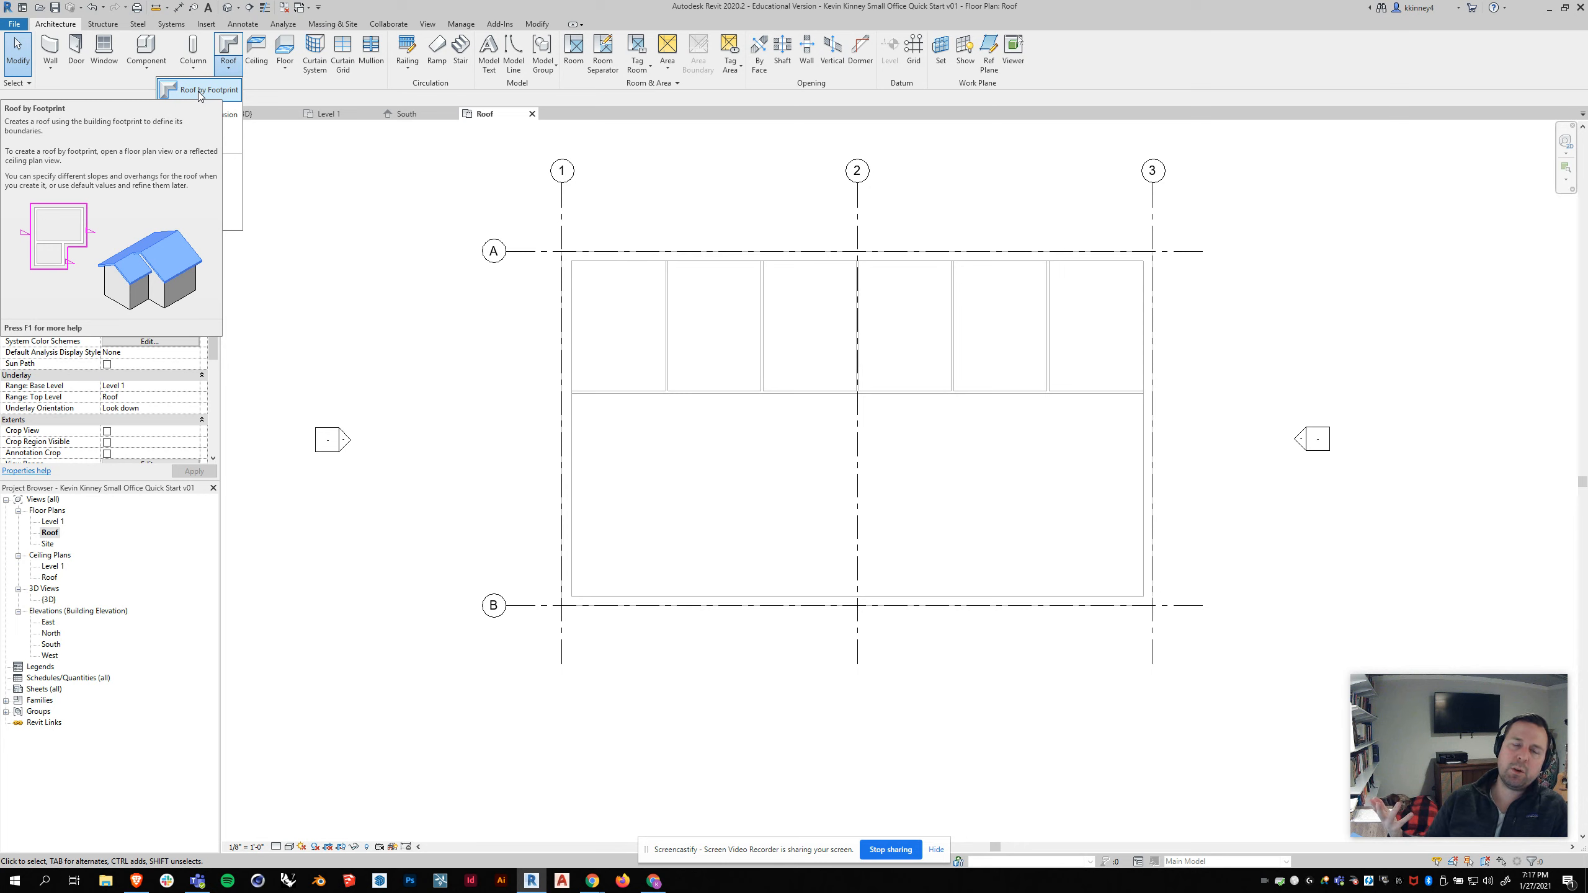
pyautogui.click(201, 90)
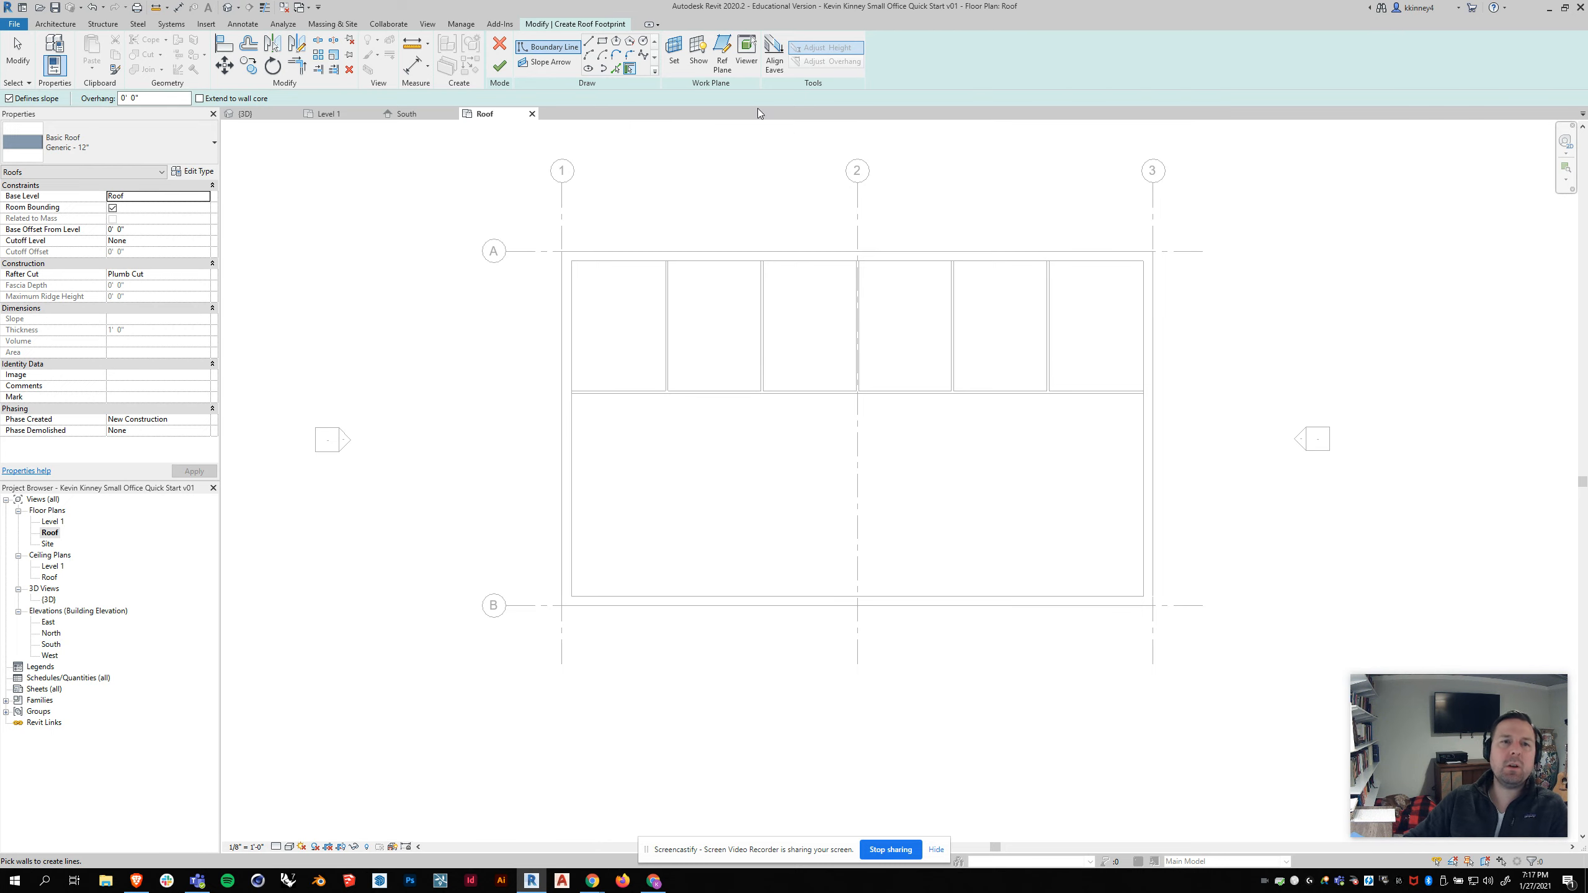
pyautogui.click(545, 49)
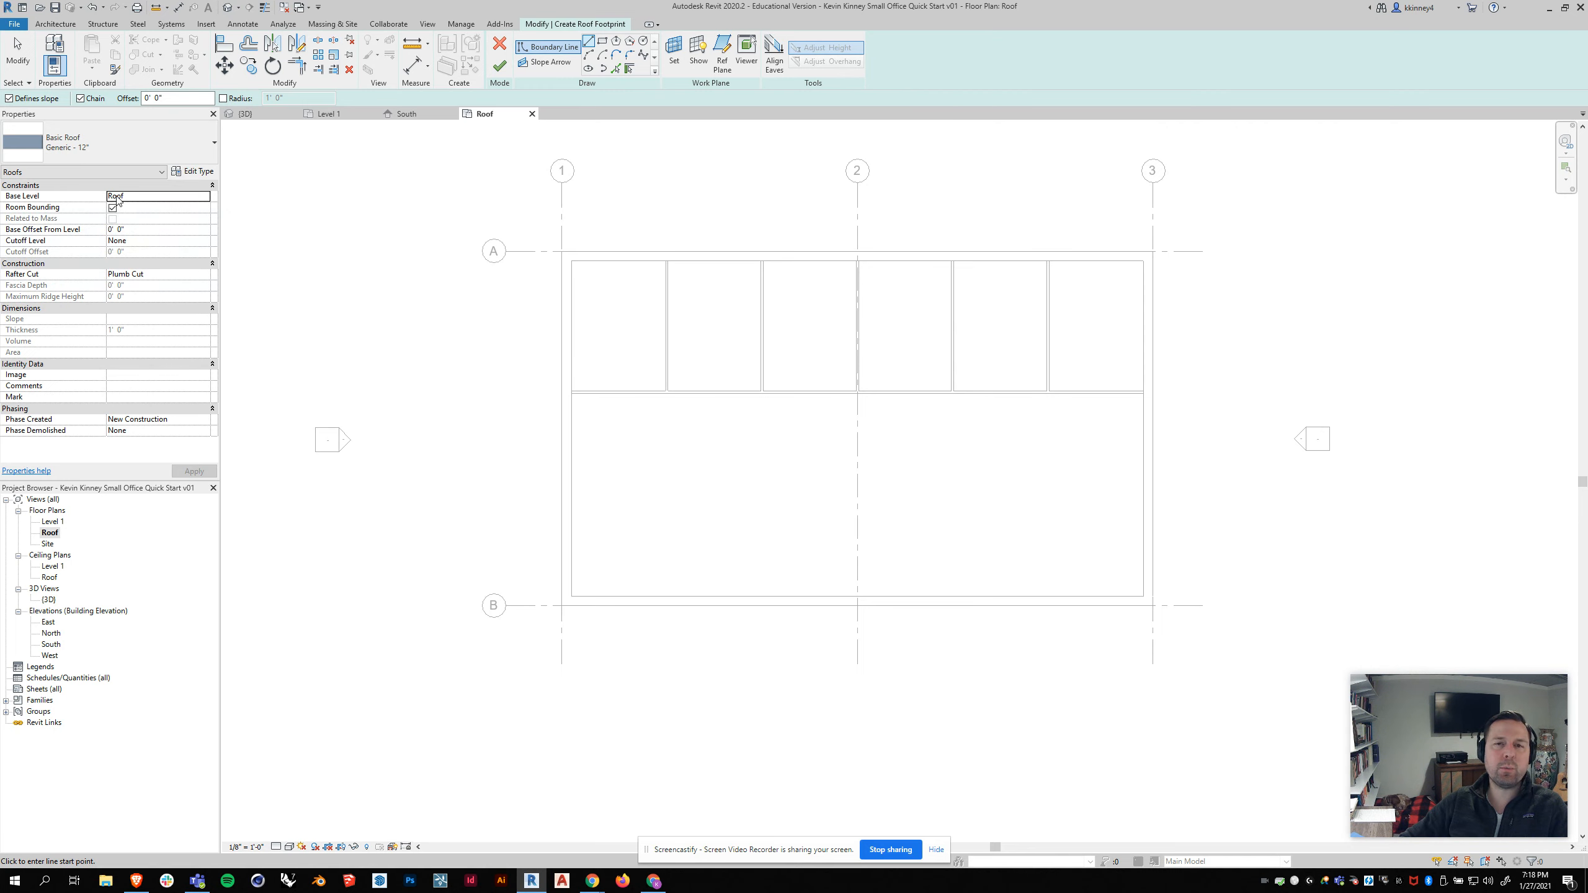
pyautogui.click(147, 196)
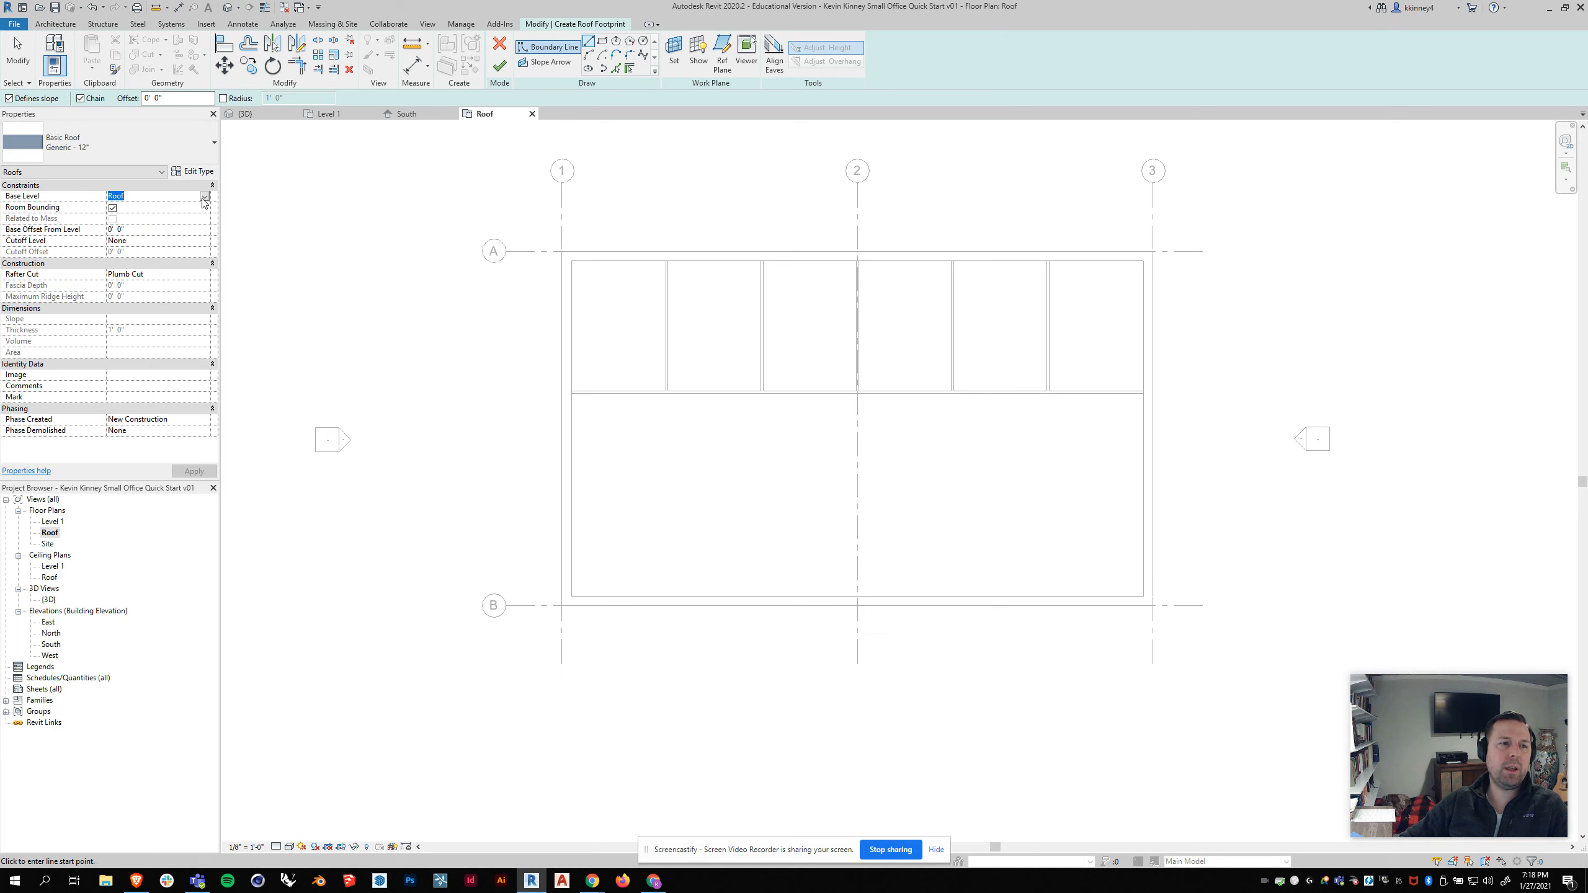
pyautogui.click(147, 196)
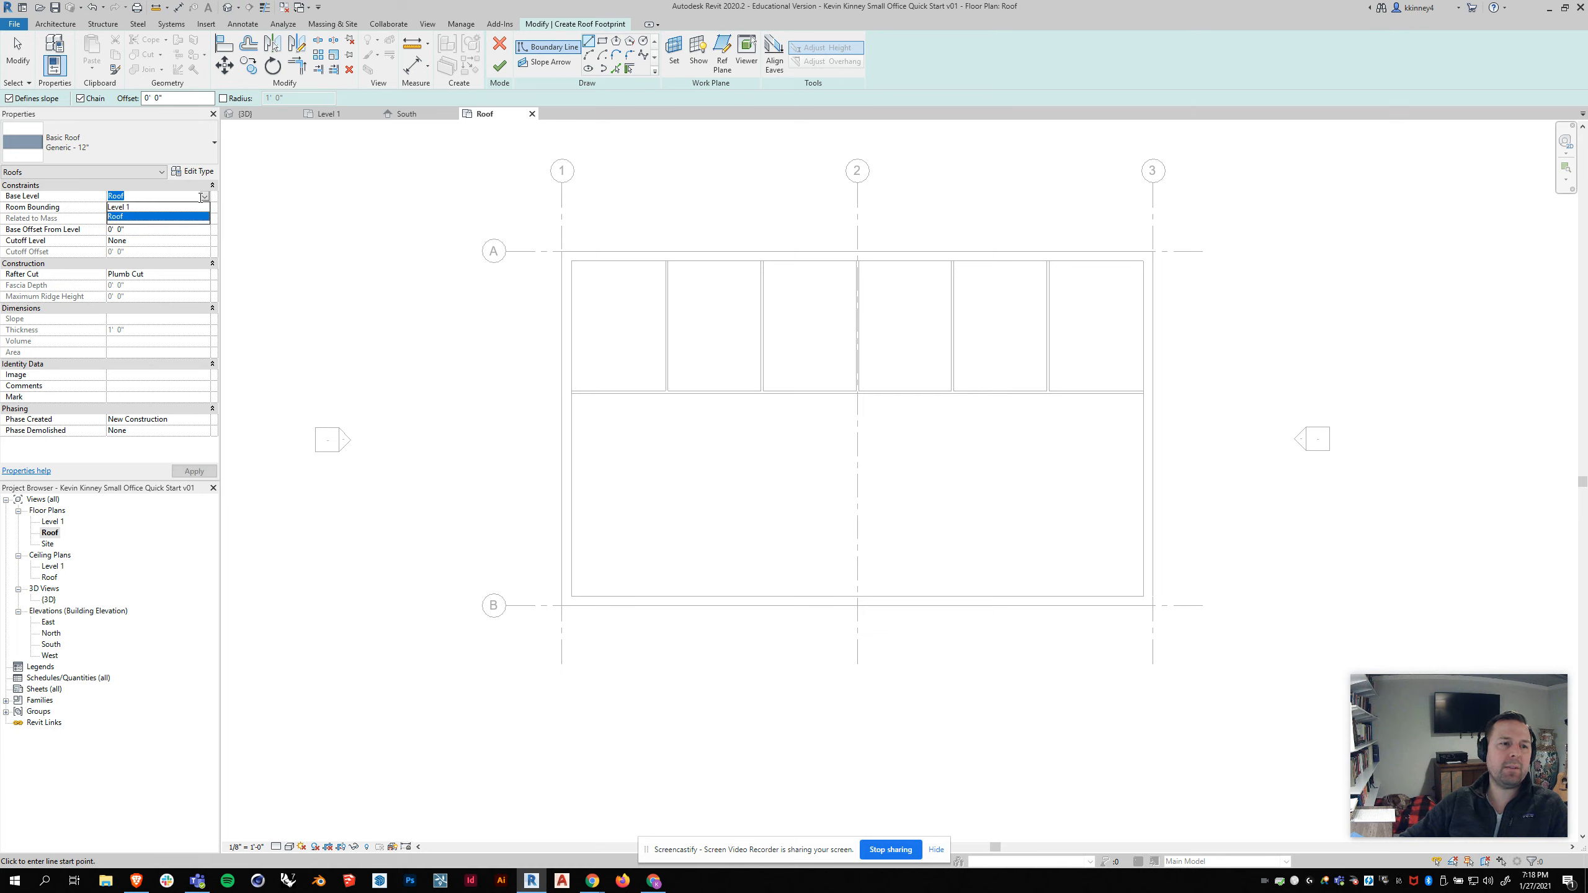
pyautogui.click(143, 218)
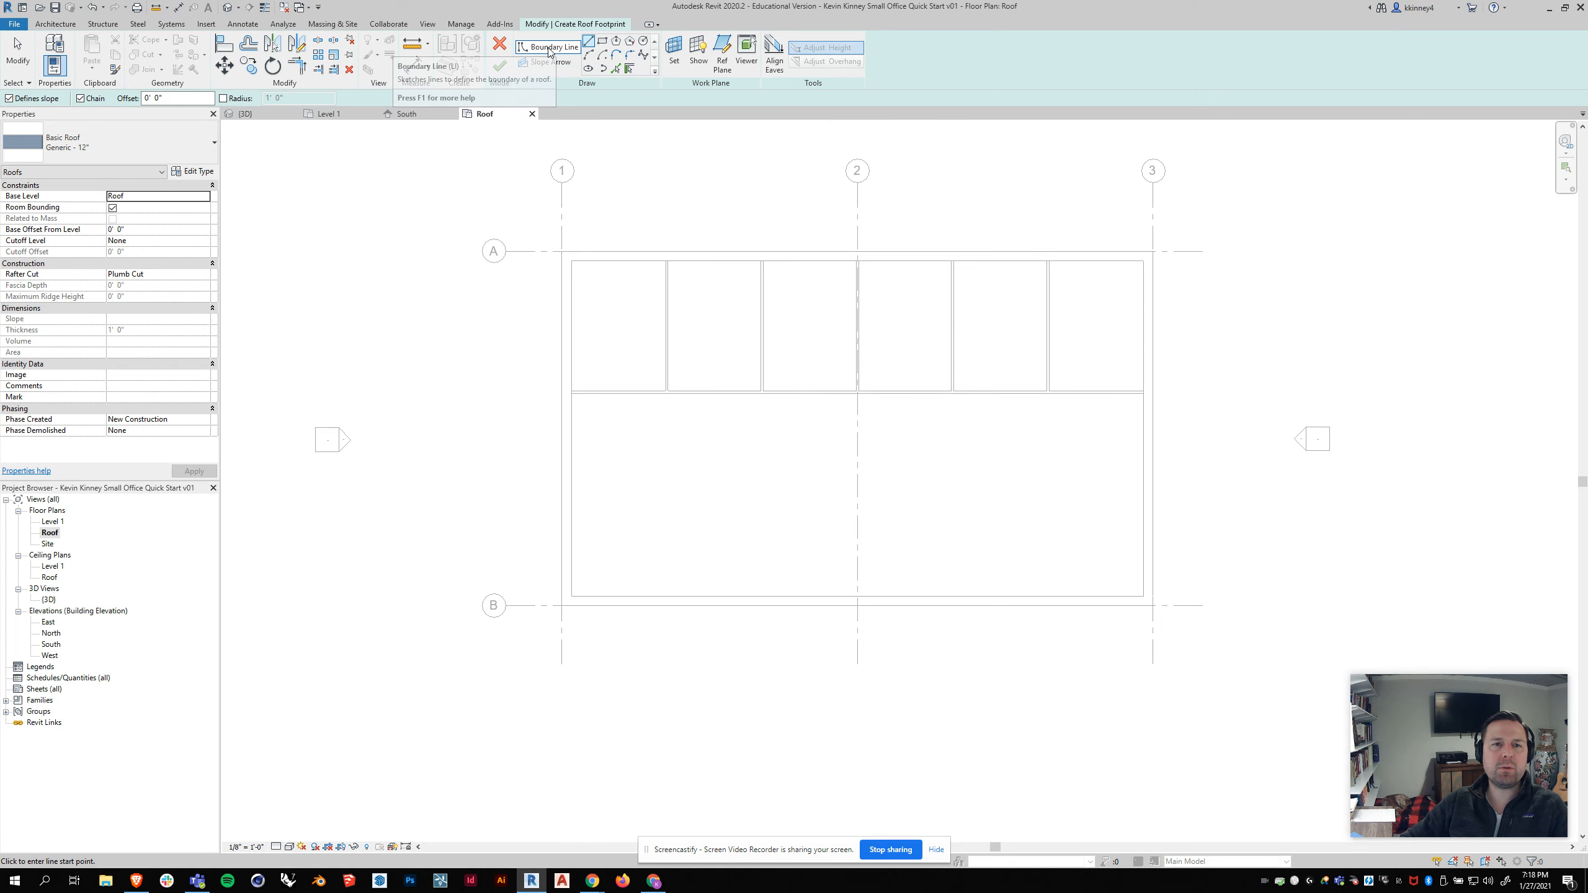
# Step: Sketch the roof boundary as a rectangle along the exterior walls' outer corners, then exit the line tool
pyautogui.click(572, 262)
pyautogui.click(572, 596)
pyautogui.click(1143, 596)
pyautogui.click(1143, 262)
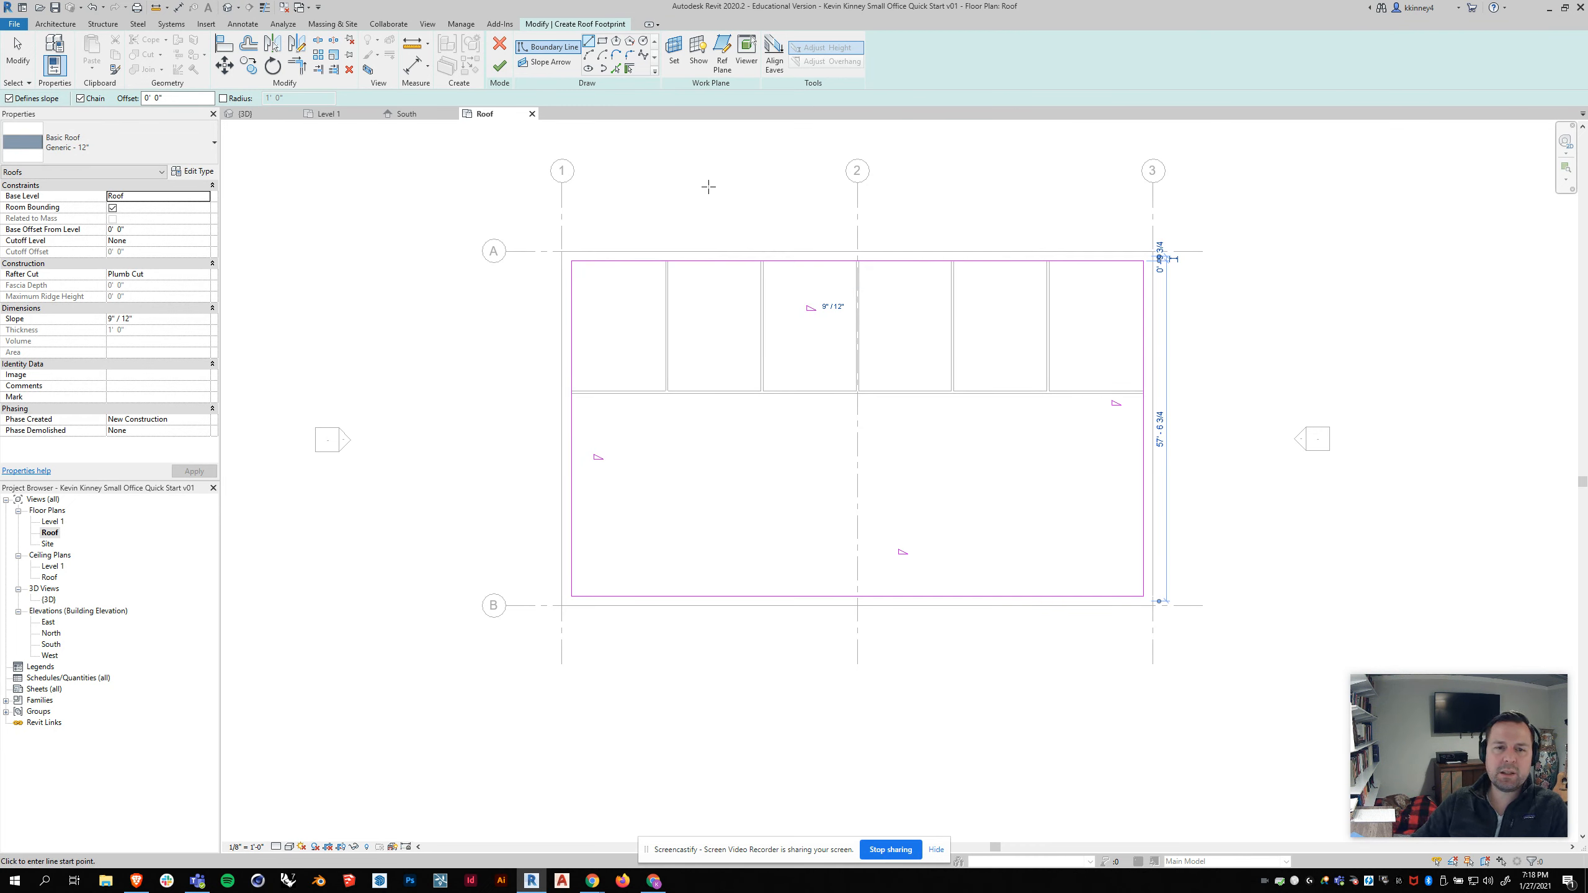
pyautogui.press('Escape')
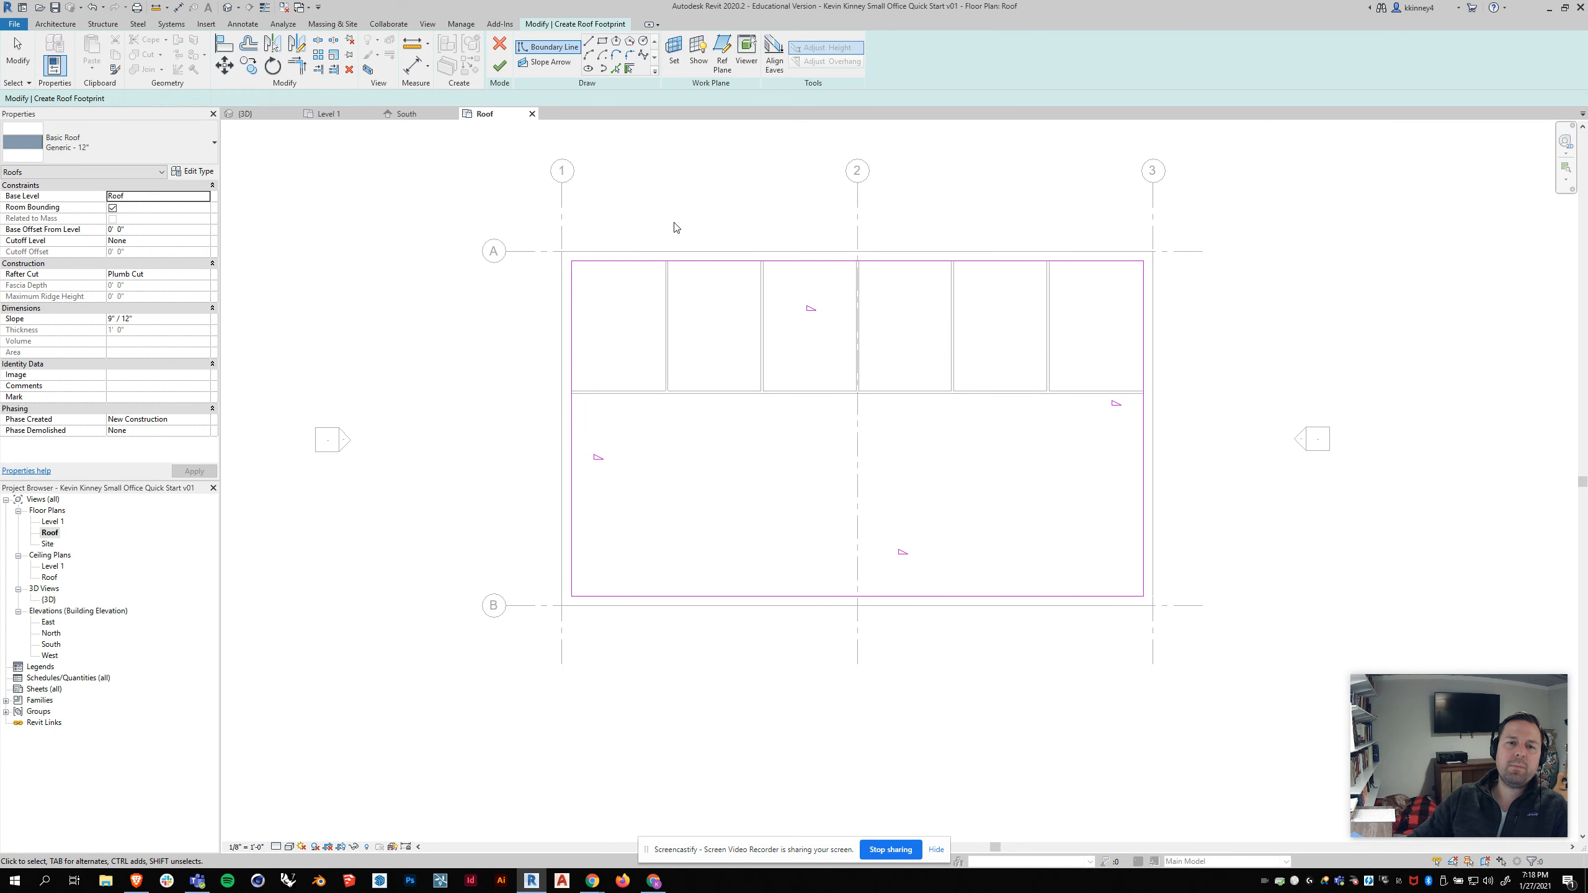
pyautogui.press('Escape')
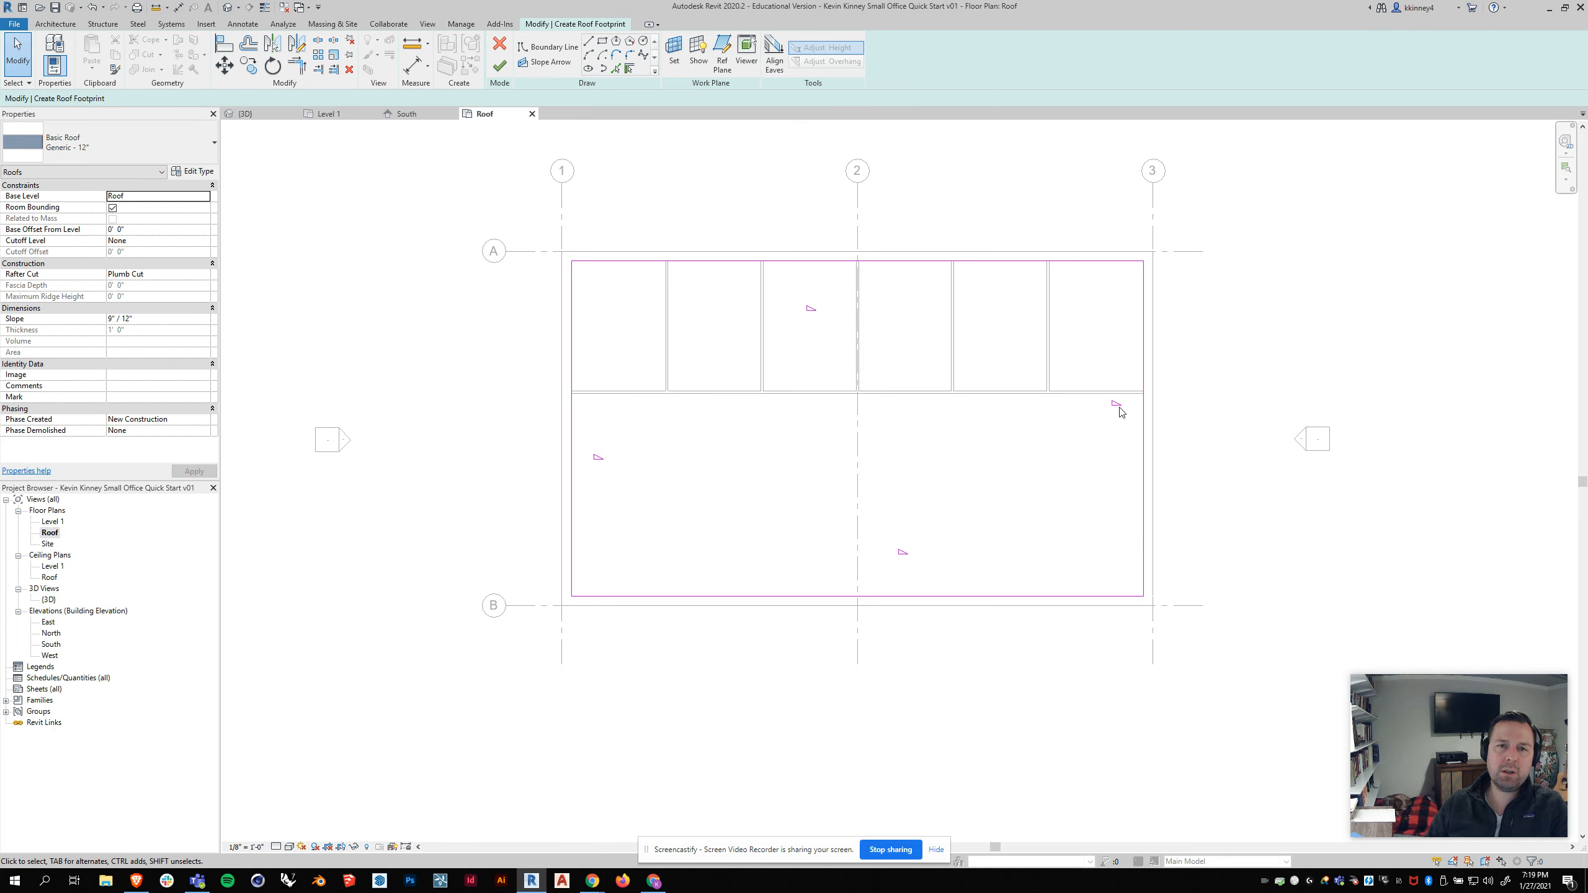
pyautogui.click(620, 265)
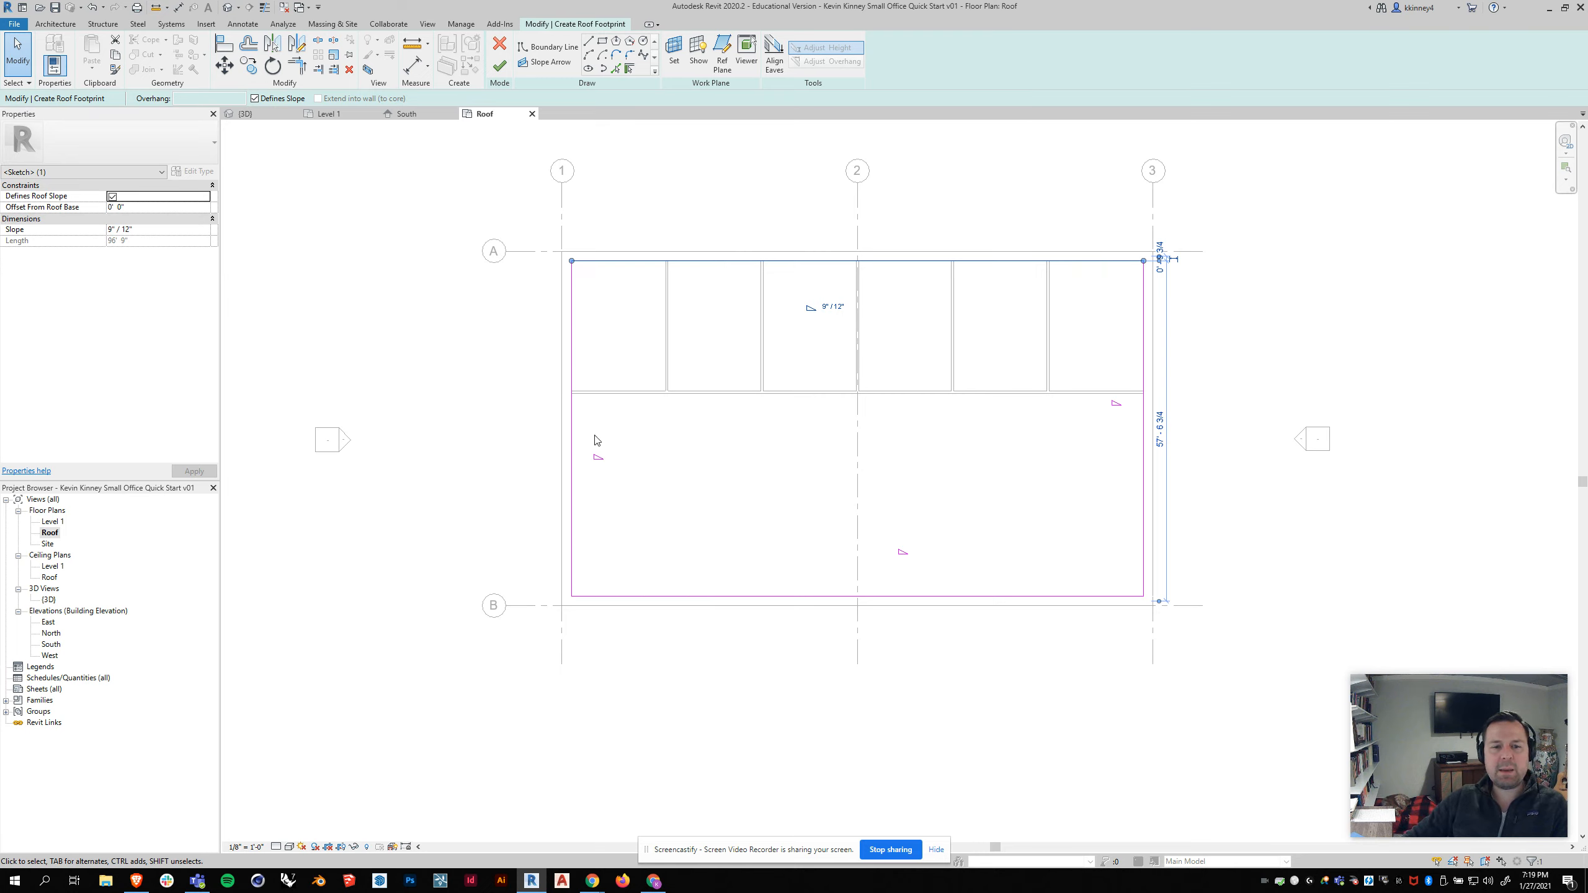
pyautogui.click(573, 441)
pyautogui.click(815, 598)
pyautogui.click(1142, 445)
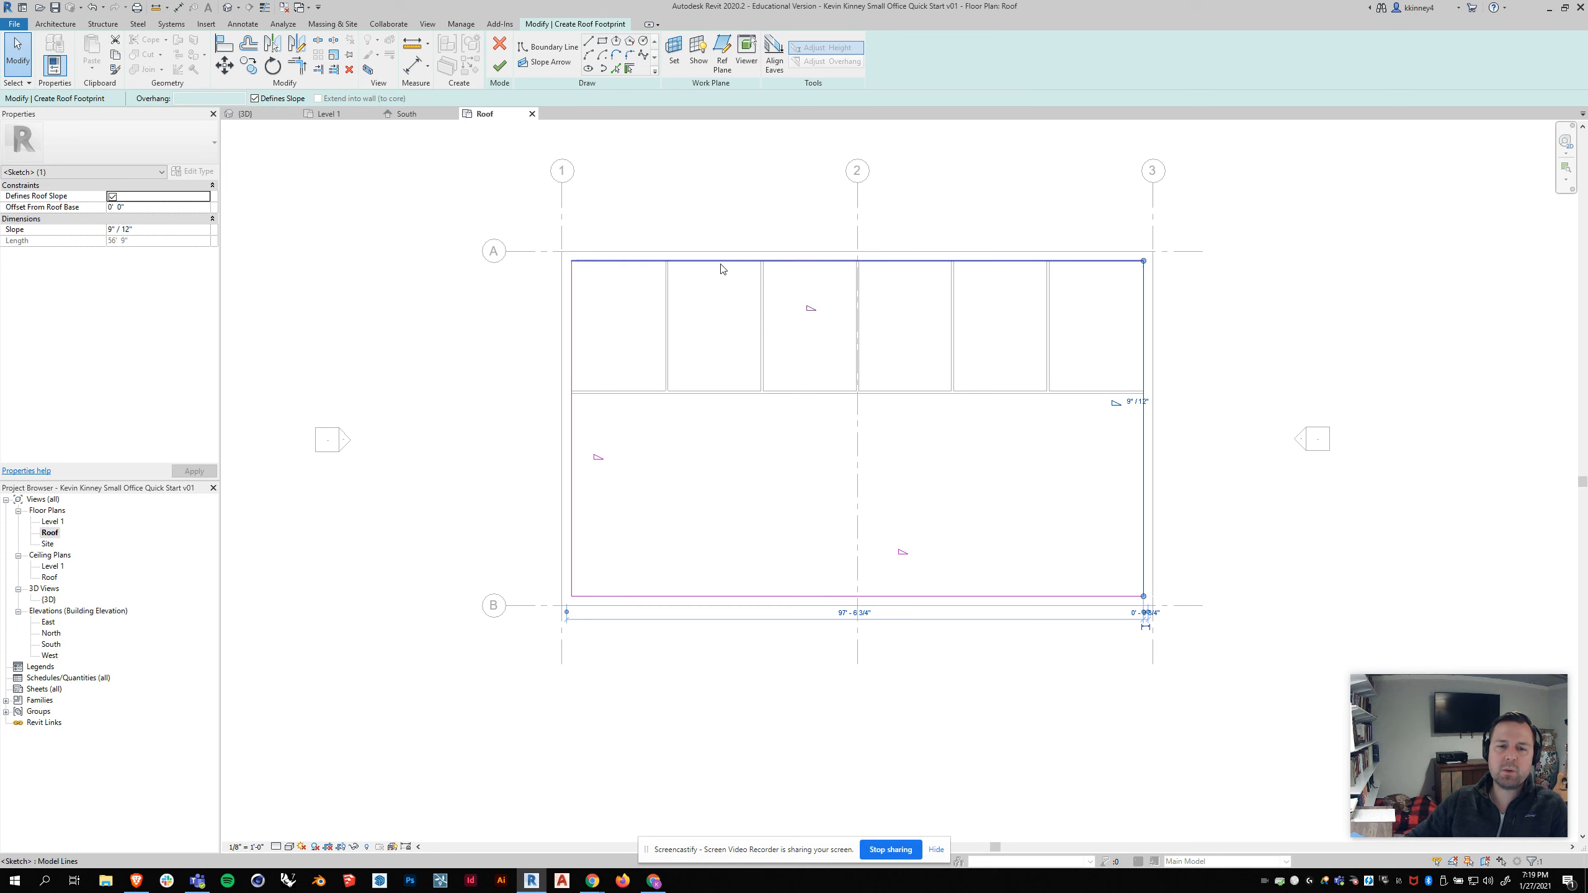
pyautogui.click(752, 180)
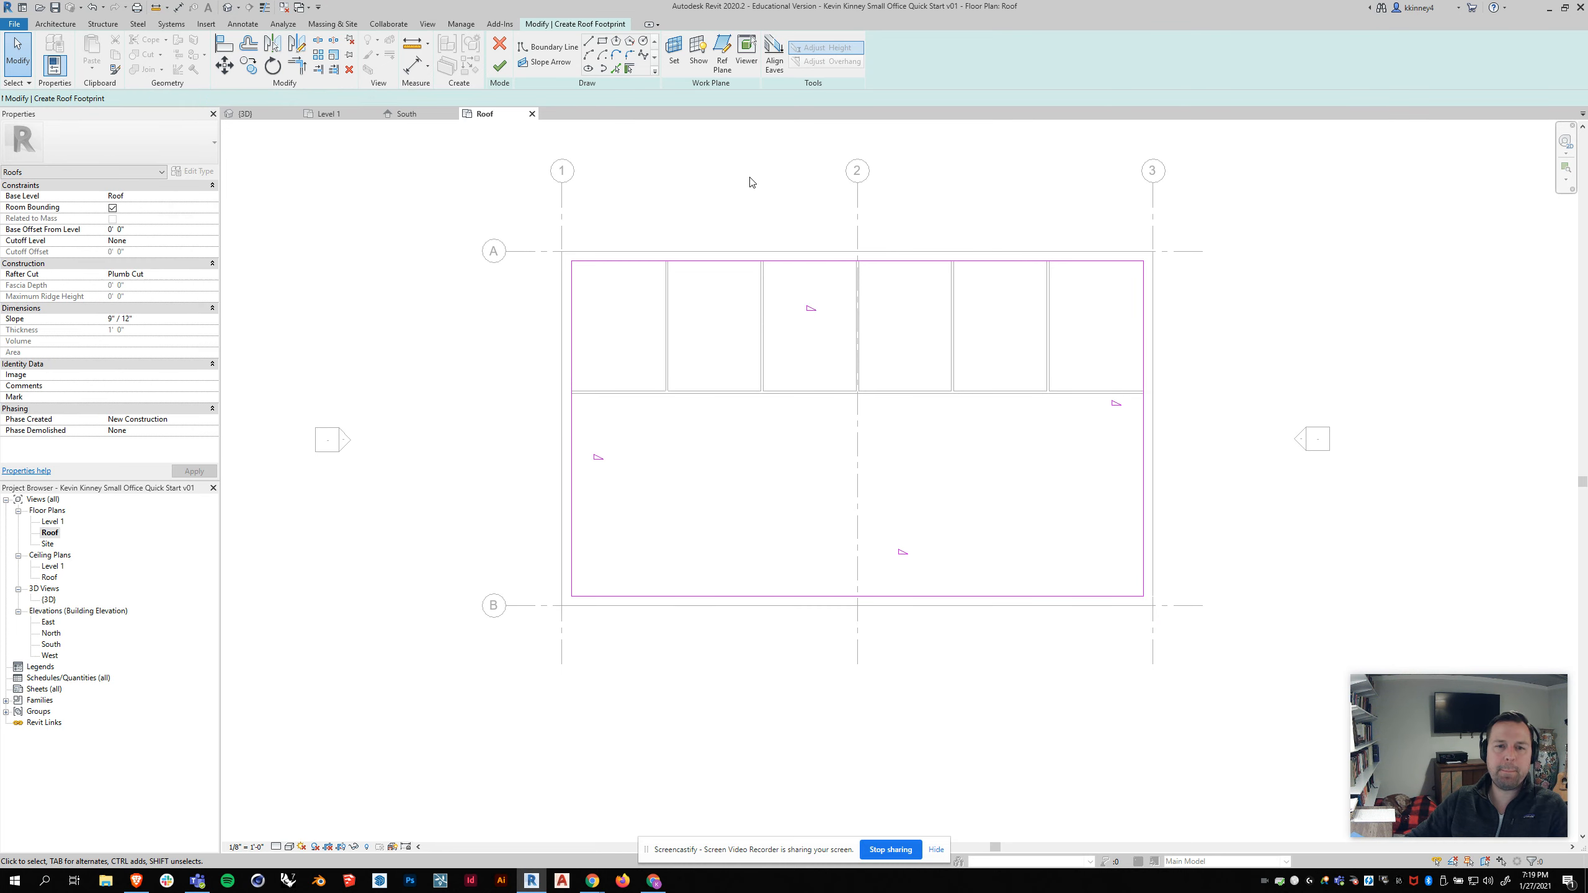
# Step: Select all four roof boundary lines and turn off Defines Slope so the roof is flat
pyautogui.click(627, 266)
pyautogui.press('ctrl')
pyautogui.keyDown('ctrl'); pyautogui.click(576, 304); pyautogui.keyUp('ctrl')
pyautogui.keyDown('ctrl'); pyautogui.click(873, 597); pyautogui.keyUp('ctrl')
pyautogui.keyDown('ctrl'); pyautogui.click(1146, 424); pyautogui.keyUp('ctrl')
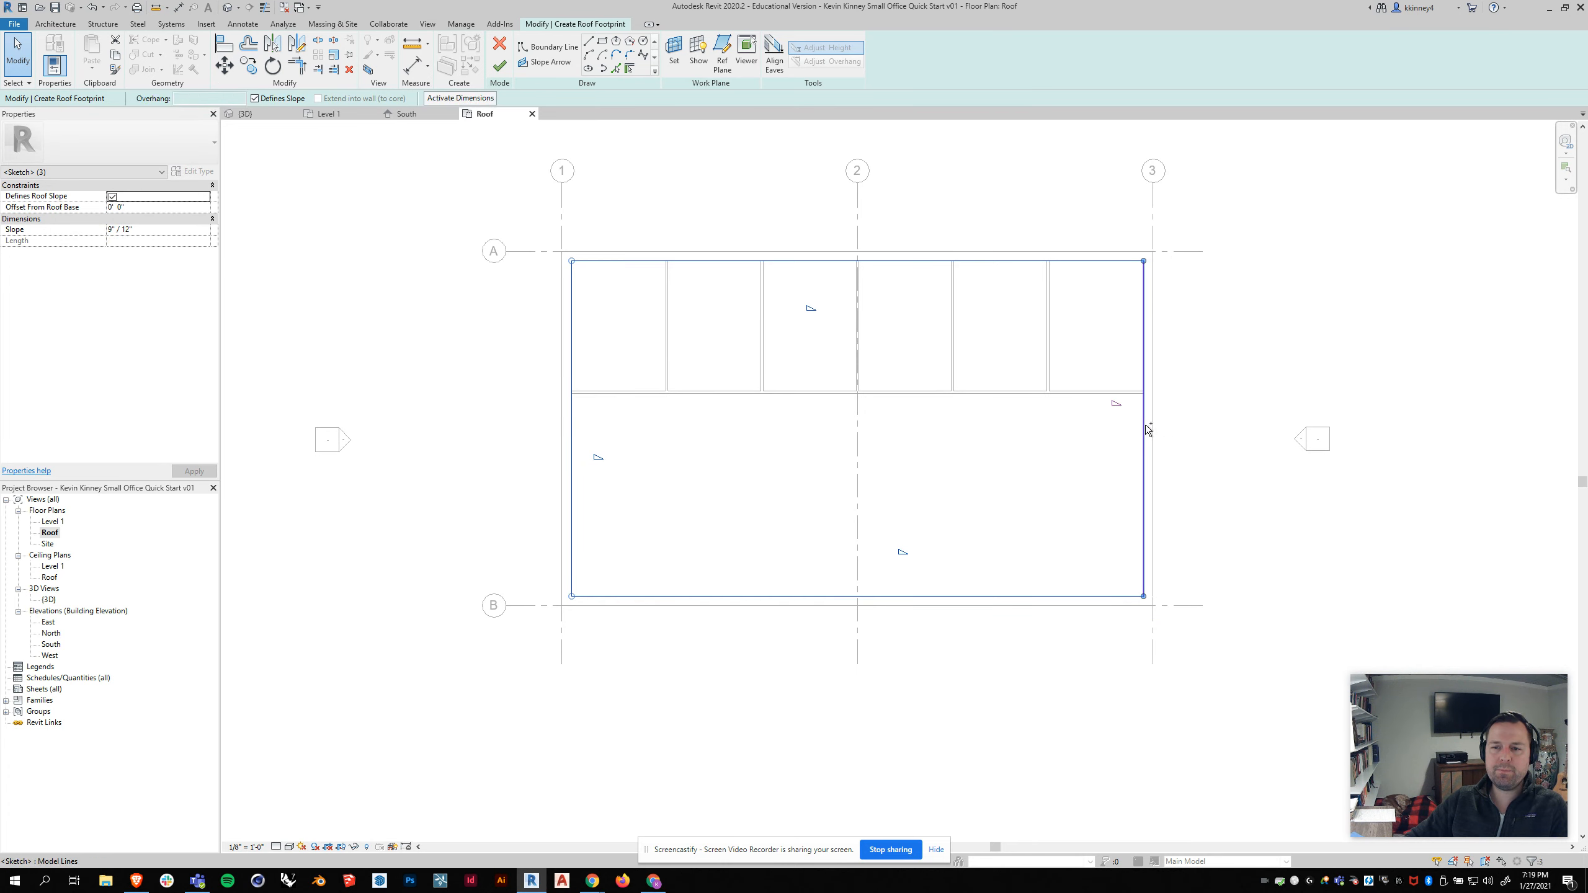
pyautogui.keyDown('ctrl'); pyautogui.click(1145, 425); pyautogui.keyUp('ctrl')
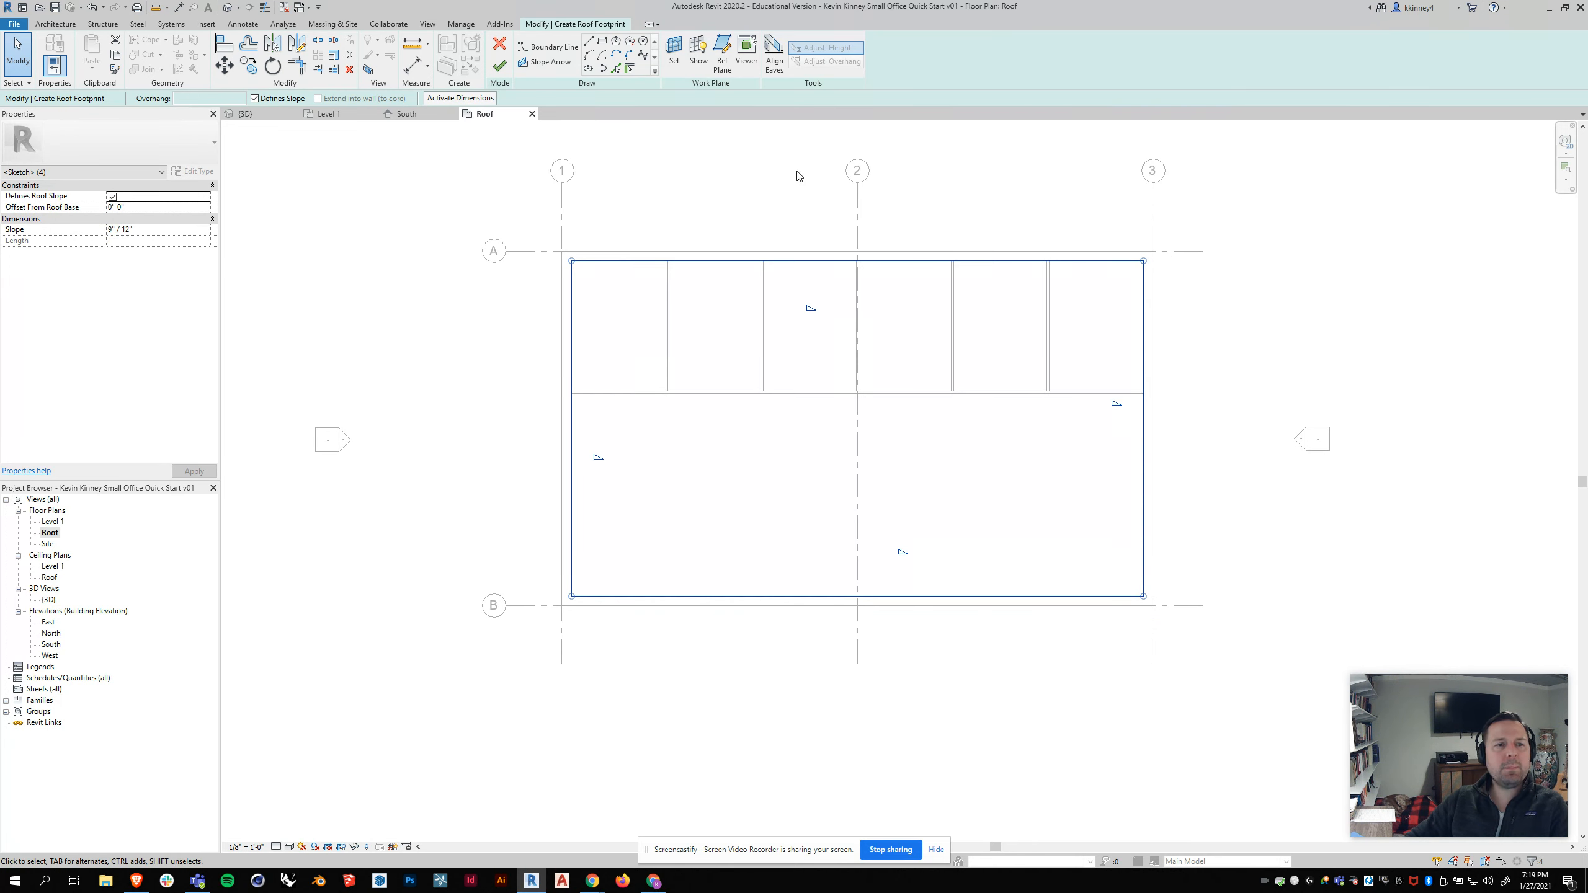
pyautogui.click(255, 99)
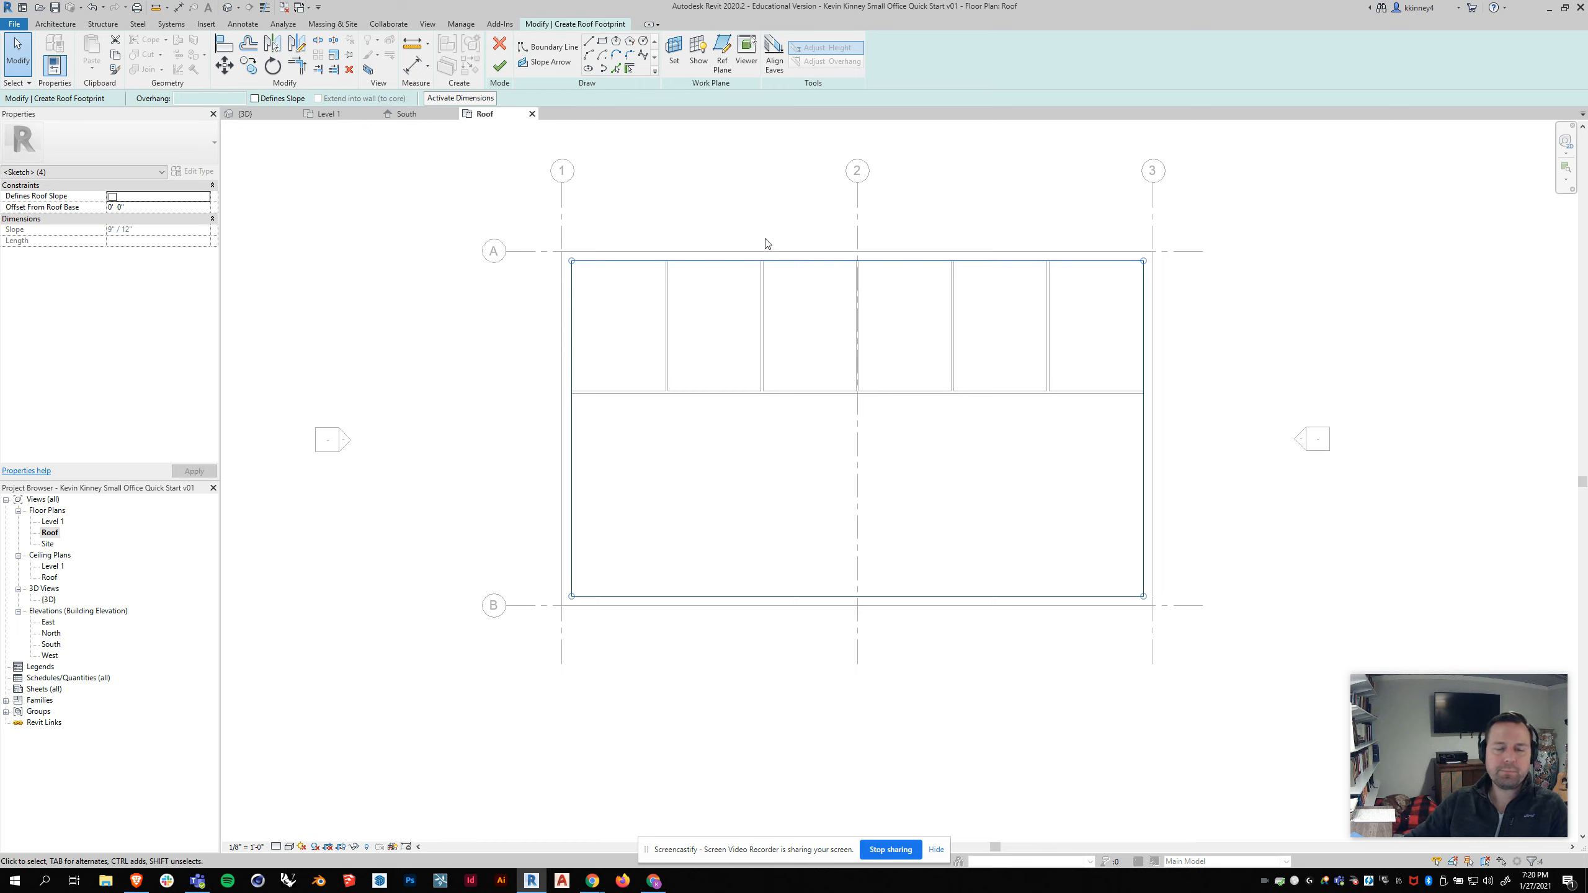
# Step: Finish the roof footprint sketch and close the unsaved-project reminder without saving
pyautogui.click(504, 68)
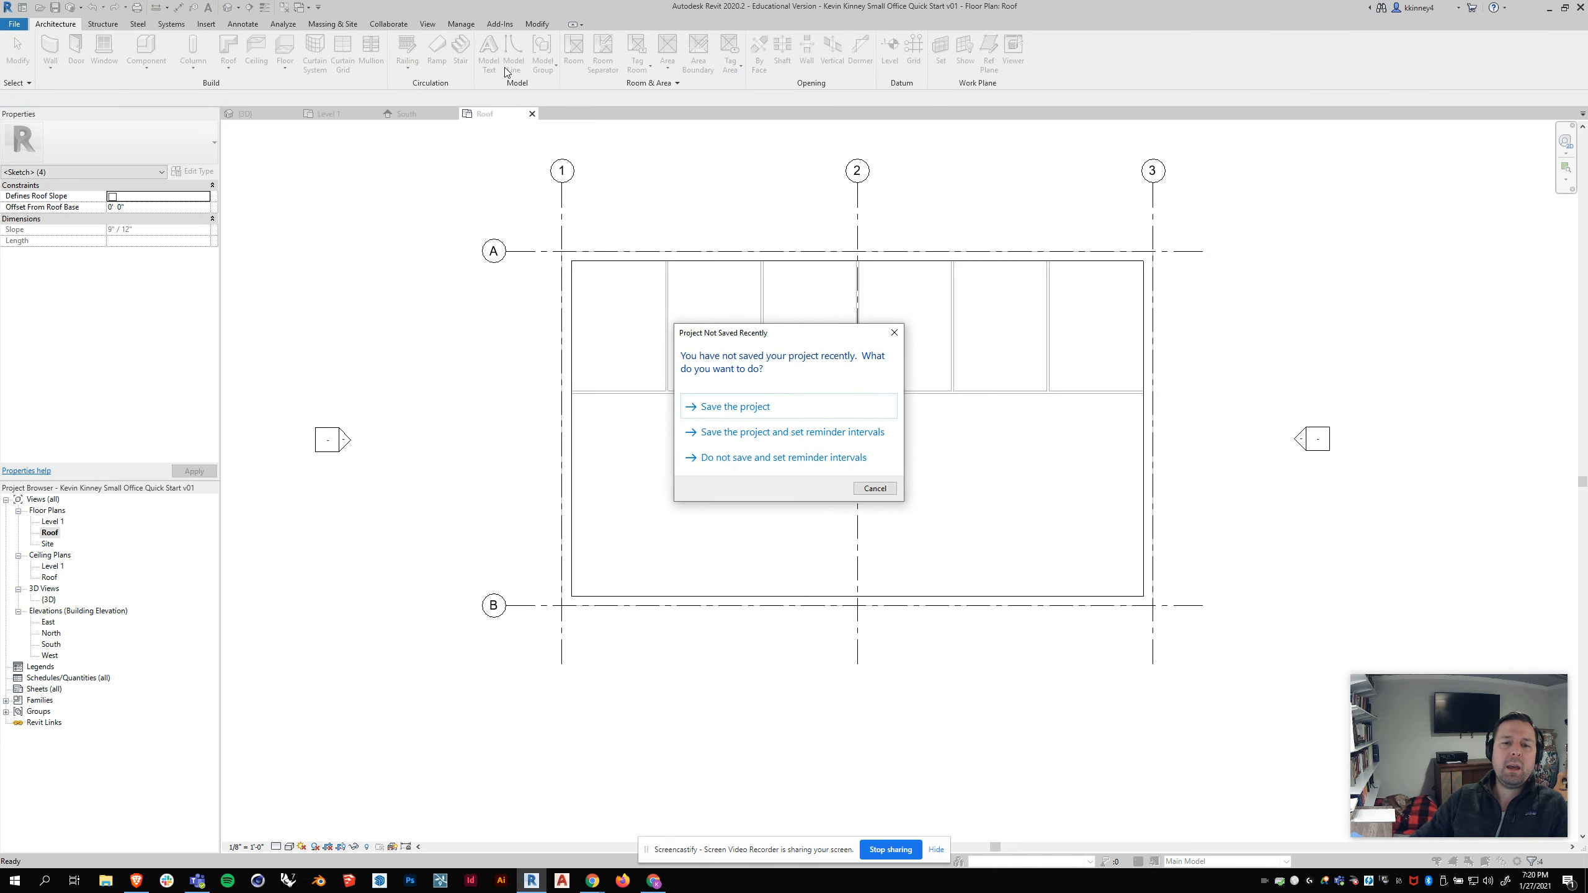
pyautogui.moveTo(821, 336); pyautogui.dragTo(782, 265)
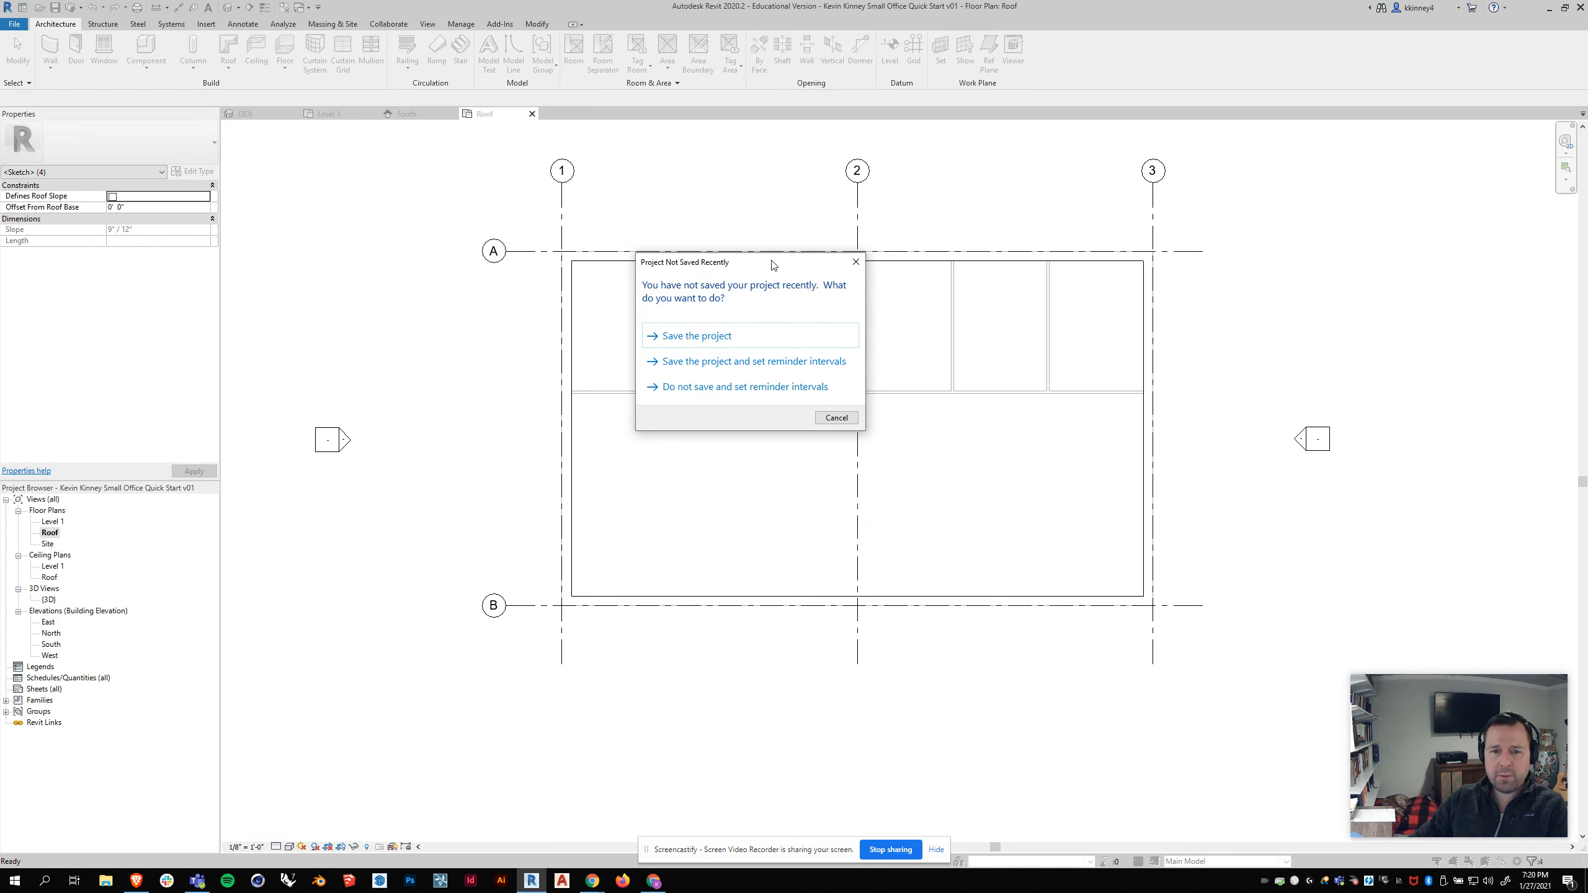
pyautogui.click(855, 264)
pyautogui.click(712, 186)
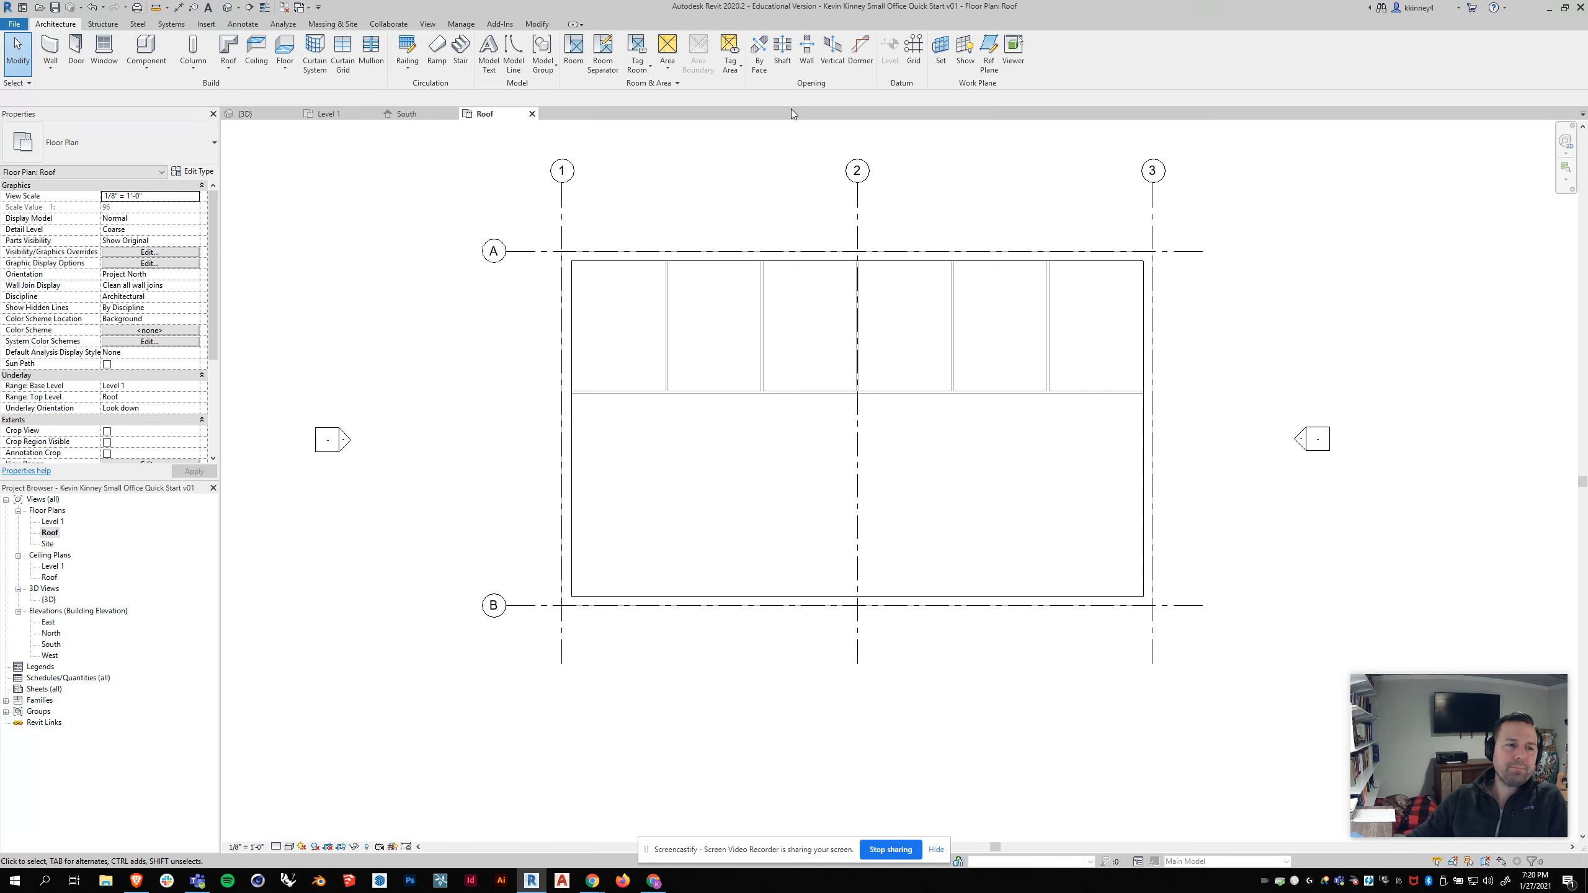
# Step: In the 3D view, select the roof and set its Base Offset From Level to -1' 0"
pyautogui.click(263, 115)
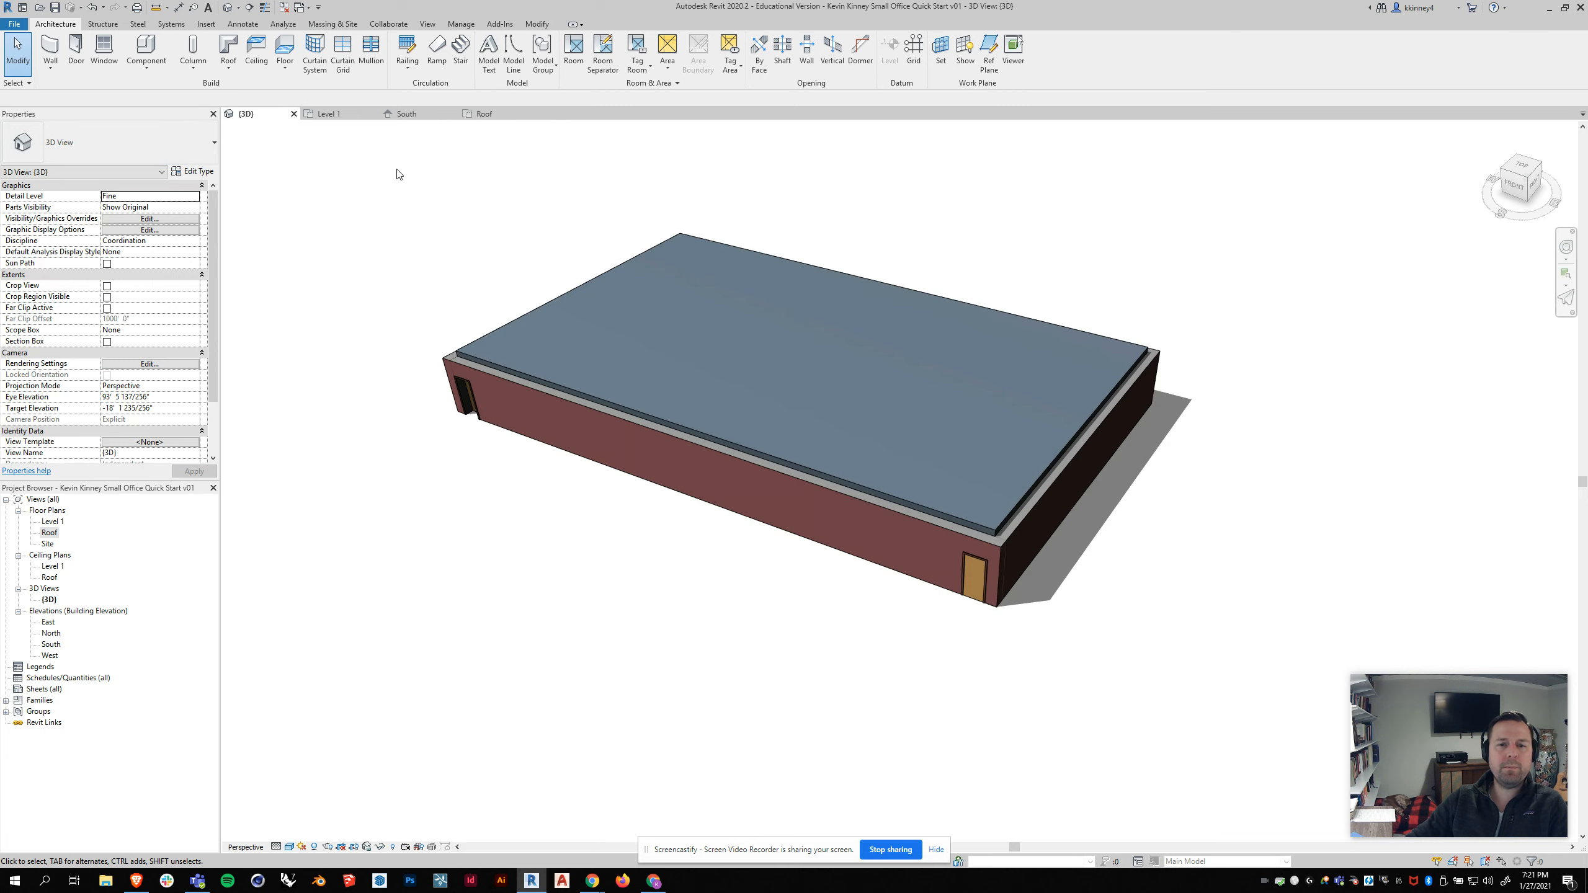
pyautogui.moveTo(1066, 626)
pyautogui.keyDown('shift'); pyautogui.mouseDown(button='middle')
pyautogui.moveTo(1031, 583)
pyautogui.moveTo(734, 561)
pyautogui.moveTo(847, 528)
pyautogui.moveTo(1119, 632)
pyautogui.moveTo(1063, 631)
pyautogui.moveTo(1078, 642)
pyautogui.mouseUp(button='middle'); pyautogui.keyUp('shift')
pyautogui.scroll(-2, 1083, 640)
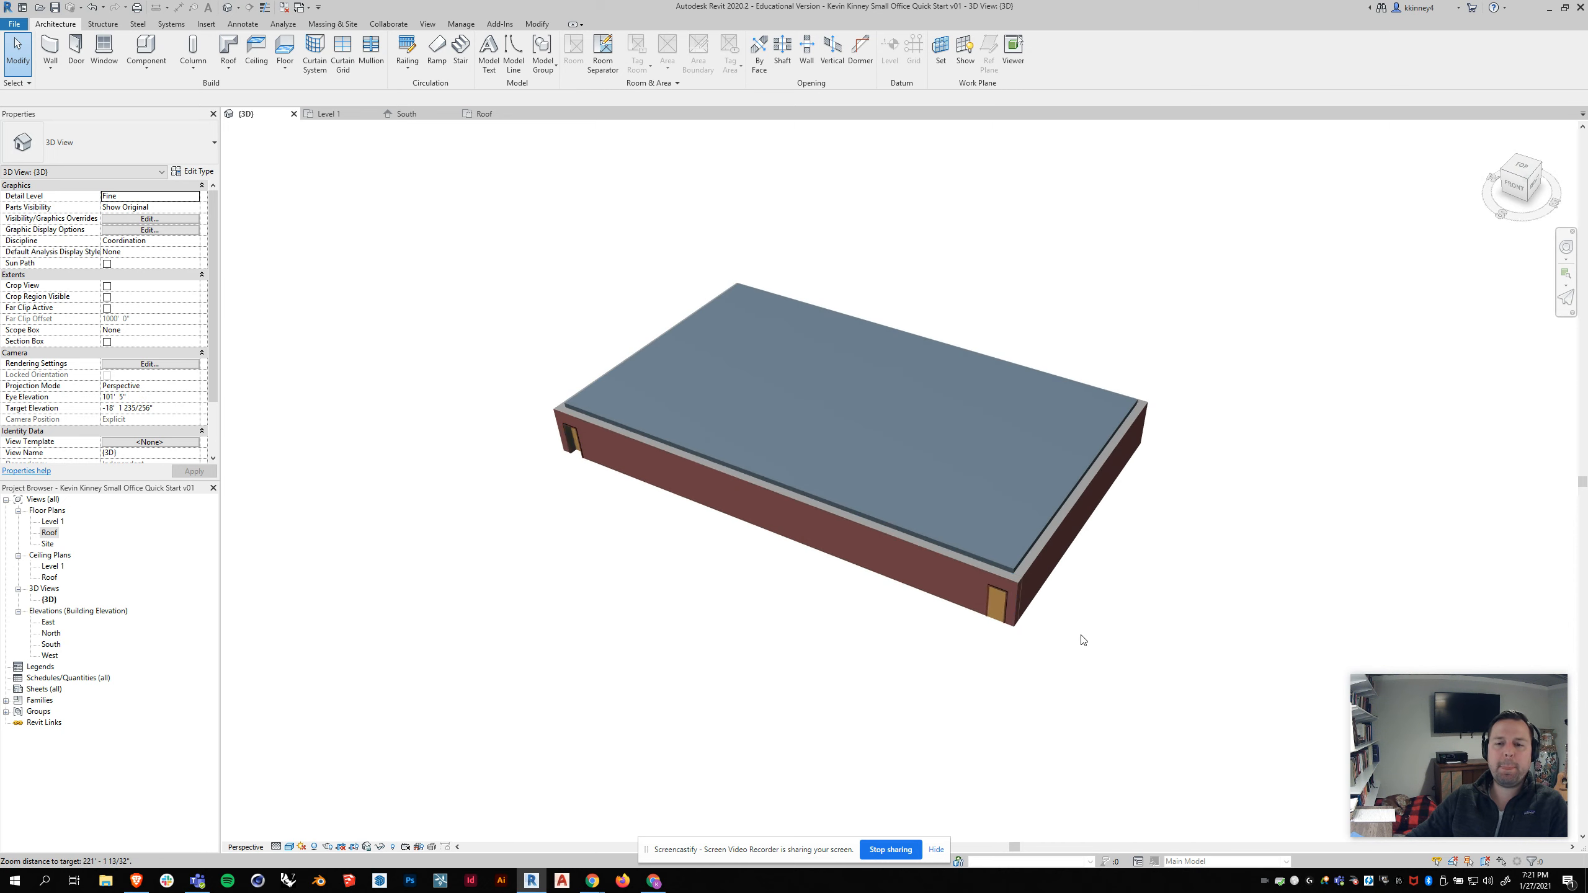
pyautogui.scroll(3, 642, 374)
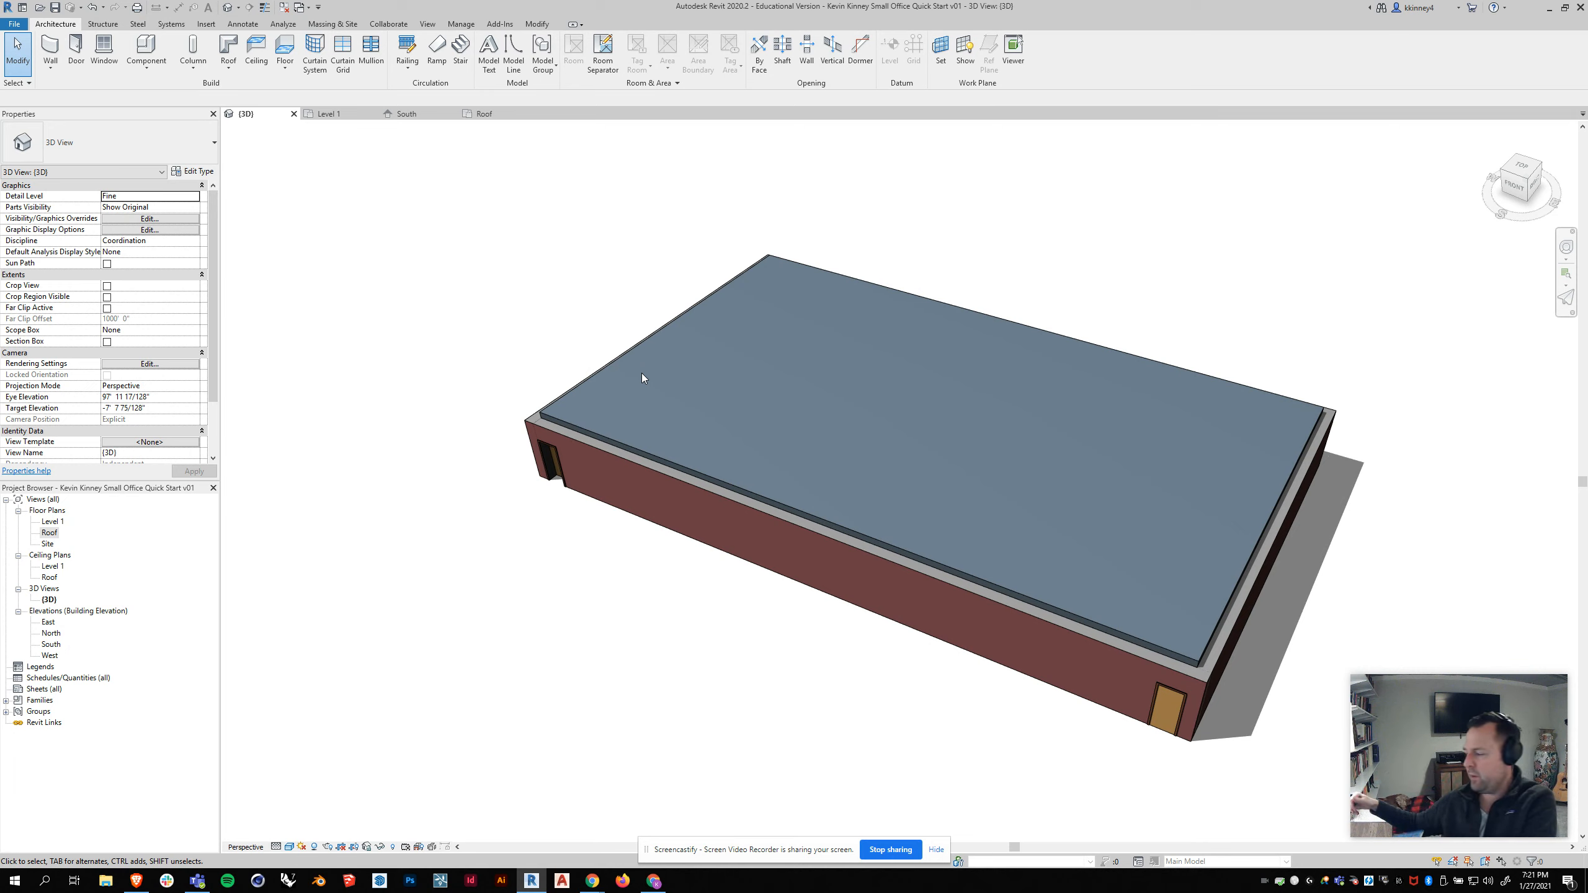
pyautogui.click(549, 420)
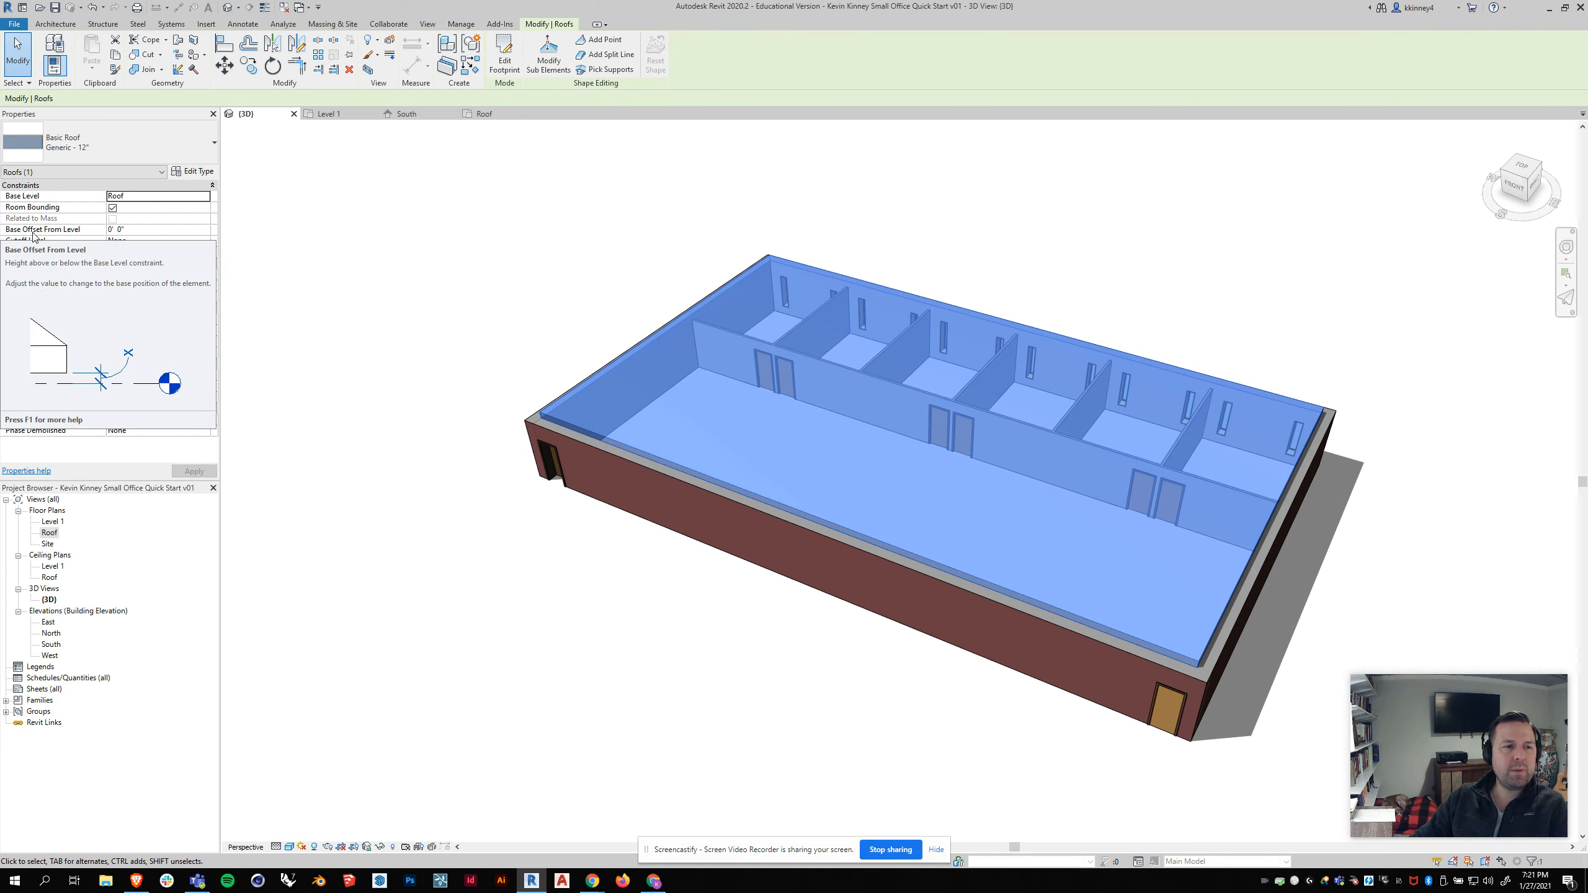
pyautogui.click(143, 230)
pyautogui.write("-1'")
pyautogui.press('Return')
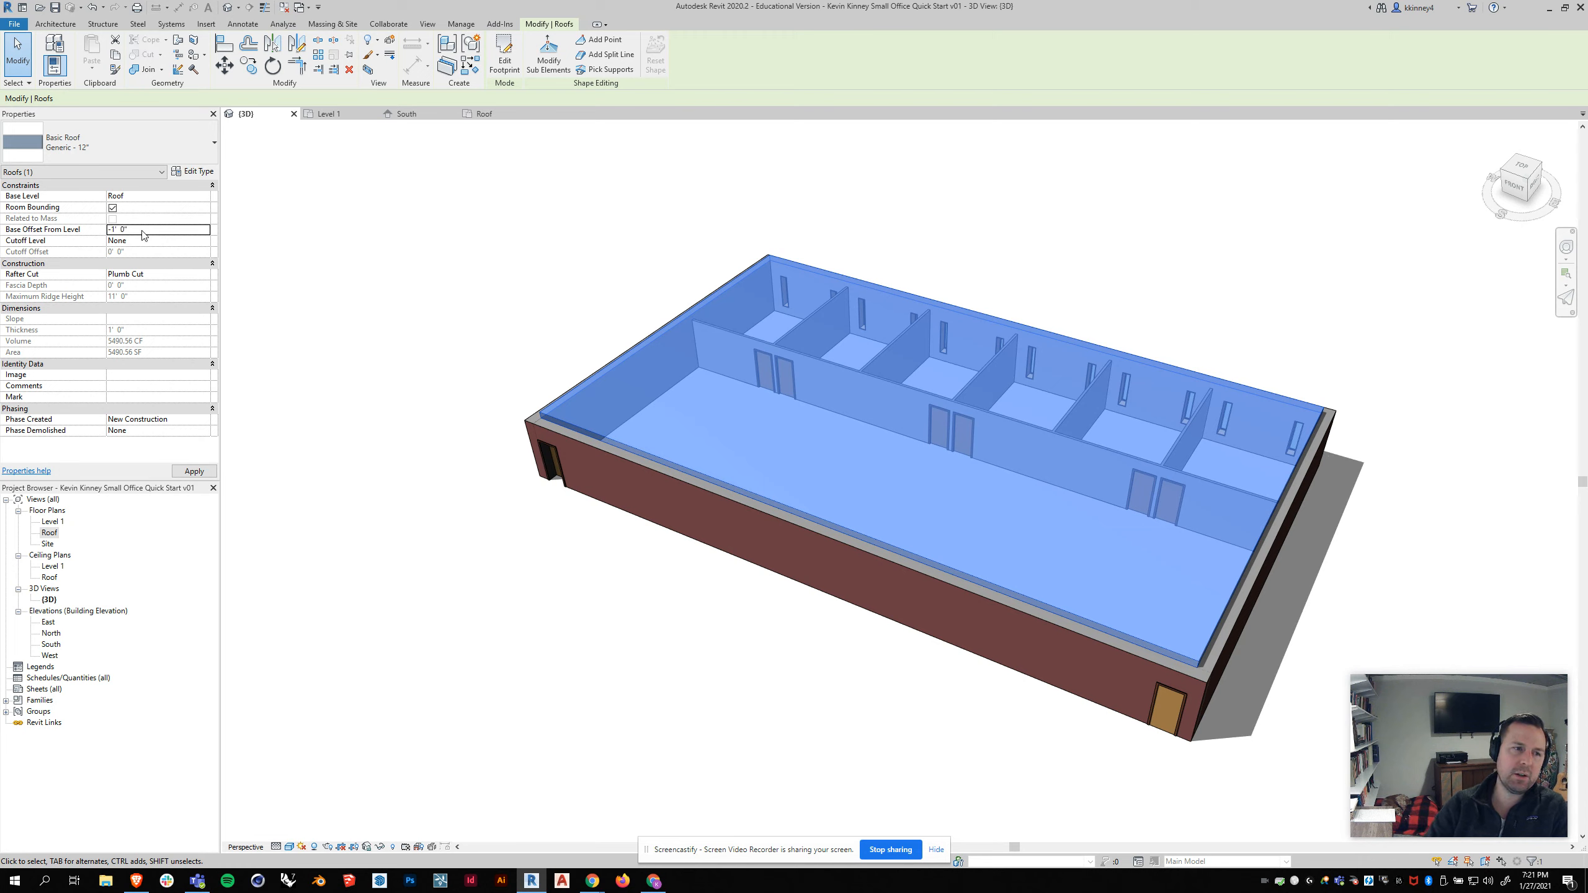
pyautogui.click(194, 473)
pyautogui.click(414, 433)
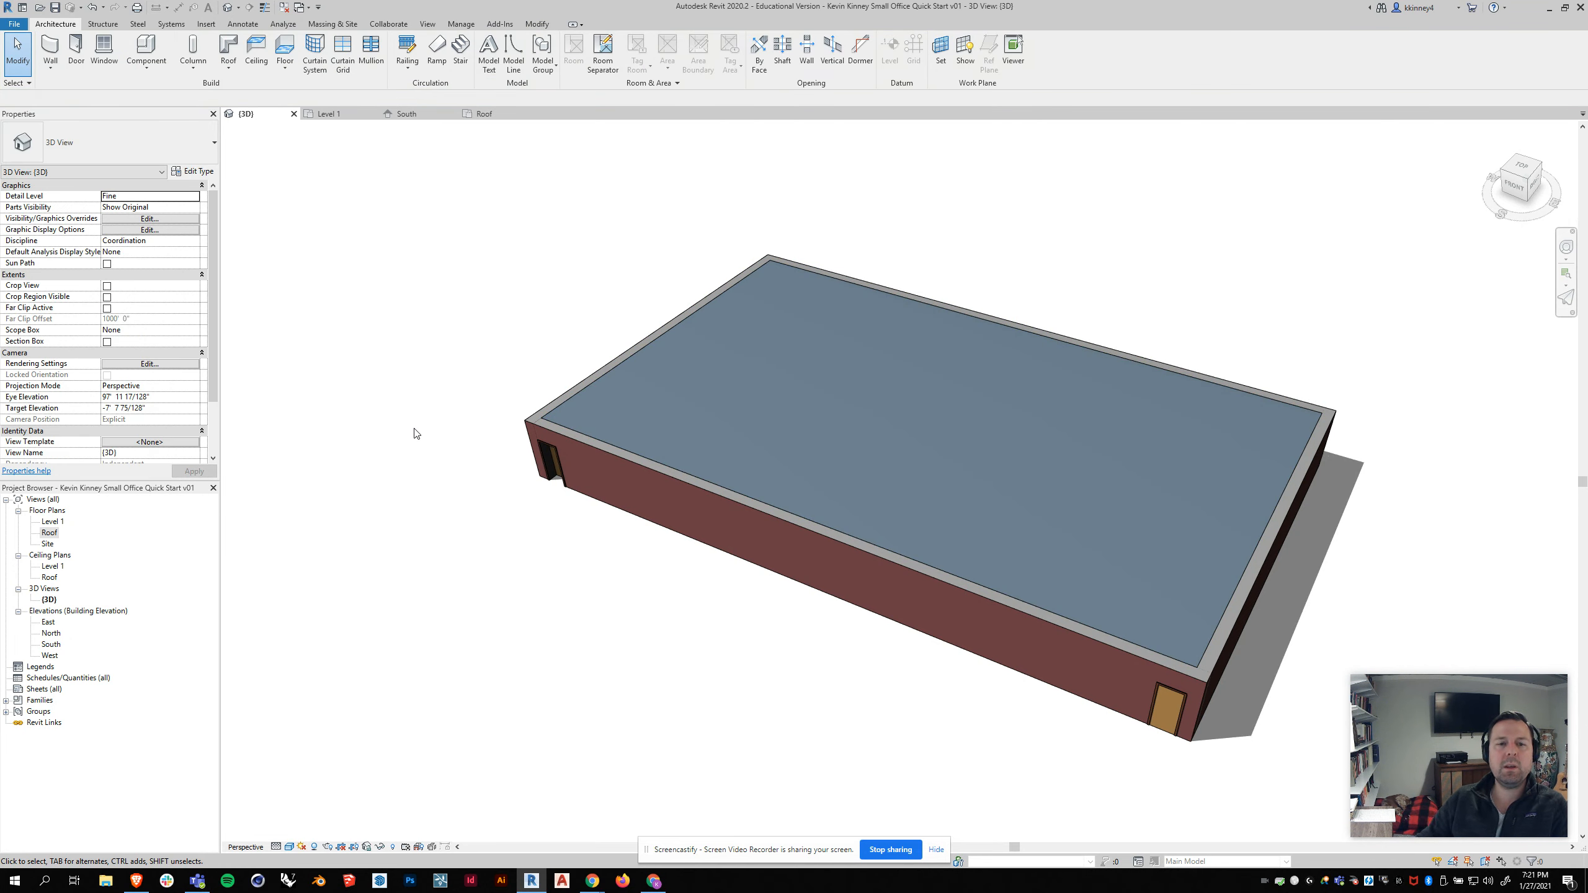
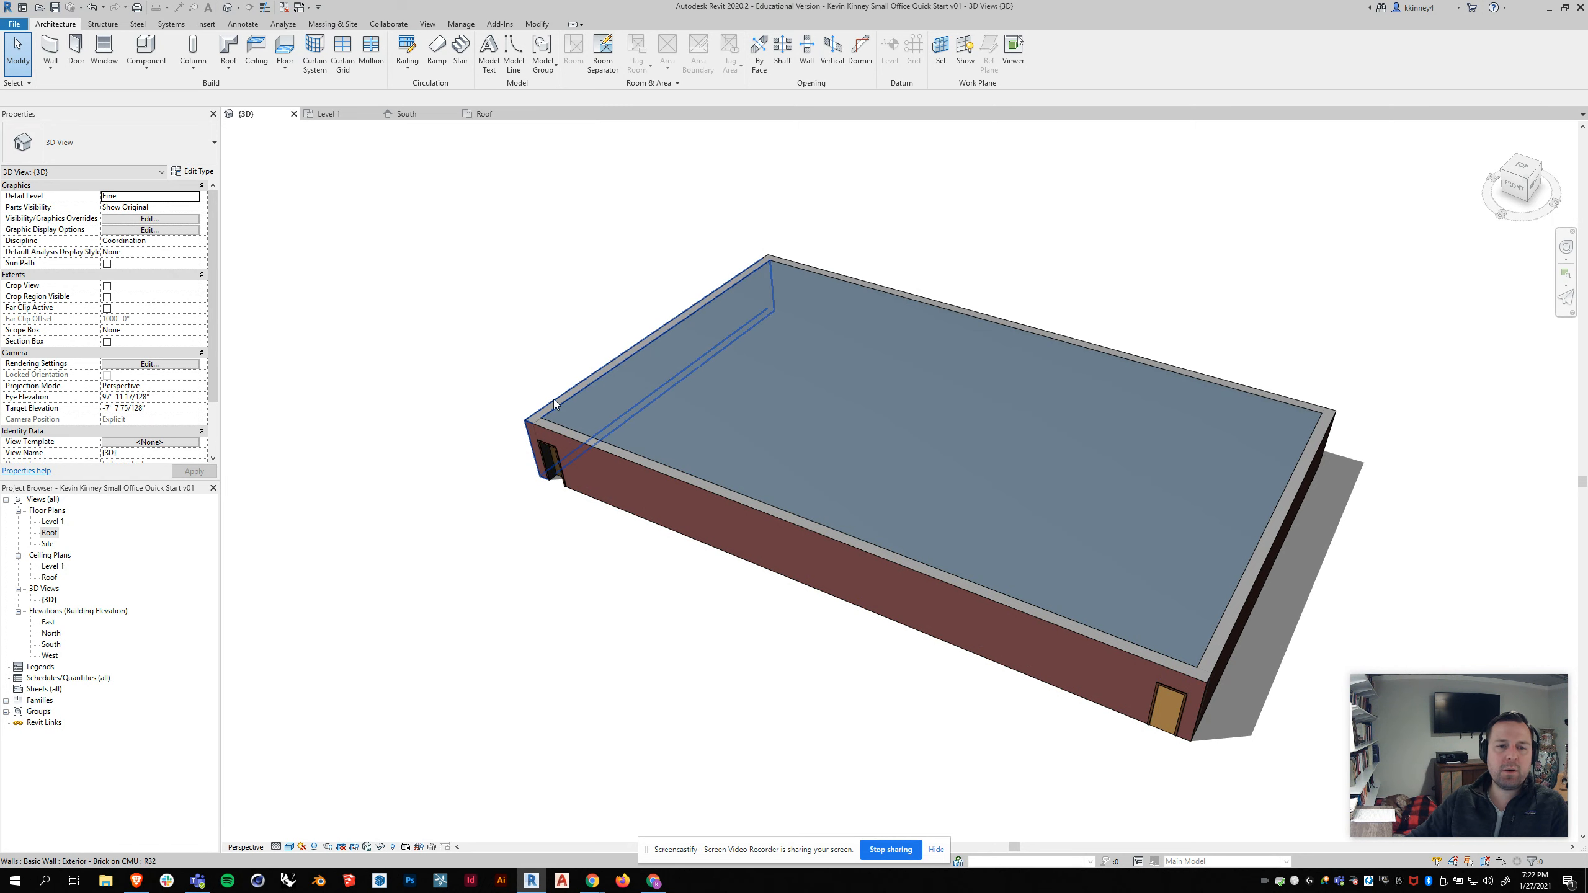
# Step: Select the chain of four exterior walls and set their Top Offset to 2' 0" to form a parapet
pyautogui.press('Tab')
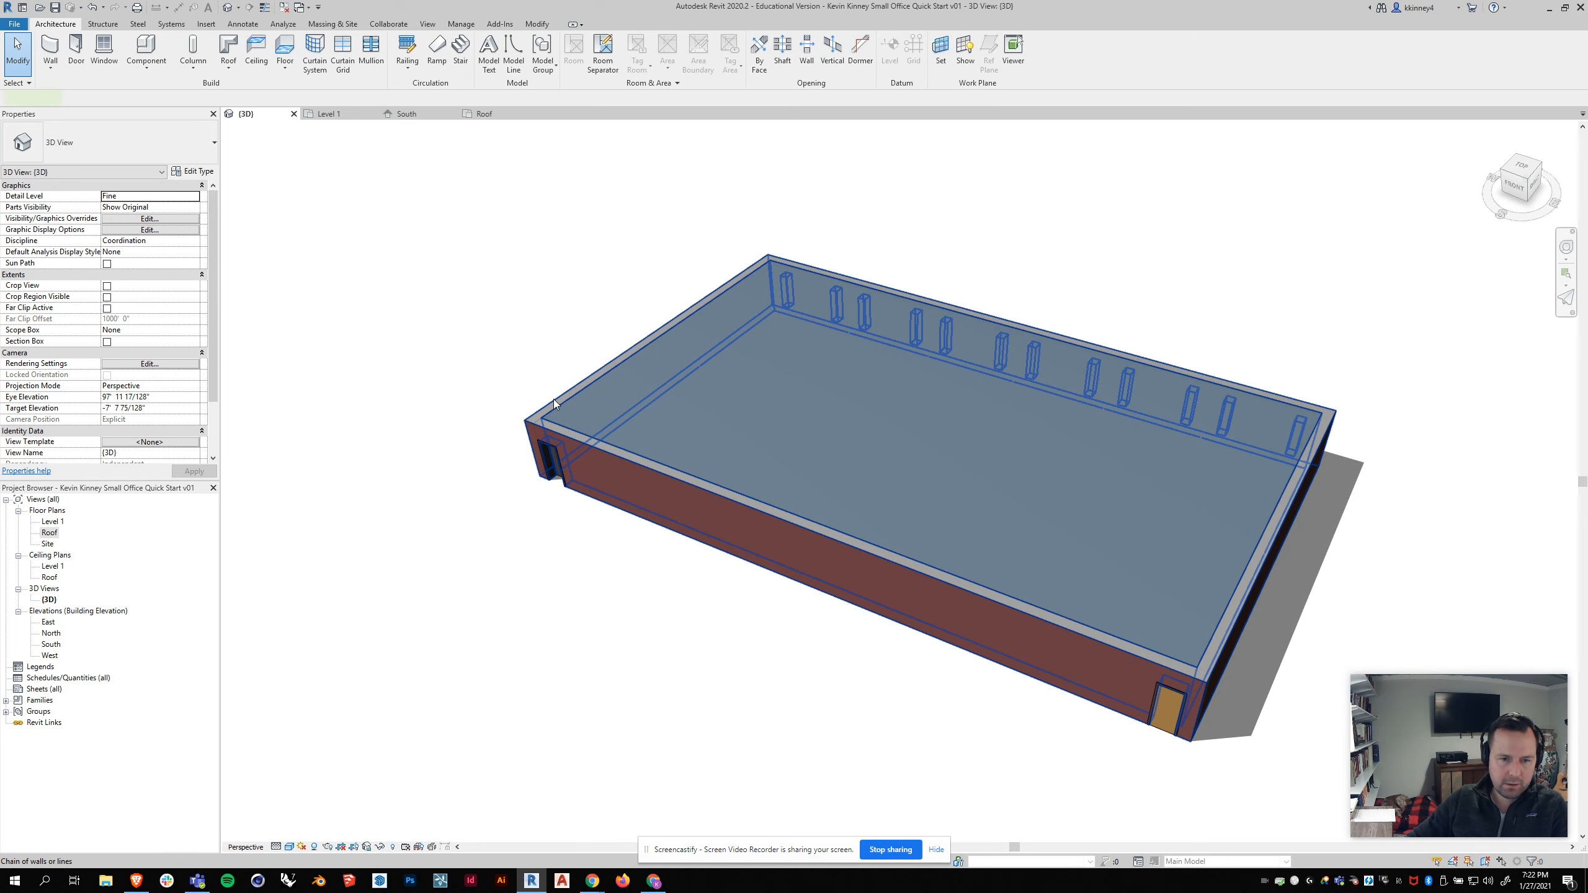
pyautogui.click(553, 399)
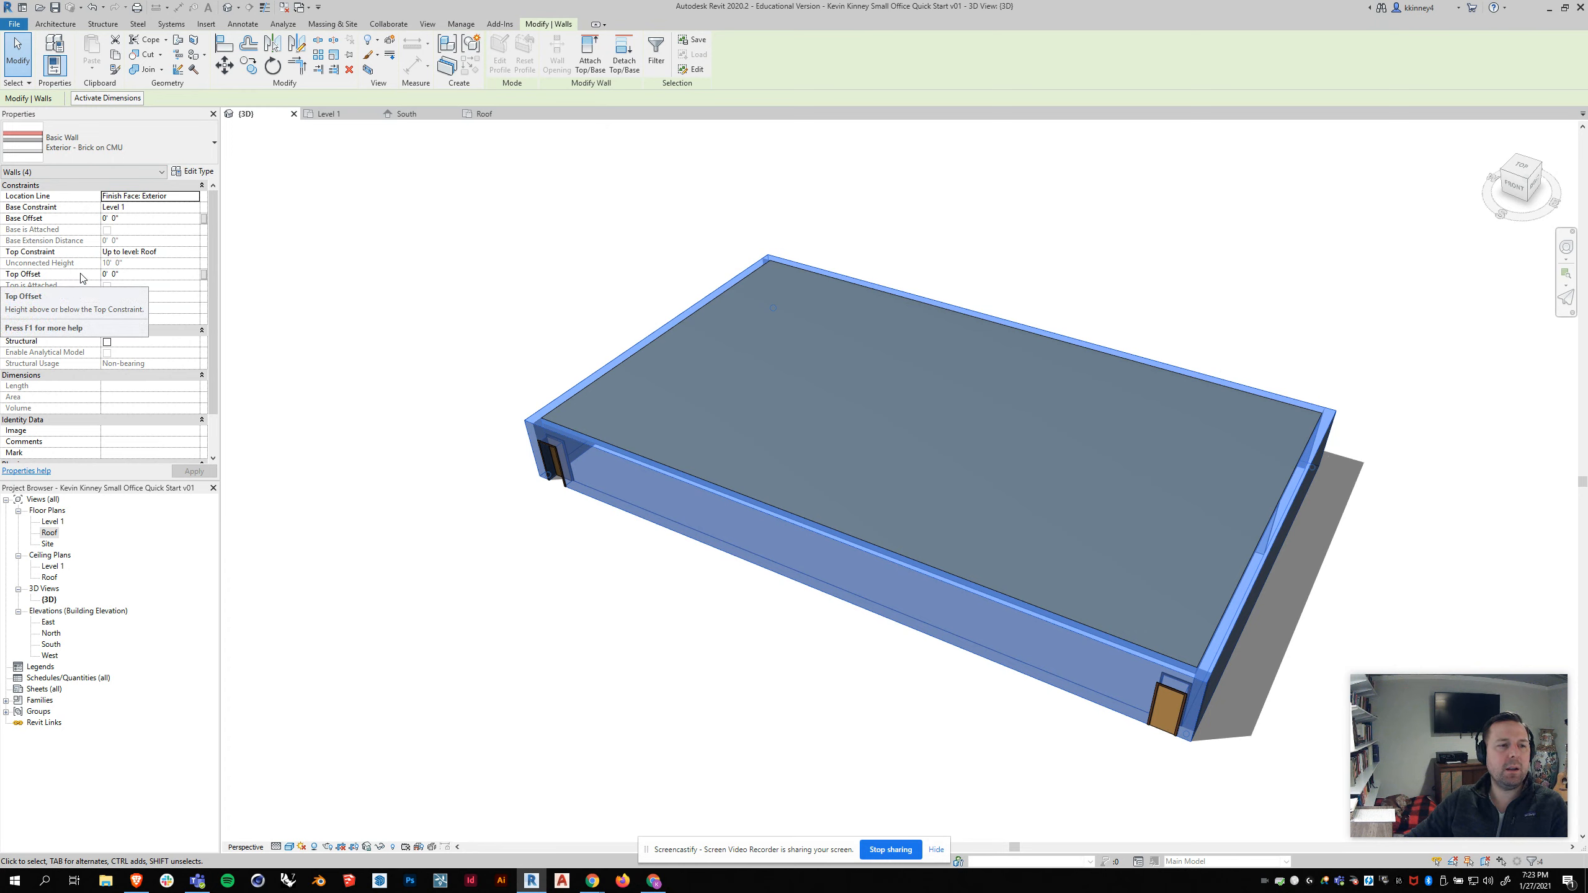
pyautogui.click(162, 271)
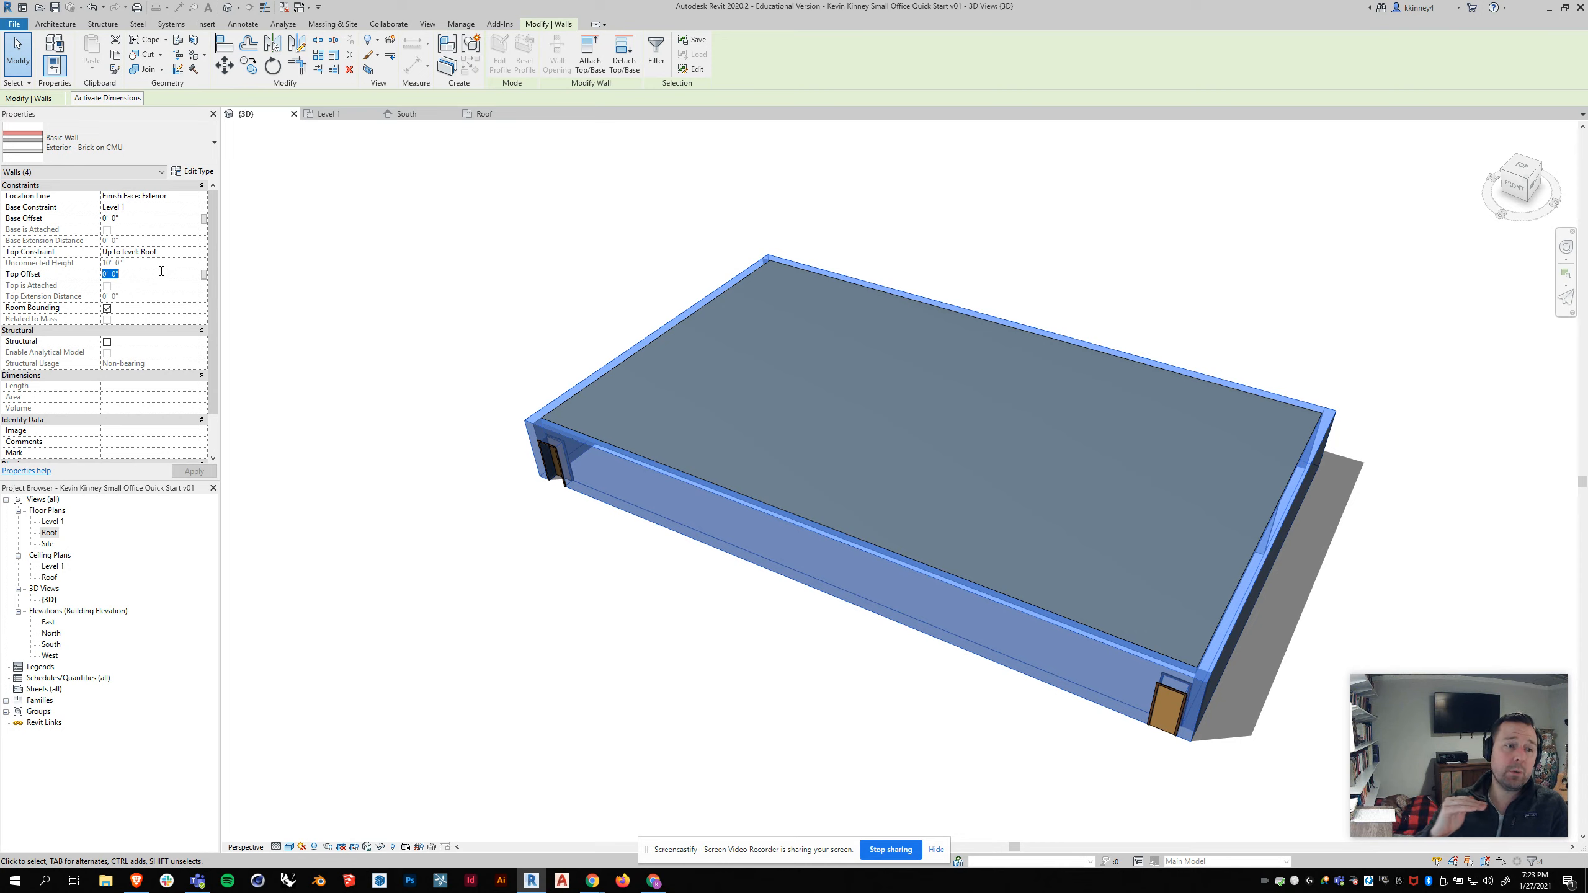
pyautogui.write('2')
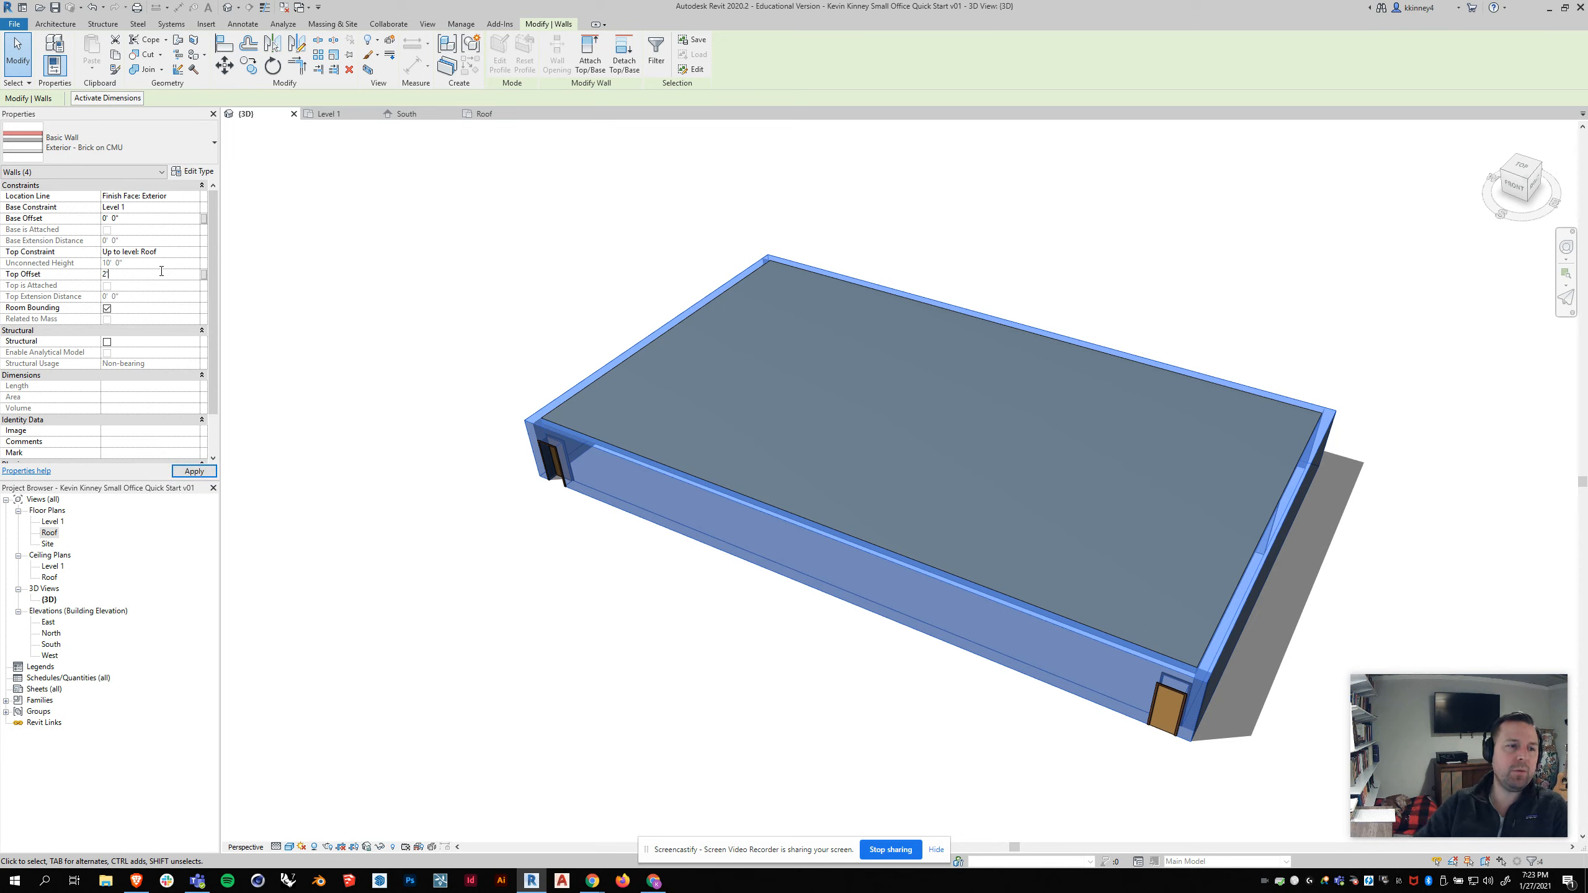
pyautogui.click(204, 471)
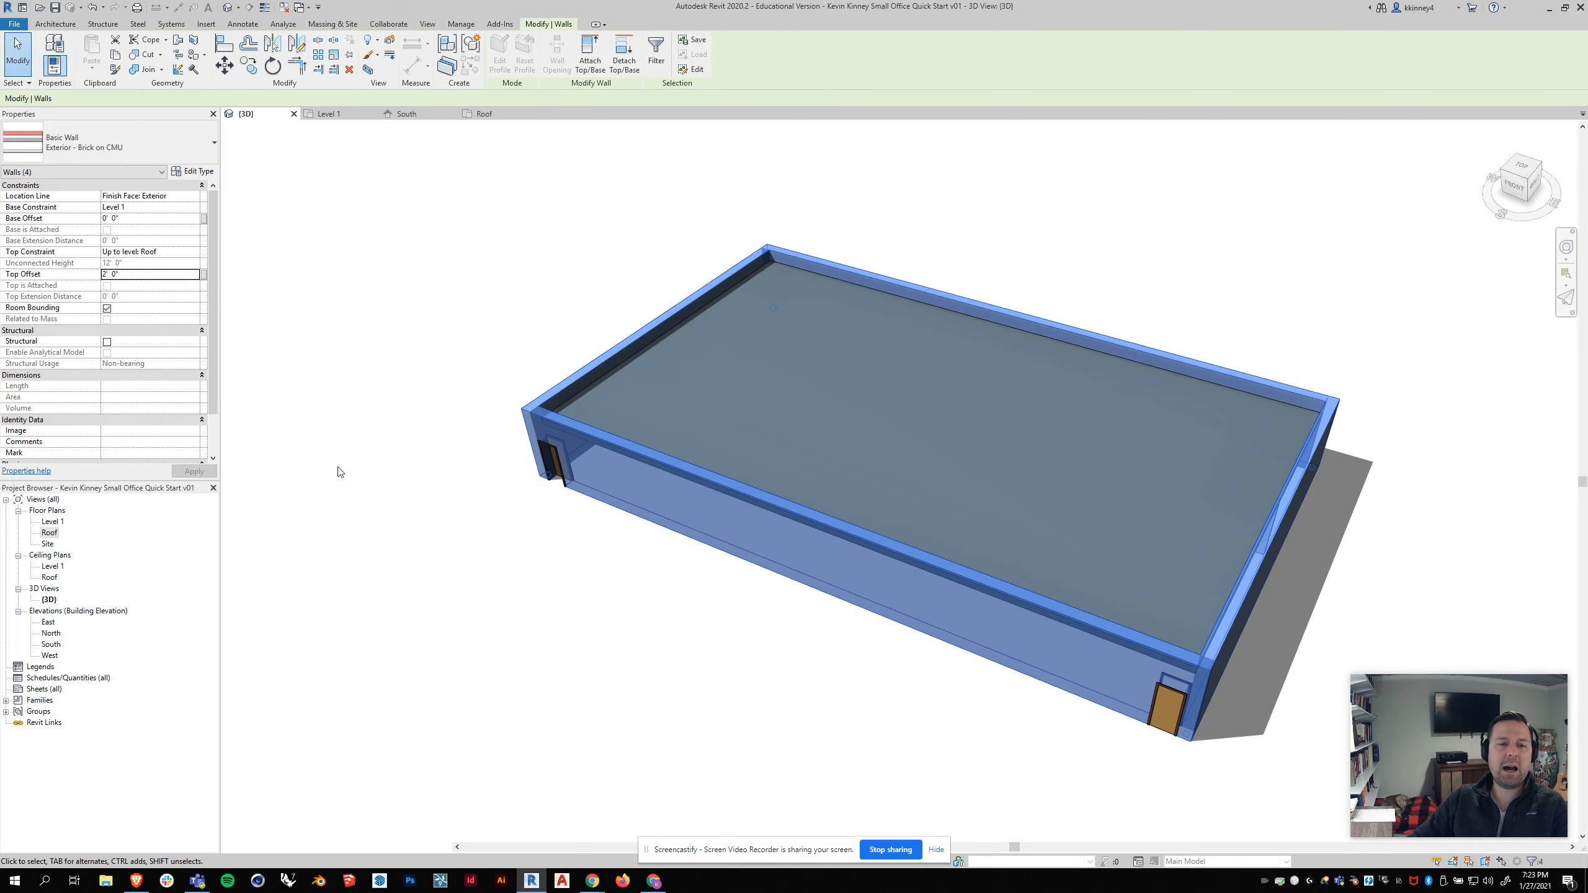
# Step: Orbit and zoom the 3D view to inspect the parapet walls around the flat roof
pyautogui.click(407, 453)
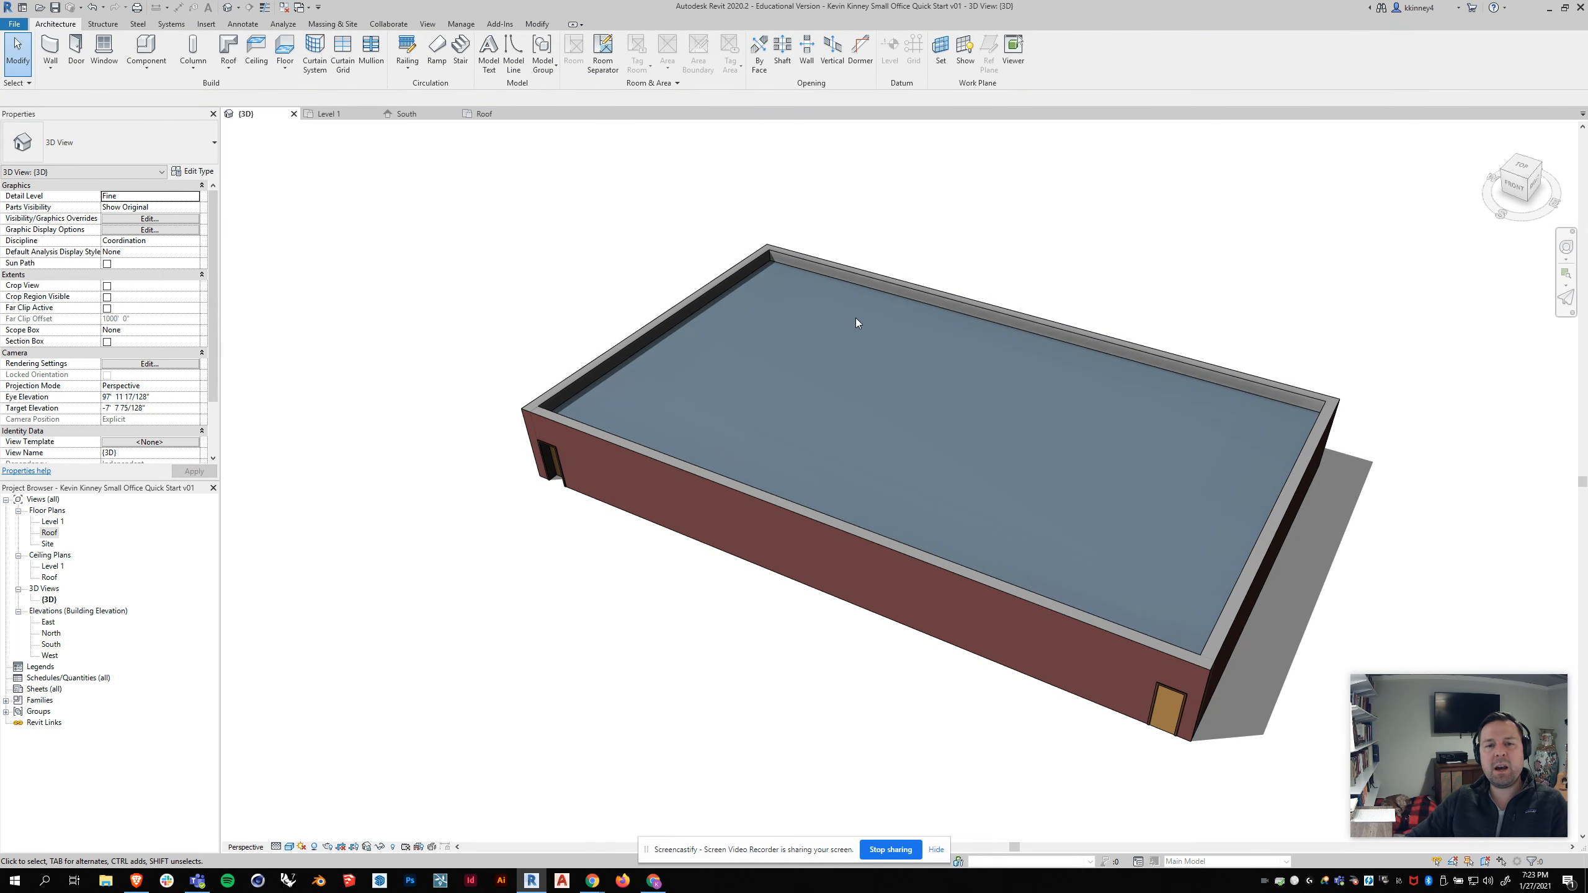
pyautogui.keyDown('shift'); pyautogui.moveTo(856, 322); pyautogui.dragTo(683, 336, button='middle'); pyautogui.keyUp('shift')
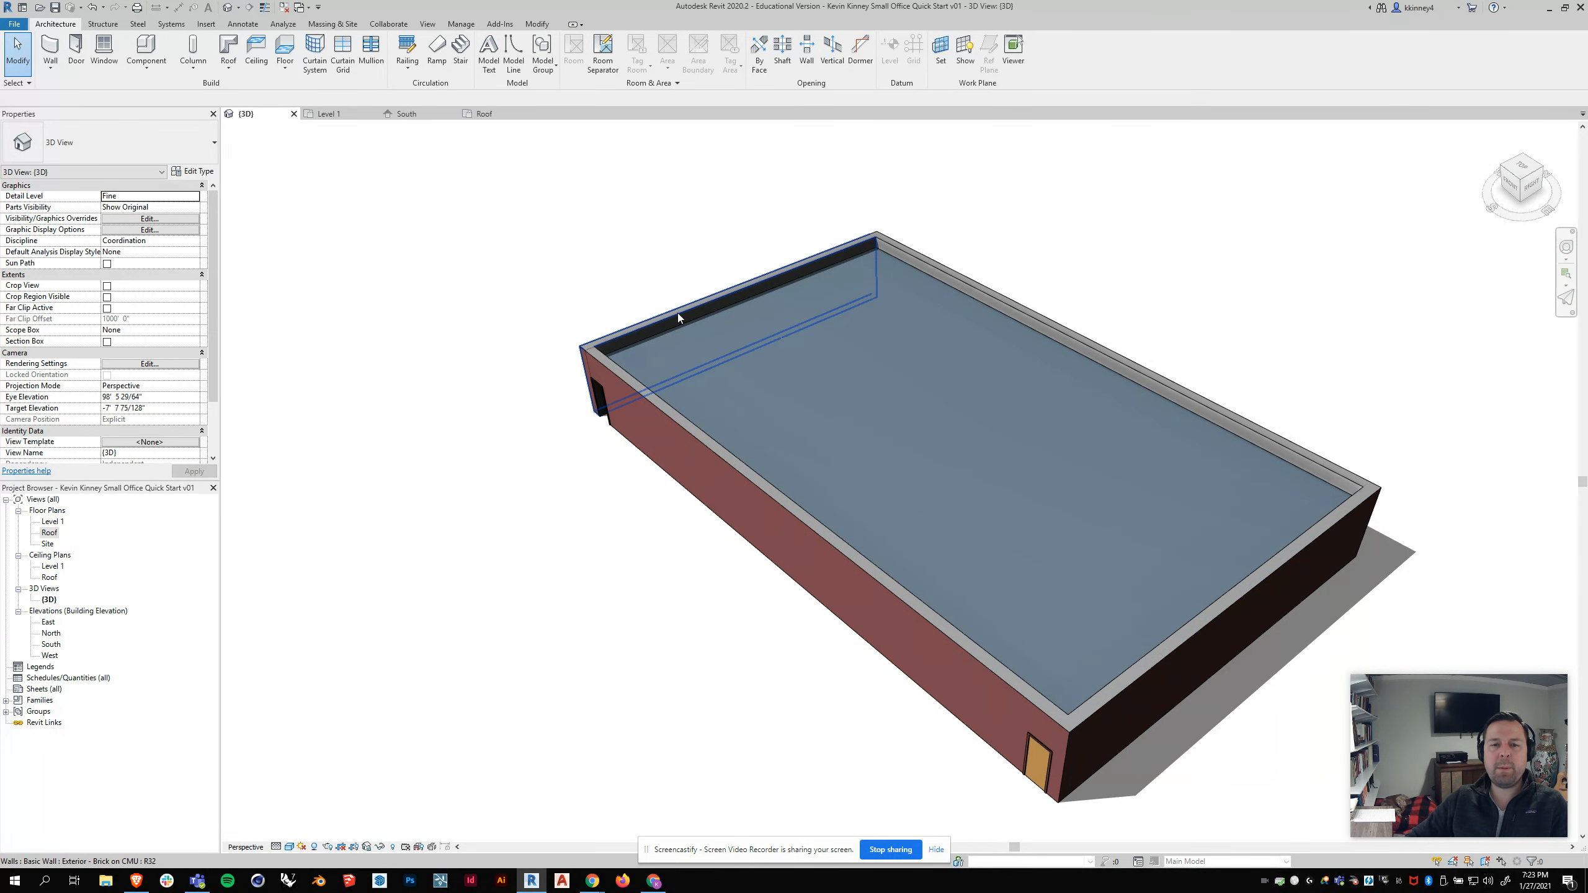
pyautogui.keyDown('shift'); pyautogui.moveTo(713, 429); pyautogui.dragTo(802, 420, button='middle'); pyautogui.keyUp('shift')
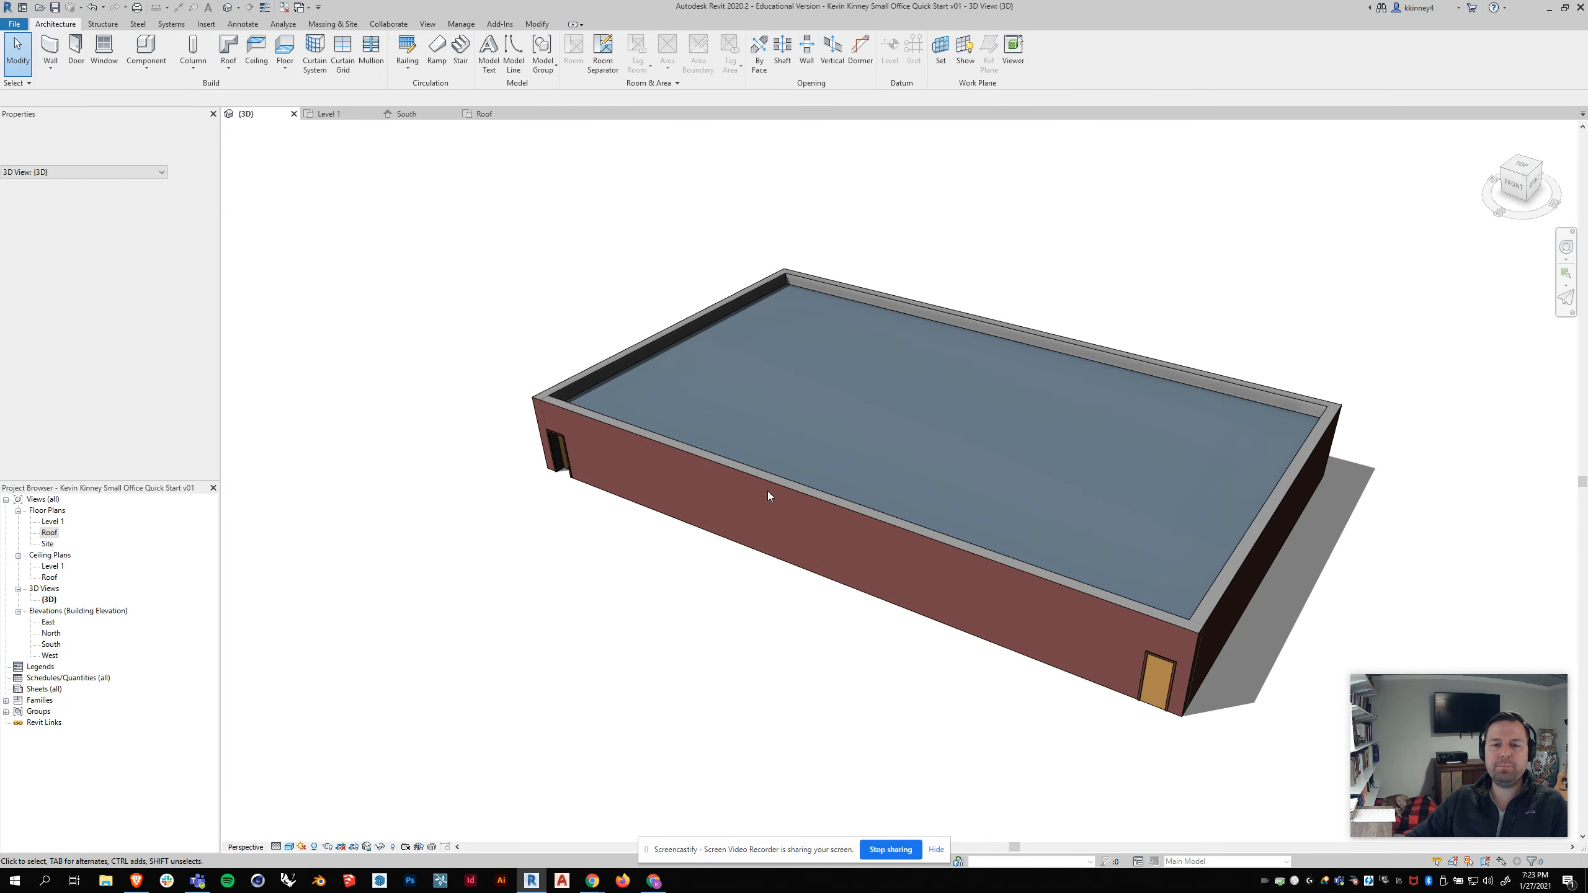
pyautogui.keyDown('shift'); pyautogui.moveTo(514, 433); pyautogui.dragTo(588, 281, button='middle'); pyautogui.keyUp('shift')
pyautogui.click(340, 111)
pyautogui.scroll(3, 719, 516)
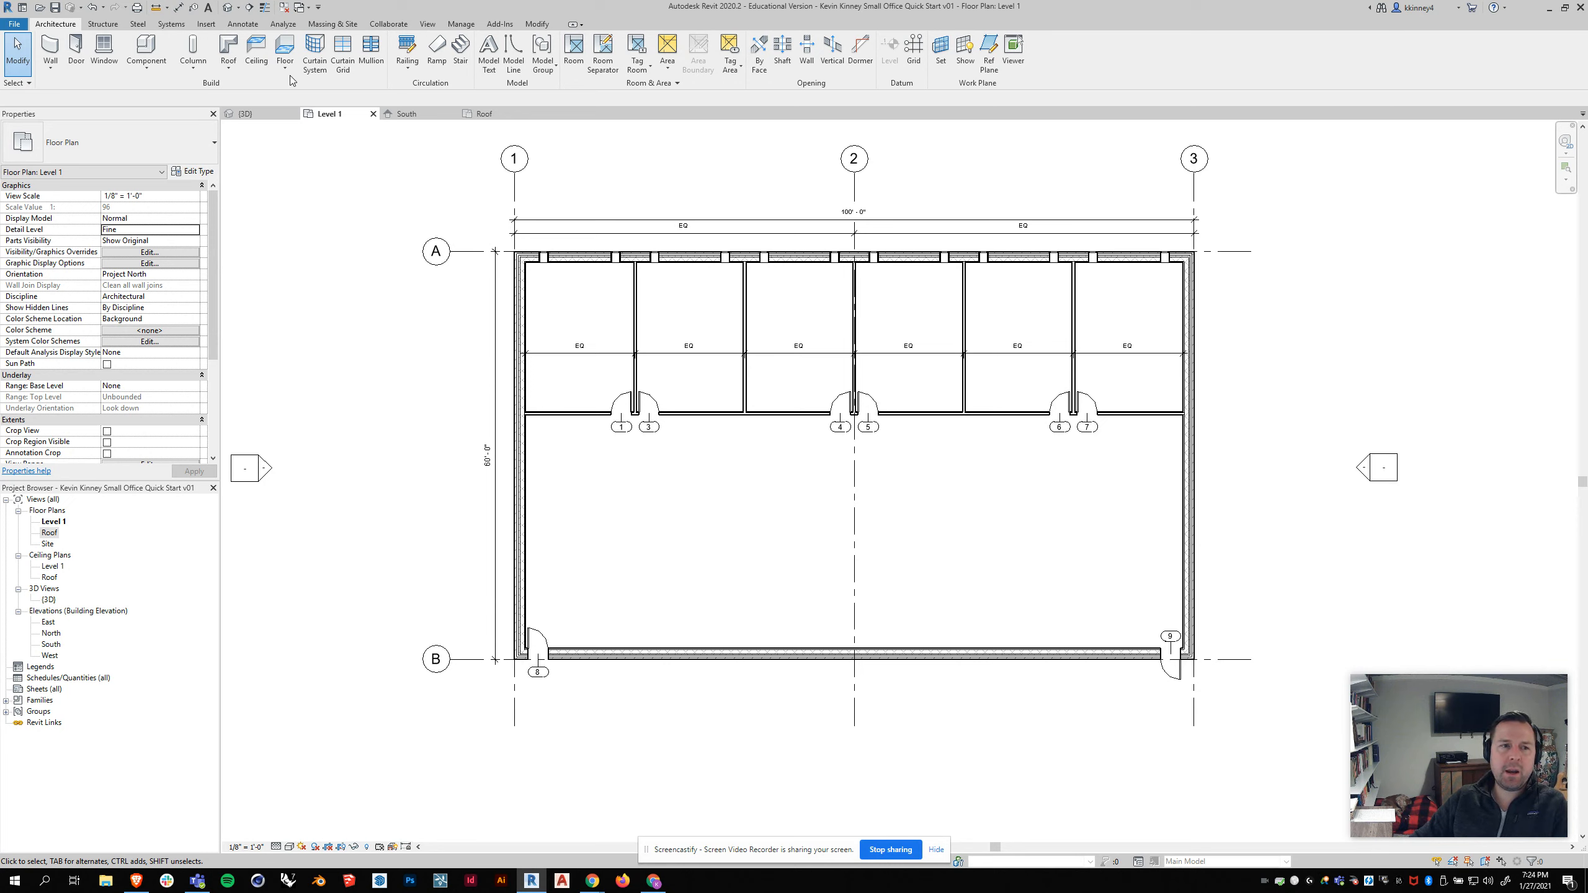
pyautogui.click(245, 113)
pyautogui.scroll(3, 680, 544)
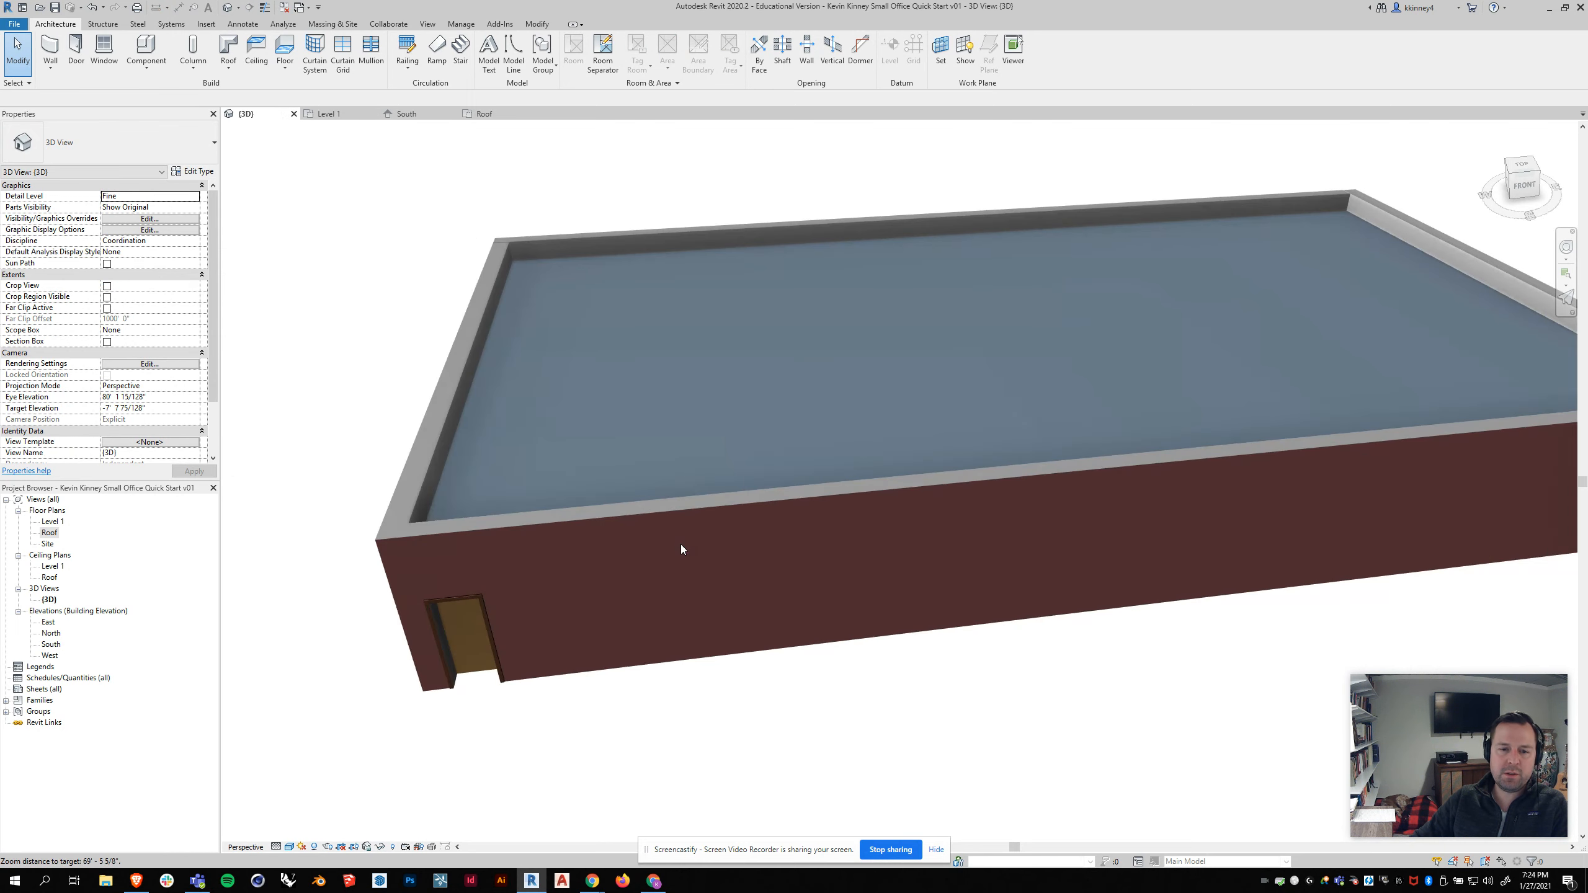
pyautogui.keyDown('shift'); pyautogui.moveTo(756, 554); pyautogui.dragTo(762, 556, button='middle'); pyautogui.keyUp('shift')
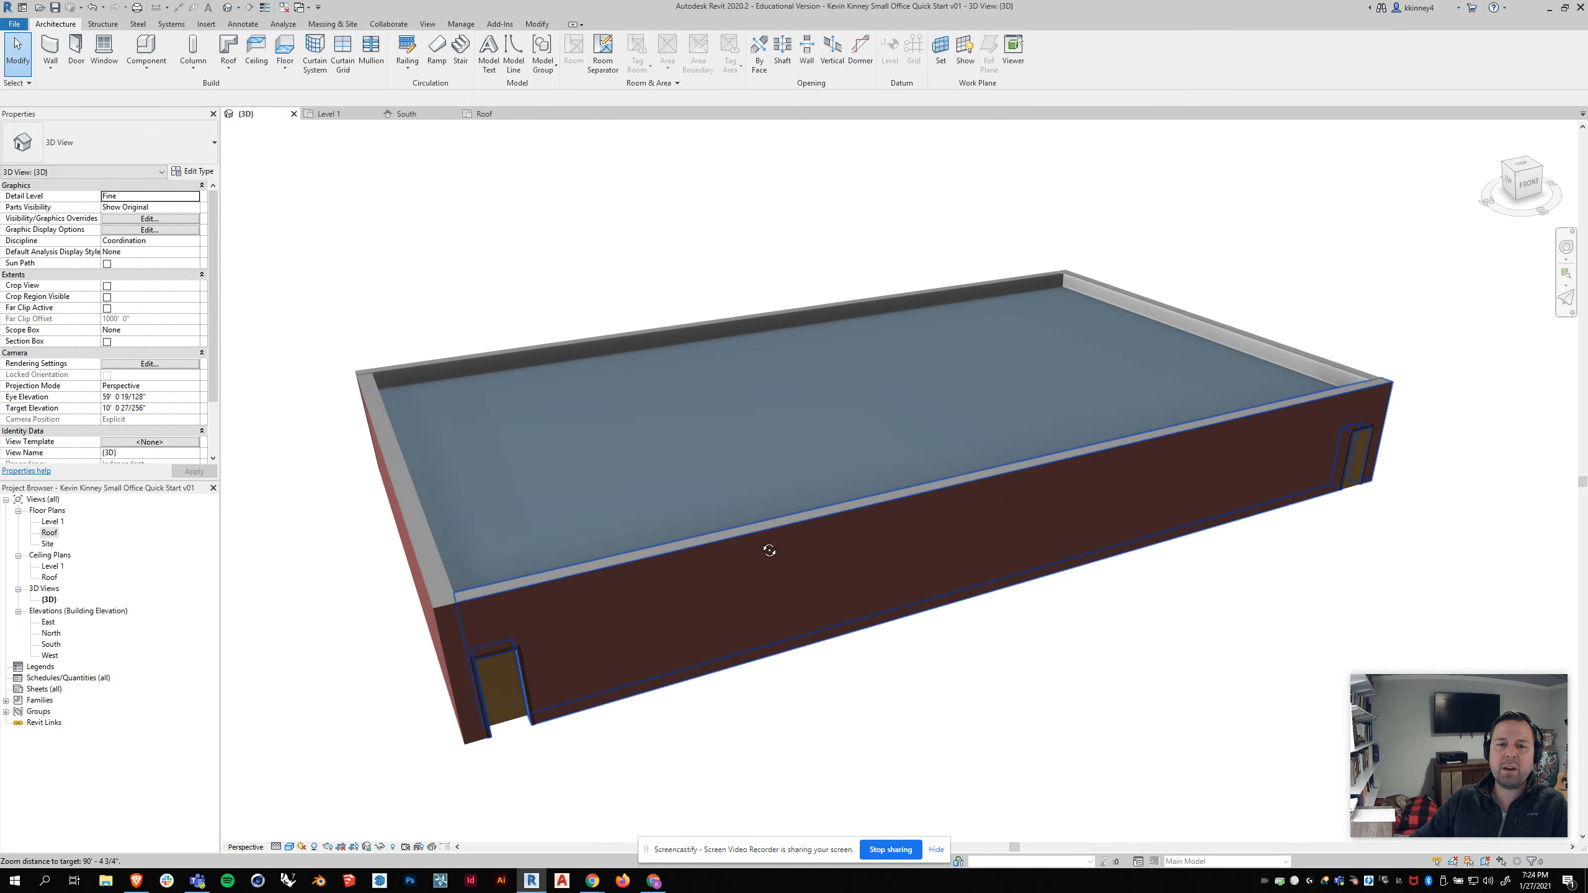
# Step: In the Level 1 plan, draw a vertical section line across the building from above grid A to below grid B, between grids 1 and 2
pyautogui.click(330, 115)
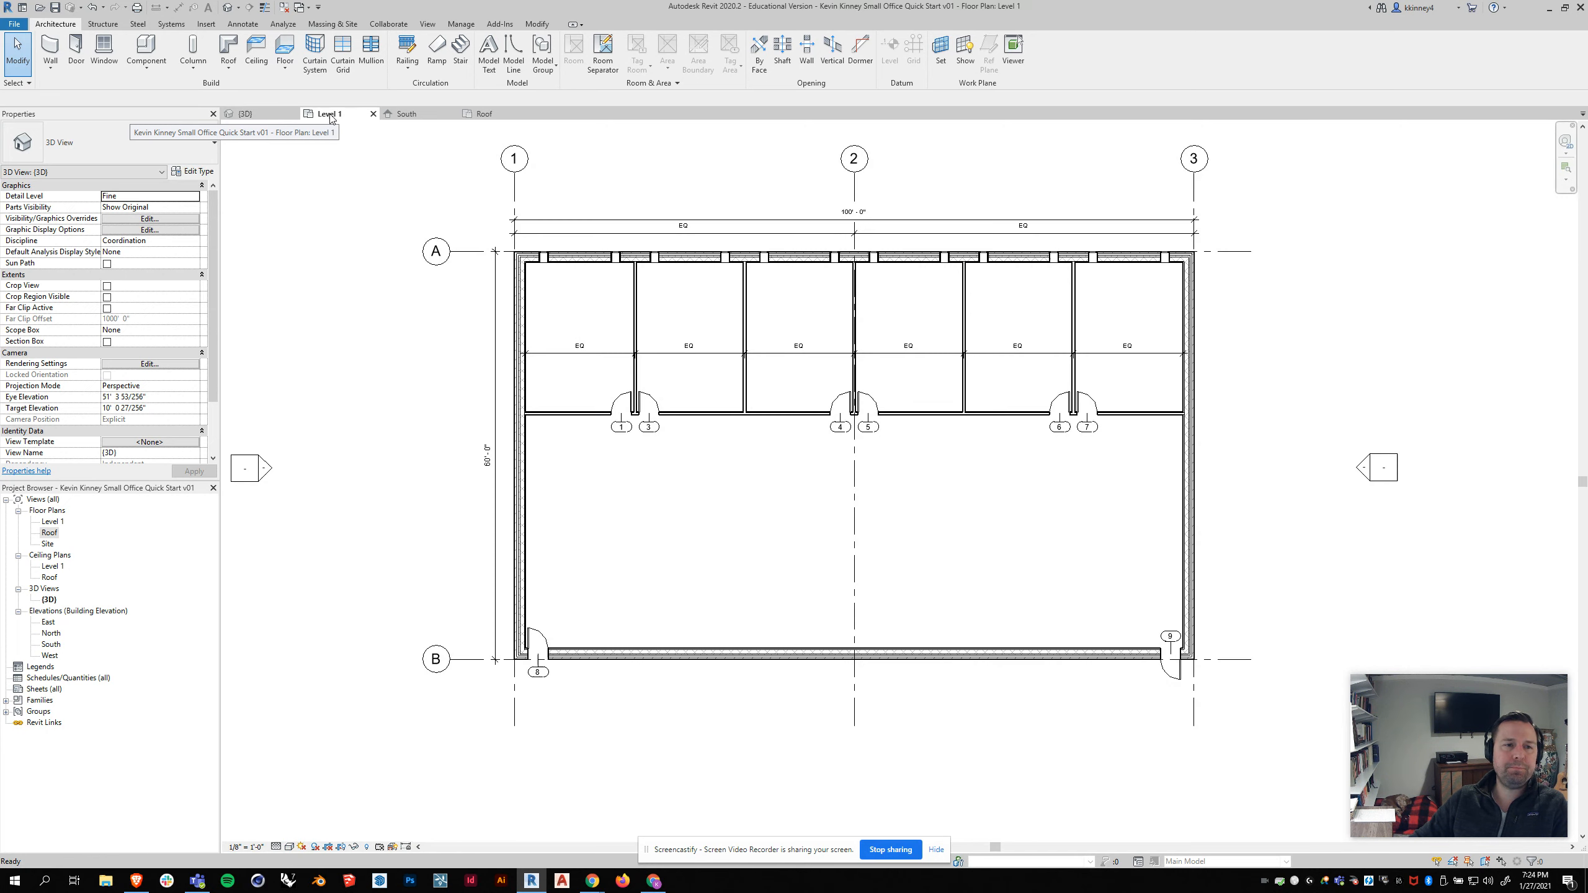
pyautogui.scroll(-2, 631, 319)
pyautogui.scroll(1, 833, 379)
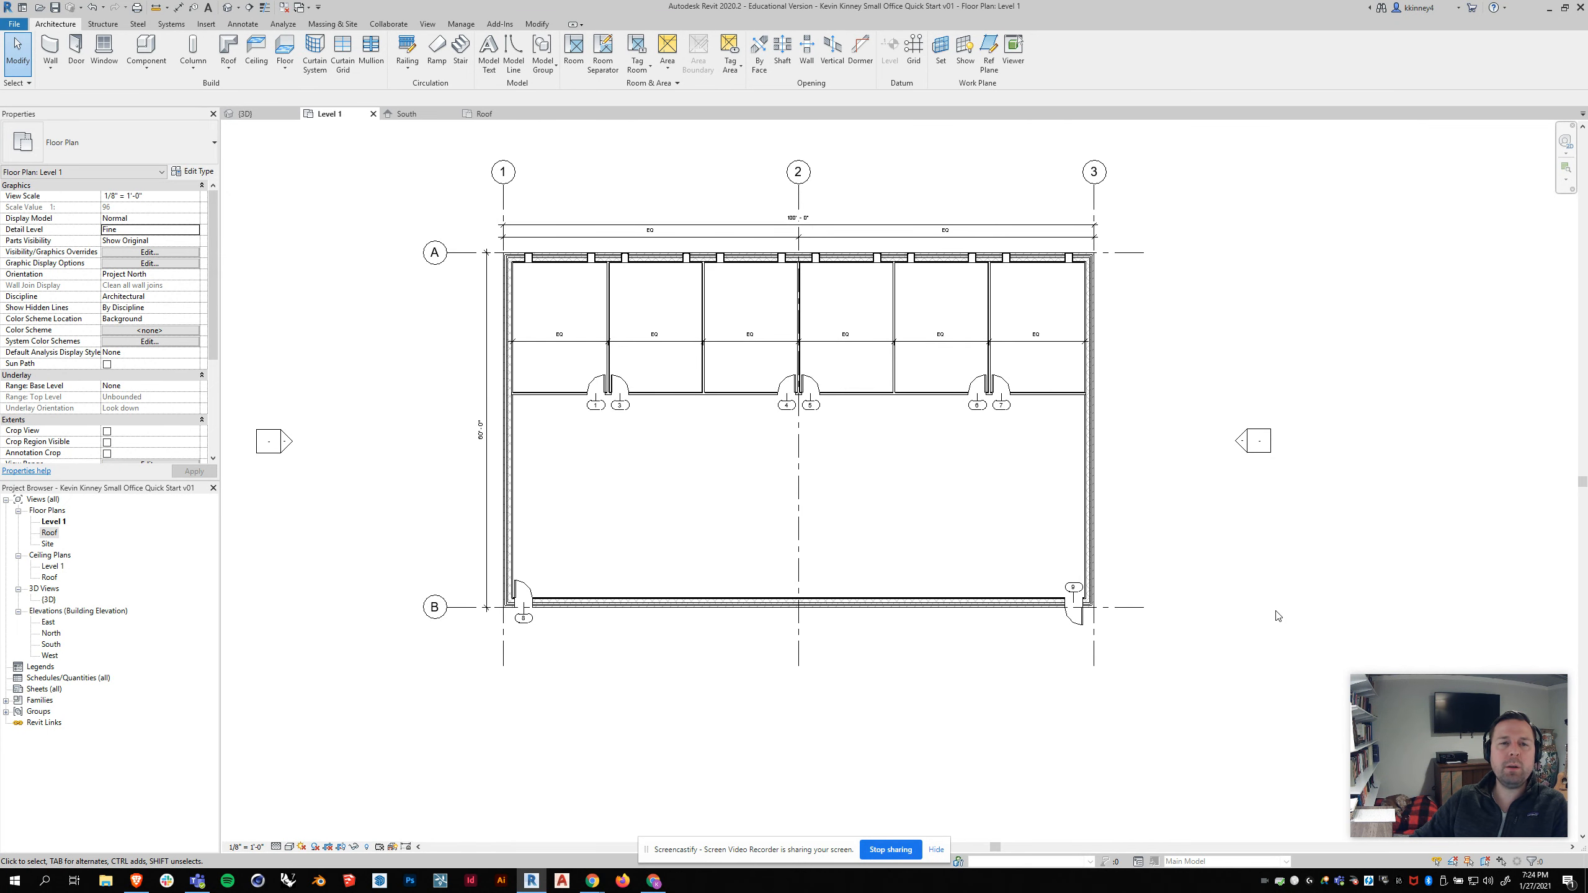
pyautogui.click(428, 25)
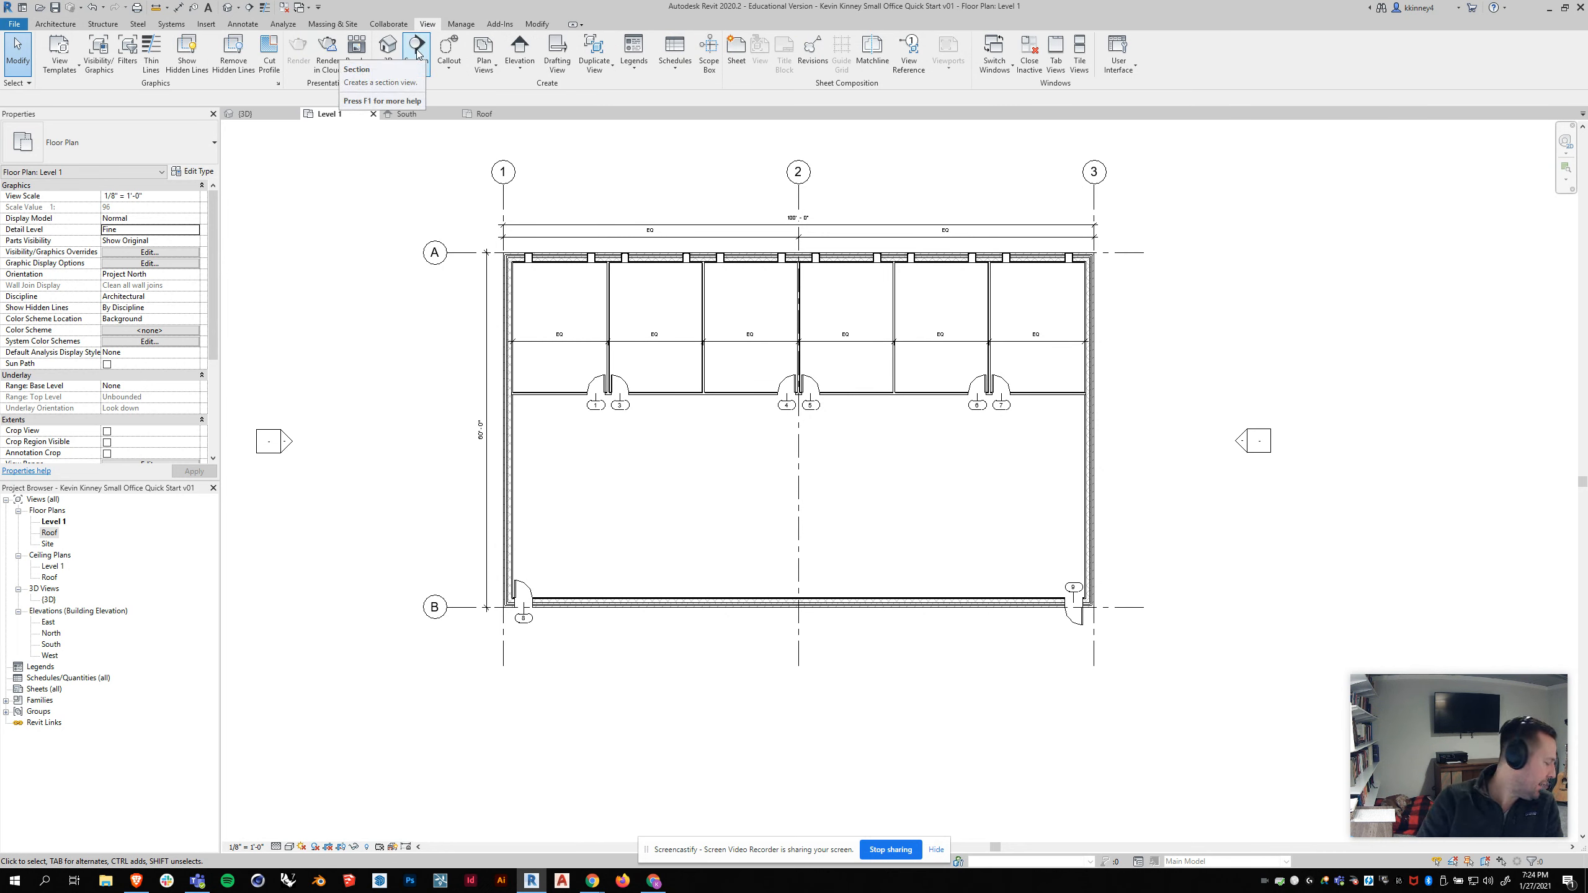
pyautogui.click(417, 50)
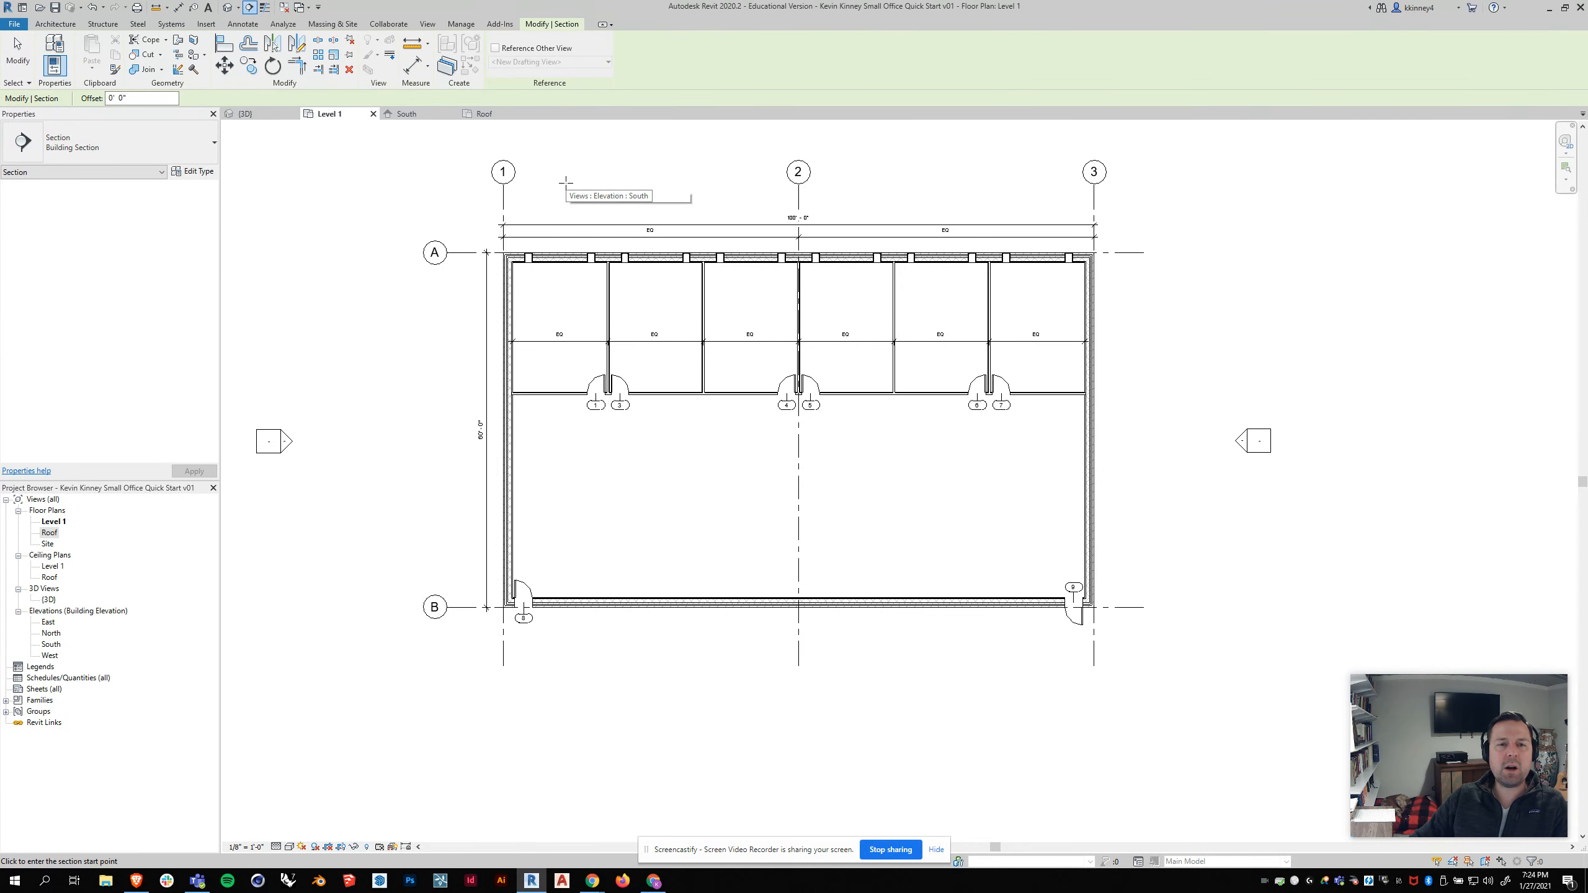
pyautogui.click(623, 213)
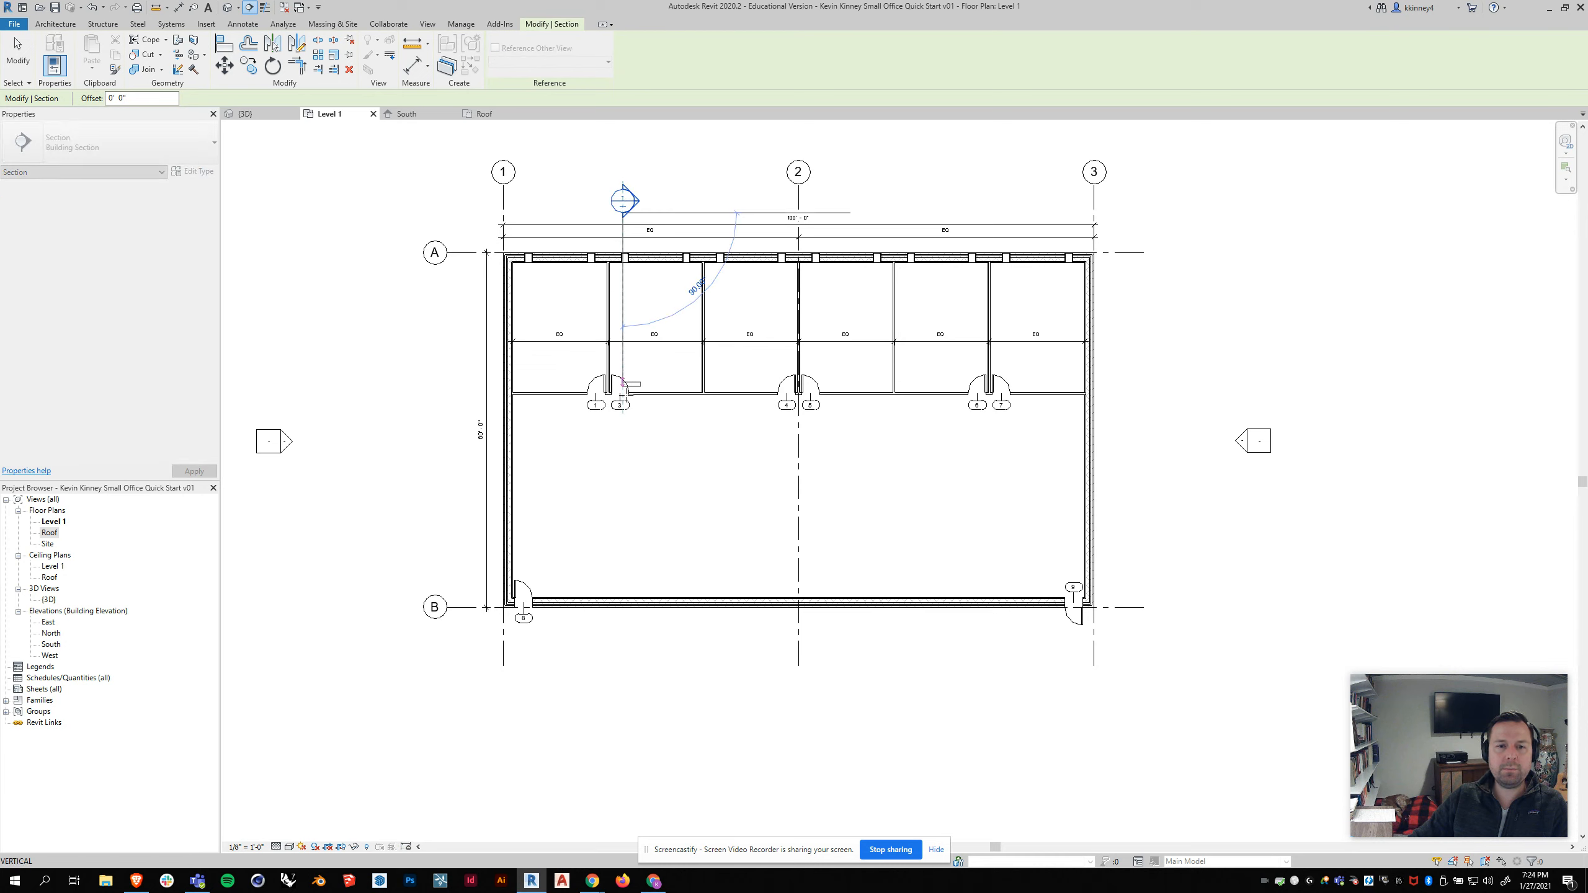
pyautogui.click(623, 668)
pyautogui.press('Escape')
pyautogui.press('Escape')
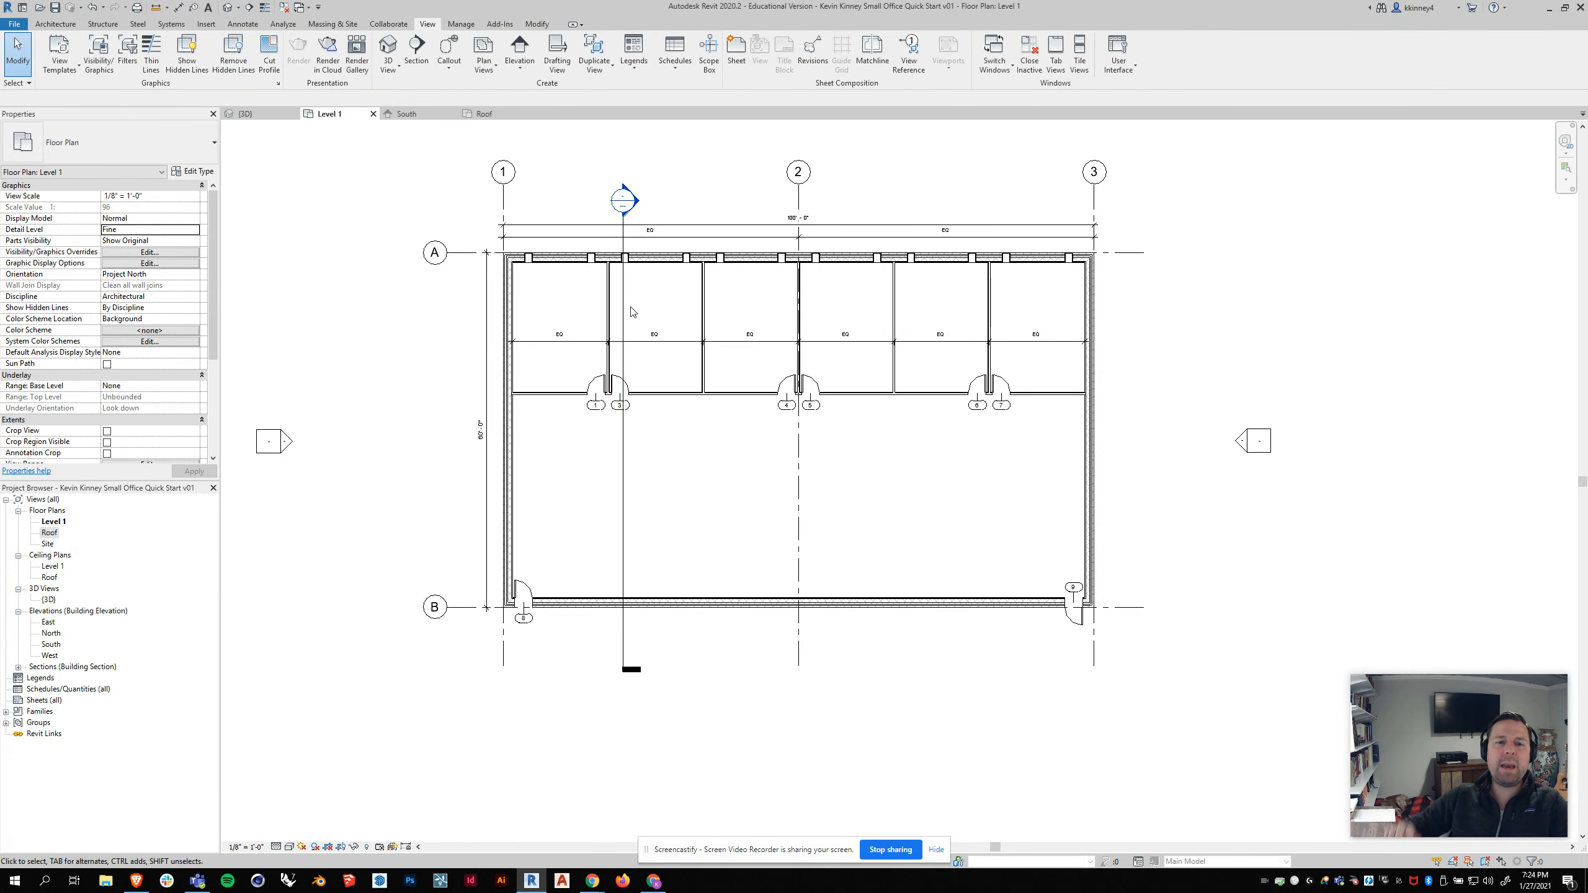
pyautogui.scroll(2, 625, 310)
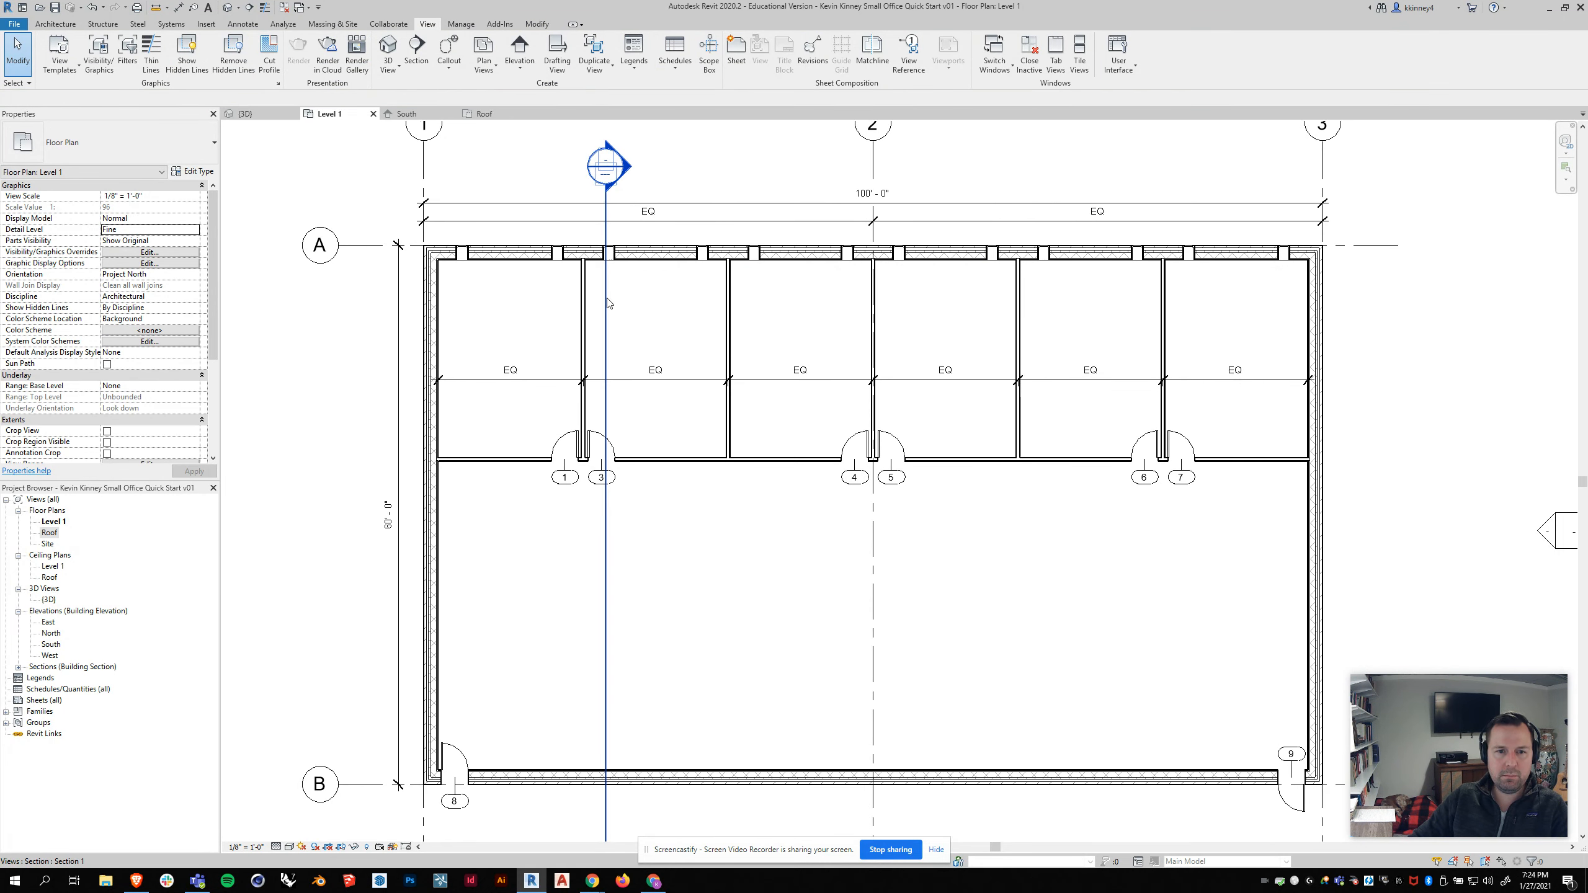
pyautogui.click(607, 304)
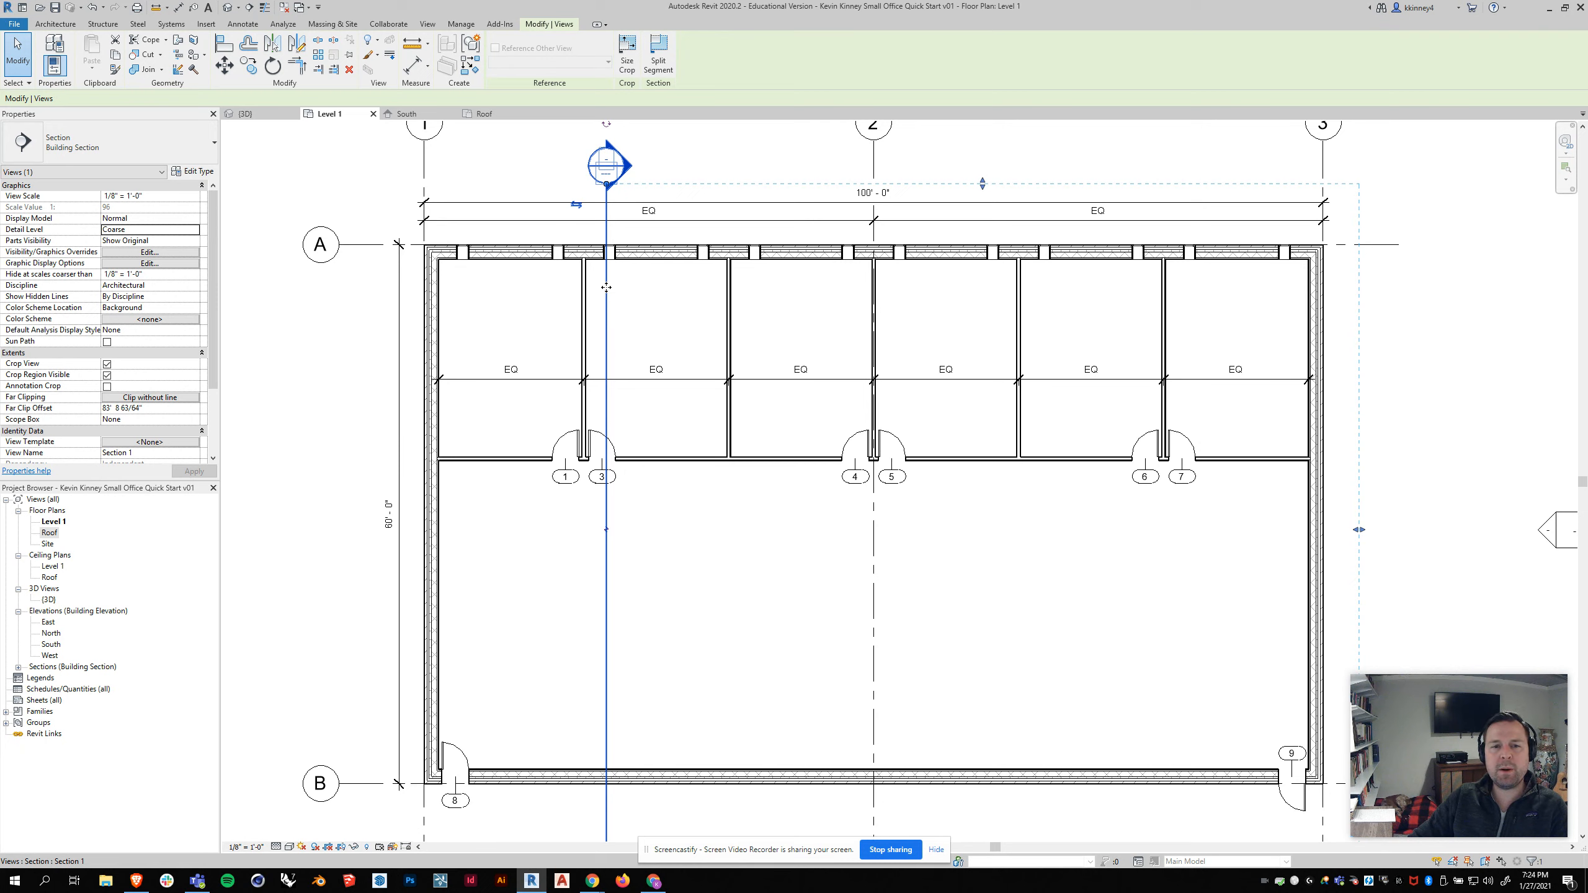
pyautogui.moveTo(616, 284); pyautogui.dragTo(610, 287)
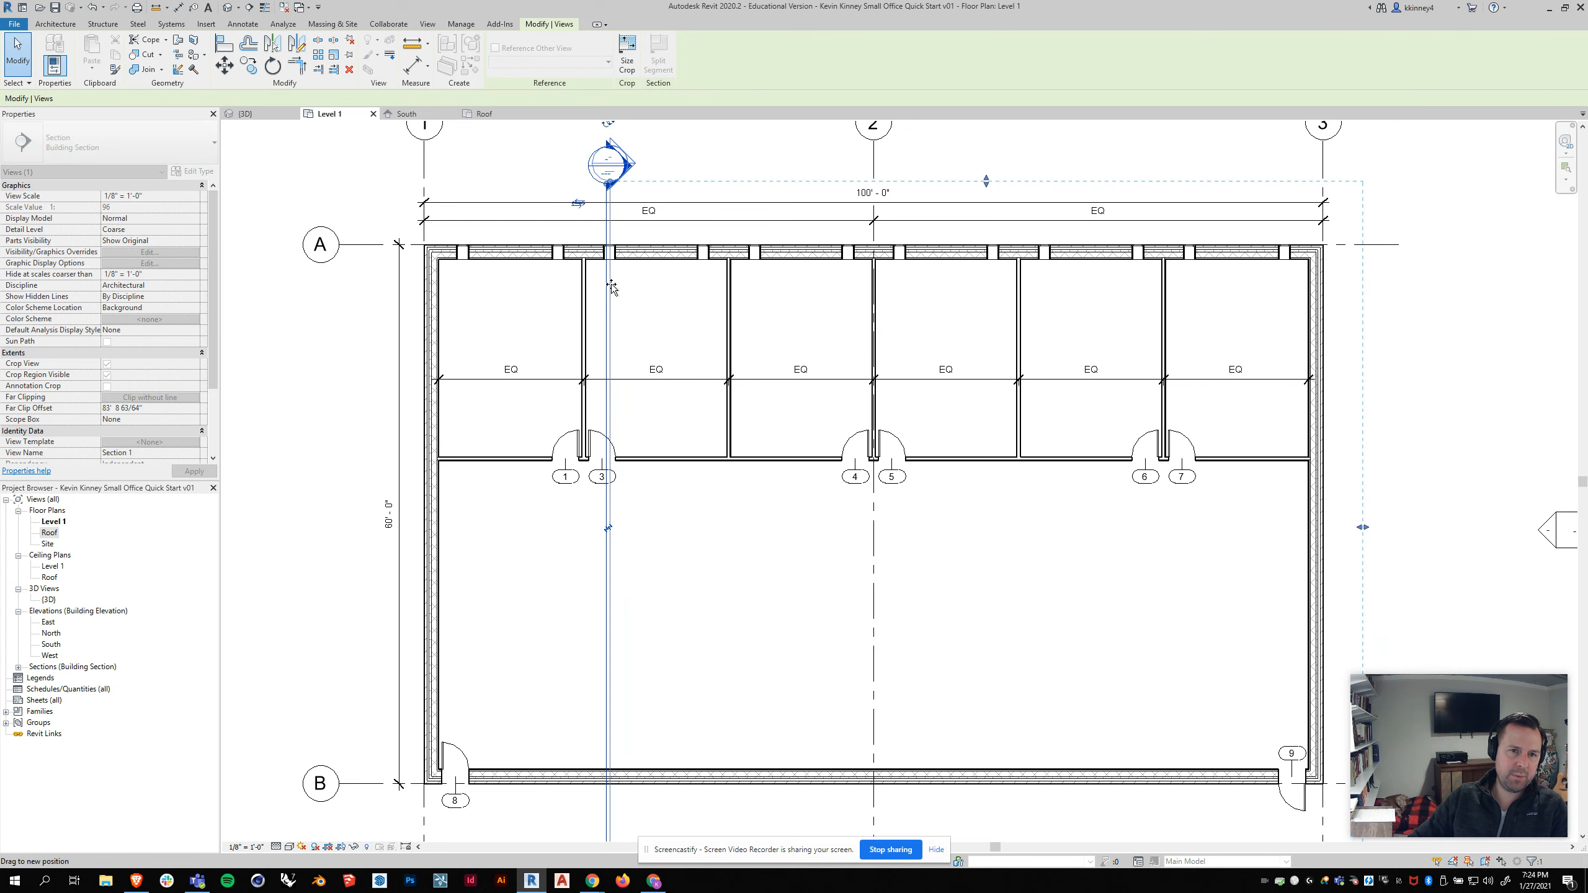
pyautogui.moveTo(611, 284); pyautogui.dragTo(614, 284)
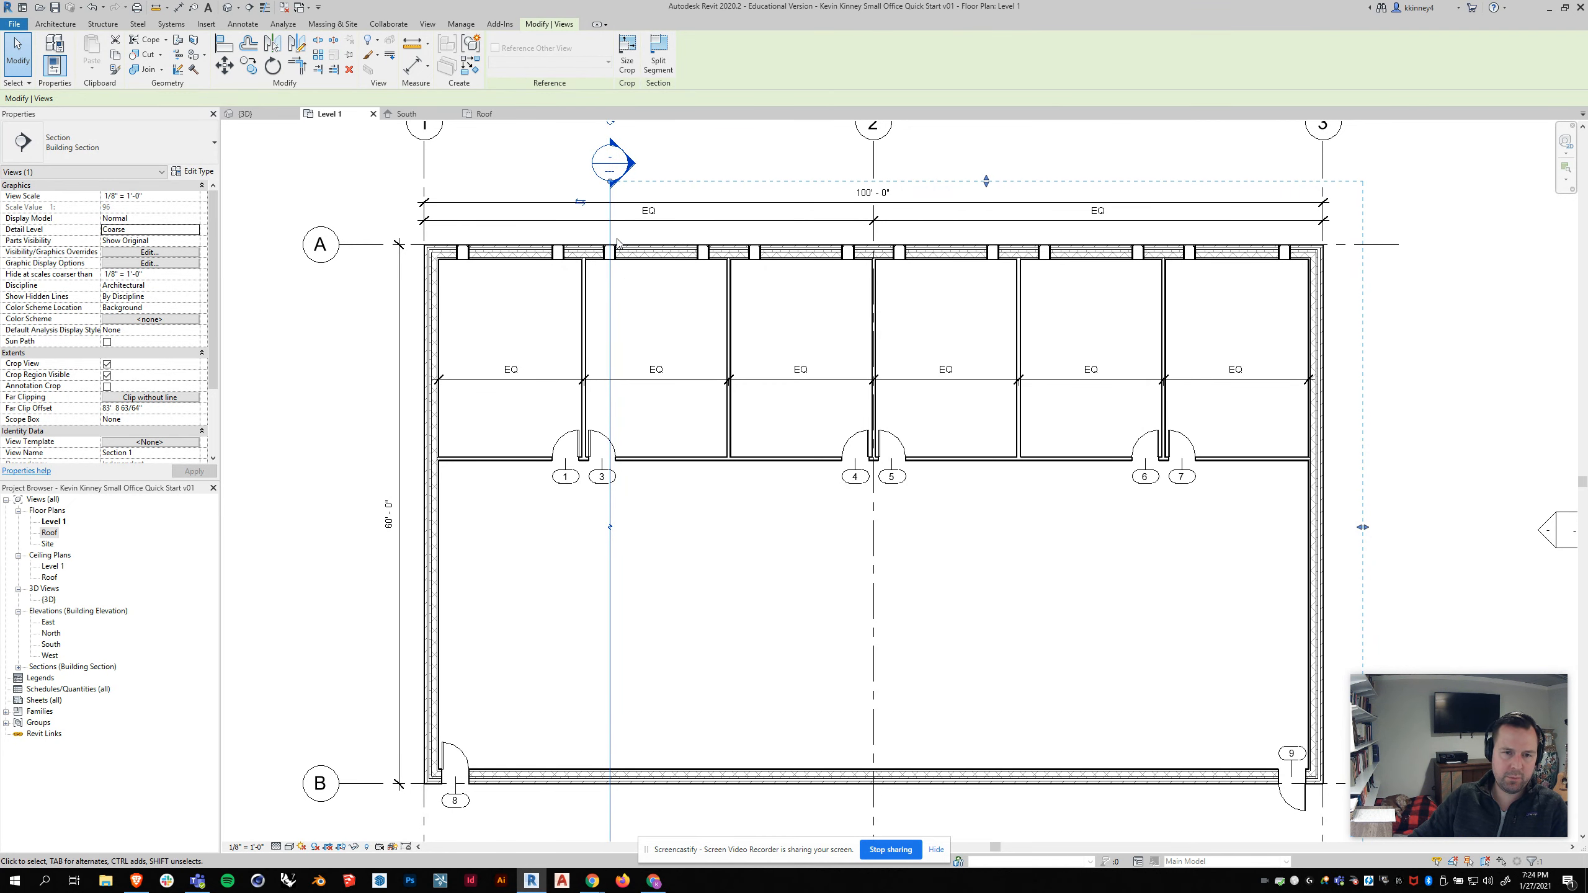
pyautogui.scroll(-3, 618, 272)
pyautogui.scroll(1, 628, 264)
pyautogui.click(654, 198)
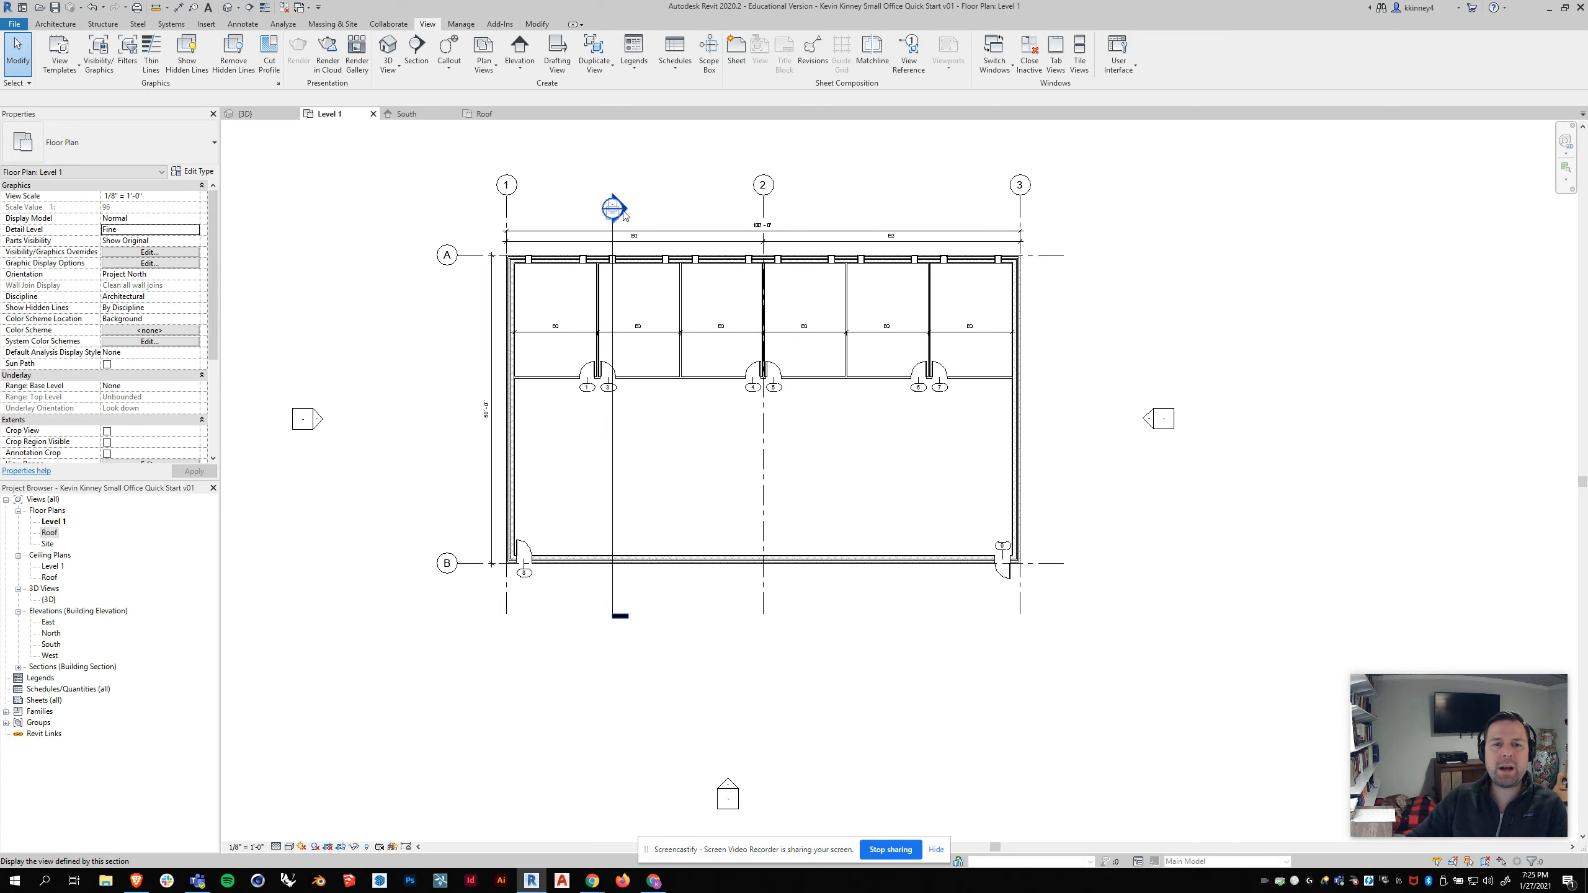
# Step: Adjust the section's crop extent and move its head and tail ends just beyond the exterior walls
pyautogui.click(614, 290)
pyautogui.moveTo(1042, 418); pyautogui.dragTo(1042, 422)
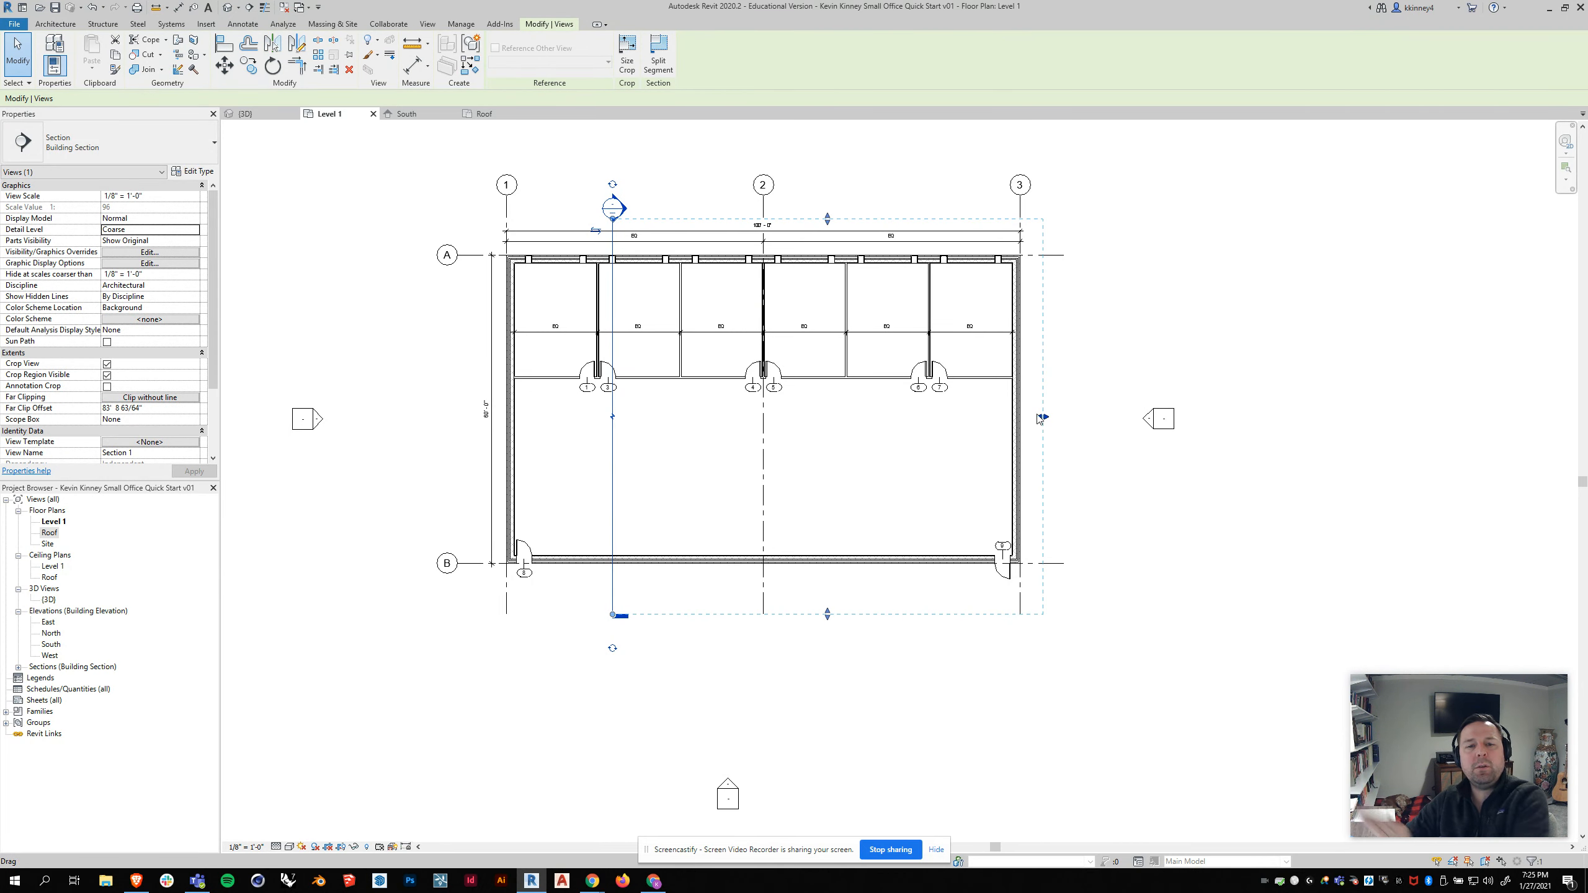
pyautogui.moveTo(1042, 418); pyautogui.dragTo(702, 415)
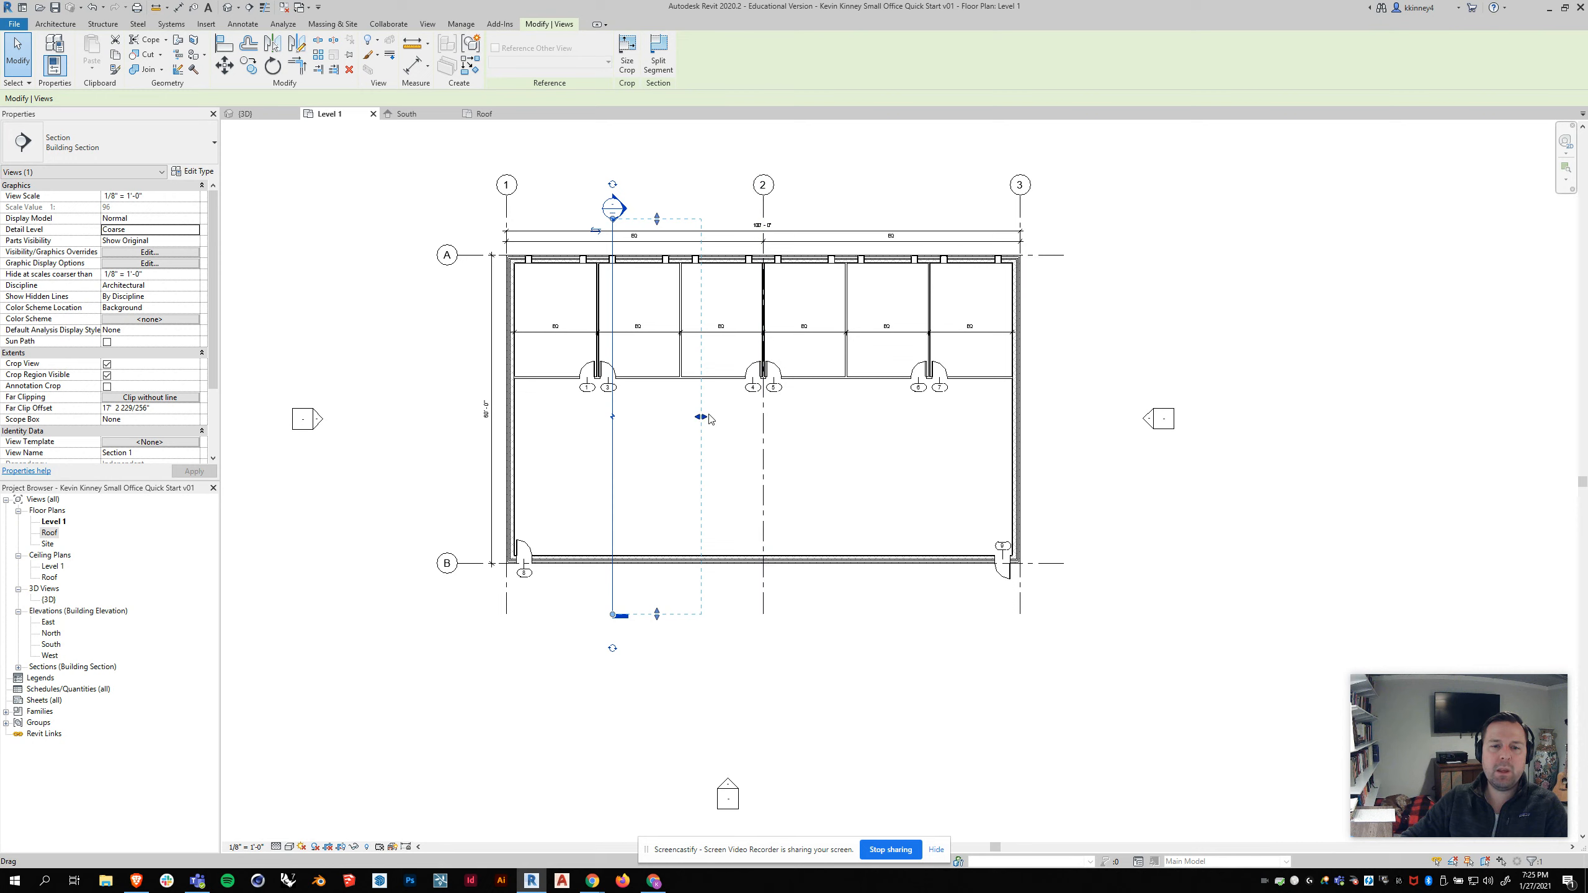
pyautogui.moveTo(701, 417); pyautogui.dragTo(1039, 418)
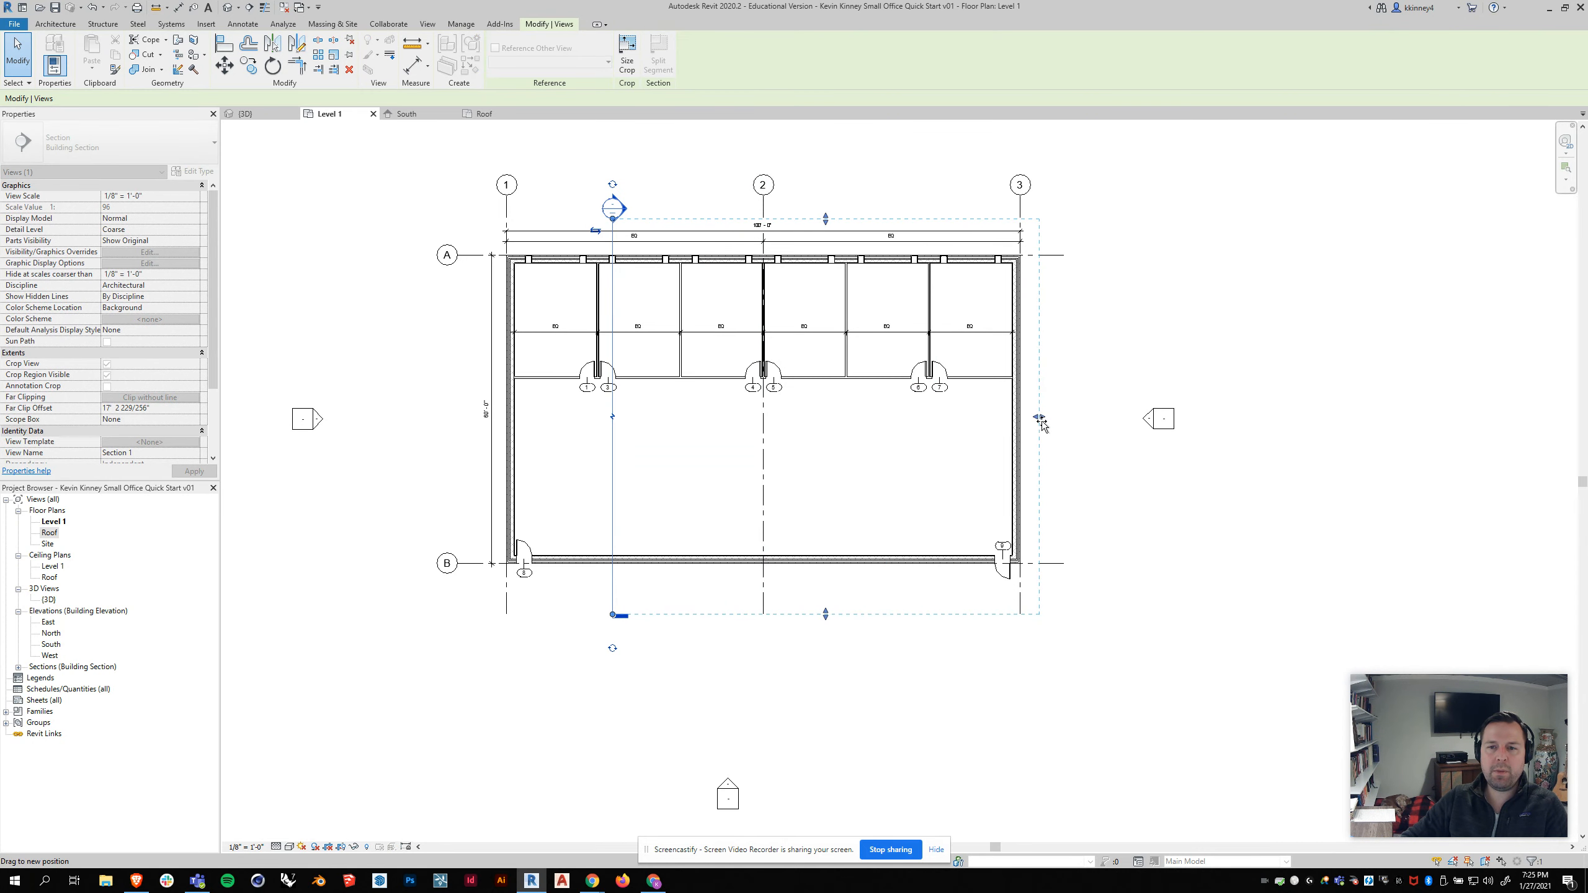
pyautogui.moveTo(616, 619); pyautogui.dragTo(615, 586)
pyautogui.moveTo(611, 220); pyautogui.dragTo(613, 198)
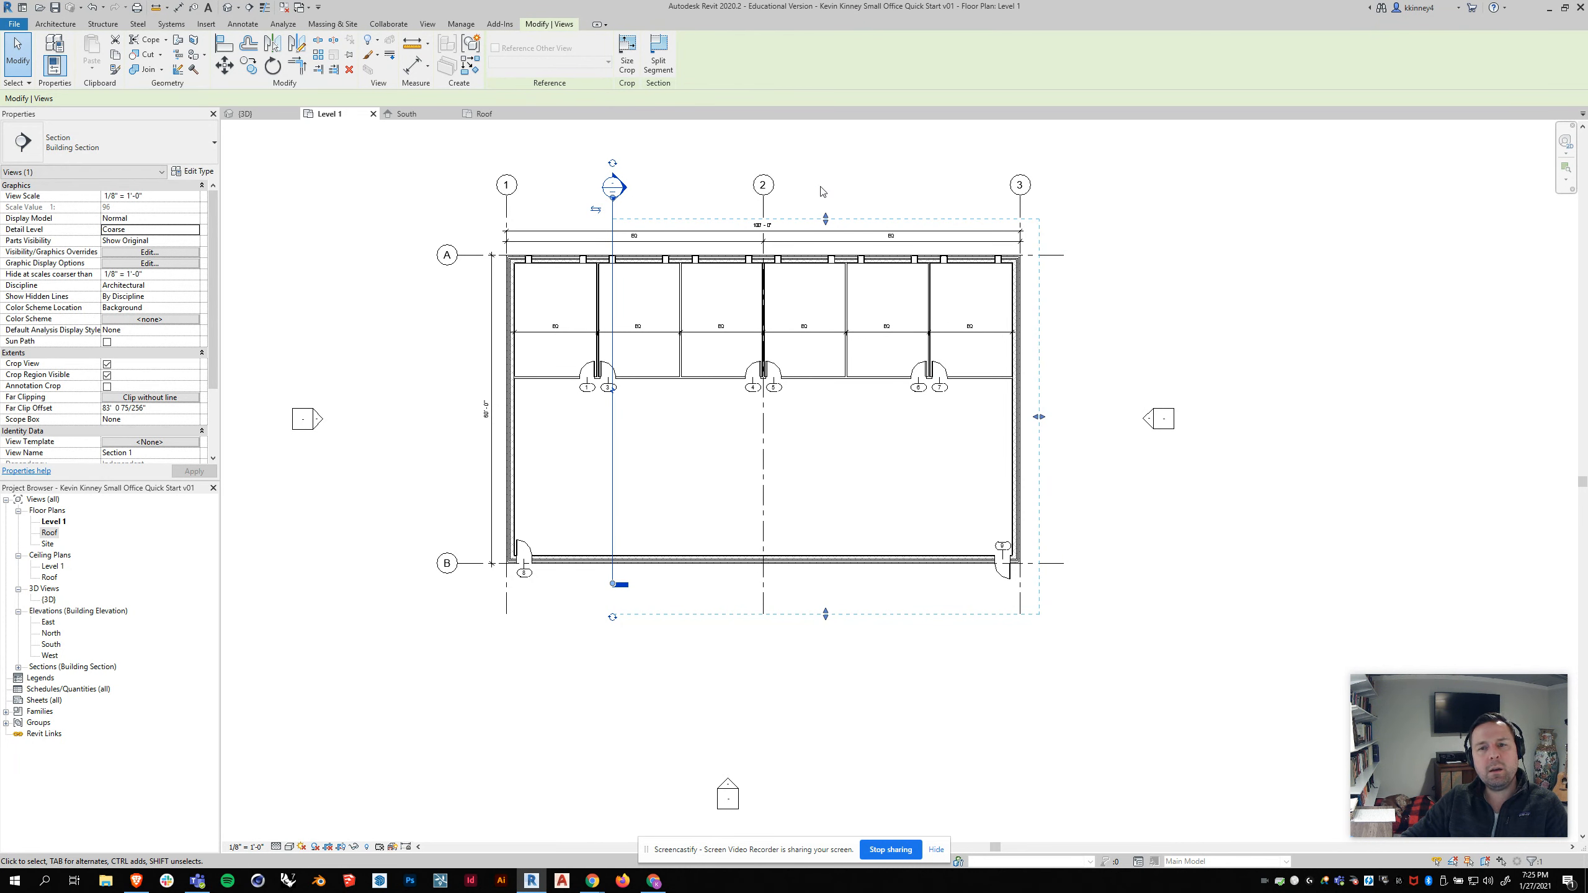
pyautogui.moveTo(619, 584); pyautogui.dragTo(664, 664)
pyautogui.click(663, 665)
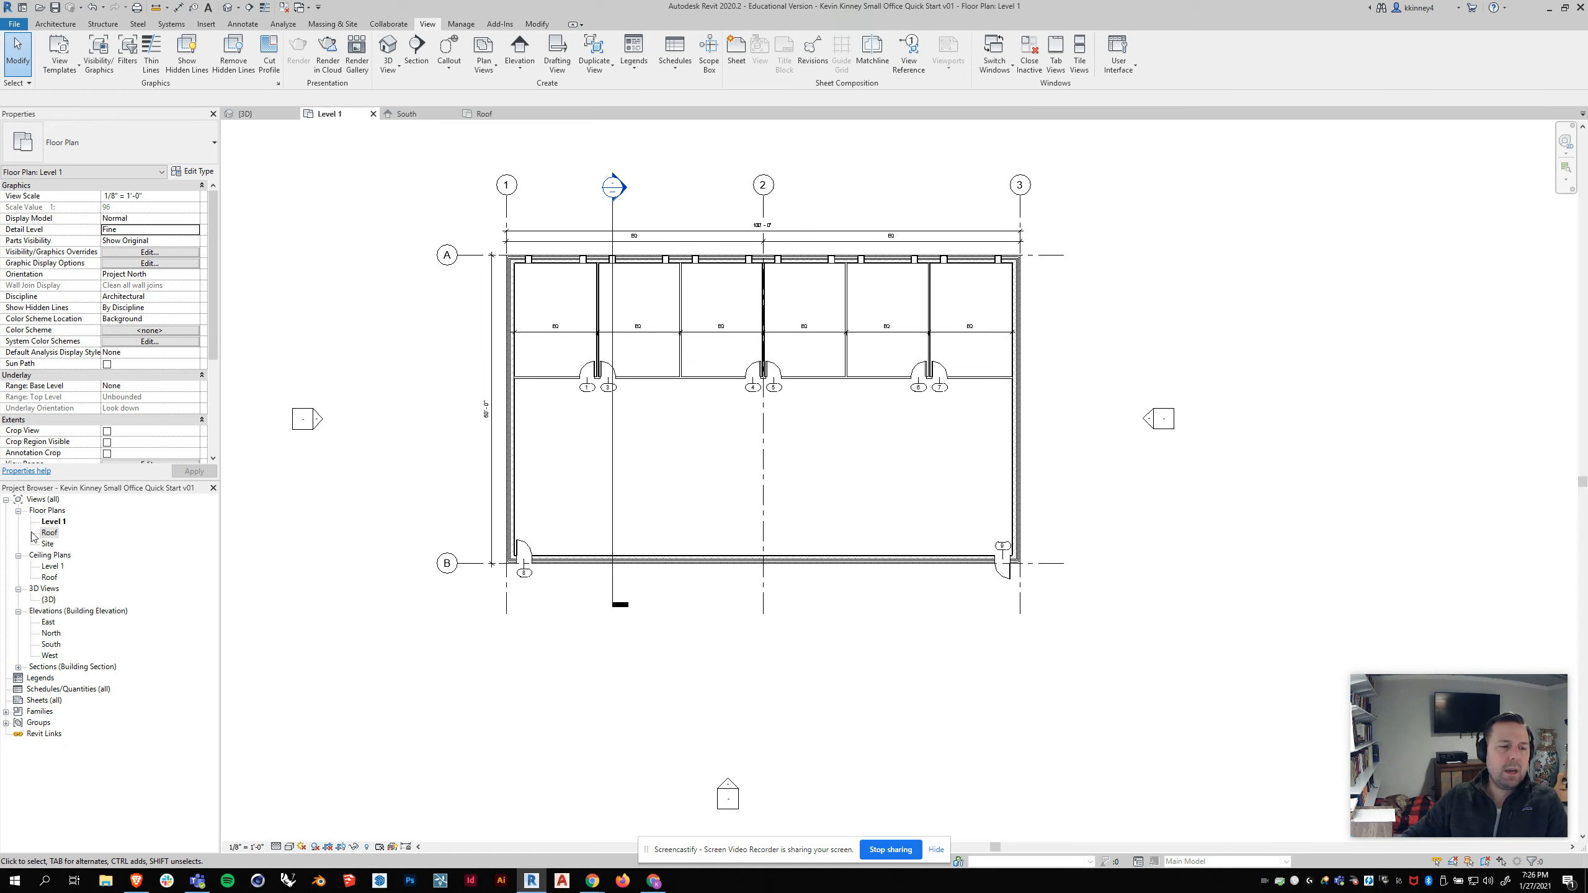
# Step: Open the new section view from the project browser and inspect how the roof meets the walls
pyautogui.click(19, 667)
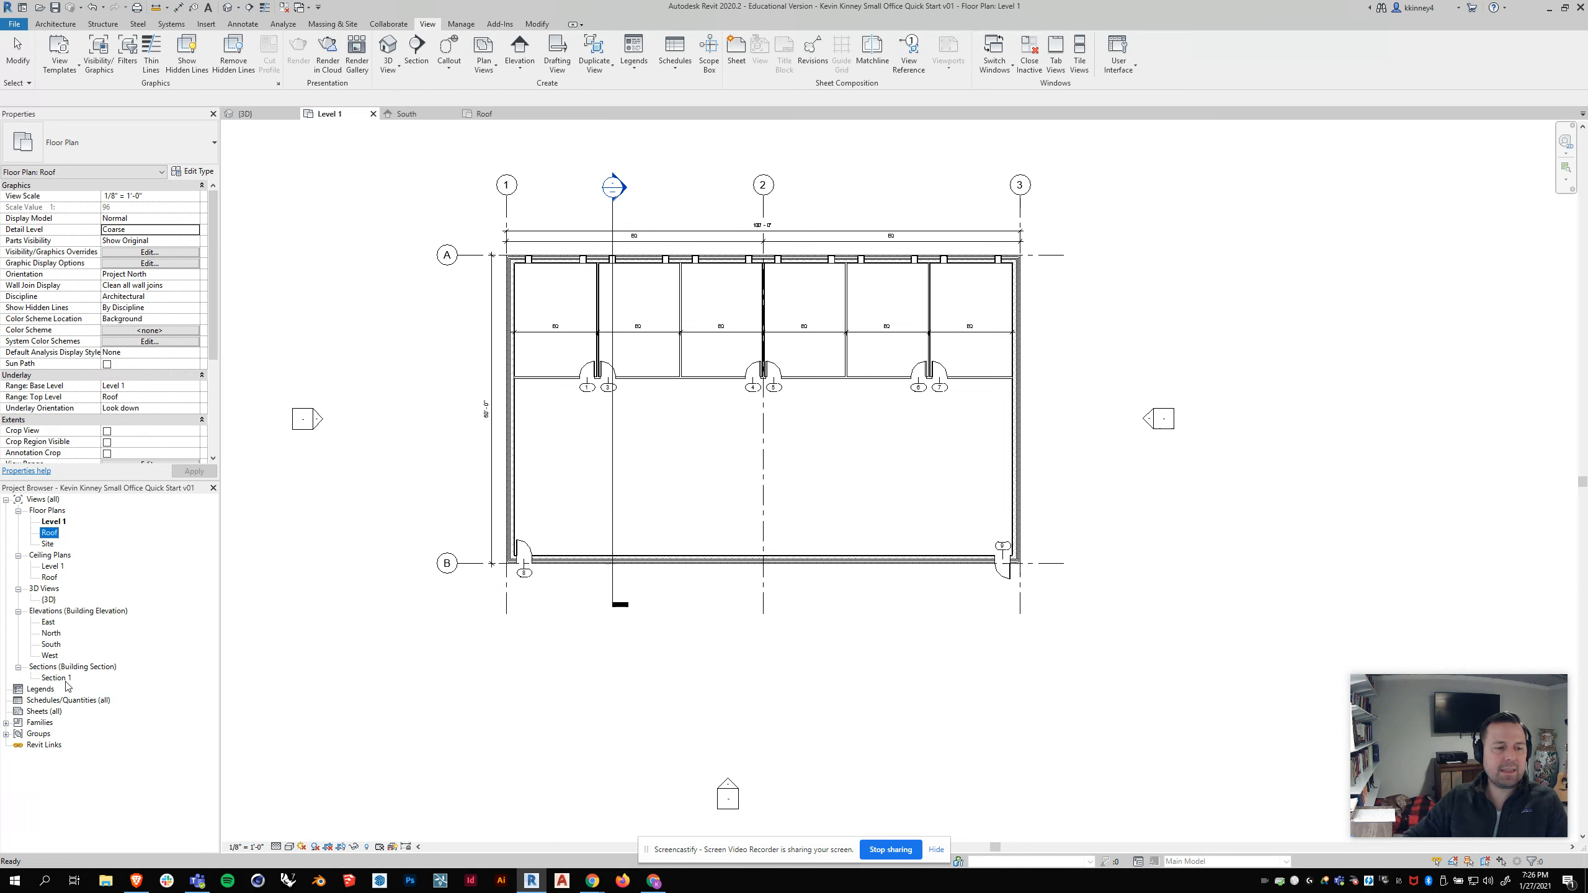
pyautogui.doubleClick(54, 678)
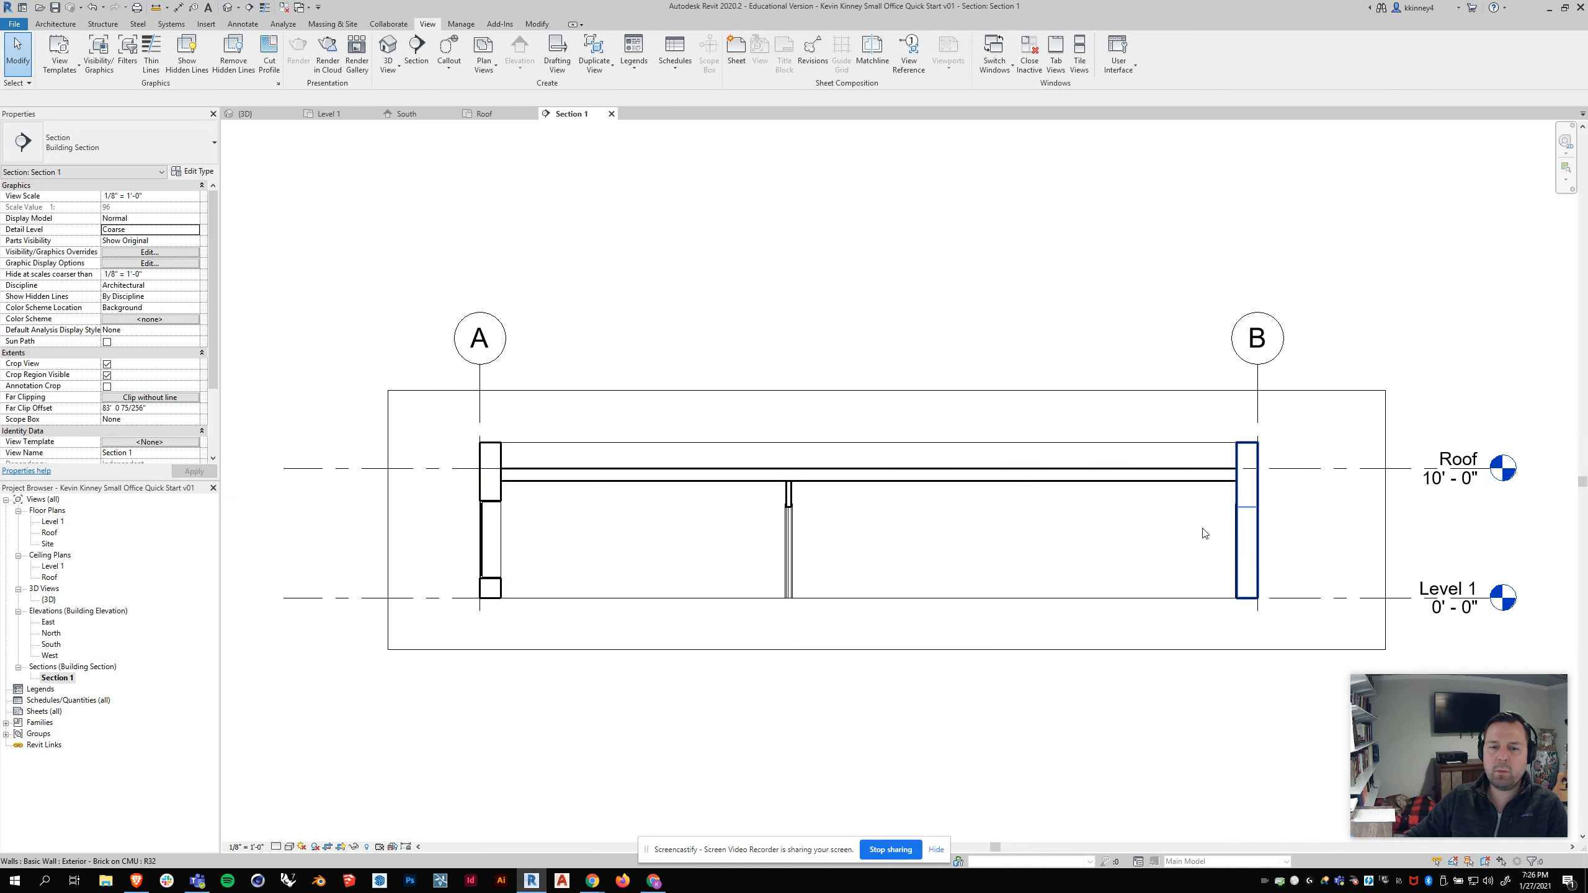
pyautogui.scroll(3, 788, 497)
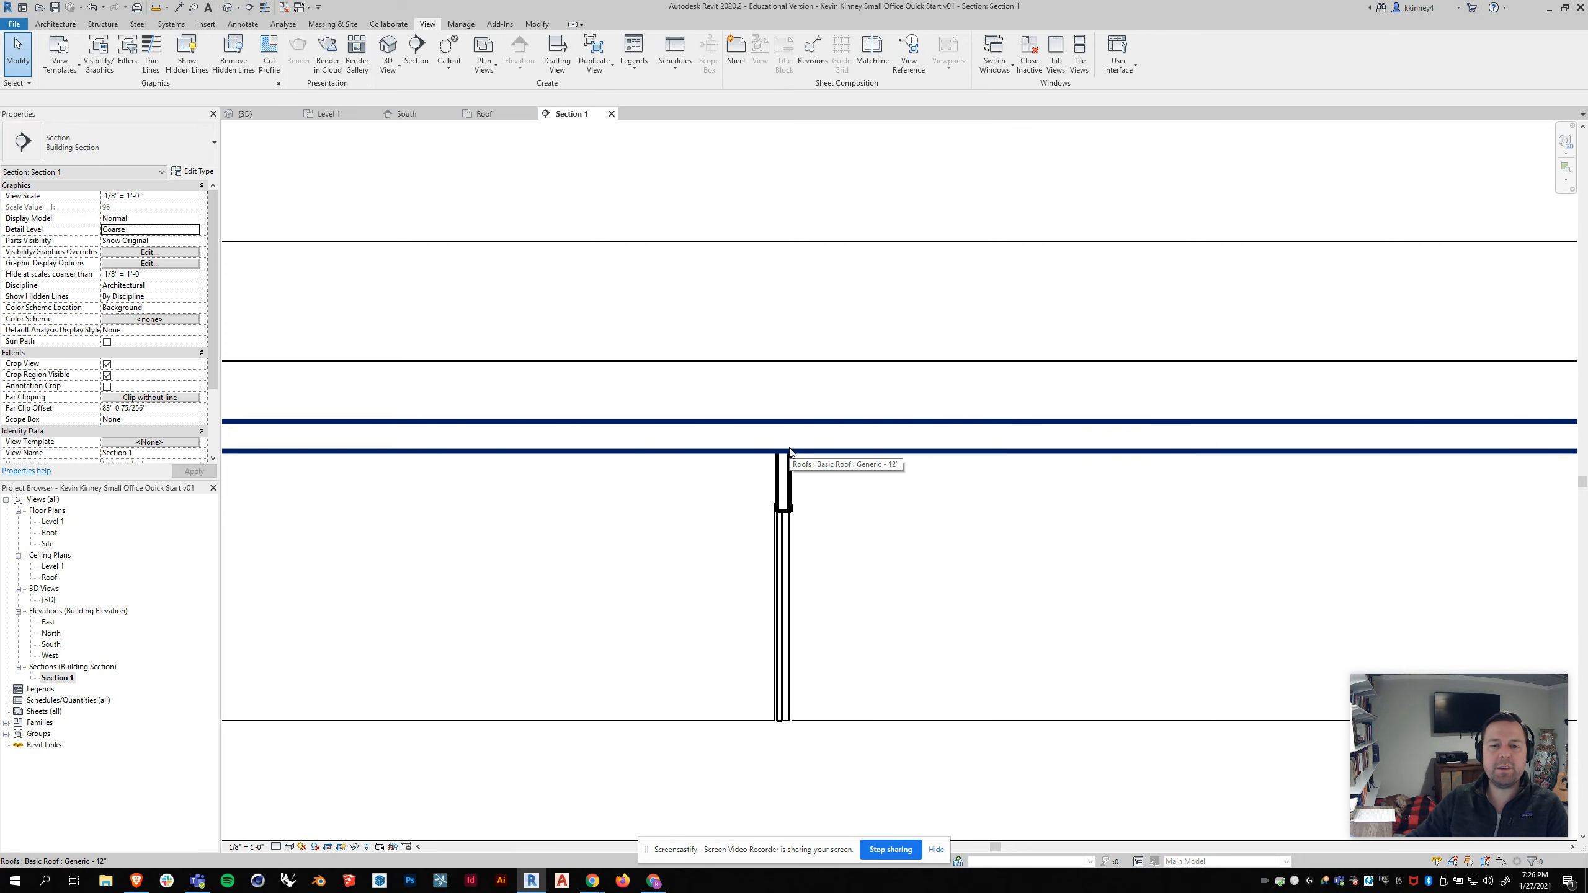
pyautogui.scroll(-6, 768, 480)
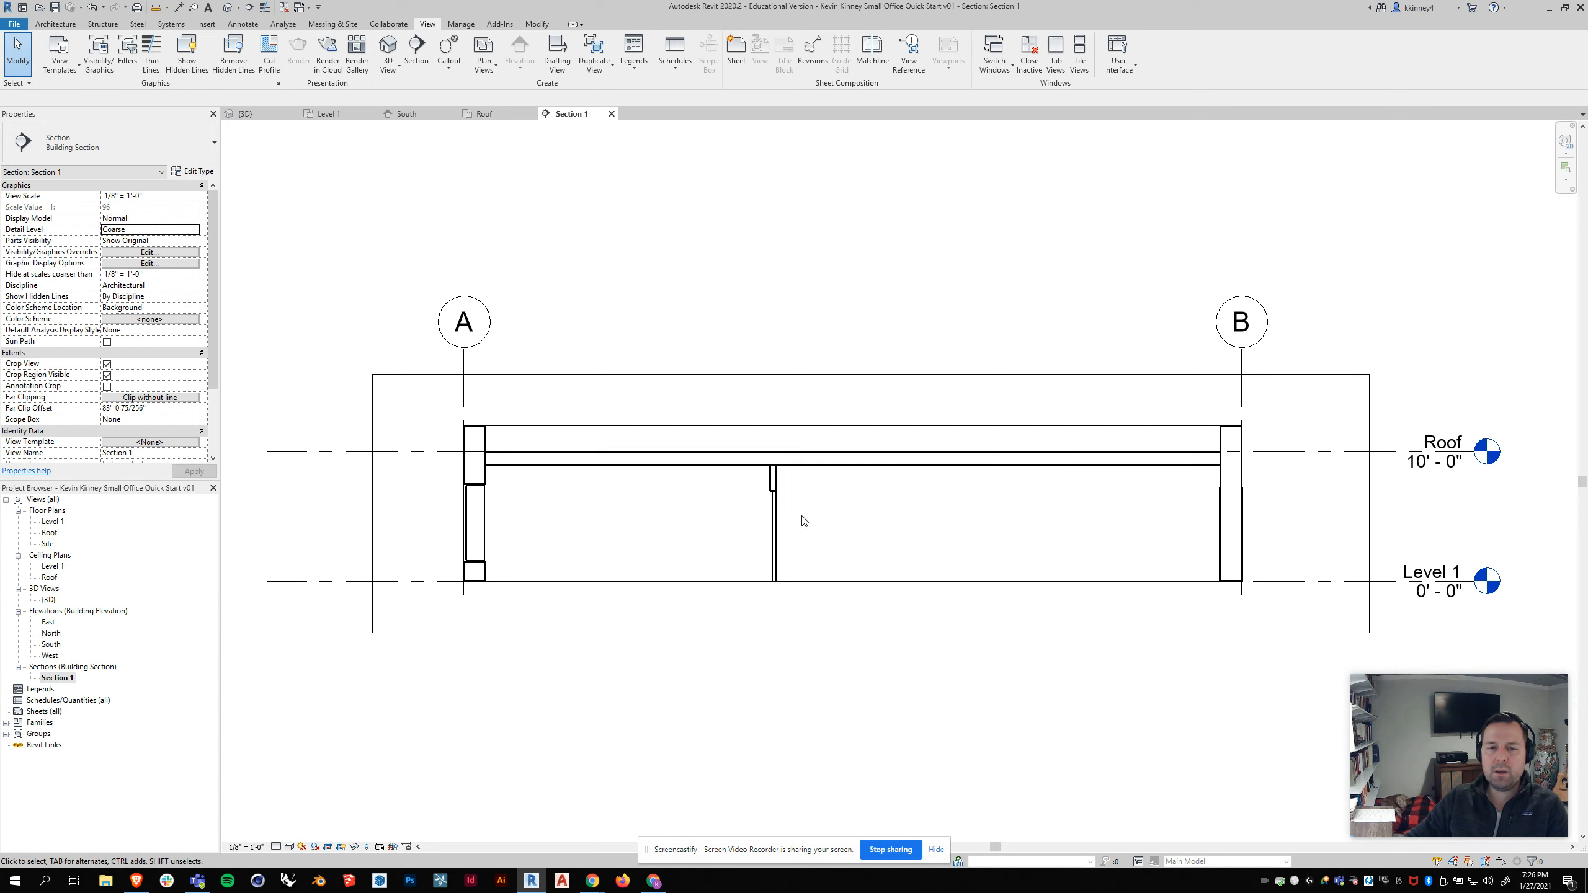
pyautogui.scroll(1, 776, 522)
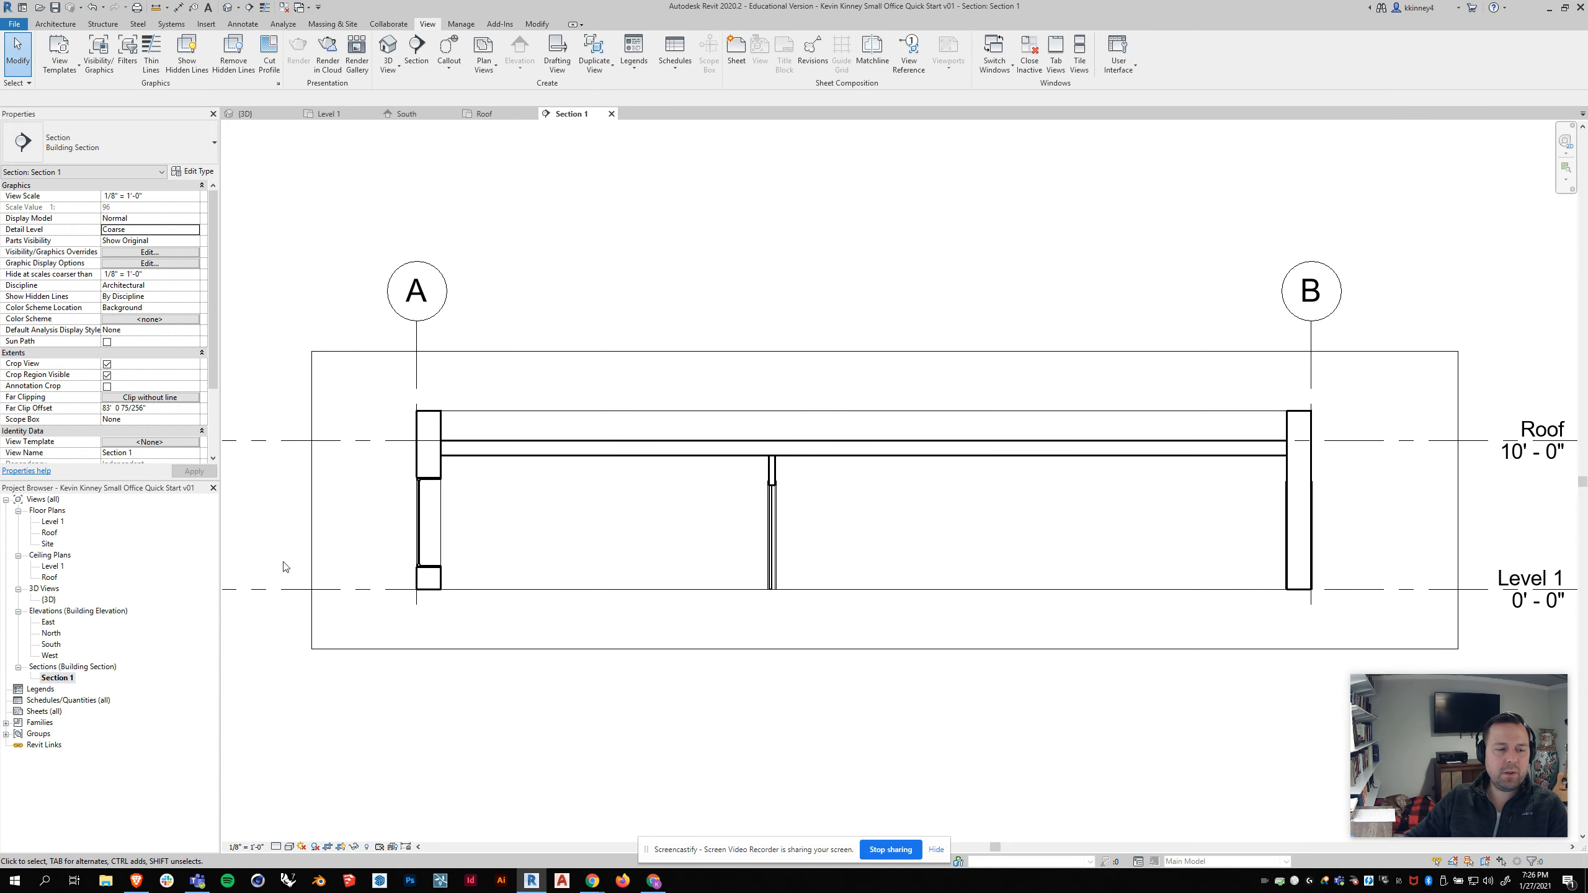
# Step: Rename the section view to NS Section 01
pyautogui.rightClick(57, 678)
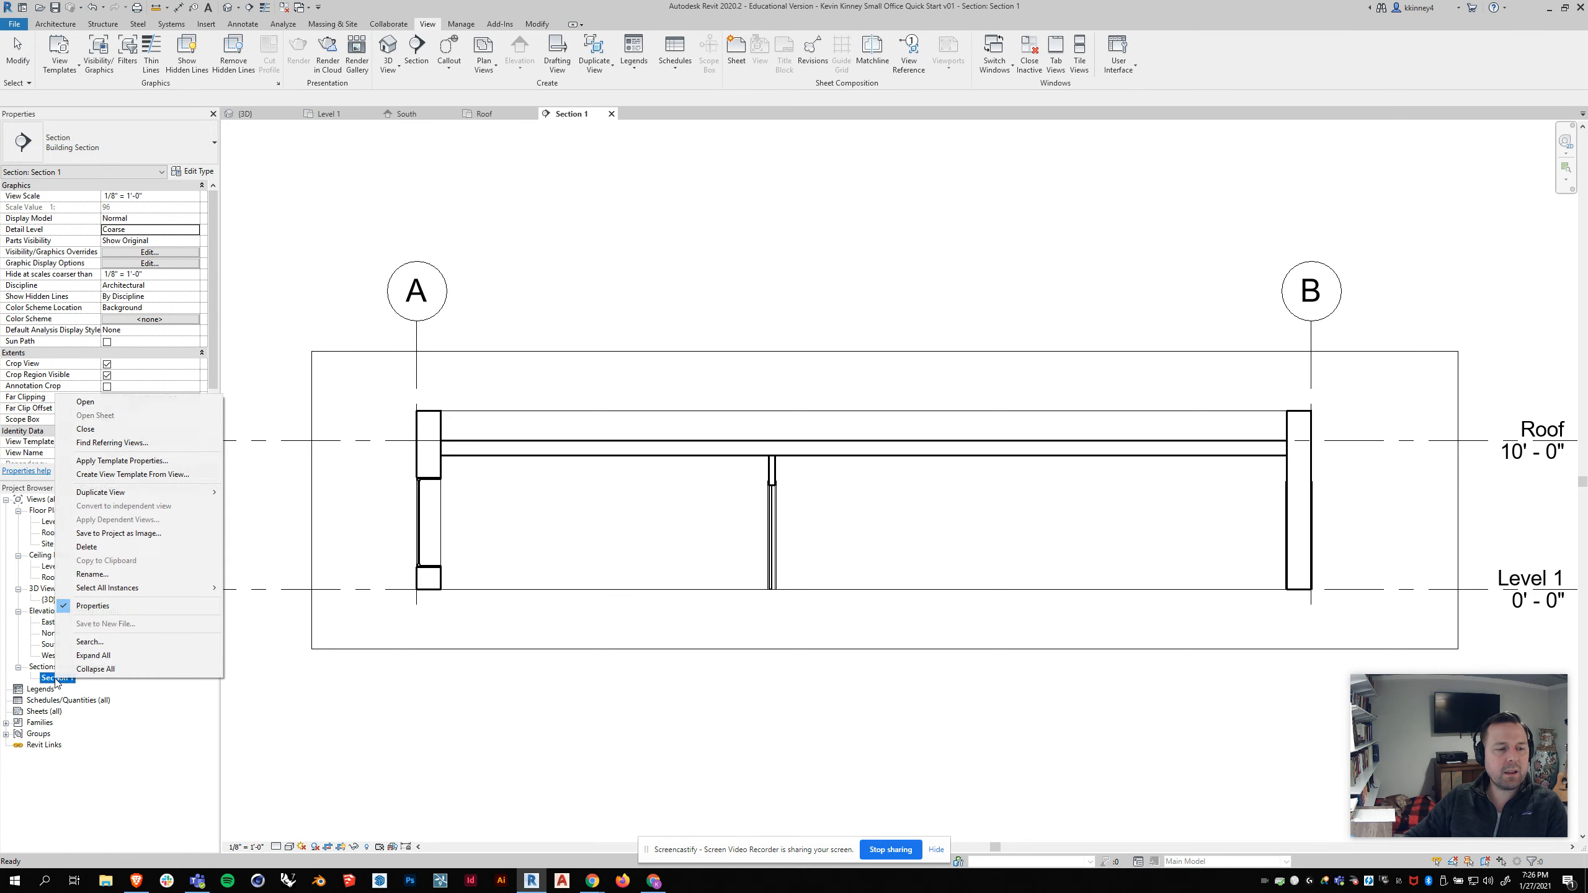
pyautogui.click(93, 575)
pyautogui.write('NS')
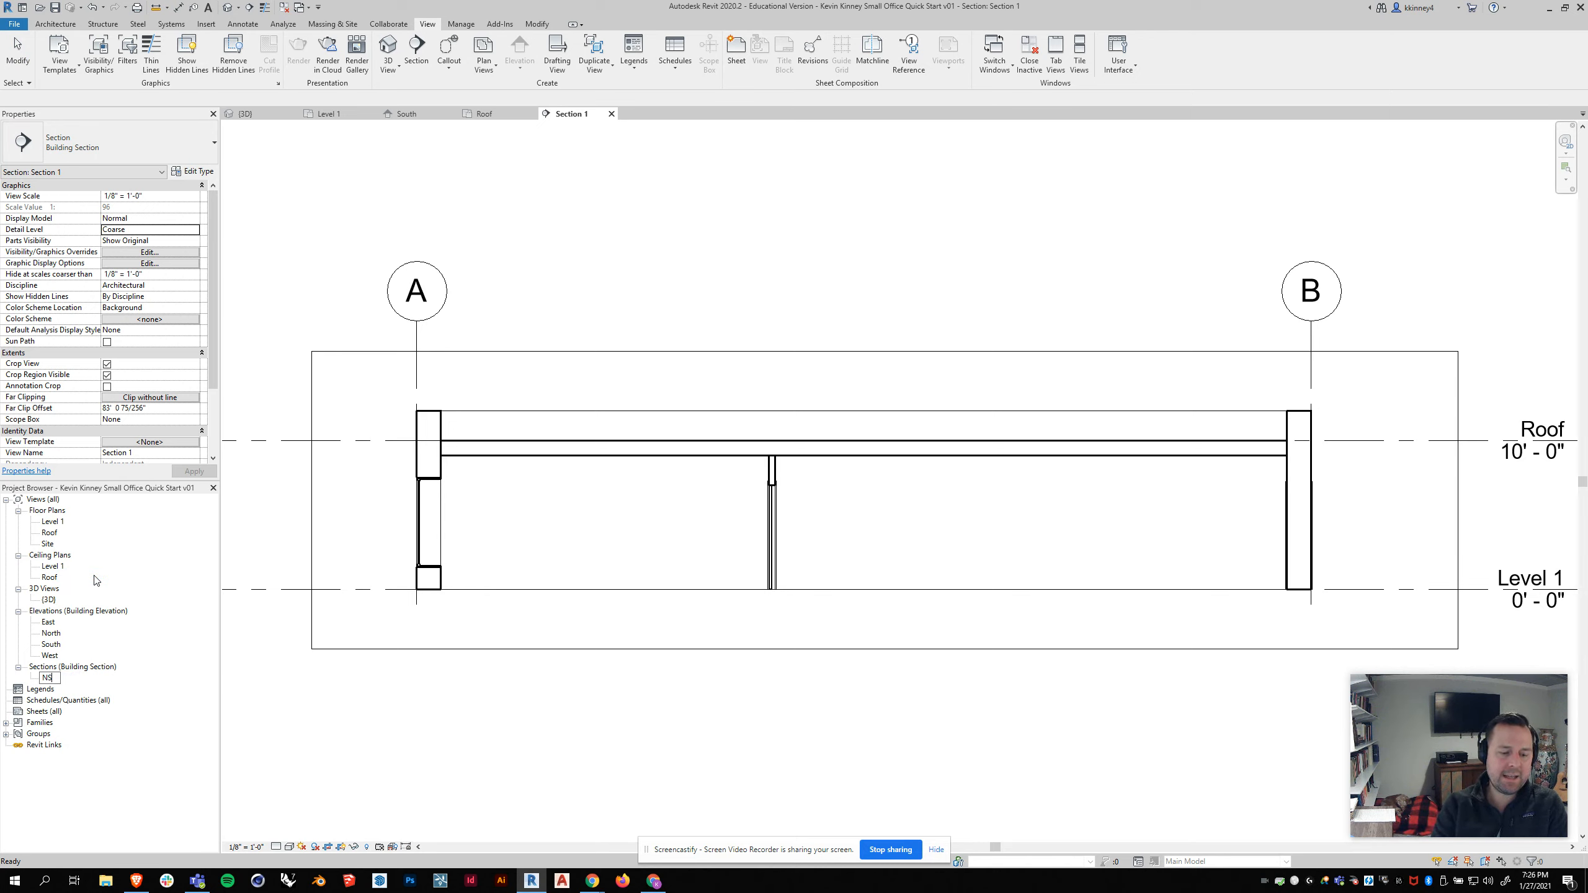
pyautogui.write(' Section 01')
pyautogui.press('Return')
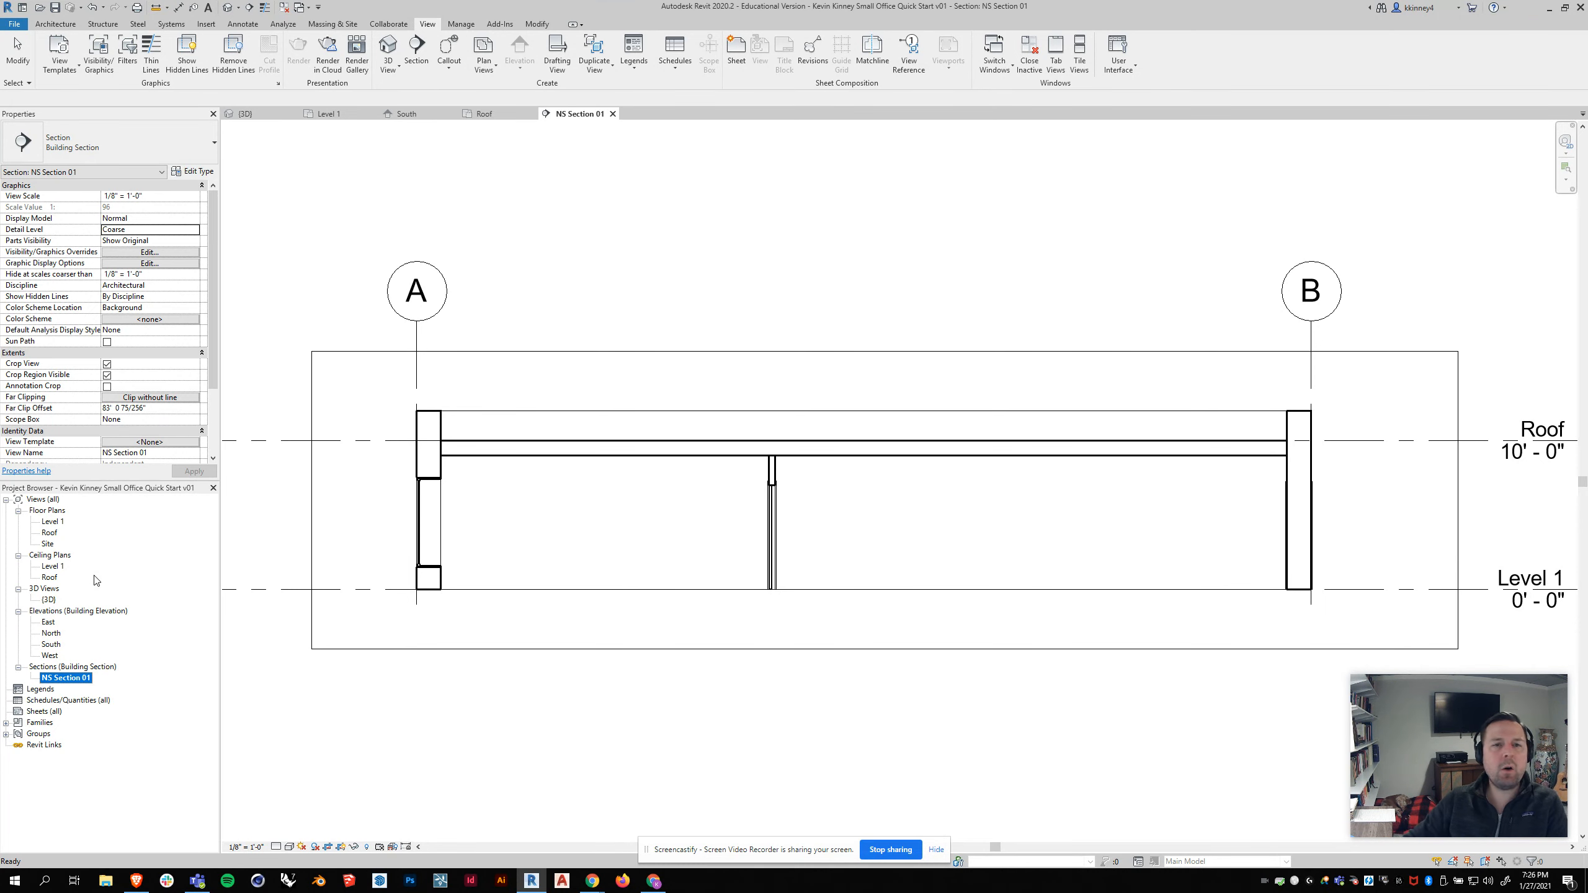
# Step: In the section view, extend the grid lines' lower ends down below the Level 1 floor line
pyautogui.click(741, 241)
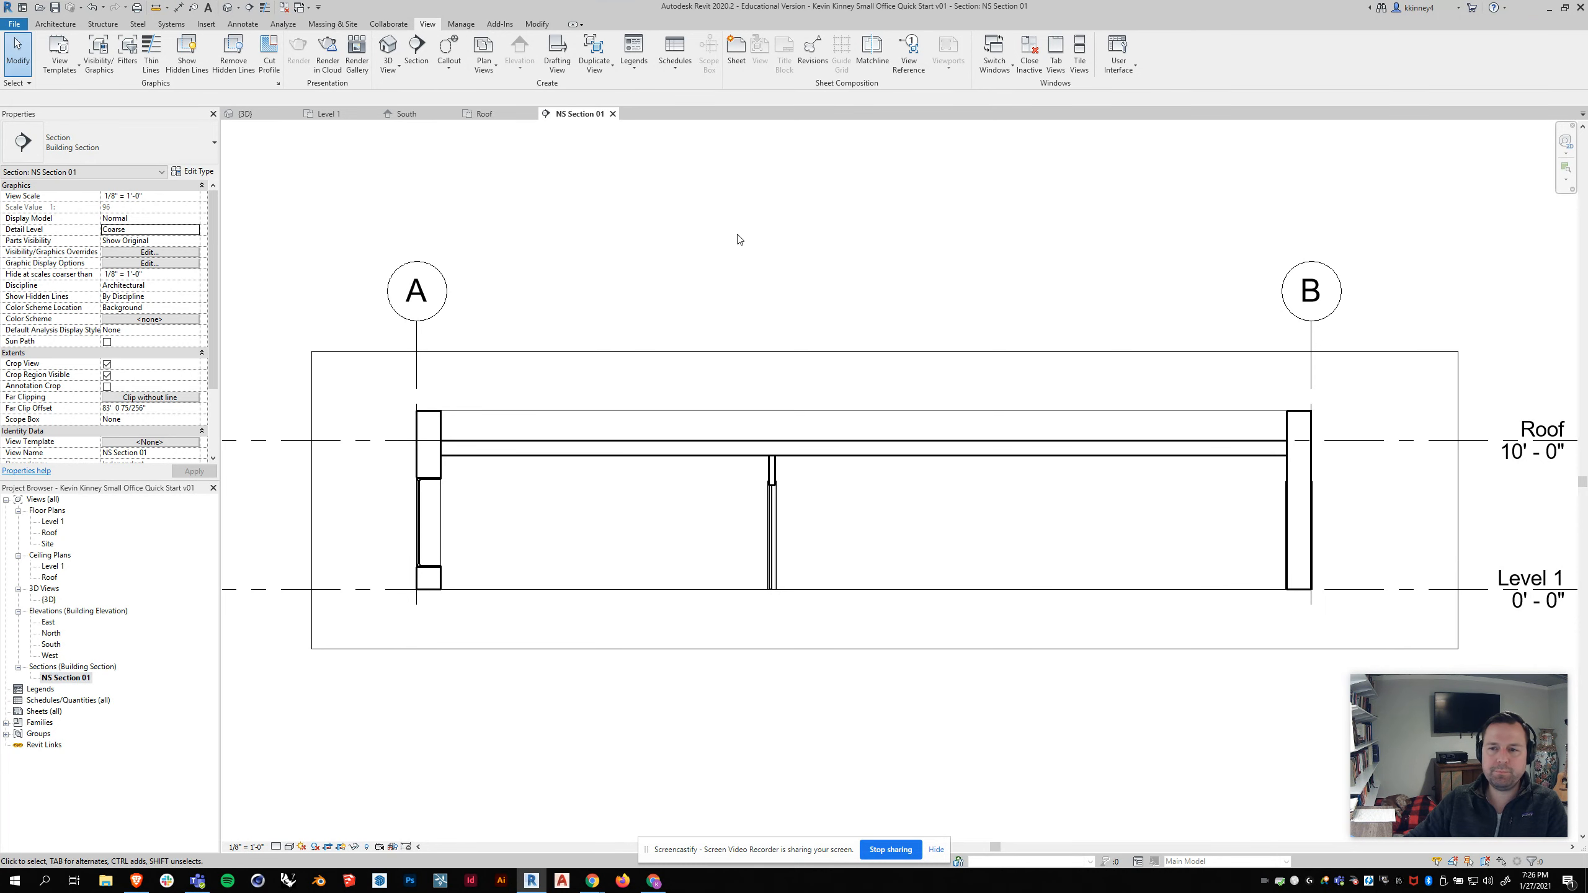
pyautogui.scroll(-1, 673, 306)
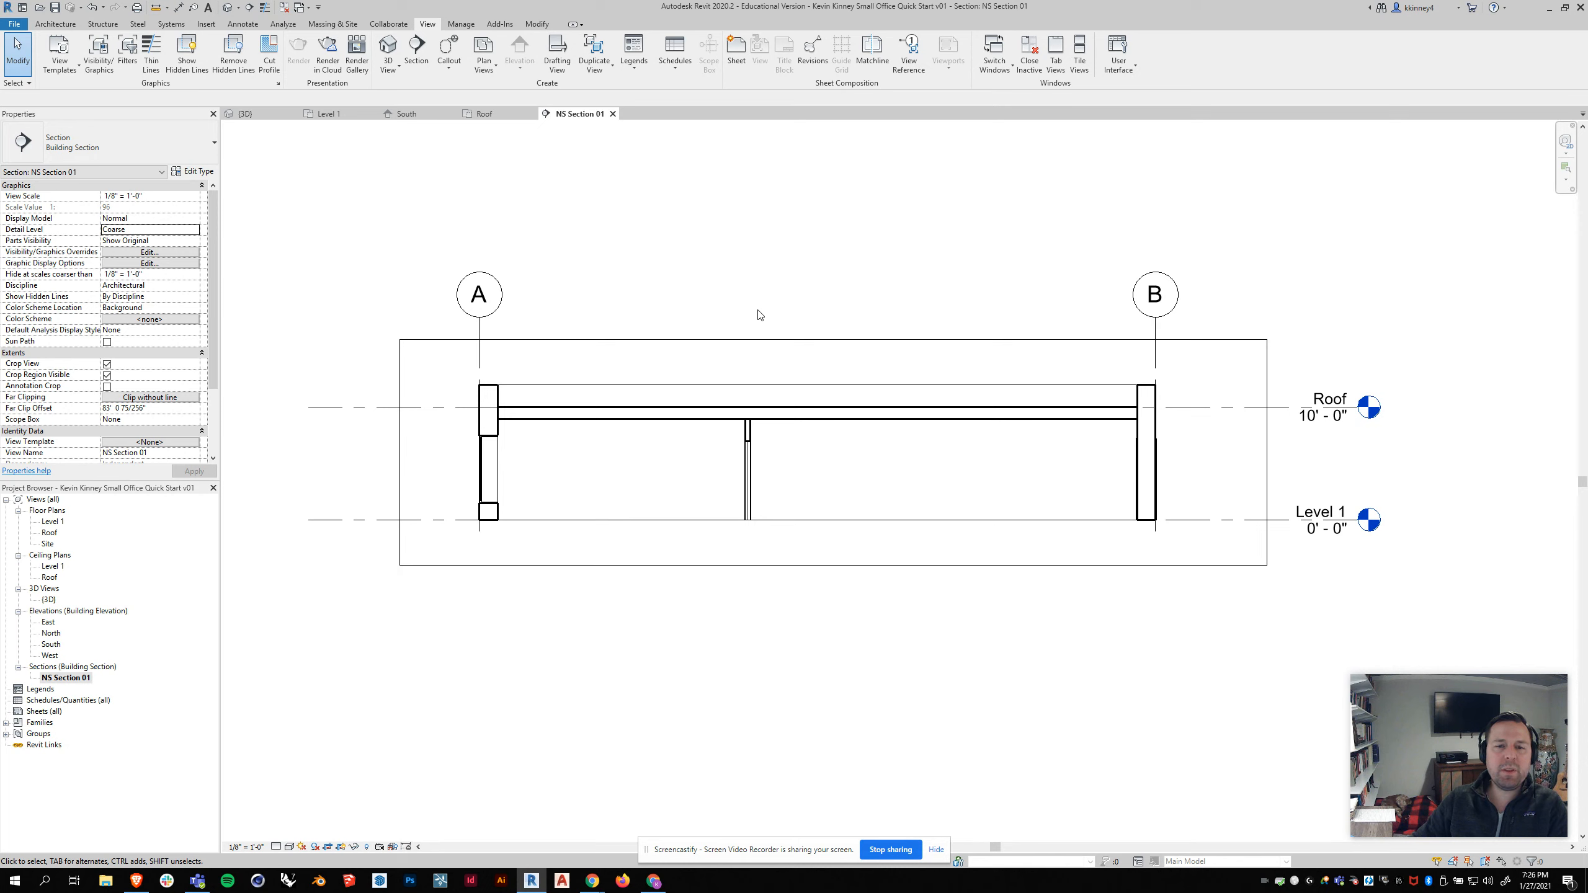
pyautogui.click(479, 336)
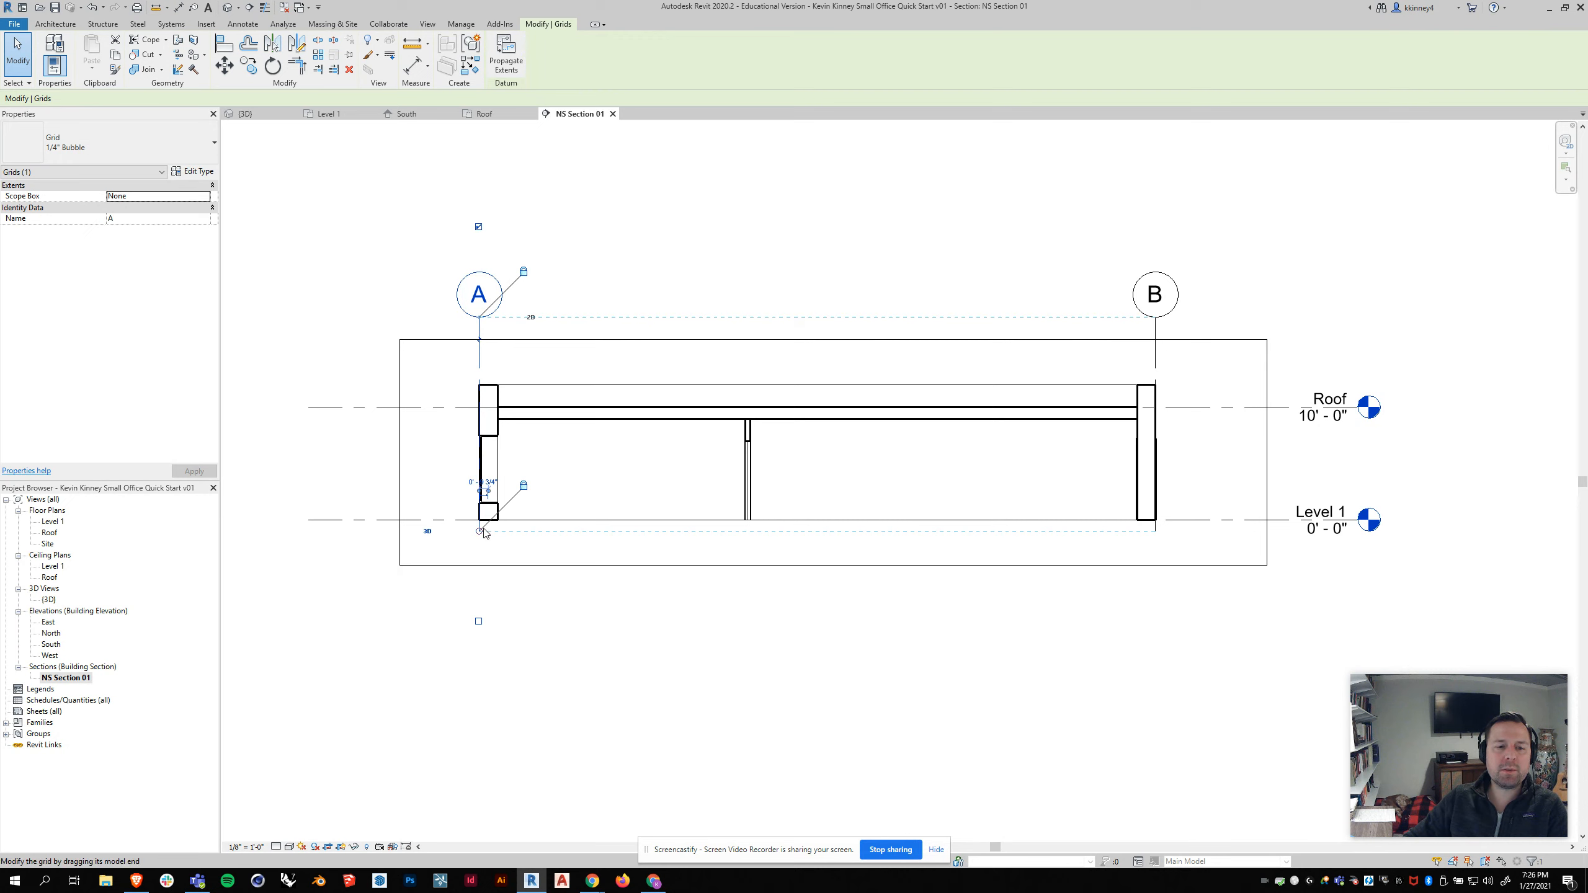
pyautogui.moveTo(480, 531); pyautogui.dragTo(479, 593)
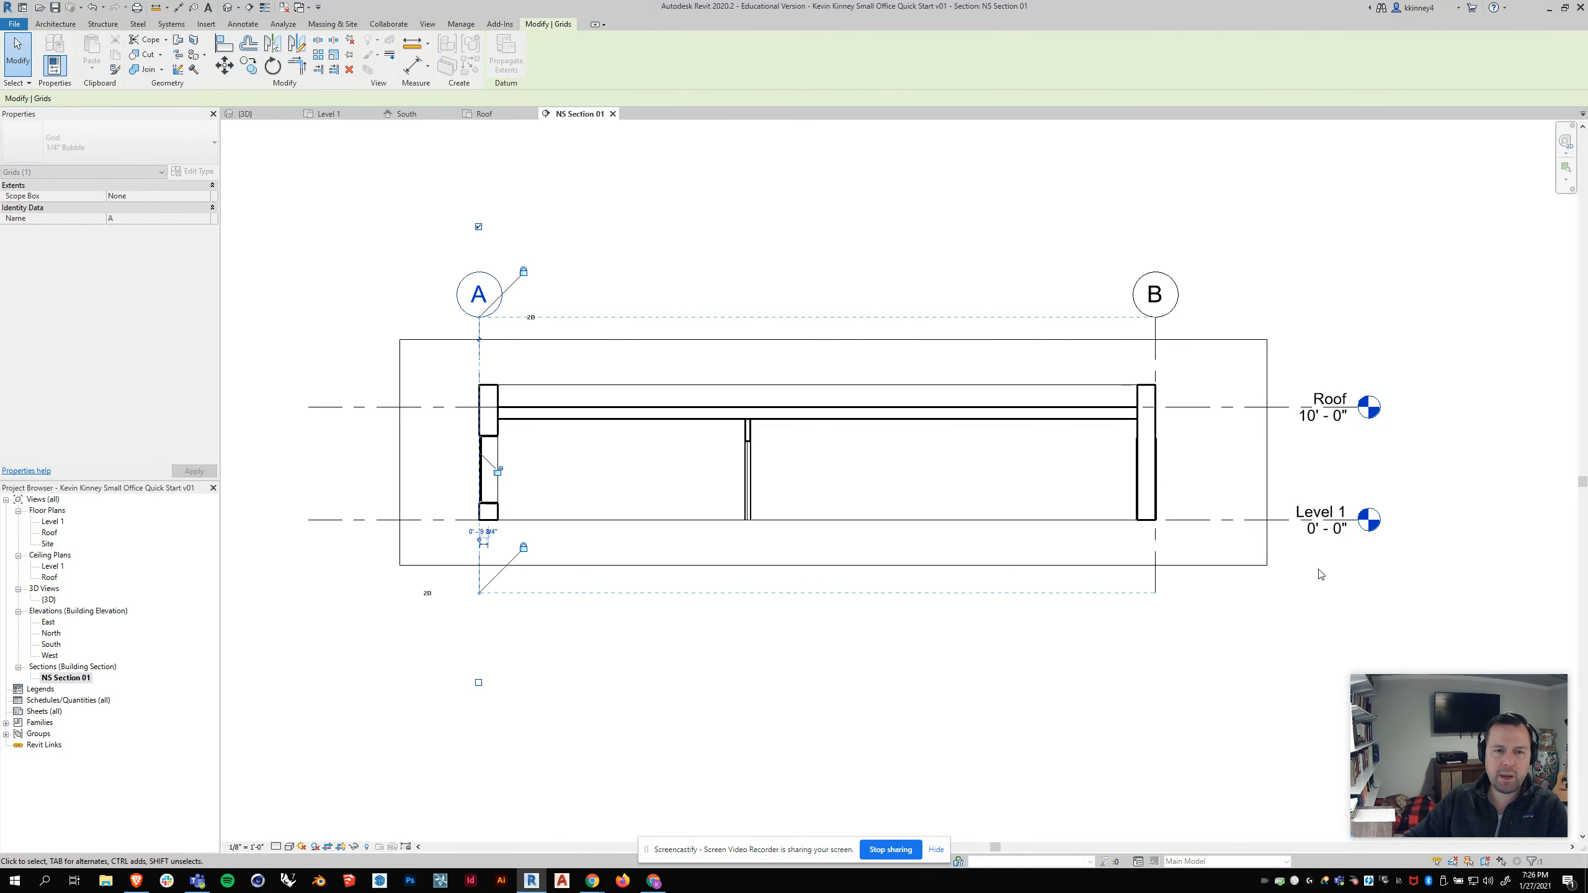
pyautogui.click(1280, 305)
pyautogui.click(400, 351)
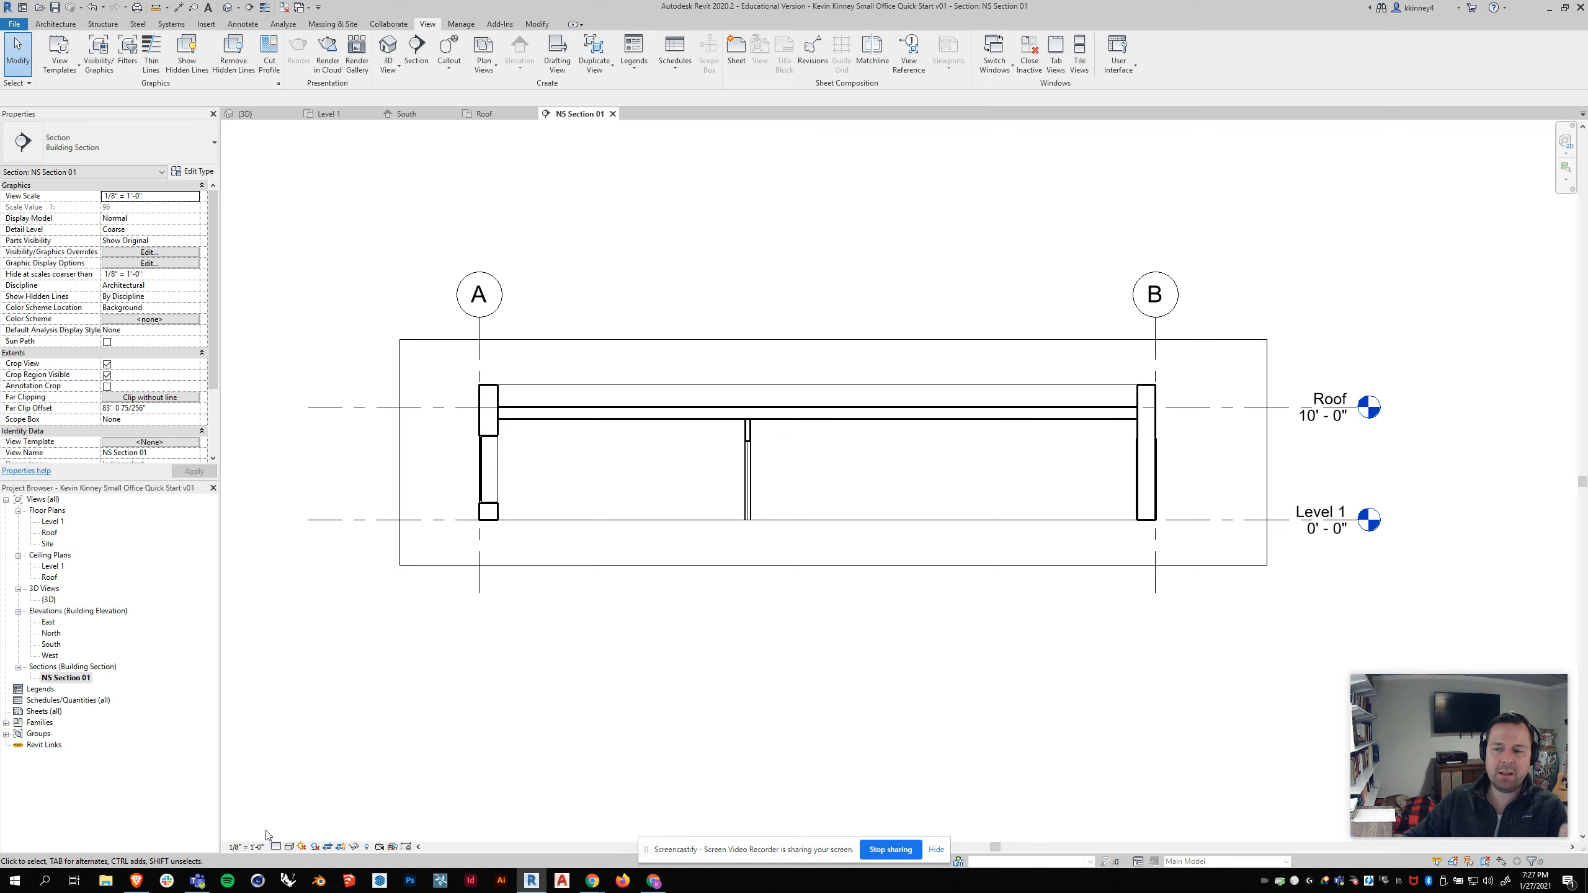
# Step: Set the section view scale to 1/4" = 1'-0"
pyautogui.click(249, 847)
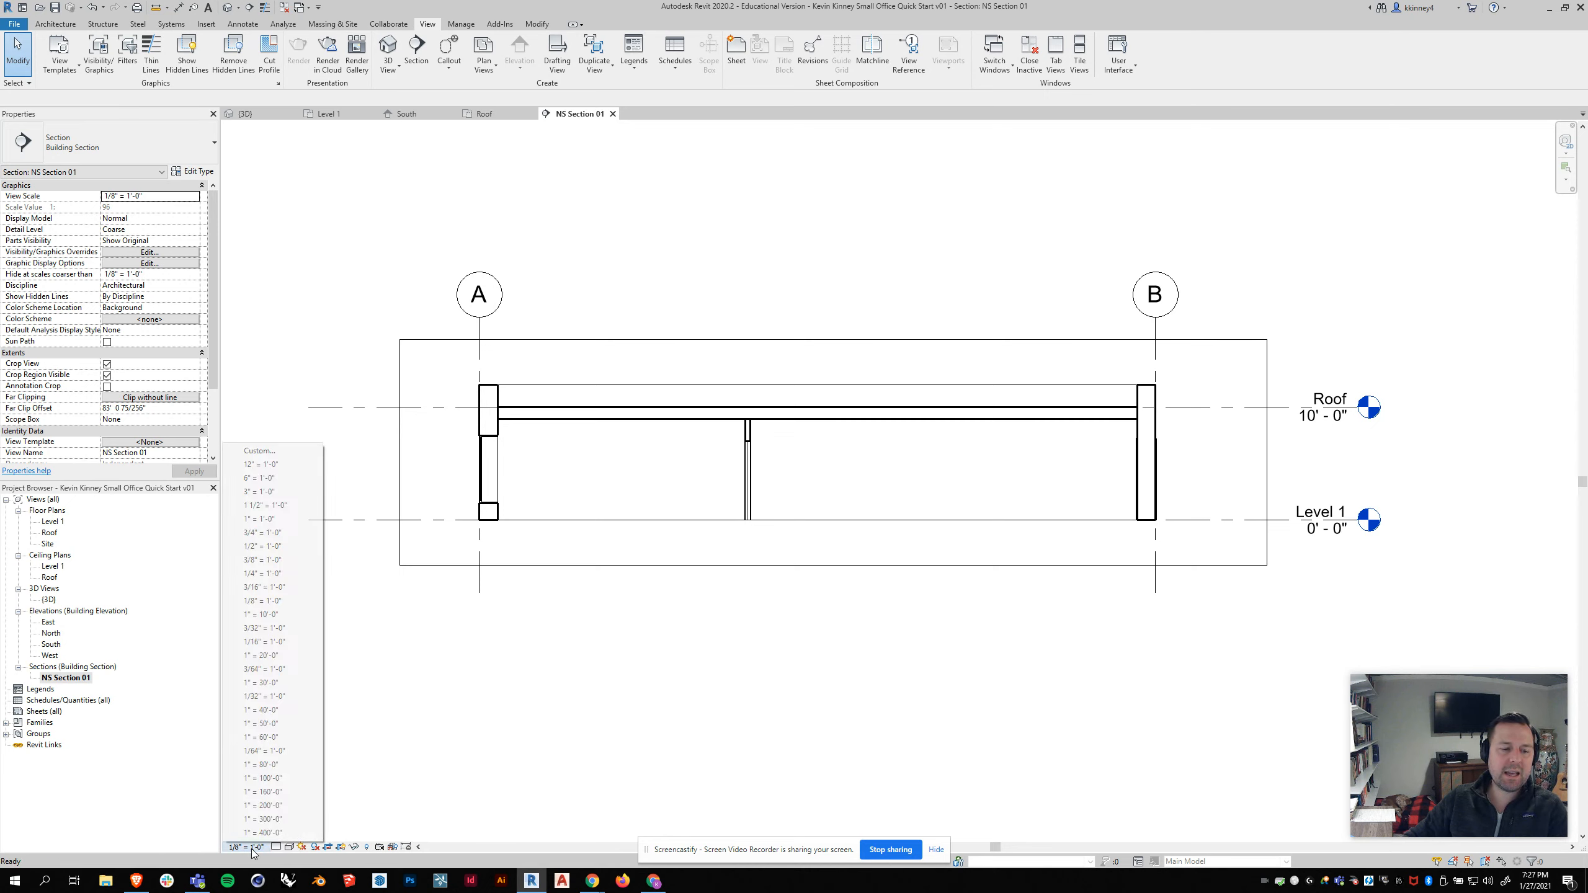
pyautogui.click(273, 574)
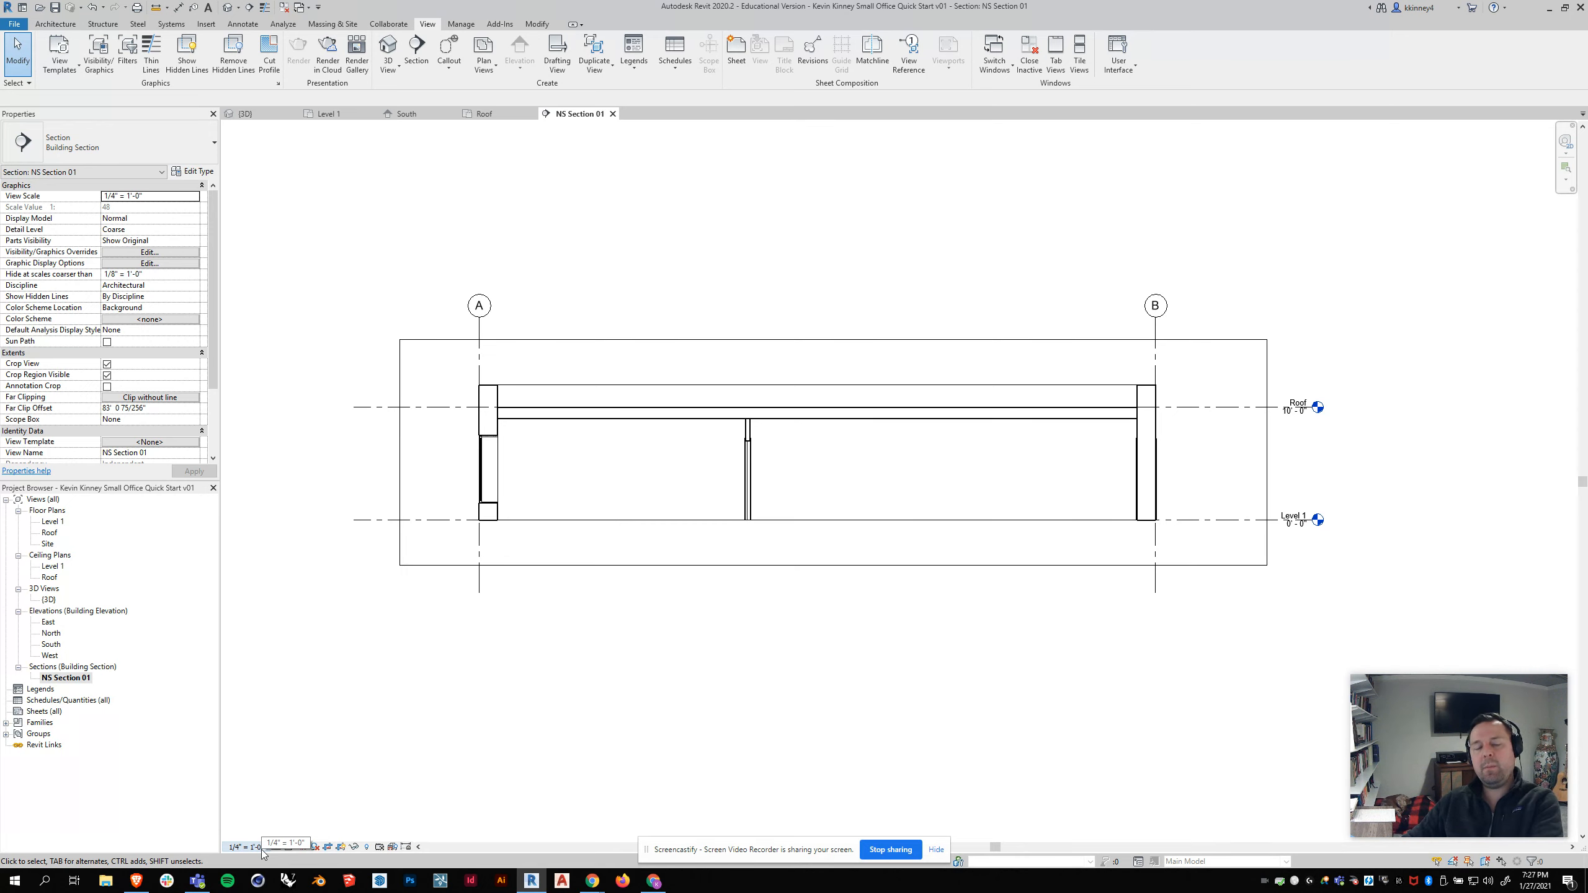
# Step: Resize the section's crop region so its sides sit just beyond grids A and B
pyautogui.click(598, 341)
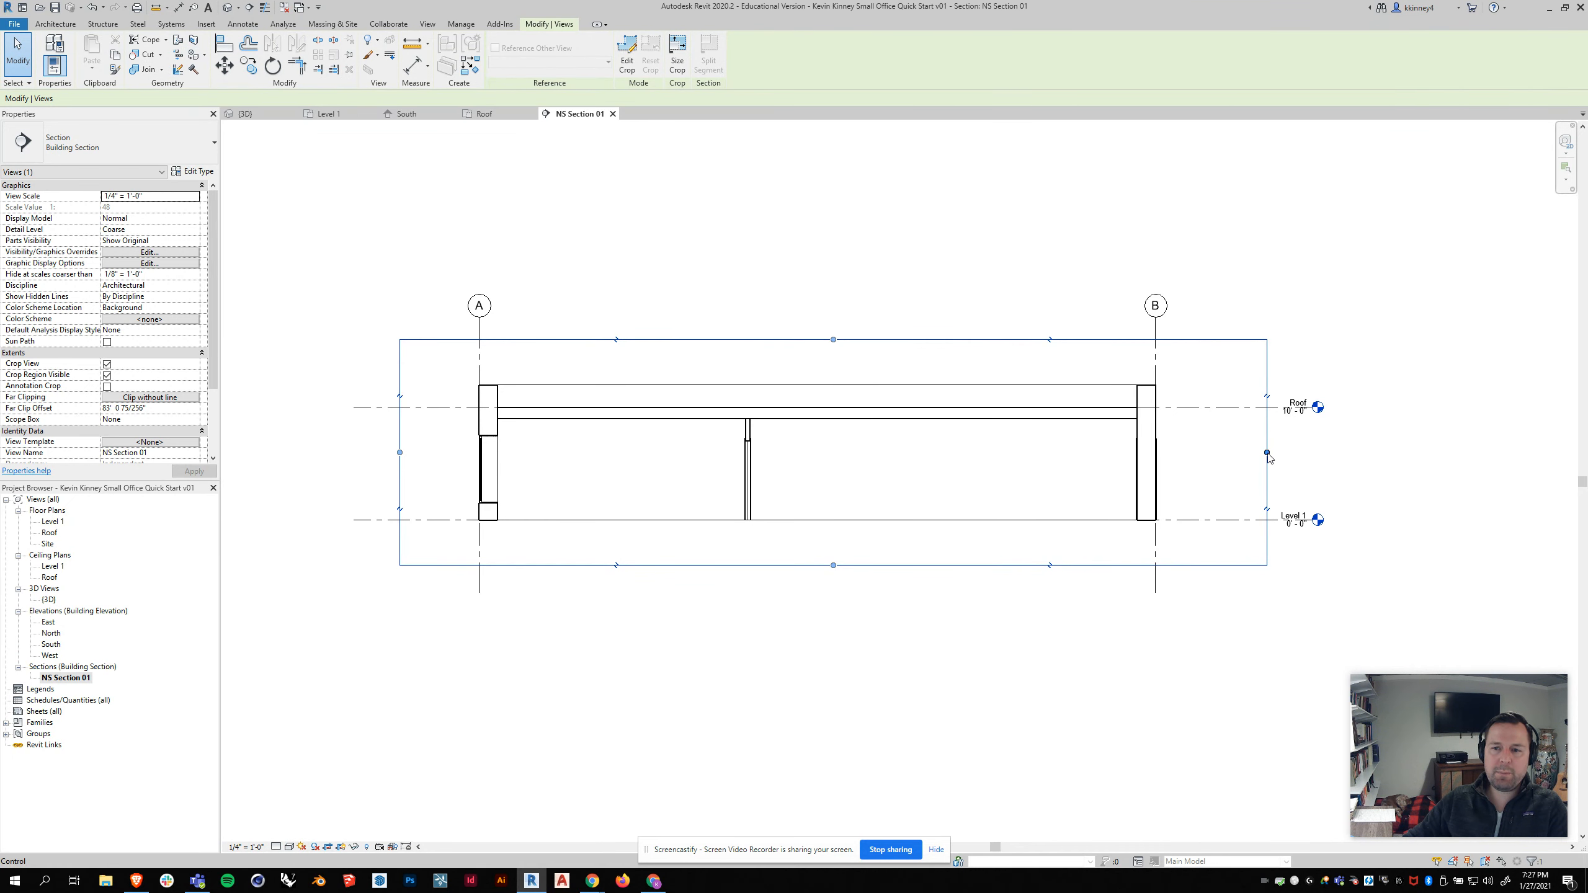
pyautogui.moveTo(1267, 452); pyautogui.dragTo(1023, 452)
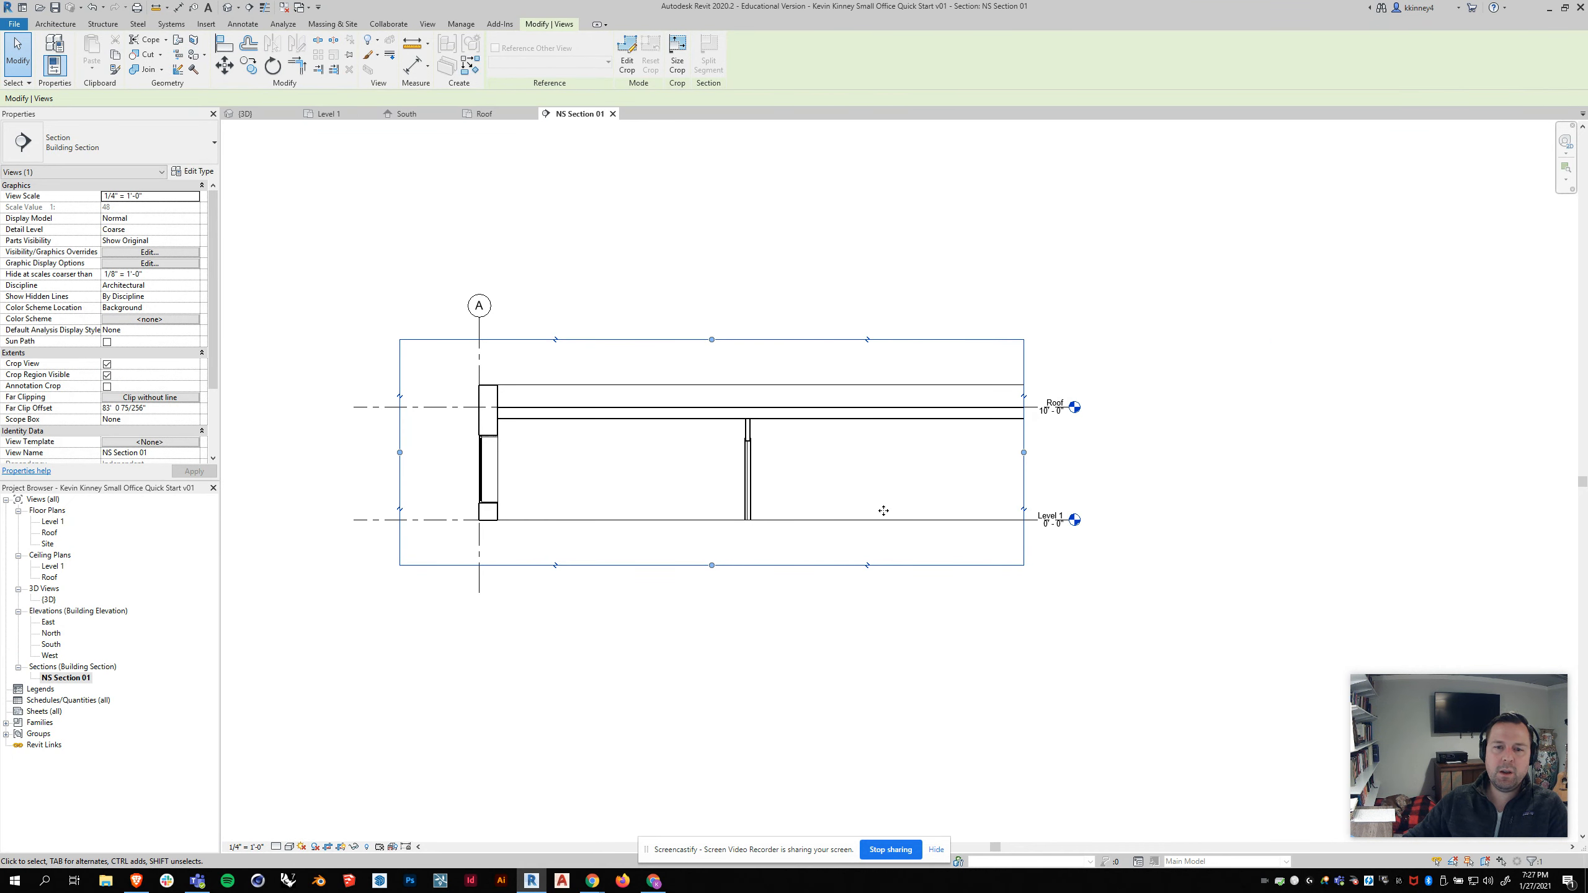
pyautogui.moveTo(1025, 452); pyautogui.dragTo(1197, 450)
pyautogui.moveTo(400, 453); pyautogui.dragTo(439, 453)
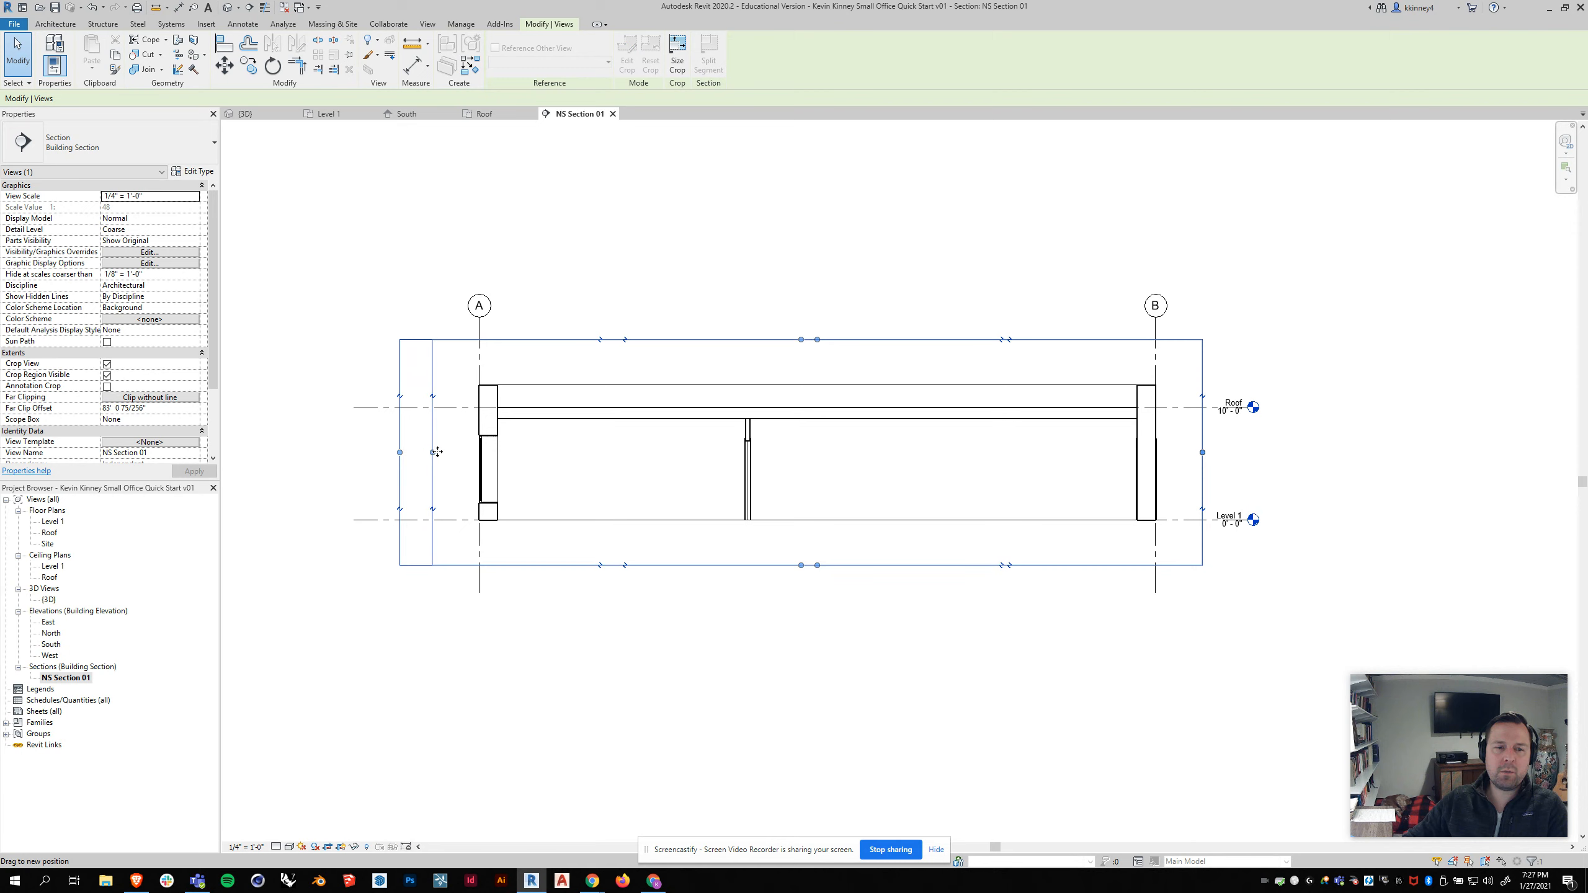
# Step: In the Level 1 plan, widen the section's view extent northward past grid A and reopen the section view
pyautogui.click(327, 115)
pyautogui.press('Escape')
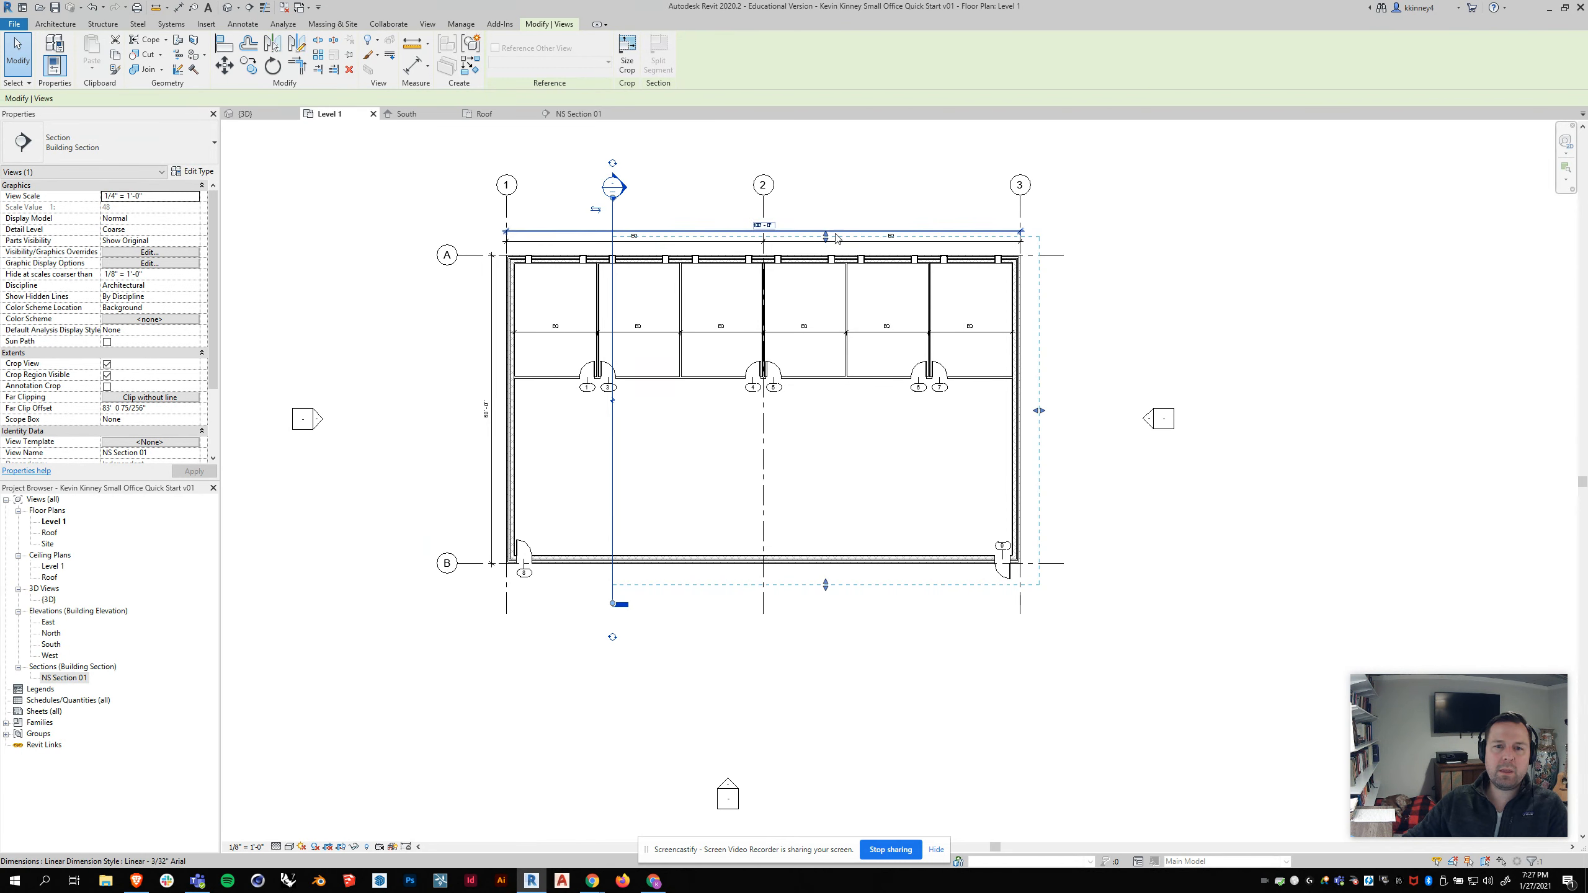
pyautogui.click(614, 219)
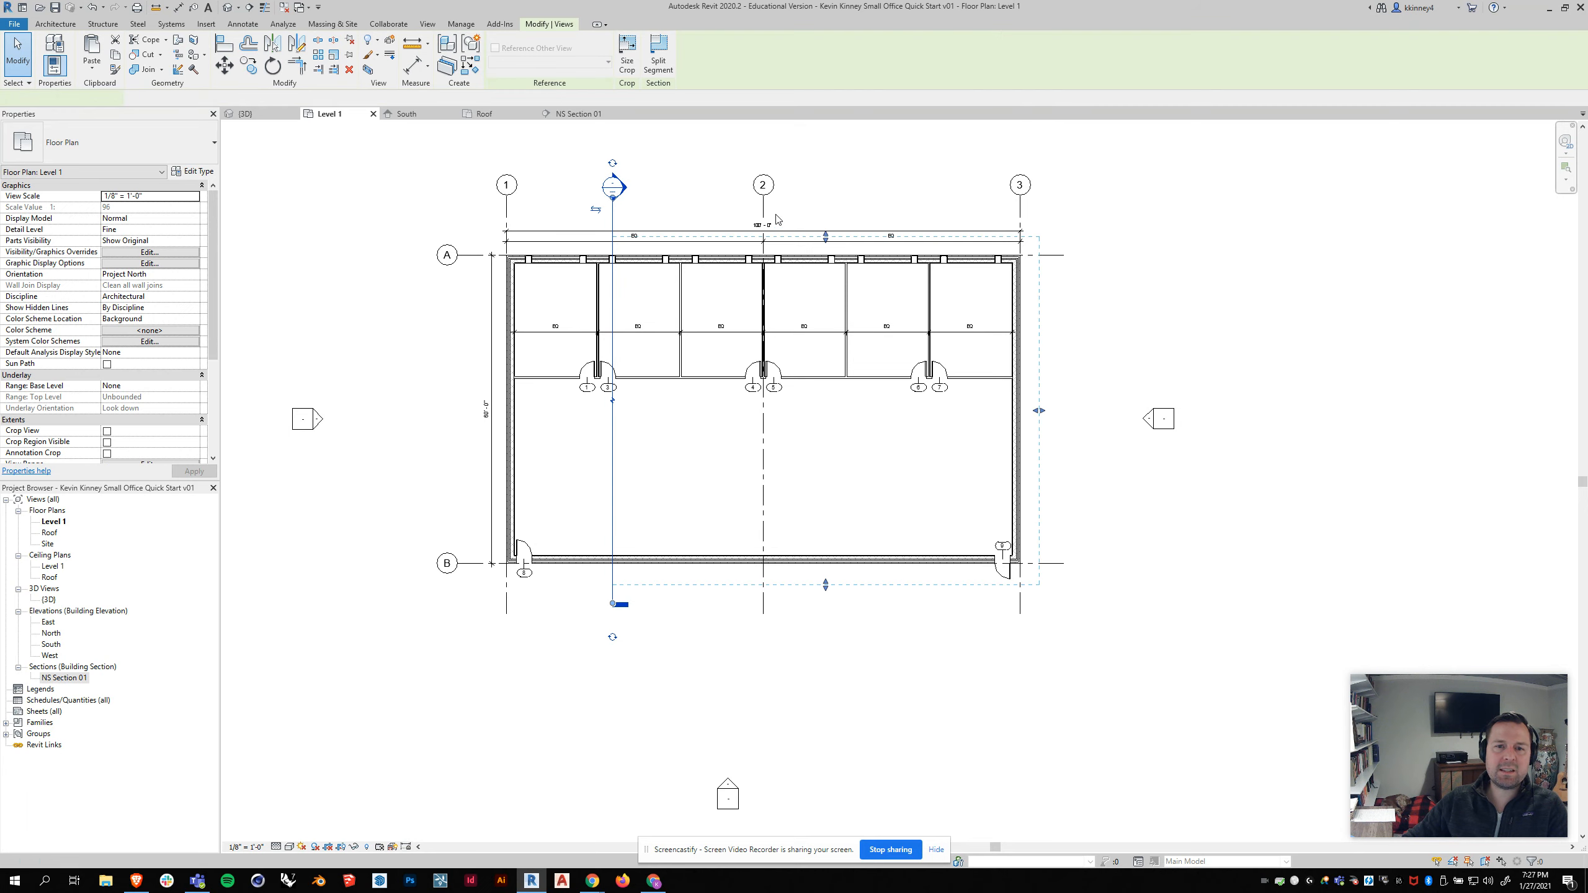
pyautogui.moveTo(826, 258); pyautogui.dragTo(826, 220)
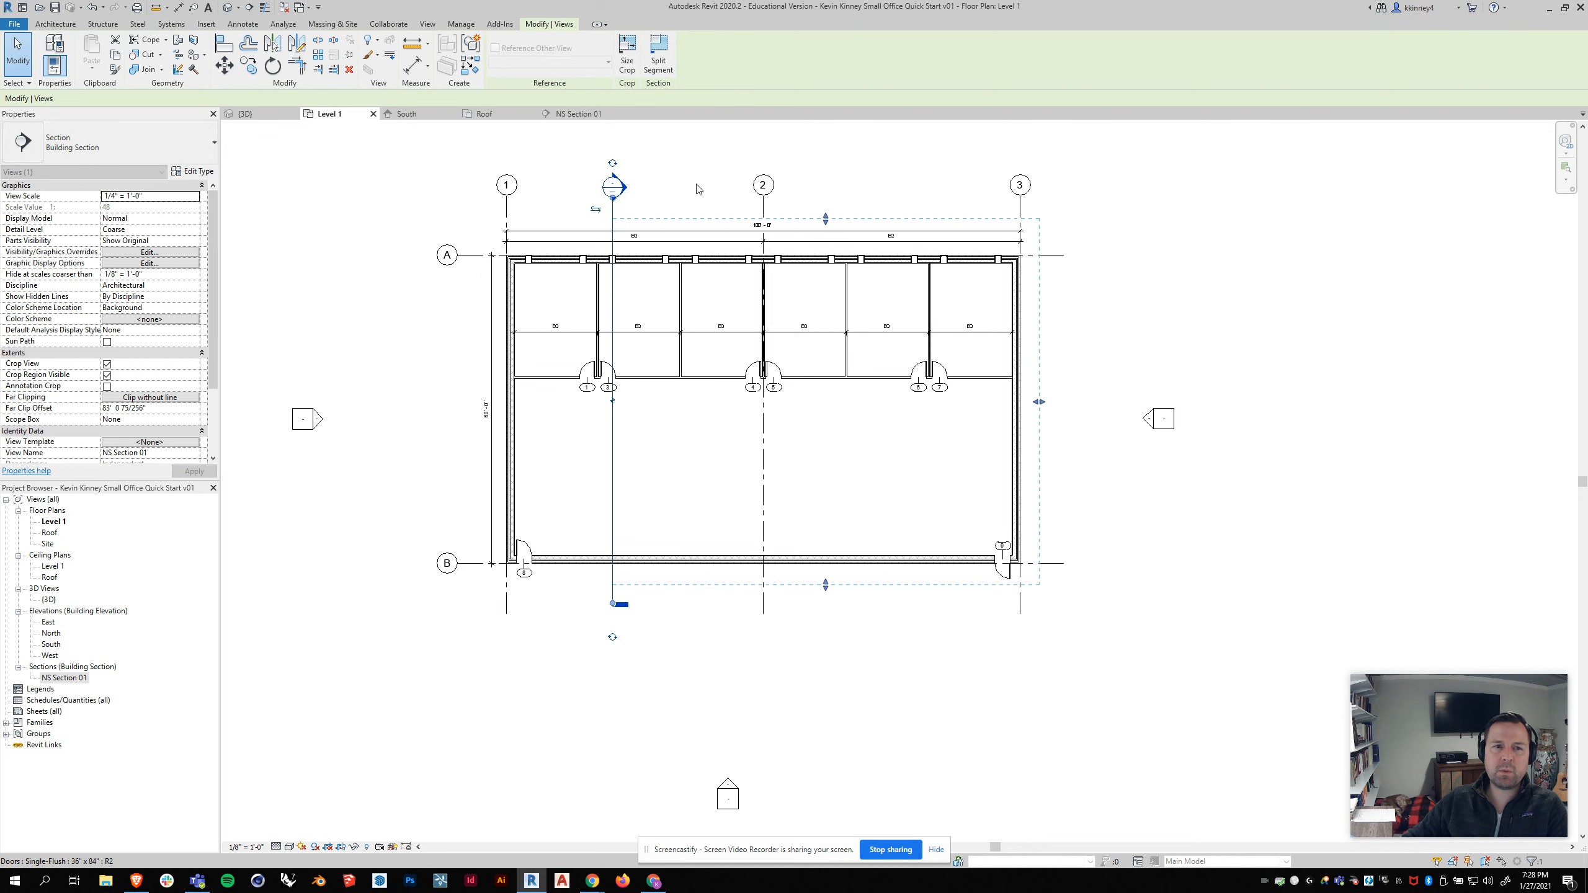
pyautogui.doubleClick(613, 186)
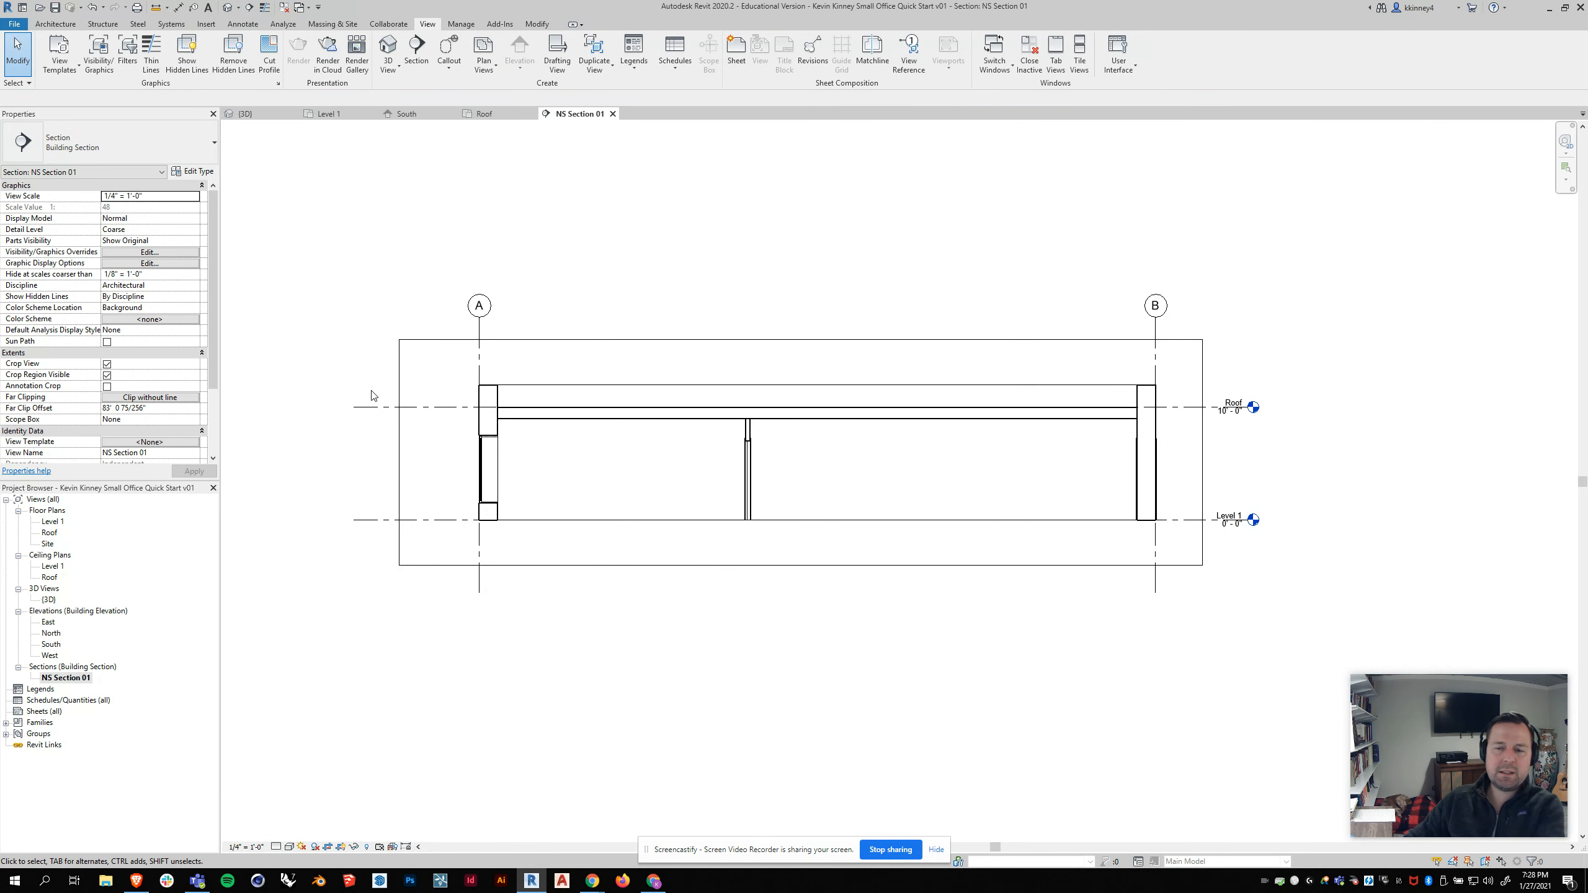
# Step: Hide the section's crop region and set the view's detail level to Fine
pyautogui.click(342, 850)
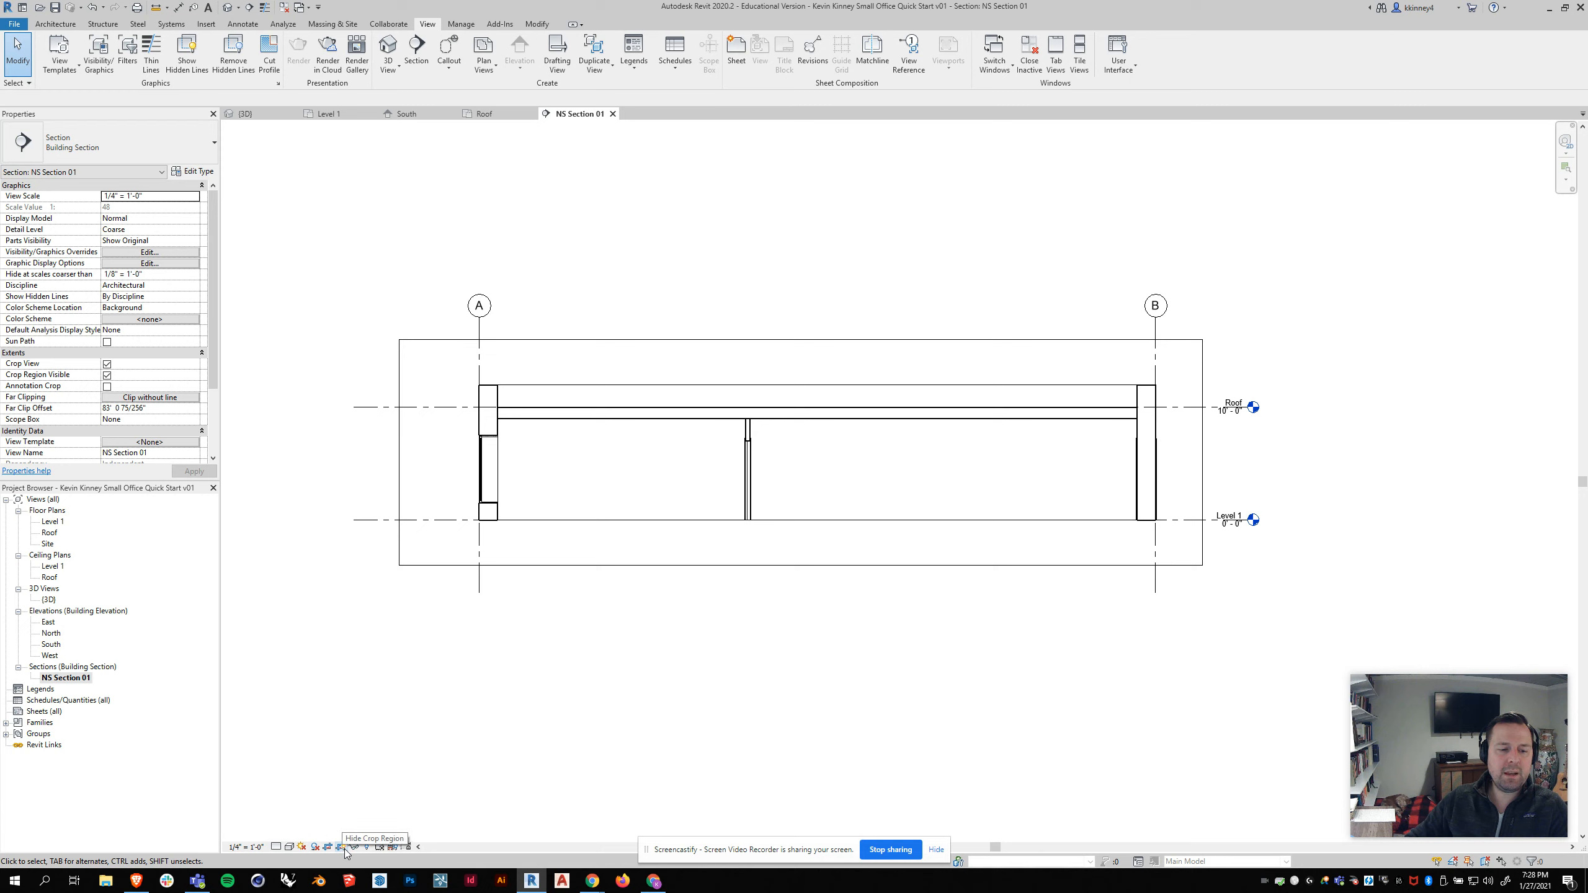
pyautogui.click(342, 849)
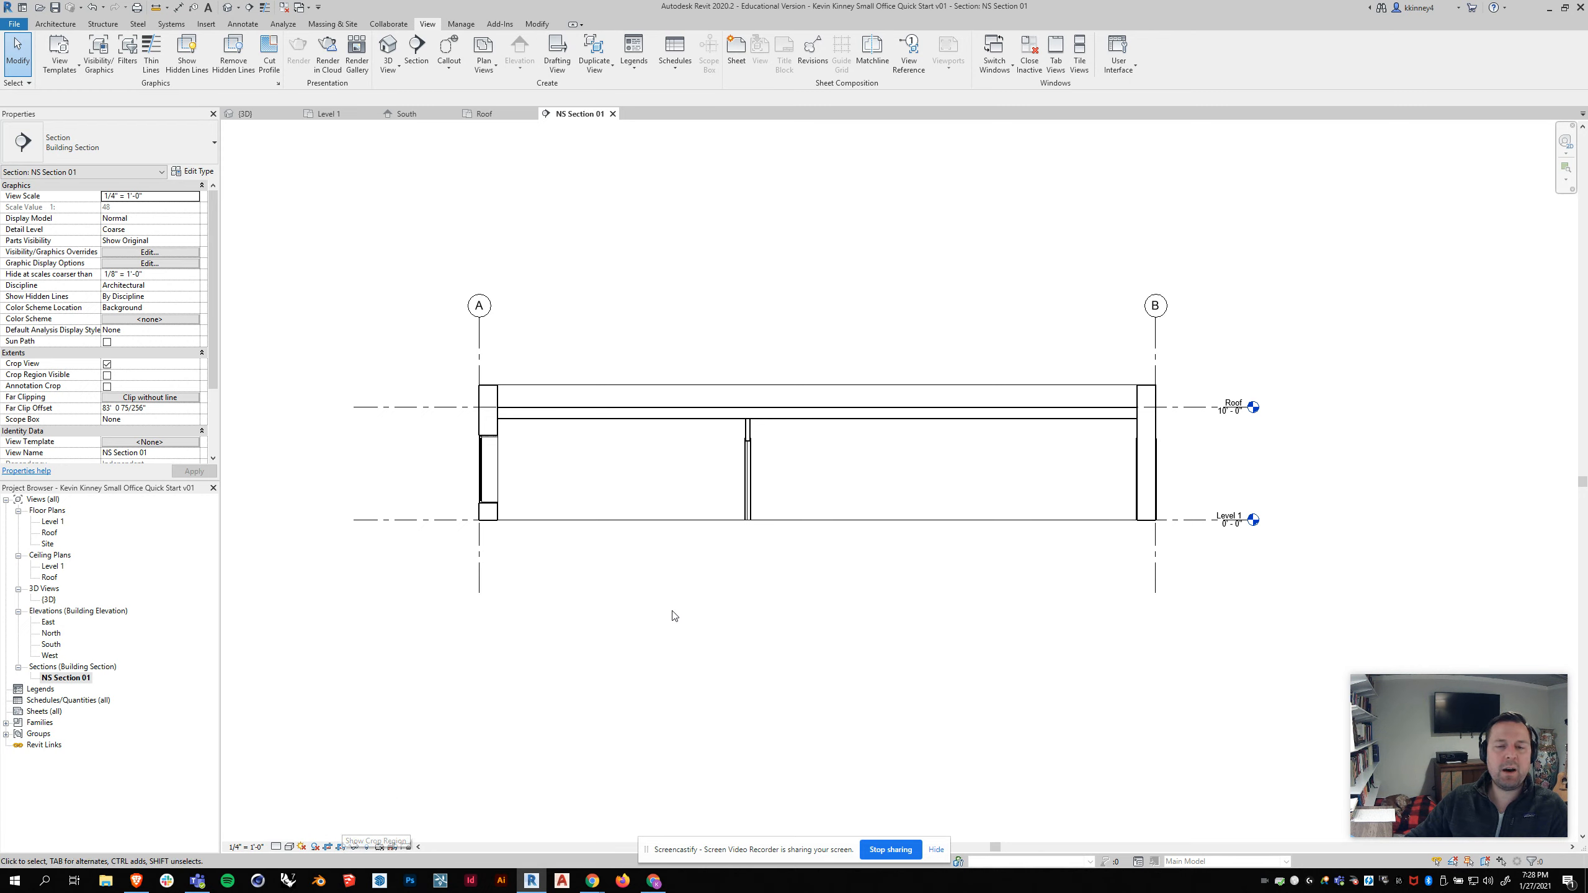
pyautogui.scroll(2, 851, 446)
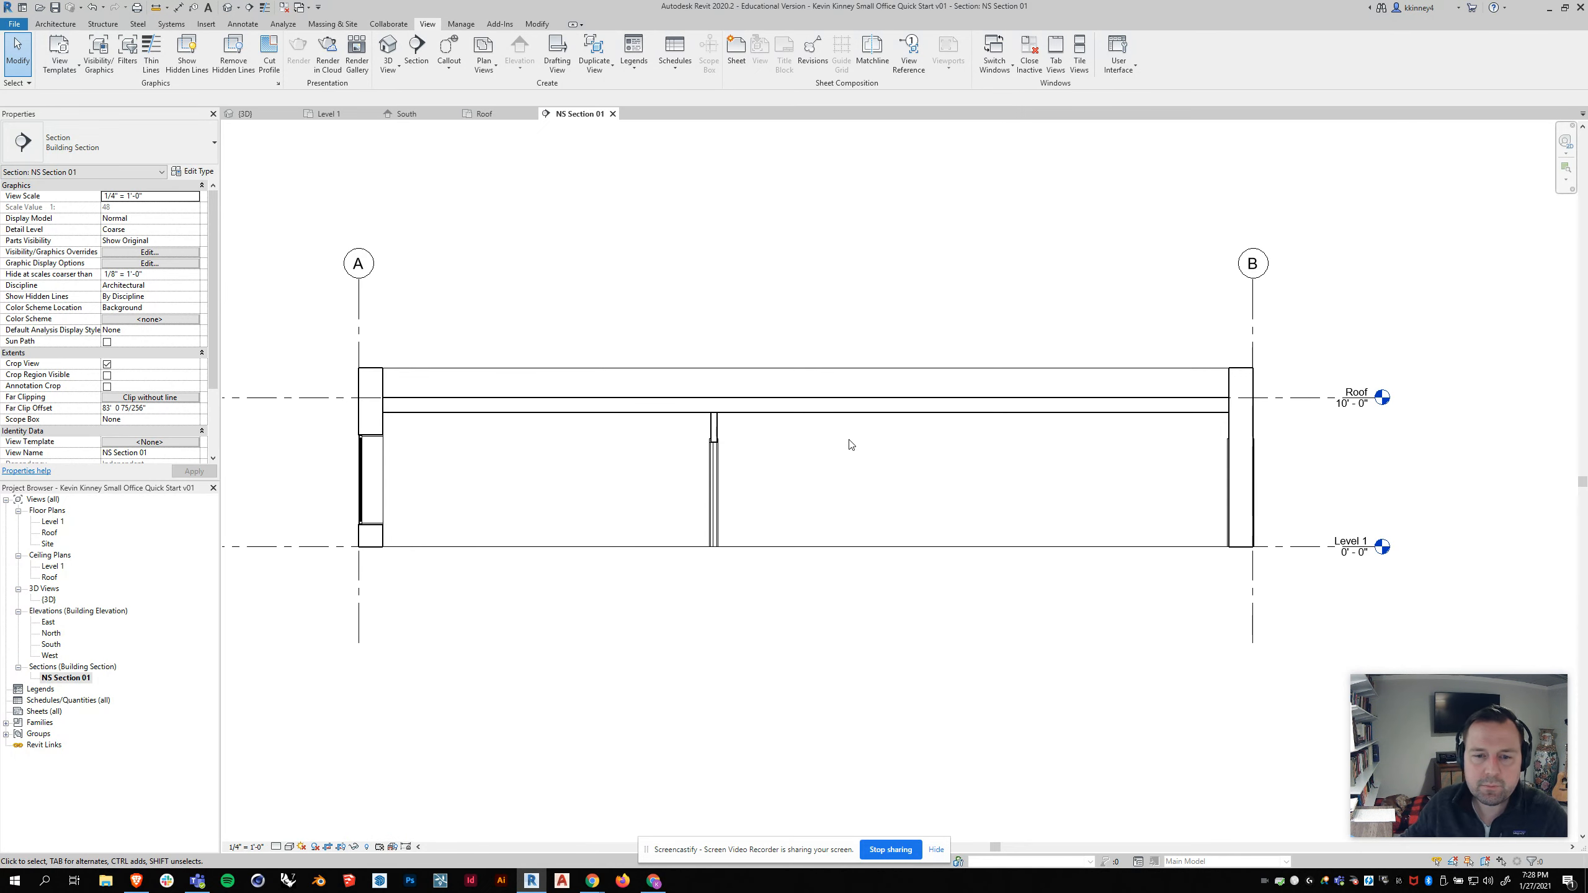
pyautogui.moveTo(798, 507); pyautogui.dragTo(848, 492, button='middle')
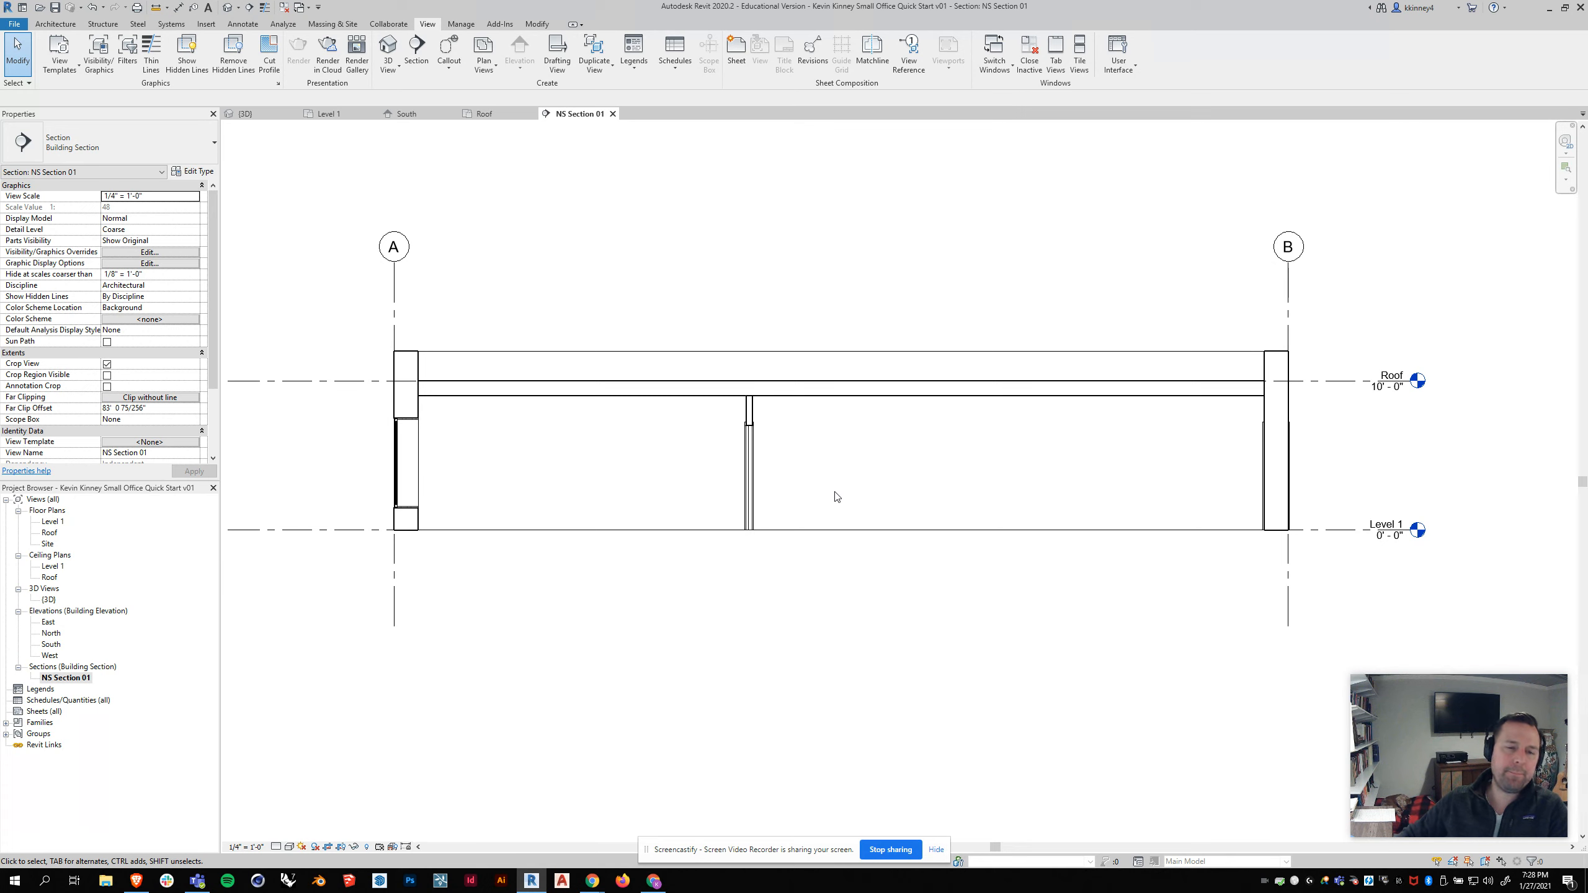
pyautogui.click(276, 847)
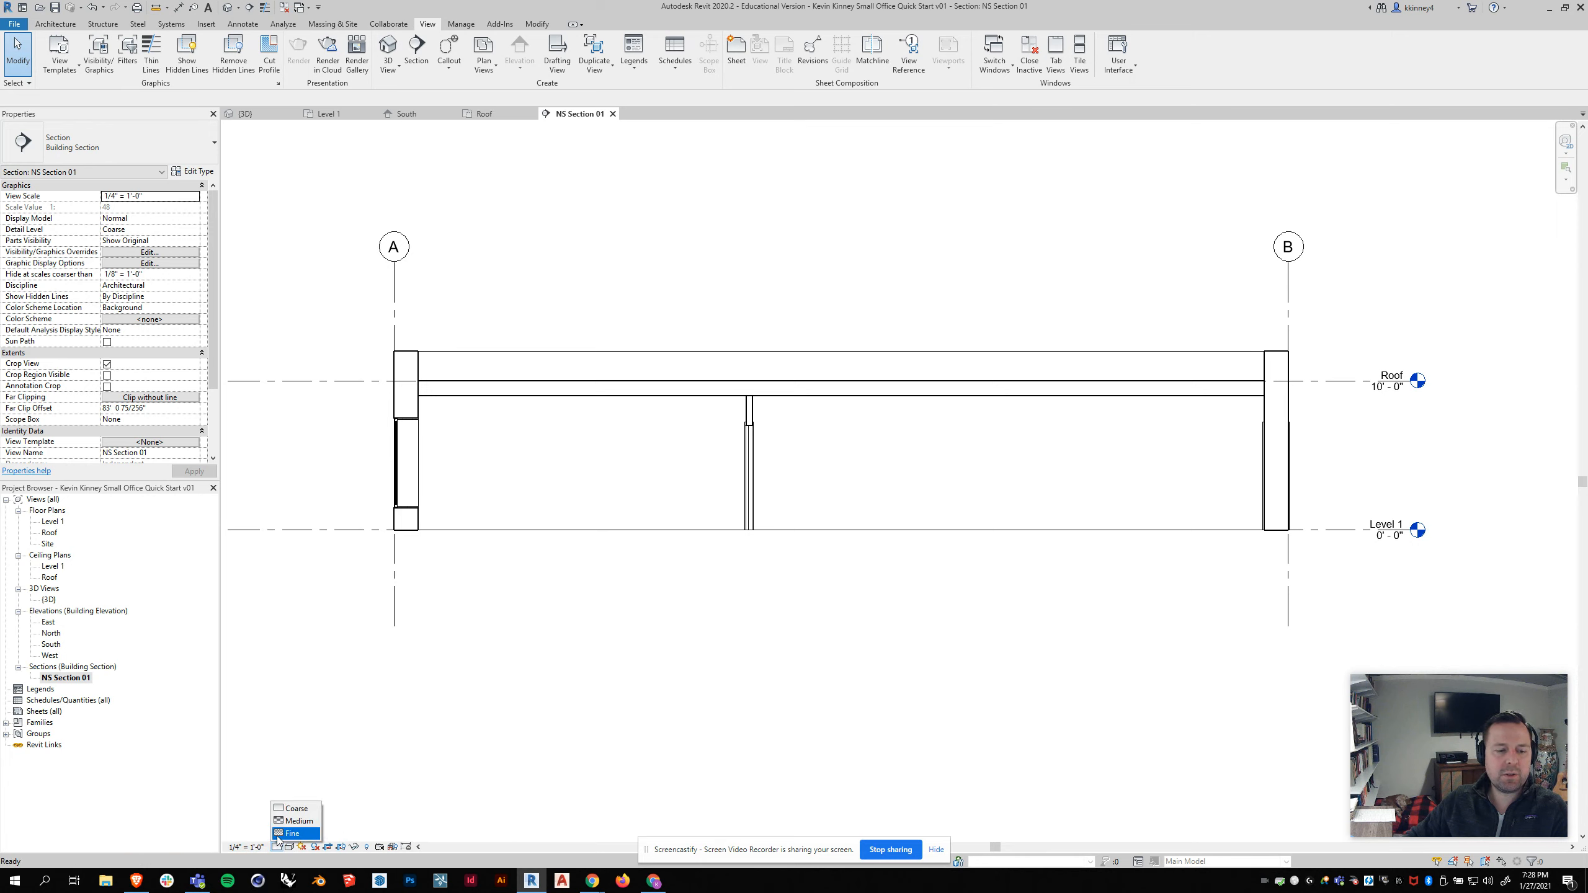
pyautogui.click(282, 839)
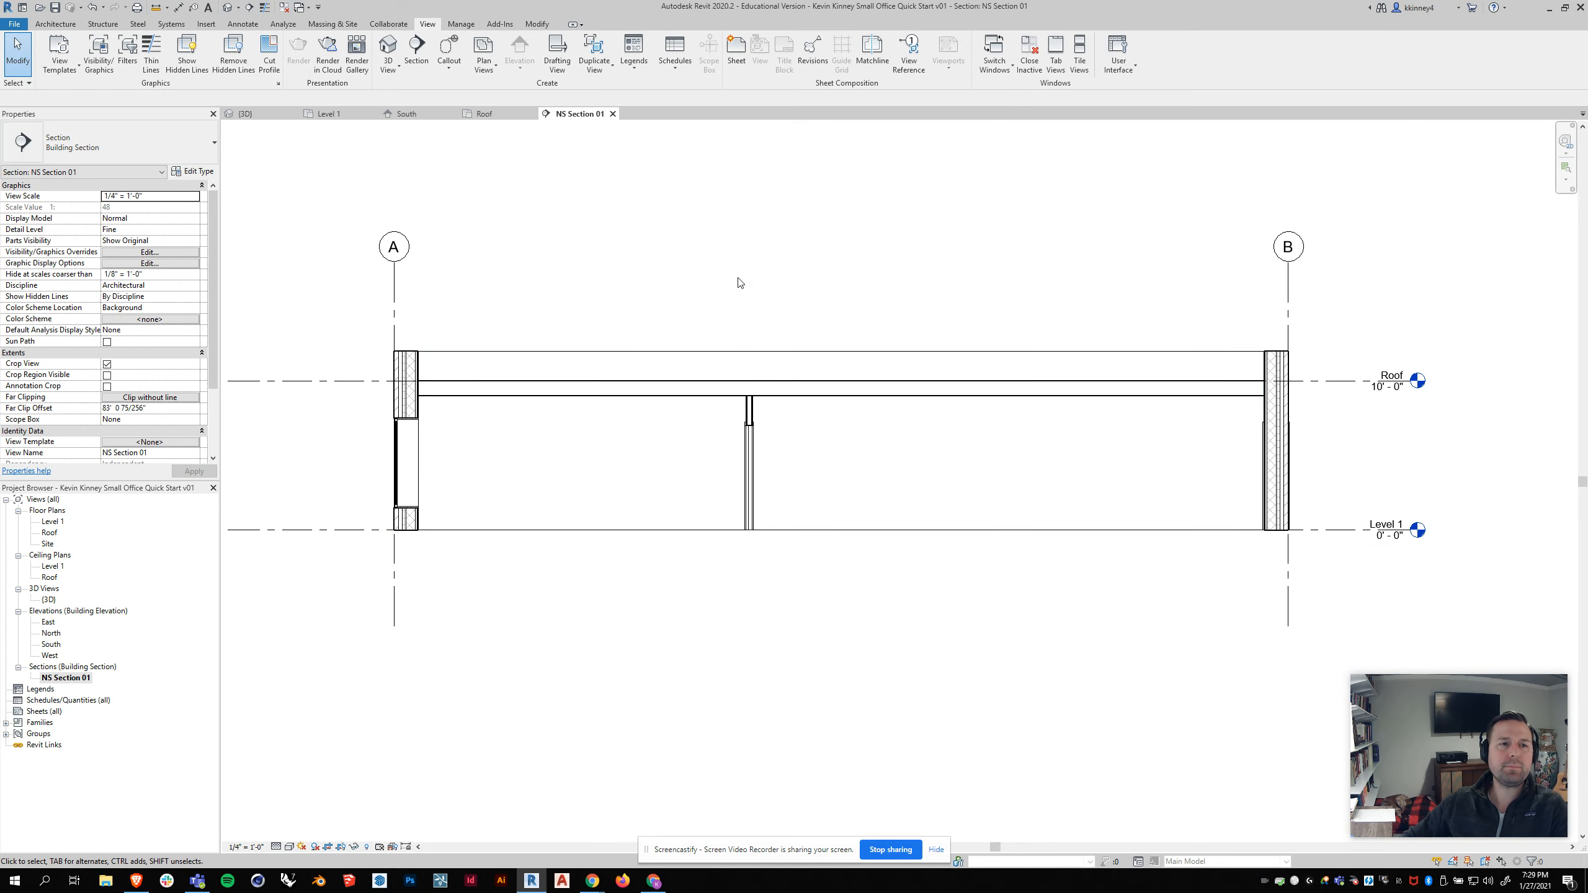
# Step: In the Level 1 plan, start an architectural floor boundary sketch using the rectangle tool
pyautogui.click(328, 113)
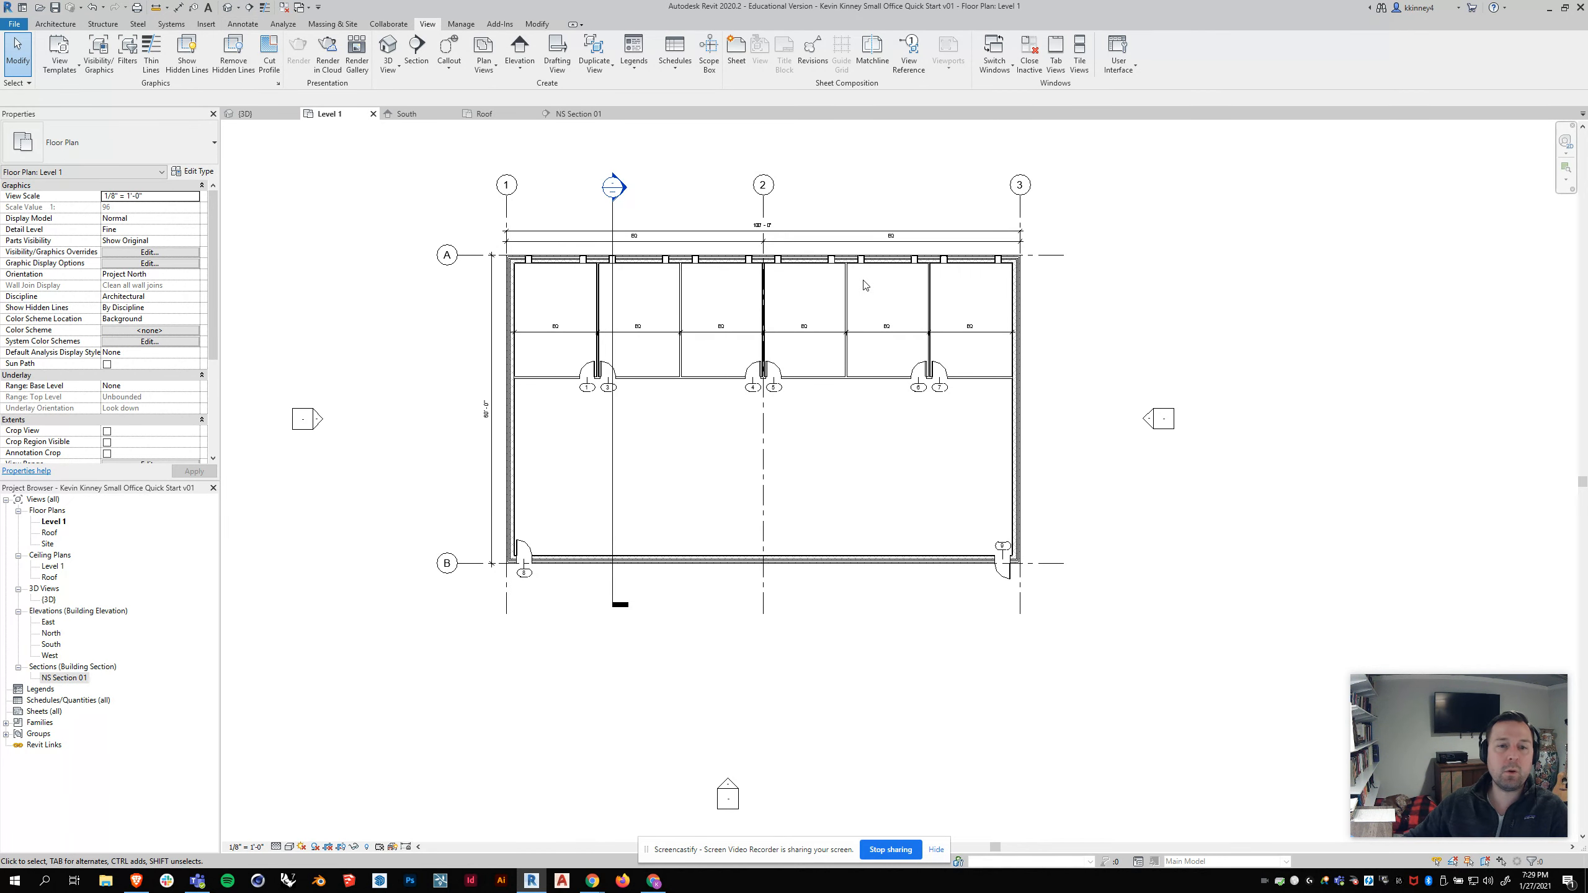
pyautogui.scroll(1, 629, 304)
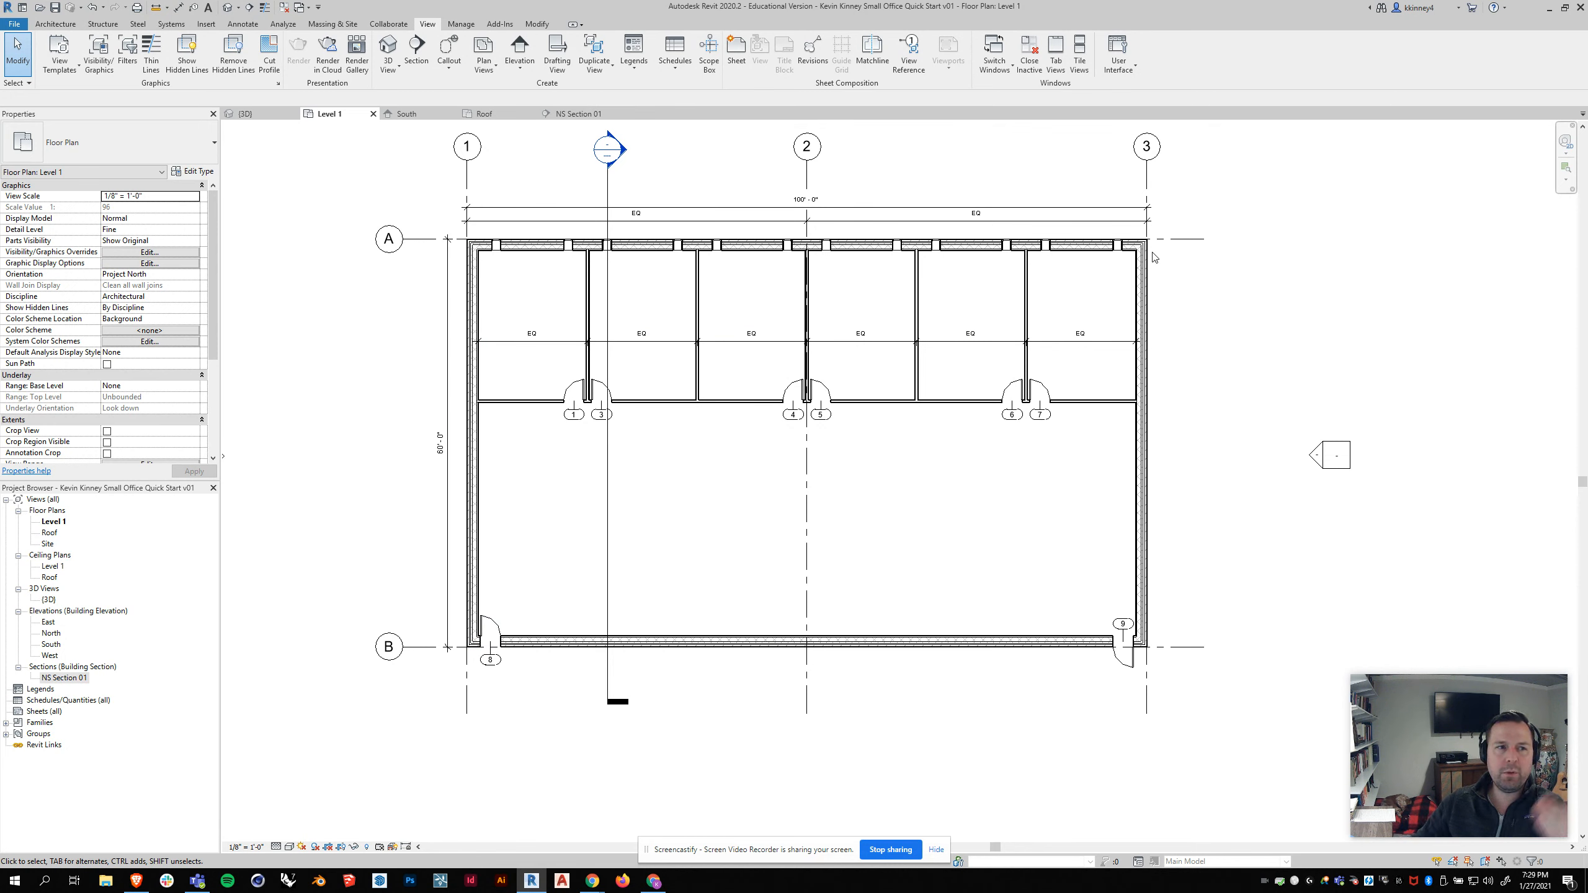
pyautogui.click(44, 23)
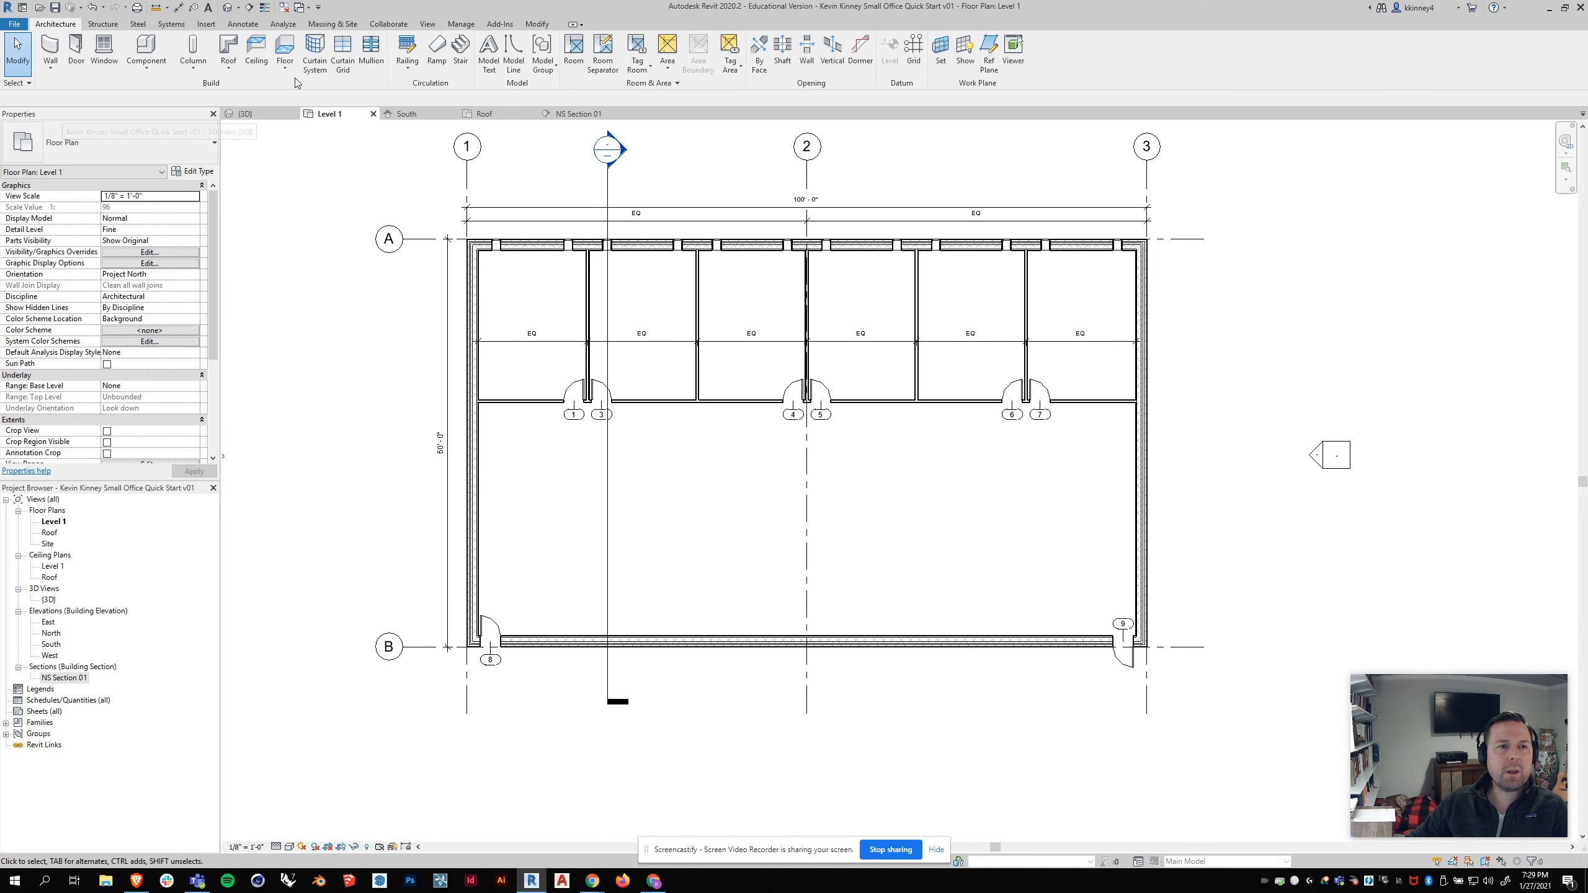
pyautogui.click(289, 72)
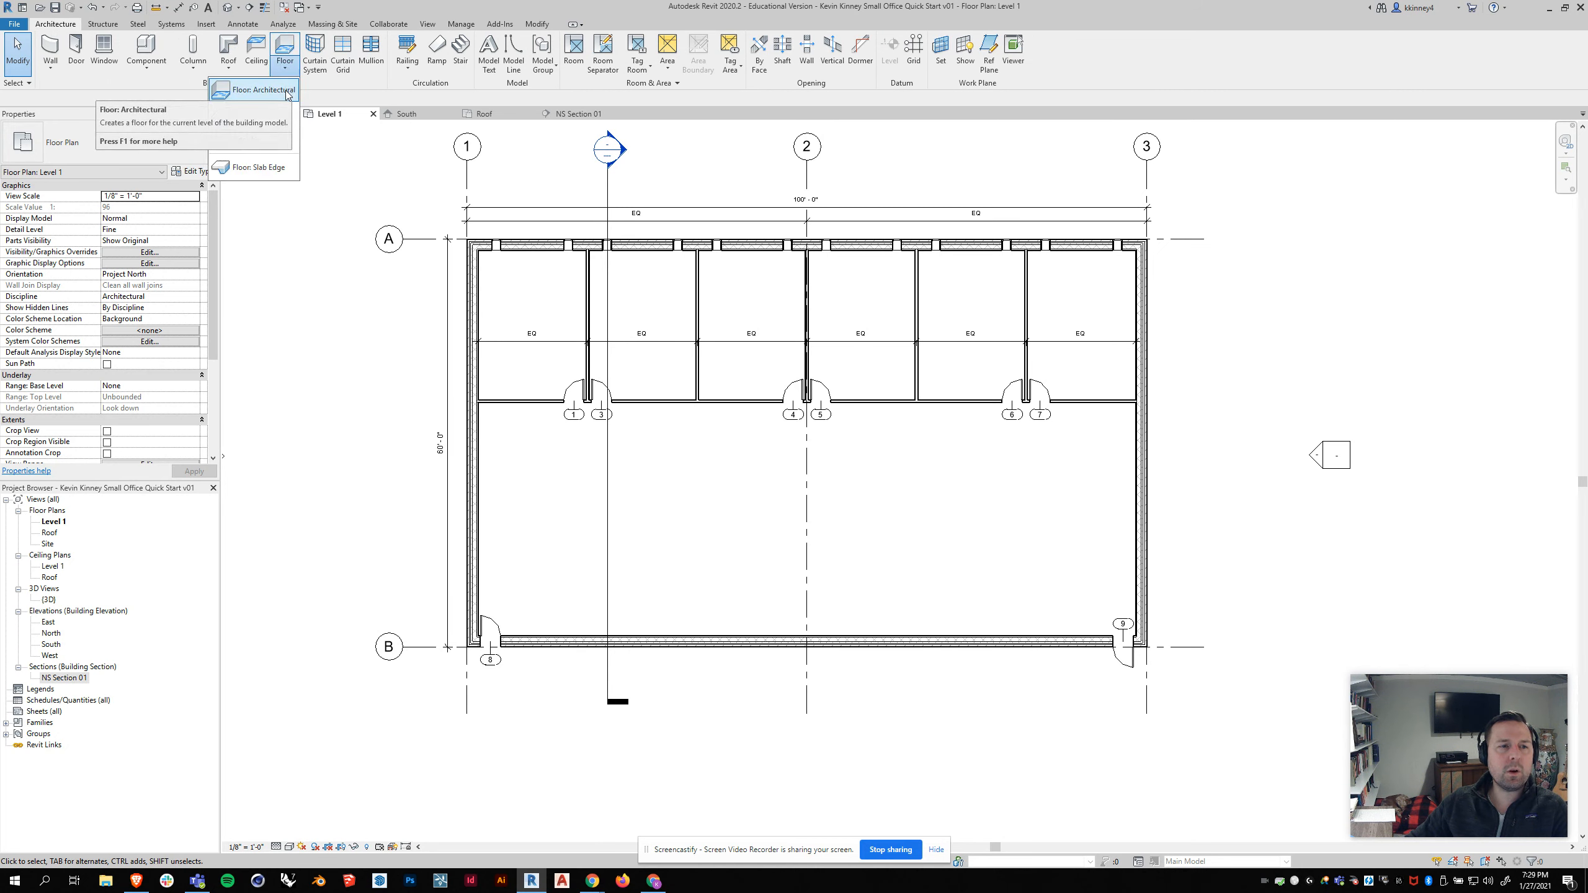
pyautogui.click(287, 91)
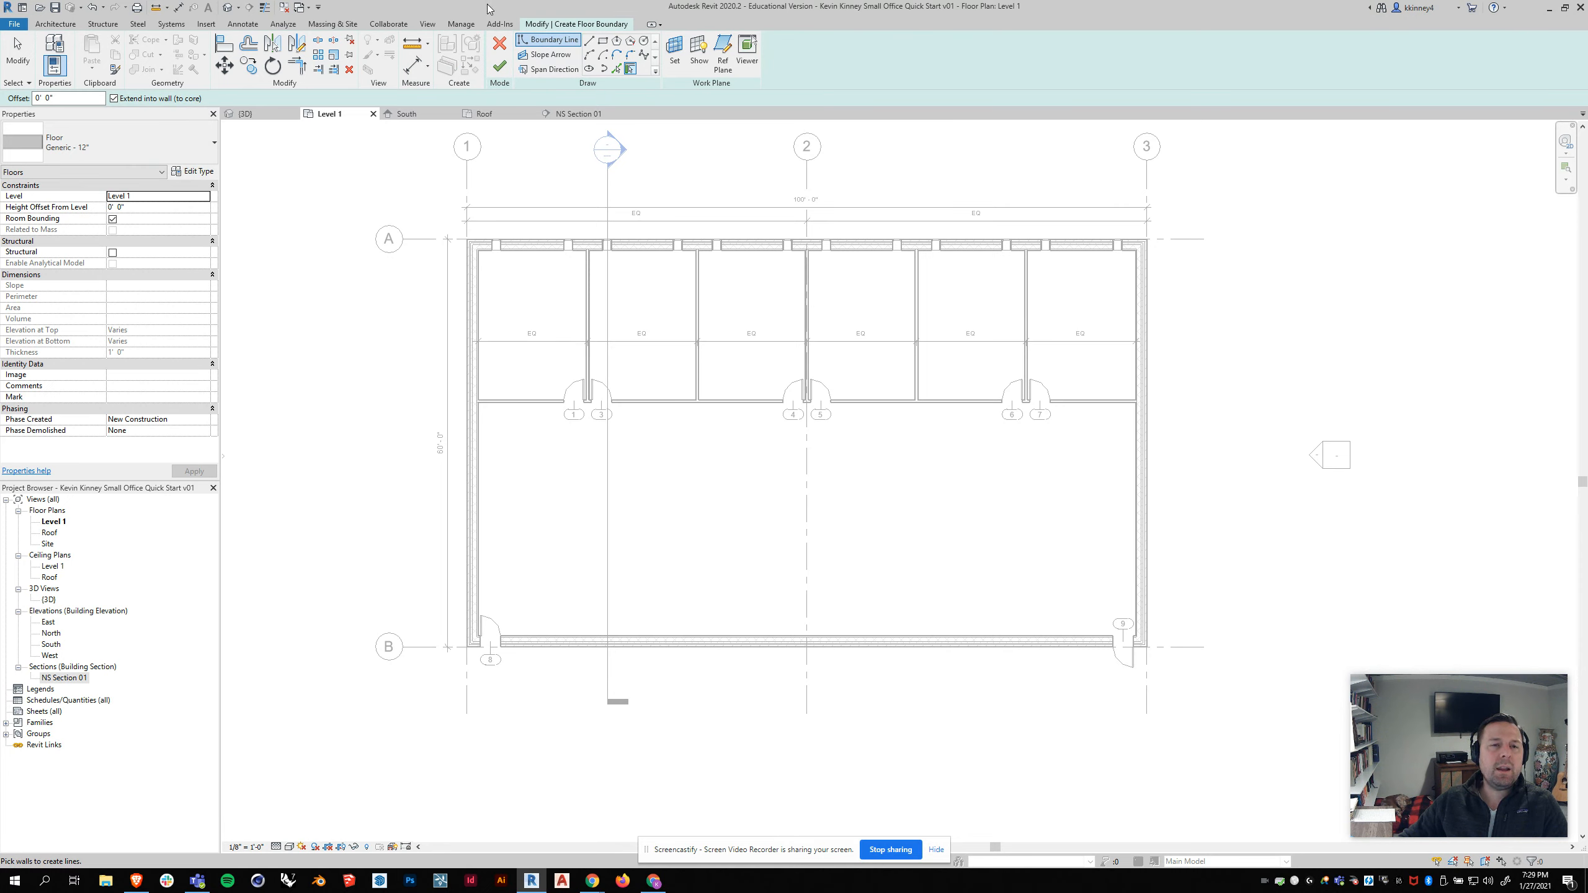
pyautogui.click(602, 41)
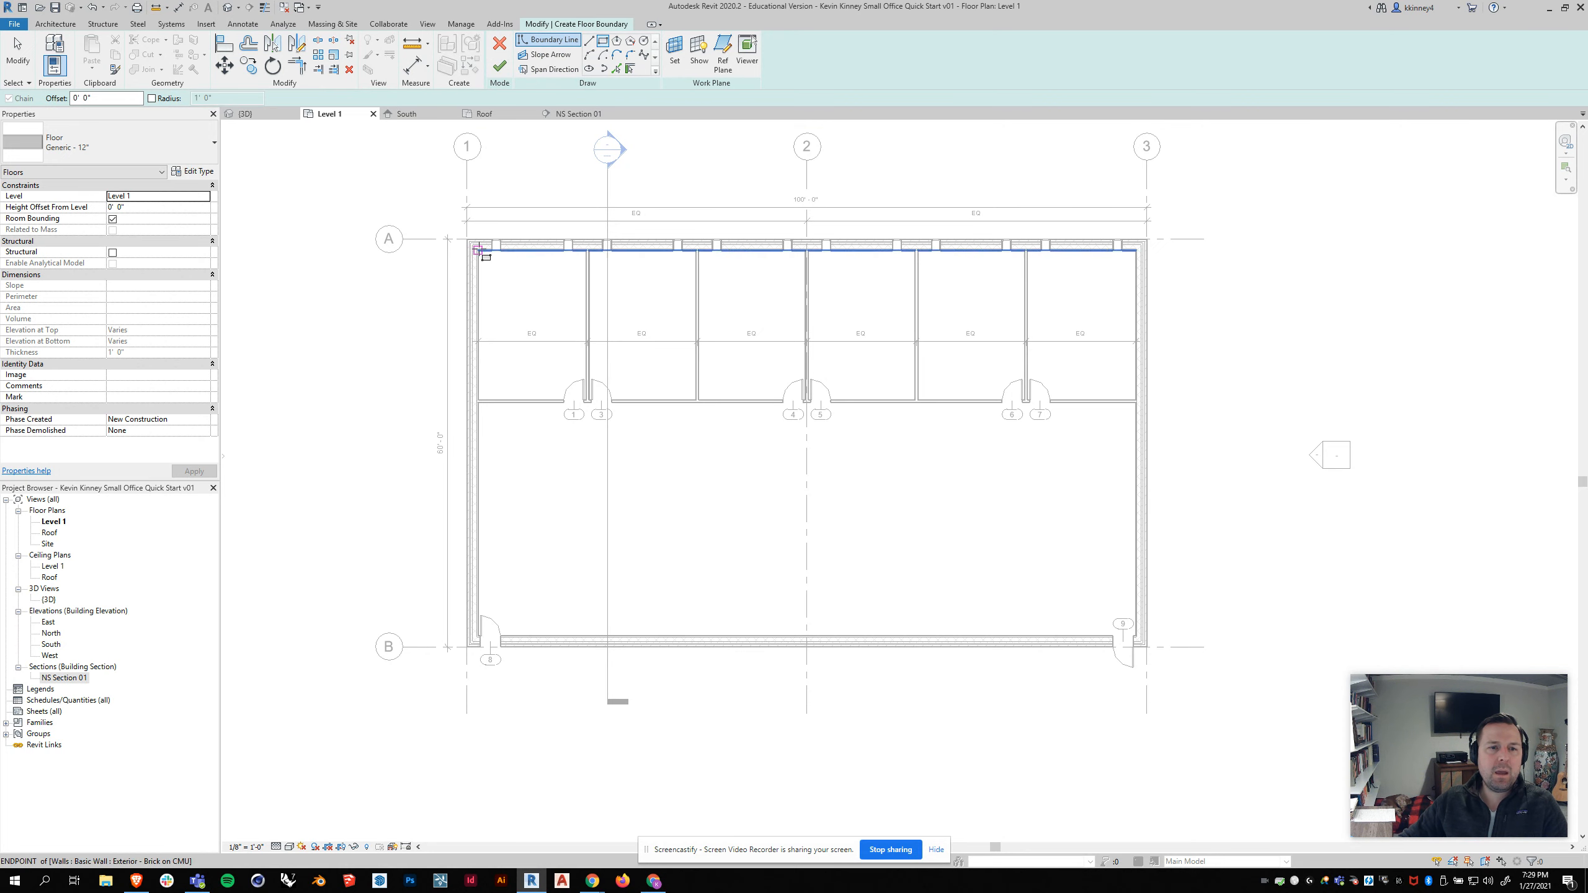
pyautogui.scroll(5, 470, 244)
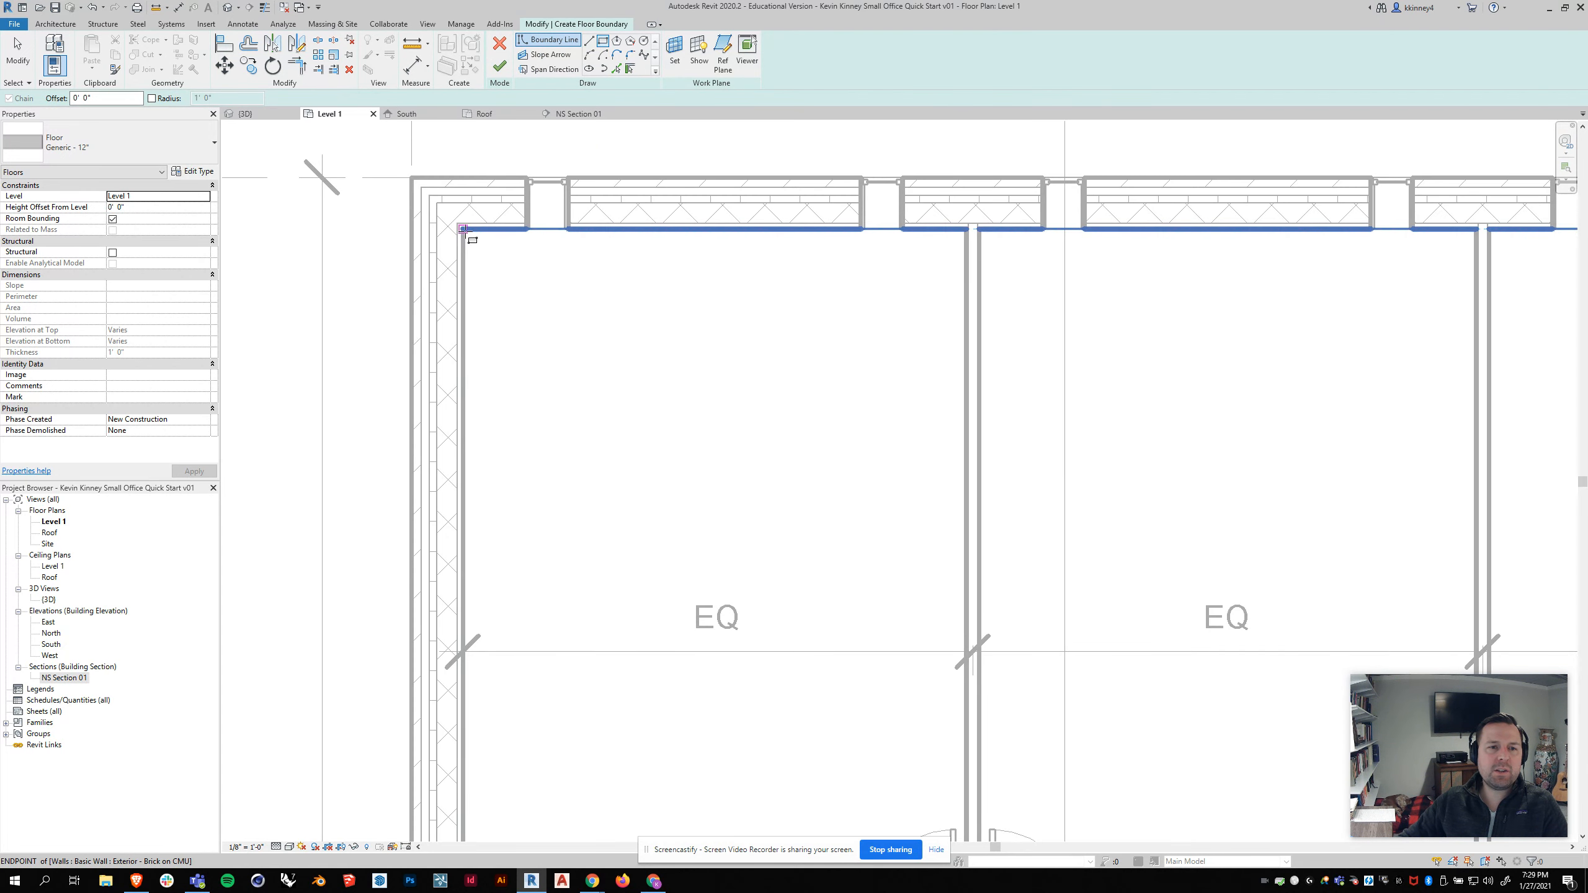
pyautogui.click(464, 229)
pyautogui.scroll(-5, 466, 231)
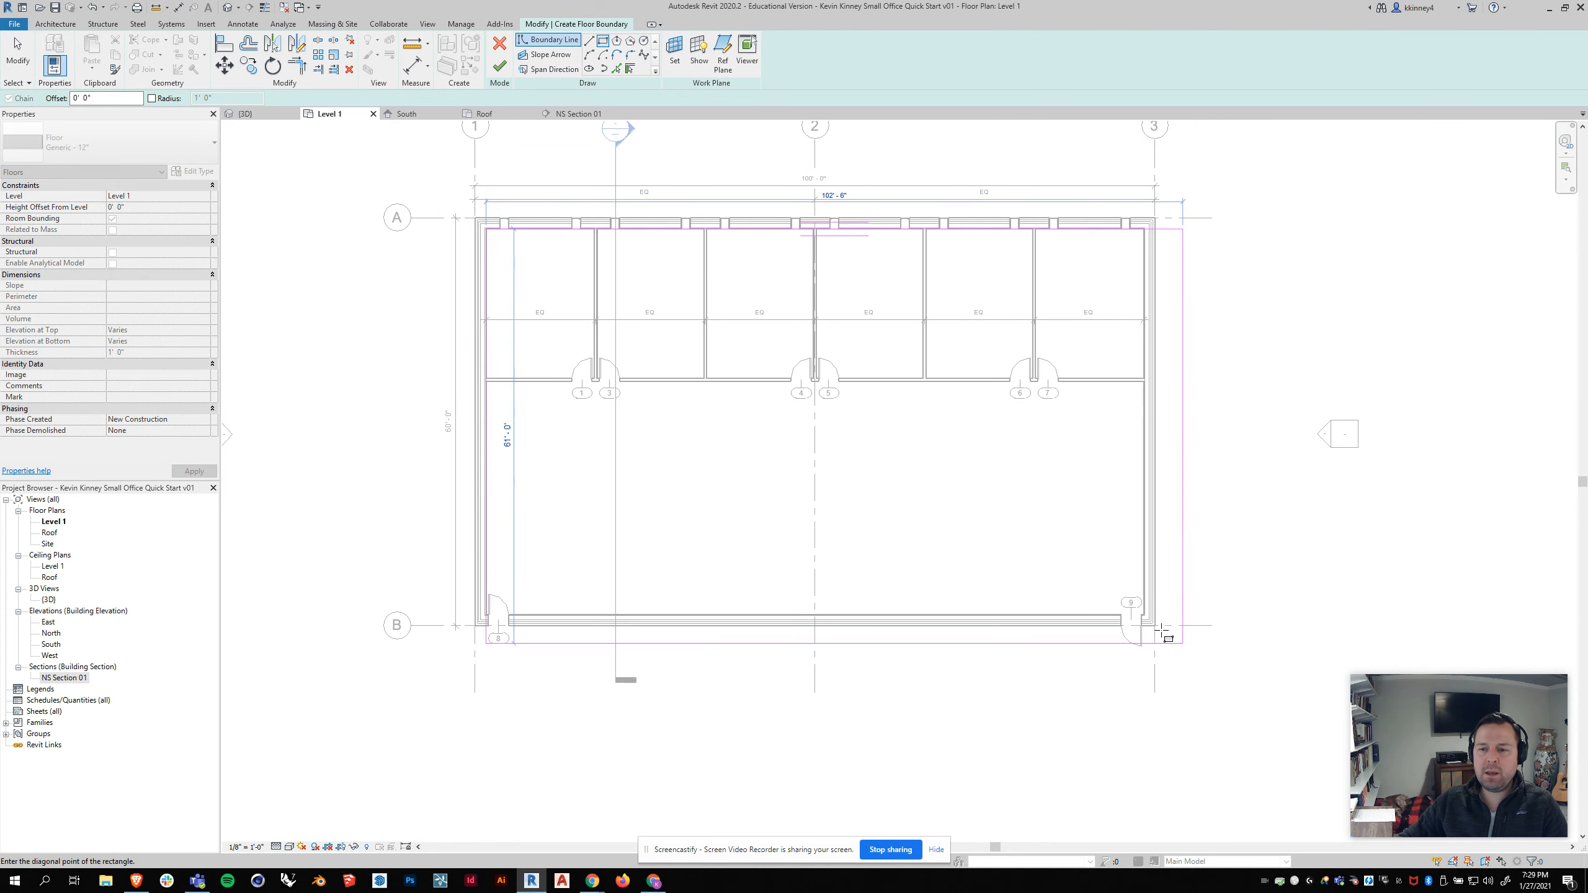
pyautogui.scroll(5, 1161, 631)
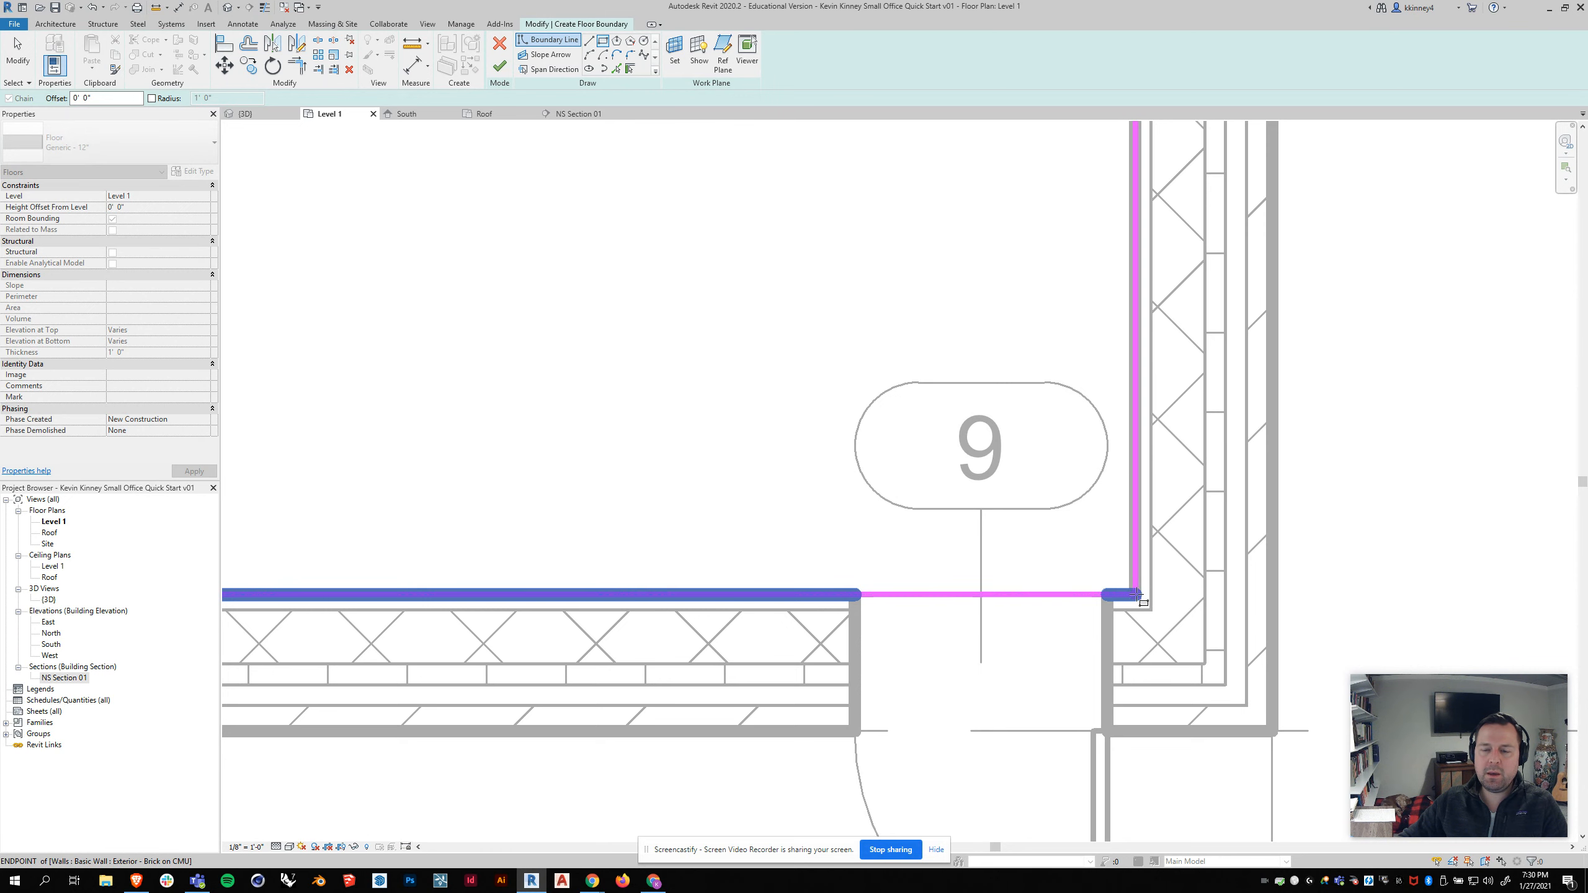
pyautogui.scroll(-4, 1136, 593)
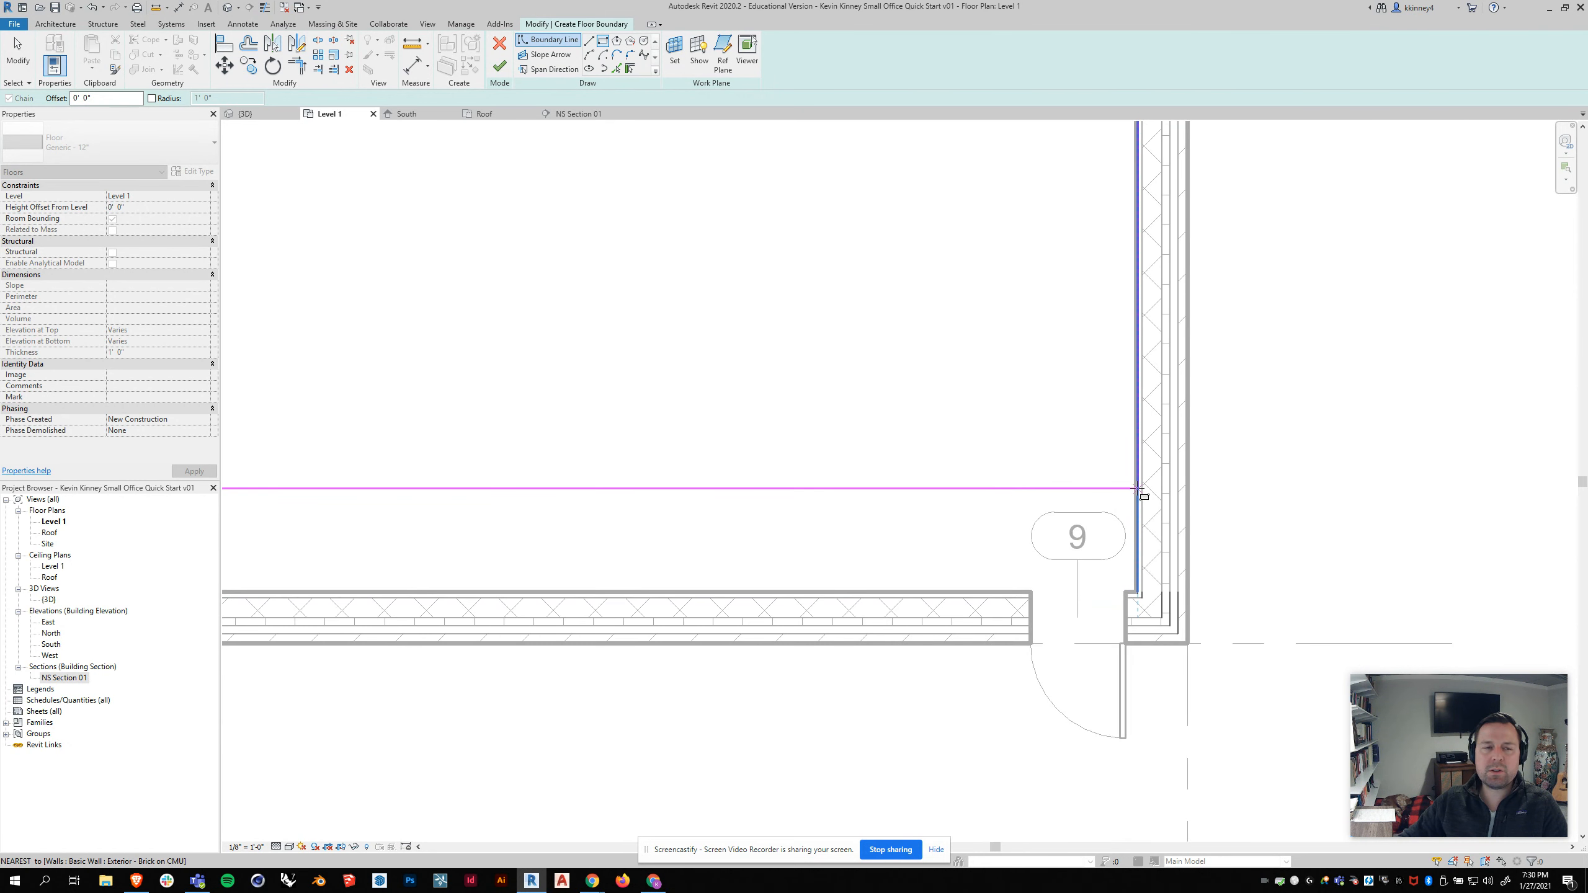
pyautogui.click(268, 8)
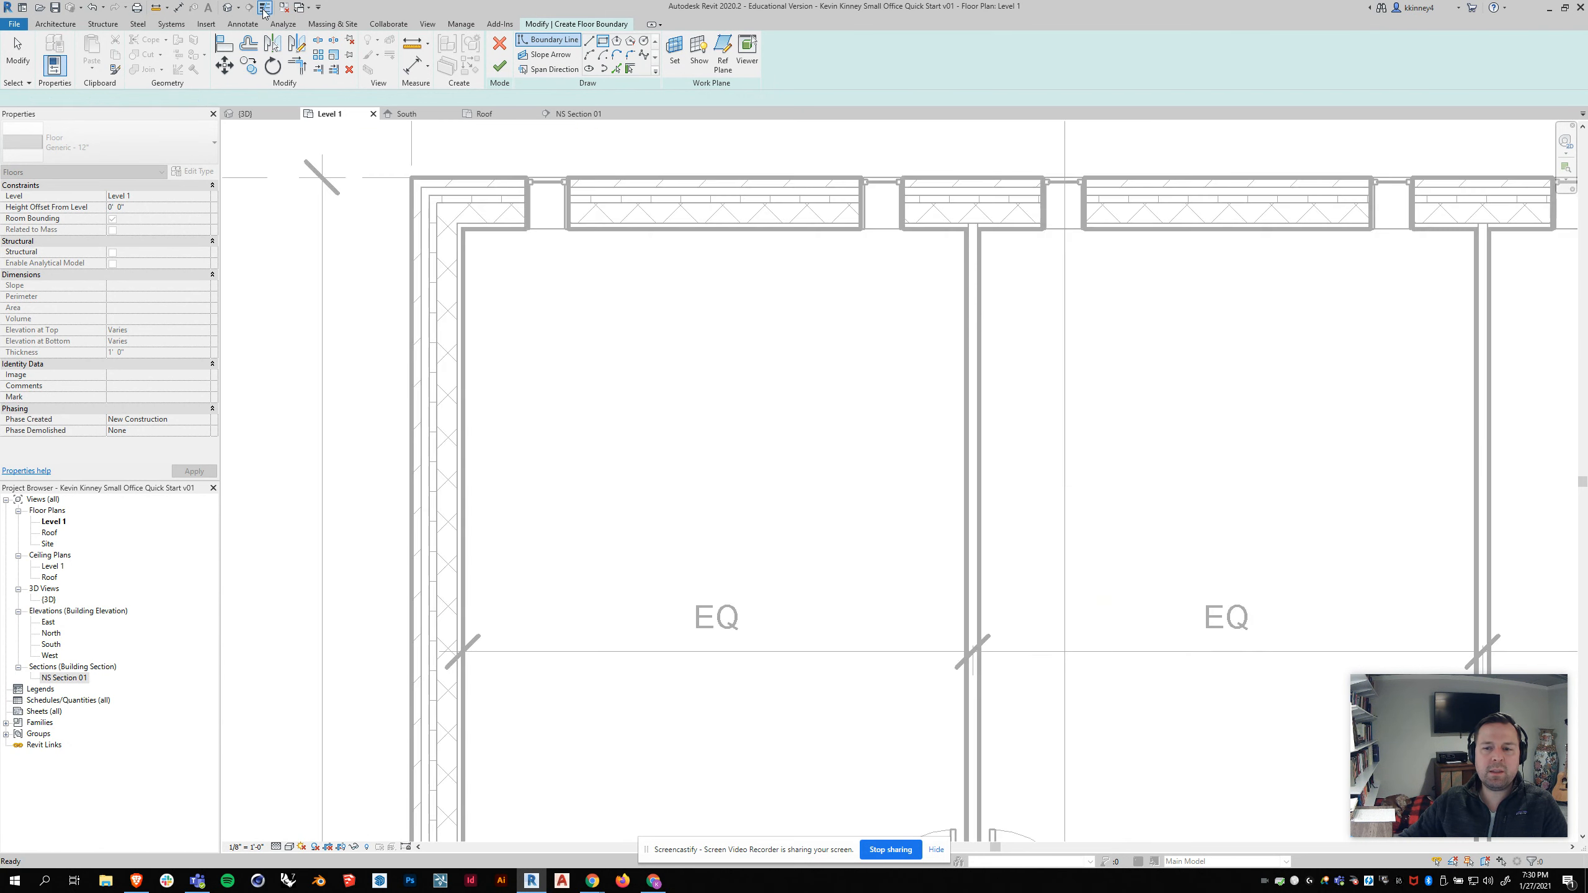
# Step: Sketch a rectangular floor boundary from the interior northwest corner to the interior southeast corner of the exterior walls
pyautogui.scroll(-2, 529, 325)
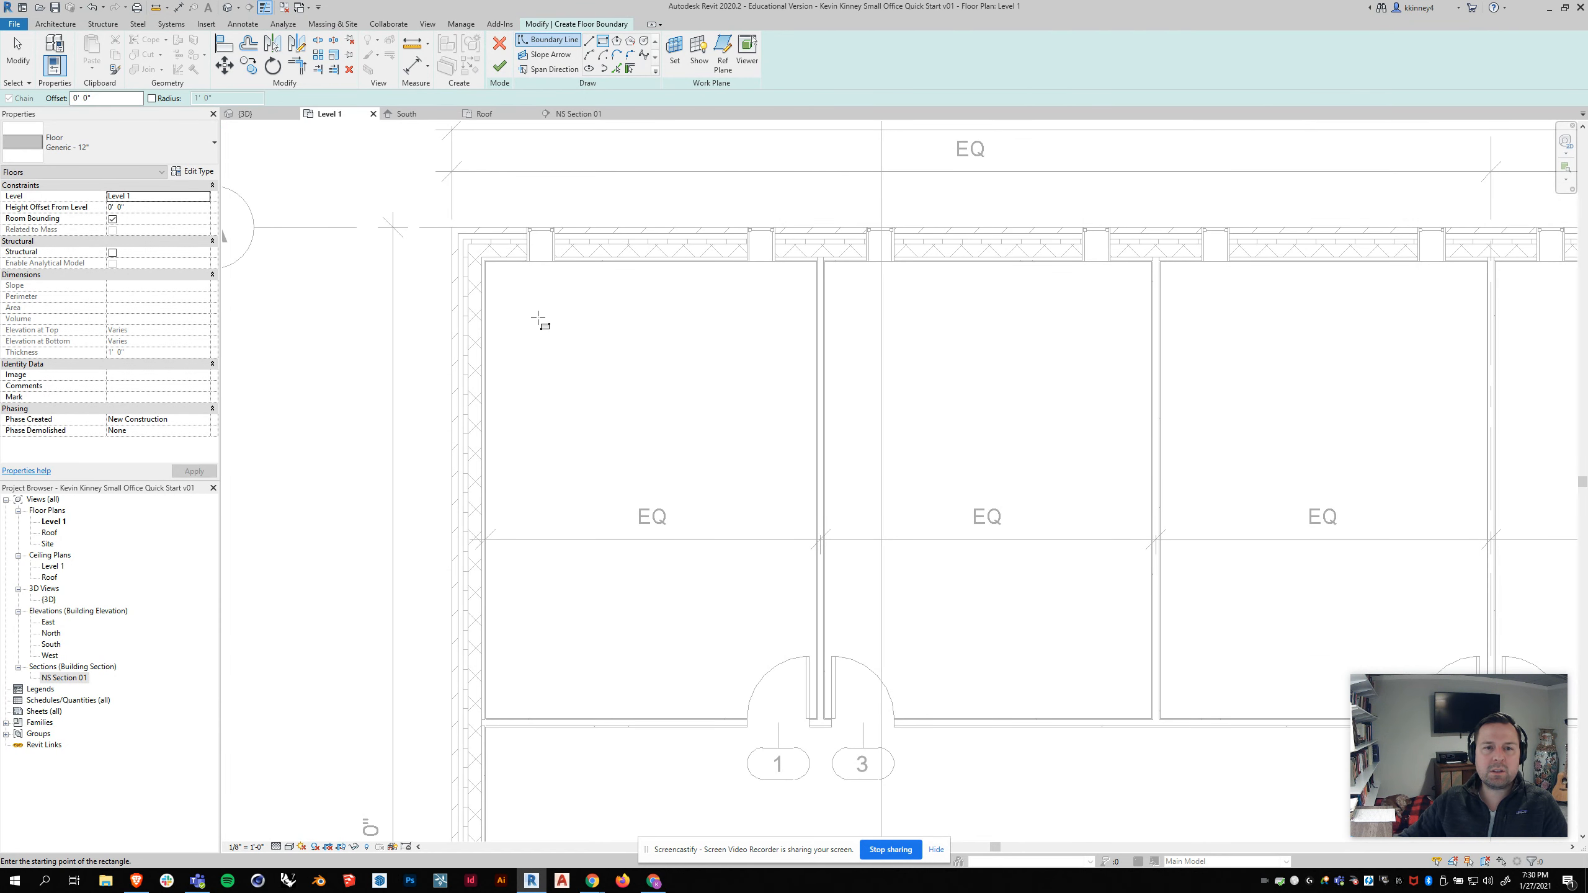
pyautogui.scroll(2, 488, 280)
pyautogui.scroll(2, 487, 256)
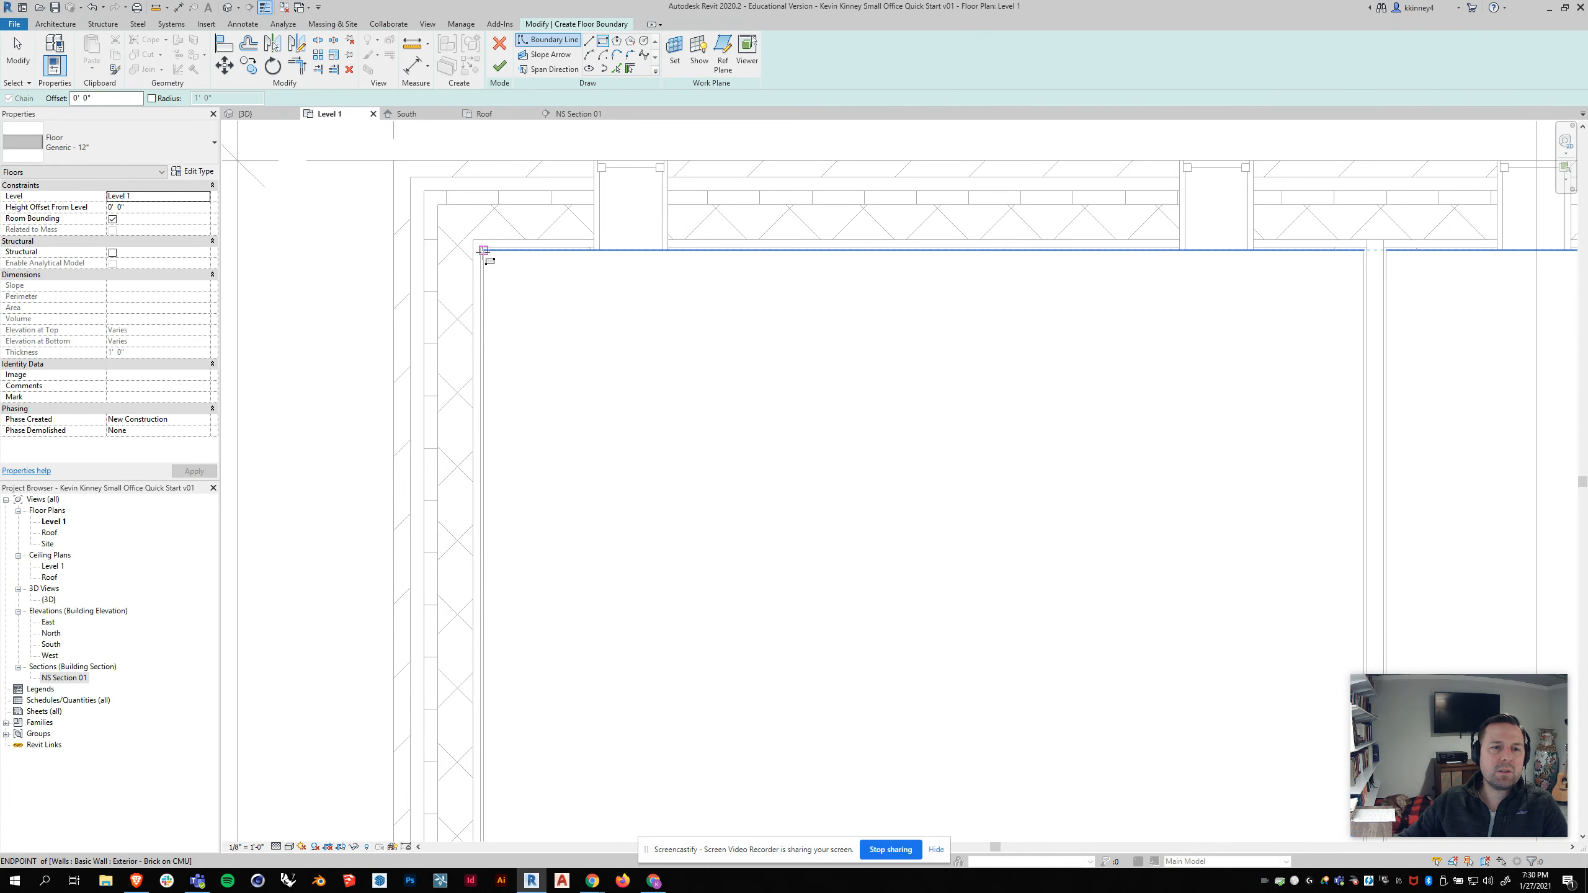
pyautogui.scroll(1, 483, 250)
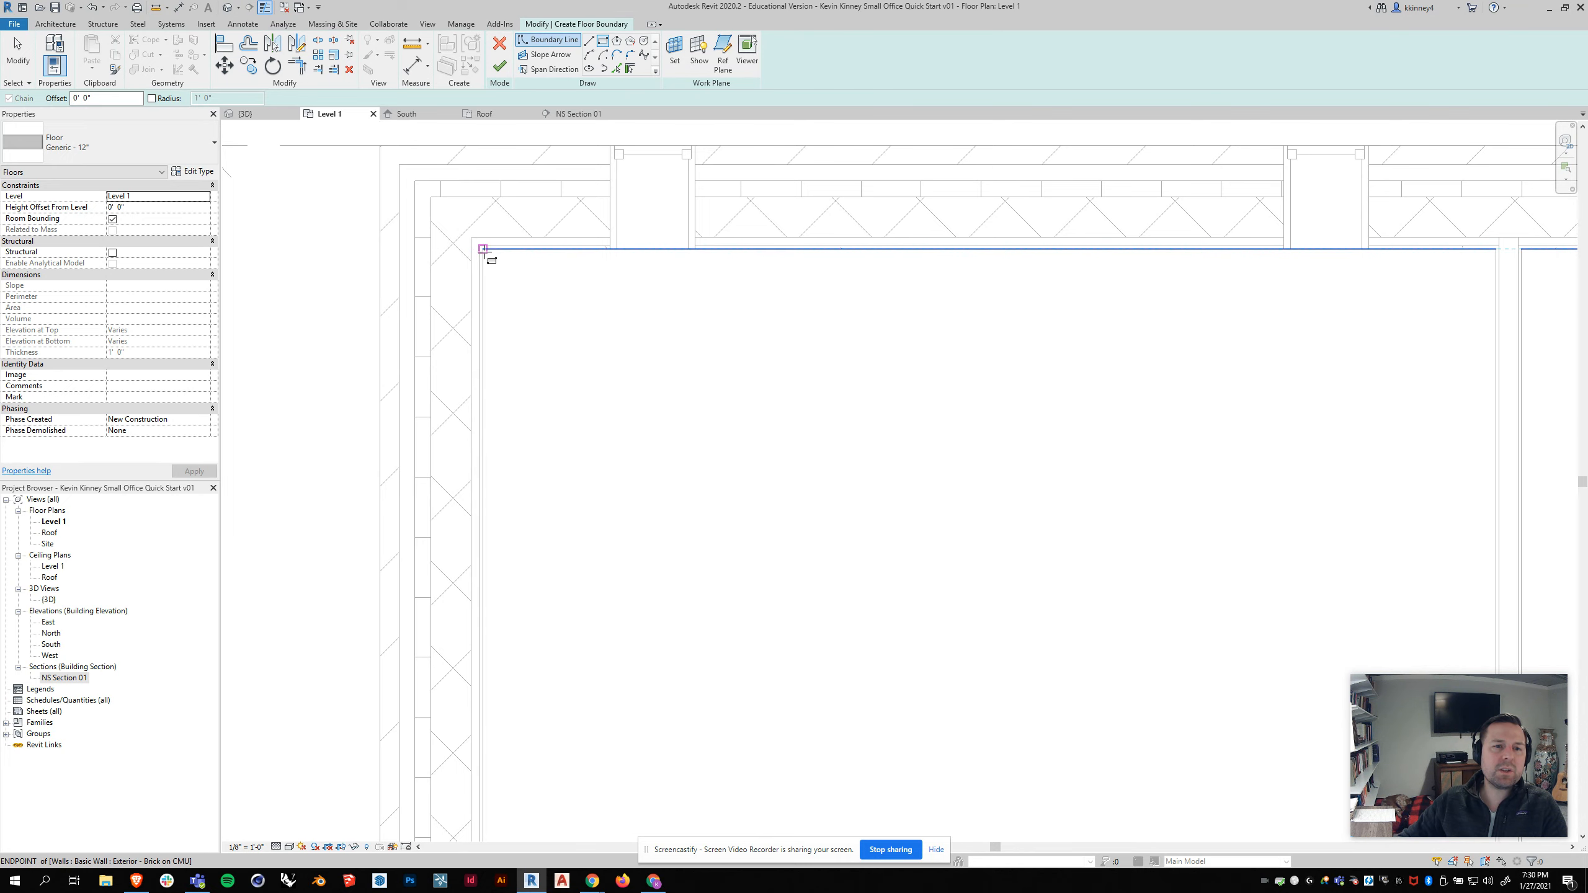
pyautogui.click(484, 250)
pyautogui.scroll(-6, 624, 359)
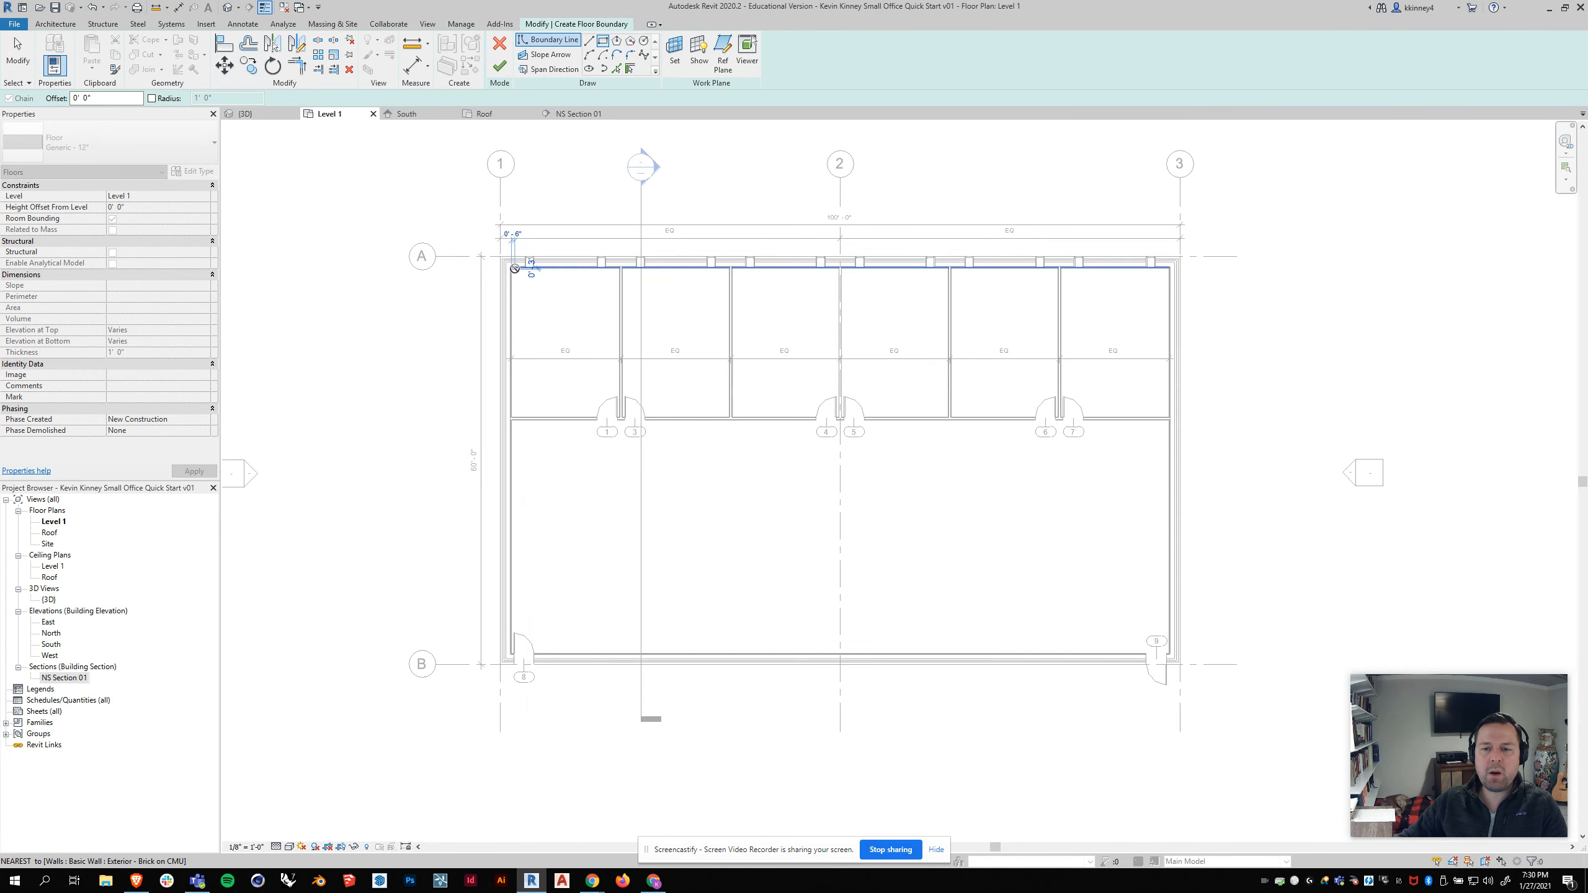
pyautogui.scroll(8, 974, 531)
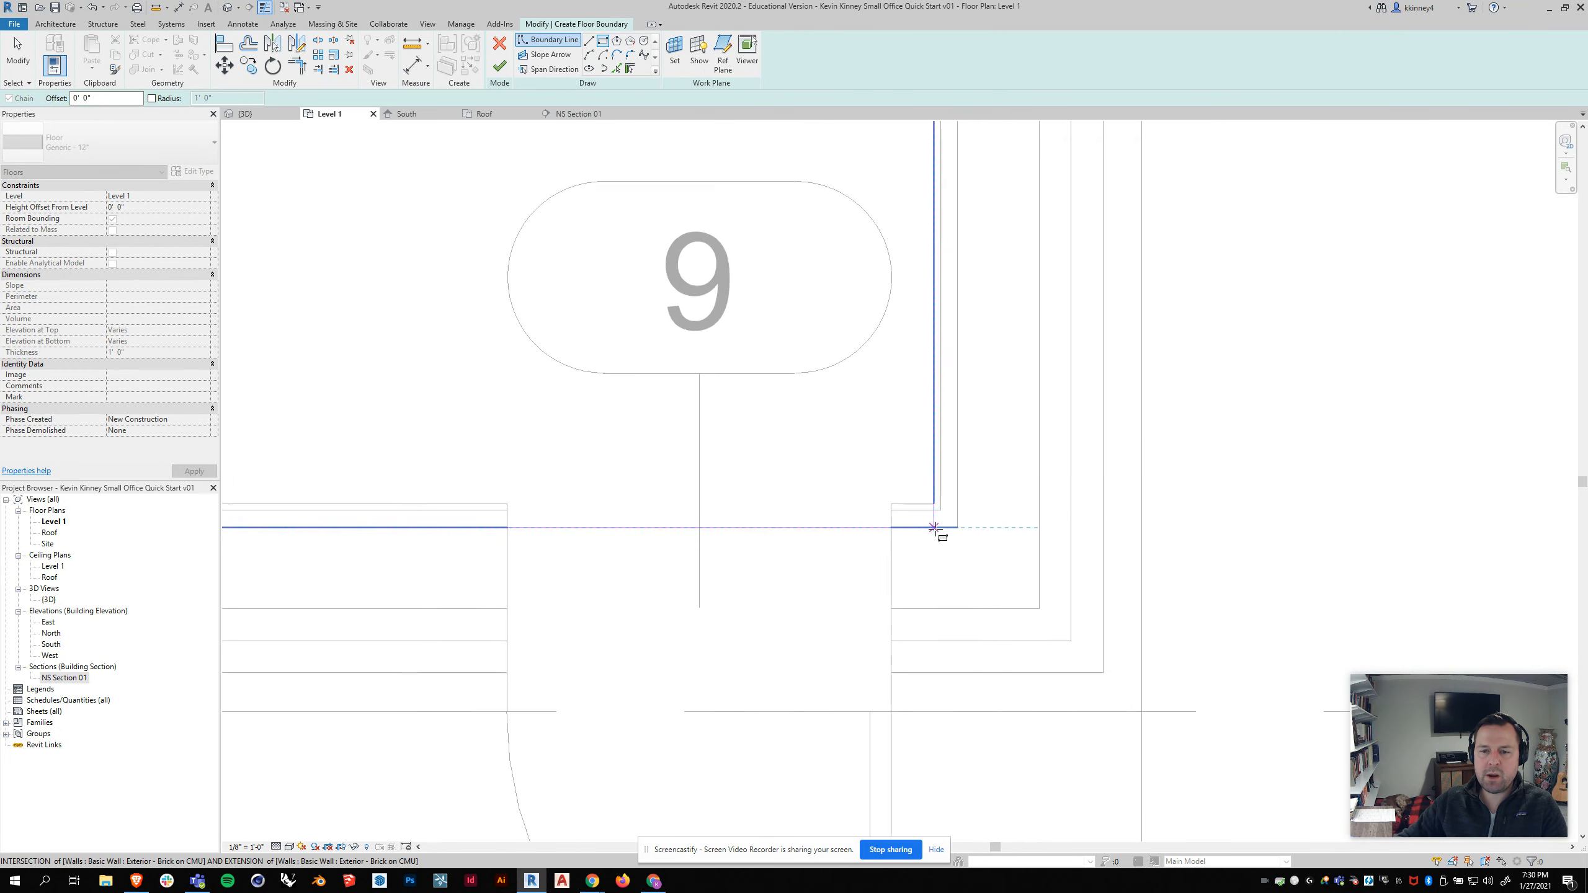
pyautogui.click(933, 500)
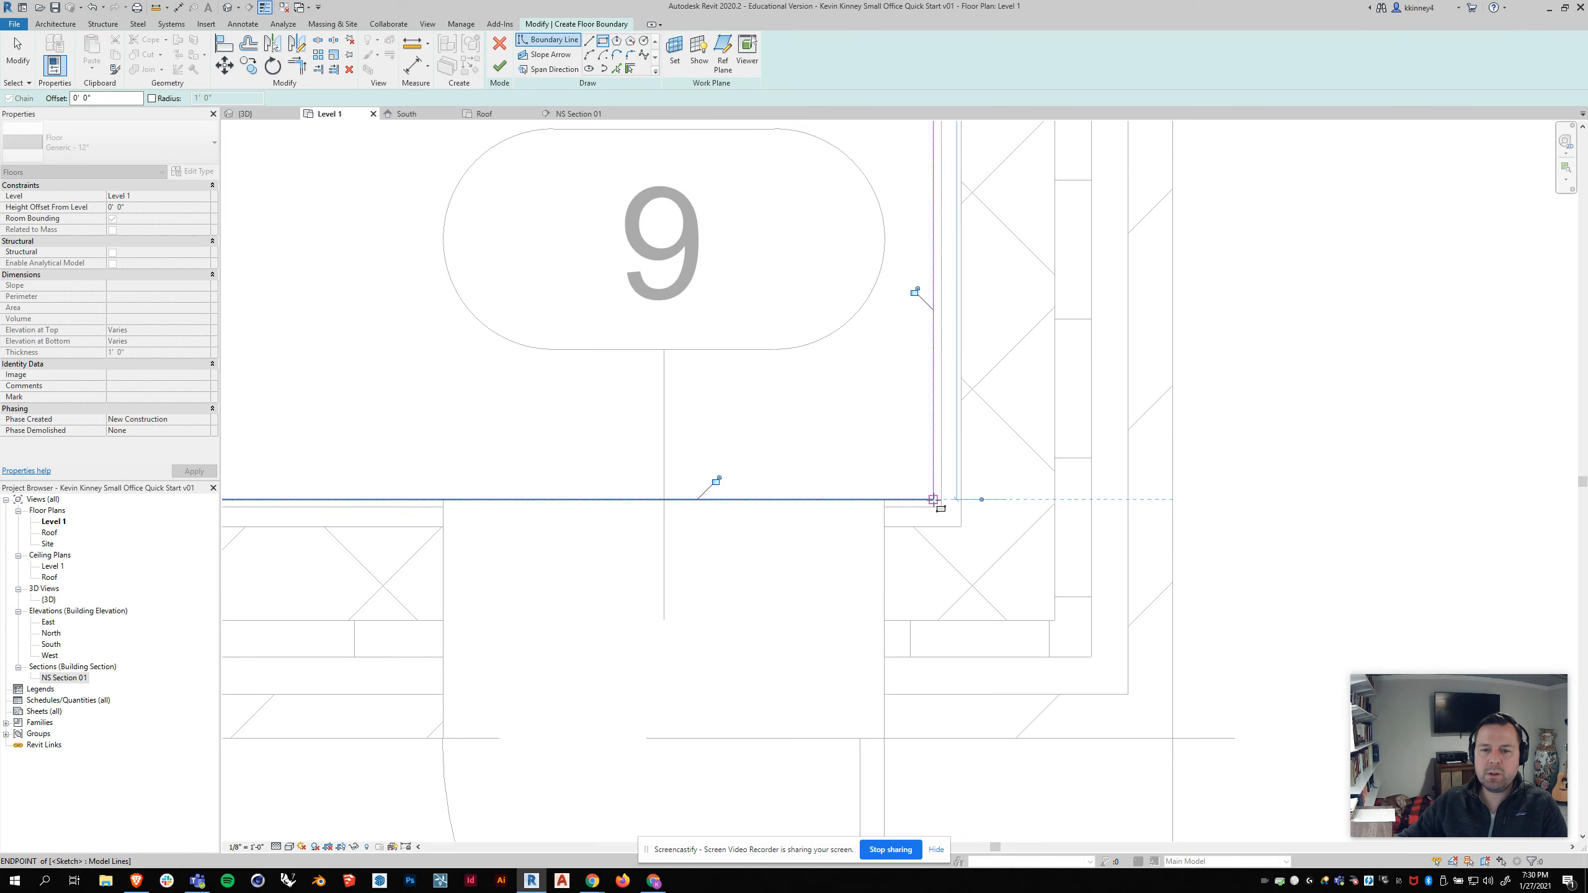
# Step: Finish the boundary sketch to create the Level 1 floor
pyautogui.click(499, 66)
pyautogui.scroll(-6, 972, 549)
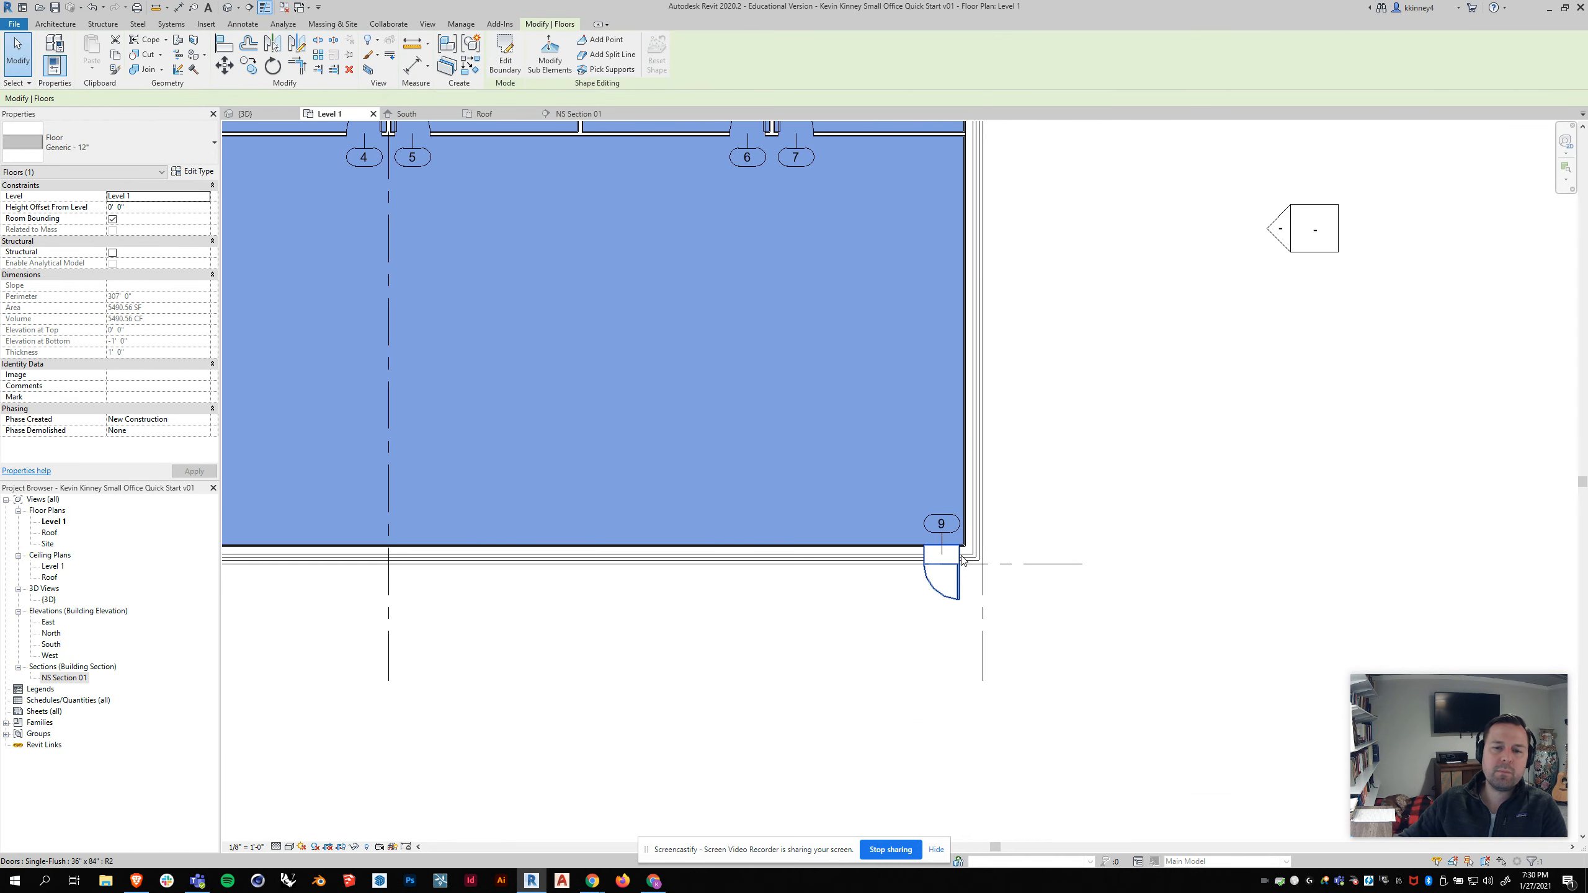
pyautogui.press('Escape')
pyautogui.scroll(-2, 1055, 576)
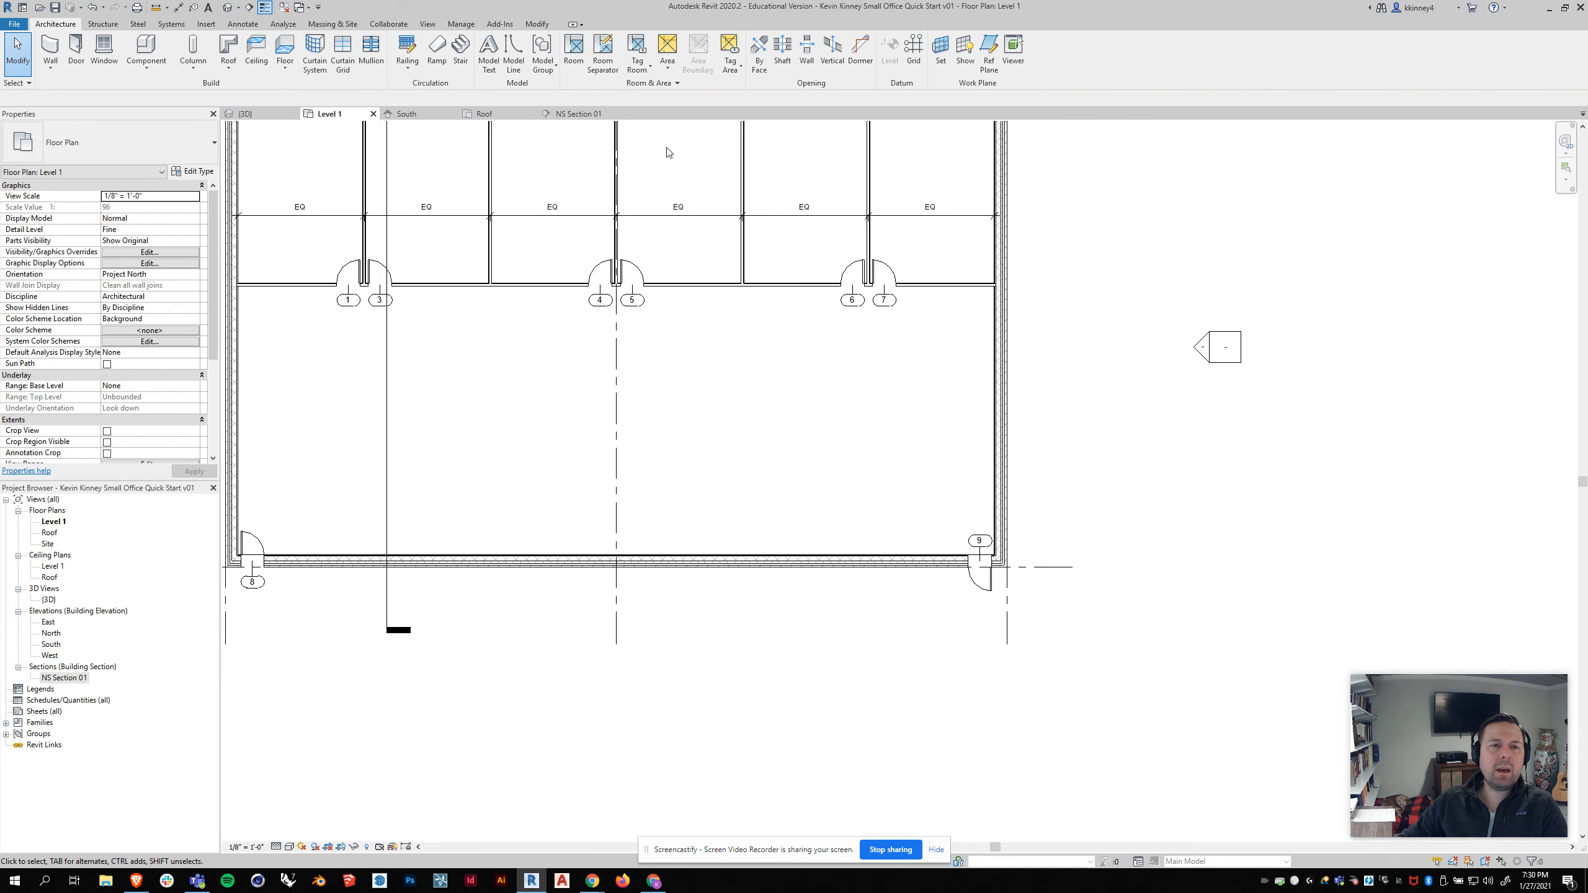
# Step: Open the north-south section and select the new floor to inspect it
pyautogui.click(575, 115)
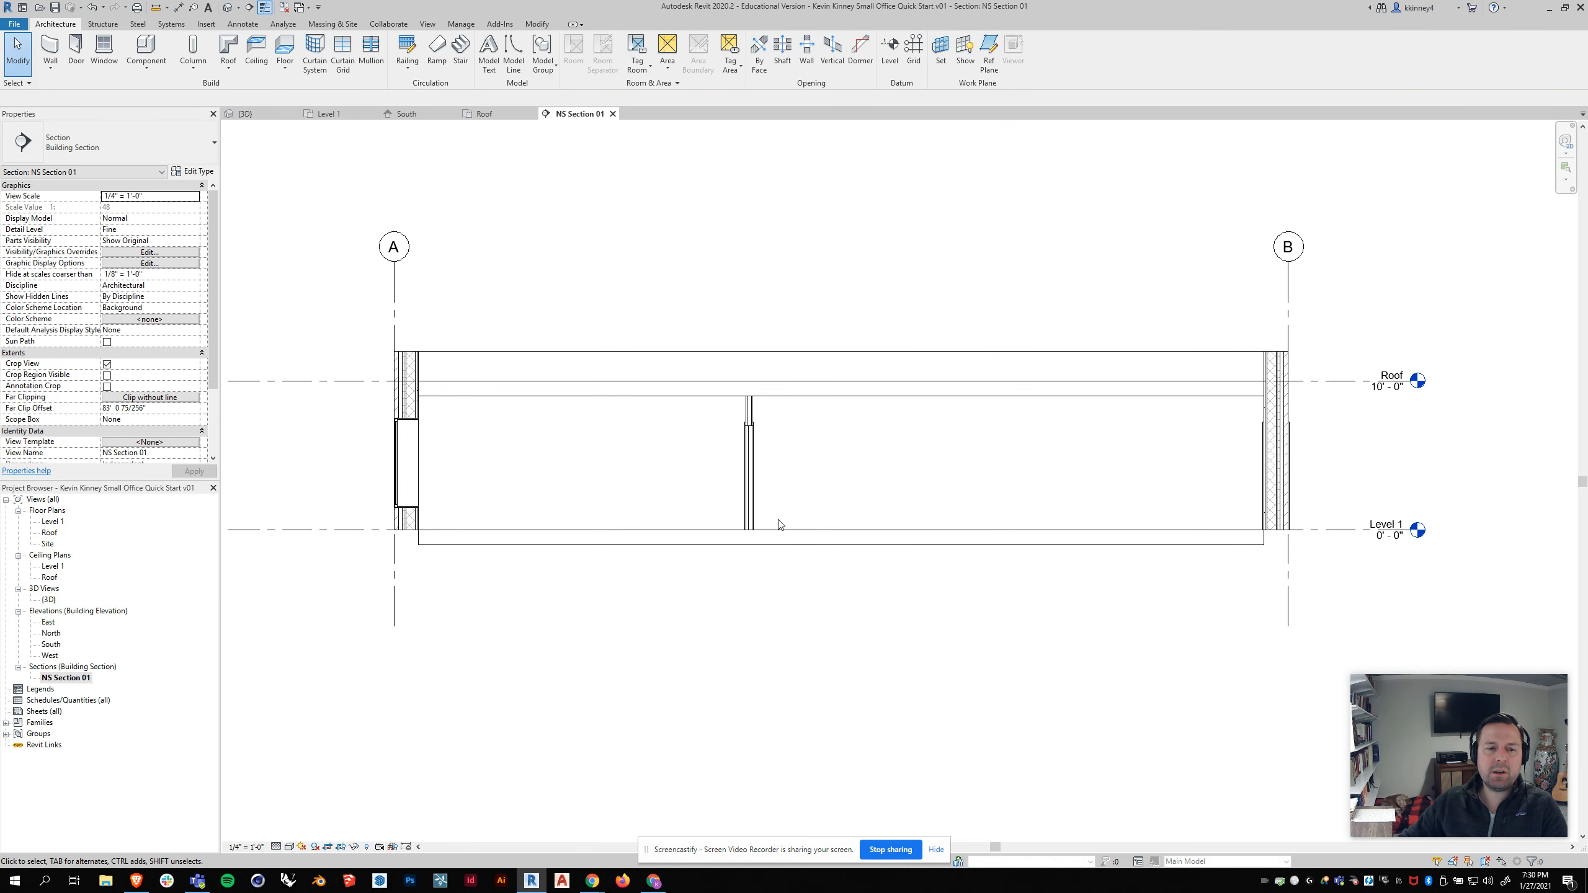
pyautogui.scroll(1, 517, 608)
pyautogui.click(511, 537)
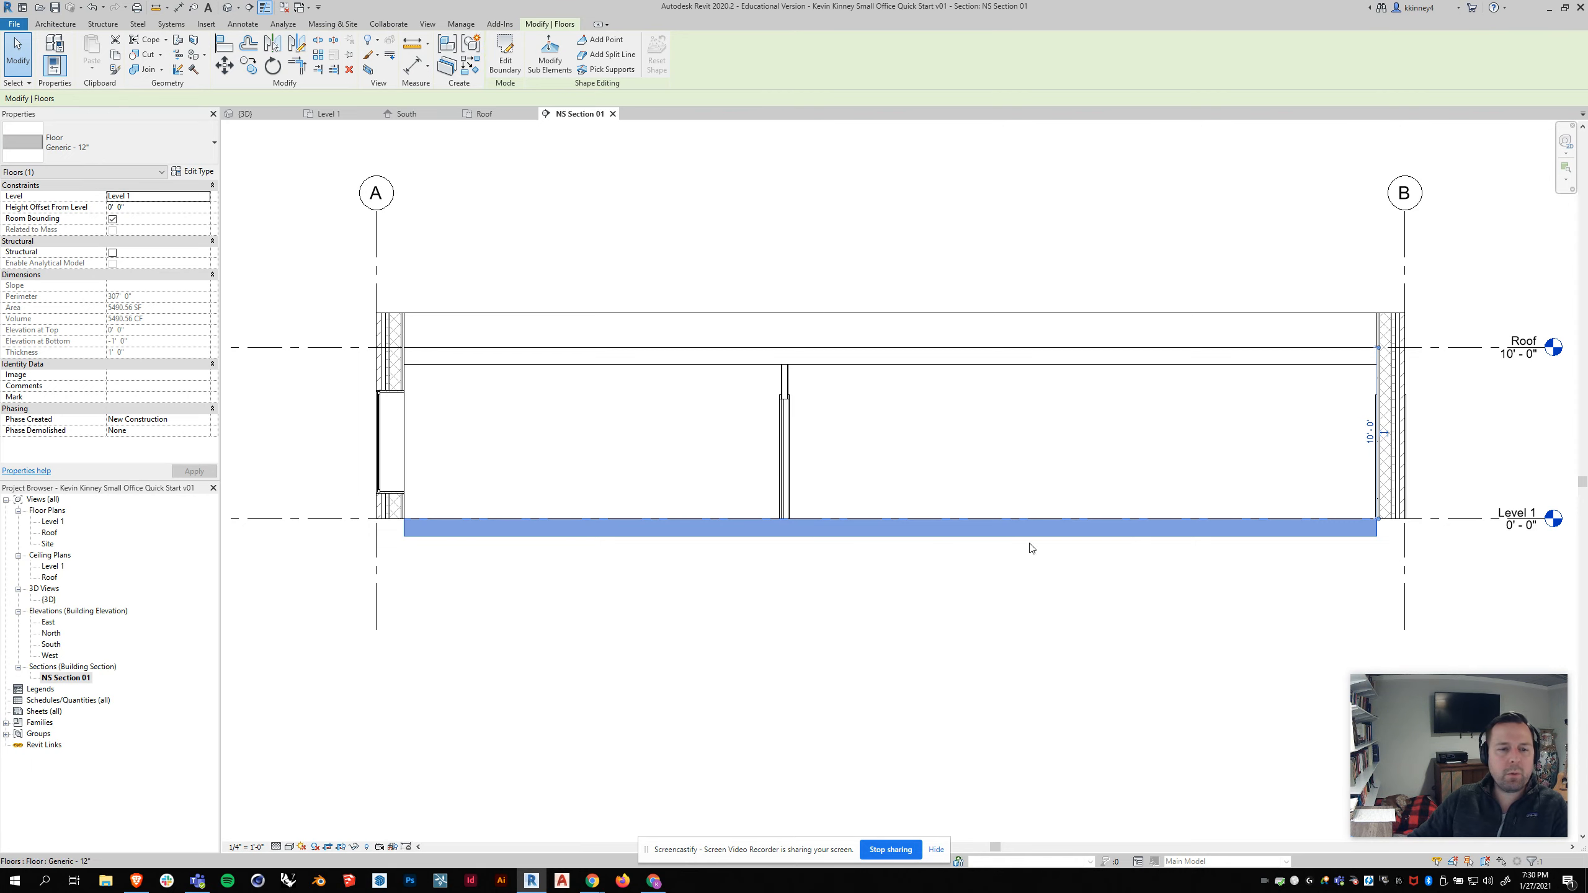
pyautogui.click(635, 645)
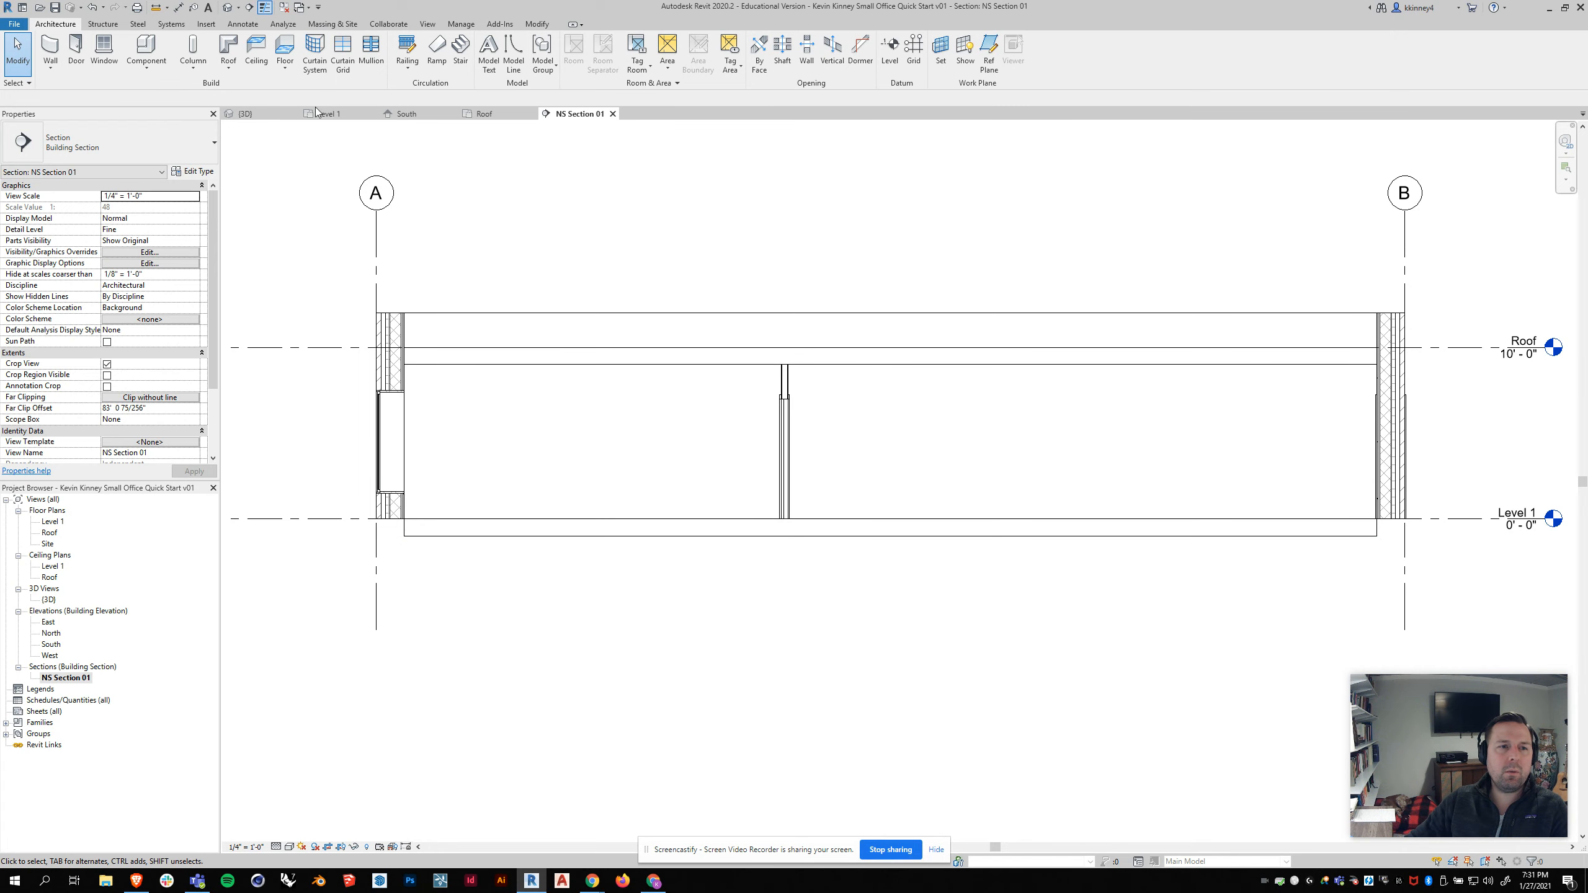
# Step: Review the building in the South elevation and orbit the 3D view to inspect the model
pyautogui.click(407, 115)
pyautogui.scroll(-3, 950, 494)
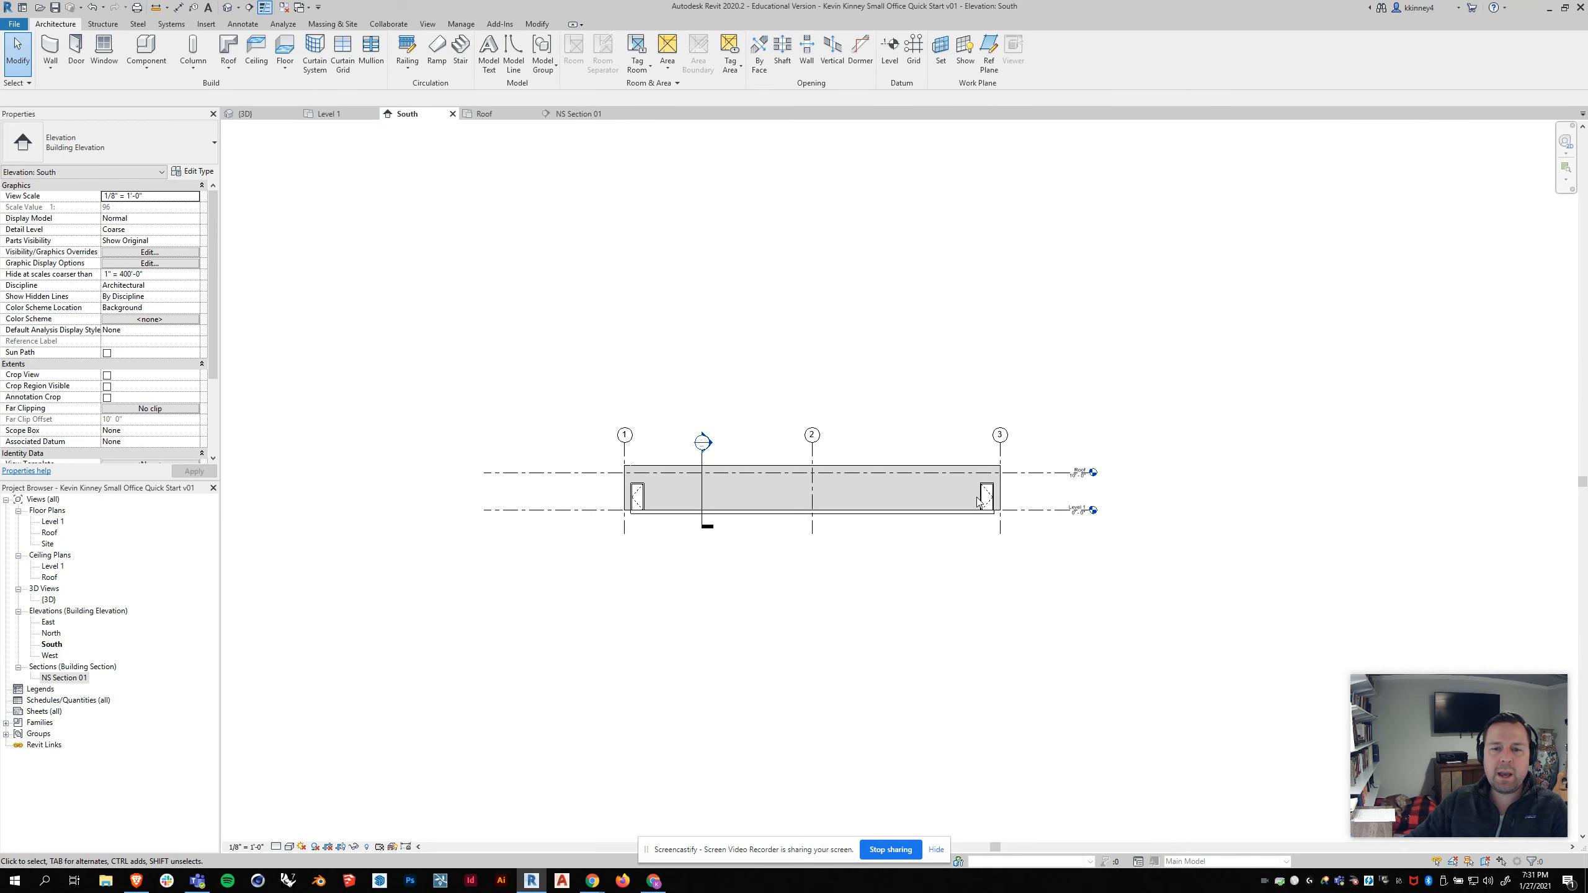
pyautogui.moveTo(1088, 440)
pyautogui.mouseDown(button='middle')
pyautogui.moveTo(1046, 457)
pyautogui.moveTo(862, 394)
pyautogui.moveTo(900, 405)
pyautogui.mouseUp(button='middle')
pyautogui.click(266, 113)
pyautogui.scroll(-5, 1017, 444)
pyautogui.keyDown('shift'); pyautogui.moveTo(651, 515); pyautogui.dragTo(833, 522, button='middle'); pyautogui.keyUp('shift')
pyautogui.scroll(4, 804, 627)
pyautogui.keyDown('shift'); pyautogui.moveTo(891, 593); pyautogui.dragTo(595, 415, button='middle'); pyautogui.keyUp('shift')
pyautogui.scroll(-4, 596, 417)
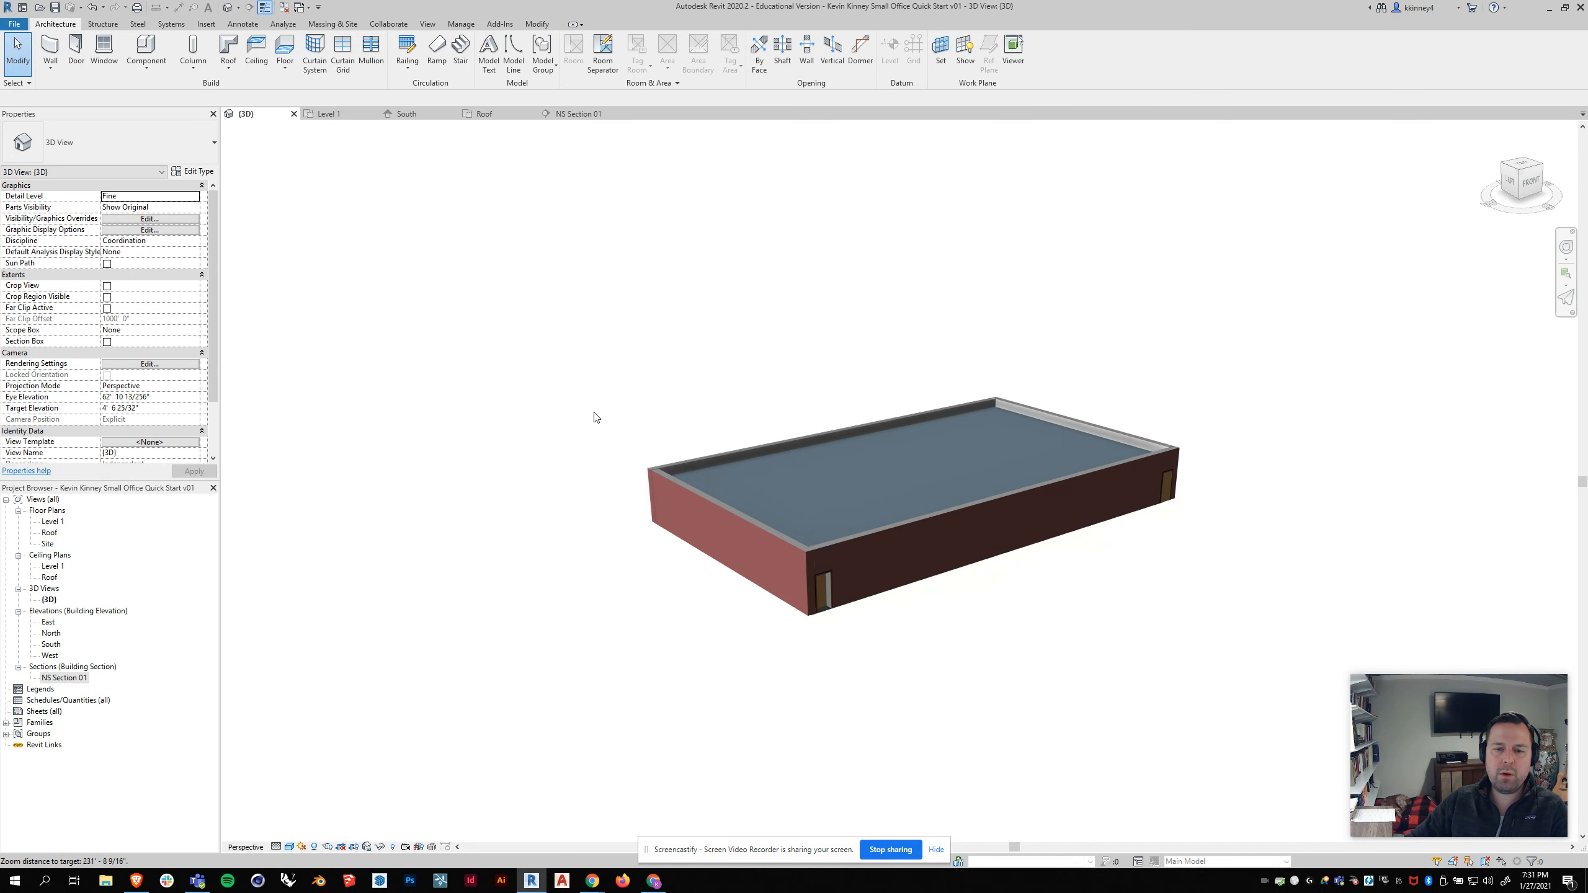
pyautogui.scroll(4, 973, 564)
pyautogui.keyDown('shift'); pyautogui.moveTo(972, 573); pyautogui.dragTo(973, 591, button='middle'); pyautogui.keyUp('shift')
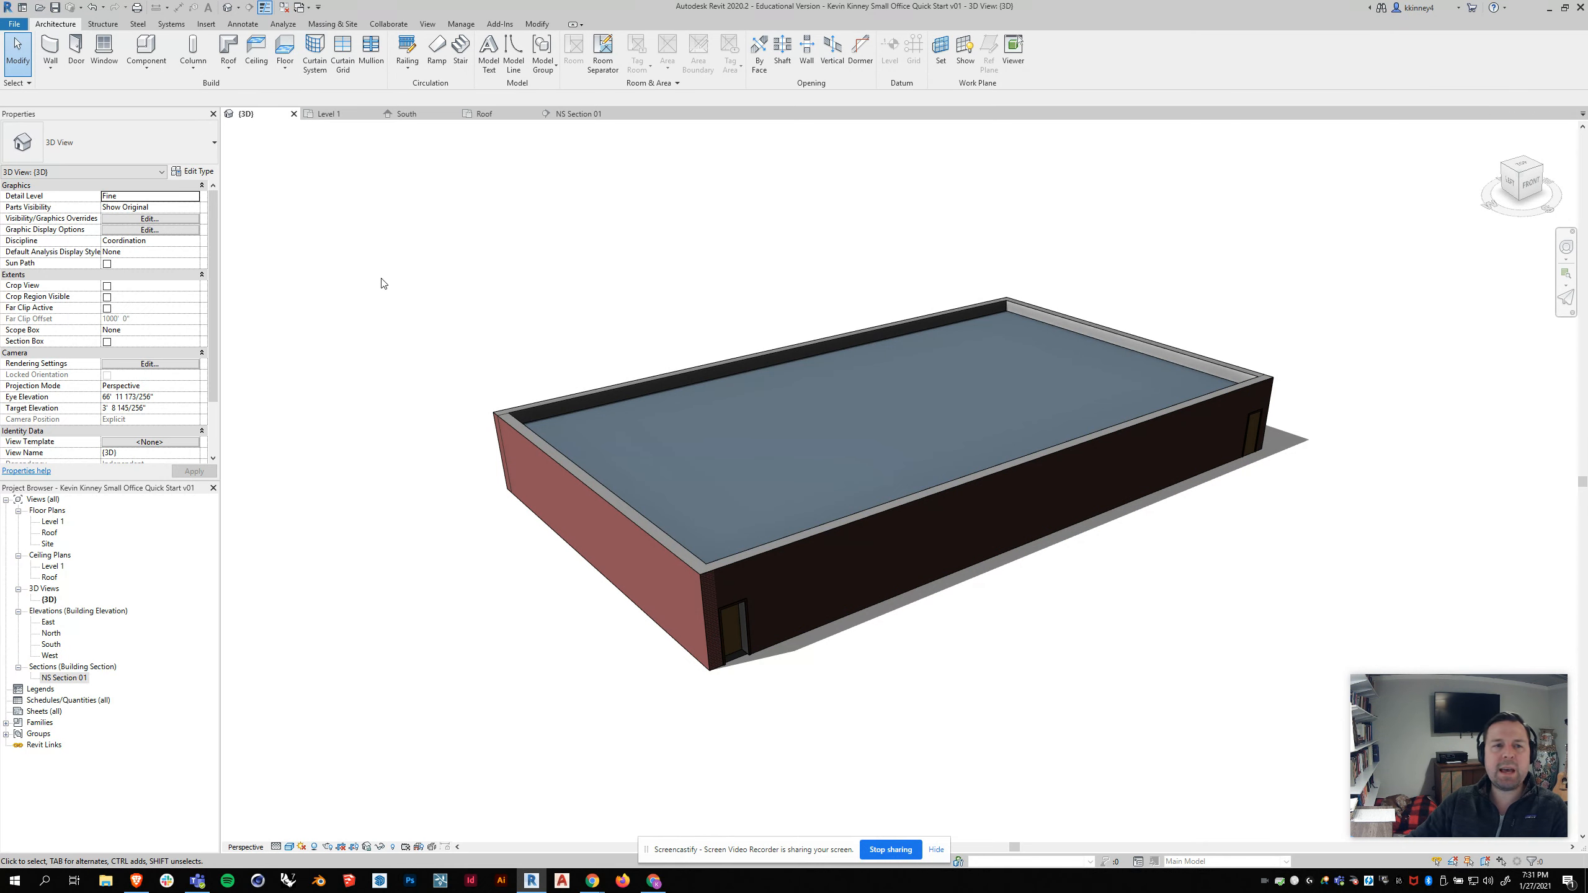
pyautogui.scroll(-1, 535, 416)
pyautogui.keyDown('shift'); pyautogui.moveTo(604, 423); pyautogui.dragTo(622, 448, button='middle'); pyautogui.keyUp('shift')
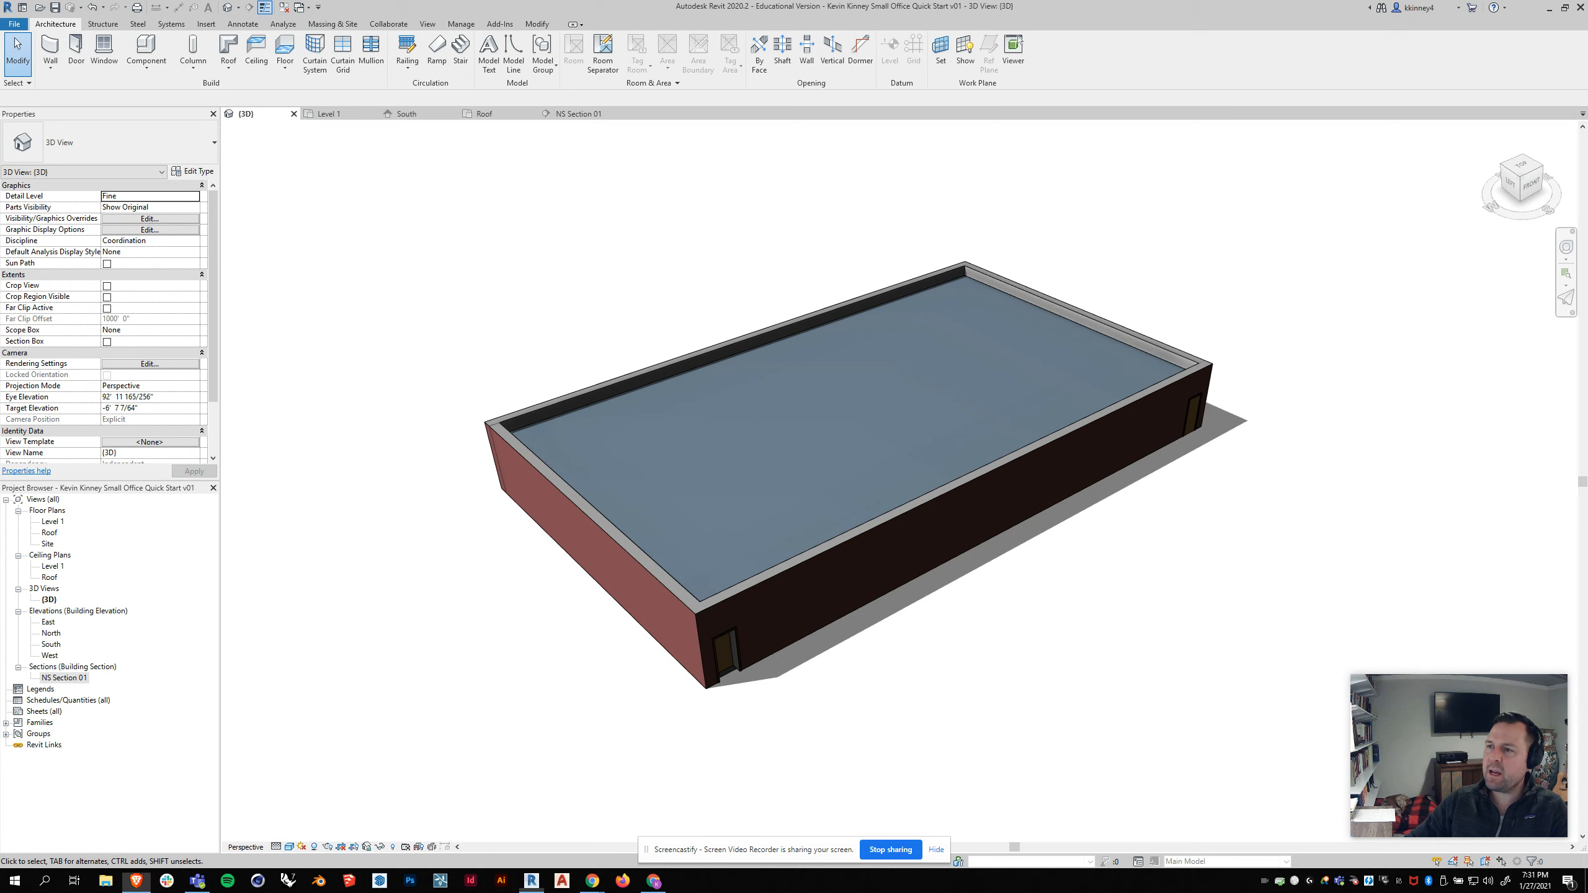